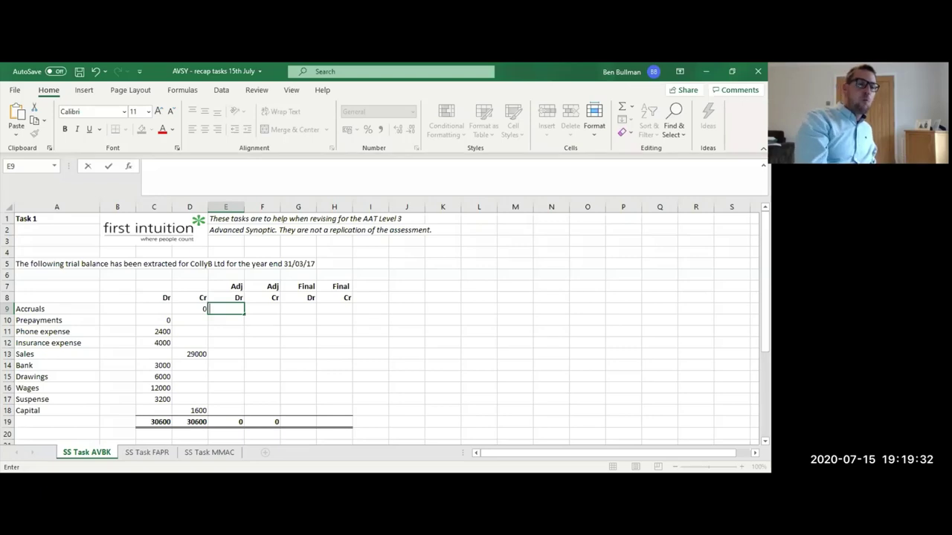
Compare the SS Task FAPR and SS Task MMAC sheets, then return to SS Task AVBK.
left_click(147, 452)
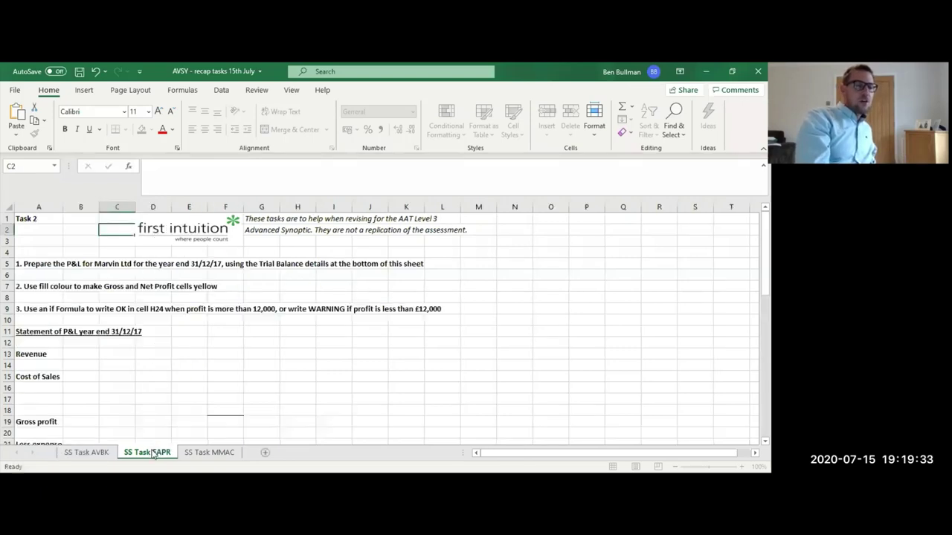
left_click(199, 452)
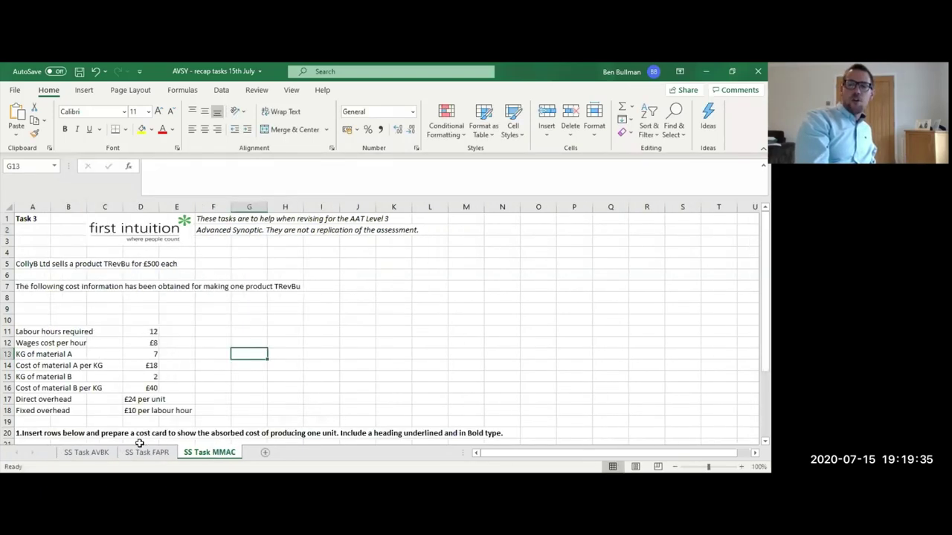
left_click(86, 452)
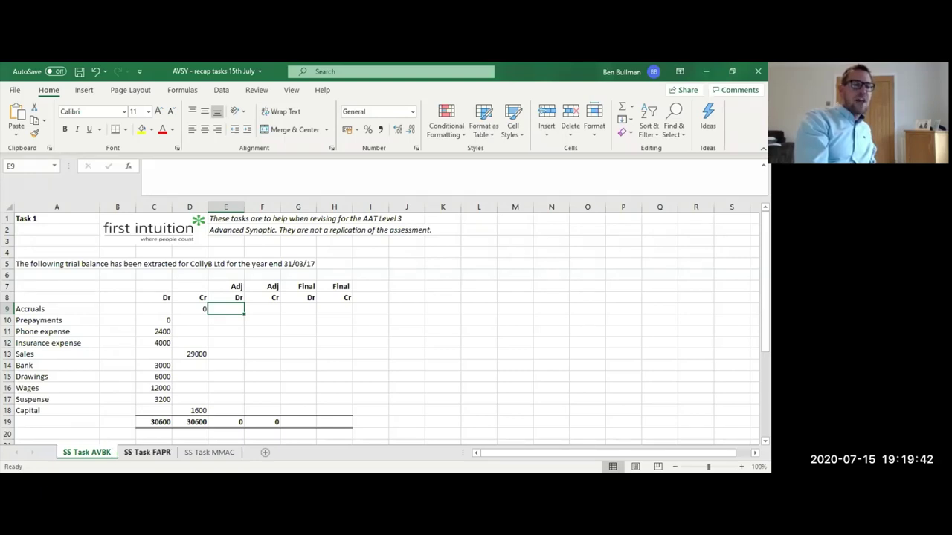
left_click(147, 452)
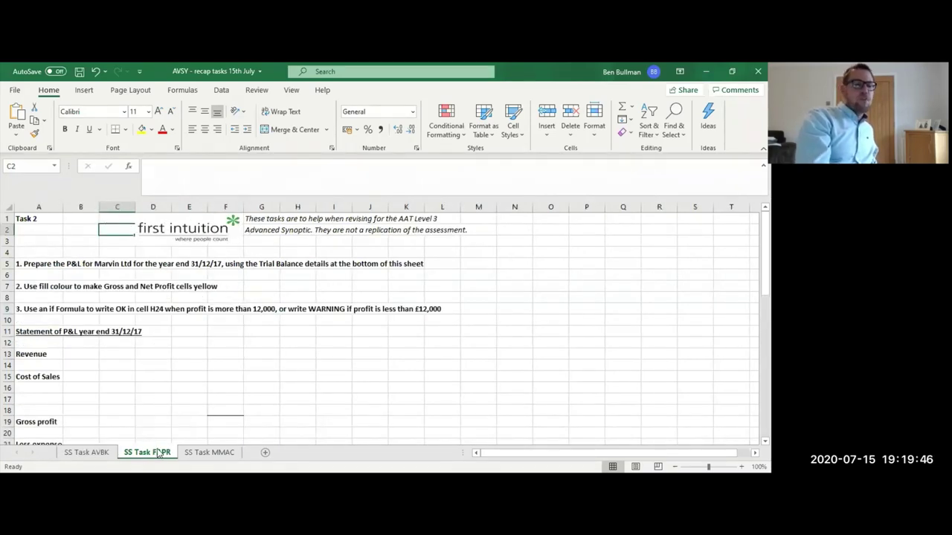
left_click(194, 453)
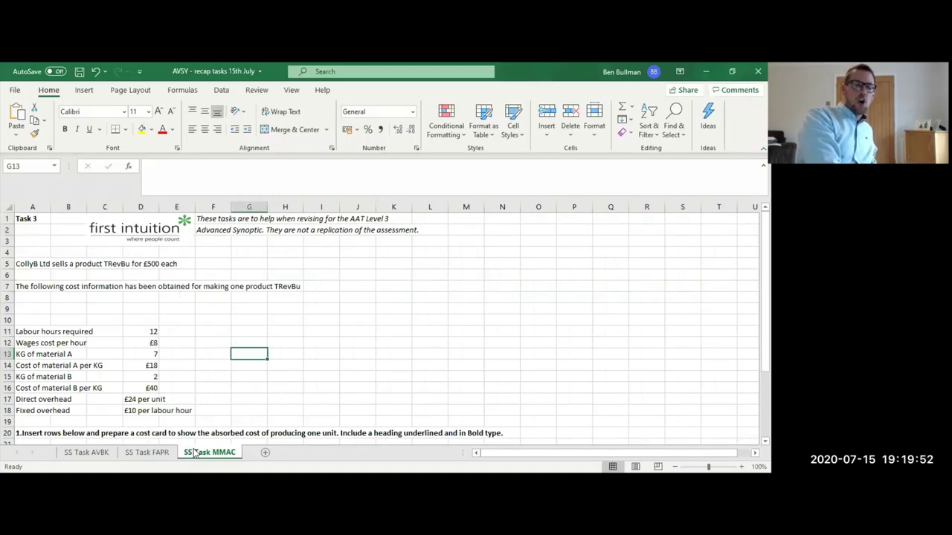
left_click(112, 453)
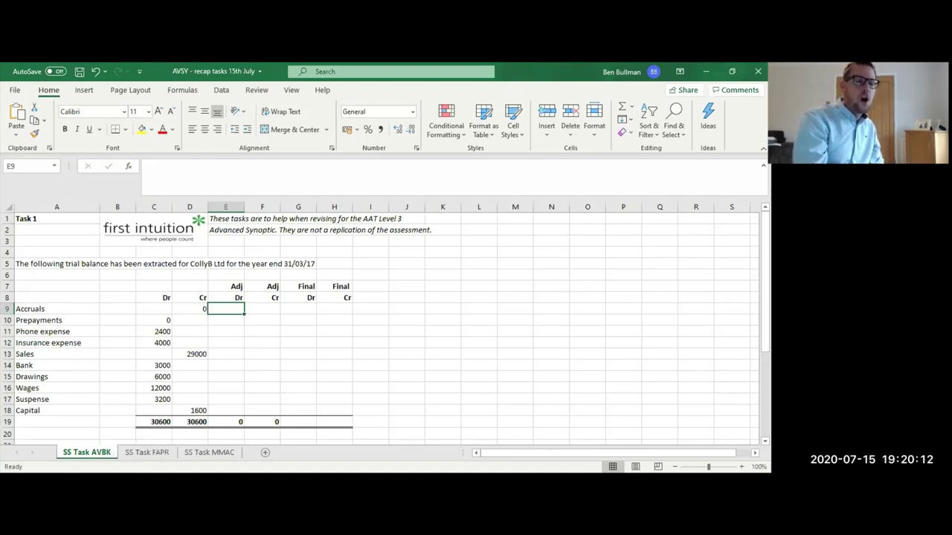
left_click(147, 452)
left_click(209, 452)
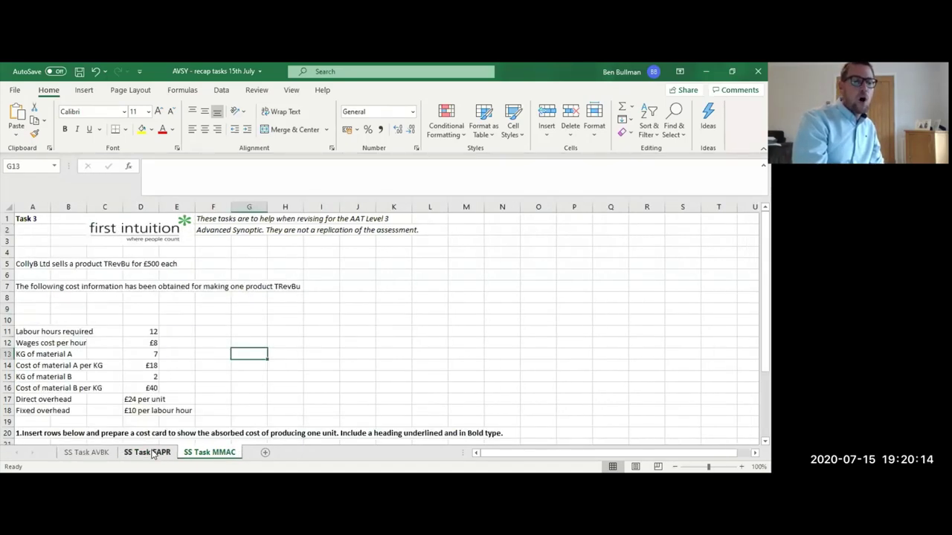
left_click(152, 452)
left_click(107, 452)
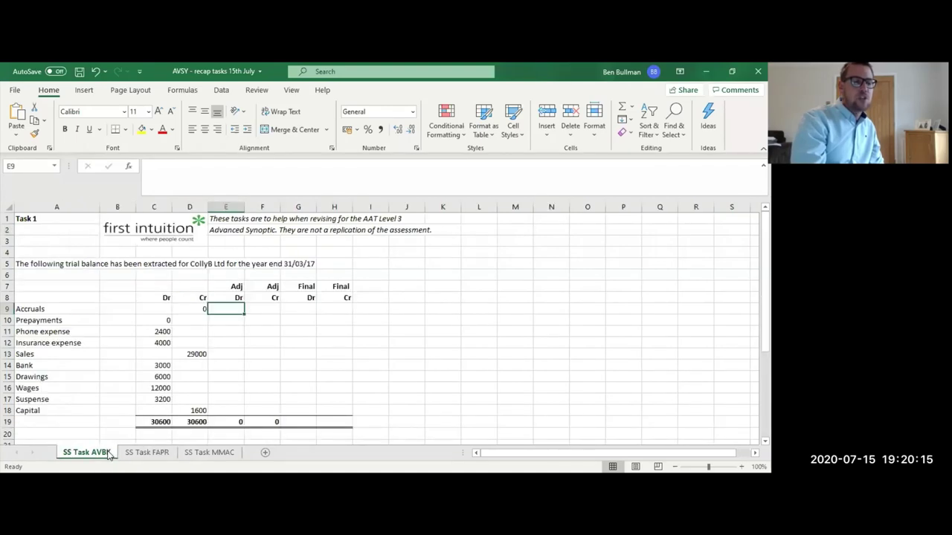
left_click(149, 452)
left_click(189, 452)
left_click(149, 452)
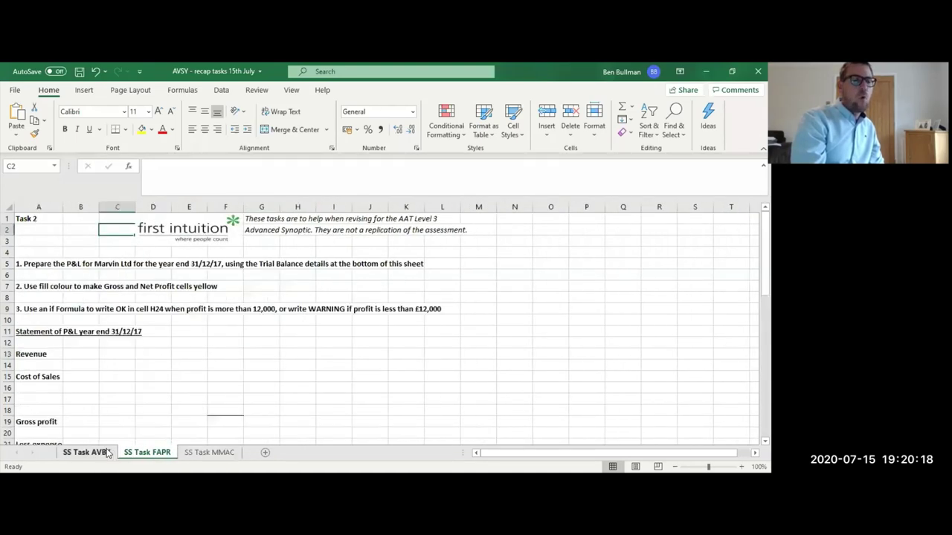
left_click(108, 453)
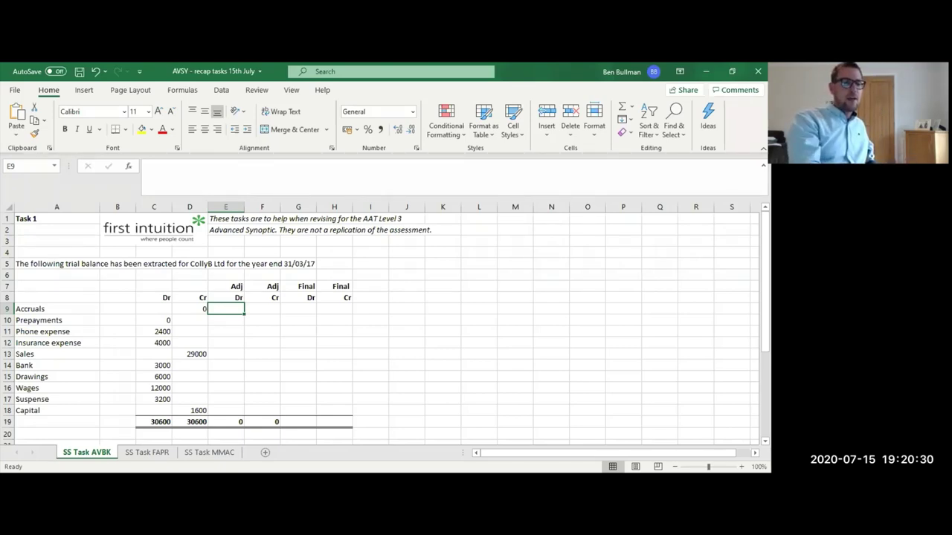
Review the Task 1 title in A1, the first Adj Dr cell E9 and the description in A5.
left_click(36, 219)
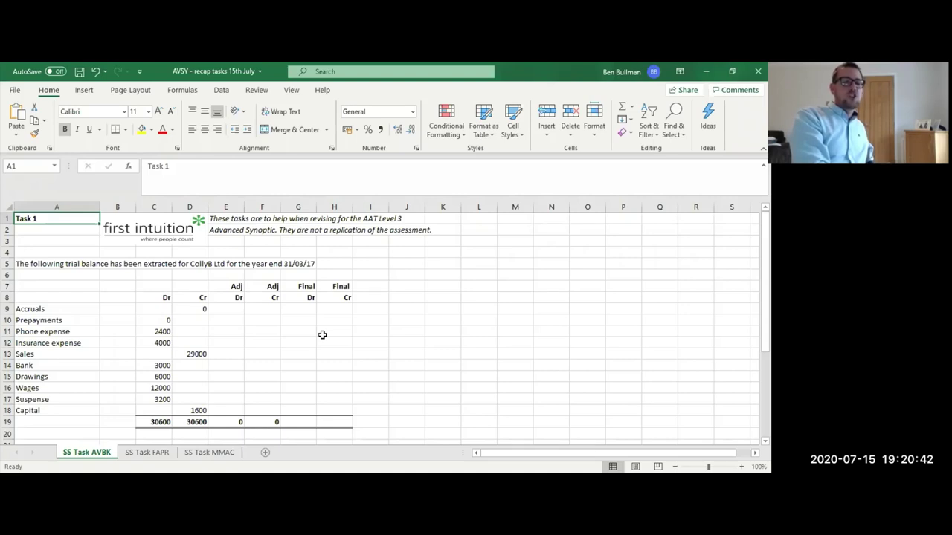
left_click(228, 312)
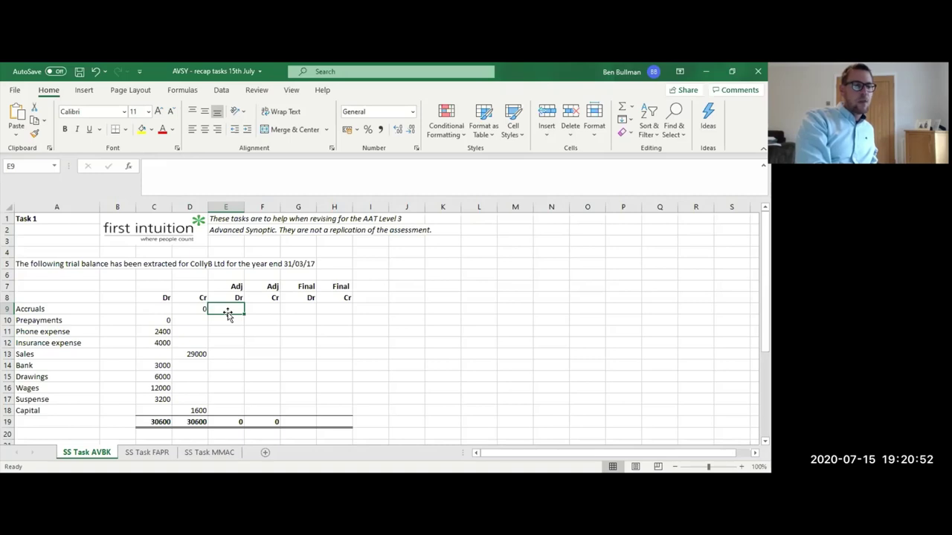
left_click(57, 260)
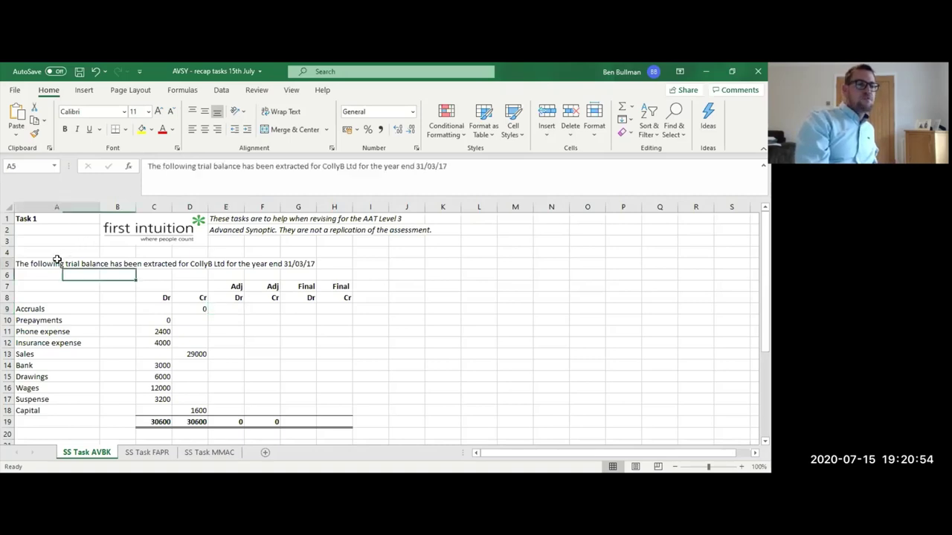
key("Down")
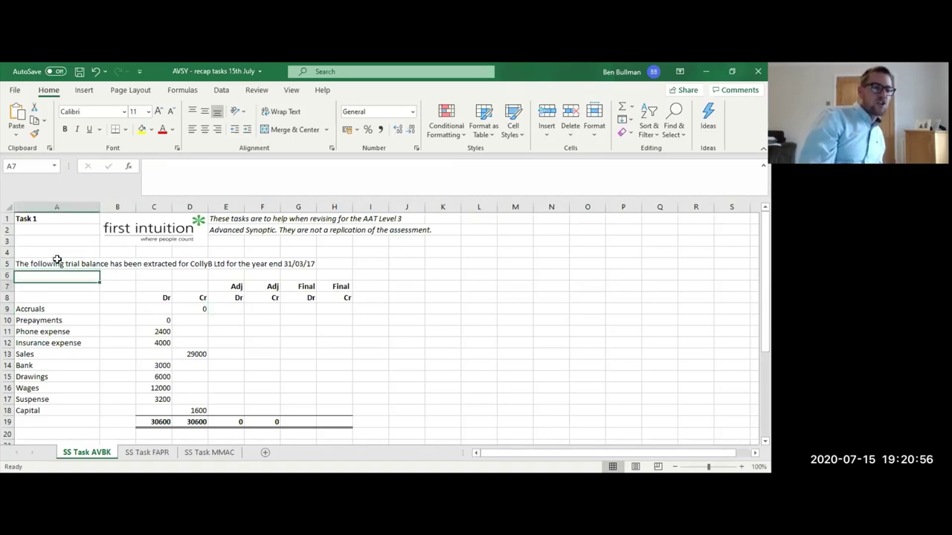
key("Up")
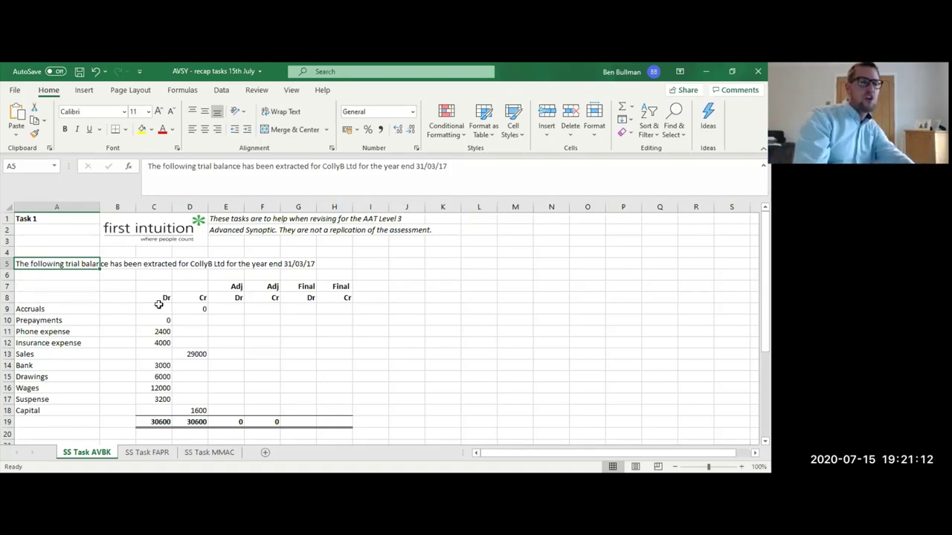
Fill the trial balance block A7:D19 yellow from the mini toolbar.
left_click_drag(43, 286, 199, 420)
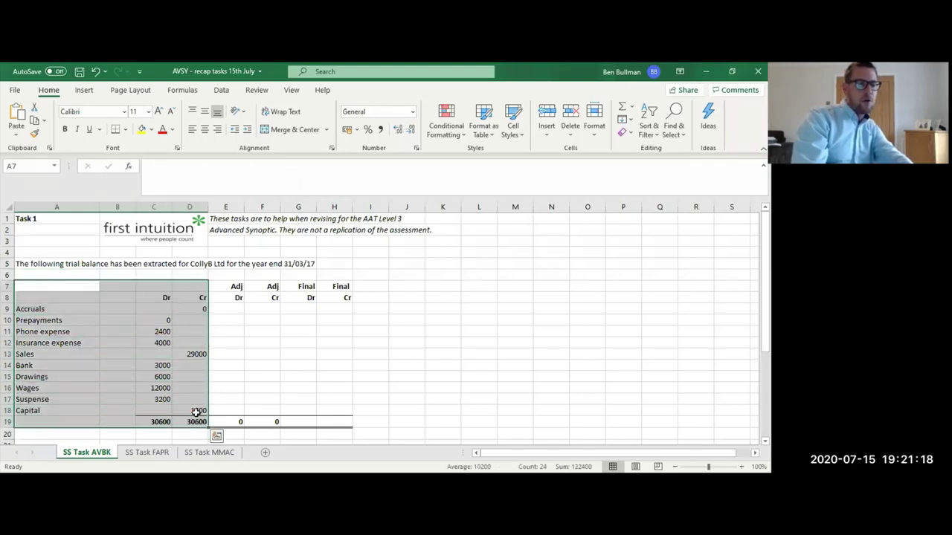
right_click(197, 414)
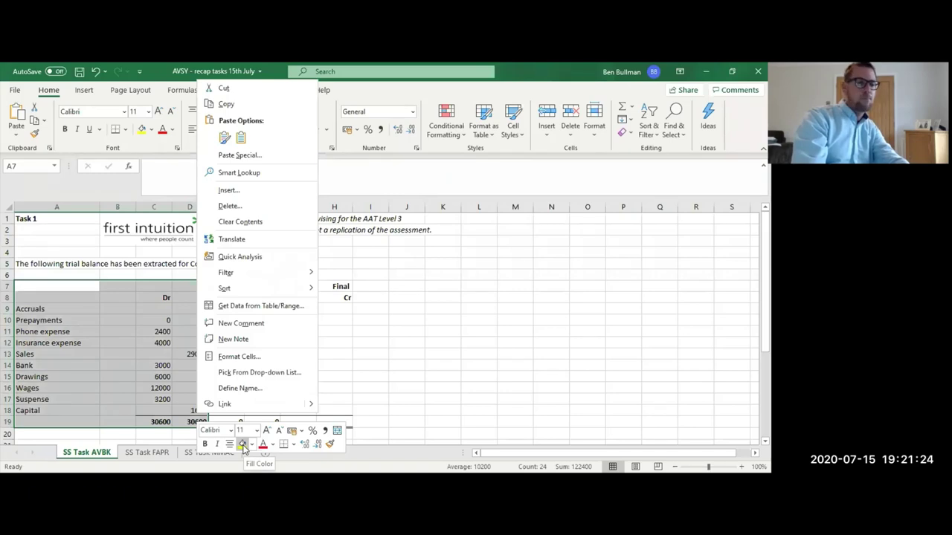
left_click(242, 445)
left_click(310, 338)
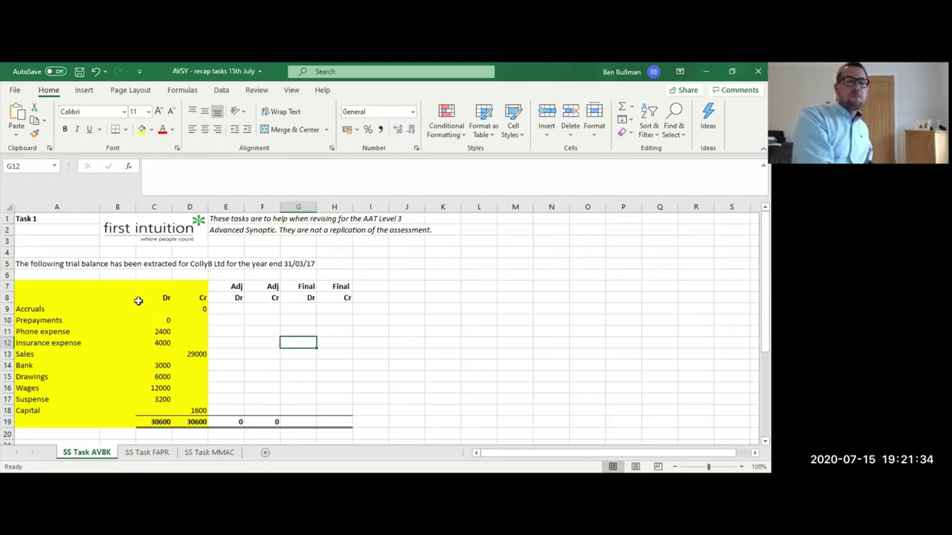
left_click(168, 298)
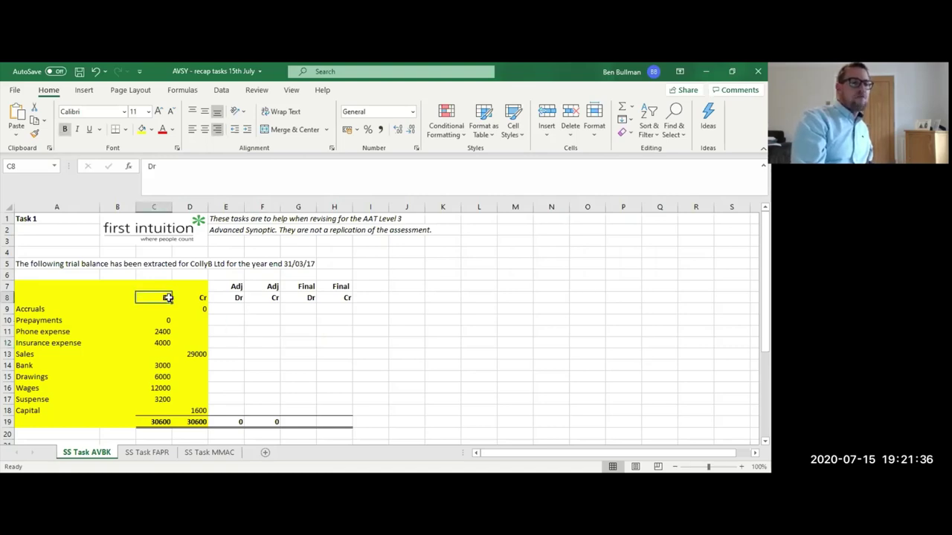
key("Down")
key("Down")
key("Down")
key("Down")
key("Down")
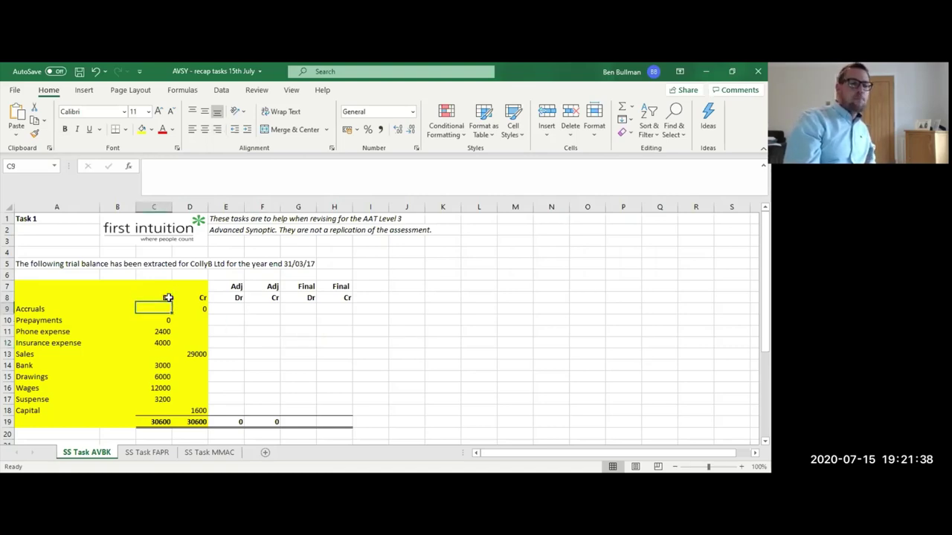
key("Up")
key("Up")
key("Up")
key("Up")
key("Up")
key("Right")
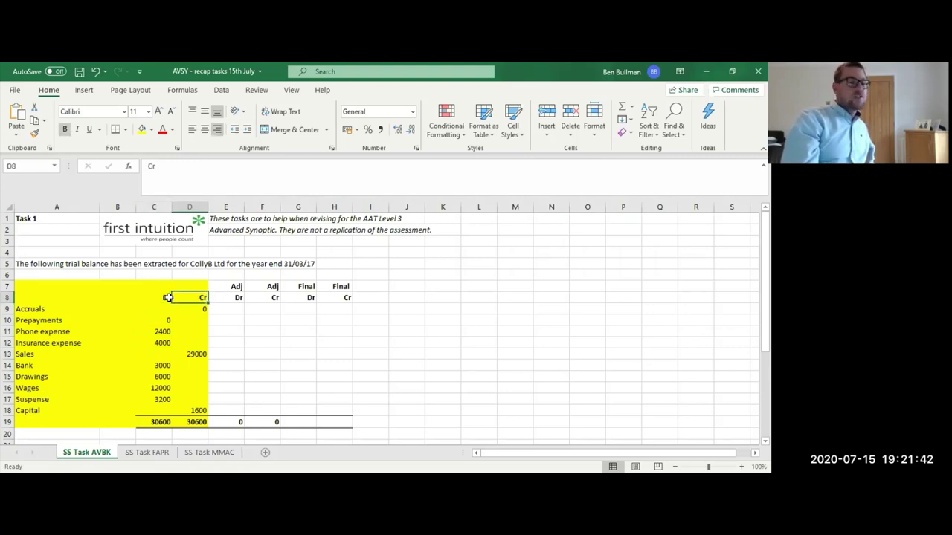
key("Down")
key("Down")
key("Down")
key("Down")
key("Down")
key("Down")
key("Down")
key("Down")
key("Down")
key("Down")
key("Down")
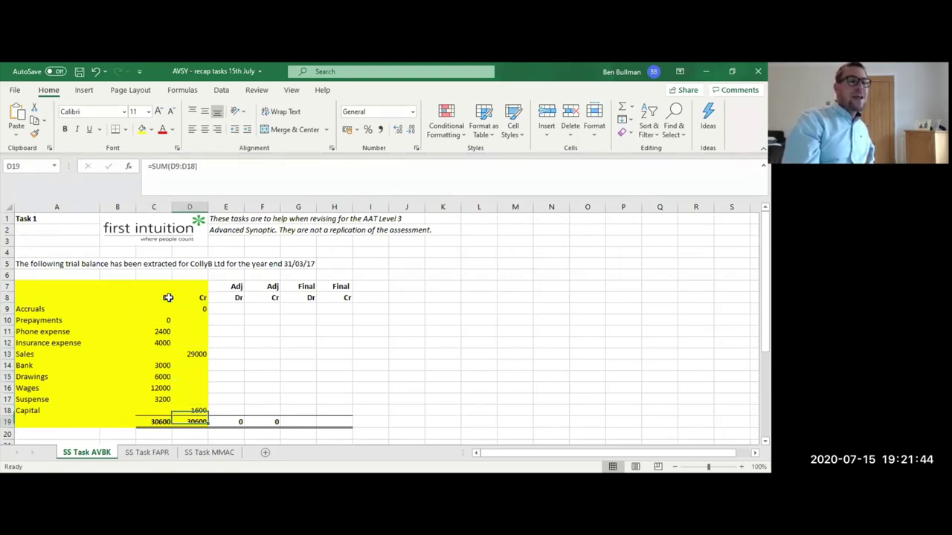
key("Left")
key("Up")
key("Up")
key("Up")
key("Up")
key("Up")
key("Up")
key("Up")
key("Up")
key("Up")
key("Up")
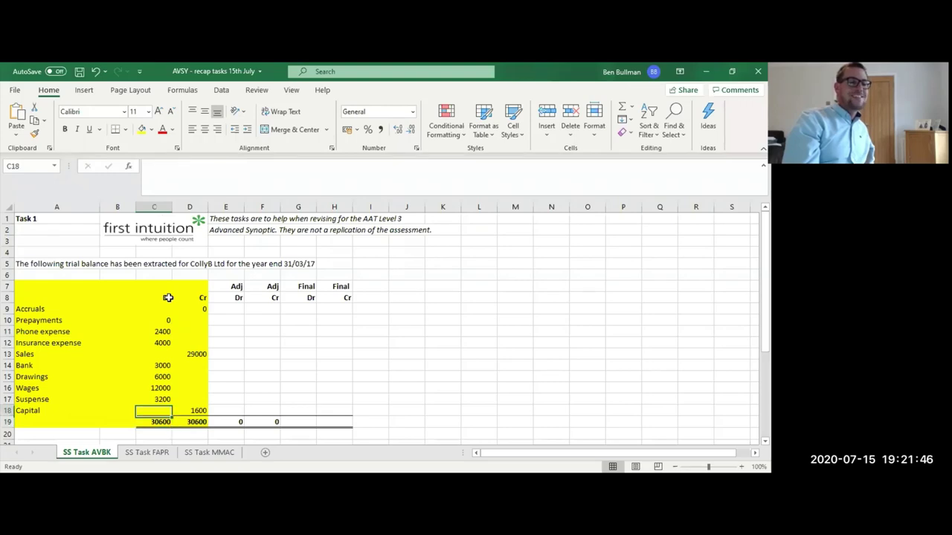
key("Down")
key("Down")
key("Down")
key("Down")
key("Down")
key("Down")
key("Down")
key("Down")
key("Down")
key("Down")
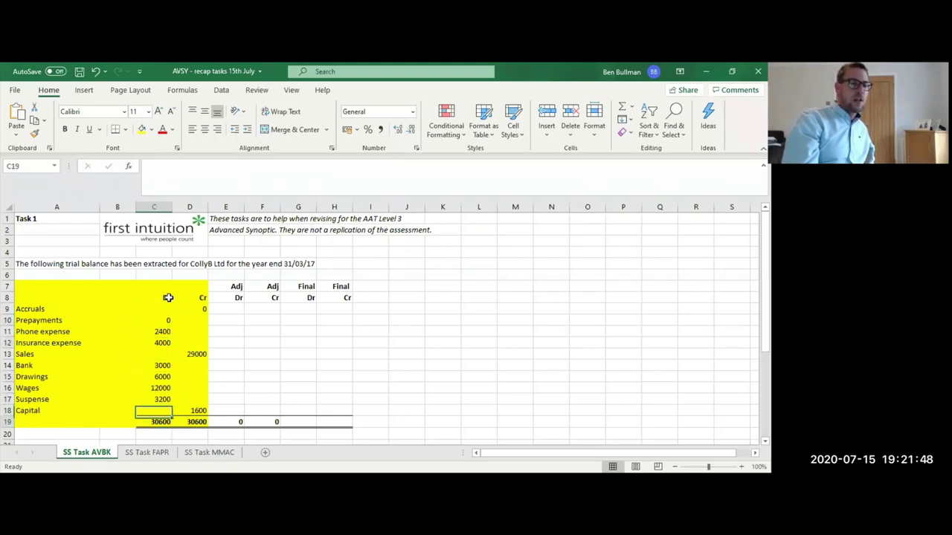
key("Right")
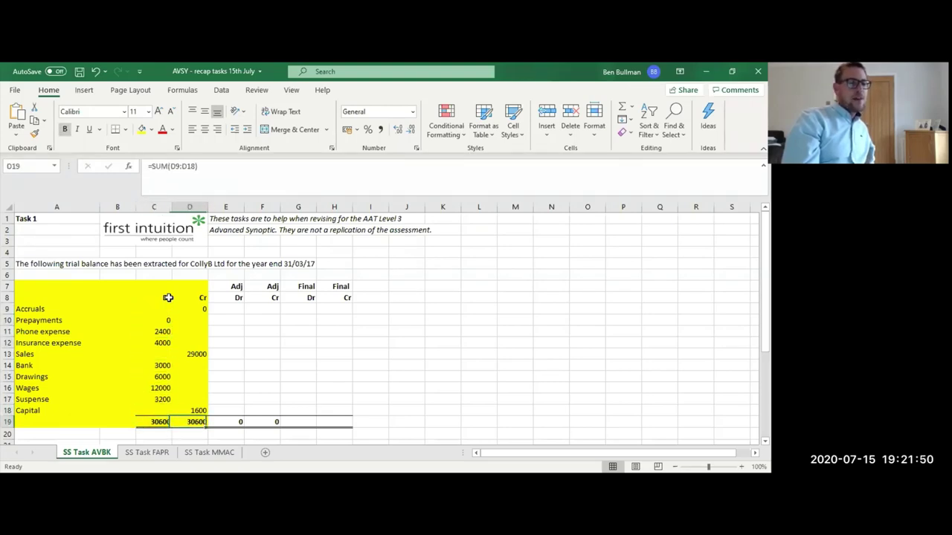
key("Left")
key("Right")
key("Left")
key("Right")
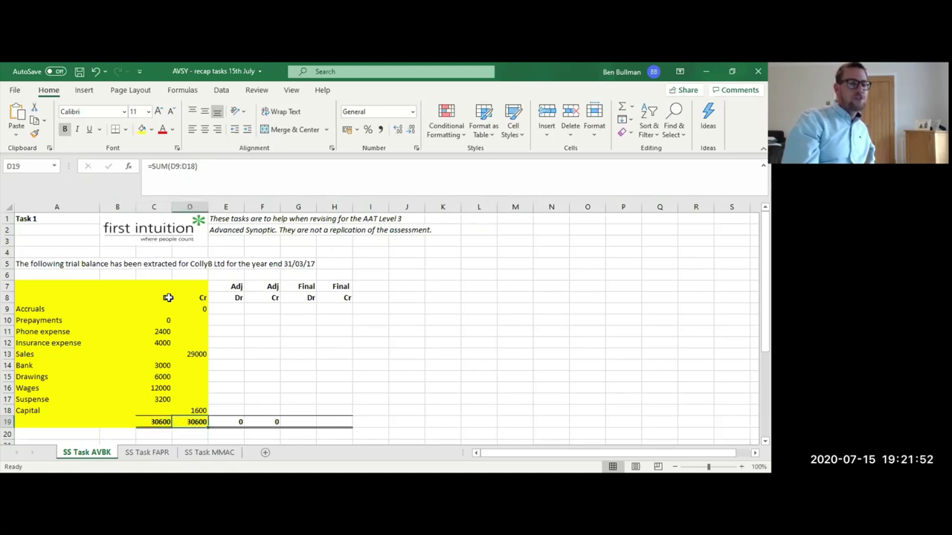
key("Up")
key("Up")
key("Left")
key("Left")
key("Left")
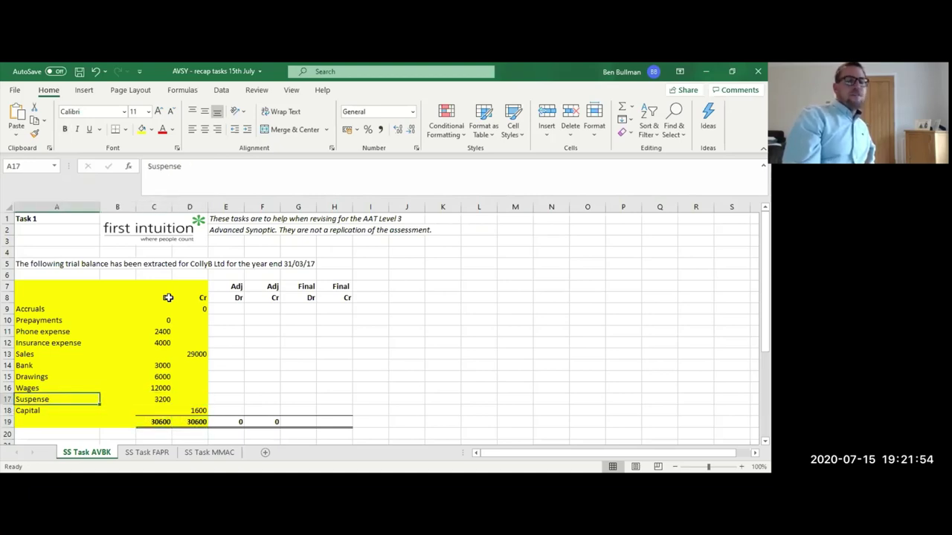
key("Up")
key("Up")
key("Up")
key("Up")
key("Up")
key("Up")
key("Up")
key("Up")
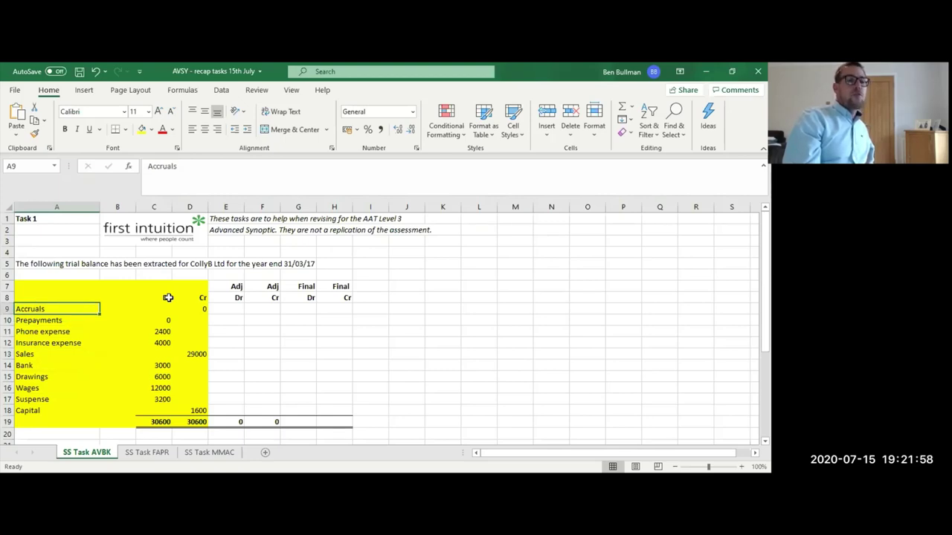
key("Down")
key("Down")
key("Down")
key("Down")
key("Down")
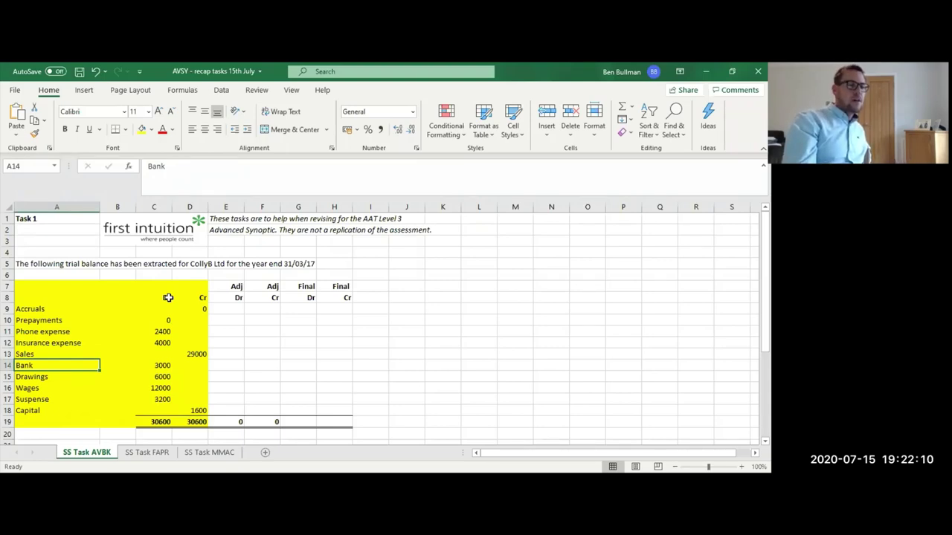
key("Up")
key("Up")
key("Up")
key("Up")
key("Up")
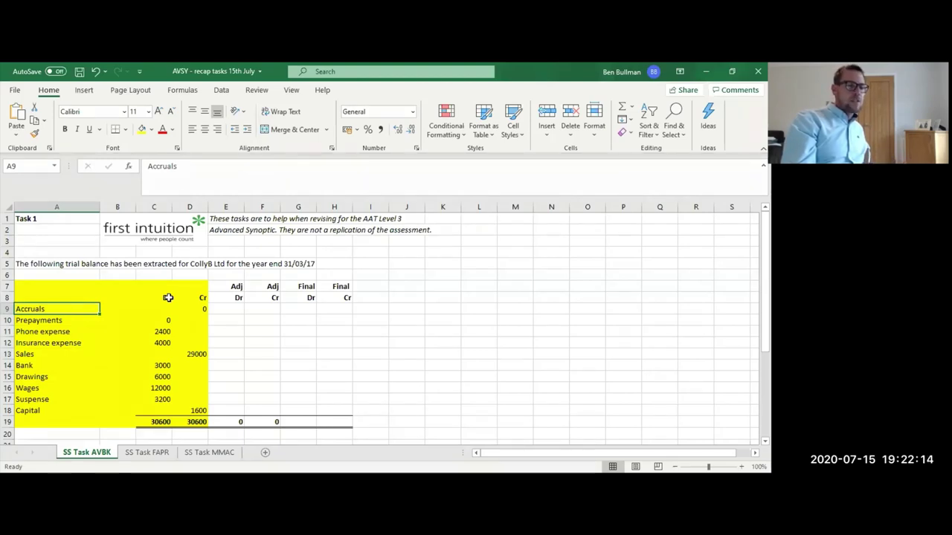
key("Down")
key("Down")
key("Up")
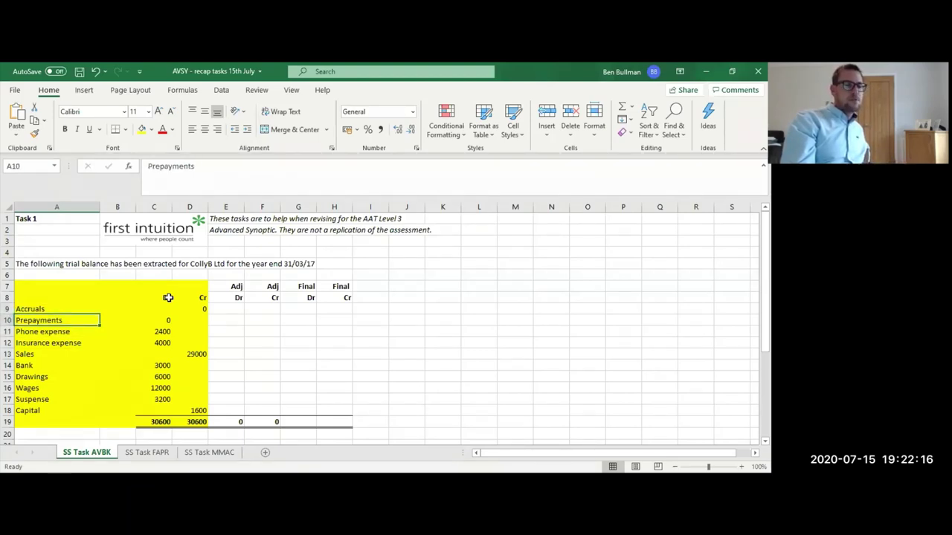
key("Up")
key("Right")
key("Right")
key("Right")
key("Left")
key("Left")
key("Down")
key("Down")
key("Down")
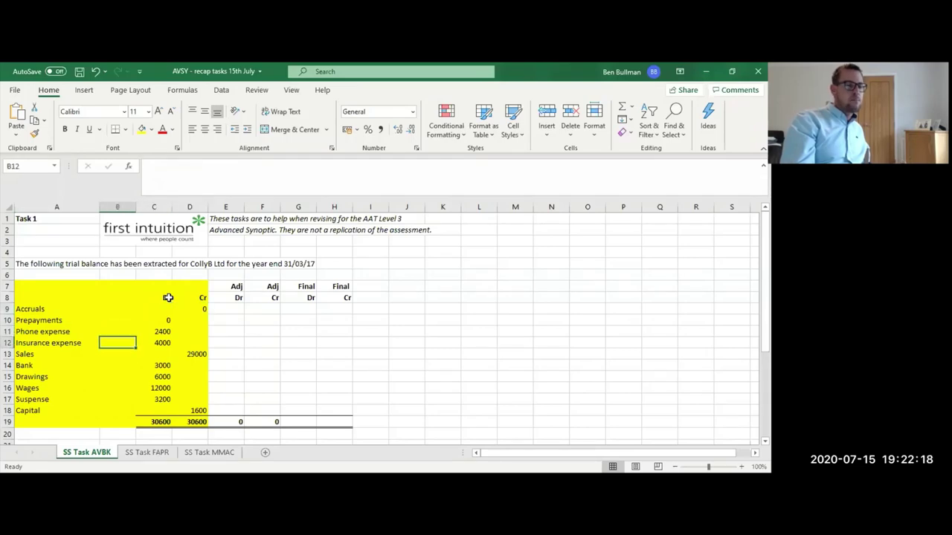
key("Left")
key("Up")
key("Down")
key("Down")
key("Down")
key("Down")
key("Down")
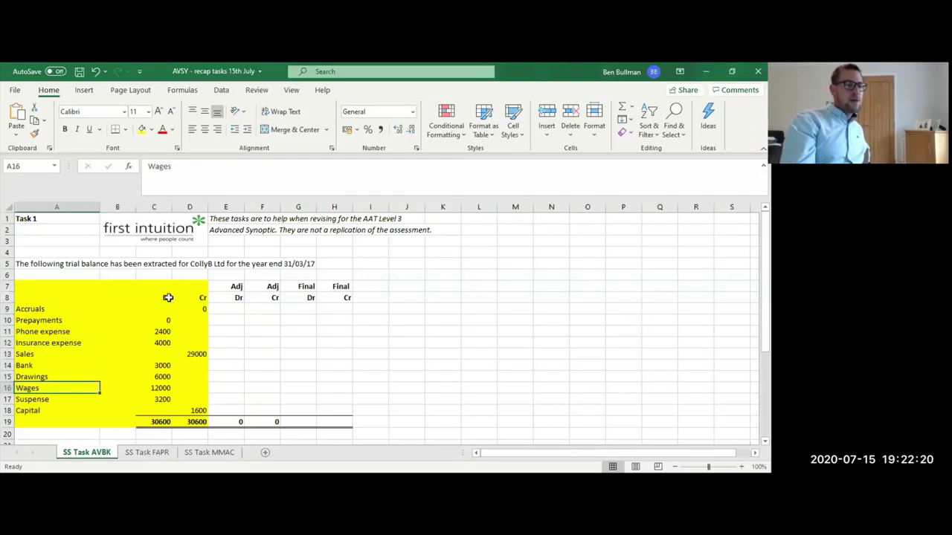
key("Up")
key("Up")
key("Up")
key("Down")
key("Down")
key("Down")
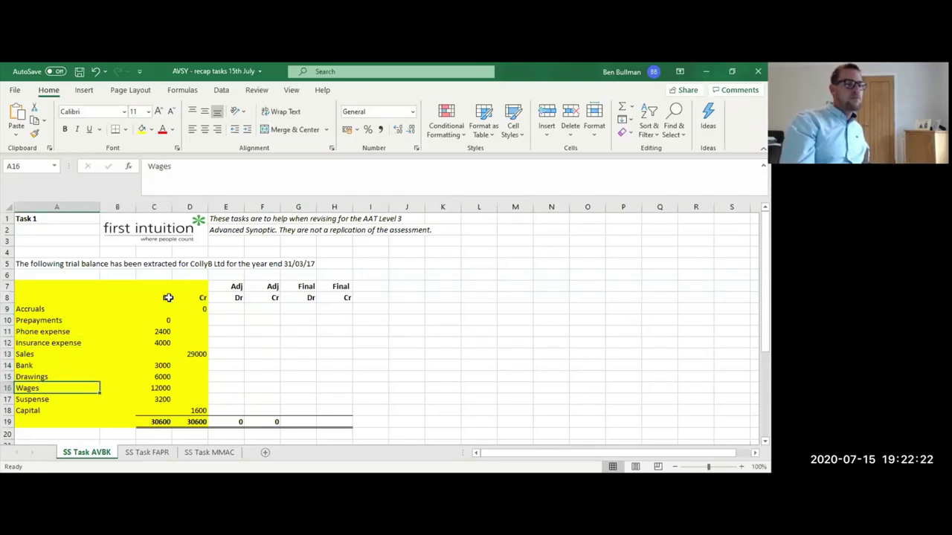
key("Down")
key("Down")
key("Up")
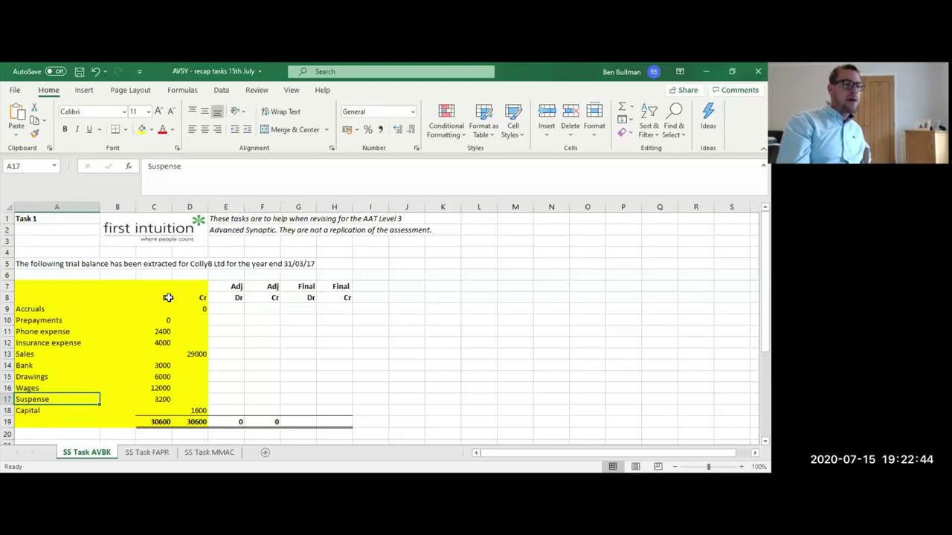
key("Up")
key("Up")
key("Up")
key("Up")
key("Up")
key("Up")
key("Up")
key("Up")
key("Up")
key("Up")
key("Up")
key("Up")
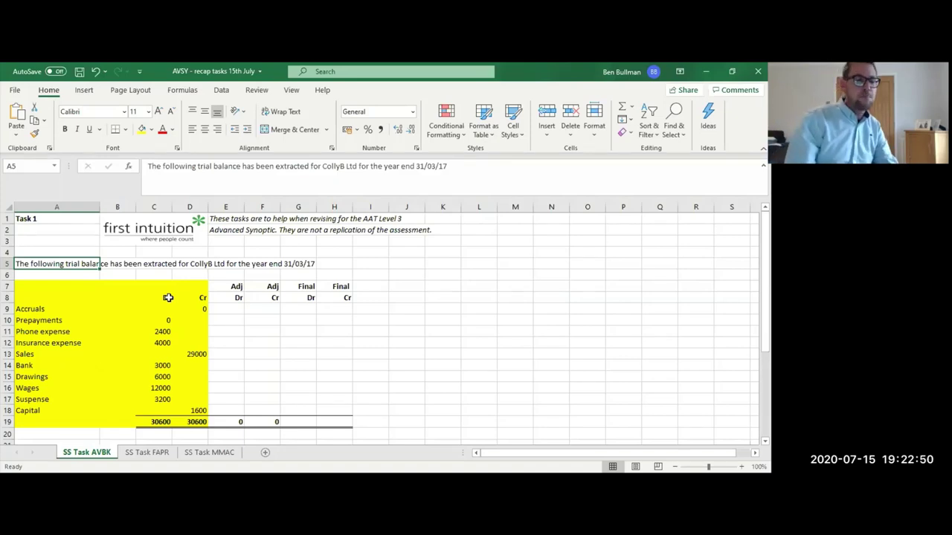
key("Right")
key("Right")
key("Right")
key("Right")
key("Right")
key("Right")
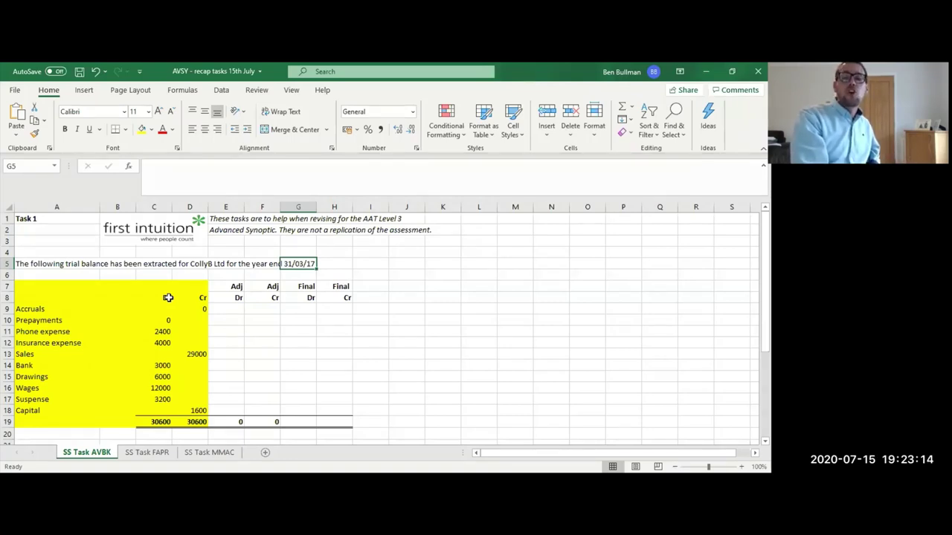
key("Down")
key("Down")
key("Down")
key("Down")
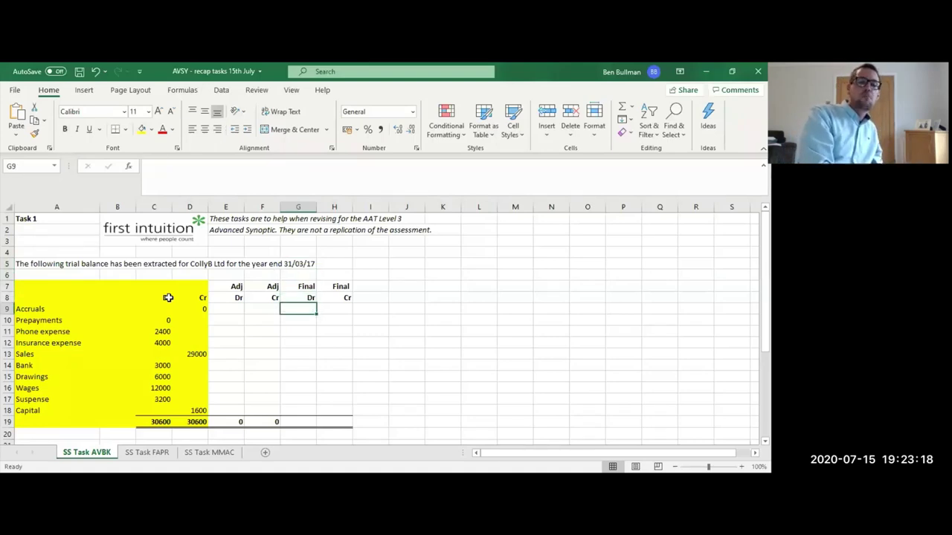
key("Left")
key("Left")
key("Left")
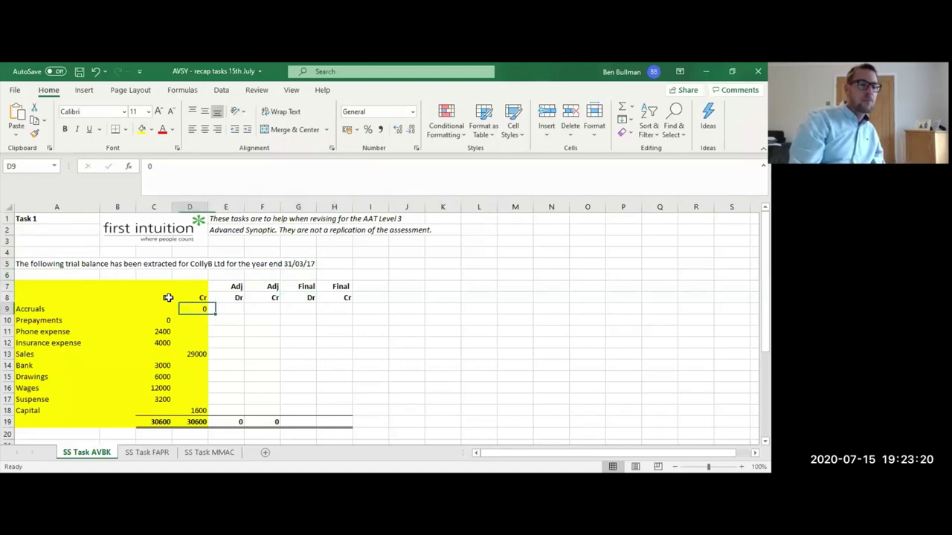
key("Down")
key("Down")
key("Down")
key("Down")
key("Down")
key("Down")
key("Down")
key("Down")
key("Down")
key("Down")
key("Down")
key("Down")
key("Down")
key("Down")
key("Down")
key("Down")
key("Down")
key("Down")
key("Down")
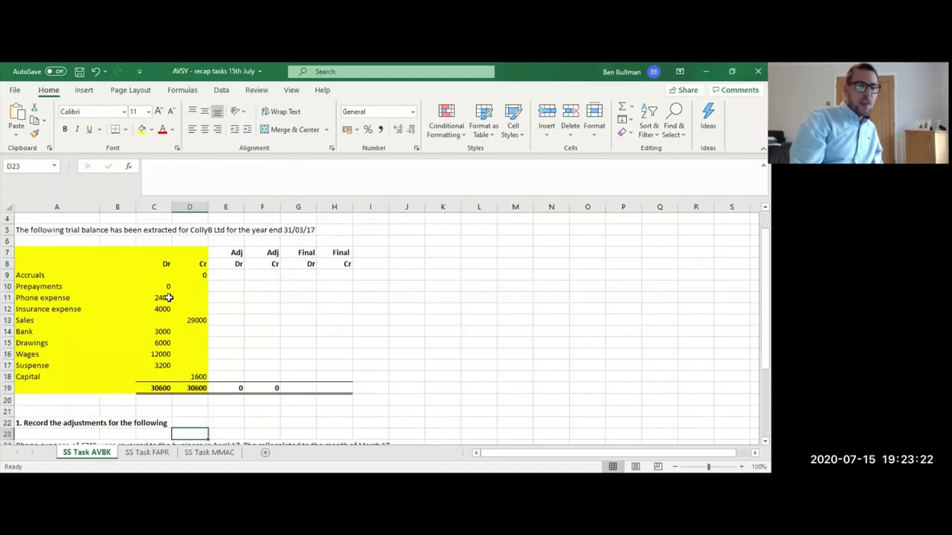
key("Down")
key("Down")
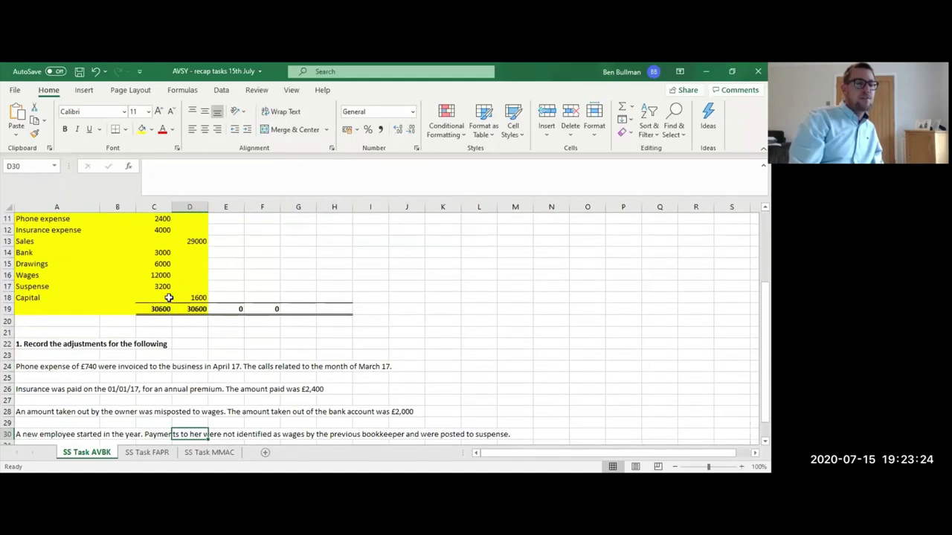
key("Up")
key("Up")
key("Up")
key("Up")
key("Up")
key("Up")
key("Up")
key("Up")
key("Up")
key("Down")
key("Down")
key("Down")
key("Down")
key("Down")
key("Down")
key("Down")
key("Down")
key("Down")
key("Down")
key("Down")
key("Down")
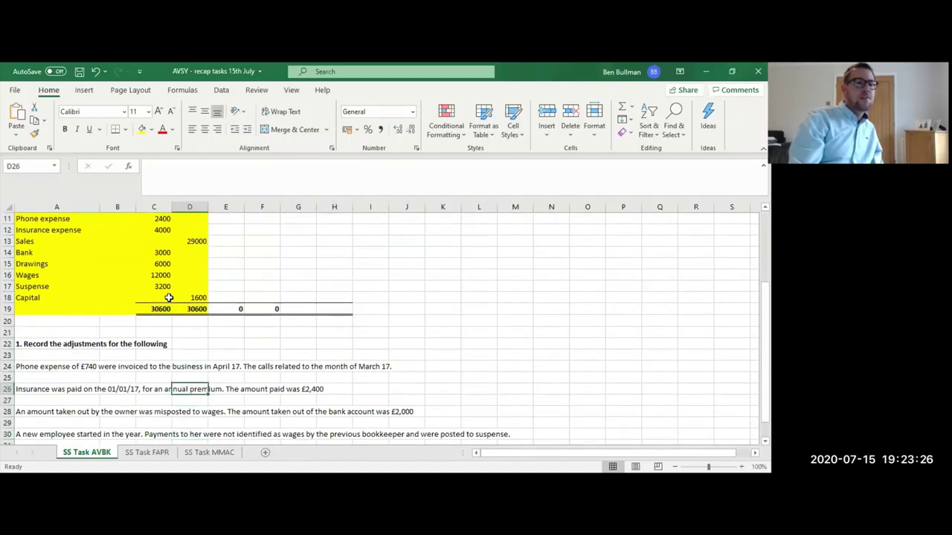
key("Down")
key("Down")
key("Down")
key("Down")
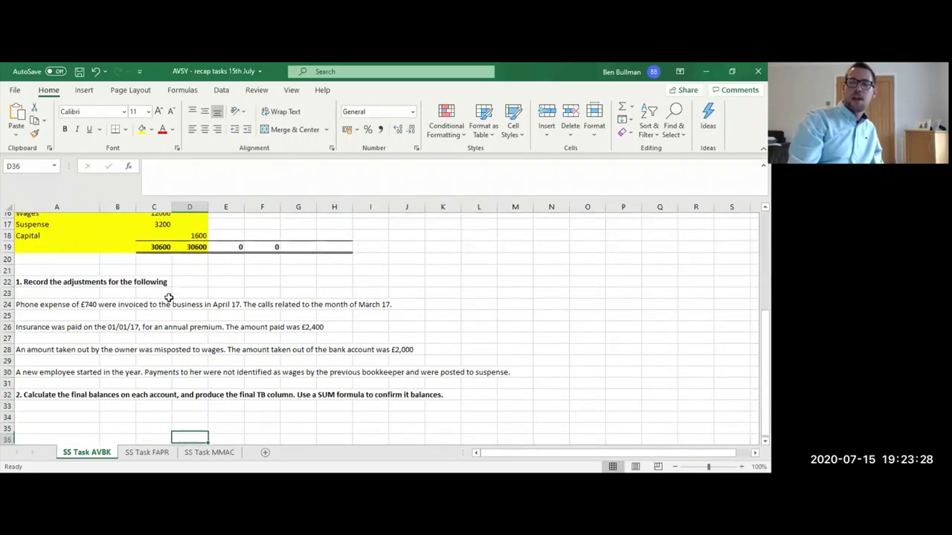
key("Up")
key("Up")
key("Up")
key("Up")
key("Up")
key("Up")
key("Up")
key("Up")
key("Up")
key("Up")
key("Up")
key("Up")
key("Up")
key("Up")
key("Up")
key("Up")
key("Up")
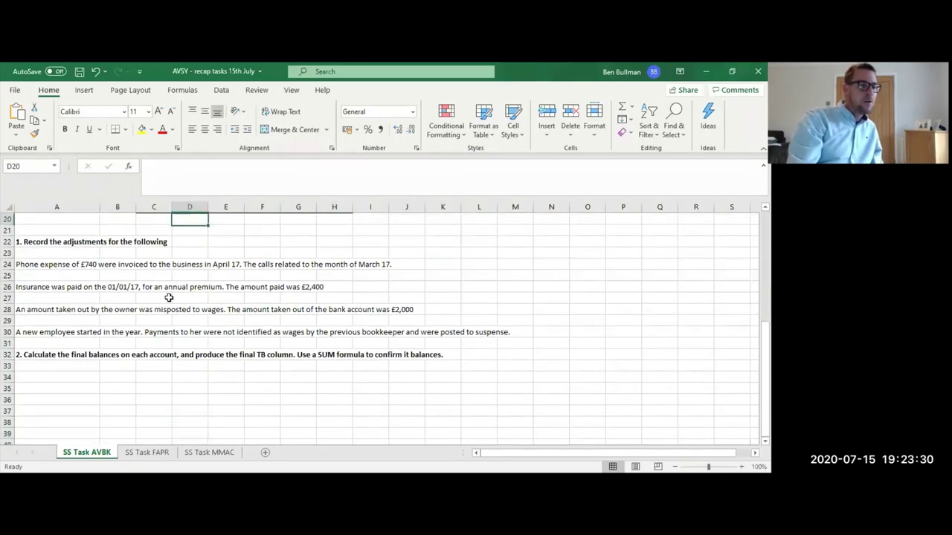
key("Left")
key("Left")
key("Left")
key("Down")
key("Down")
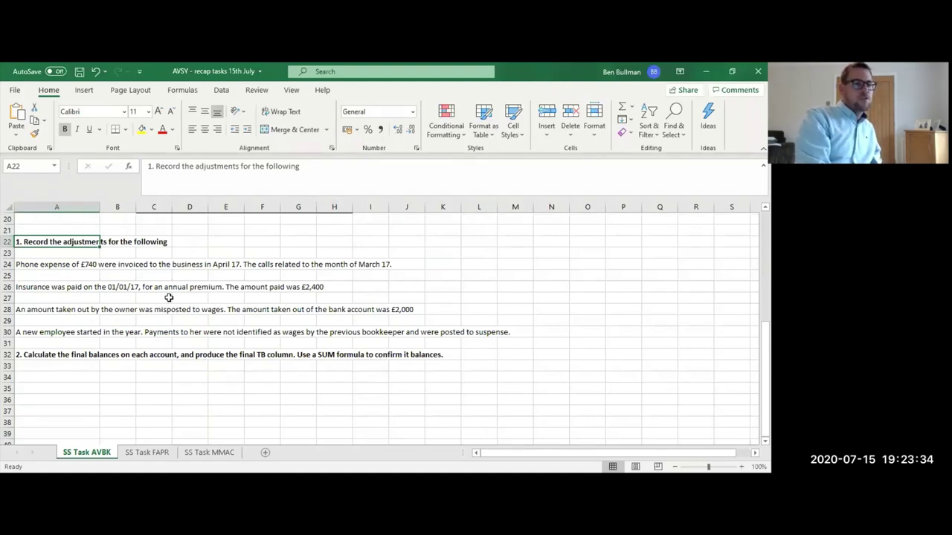
key("Up")
key("Up")
key("Up")
key("Down")
key("Down")
key("Down")
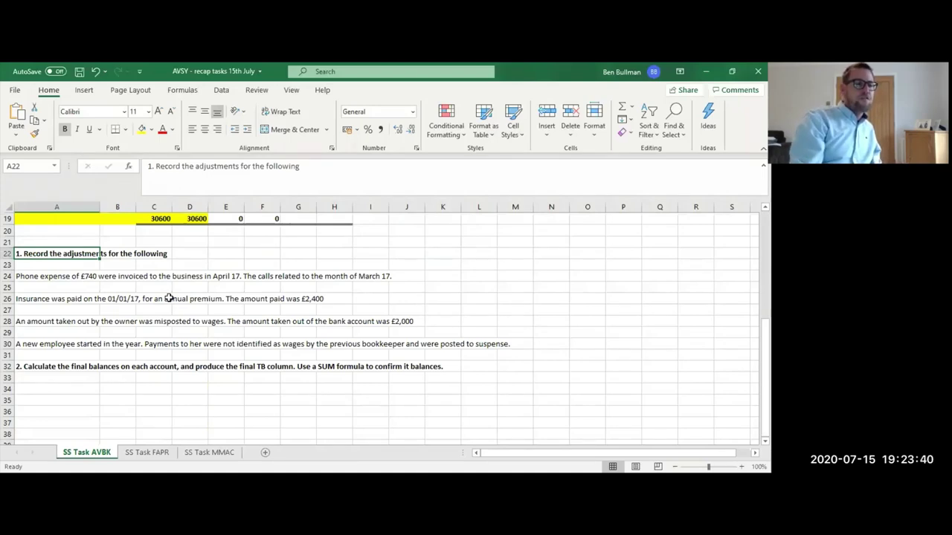
key("Down")
key("Down")
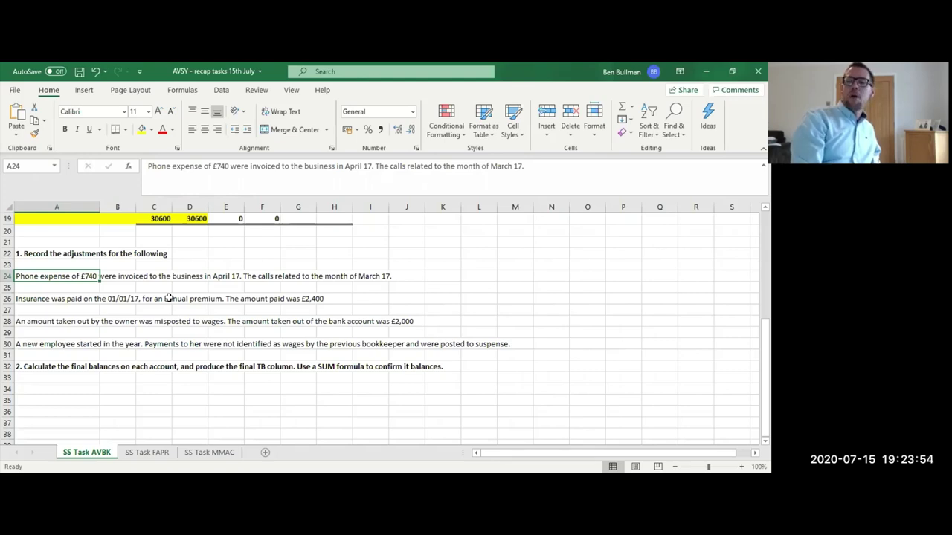
key("Up")
key("Up")
key("Up")
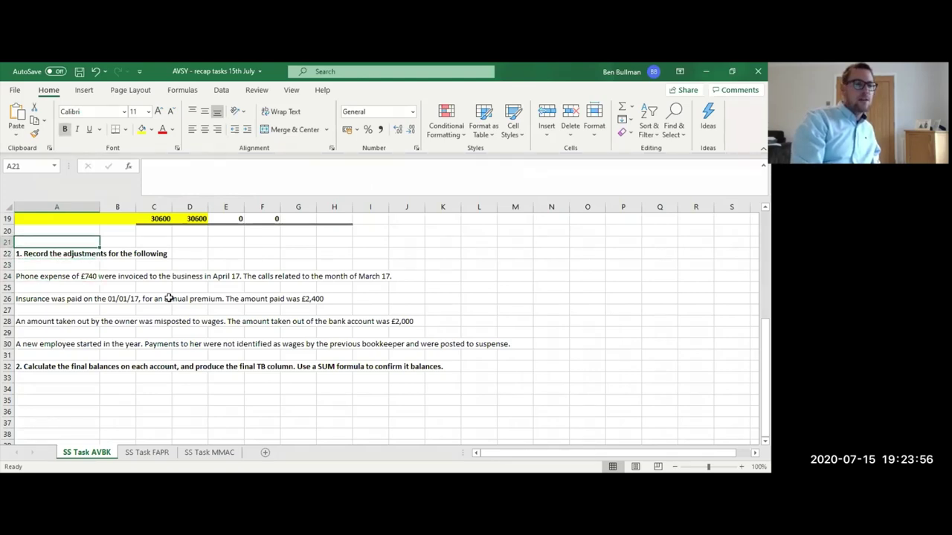
key("Down")
key("Down")
key("Down")
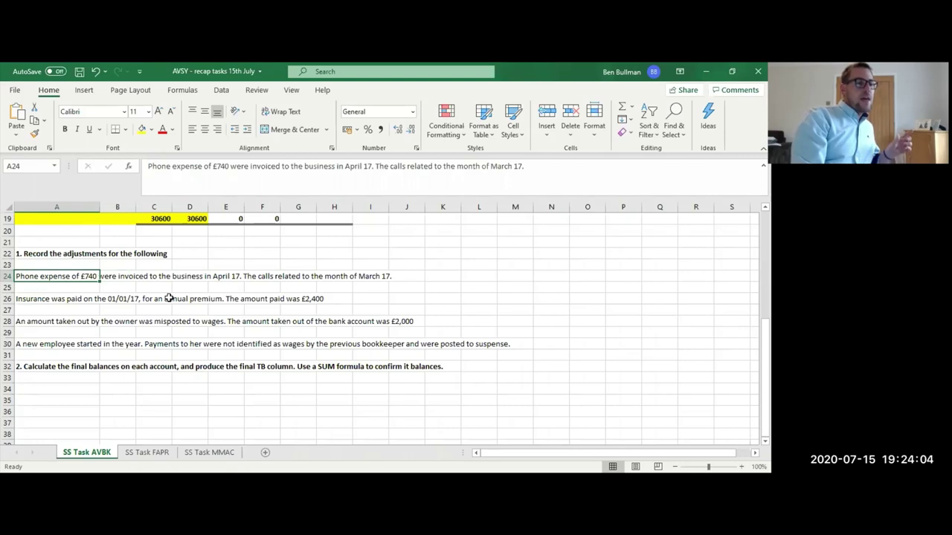
key("Right")
key("Right")
key("Right")
key("Right")
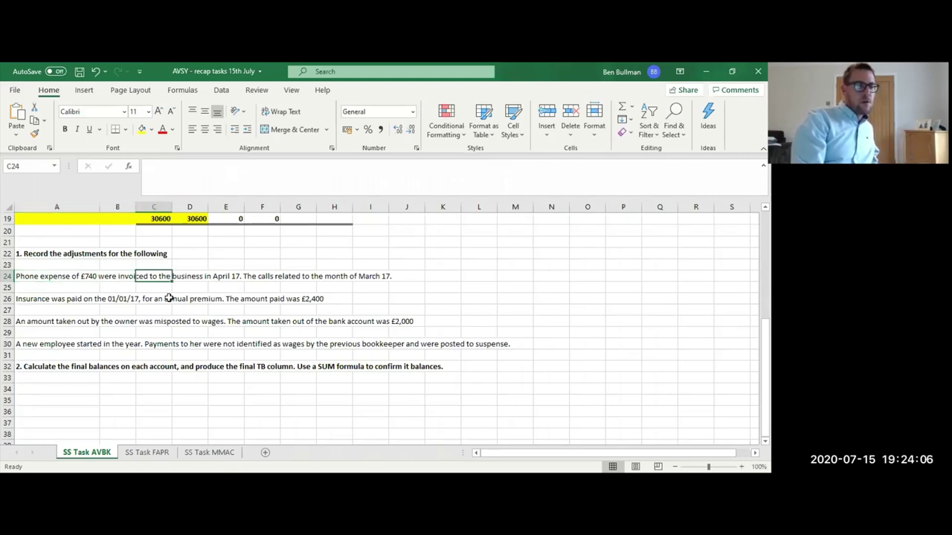
key("Left")
key("Left")
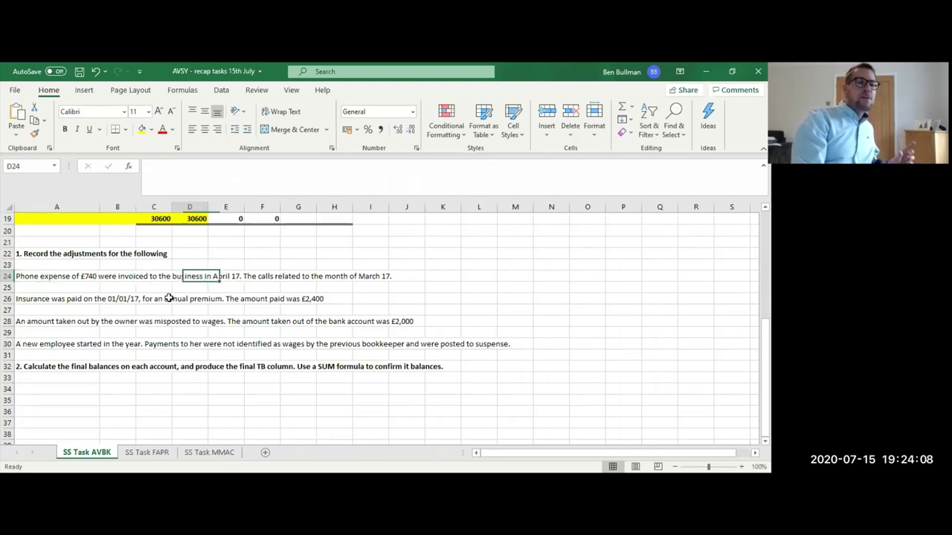
key("Right")
key("Right")
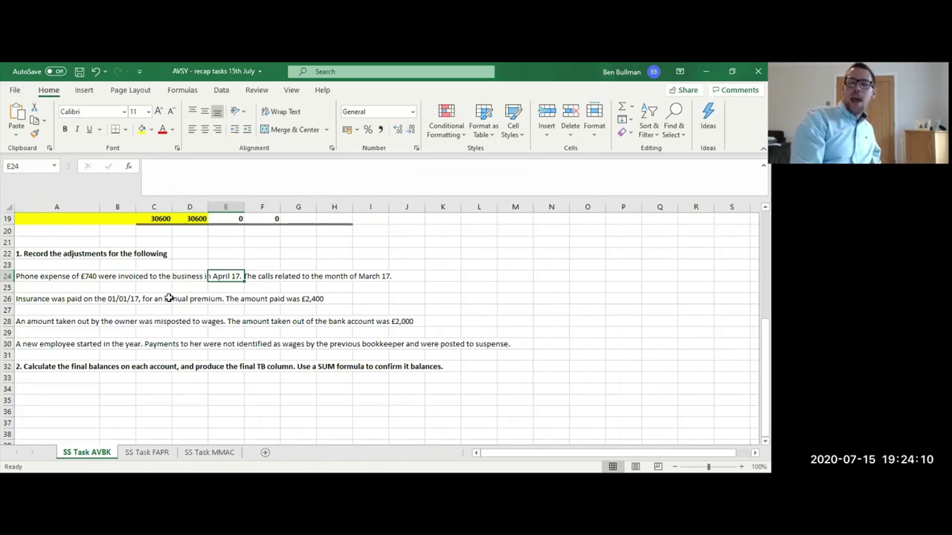
key("Right")
key("Right")
key("Right")
key("Right")
key("Right")
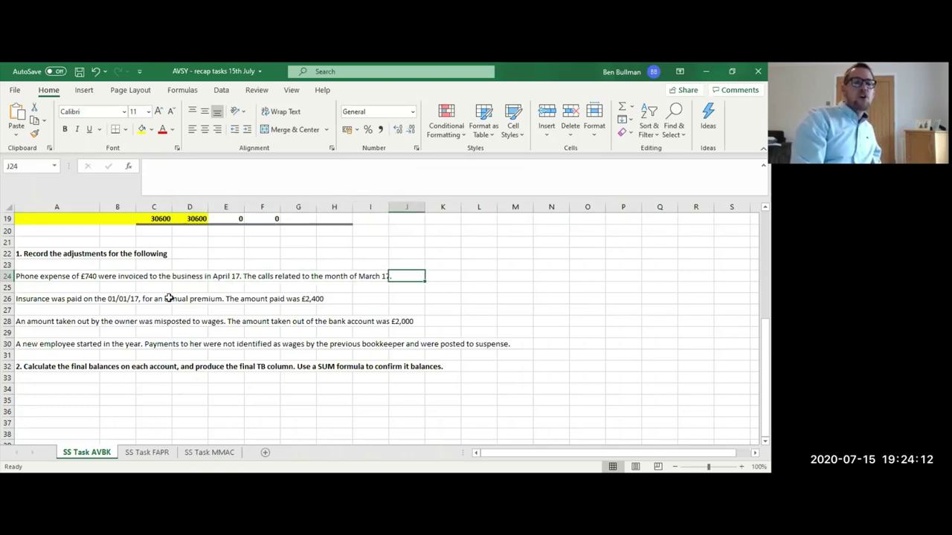
key("Left")
key("Left")
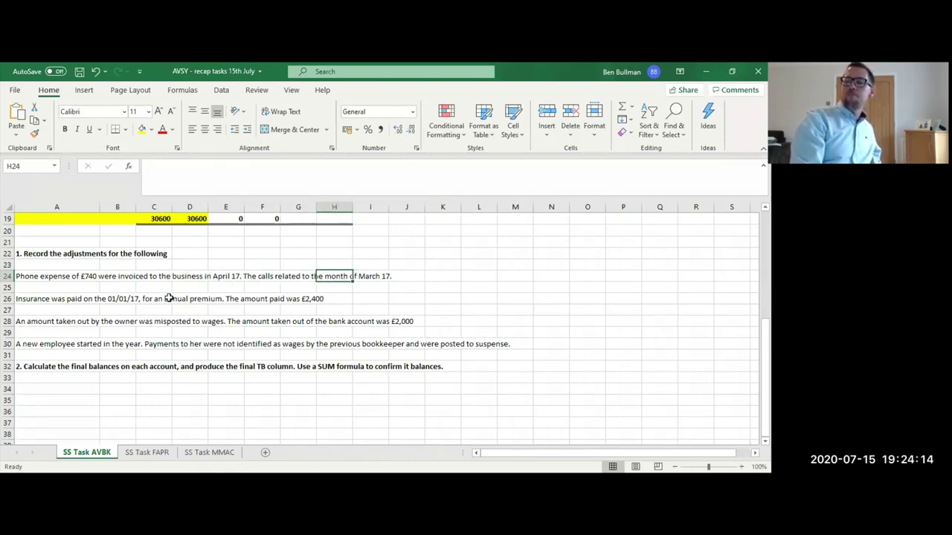
key("Up")
key("Up")
key("Up")
key("Up")
key("Up")
key("Up")
key("Up")
key("Up")
key("Up")
key("Up")
key("Up")
key("Up")
key("Up")
key("Up")
key("Up")
key("Up")
key("Up")
key("Up")
key("Up")
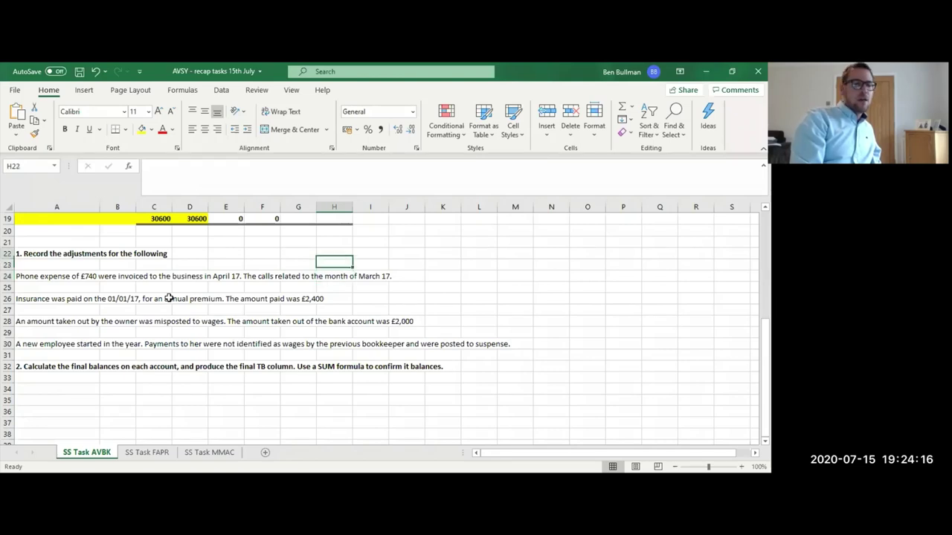
key("Left")
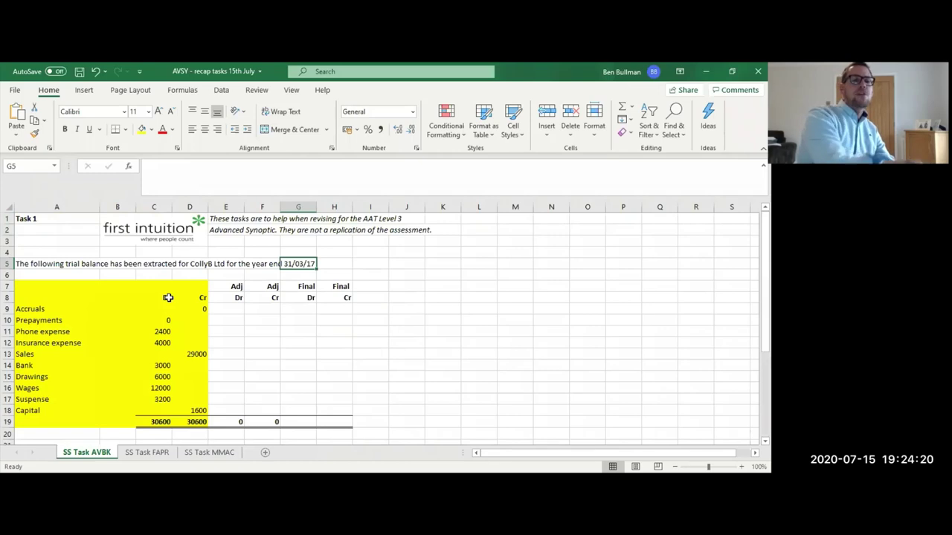
key("Down")
key("Down")
key("Down")
key("Down")
key("Down")
key("Down")
key("Down")
key("Down")
key("Down")
key("Down")
key("Down")
key("Down")
key("Down")
key("Down")
key("Down")
key("Down")
key("Down")
key("Down")
key("Down")
key("Down")
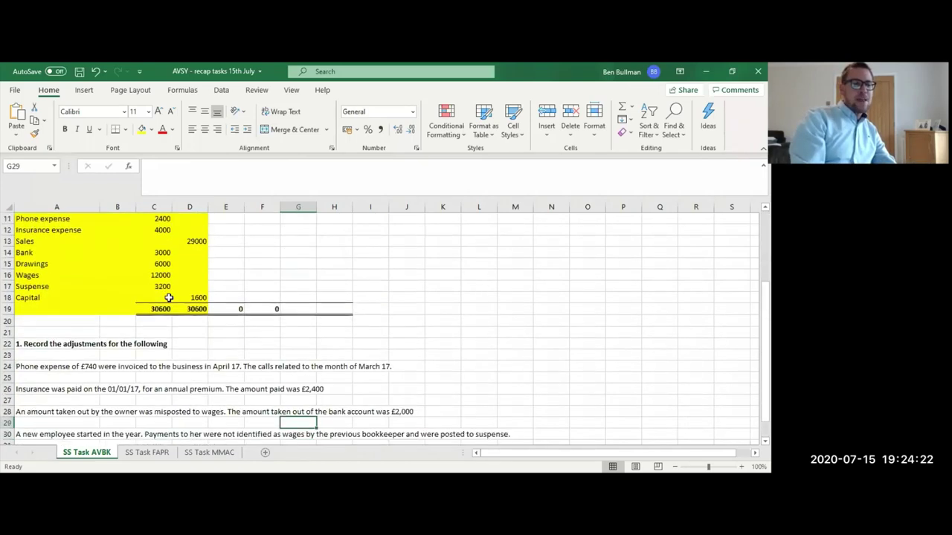
key("Up")
key("Up")
key("Up")
key("Down")
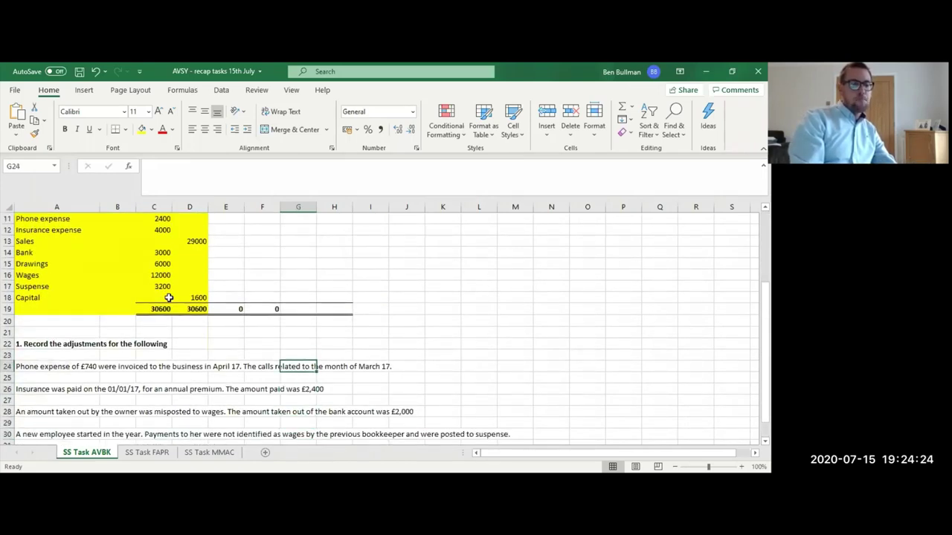
key("Left")
key("Left")
key("Left")
key("Left")
key("Left")
key("Right")
key("Right")
key("Right")
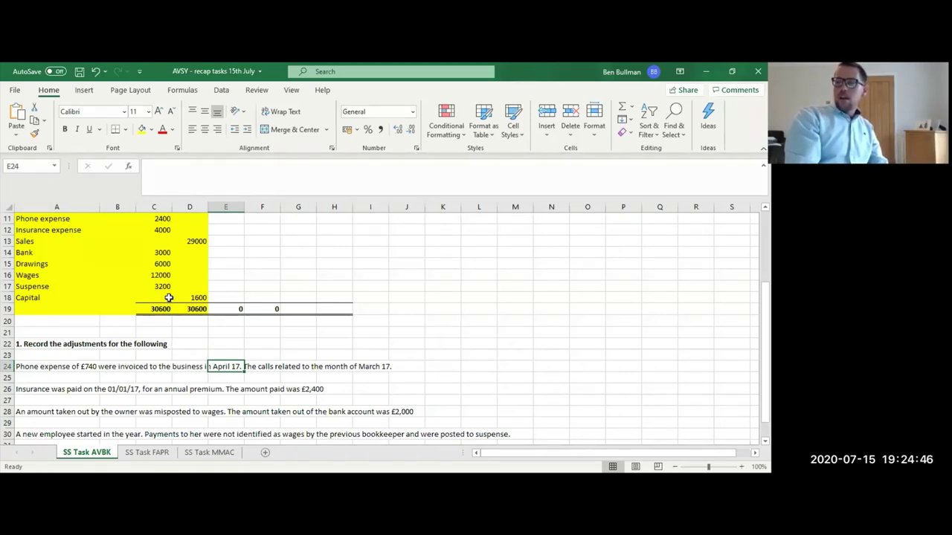
key("Up")
key("Up")
key("Up")
key("Up")
key("Up")
key("Up")
key("Up")
key("Up")
key("Up")
key("Up")
key("Up")
key("Up")
key("Up")
key("Up")
key("Up")
key("Up")
key("Up")
key("Up")
key("Up")
key("Up")
key("Down")
key("Down")
key("Down")
key("Down")
key("Down")
key("Down")
key("Down")
key("Down")
key("Down")
key("Down")
key("Down")
key("Down")
key("Down")
key("Down")
key("Down")
key("Down")
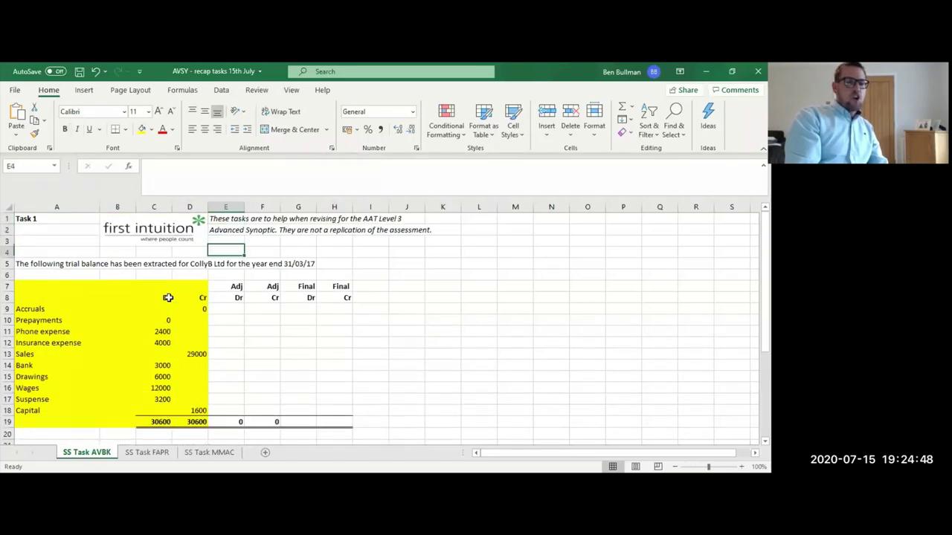
key("Down")
key("Down")
key("Down")
key("Down")
key("Down")
key("Down")
key("Down")
key("Down")
key("Down")
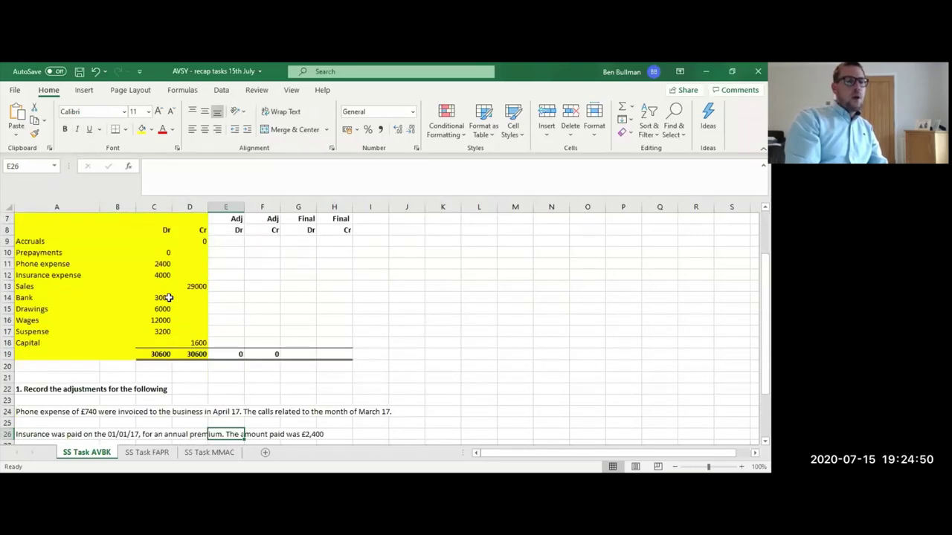
key("Up")
key("Up")
key("Left")
key("Left")
key("Left")
key("Right")
key("Right")
key("Right")
key("Right")
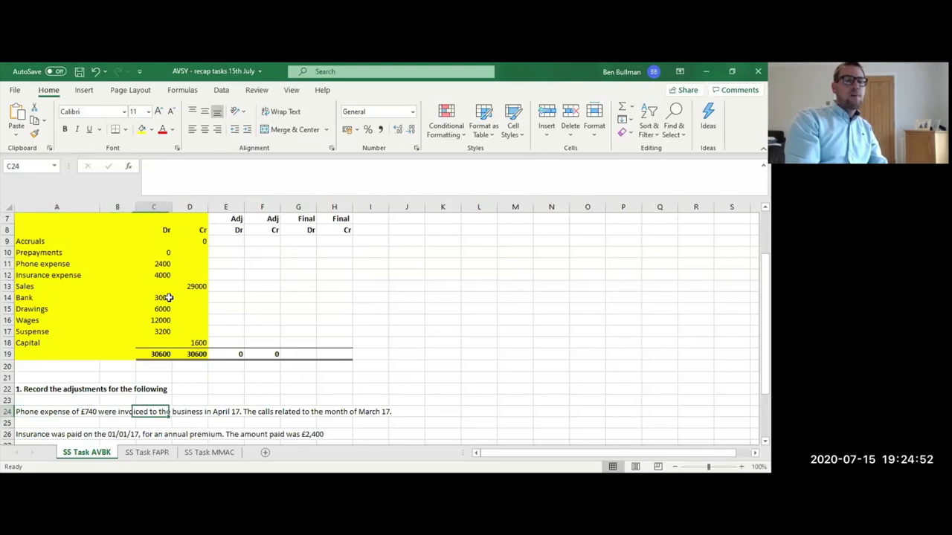
key("Left")
key("Left")
key("Left")
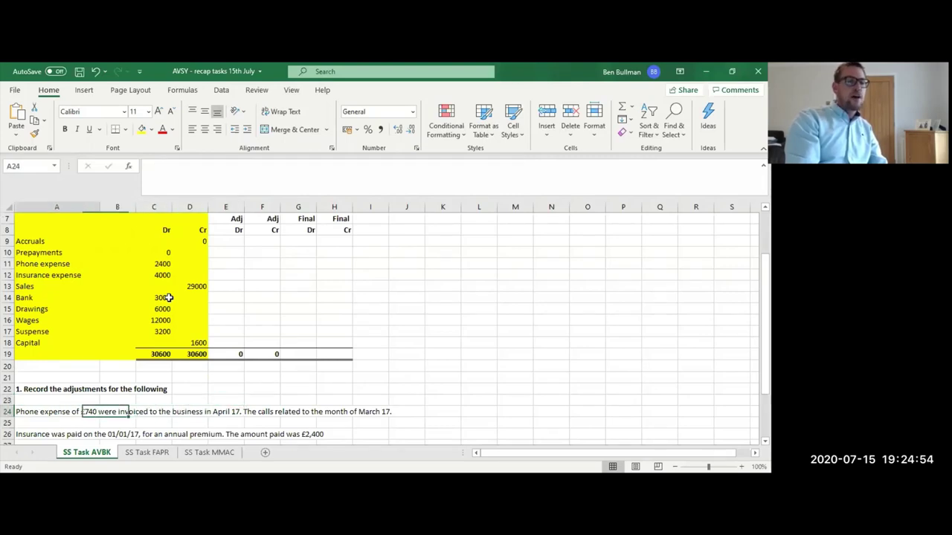
key("Left")
key("Right")
key("Left")
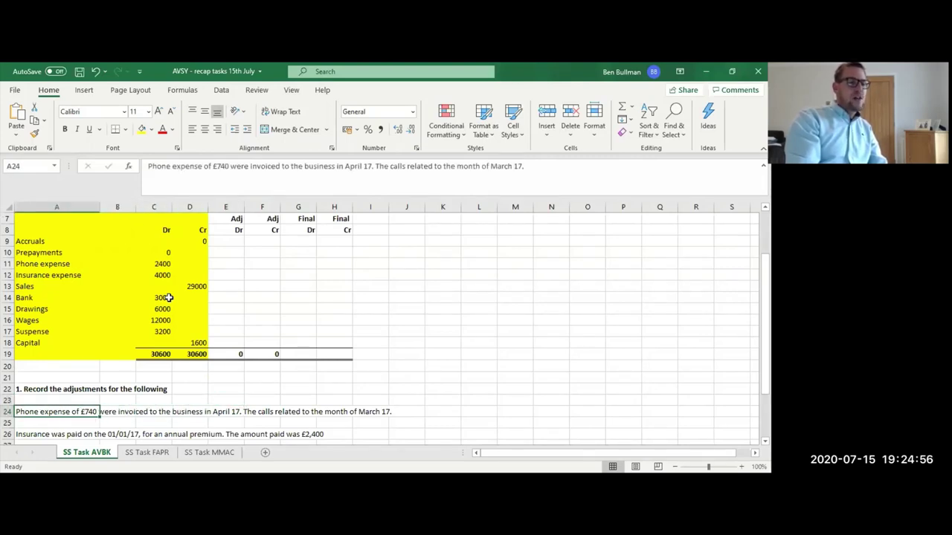
key("Right")
key("Right")
key("Right")
key("Right")
key("Right")
key("Right")
key("Right")
key("Right")
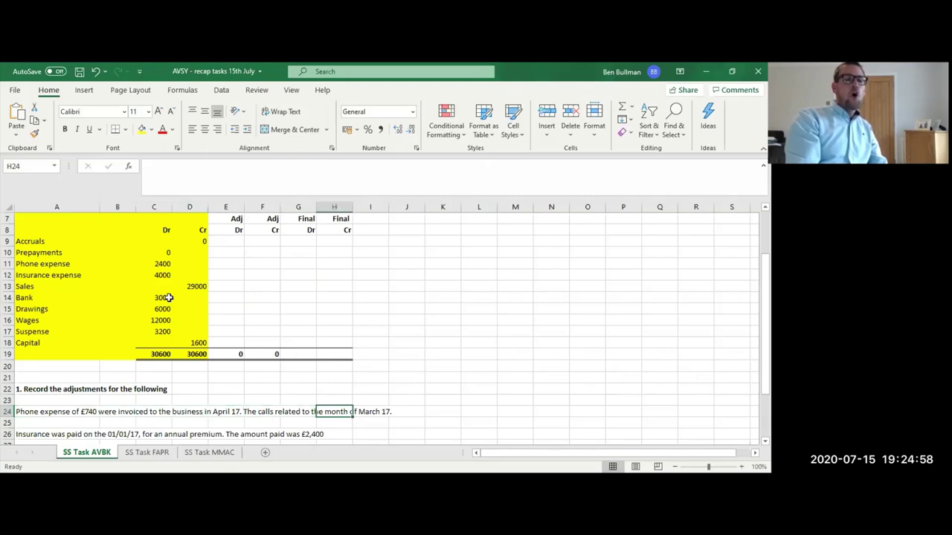
key("Left")
key("Left")
key("Left")
key("Left")
key("Left")
key("Left")
key("Left")
key("Left")
key("Up")
key("Up")
key("Up")
key("Up")
key("Up")
key("Up")
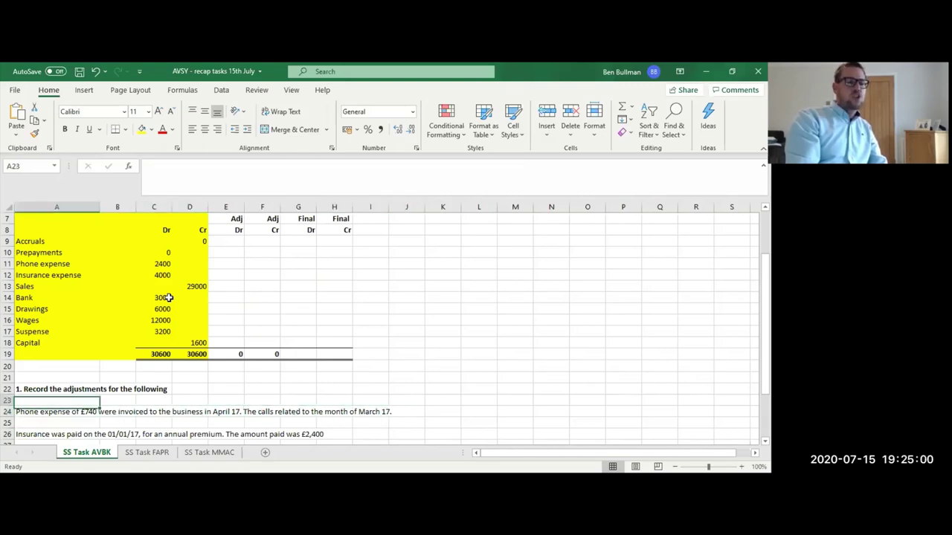
key("Up")
key("Up")
key("Up")
key("Up")
key("Up")
key("Up")
key("Up")
key("Up")
key("Up")
key("Up")
key("Up")
key("Up")
key("Up")
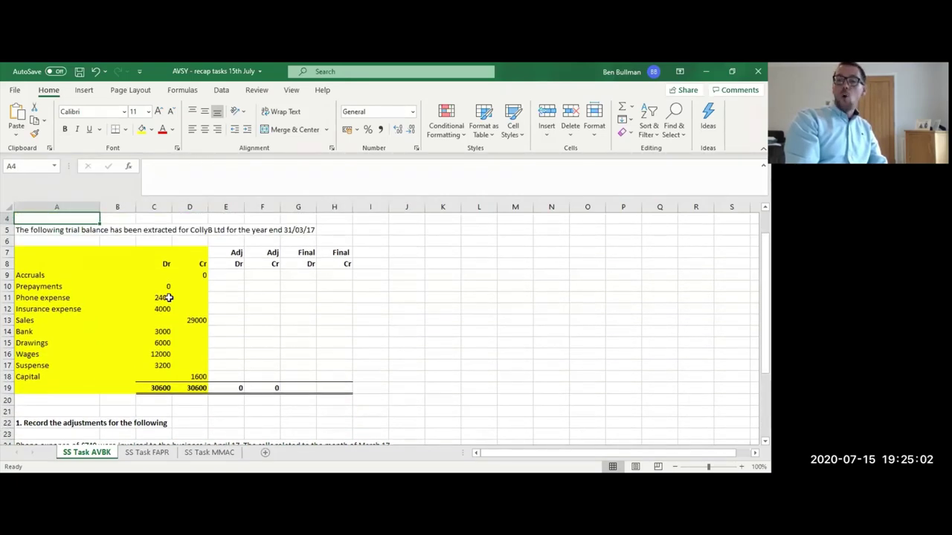
Check the Phone expense balance of 2400 and the Adj column headings.
key("Down")
key("Down")
key("Down")
key("Down")
key("Down")
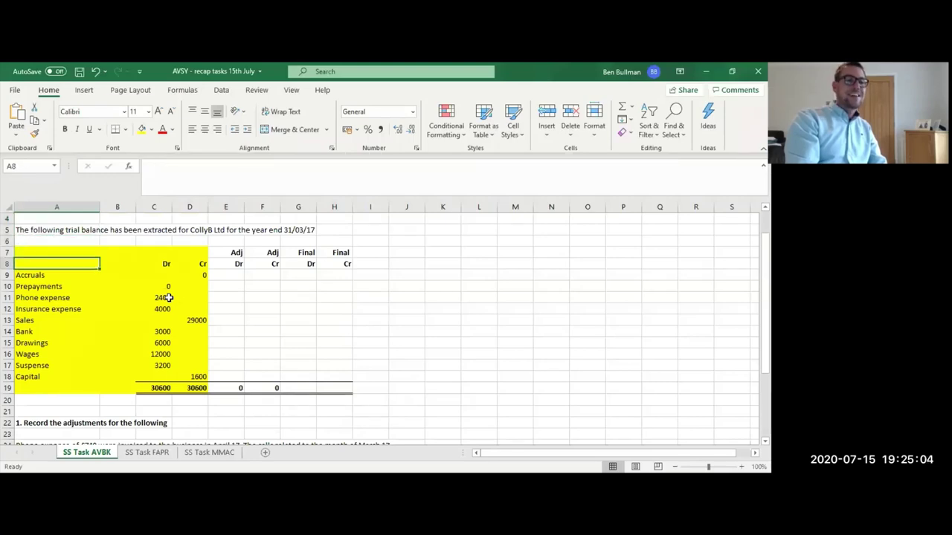
key("Down")
key("Down")
key("Down")
key("Down")
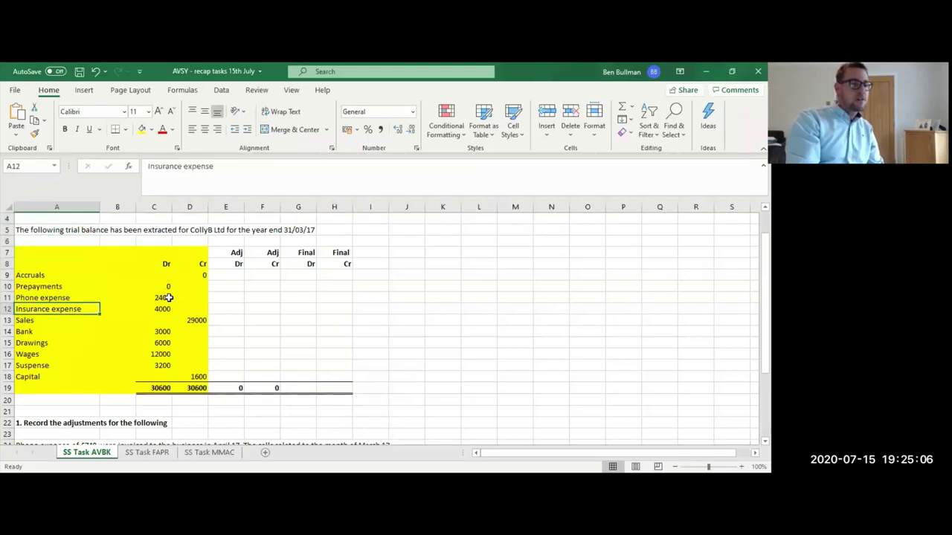
key("Down")
key("Down")
key("Up")
key("Up")
key("Up")
key("Up")
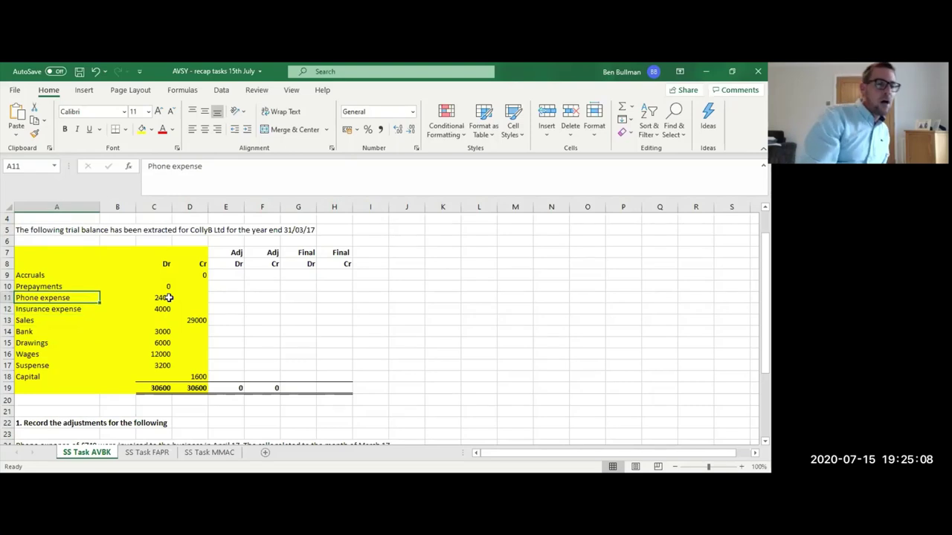
key("Right")
key("Right")
key("Right")
key("Right")
key("Left")
key("Left")
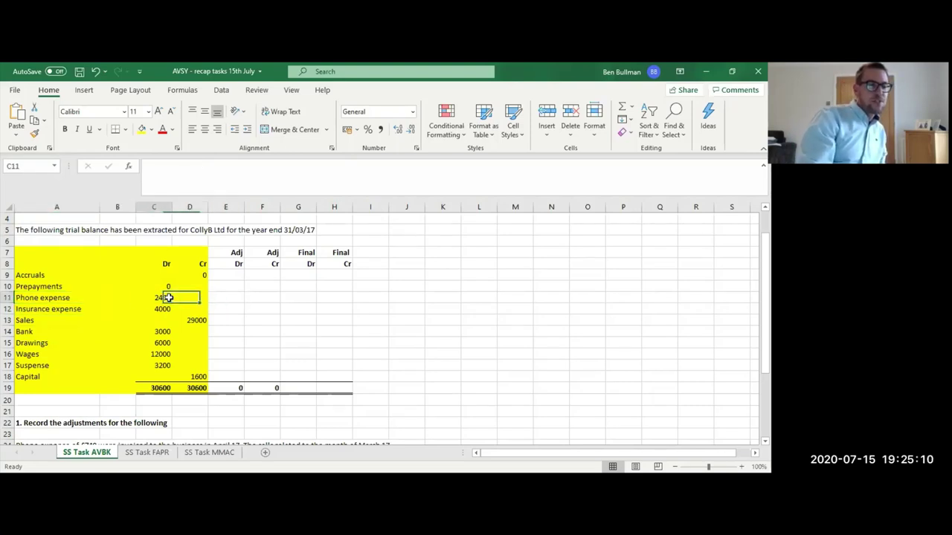
key("Left")
key("Left")
key("Right")
key("Right")
key("Right")
key("Right")
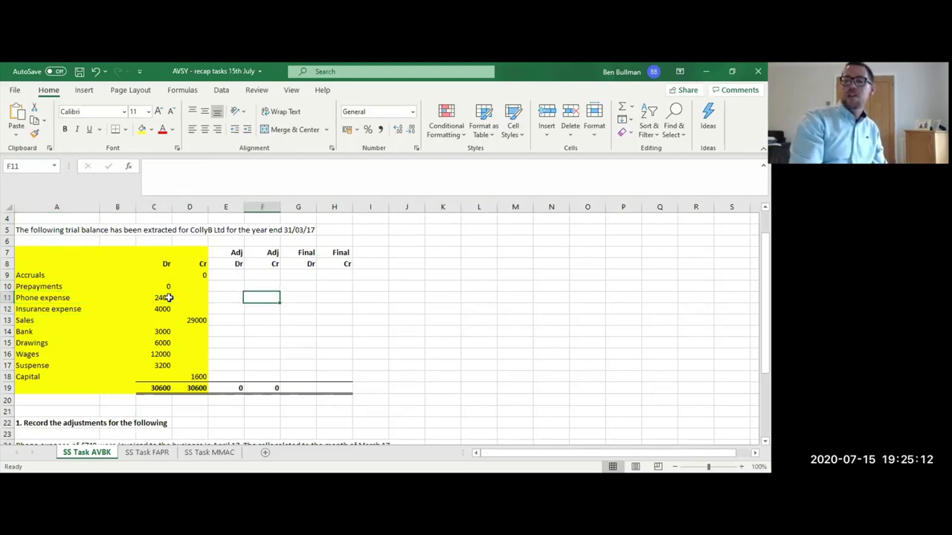
key("Up")
key("Up")
key("Up")
key("Up")
key("Up")
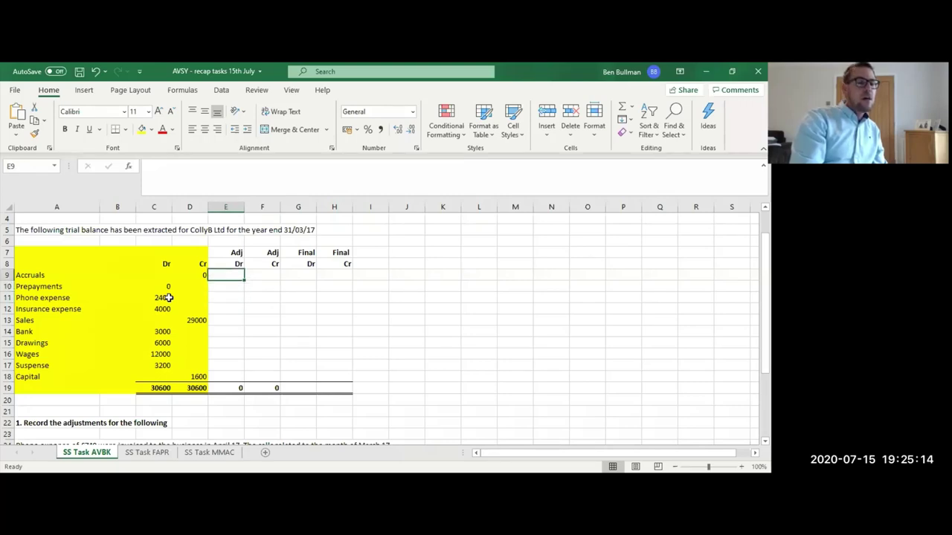
key("Right")
key("Right")
key("Right")
key("Left")
key("Left")
key("Left")
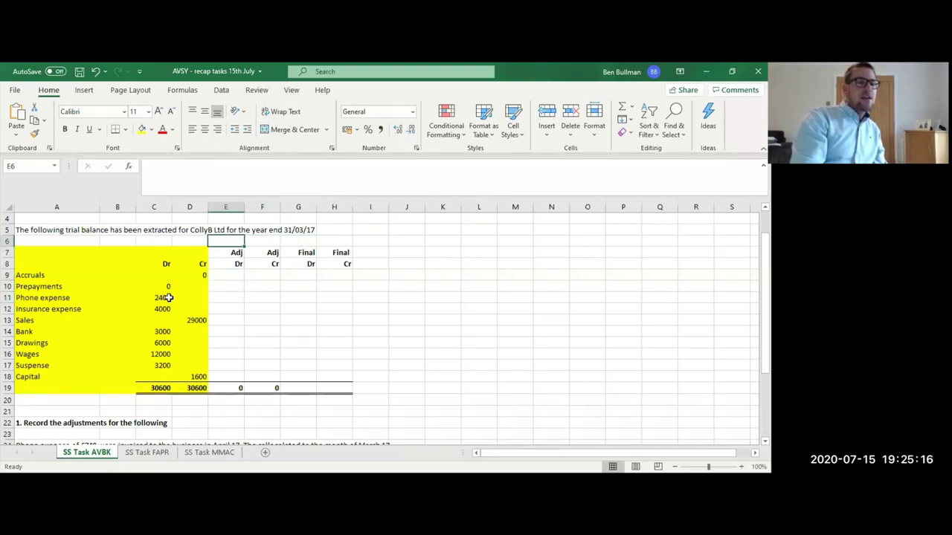
key("Down")
key("Down")
key("Down")
key("Up")
key("Up")
key("Up")
key("Right")
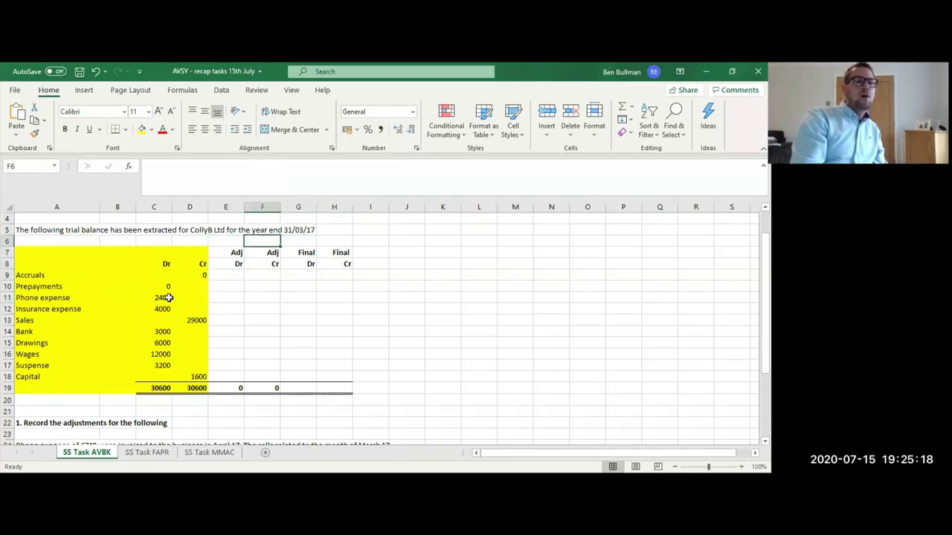
key("Left")
key("Down")
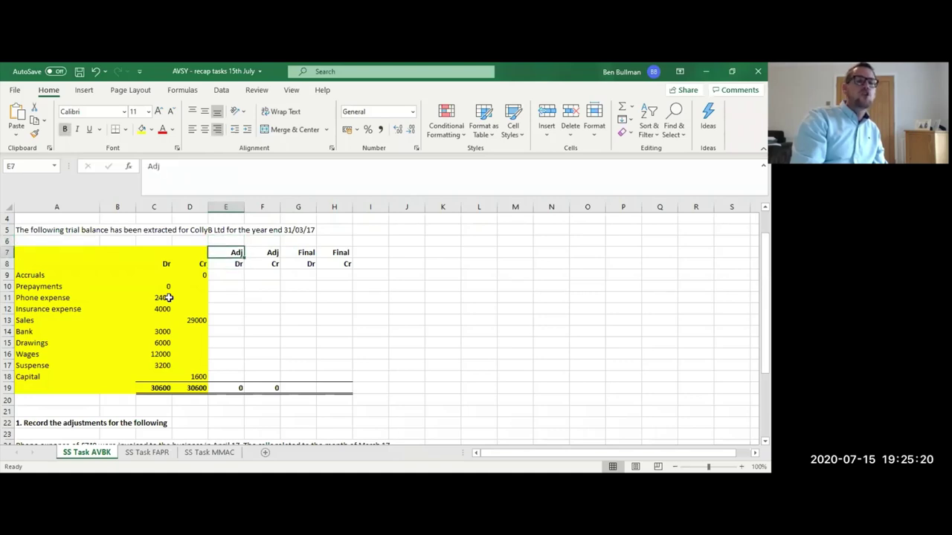
Enter 740 as the Phone expense adjustment debit in E11.
key("Down")
key("Down")
key("Down")
key("Down")
key("Right")
key("Up")
key("Up")
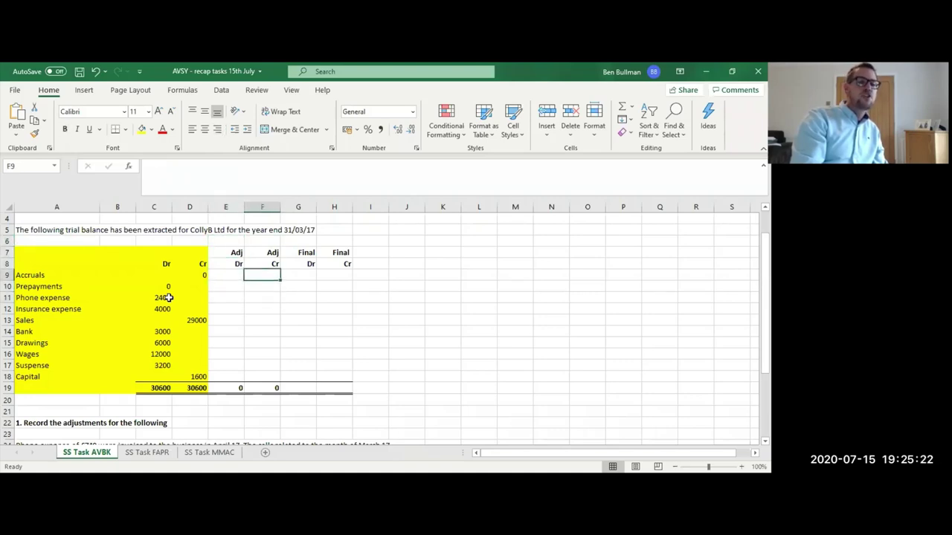
key("Up")
key("Up")
key("Down")
key("Down")
key("Down")
key("Down")
key("Left")
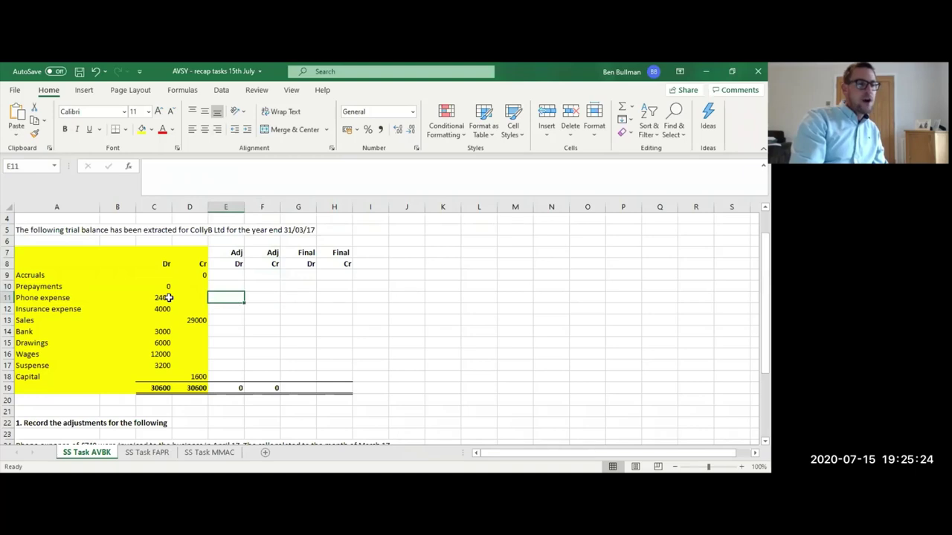
type("7")
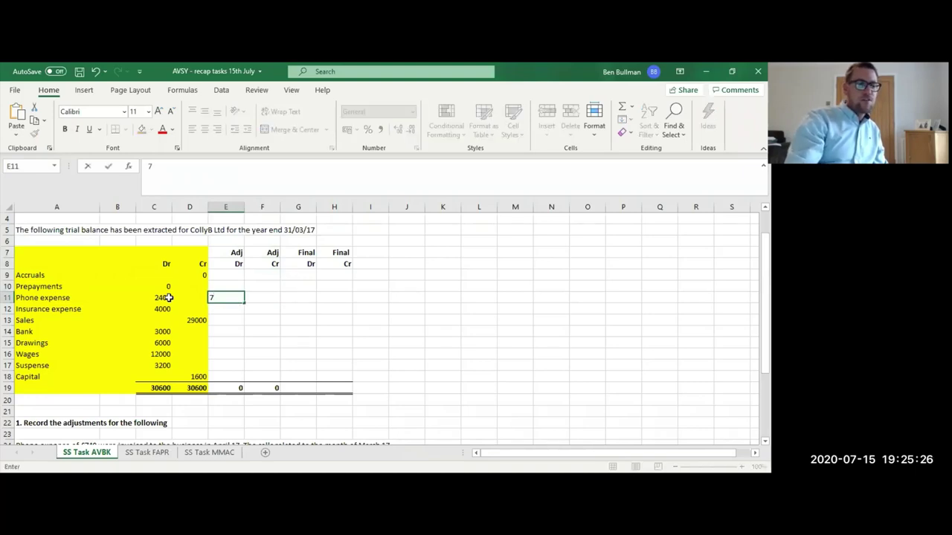
type("40")
key("ctrl+Return")
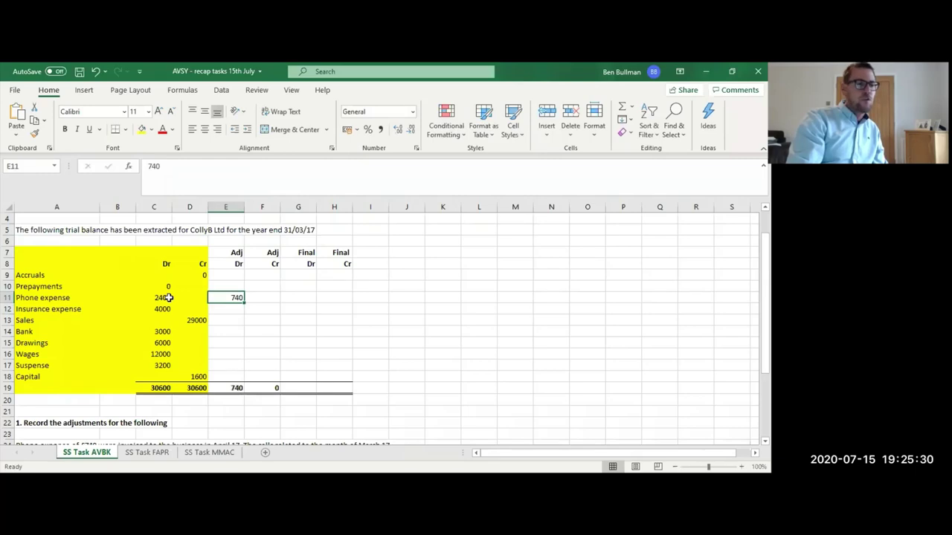
Enter 740 as the Accruals adjustment credit in F9.
key("Up")
key("Up")
key("Up")
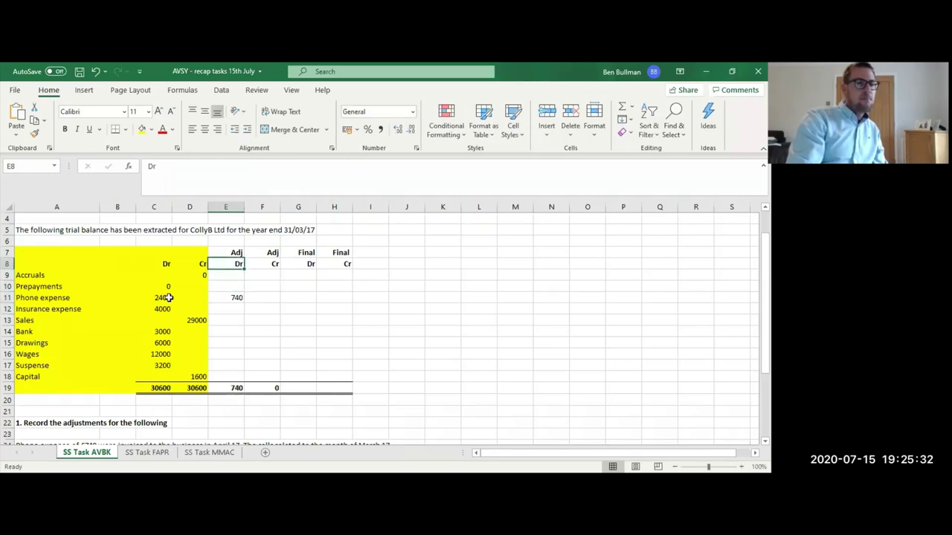
key("Down")
key("Right")
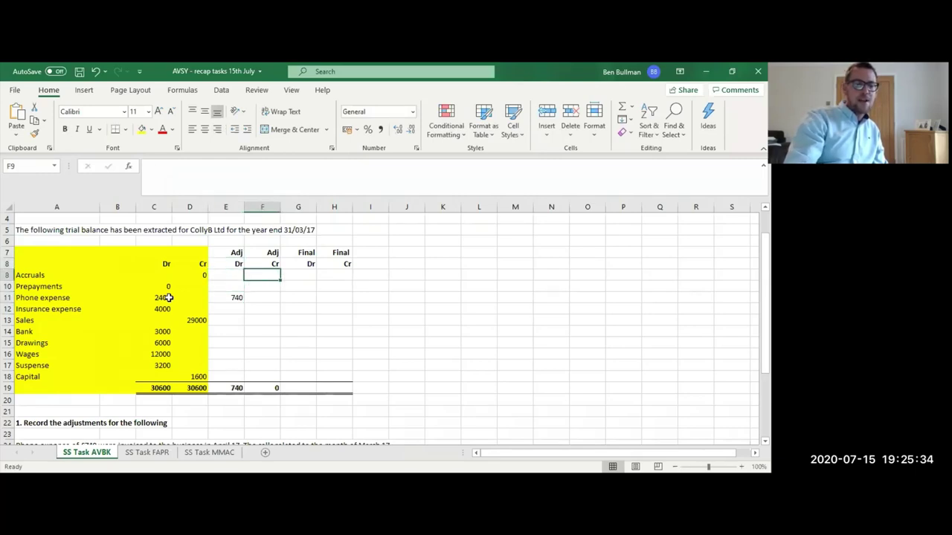
type("740")
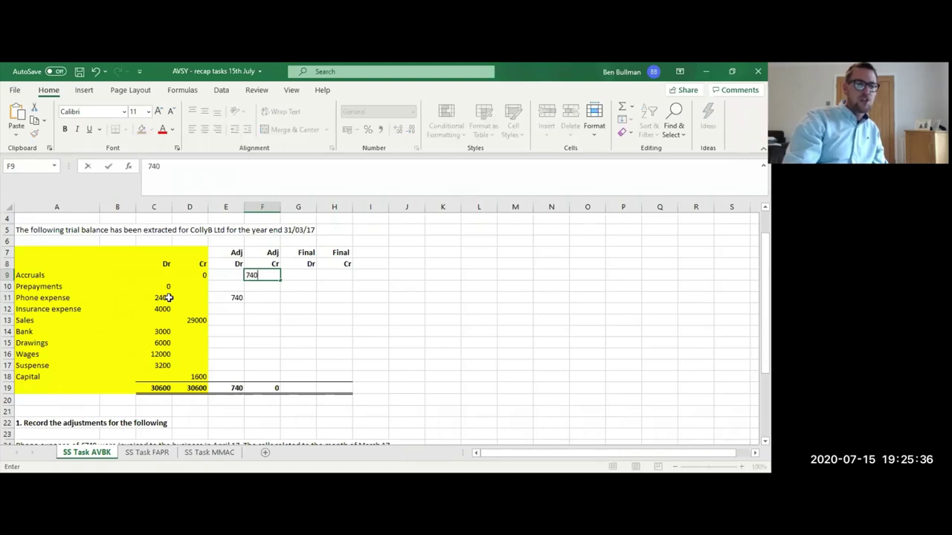
key("ctrl+Return")
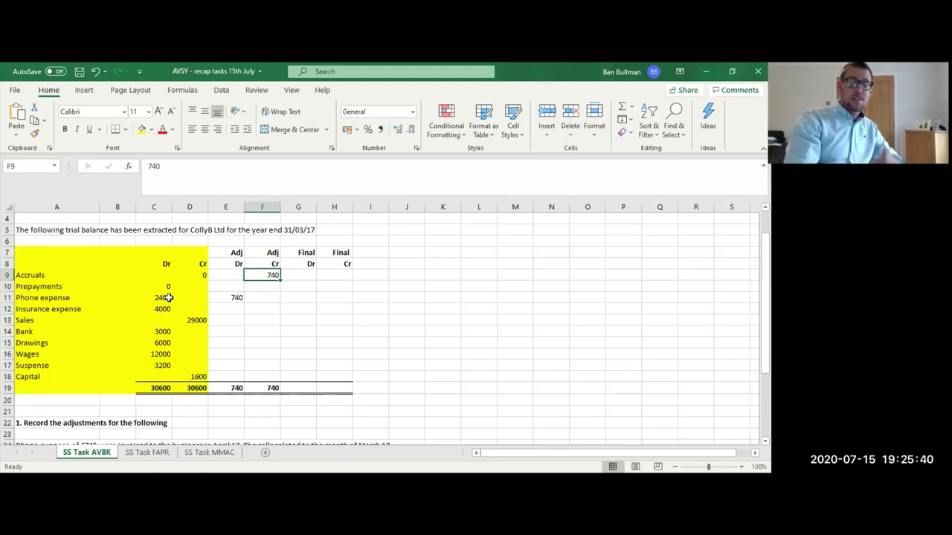
key("Down")
key("Up")
key("Down")
key("Down")
key("Down")
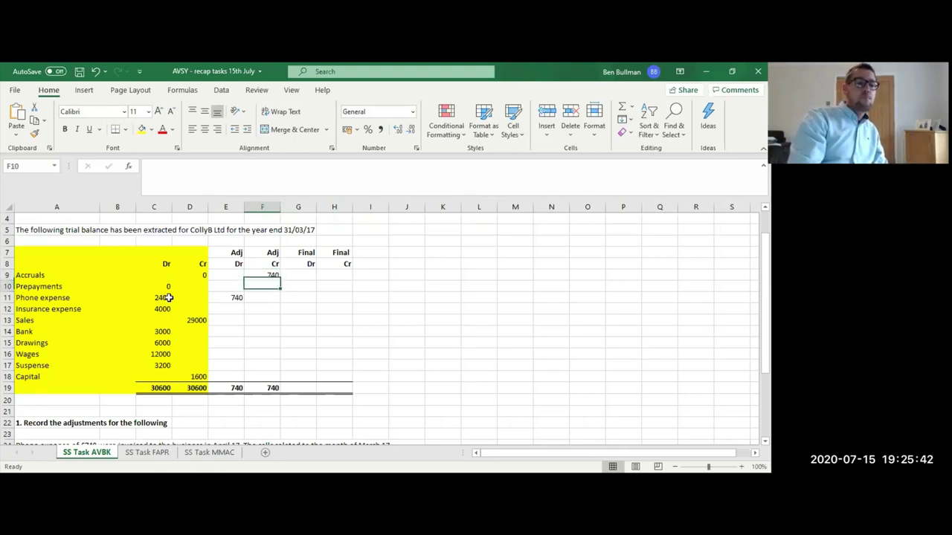
key("Up")
key("Up")
key("Down")
key("Down")
key("Down")
key("Down")
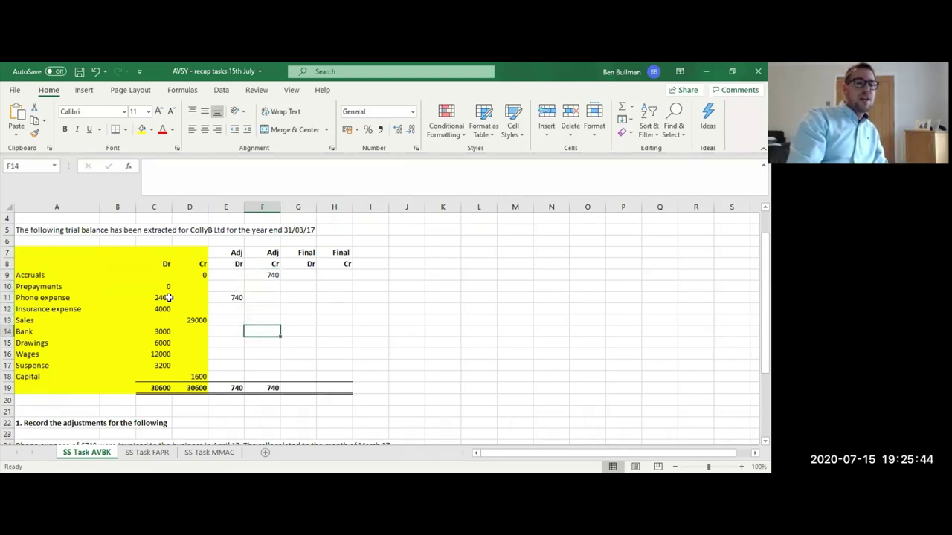
key("Down")
key("Up")
key("Up")
key("Up")
key("Up")
key("Left")
key("Right")
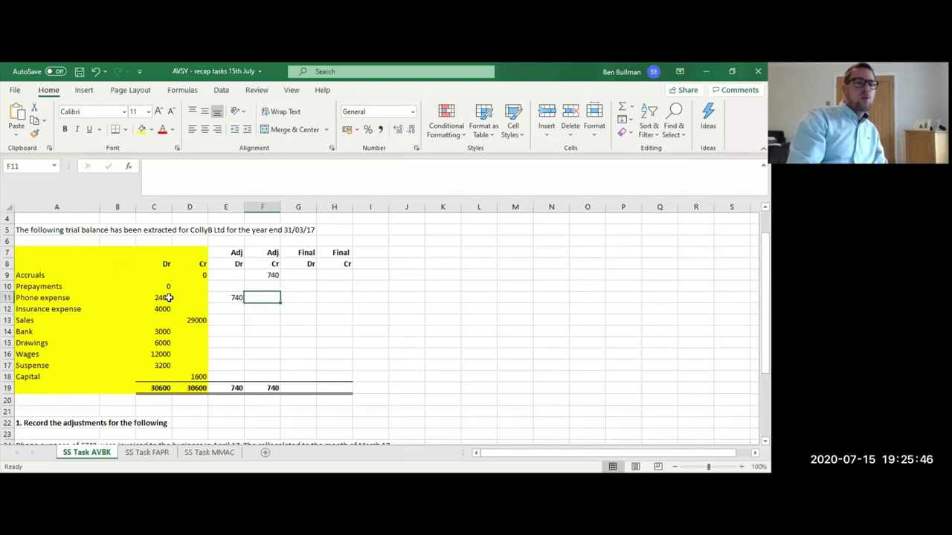
key("Left")
key("Right")
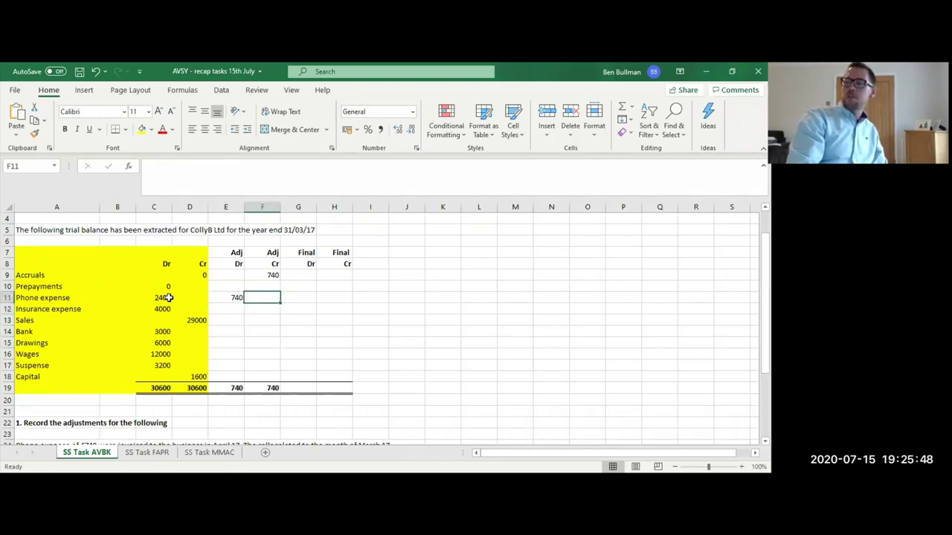
key("Down")
key("Down")
key("Down")
key("Down")
key("Down")
key("Down")
key("Down")
key("Down")
key("Down")
key("Down")
key("Down")
key("Down")
key("Down")
key("Down")
key("Down")
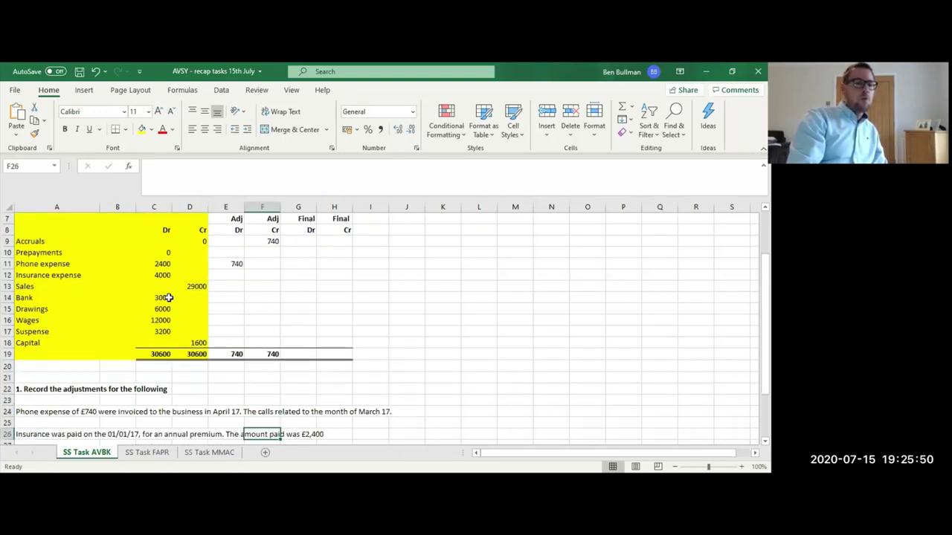
key("Down")
key("Down")
key("Down")
key("Up")
key("Up")
key("Up")
key("Up")
key("Up")
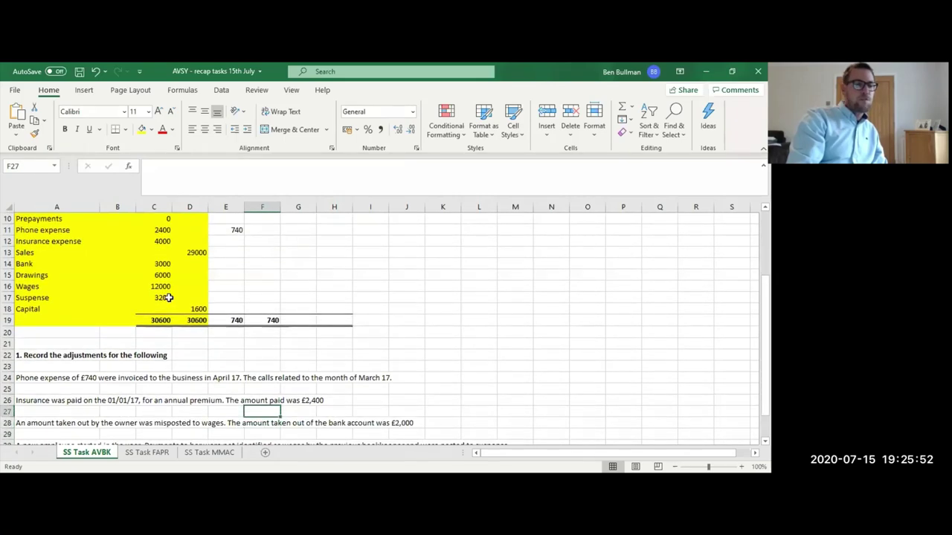
key("Left")
key("Left")
key("Left")
key("Left")
key("Left")
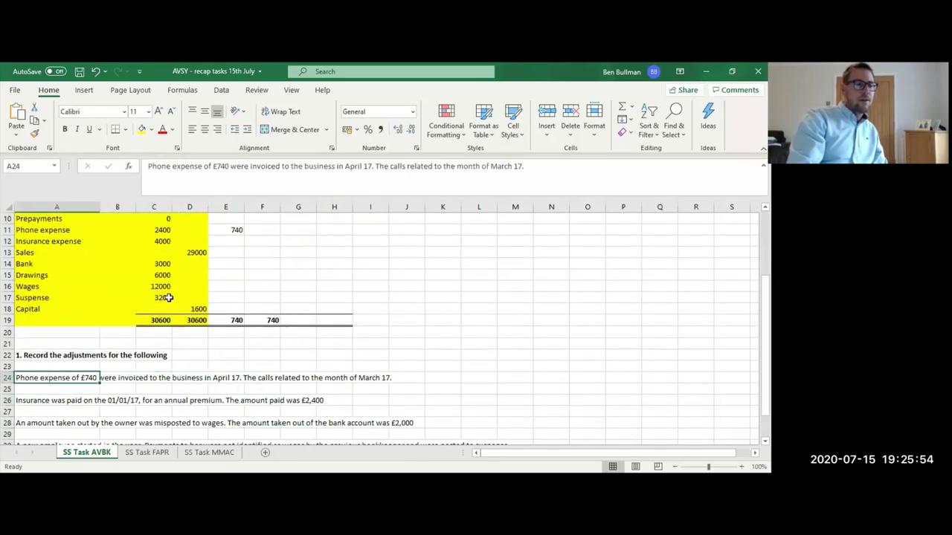
key("Down")
key("Down")
key("Down")
key("Down")
key("Down")
key("Down")
key("Down")
key("Down")
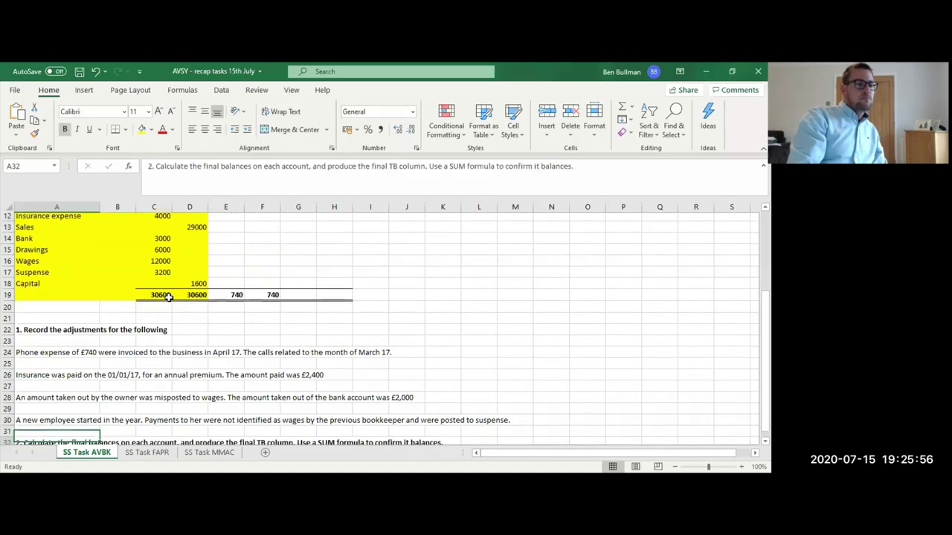
key("Up")
key("Up")
key("Up")
key("Up")
key("Up")
key("Up")
key("Up")
key("Up")
key("Up")
key("Up")
key("Up")
key("Down")
key("Down")
key("Down")
key("Down")
key("Down")
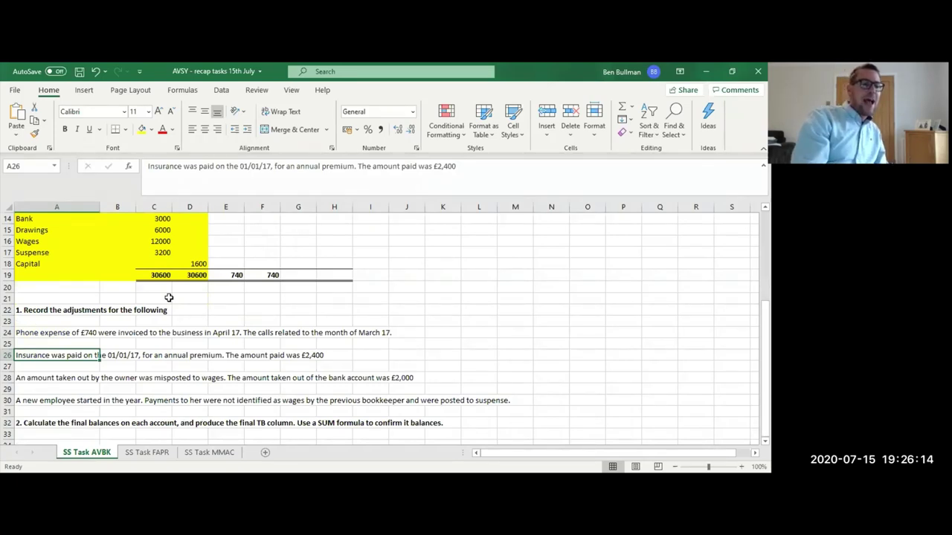
key("Right")
key("Right")
key("Home")
key("Right")
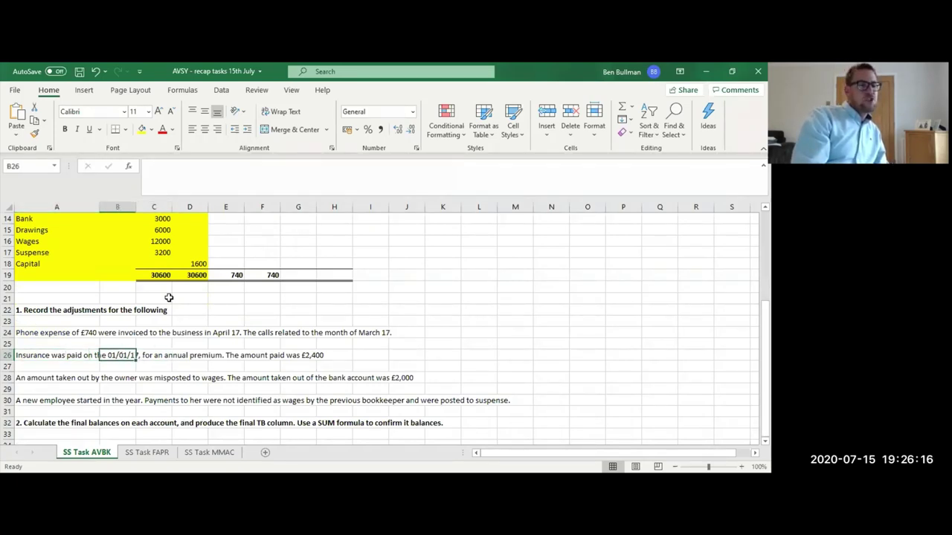
key("Right")
key("Home")
key("Up")
key("Up")
key("Up")
key("Up")
key("Up")
key("Up")
key("Up")
key("Up")
key("Up")
key("Up")
key("Up")
key("Up")
key("Up")
key("Up")
key("Up")
key("Up")
key("Up")
key("Up")
key("Up")
key("Up")
key("Up")
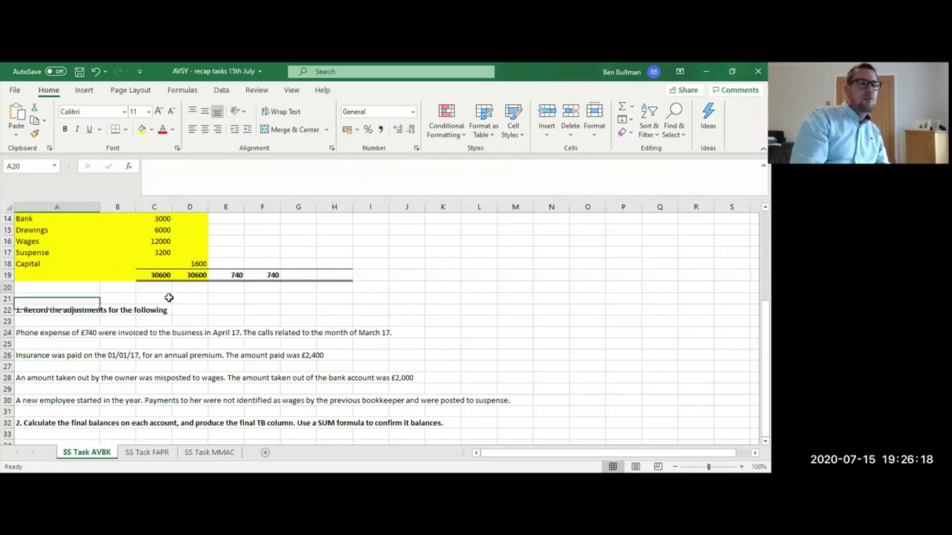
key("Down")
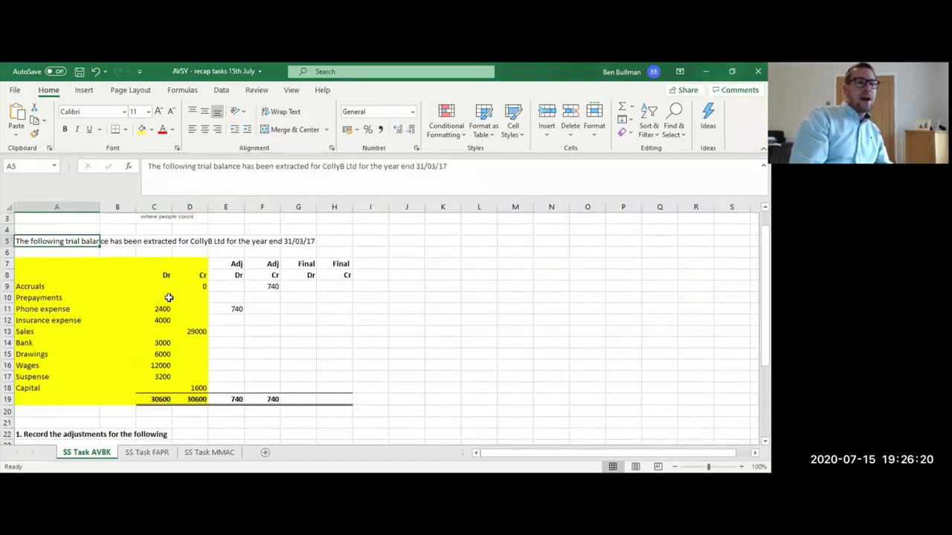
key("Right")
key("Right")
key("Right")
key("Right")
key("Right")
key("Right")
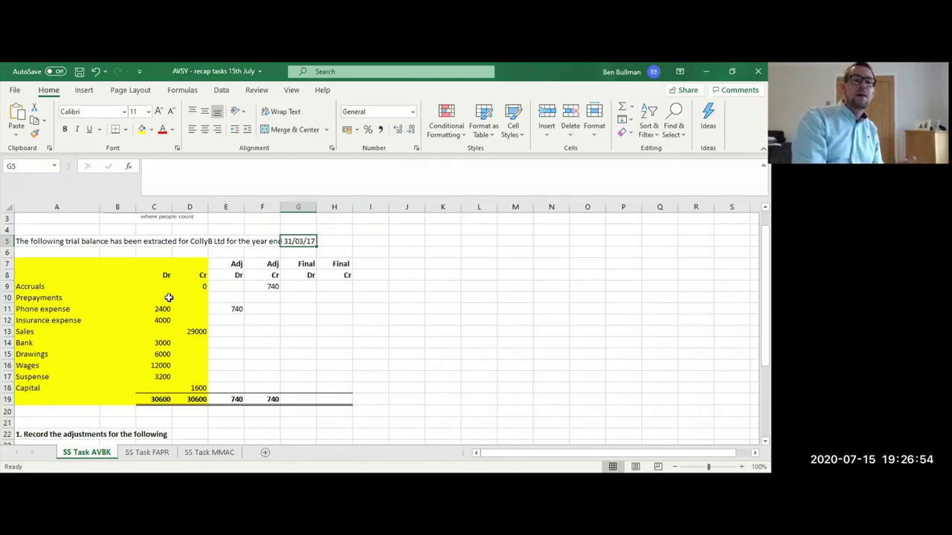
key("Down")
key("Down")
key("Down")
key("Down")
key("Down")
key("Down")
key("Down")
key("Down")
key("Down")
key("Down")
key("Down")
key("Down")
key("Down")
key("Down")
key("Down")
key("Down")
key("Down")
key("Down")
key("Down")
key("Down")
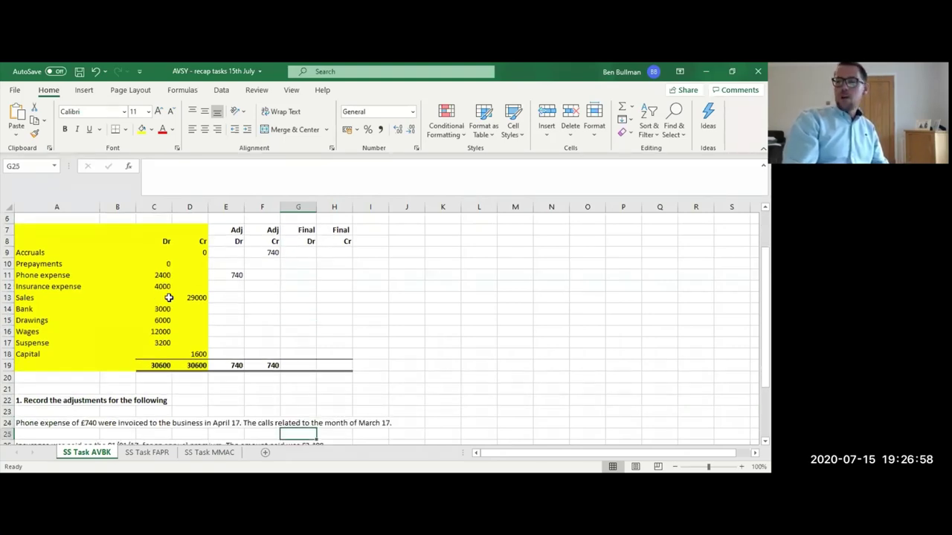
key("Down")
key("Down")
key("Down")
key("Down")
key("Down")
key("Down")
key("Down")
key("Down")
key("Down")
key("Up")
key("Up")
key("Up")
key("Up")
key("Up")
key("Up")
key("Up")
key("Up")
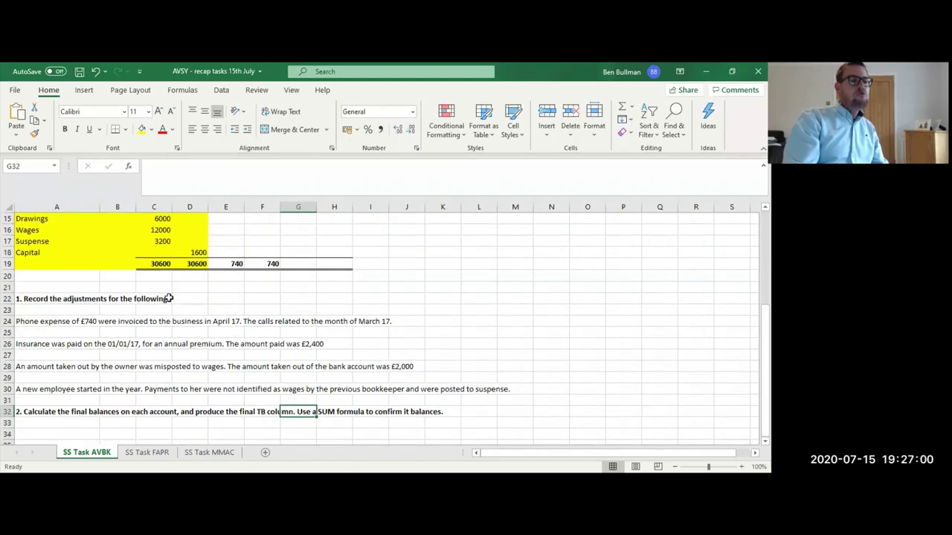
key("Right")
key("Right")
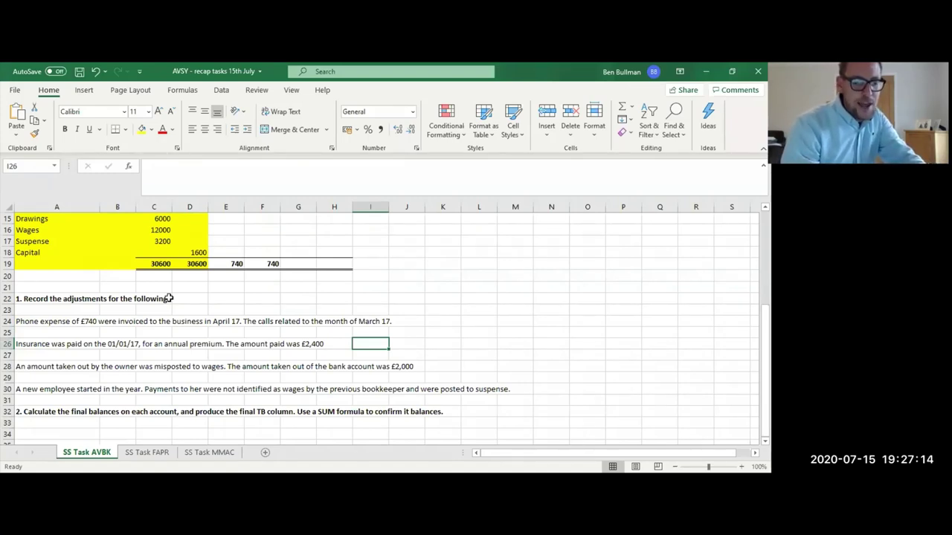
Enter =2400/12*9 in I26 to calculate the 1800 insurance amount.
type("=")
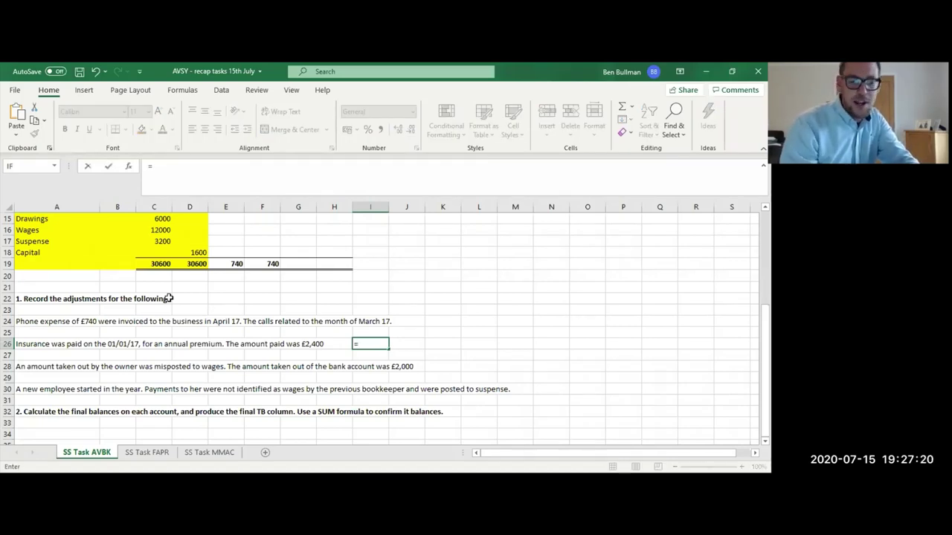
type("24")
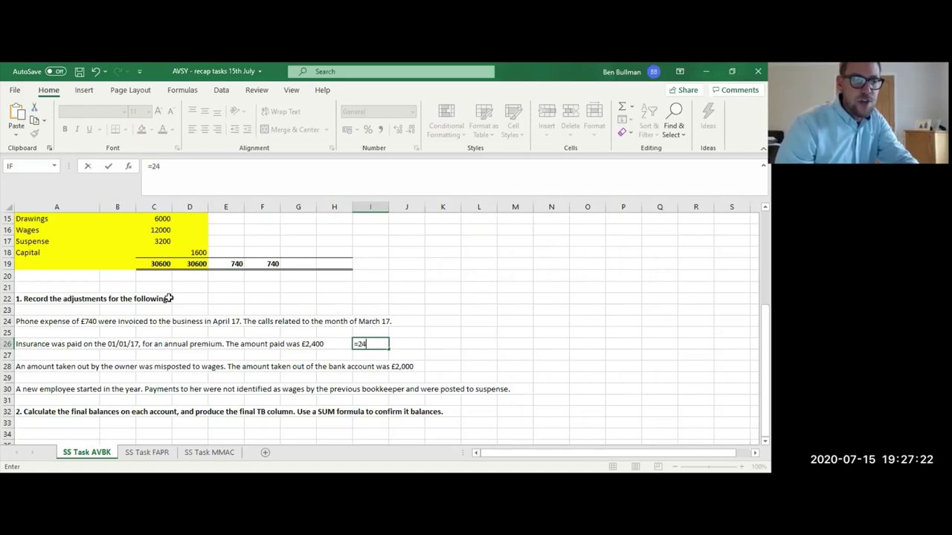
type("00")
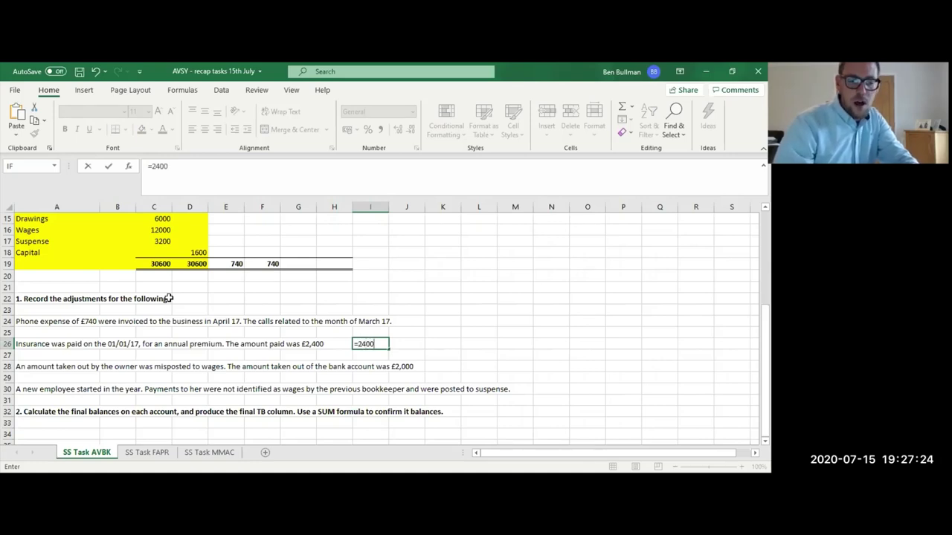
type("/12")
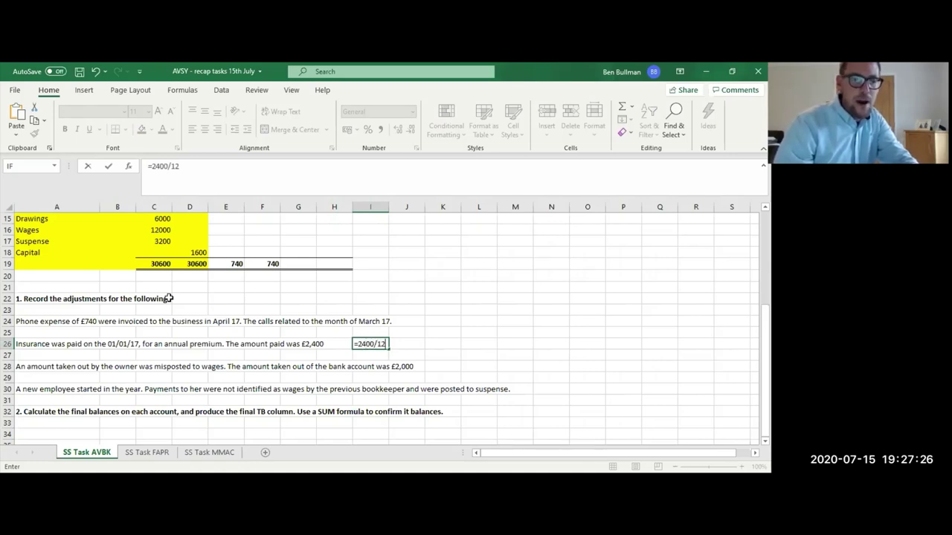
type("*9")
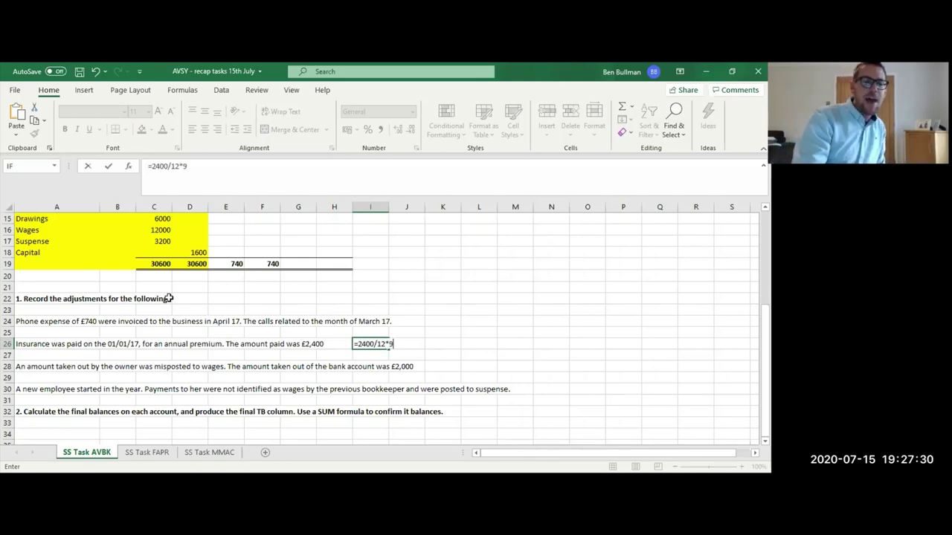
key("Return")
key("Up")
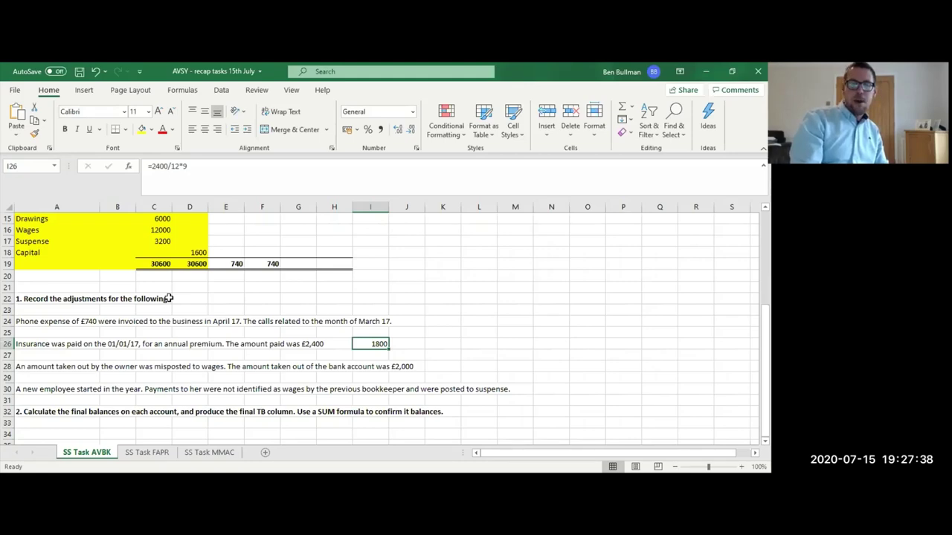
key("Up")
key("Up")
key("Up")
key("Up")
key("Up")
key("Up")
key("Up")
key("Up")
key("Up")
key("Up")
key("Up")
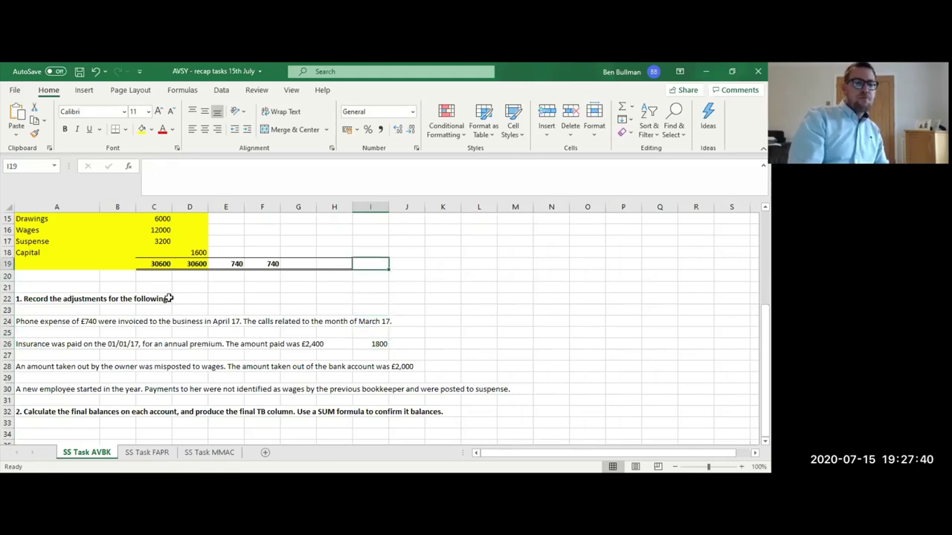
Enter 1800 as the Insurance expense adjustment credit in F12.
key("Up")
key("Up")
key("Up")
key("Up")
key("Up")
key("Up")
key("Up")
key("Up")
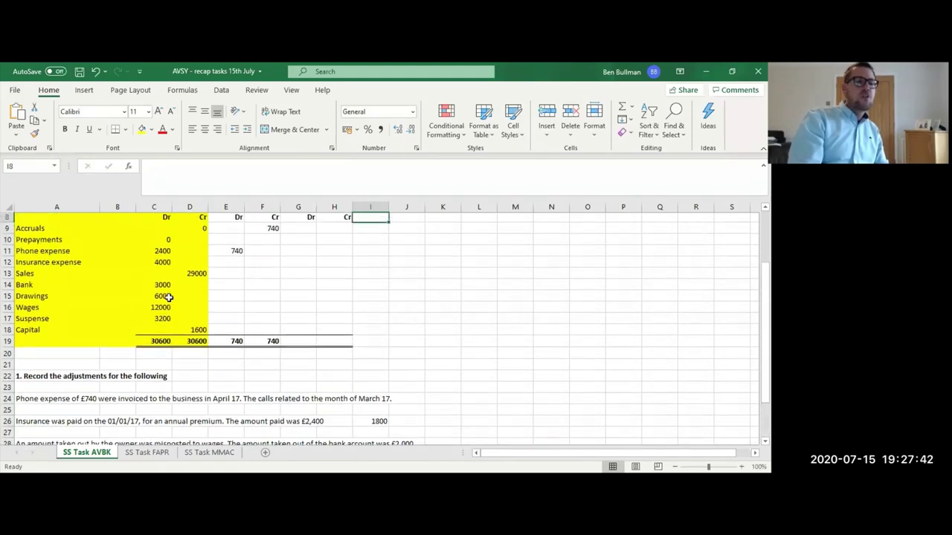
key("Down")
key("Down")
key("Down")
key("Down")
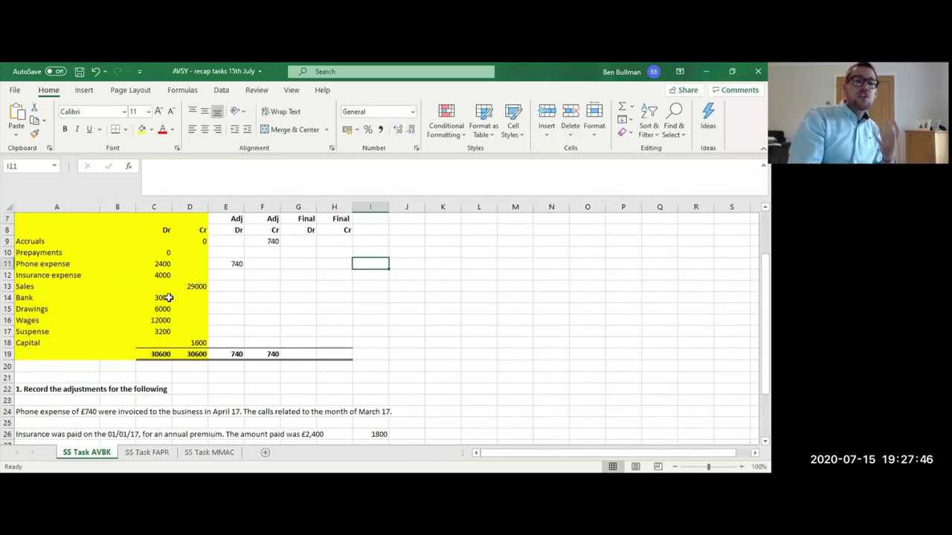
key("Left")
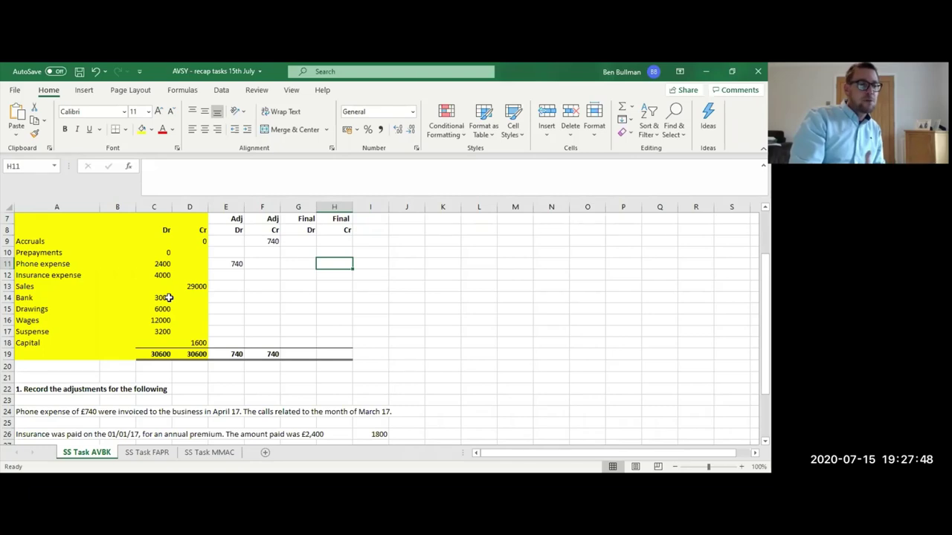
key("Down")
key("Left")
key("Left")
key("Left")
key("Left")
key("Left")
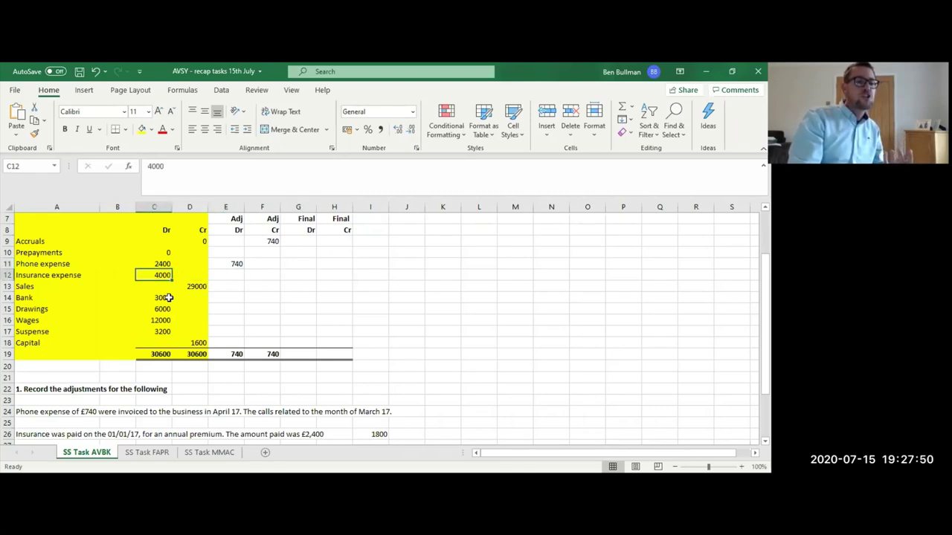
key("Right")
key("Right")
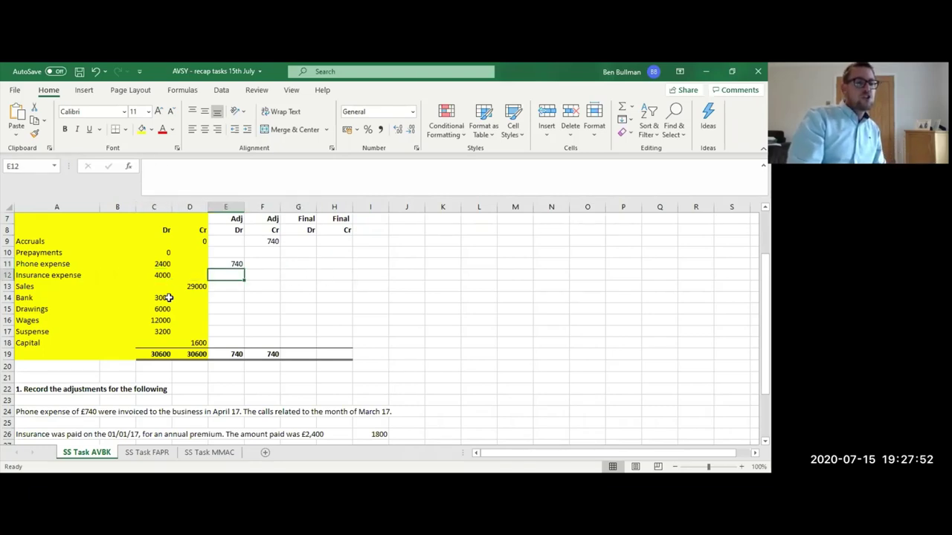
key("Left")
key("Left")
key("Left")
key("Right")
key("Right")
key("Right")
key("Right")
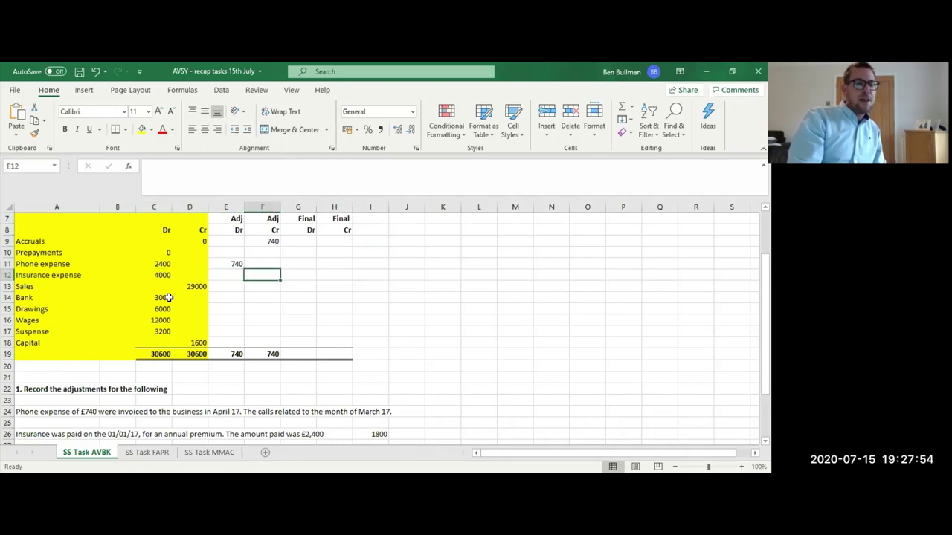
type("1800")
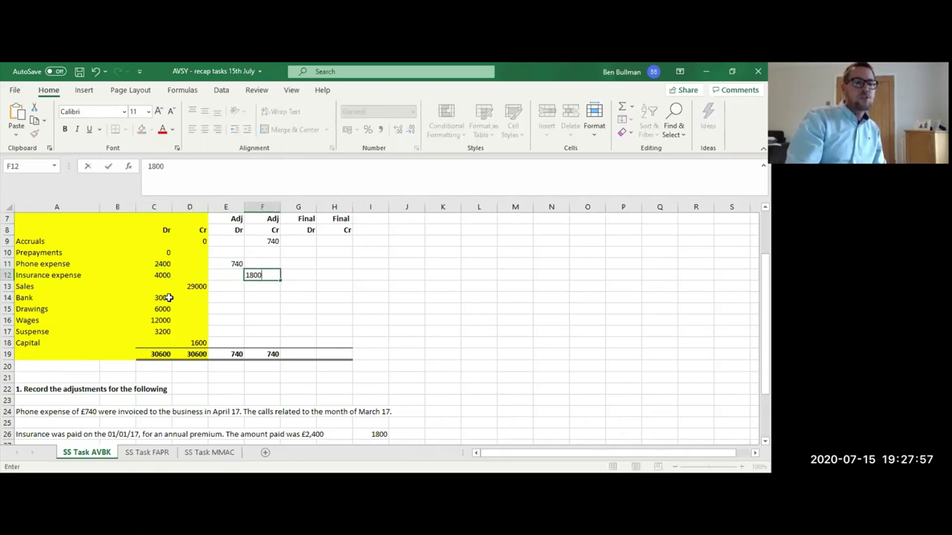
key("ctrl+Return")
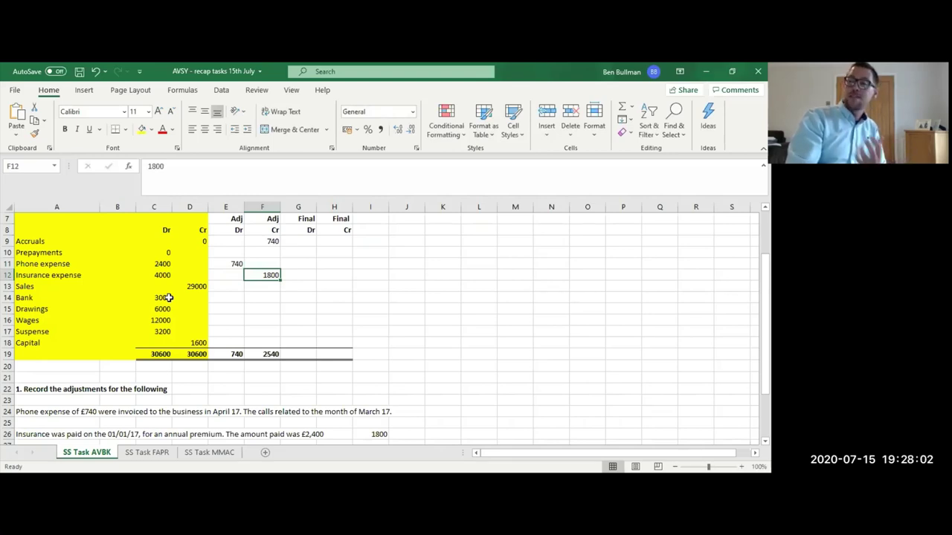
Enter 1800 as the Prepayments adjustment debit in E10.
key("Up")
key("Up")
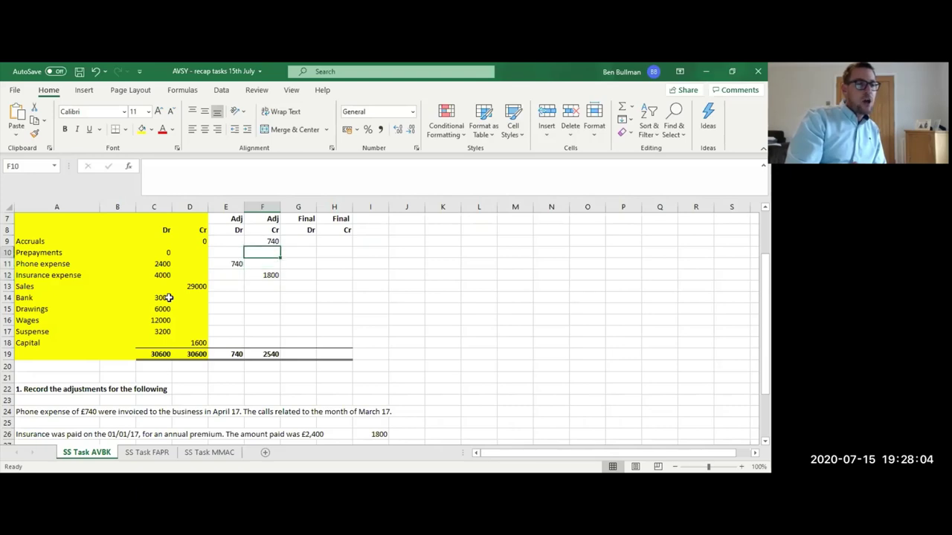
key("Left")
type("1800")
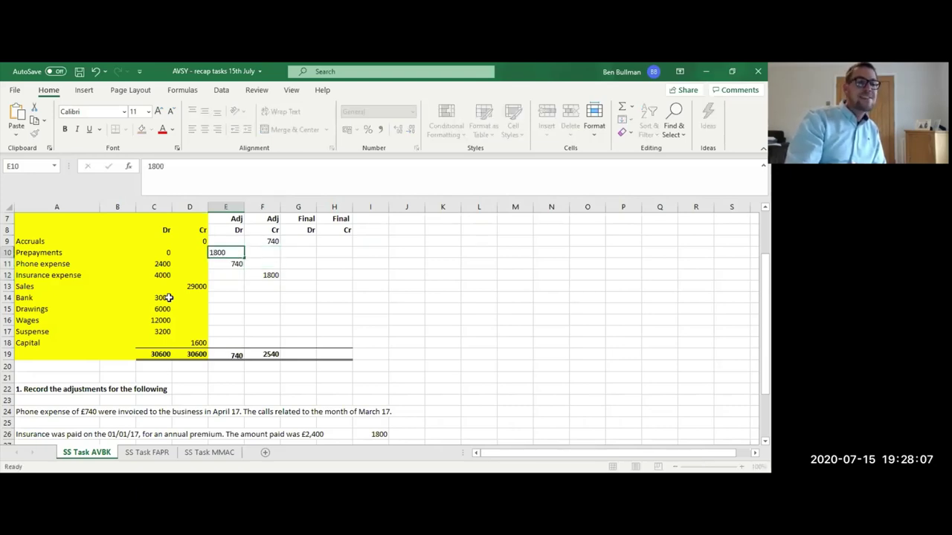
key("Return")
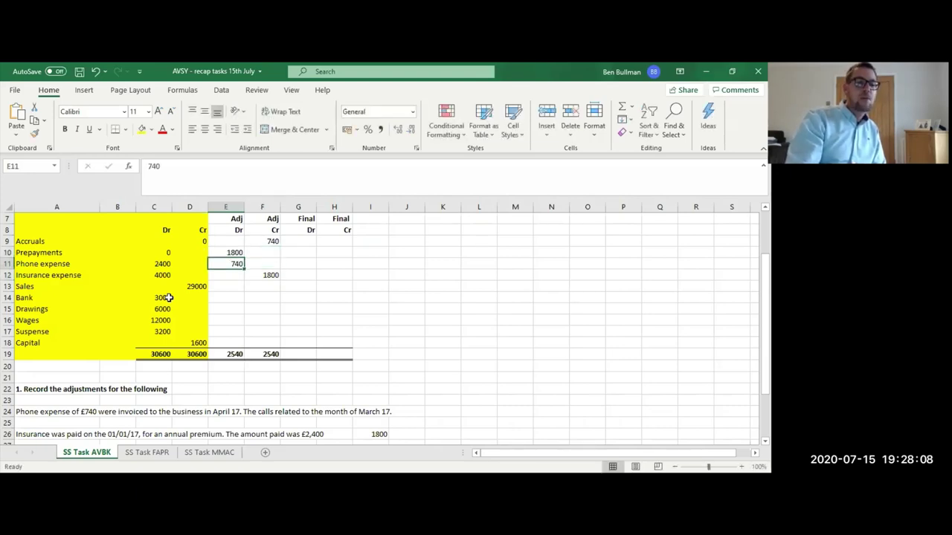
key("Up")
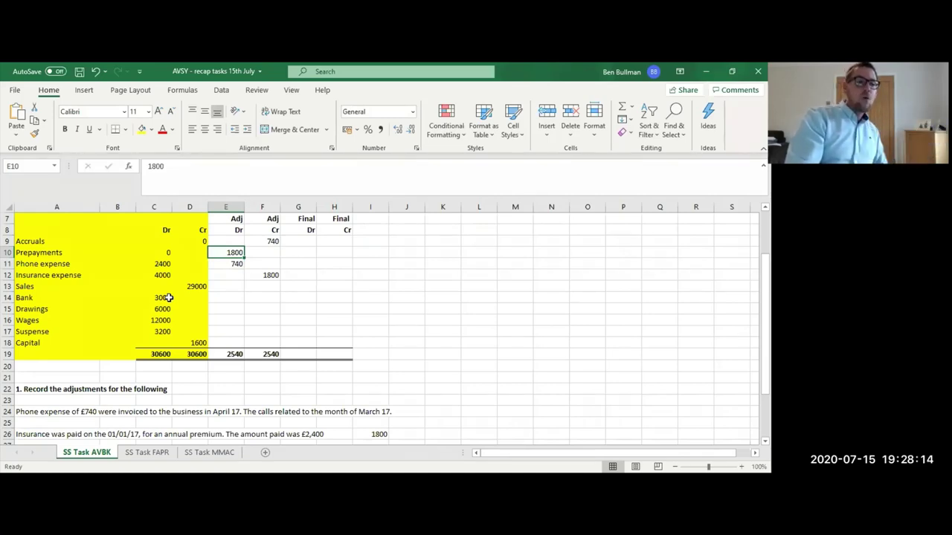
Review the adjustment entries on the Prepayments, Insurance expense and Phone expense rows.
key("Down")
key("Down")
key("Up")
key("Up")
key("Down")
key("Up")
key("Right")
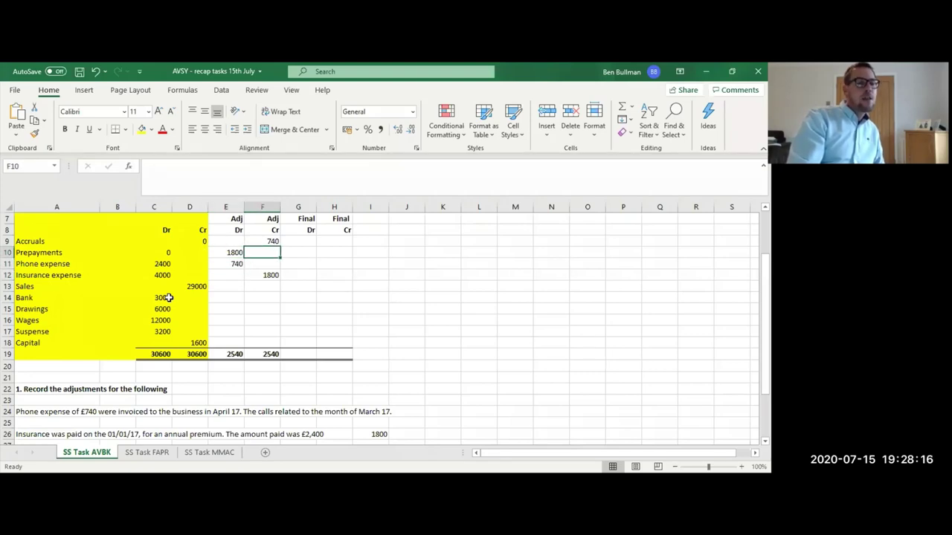
key("Left")
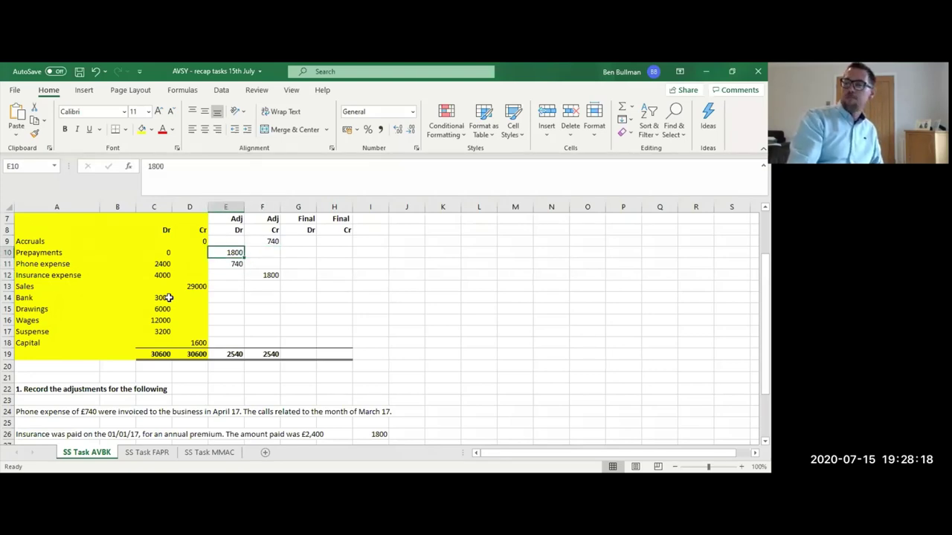
key("Down")
key("Down")
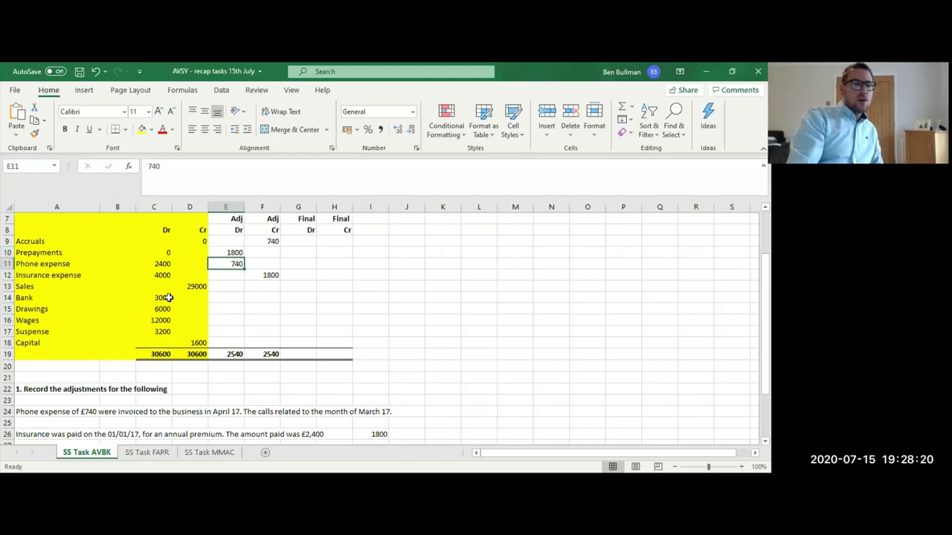
key("Up")
key("Up")
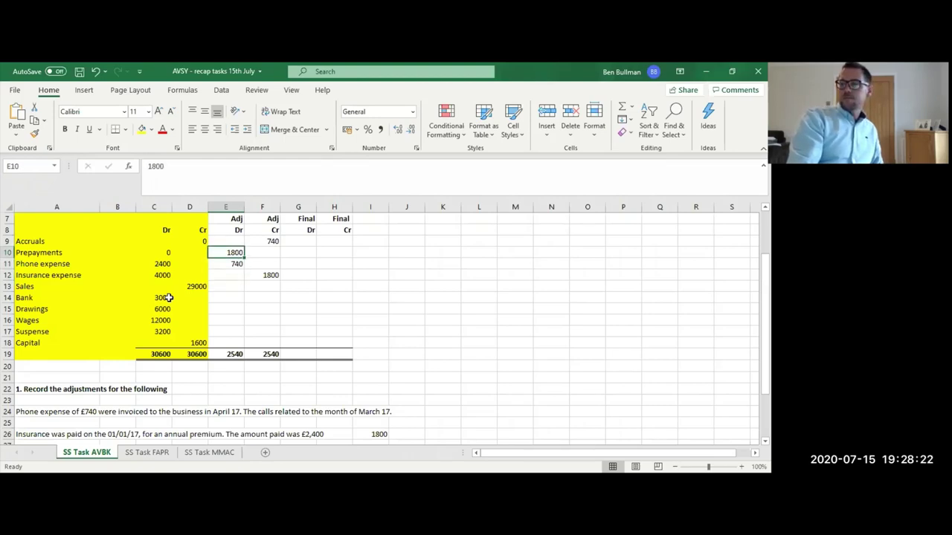
key("Down")
key("Down")
key("Up")
key("Up")
key("Down")
key("Down")
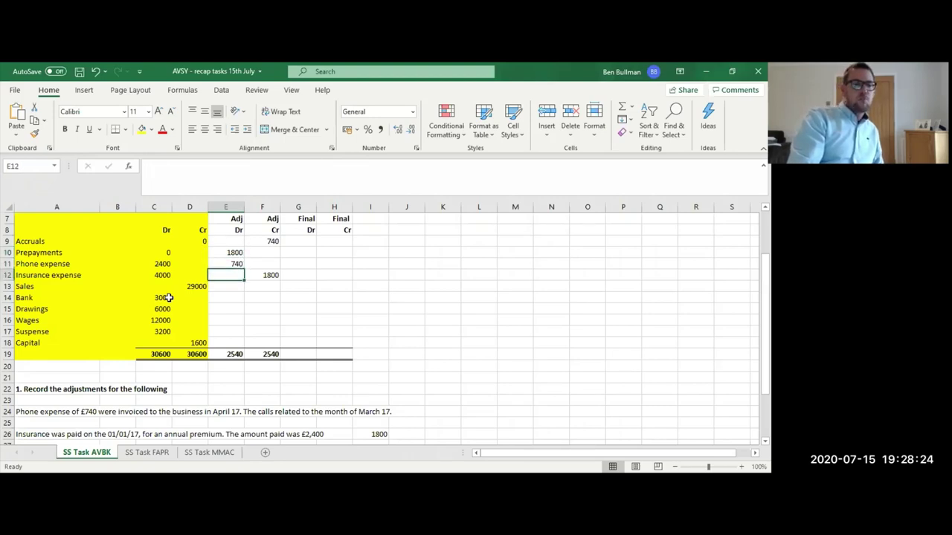
key("Right")
key("Right")
Check the =2400/12*9 insurance working in I26 against the 1800 Prepayments adjustment.
key("Down")
key("Down")
key("Down")
key("Down")
key("Down")
key("Down")
key("Down")
key("Down")
key("Down")
key("Down")
key("Down")
key("Down")
key("Down")
key("Down")
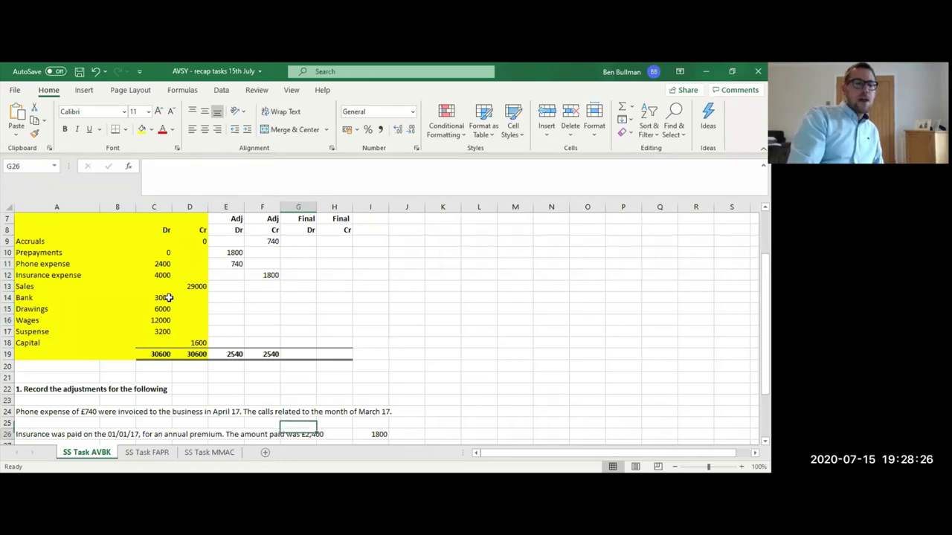
scroll(169, 297, "down", 2)
key("Right")
key("Right")
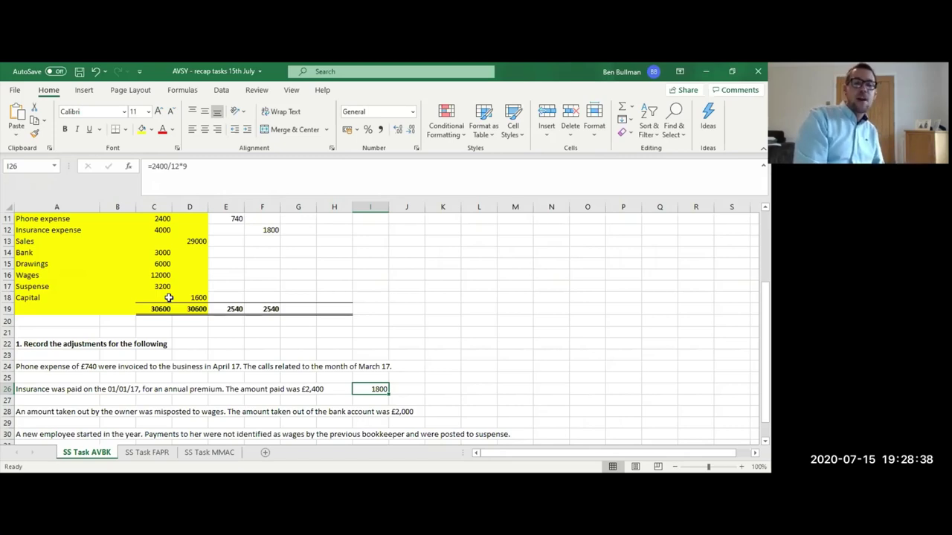
key("Up")
key("Up")
key("Up")
key("Up")
key("Up")
key("Up")
key("Up")
key("Up")
key("Up")
key("Up")
key("Up")
key("Up")
key("Up")
key("Up")
key("Up")
key("Up")
key("Up")
key("Up")
key("Up")
key("Up")
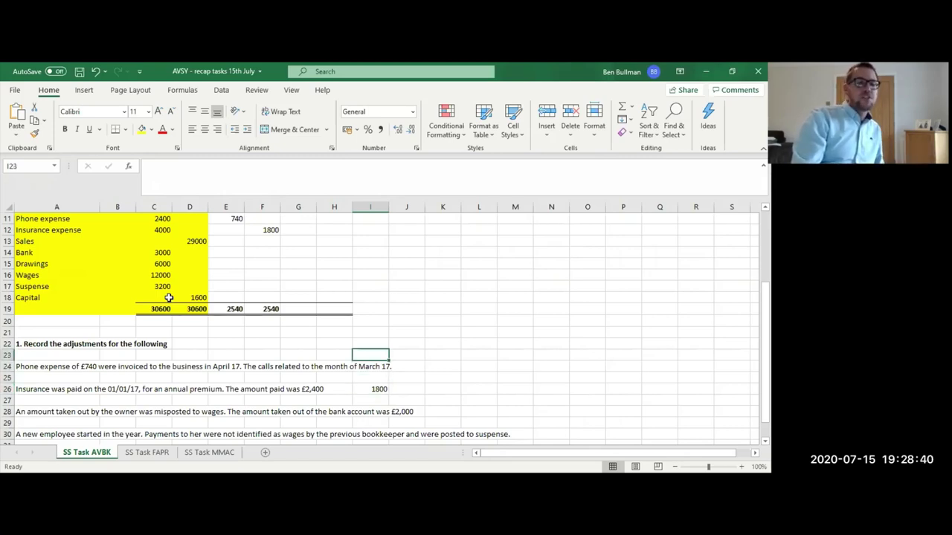
key("Left")
key("Left")
key("Left")
key("Left")
key("Down")
key("Down")
key("Down")
key("Down")
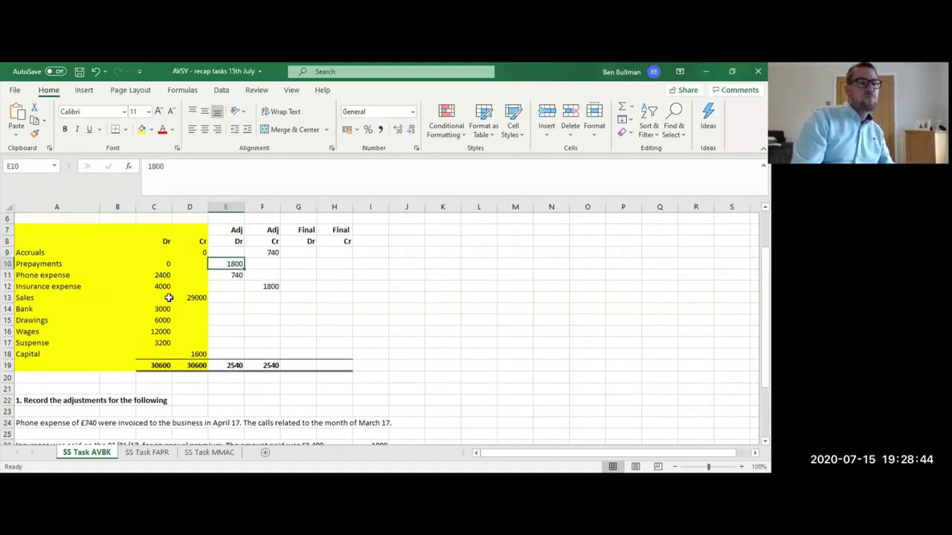
key("Down")
key("Down")
key("Down")
key("Down")
key("Down")
key("Down")
key("Down")
key("Down")
key("Down")
key("Down")
key("Down")
key("Down")
key("Down")
key("Down")
key("Down")
key("Down")
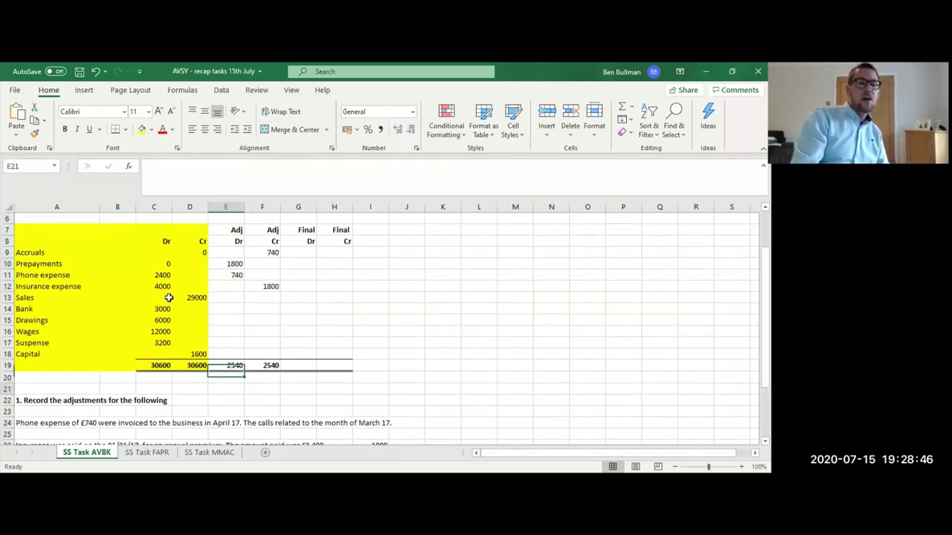
key("Right")
key("Right")
key("Right")
key("Right")
key("Right")
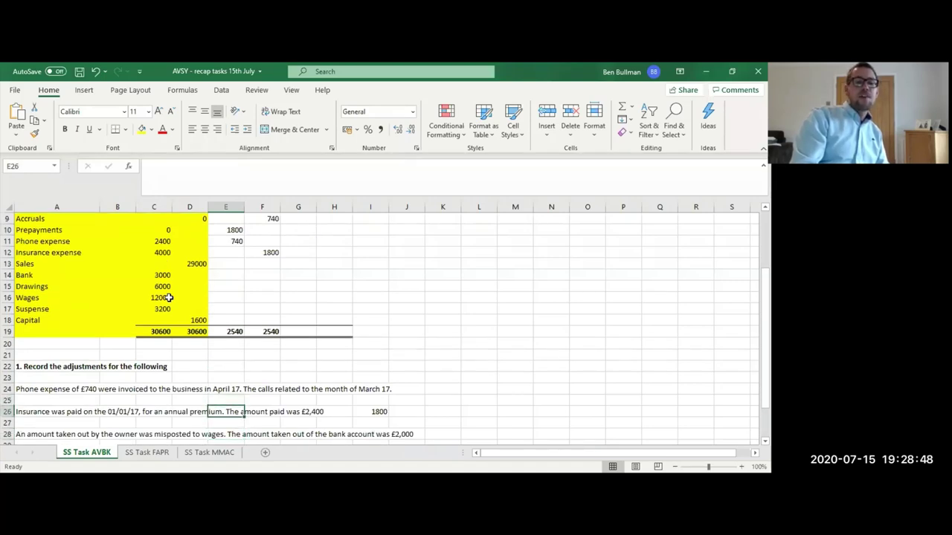
key("Left")
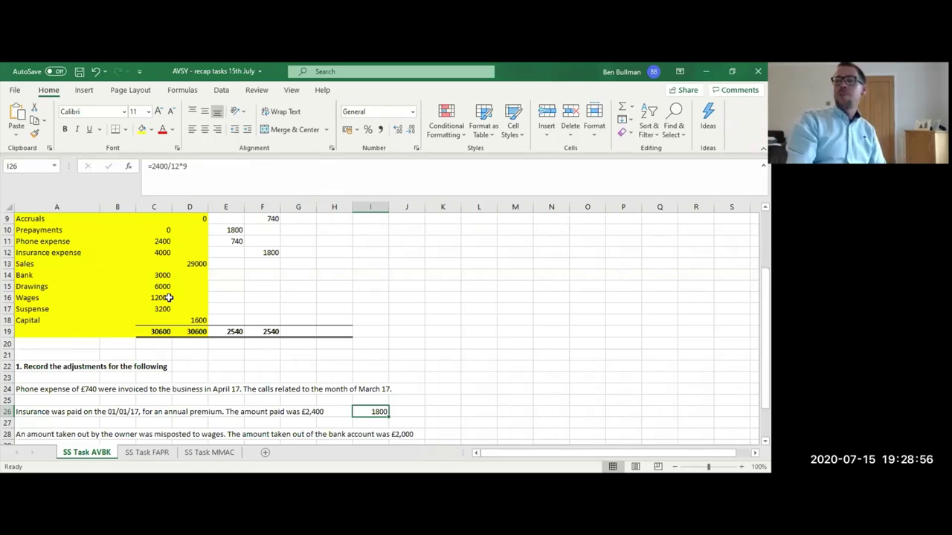
Recheck the Prepayments adjustment and column headings, then move to the remaining notes.
key("Up")
key("Up")
key("Up")
key("Up")
key("Up")
key("Up")
key("Up")
key("Up")
key("Up")
key("Up")
key("Up")
key("Up")
key("Up")
key("Up")
key("Up")
key("Up")
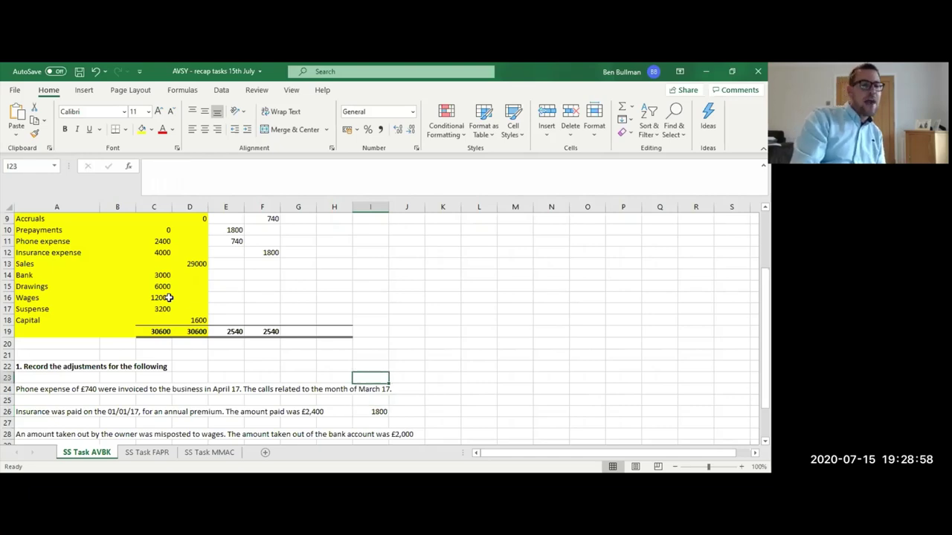
key("Left")
key("Left")
key("Left")
key("Left")
key("Up")
key("Up")
key("Up")
key("Up")
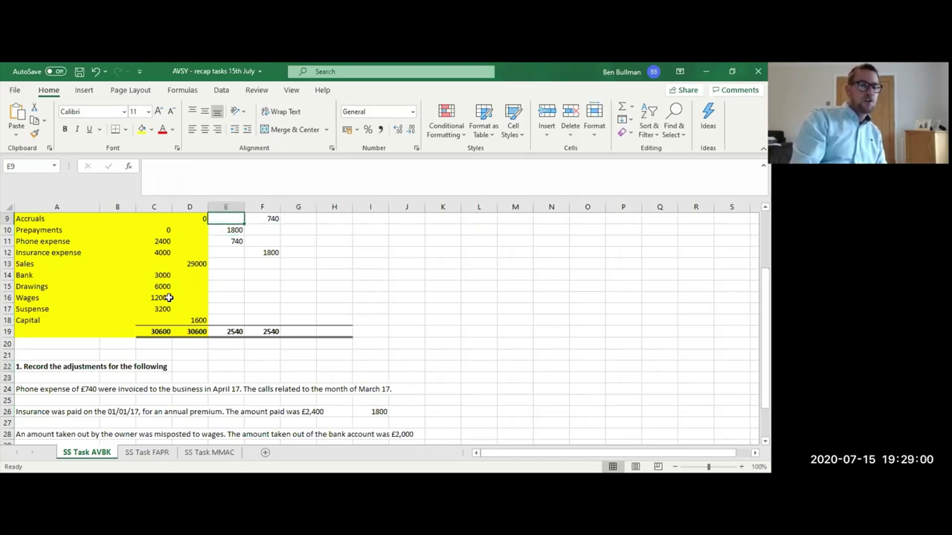
key("Down")
key("Down")
key("Down")
key("Down")
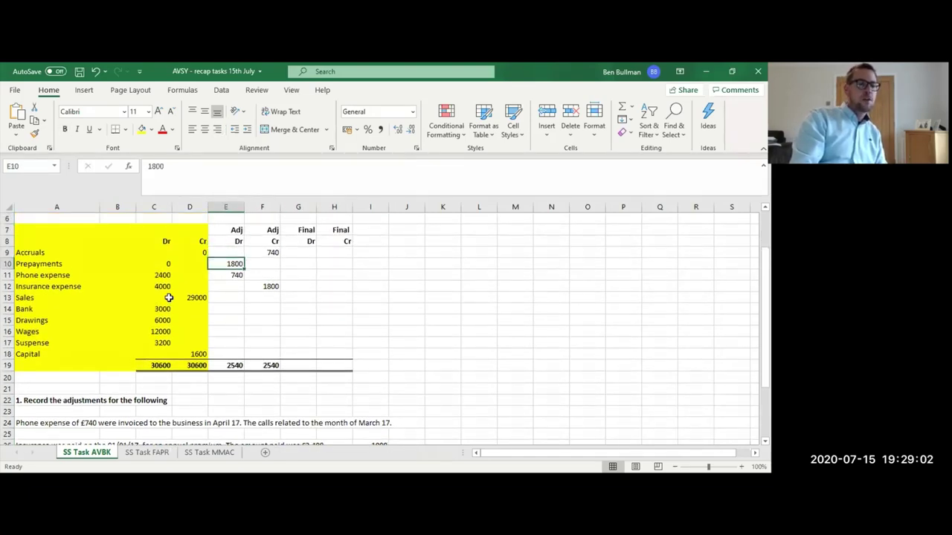
key("Down")
key("Down")
key("Down")
key("Down")
key("Down")
key("Down")
key("Down")
key("Down")
key("Down")
key("Down")
key("Down")
key("Down")
key("Down")
key("Down")
key("Down")
key("Down")
key("Down")
key("Down")
key("Down")
key("Down")
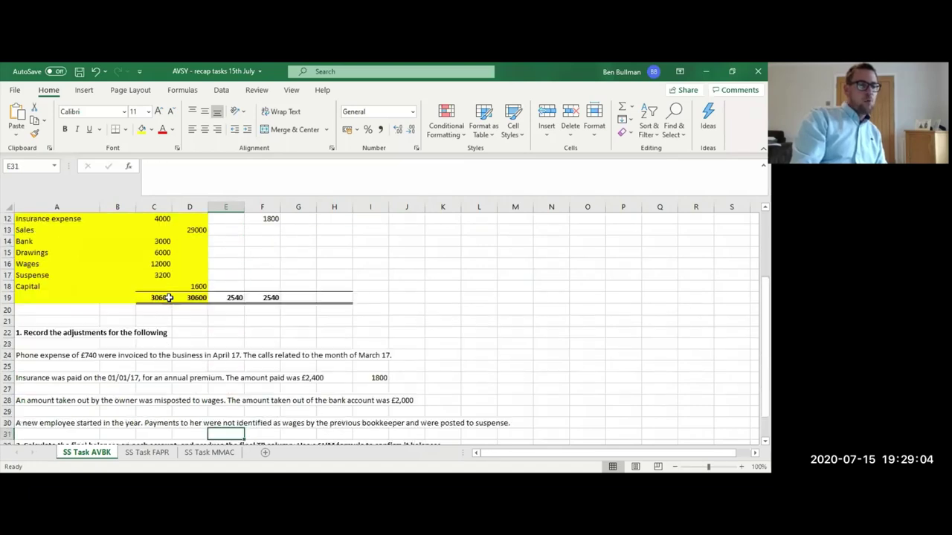
key("Up")
key("Up")
key("Up")
key("Up")
key("Up")
key("Left")
key("Left")
key("Left")
key("Left")
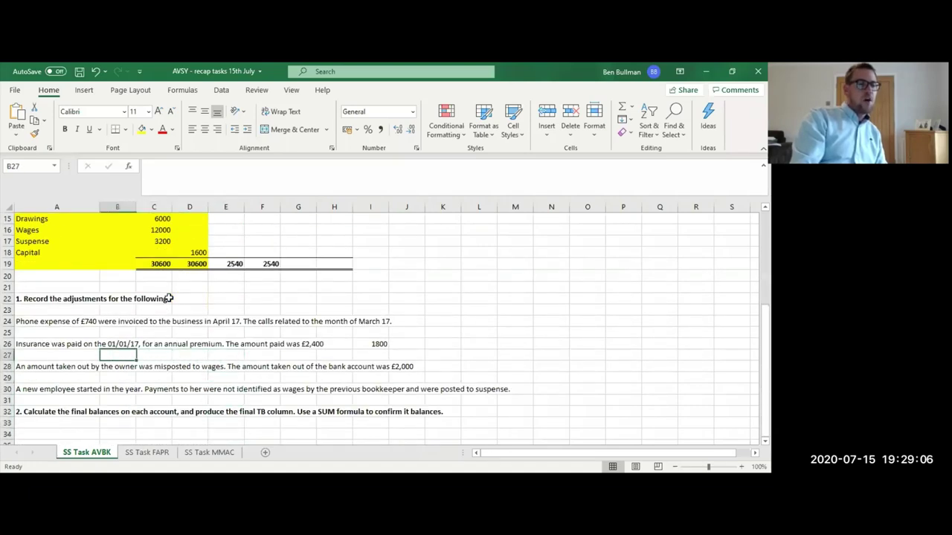
key("Down")
key("Down")
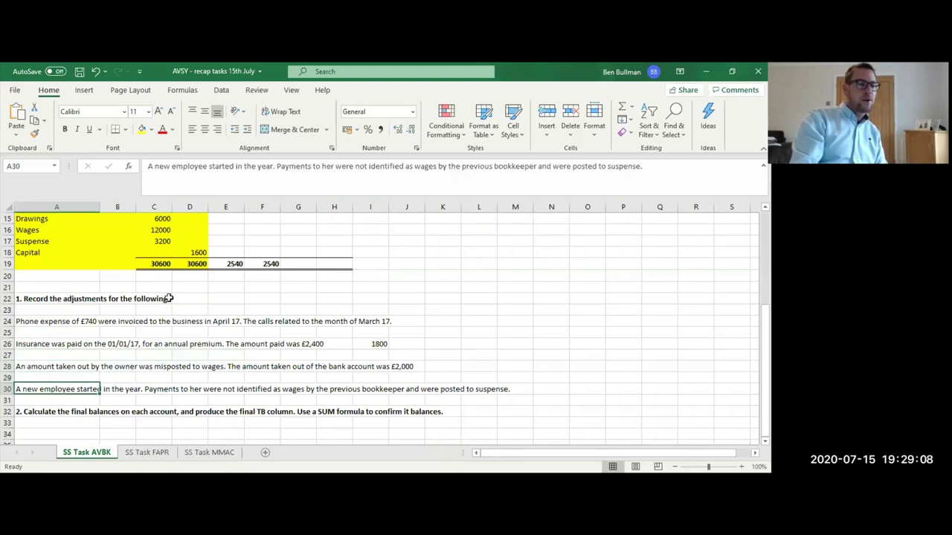
key("Down")
key("Down")
key("Down")
key("Up")
key("Up")
key("Up")
key("Up")
key("Up")
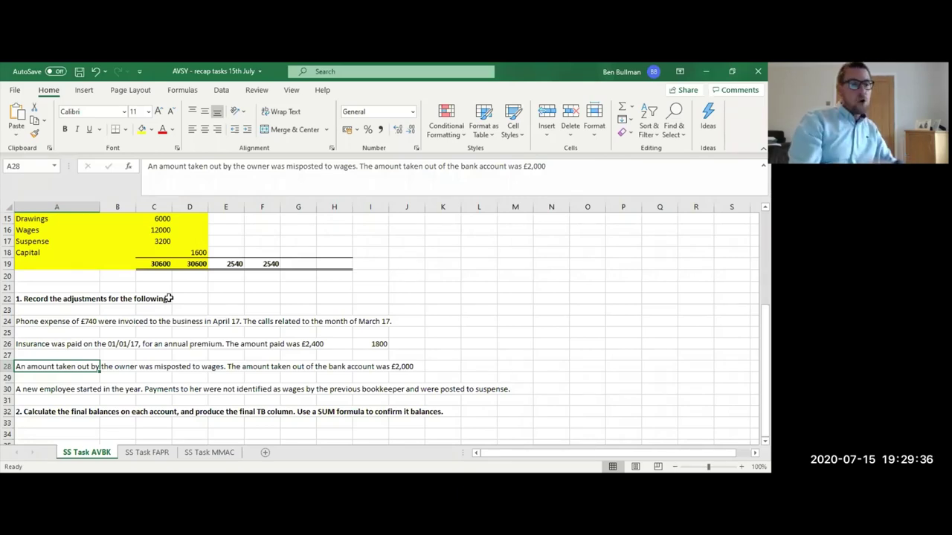
key("Right")
key("Right")
key("Right")
key("Right")
key("Right")
key("Right")
key("Right")
key("Right")
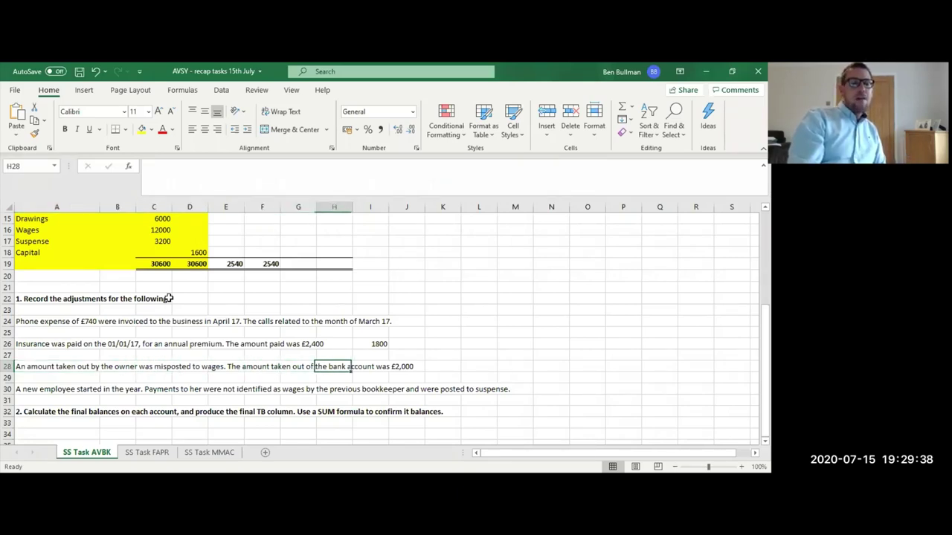
key("Left")
key("Home")
key("Right")
key("Right")
key("Right")
key("Right")
key("Right")
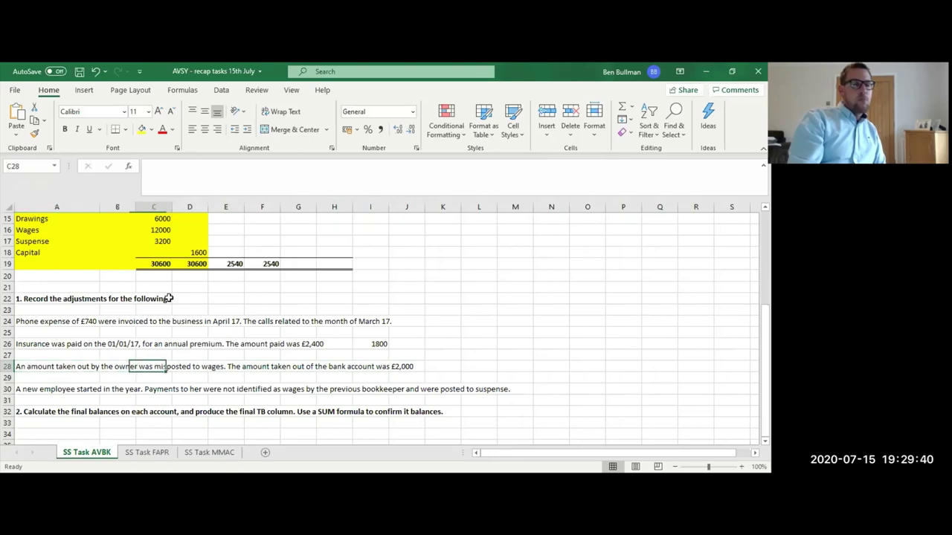
key("Left")
key("Left")
key("Left")
key("Left")
key("Left")
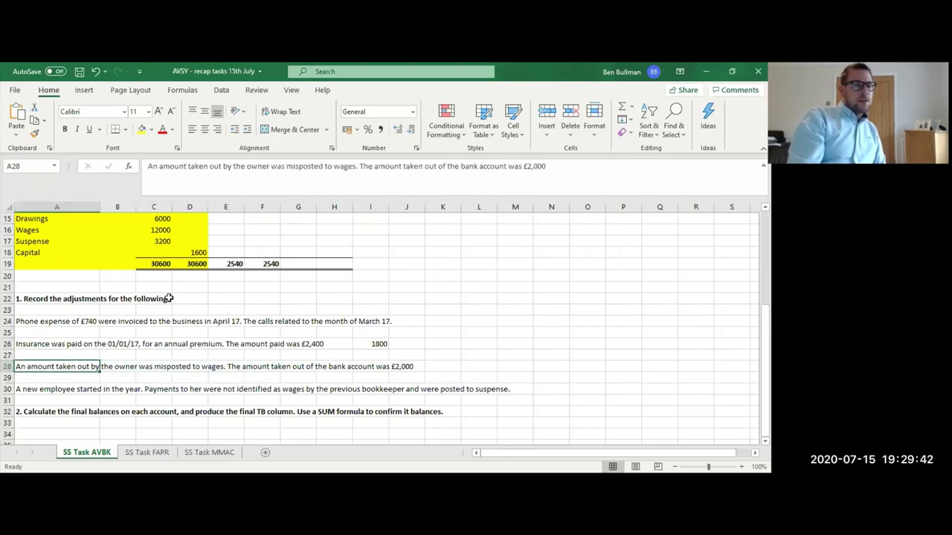
key("Right")
key("Right")
key("Right")
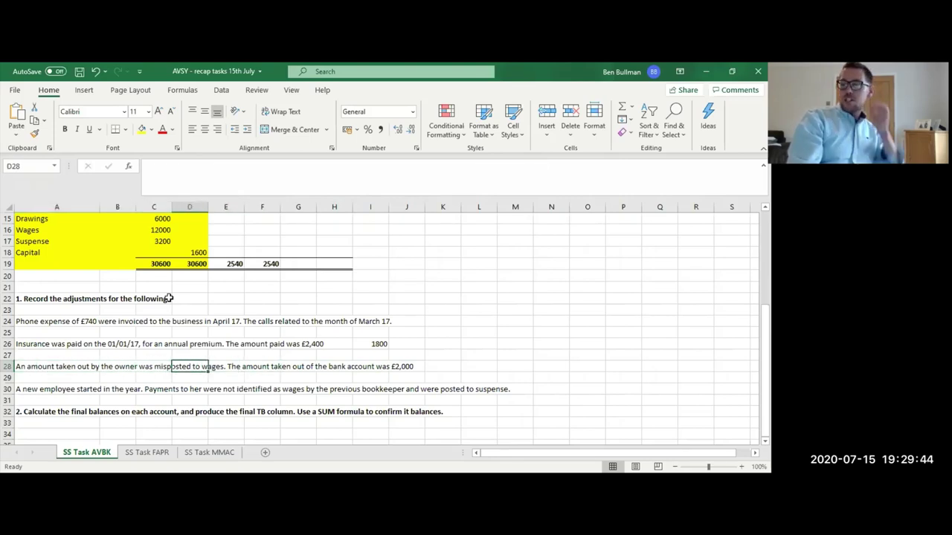
key("Up")
key("Up")
key("Up")
key("Up")
key("Up")
key("Up")
key("Up")
key("Up")
key("Up")
key("Up")
key("Up")
key("Up")
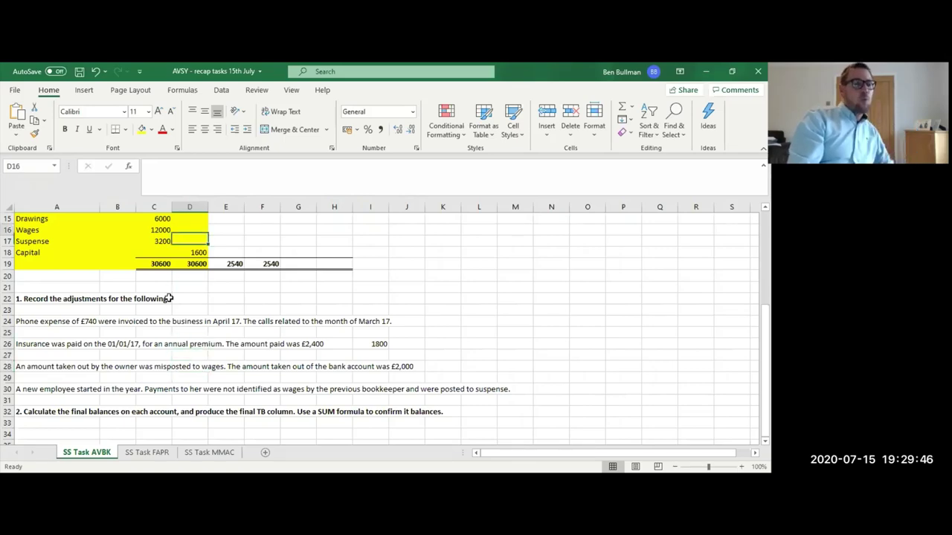
key("Up")
key("Up")
key("Up")
key("Up")
key("Up")
key("Up")
key("Up")
key("Up")
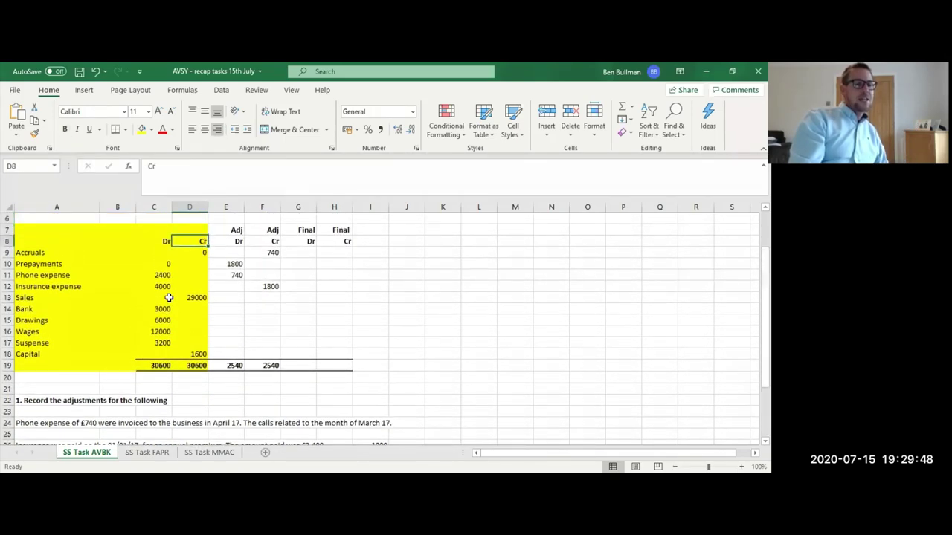
key("Down")
key("Down")
key("Down")
key("Down")
key("Down")
key("Down")
key("Down")
key("Down")
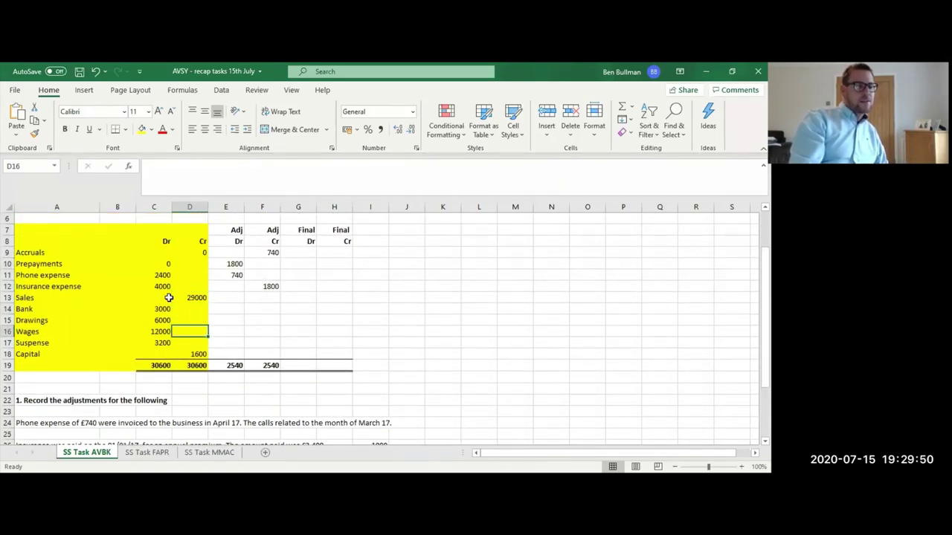
key("Down")
key("Down")
key("Down")
key("Down")
key("Down")
key("Down")
key("Down")
key("Down")
key("Down")
key("Down")
key("Down")
key("Down")
key("Right")
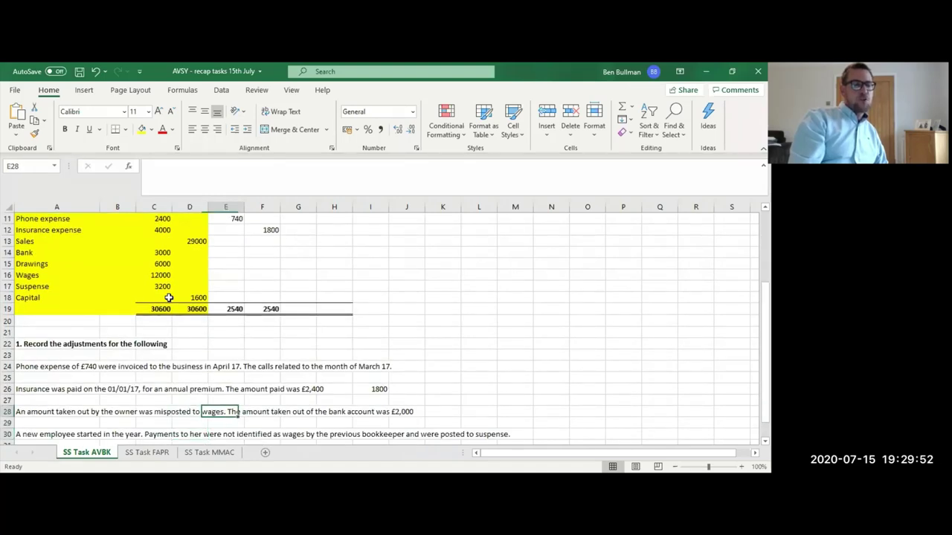
key("Right")
key("Right")
key("Right")
key("Right")
key("Right")
key("Left")
key("Left")
key("Left")
key("Left")
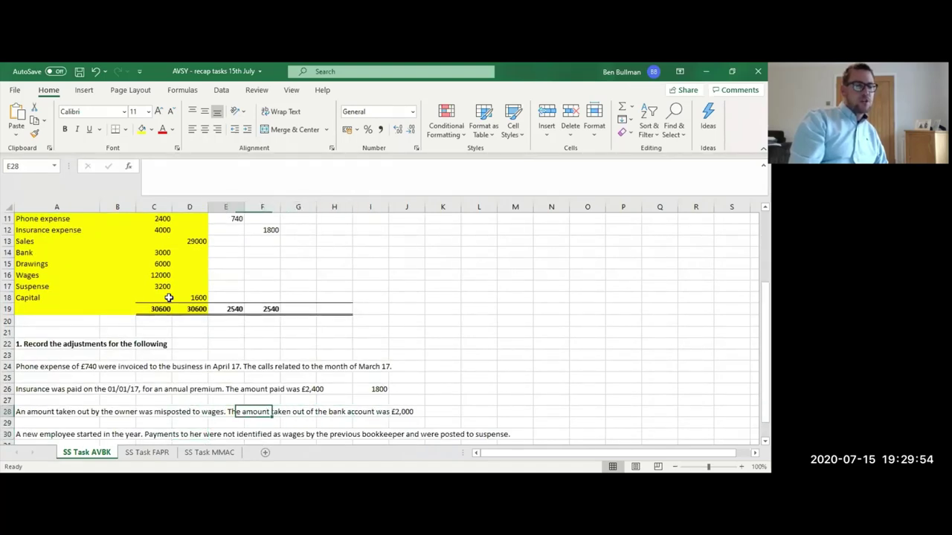
key("Left")
key("Left")
key("Up")
key("Up")
key("Up")
key("Up")
key("Up")
key("Up")
key("Up")
key("Up")
key("Up")
key("Up")
key("Up")
key("Up")
key("Up")
key("Up")
key("Up")
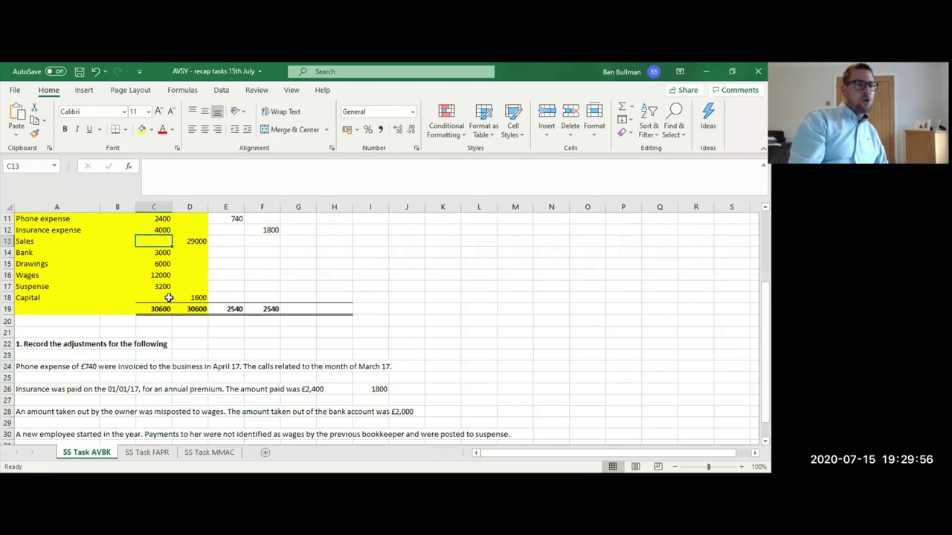
key("Up")
key("Up")
key("Up")
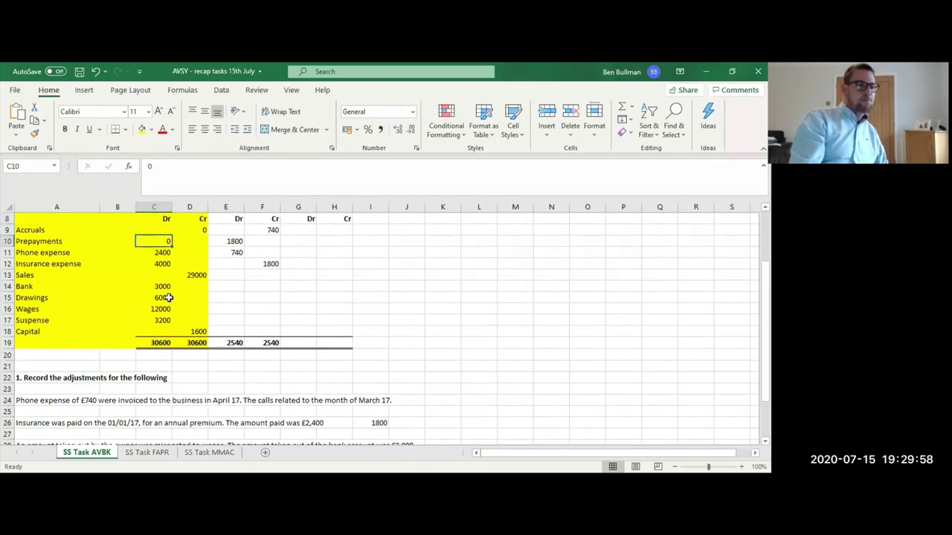
key("Down")
key("Down")
key("Down")
key("Down")
key("Down")
key("Down")
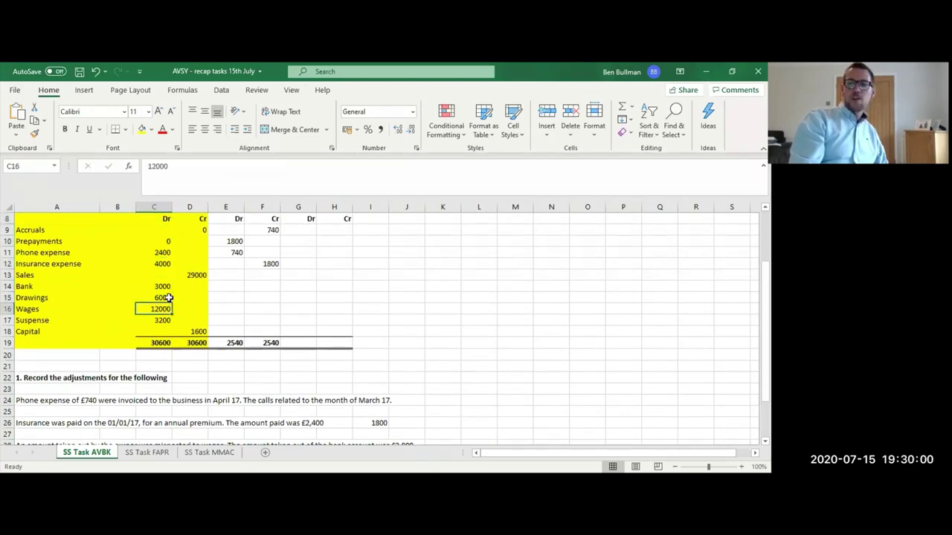
key("Right")
key("Right")
key("Right")
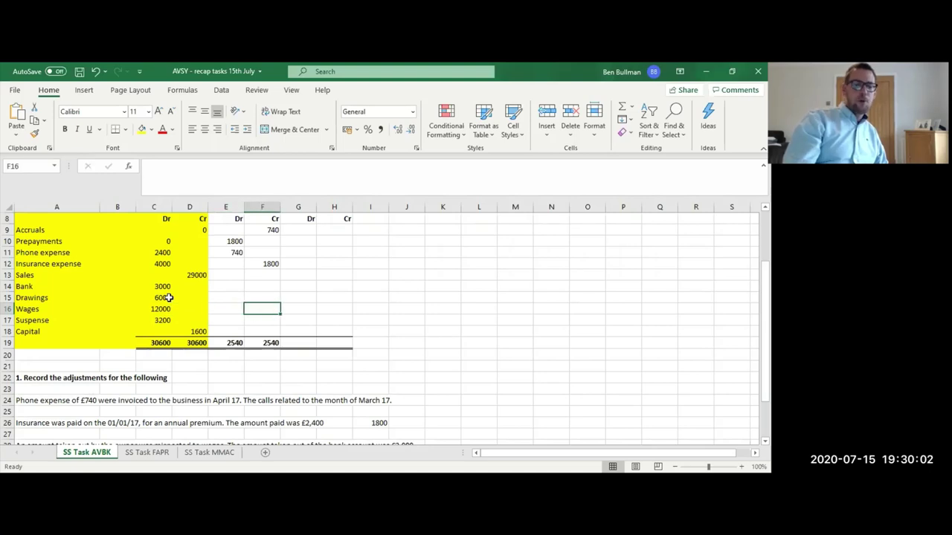
Enter 2000 as the Wages adjustment credit in F16.
type("2000")
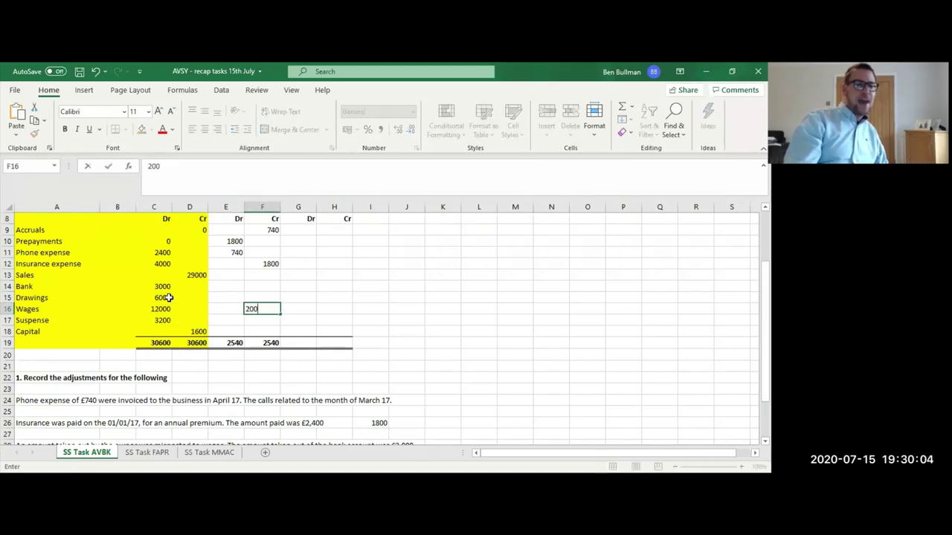
key("Return")
key("Down")
key("Down")
key("Down")
key("Down")
key("Down")
key("Down")
key("Down")
key("Down")
key("Down")
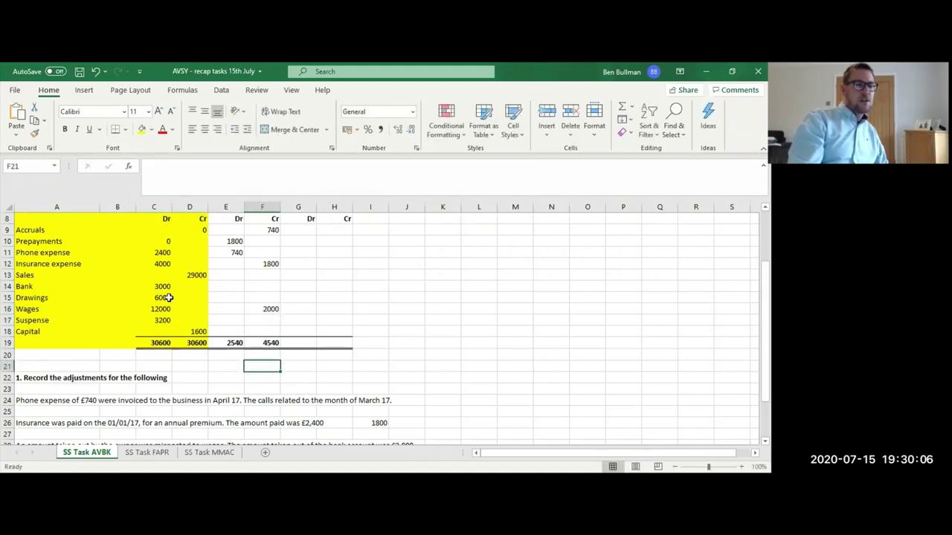
key("Down")
key("Down")
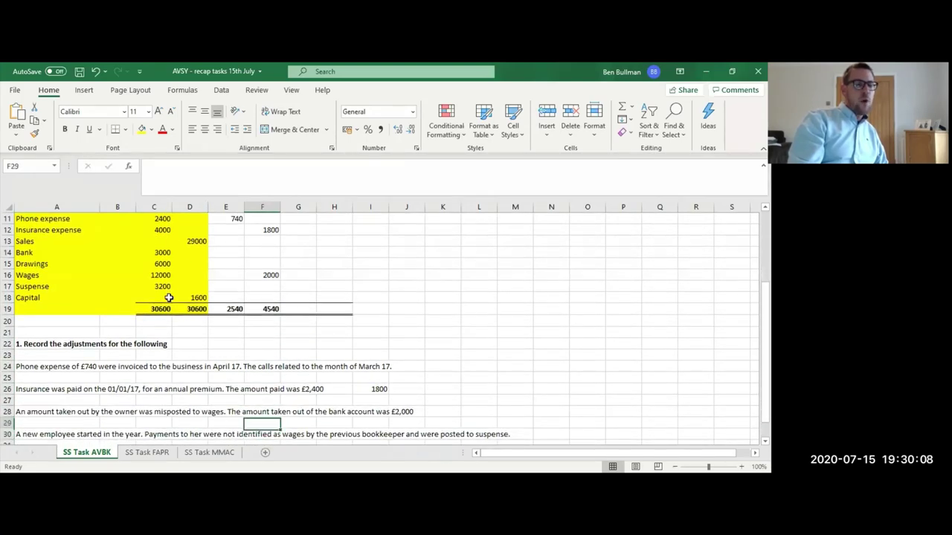
key("Left")
key("Left")
key("Up")
key("Up")
key("Up")
key("Up")
key("Up")
key("Up")
key("Up")
key("Up")
key("Up")
key("Up")
key("Up")
key("Up")
key("Up")
key("Up")
key("Up")
key("Up")
key("Up")
key("Up")
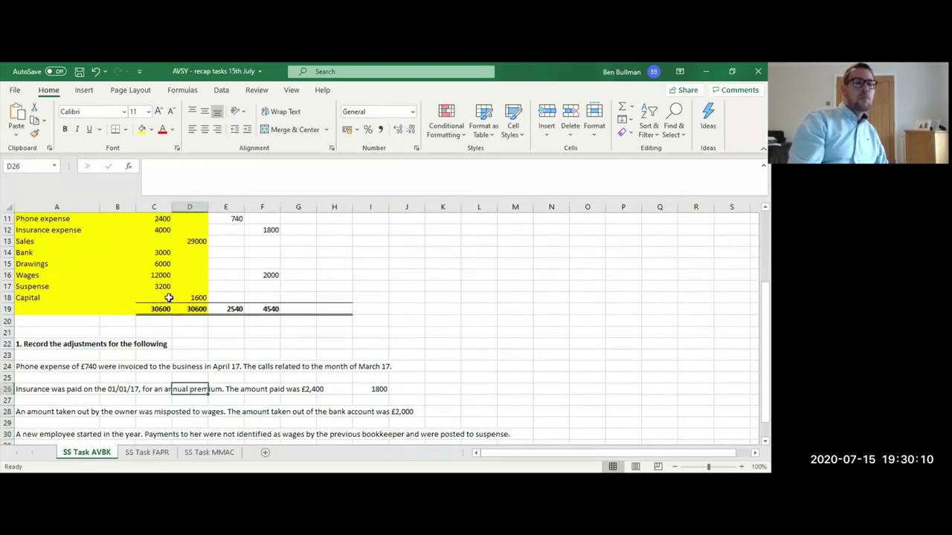
Enter 2000 as the Drawings adjustment debit in E15.
key("Up")
key("Up")
key("Up")
key("Down")
key("Down")
key("Down")
key("Down")
key("Down")
key("Down")
key("Down")
key("Down")
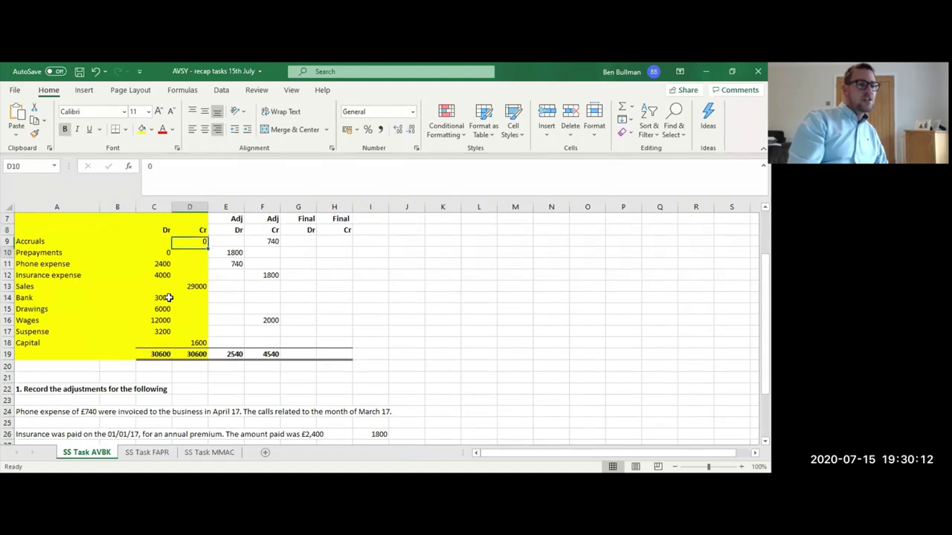
key("Down")
key("Up")
key("Right")
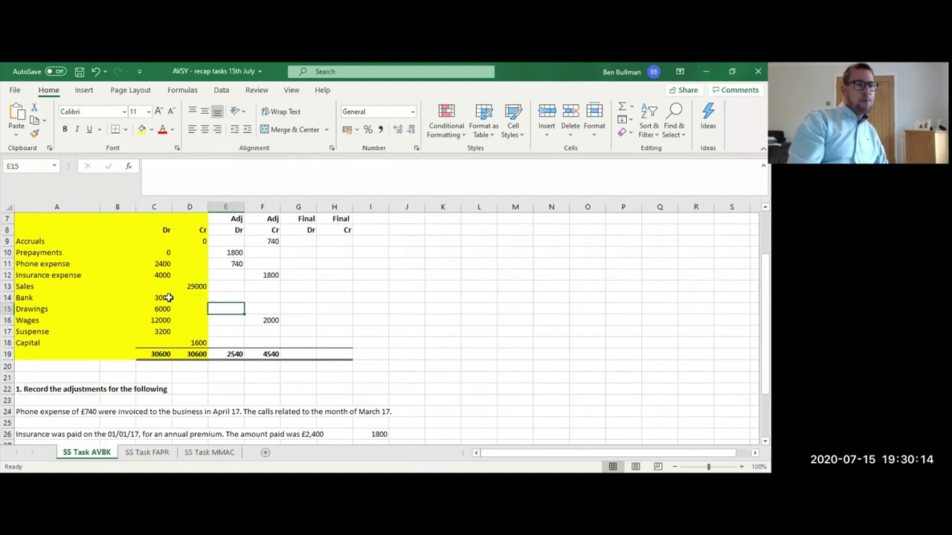
type("2000")
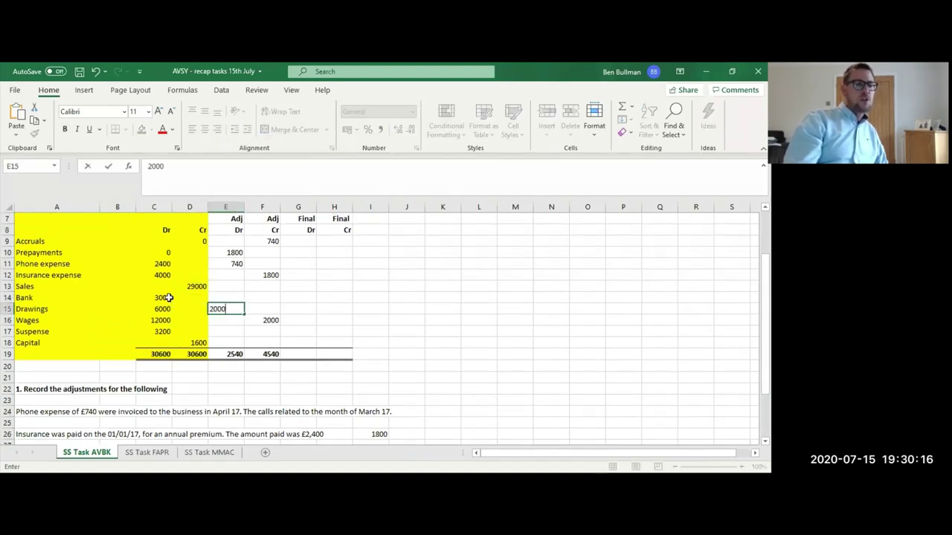
key("Return")
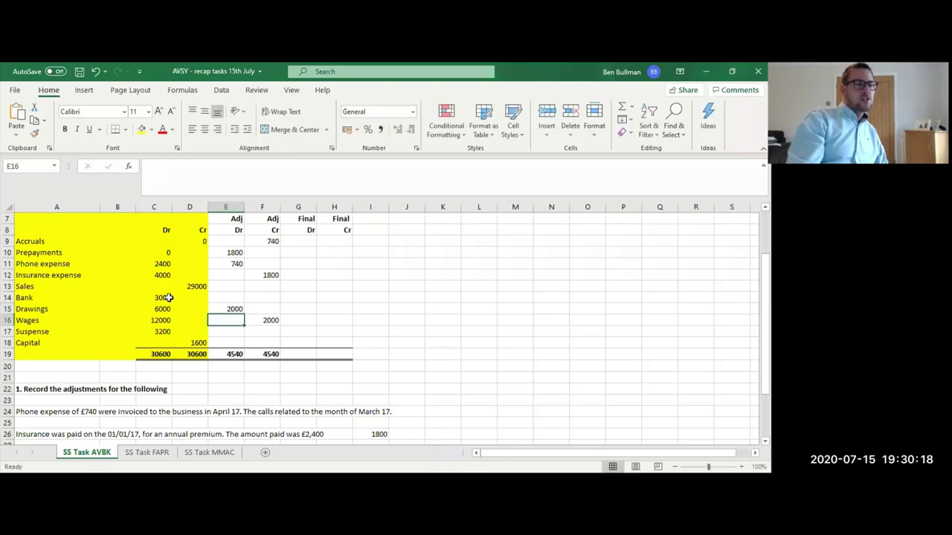
key("Right")
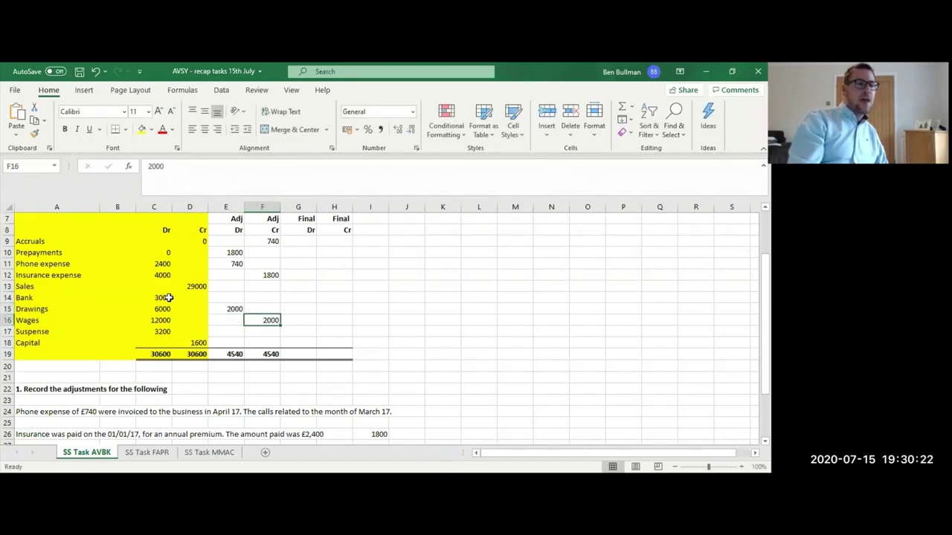
Review the 2000 Drawings and Wages adjustments in the trial balance.
key("Left")
key("Up")
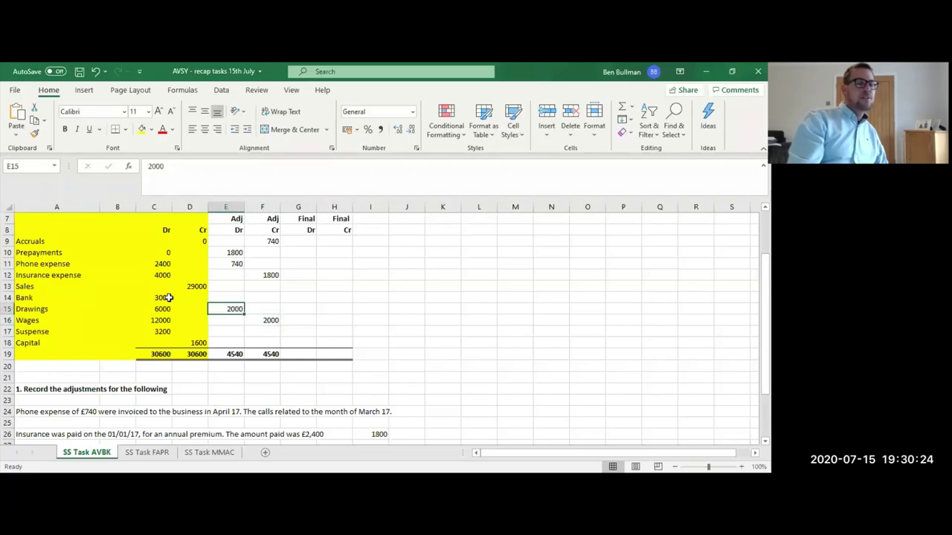
key("Down")
key("Up")
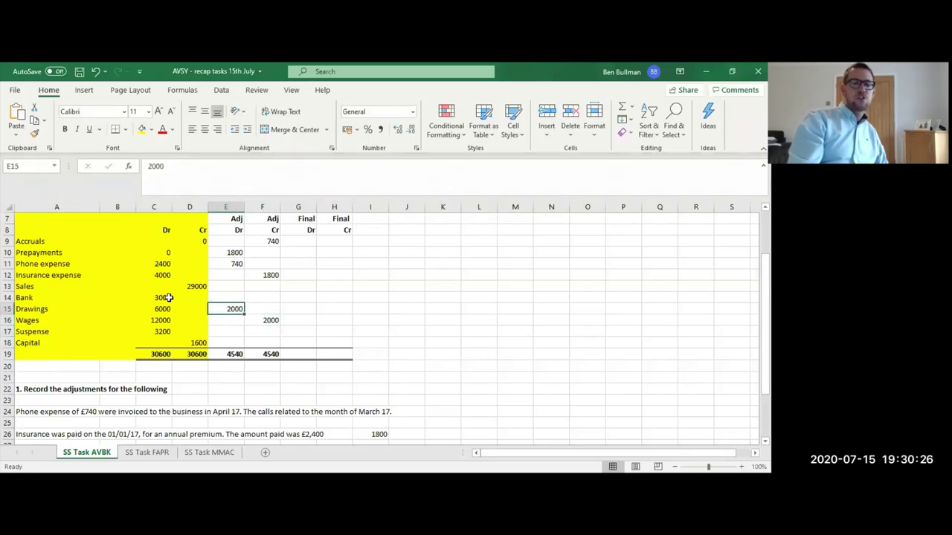
key("Down")
key("Down")
key("Down")
key("Down")
key("Down")
key("Down")
key("Down")
key("Down")
key("Down")
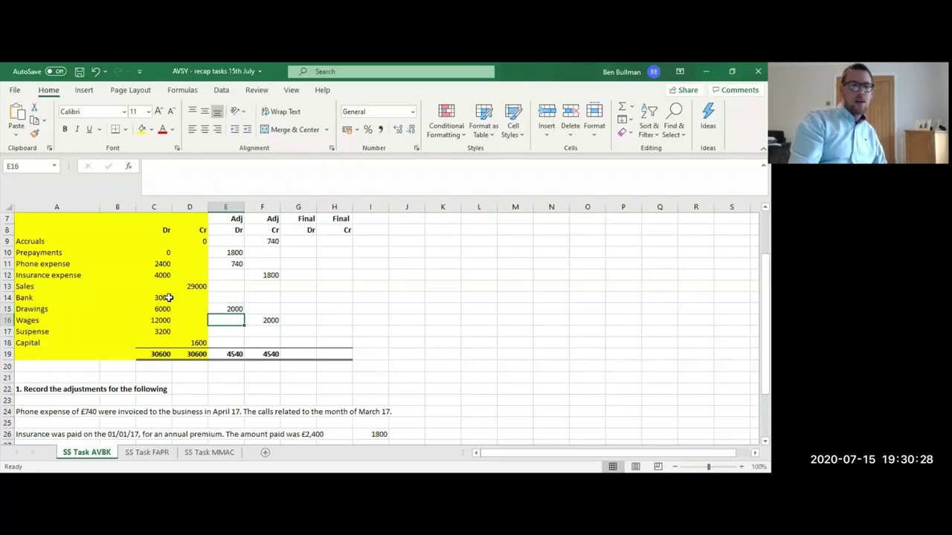
key("Up")
key("Up")
key("Up")
key("Up")
key("Up")
key("Up")
key("Up")
key("Up")
key("Up")
key("Up")
key("Up")
key("Up")
key("Up")
key("Up")
key("Up")
key("Up")
key("Up")
key("Up")
key("Up")
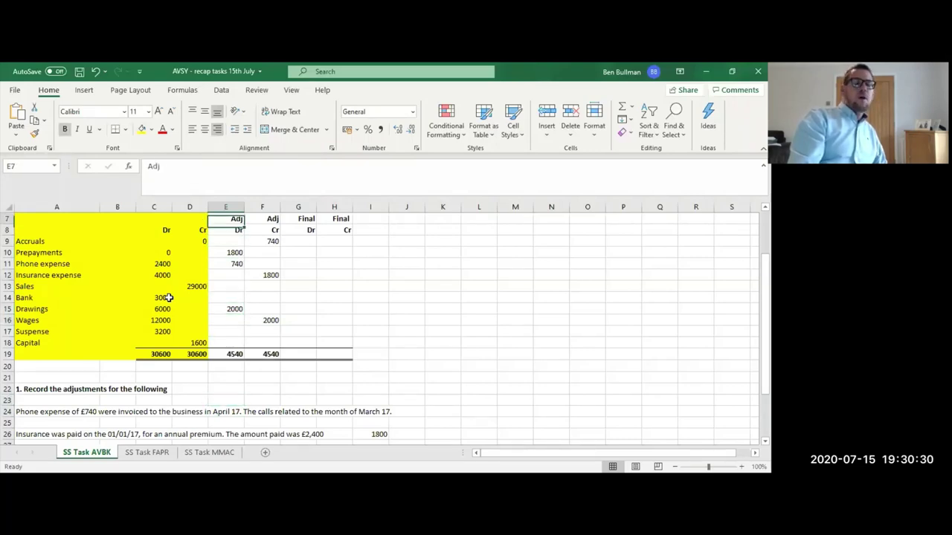
key("Down")
key("Down")
key("Down")
key("Down")
key("Down")
key("Down")
key("Down")
key("Down")
key("Down")
key("Down")
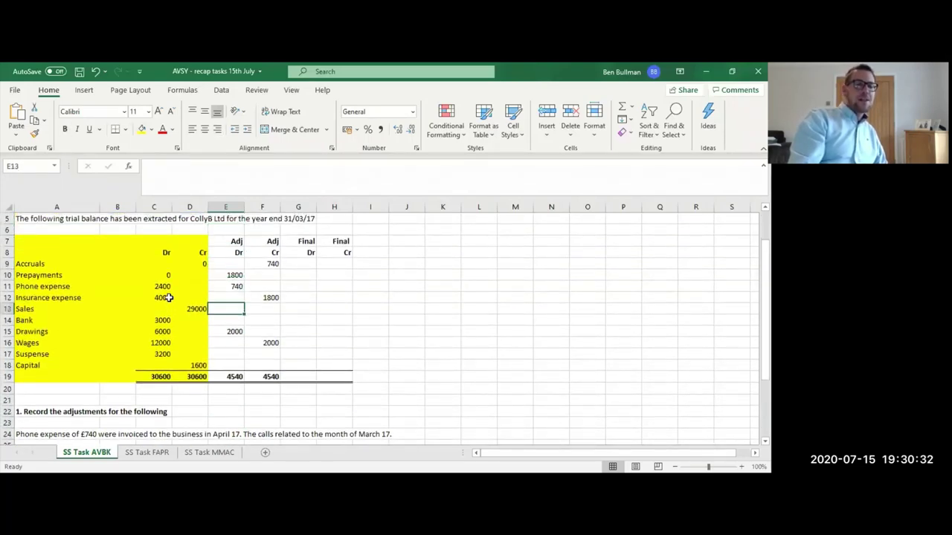
key("Right")
key("Right")
key("Left")
key("Left")
key("Down")
key("Down")
key("Down")
key("Down")
key("Down")
key("Down")
key("Down")
key("Down")
key("Down")
key("Down")
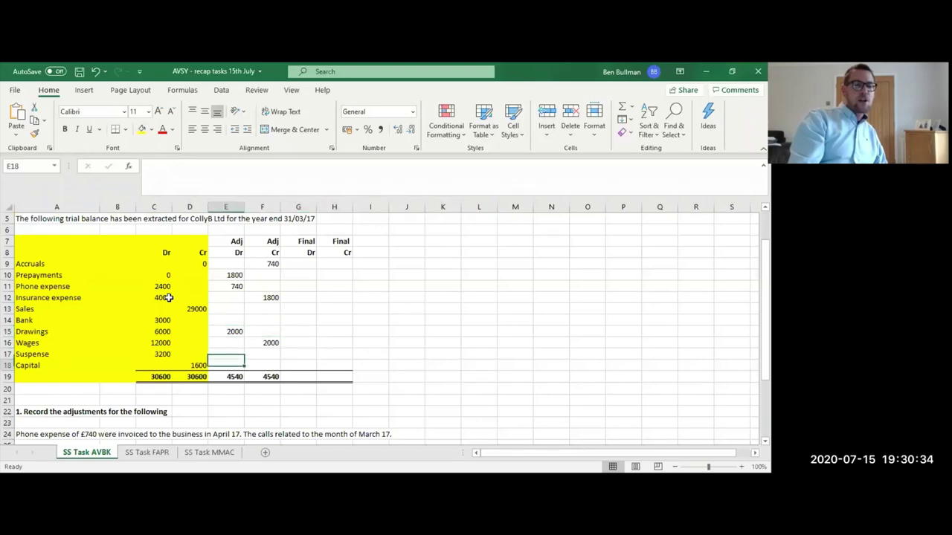
key("Down")
key("Down")
key("Down")
key("Down")
key("Down")
key("Down")
key("Down")
key("Down")
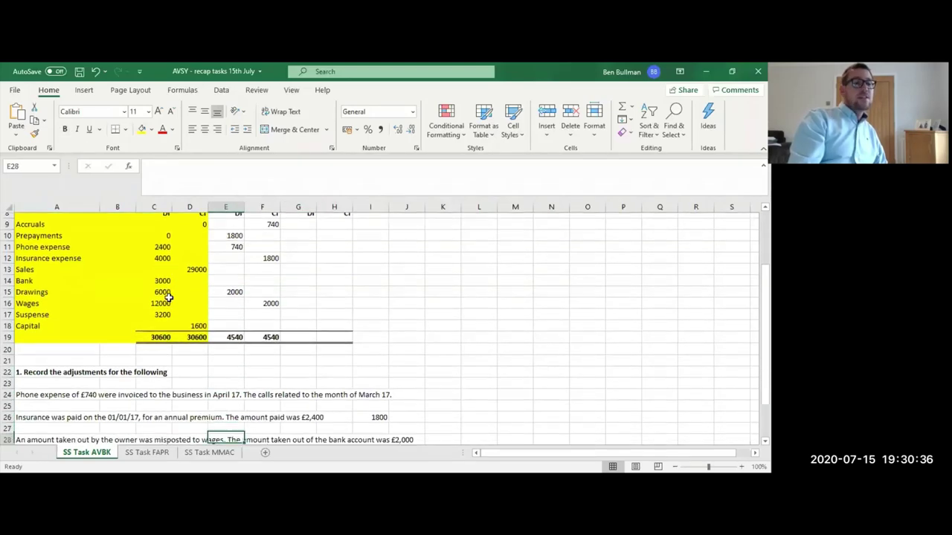
key("Up")
key("Up")
key("Up")
key("Up")
key("Up")
key("Up")
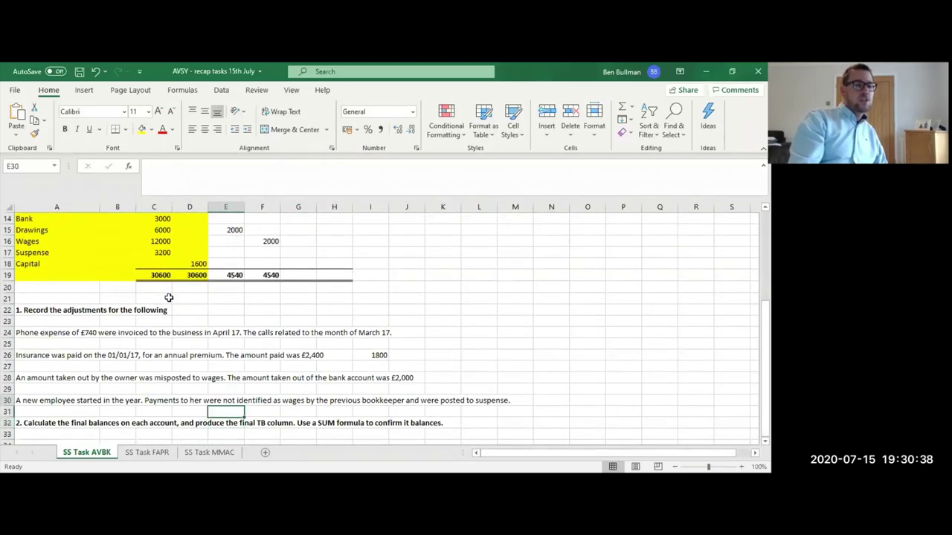
key("Left")
key("Left")
key("Left")
key("Left")
key("Down")
key("Down")
key("Down")
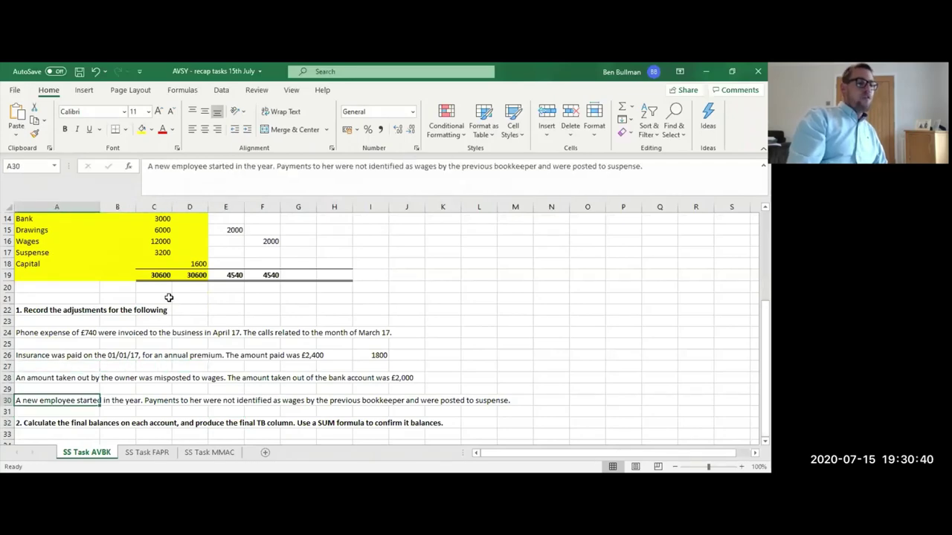
key("Down")
key("Down")
key("Down")
key("Down")
key("Down")
key("Down")
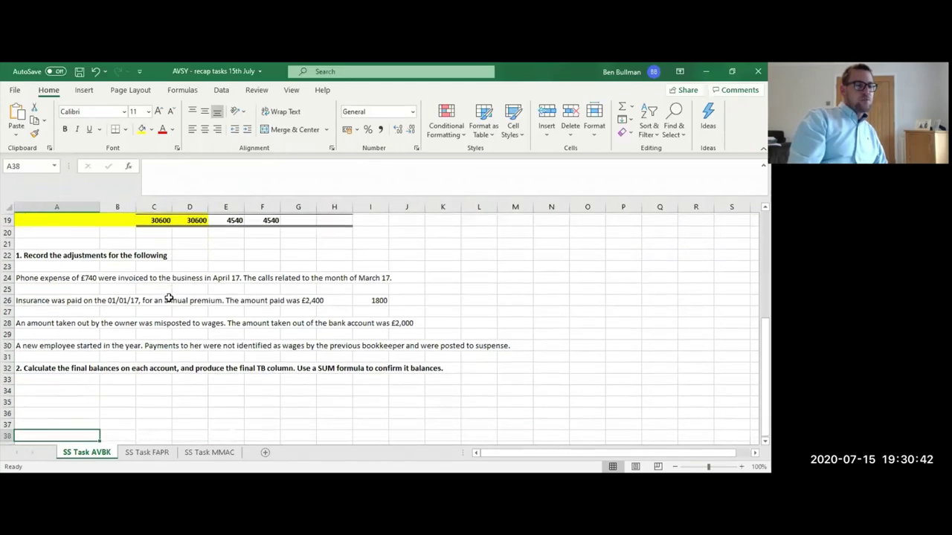
key("Up")
key("Up")
key("Up")
key("Up")
key("Up")
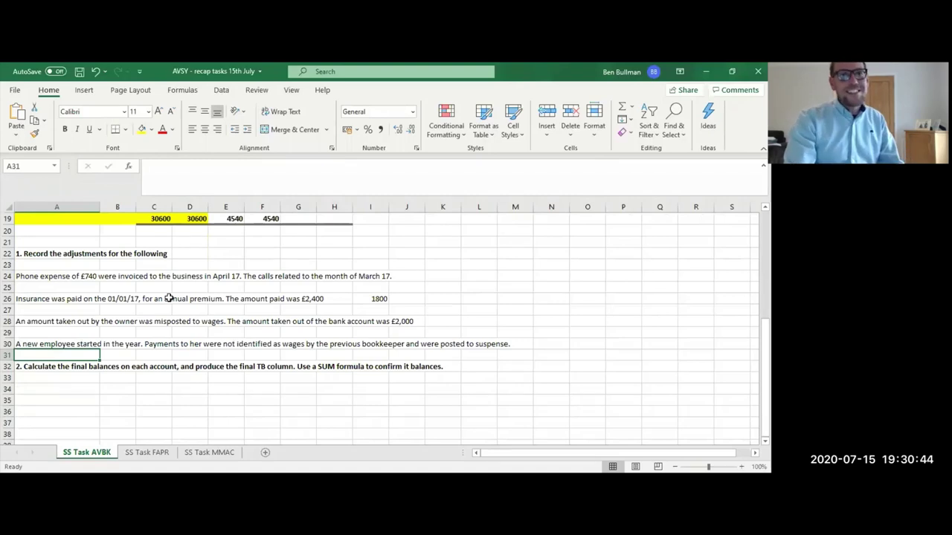
key("Up")
key("Right")
key("Left")
key("Right")
key("Right")
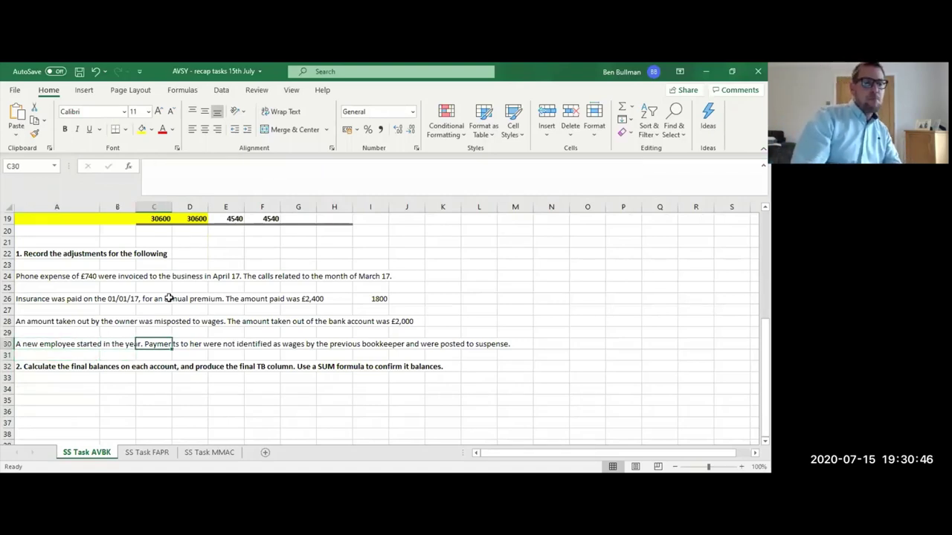
key("Right")
key("Right")
key("Right")
key("Right")
key("Right")
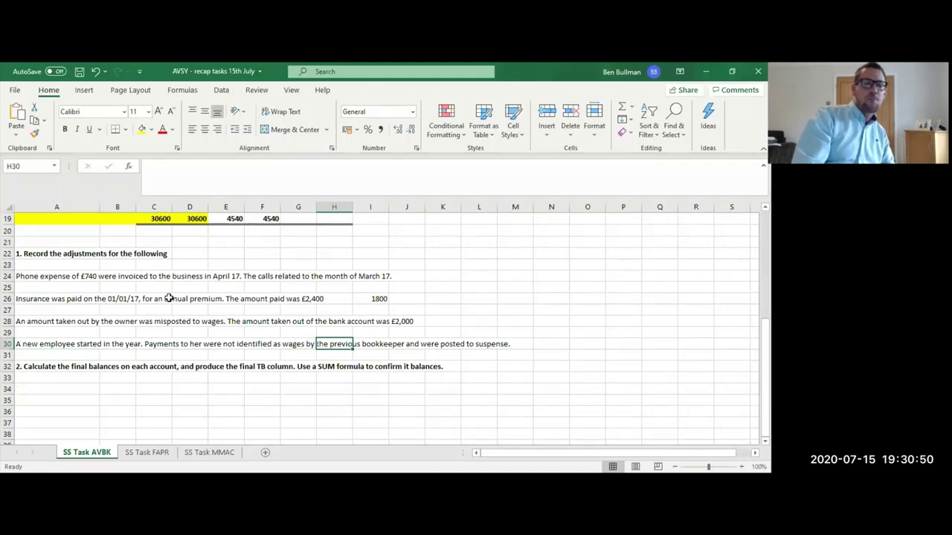
key("Left")
key("Left")
key("Left")
key("Left")
key("Left")
key("Left")
key("Left")
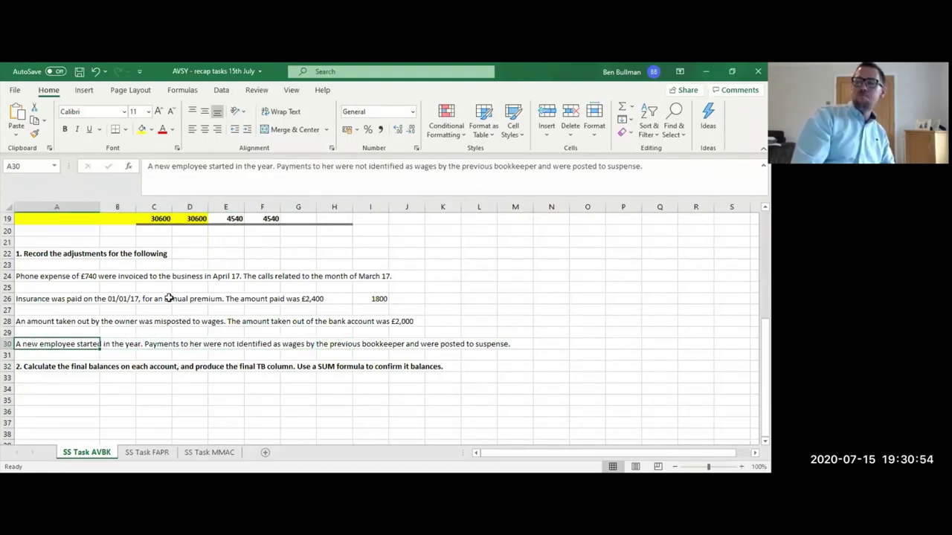
key("Up")
key("Up")
key("Up")
key("Up")
key("Up")
key("Up")
key("Up")
key("Up")
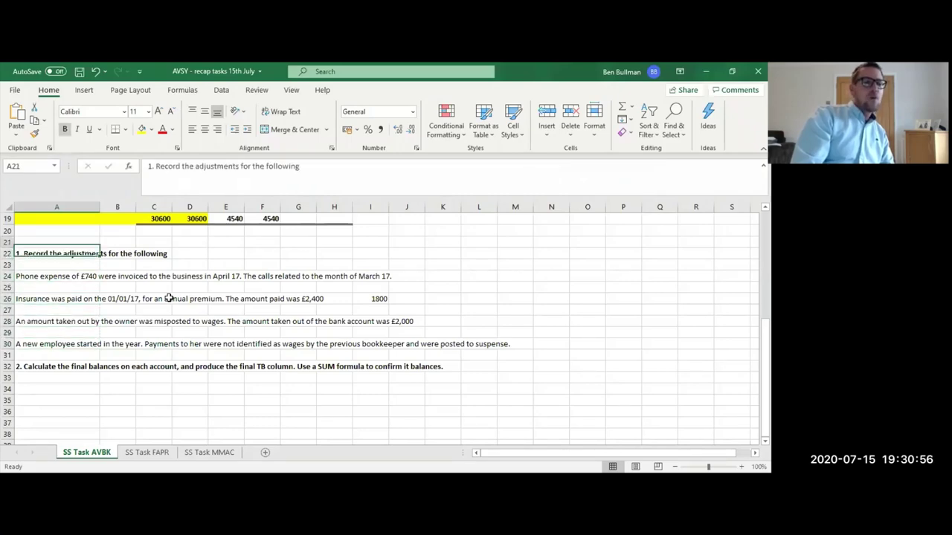
key("Up")
key("Up")
key("Up")
key("Up")
key("Up")
key("Up")
key("Up")
key("Up")
key("Up")
key("Up")
key("Up")
key("Up")
key("Up")
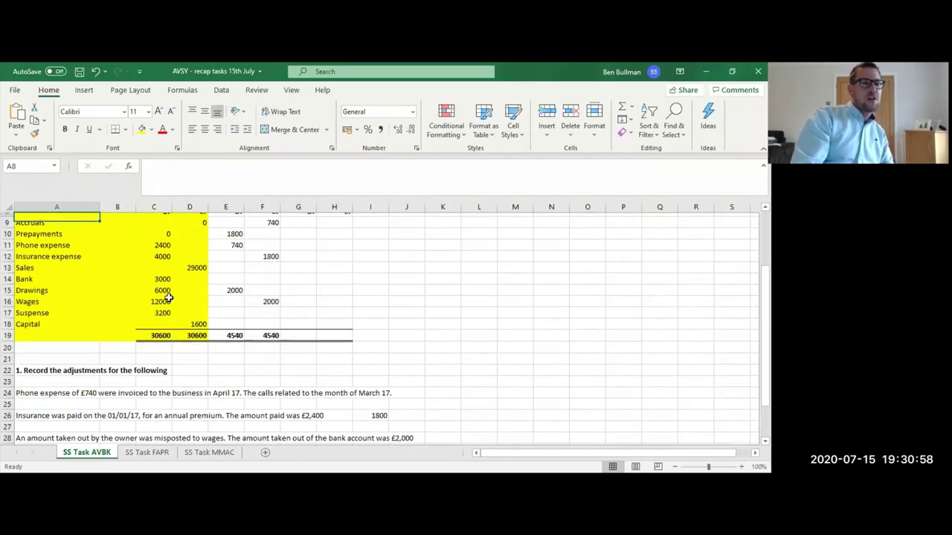
Enter 3200 as the Suspense adjustment credit in F17.
key("Up")
key("Up")
key("Down")
key("Down")
key("Down")
key("Down")
key("Down")
key("Down")
key("Down")
key("Down")
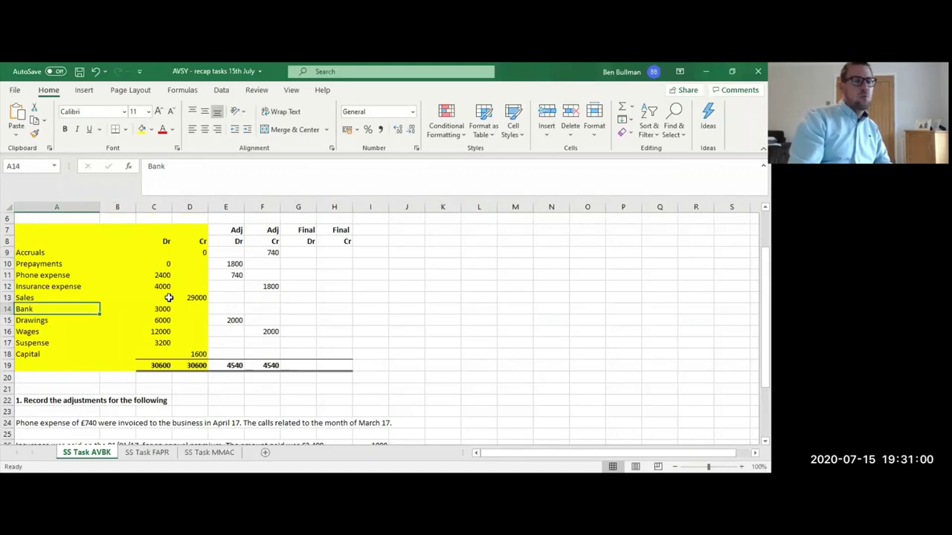
key("Down")
key("Down")
key("Down")
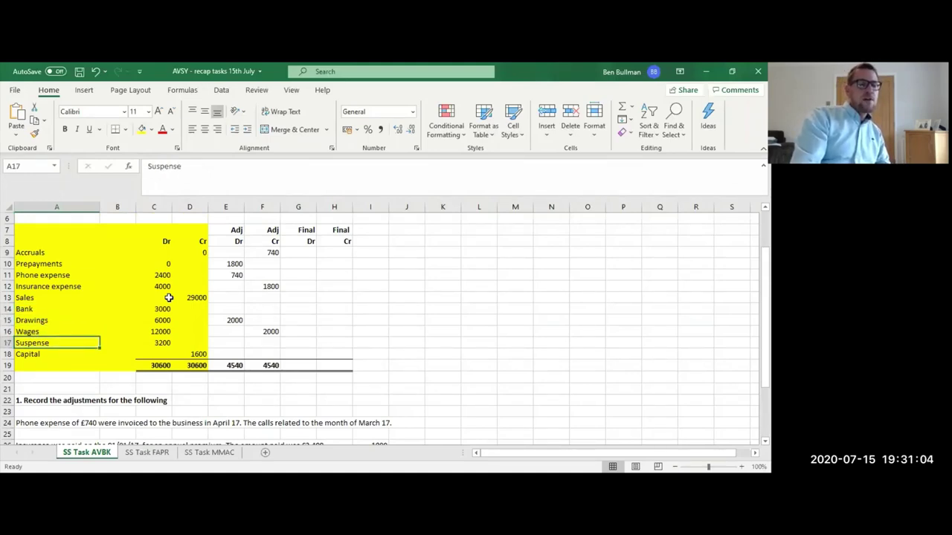
key("Right")
key("Right")
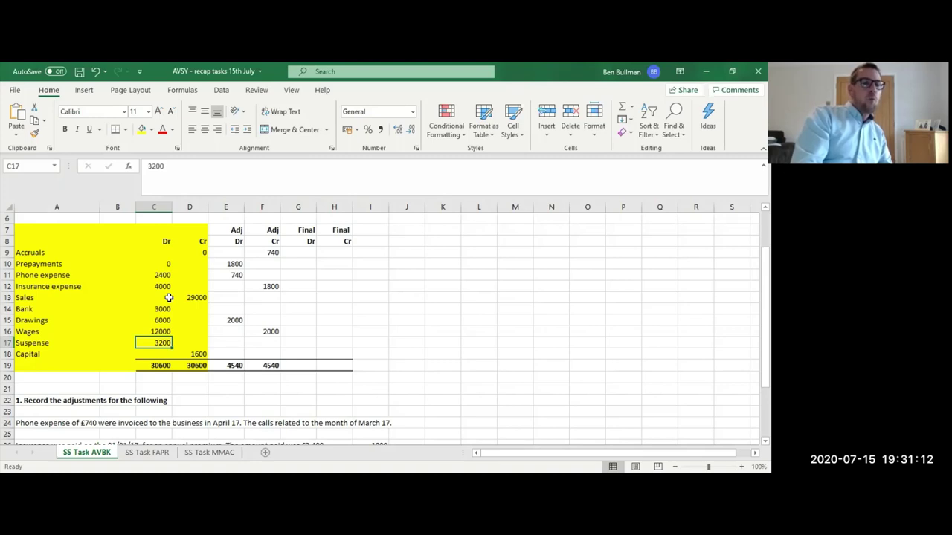
key("Left")
key("Right")
key("Right")
key("Left")
key("Right")
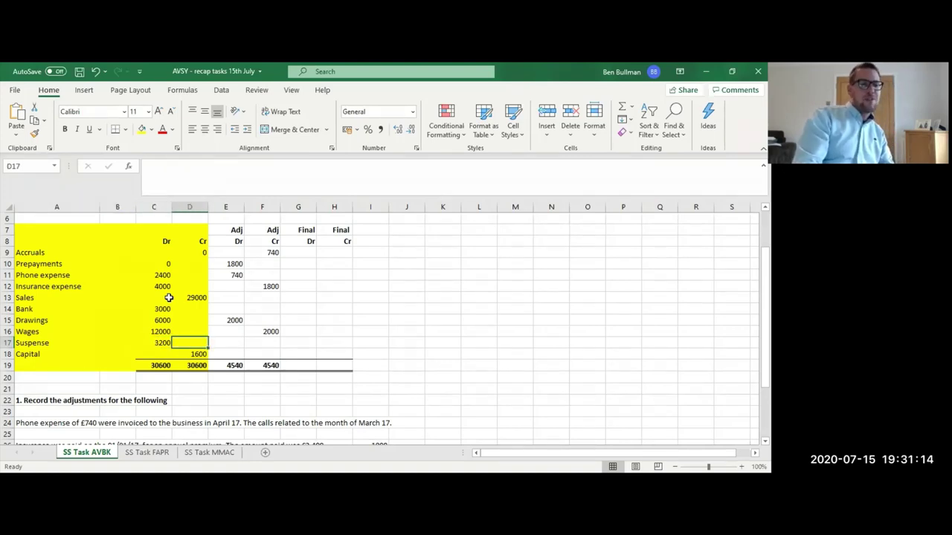
key("Right")
key("Right")
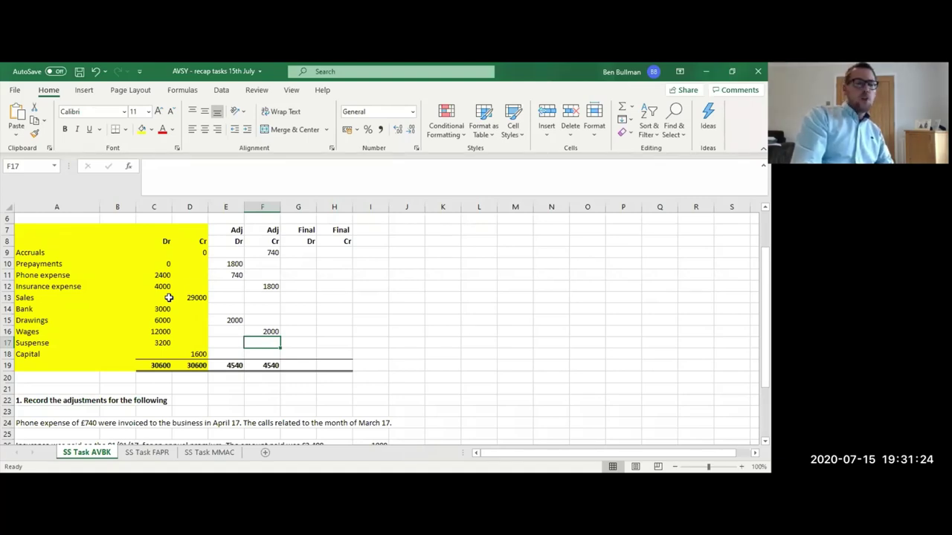
key("Left")
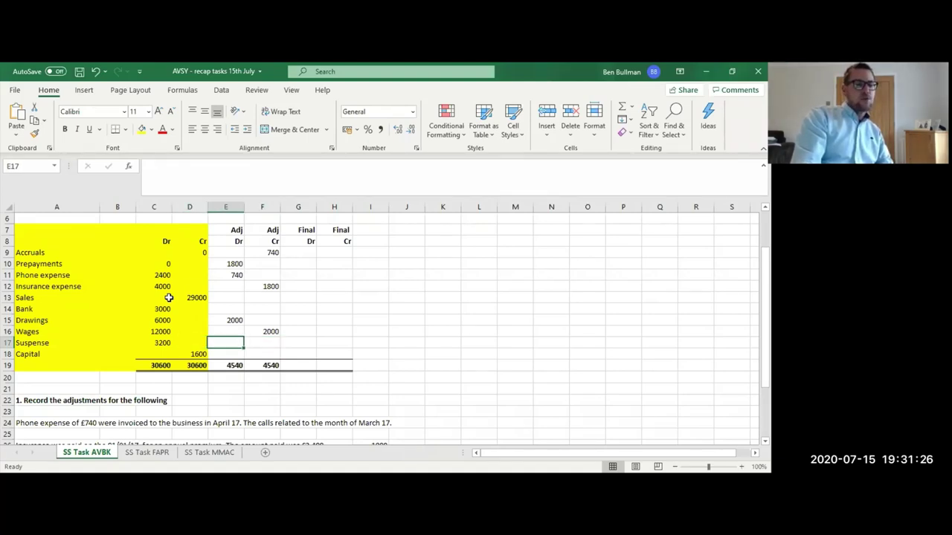
key("Right")
key("Right")
key("Left")
type("3200")
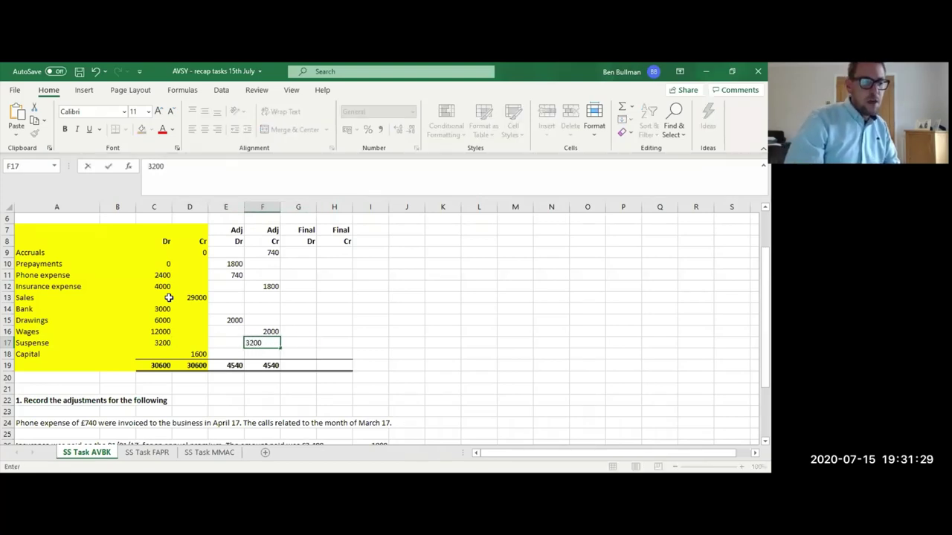
key("Up")
Check the 3200 Suspense credit against the other adjustment credits above it.
key("Down")
key("Left")
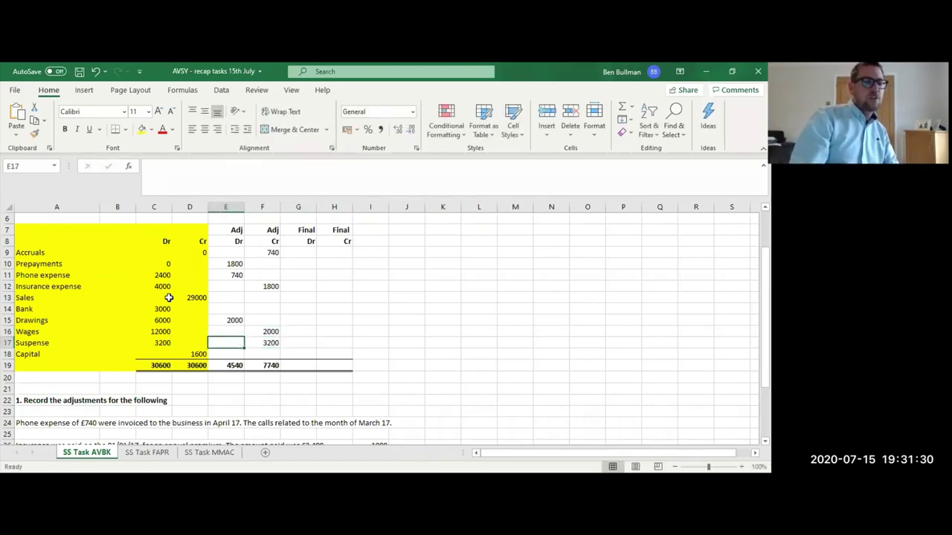
key("Left")
key("Left")
key("Right")
key("Left")
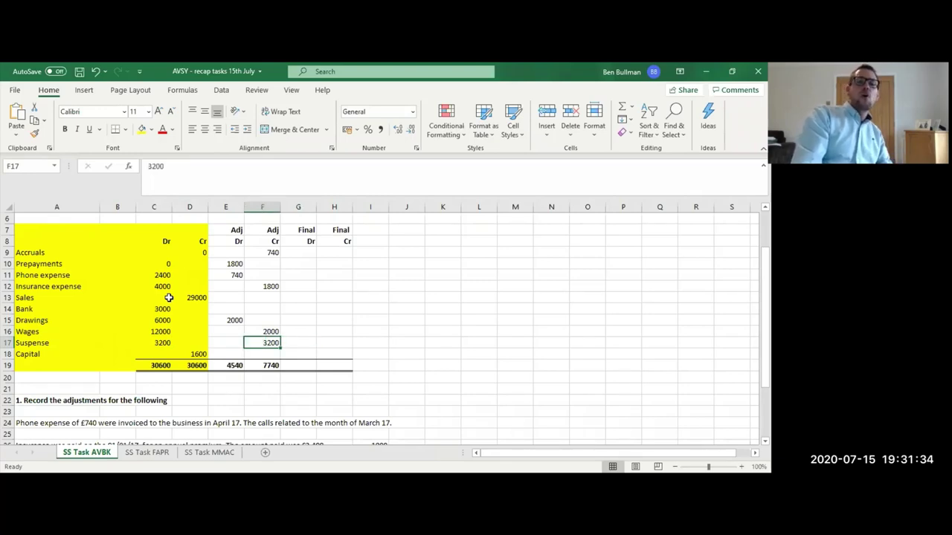
key("Up")
key("Up")
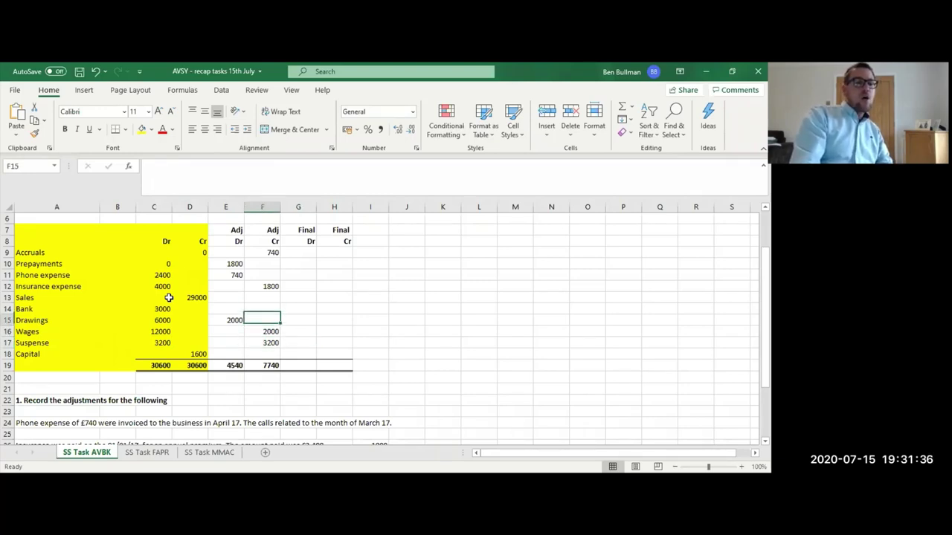
key("Down")
key("Down")
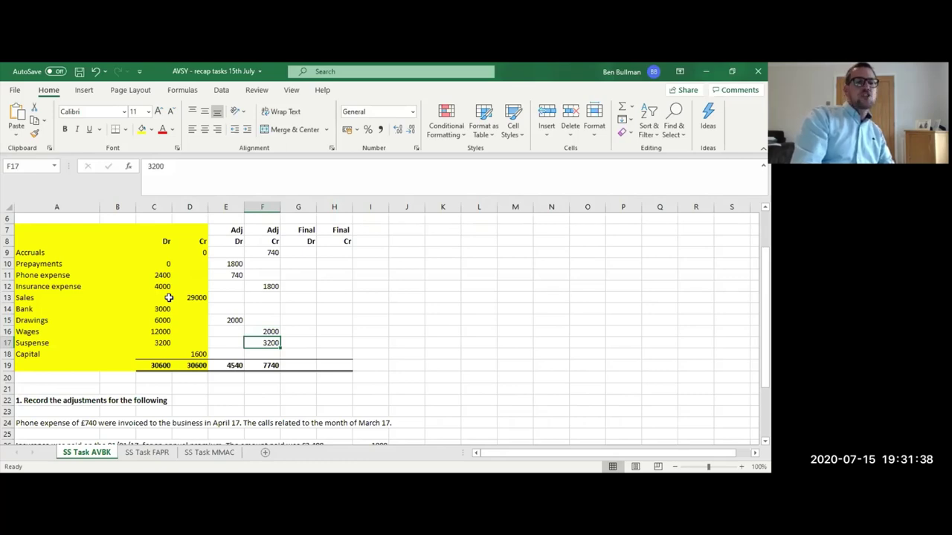
key("Down")
key("Down")
key("Down")
key("Down")
key("Down")
key("Down")
key("Down")
key("Down")
key("Down")
key("Down")
key("Down")
key("Down")
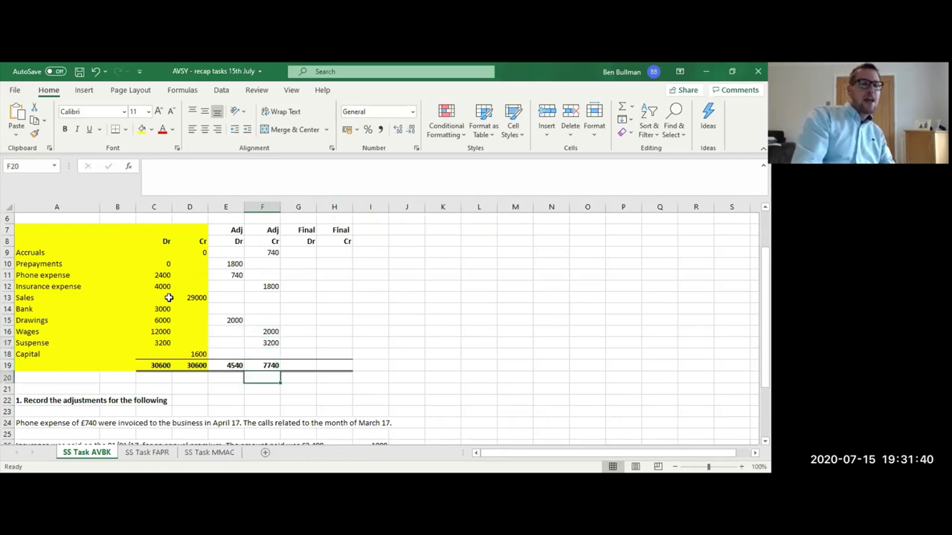
key("Down")
key("Down")
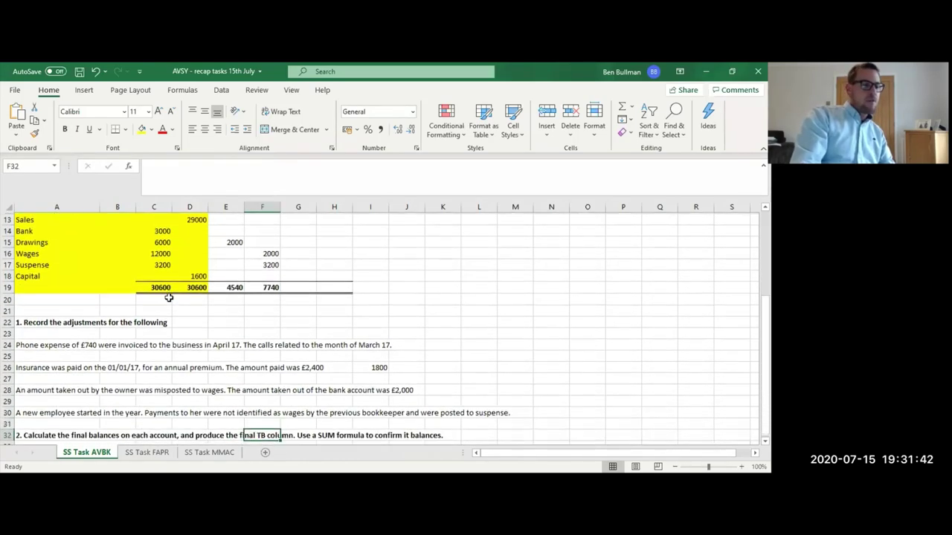
key("Up")
key("Up")
key("Left")
key("Left")
key("Left")
key("Left")
key("Left")
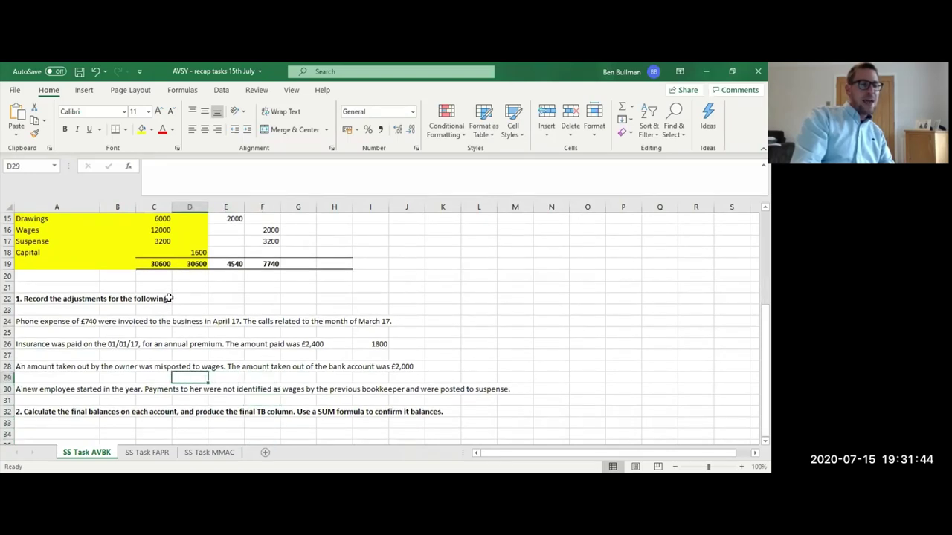
key("Down")
key("Right")
key("Right")
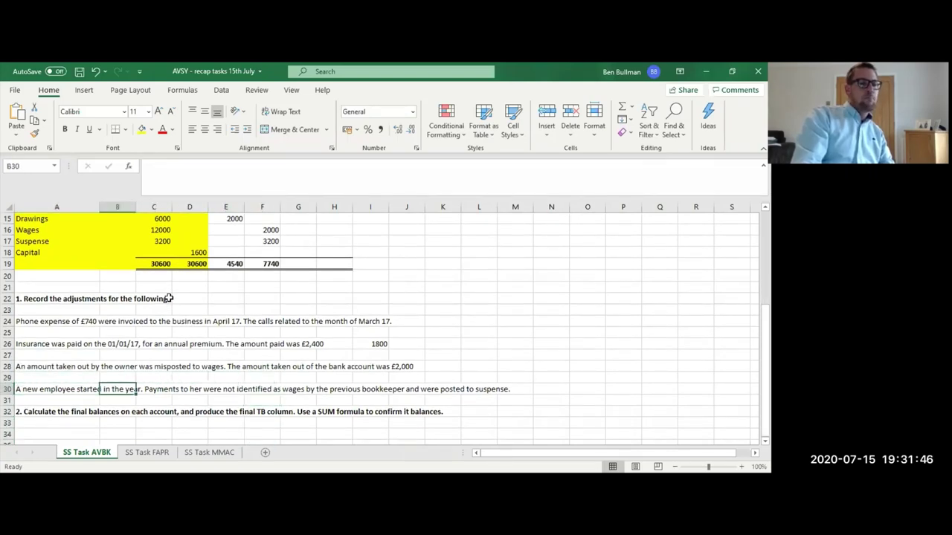
key("Right")
key("Right")
key("Right")
key("Right")
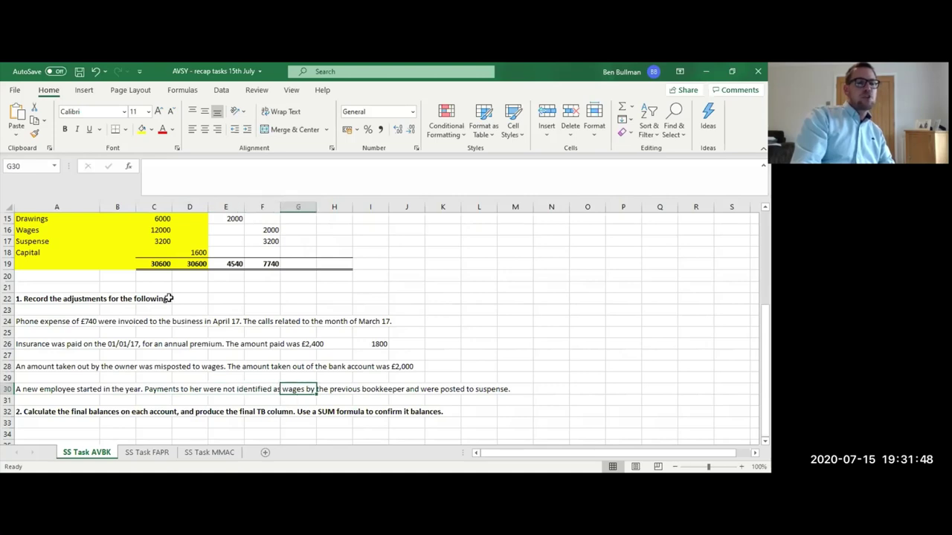
key("Left")
key("Left")
key("Home")
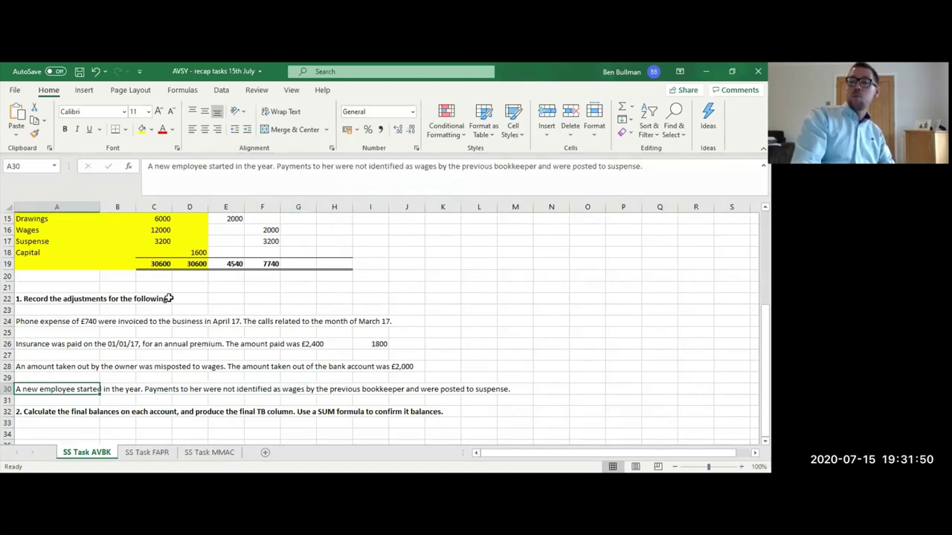
key("Up")
key("Up")
key("Up")
key("Up")
key("Up")
key("Up")
key("Up")
key("Up")
key("Up")
key("Up")
key("Up")
key("Up")
key("Up")
key("Up")
key("Up")
key("Up")
key("Up")
key("Up")
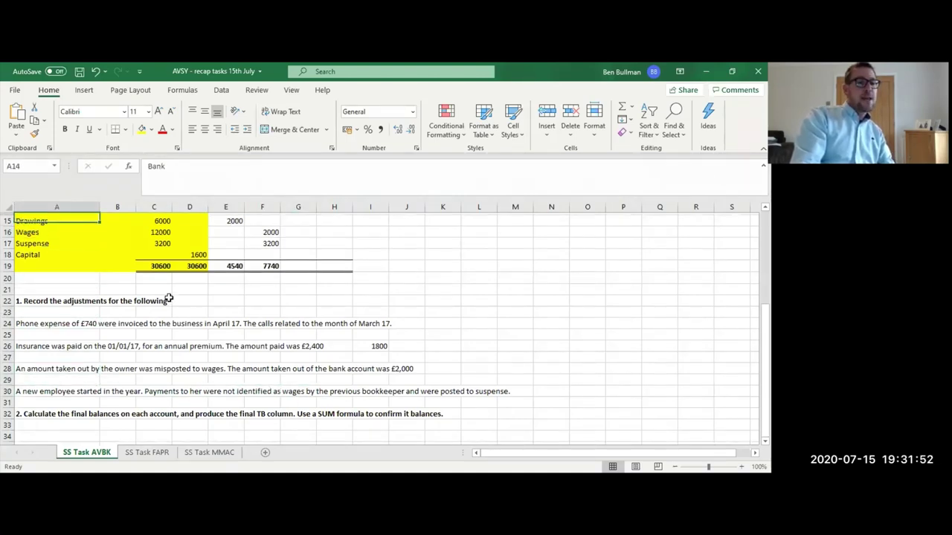
key("Up")
key("Up")
key("Up")
key("Up")
key("Down")
key("Down")
key("Down")
key("Down")
key("Down")
key("Down")
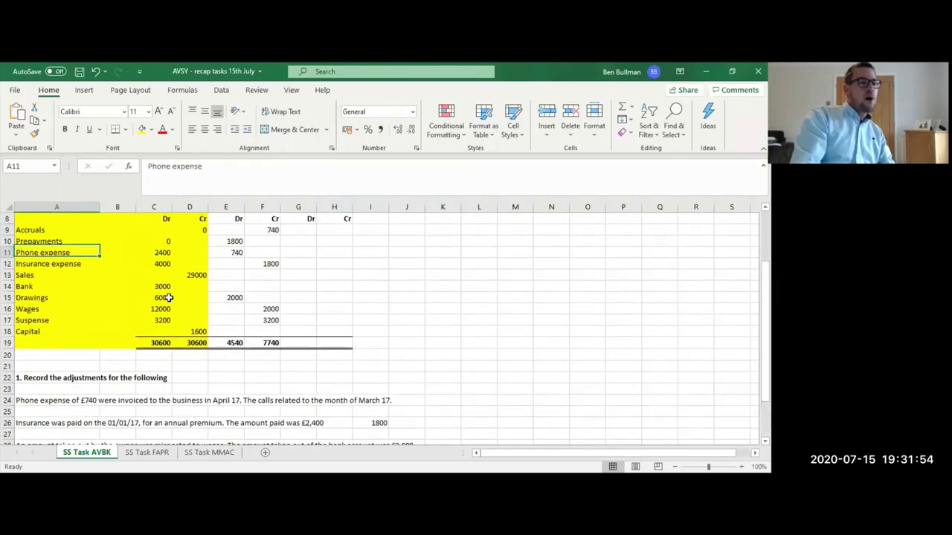
key("Down")
key("Up")
key("Up")
key("Up")
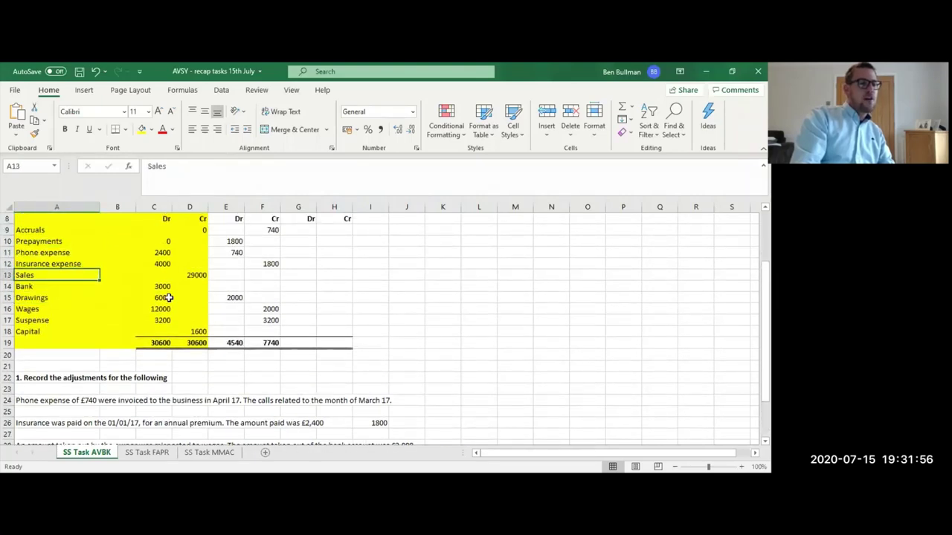
key("Down")
key("Down")
key("Down")
key("Down")
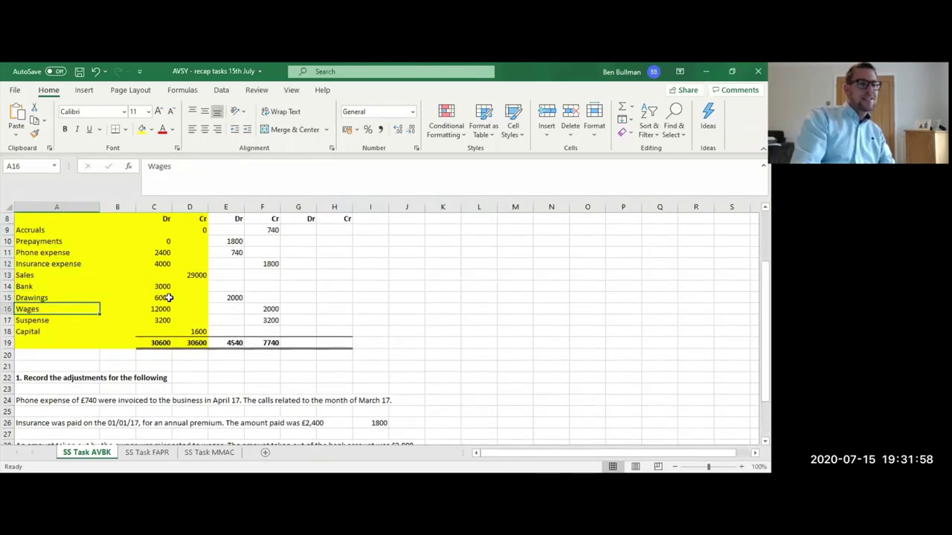
key("Right")
key("Right")
key("Right")
key("Right")
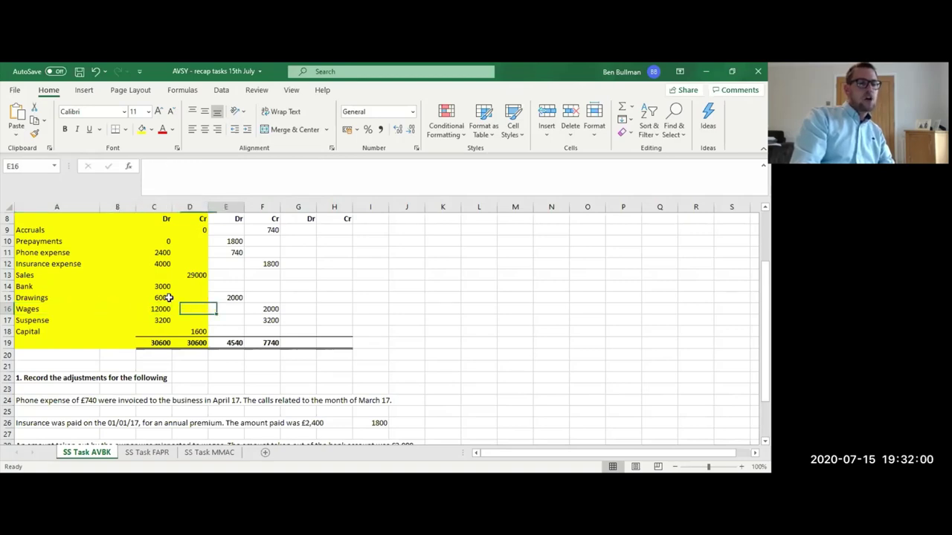
type("3")
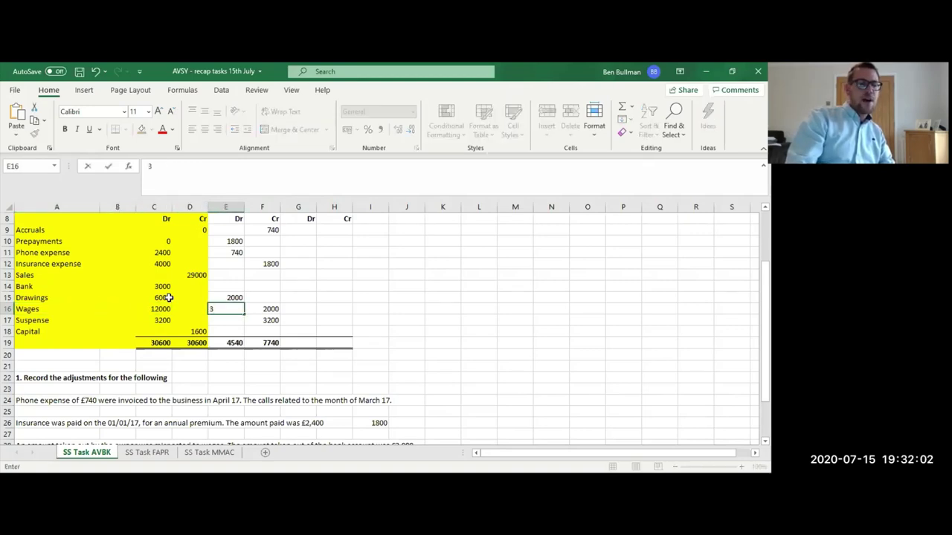
type("200")
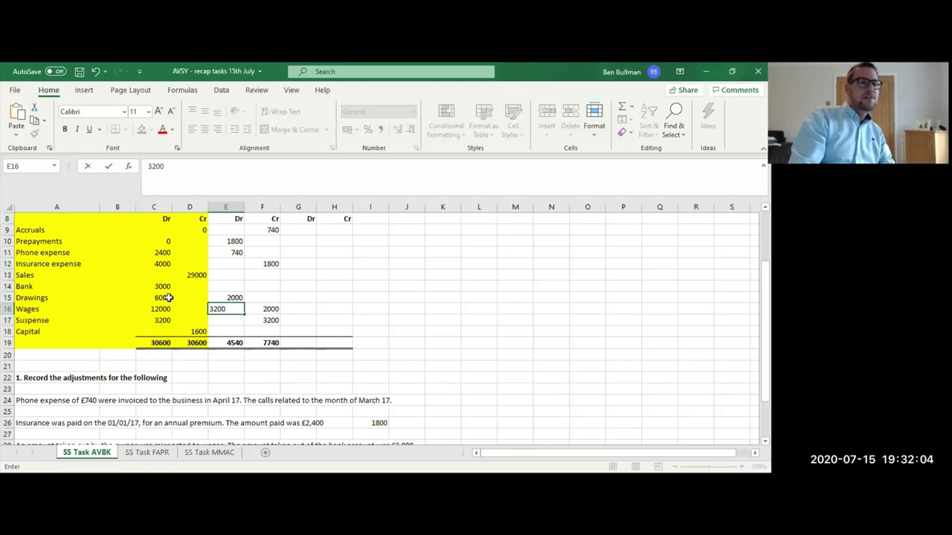
key("Return")
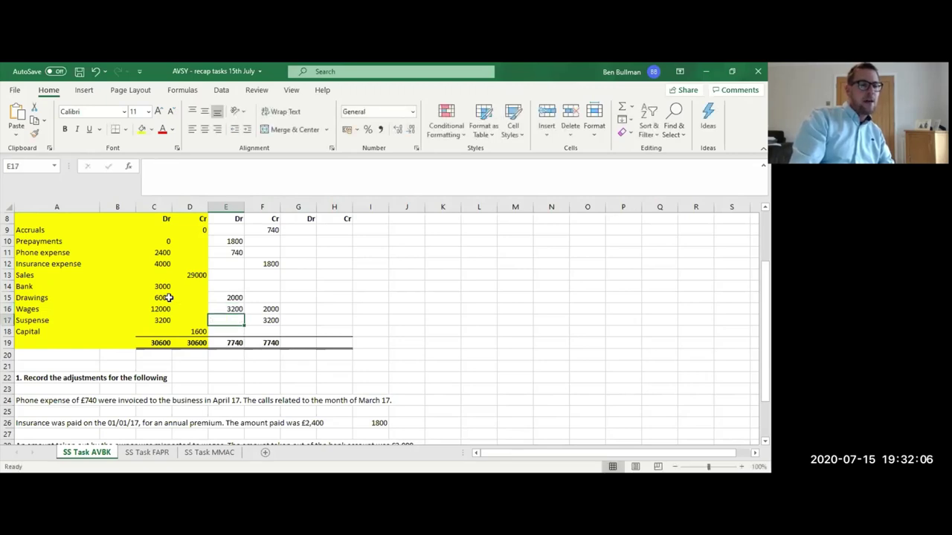
key("Down")
key("Down")
key("Down")
key("Down")
key("Down")
key("Up")
key("Up")
key("Up")
key("Up")
key("Up")
key("Up")
key("Up")
key("Up")
key("Up")
key("Up")
key("Up")
key("Up")
key("Up")
key("Up")
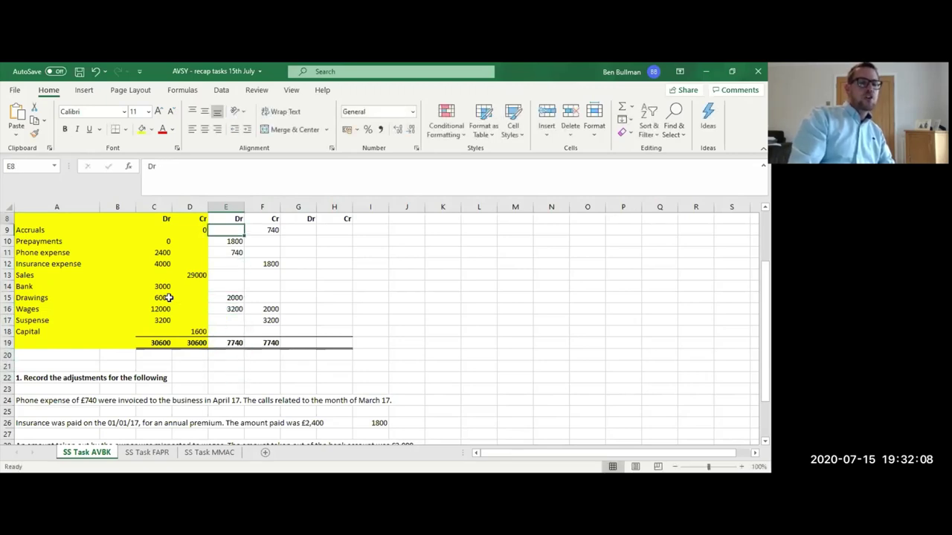
key("Up")
key("Up")
key("Up")
key("Down")
key("Down")
key("Down")
key("Down")
key("Down")
key("Down")
key("Down")
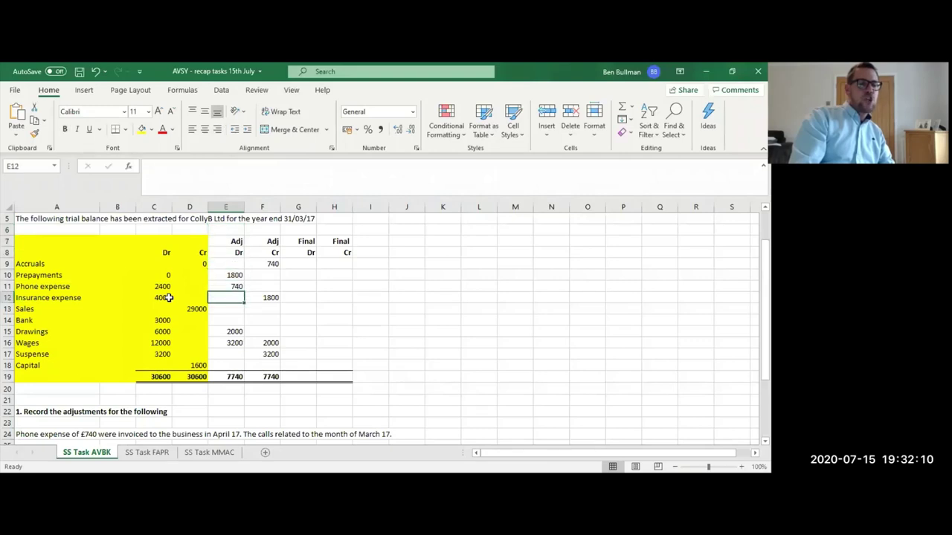
key("Down")
key("Down")
key("Down")
key("Down")
key("Down")
key("Down")
key("Down")
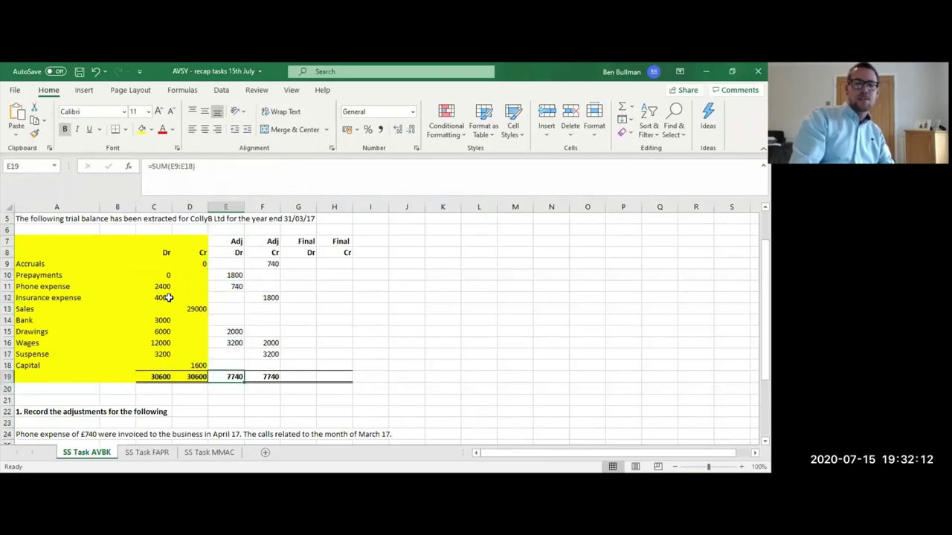
key("Right")
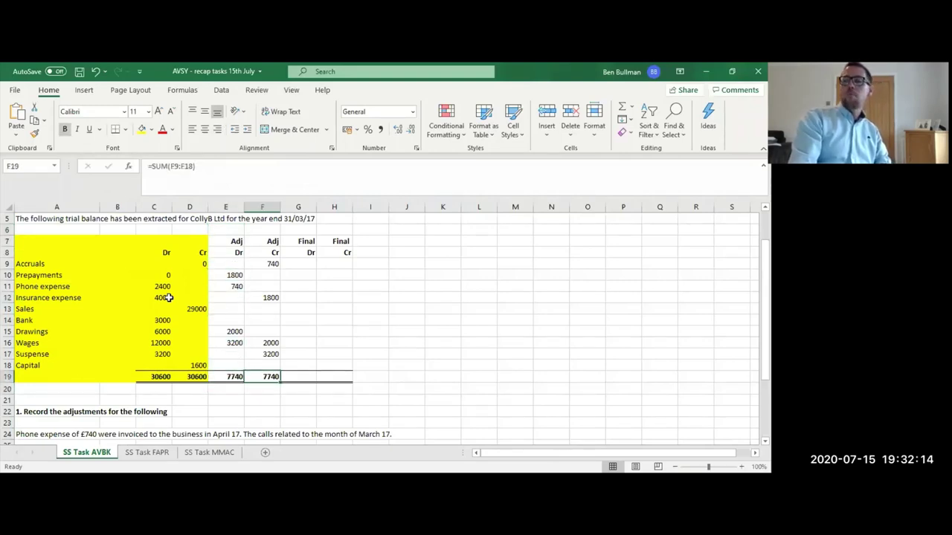
key("Up")
key("Up")
key("Up")
key("Up")
key("Up")
key("Up")
key("Up")
key("Up")
key("Up")
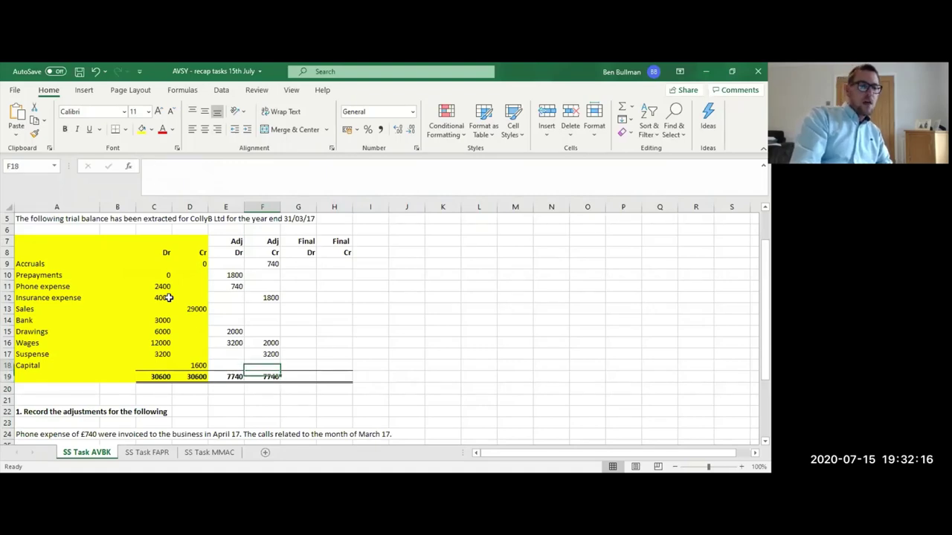
key("Up")
key("Up")
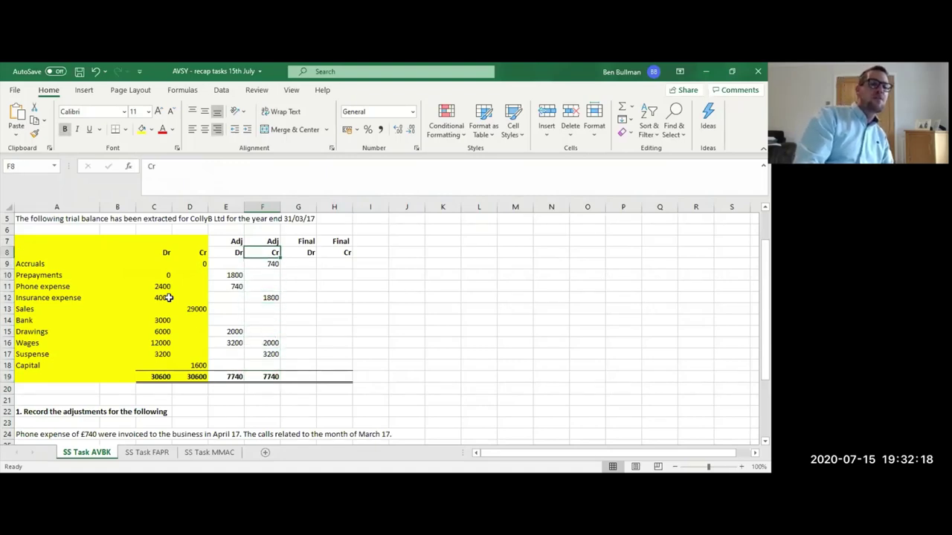
key("Left")
key("Left")
key("Down")
key("Right")
key("Right")
key("Right")
key("Left")
key("Left")
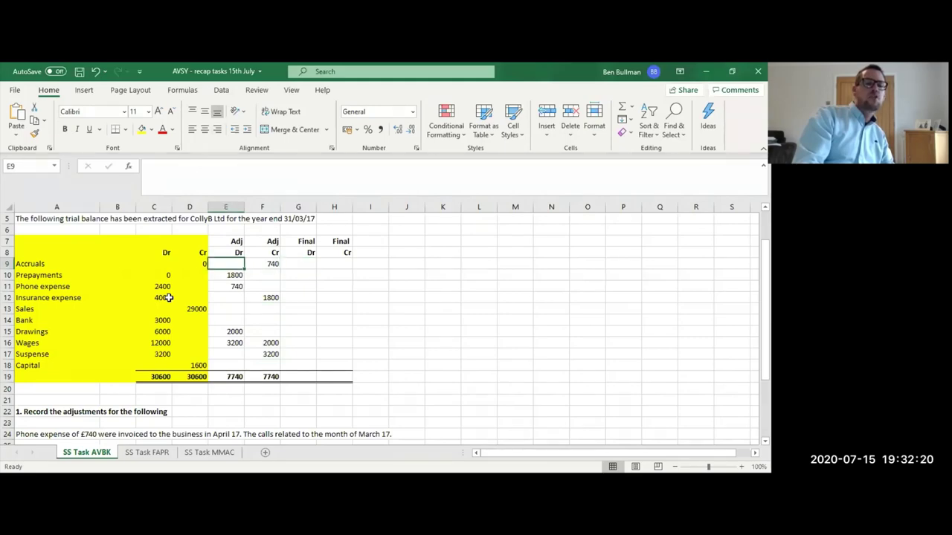
key("Down")
key("Down")
key("Down")
key("Down")
key("Down")
key("Down")
key("Down")
key("Down")
key("Down")
key("Down")
key("Down")
key("Down")
key("Down")
key("Down")
key("Down")
key("Down")
key("Down")
key("Down")
key("Down")
key("Down")
key("Down")
key("Down")
key("Down")
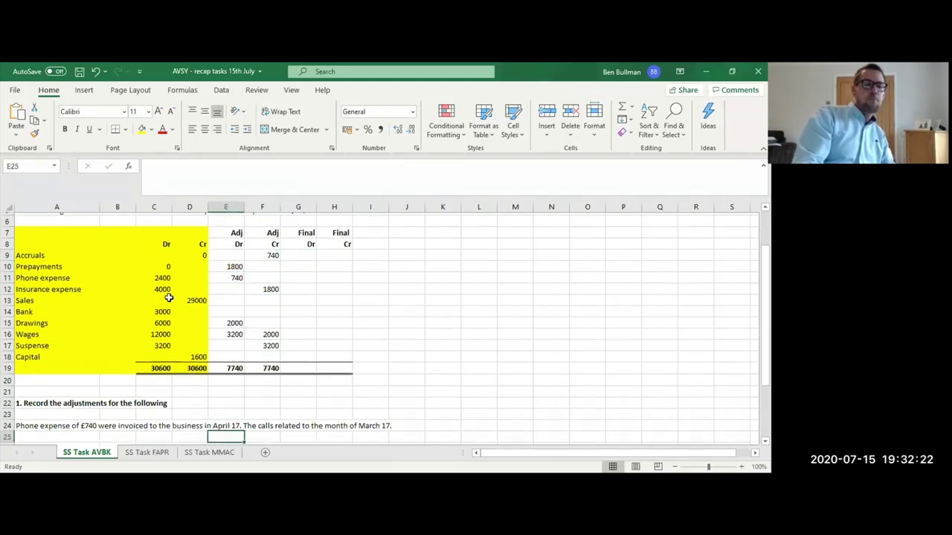
key("Down")
key("Down")
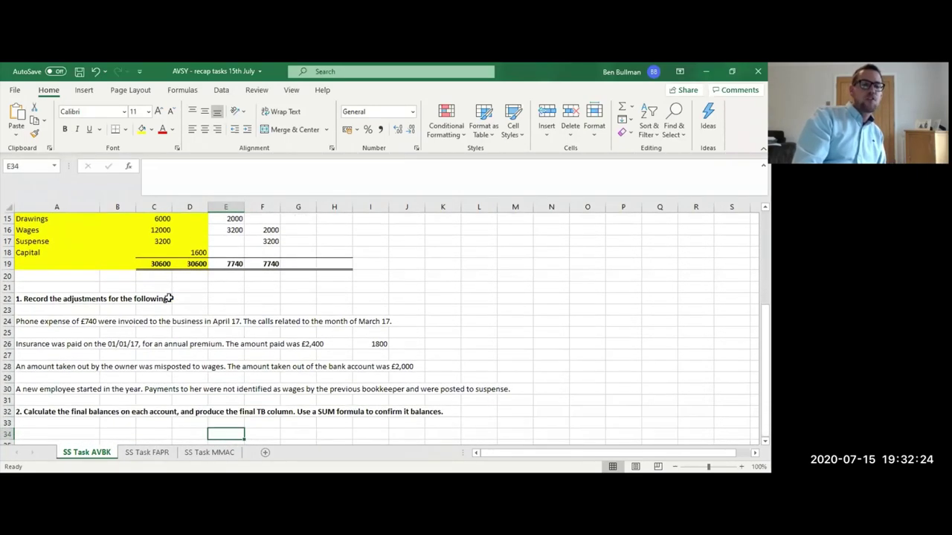
key("Up")
key("Up")
key("Up")
key("Up")
key("Up")
key("Up")
key("Up")
key("Up")
key("Up")
key("Up")
key("Up")
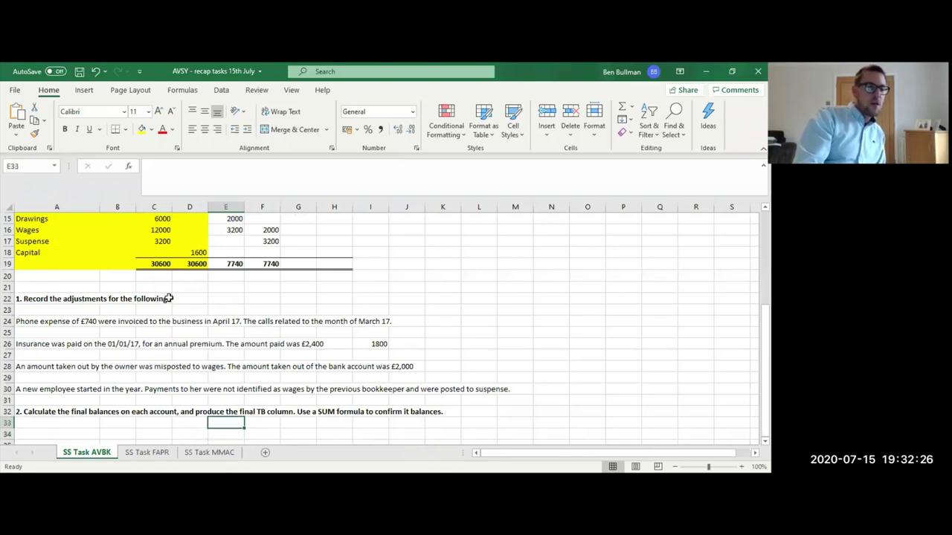
key("Left")
key("Left")
key("Left")
key("Left")
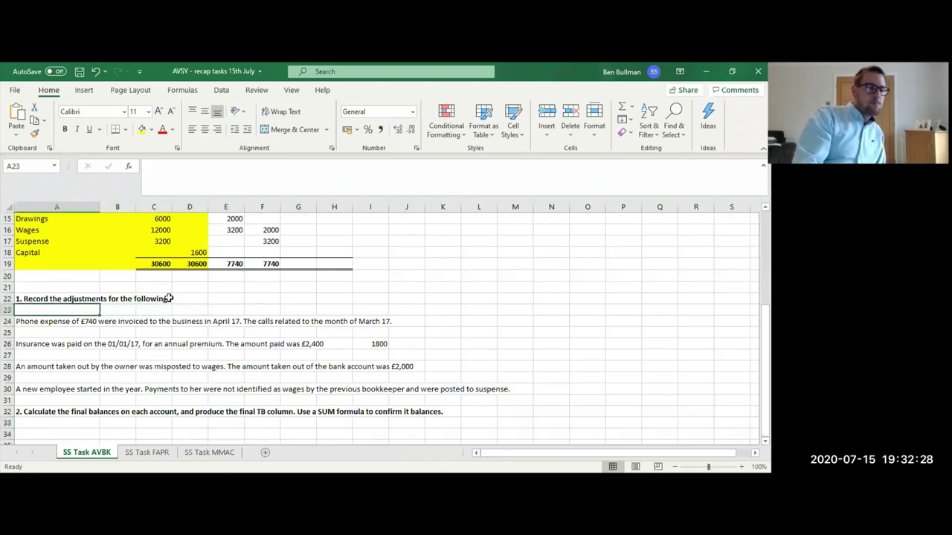
key("Down")
key("Down")
key("Down")
key("Down")
key("Down")
key("Down")
key("Down")
key("Down")
key("Down")
key("Down")
key("Down")
key("Down")
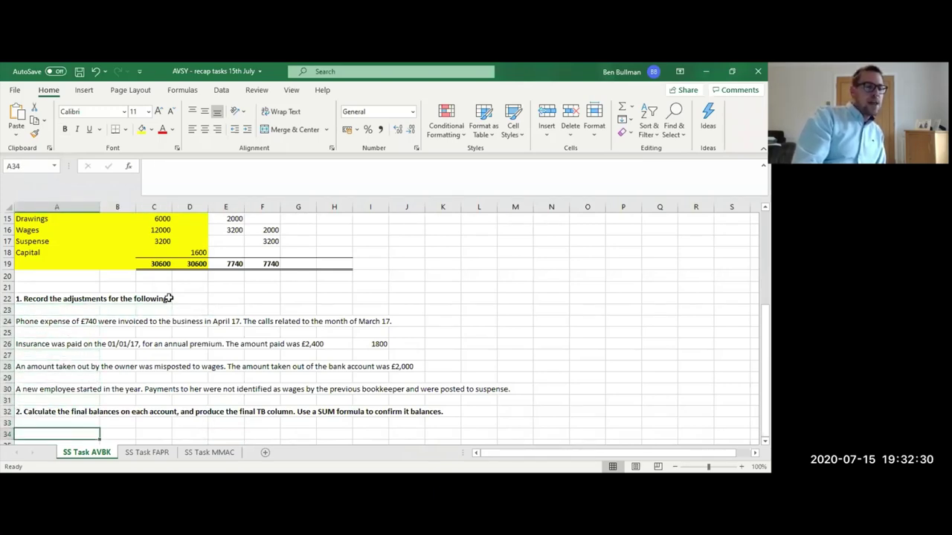
key("Up")
key("Up")
key("Up")
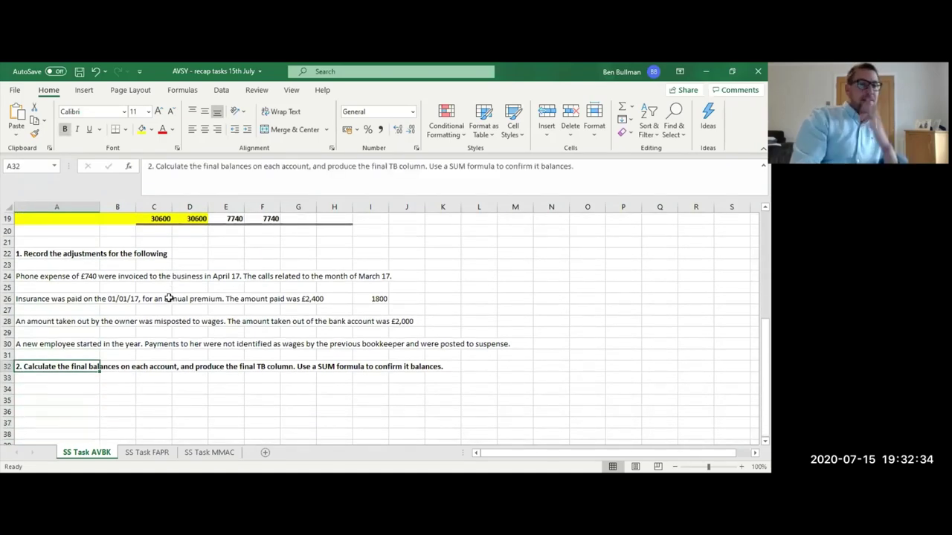
key("Right")
key("Right")
key("Right")
key("Right")
key("Right")
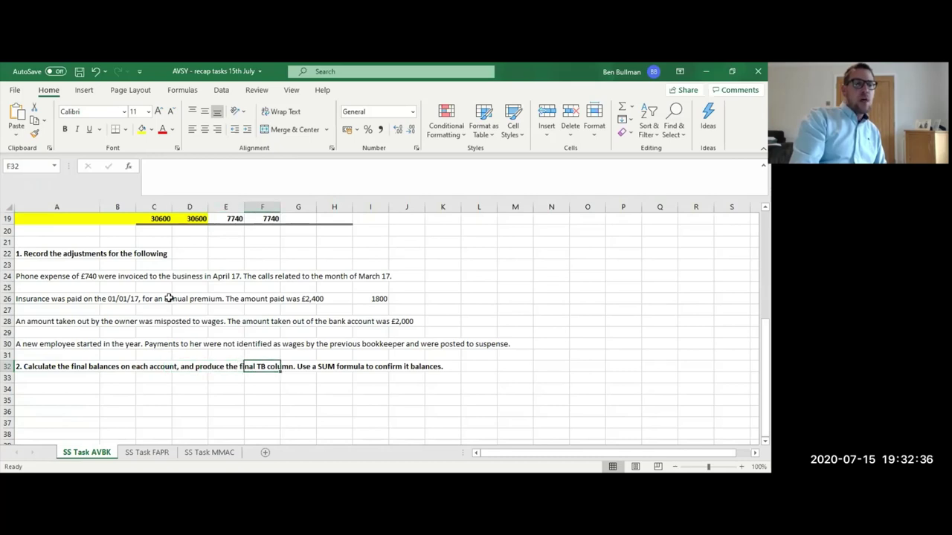
key("Left")
key("Left")
key("Left")
key("Left")
key("Left")
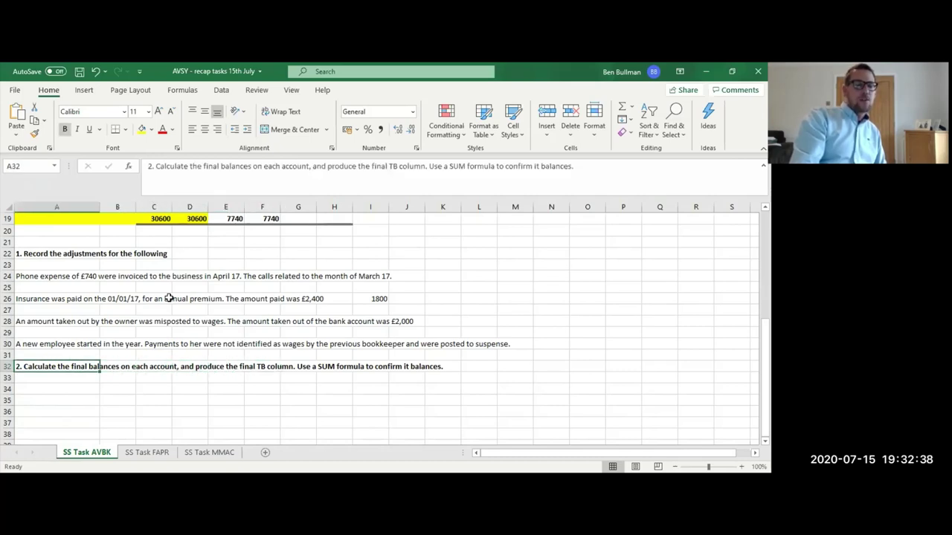
key("Right")
key("Right")
key("Right")
key("Right")
key("Right")
key("Right")
key("Right")
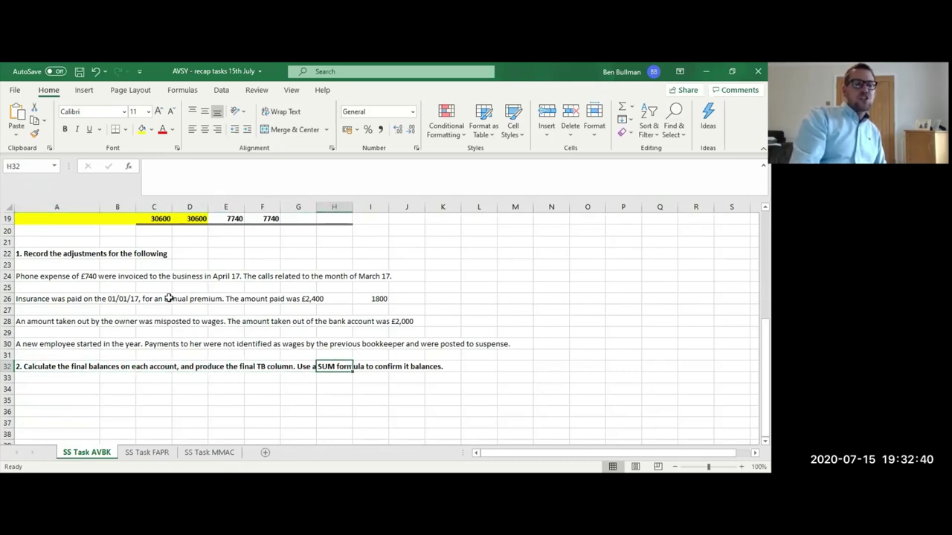
key("Up")
key("Up")
key("Up")
key("Up")
key("Up")
key("Up")
key("Up")
key("Up")
key("Up")
key("Up")
key("Up")
key("Up")
key("Up")
key("Up")
key("Up")
key("Up")
key("Up")
key("Up")
key("Up")
key("Up")
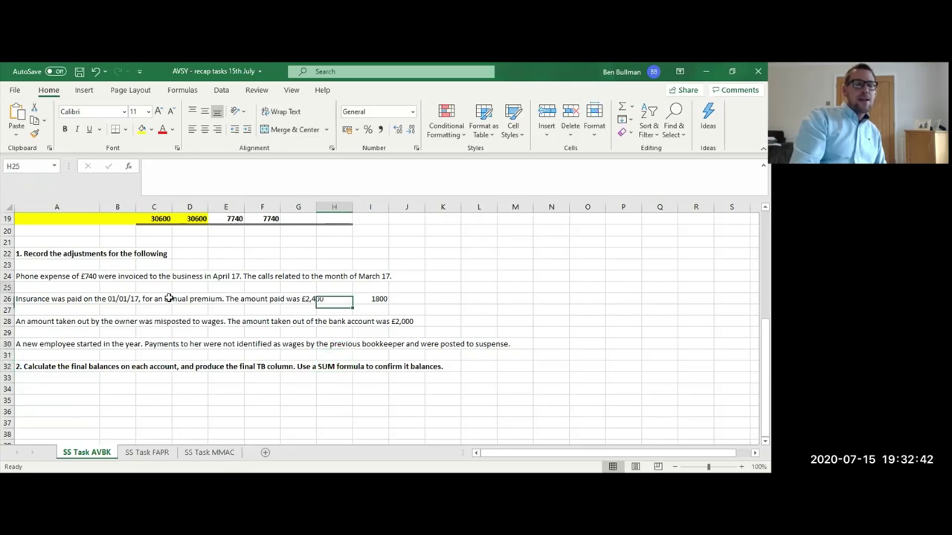
key("Up")
key("Up")
key("Up")
key("Up")
key("Up")
key("Down")
key("Down")
key("Down")
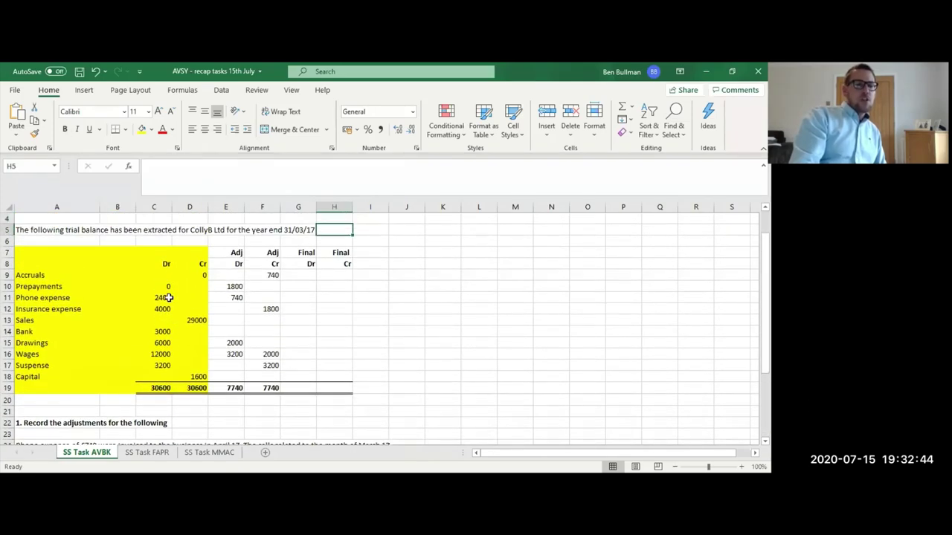
Review the Final Dr/Cr headings and the Accruals row's debit and credit balances.
key("Left")
key("Right")
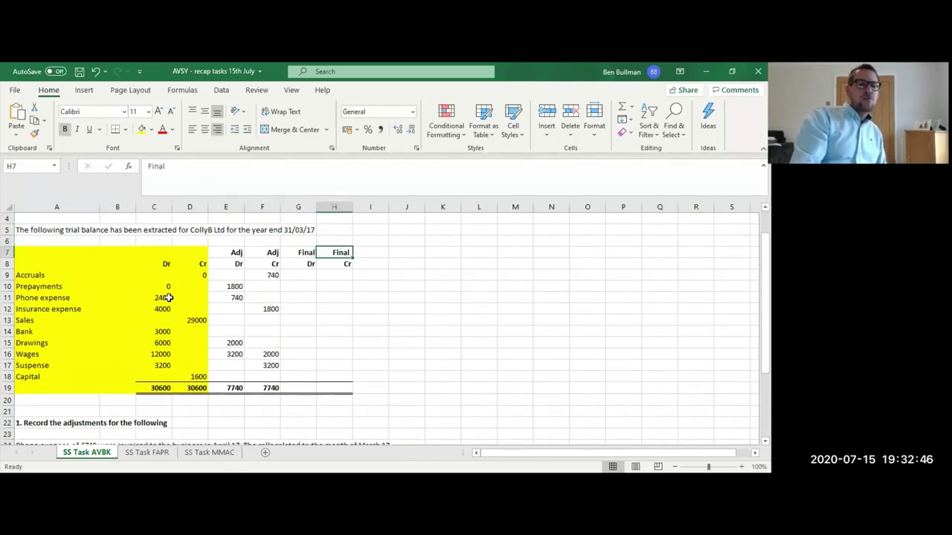
key("Left")
key("Right")
key("Left")
key("Down")
key("Down")
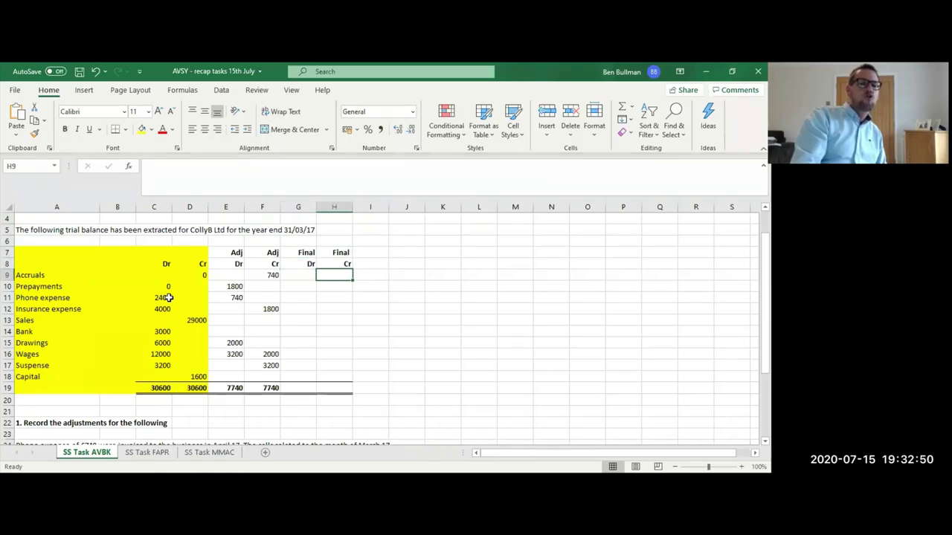
key("Left")
key("Left")
key("Left")
key("Left")
key("Left")
key("Left")
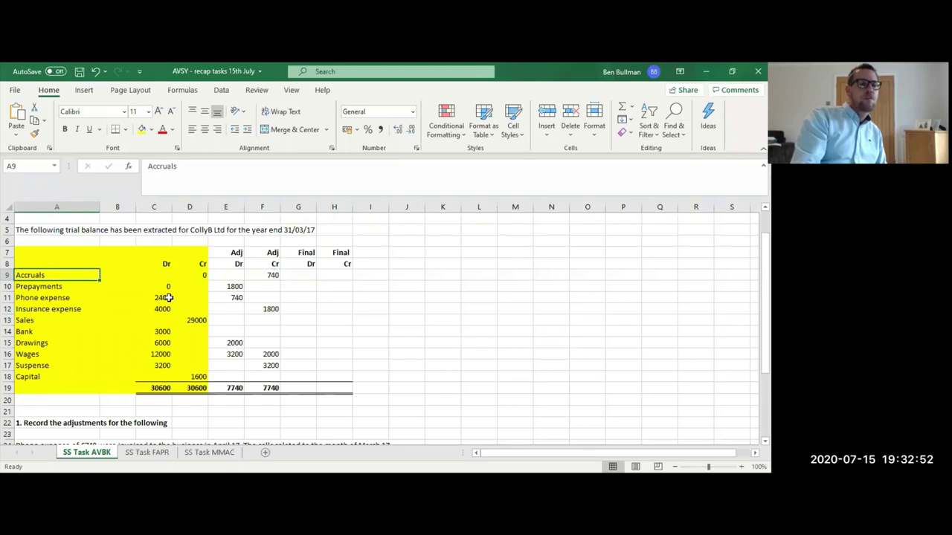
key("Right")
key("Right")
key("Right")
key("Right")
key("Right")
key("Right")
key("Left")
key("Left")
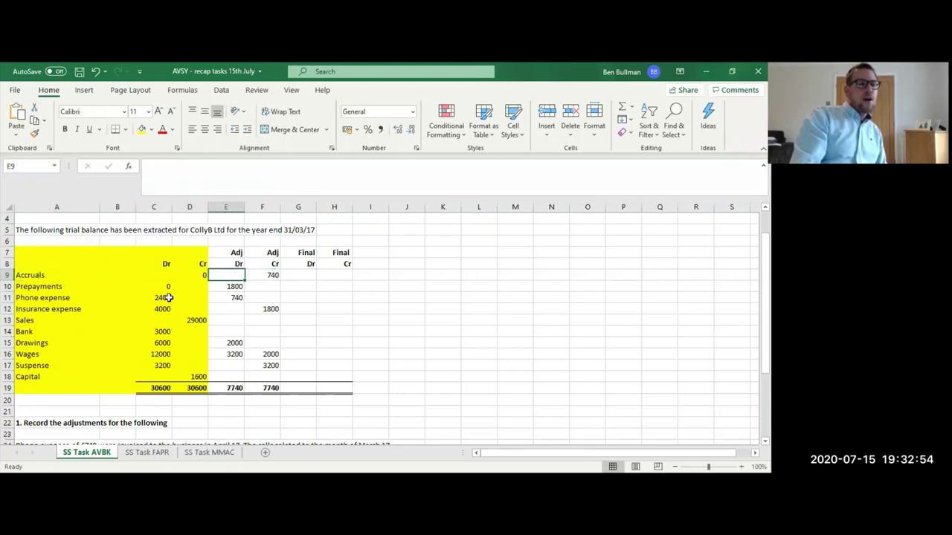
key("Left")
key("Left")
key("Left")
key("Right")
key("Right")
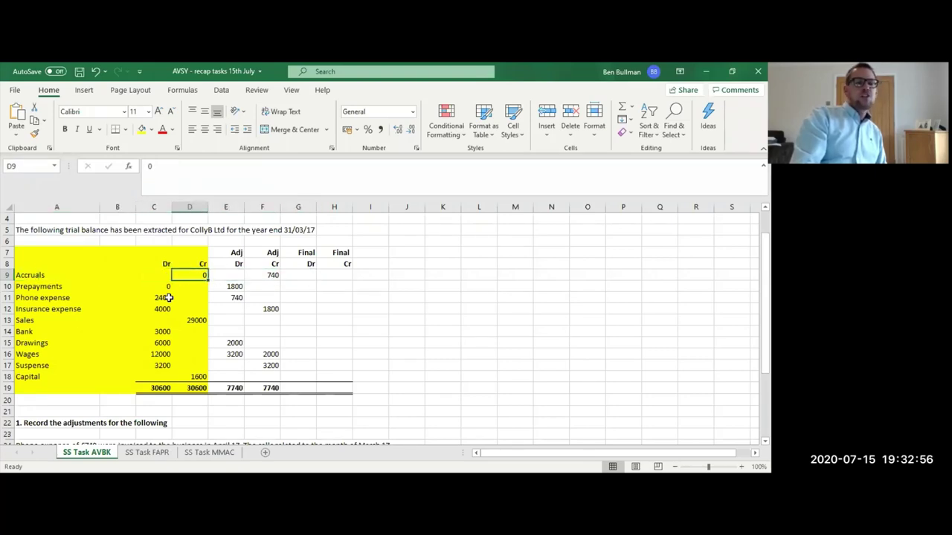
key("Left")
key("Right")
key("Left")
key("Right")
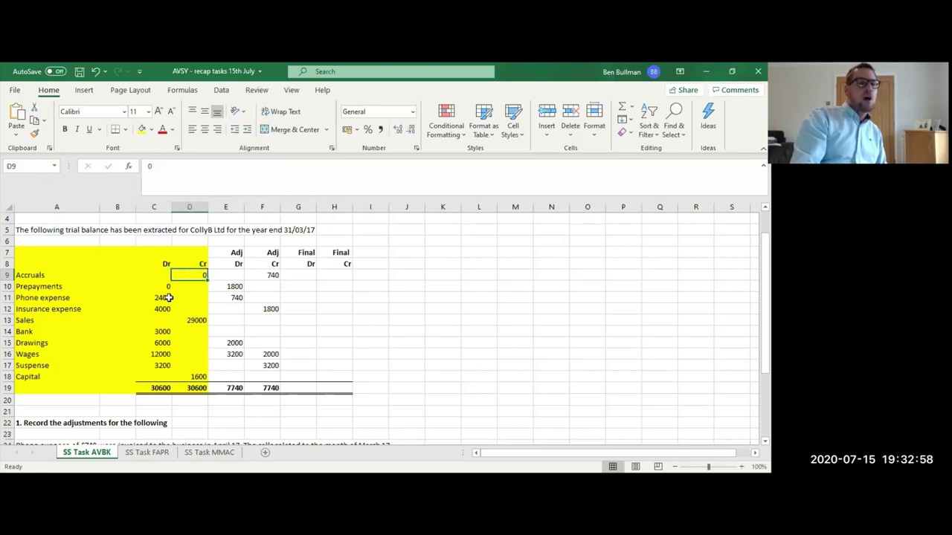
Replace the typed 740 in H9 with the formula =F9 for Accruals Final Cr.
key("Right")
key("Right")
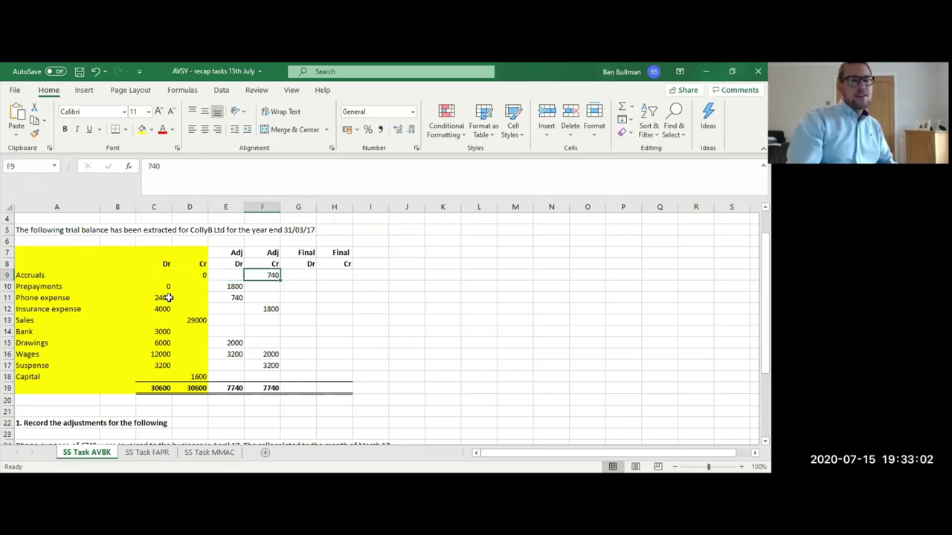
key("Right")
key("Right")
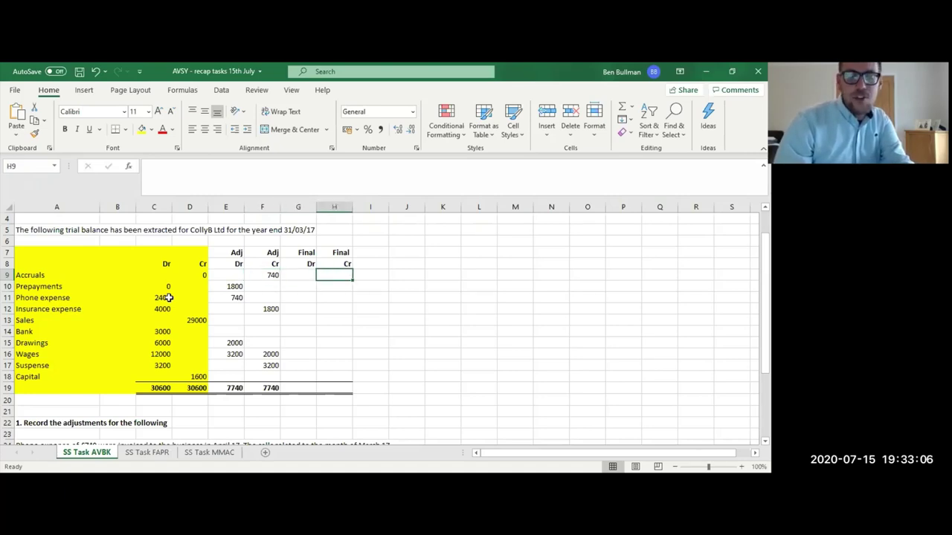
type("740")
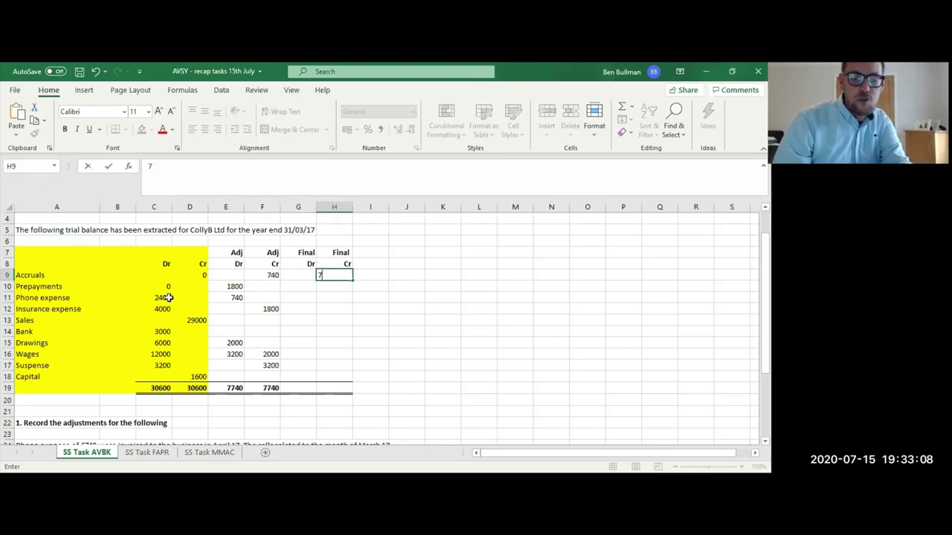
key("BackSpace")
key("BackSpace")
key("BackSpace")
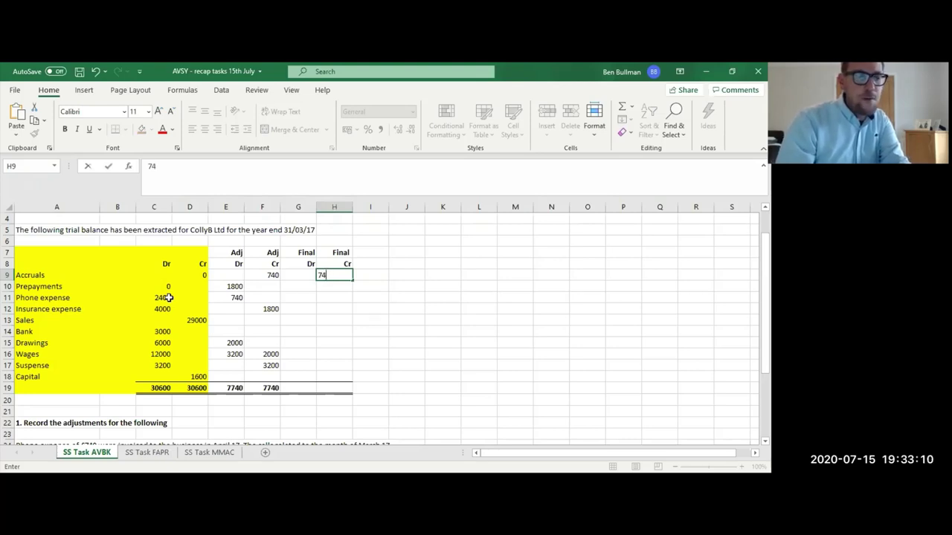
type("=F9")
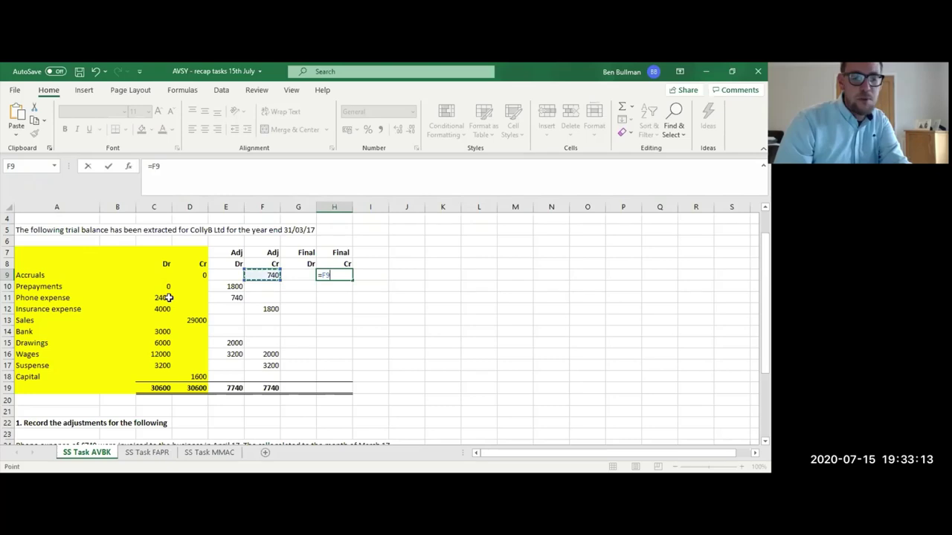
key("Return")
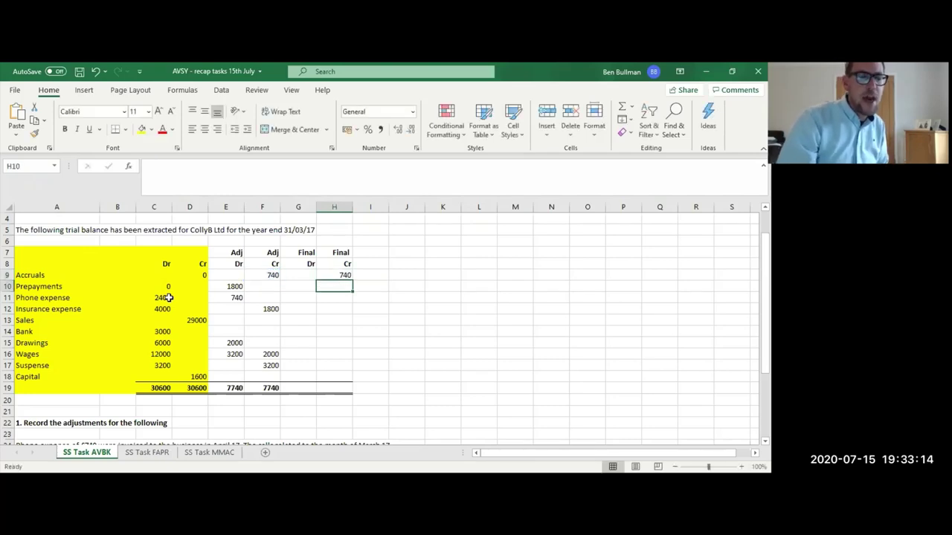
key("Up")
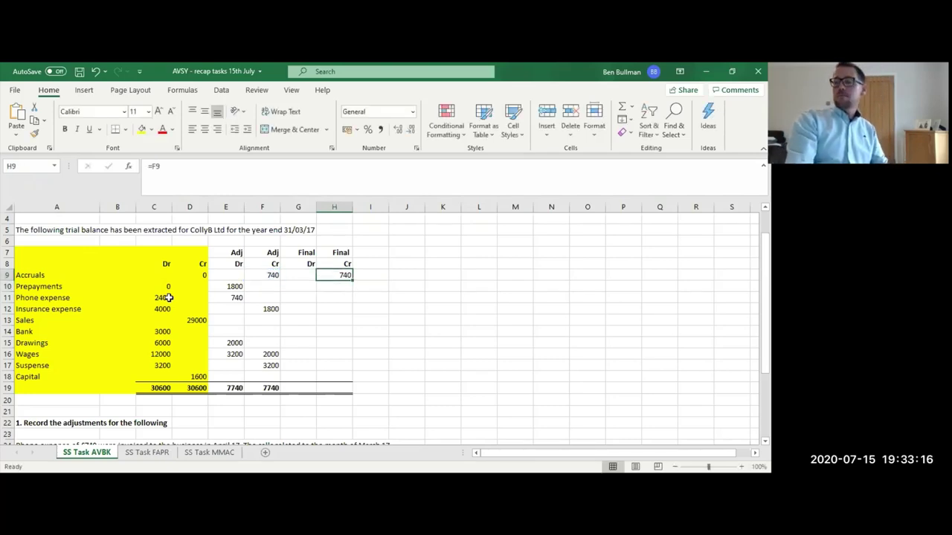
key("Left")
key("Left")
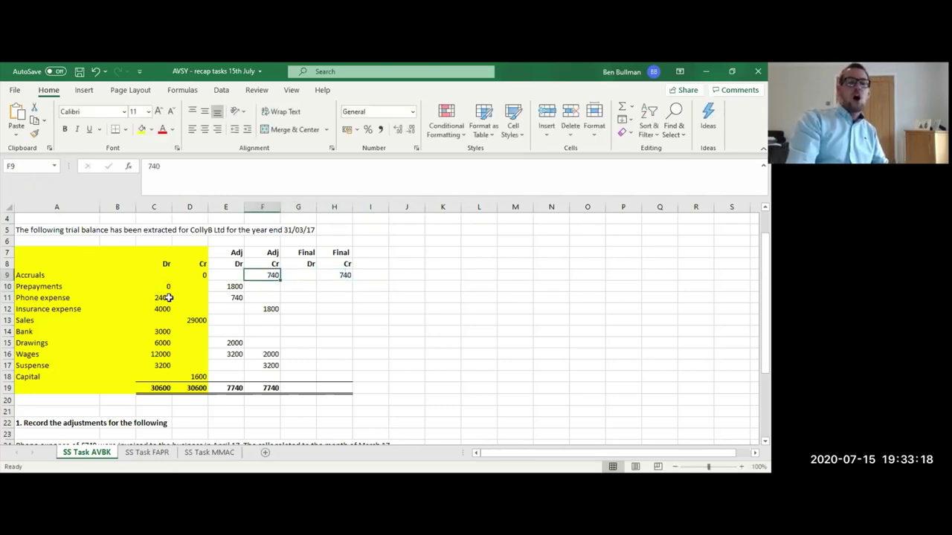
key("Right")
key("Right")
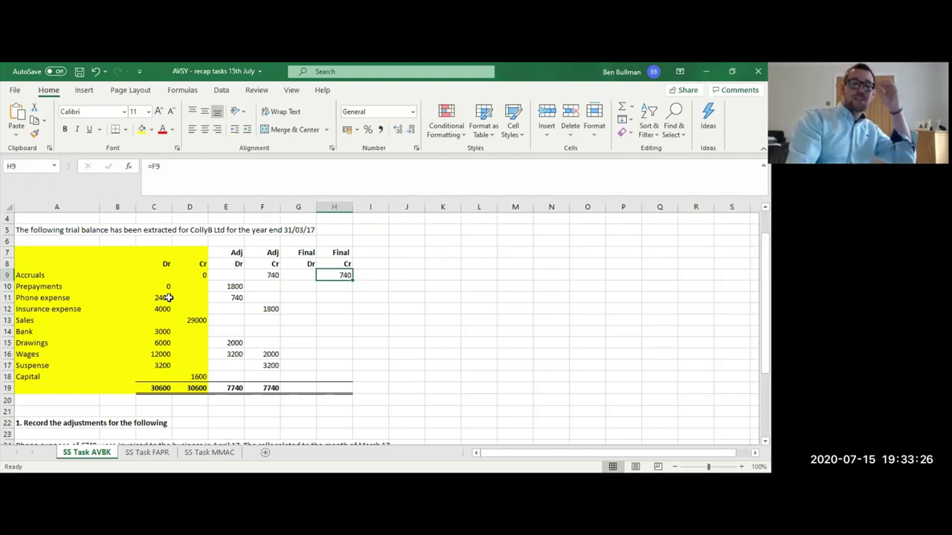
key("Return")
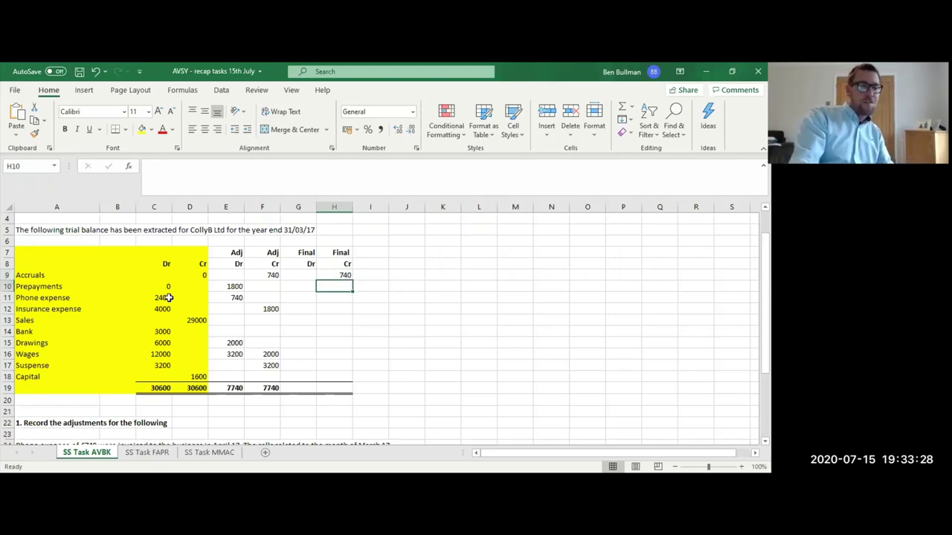
Set Prepayments Final Dr in G10 to =E10, giving 1800.
key("Left")
key("Left")
key("Left")
key("Left")
key("Left")
key("Left")
key("Left")
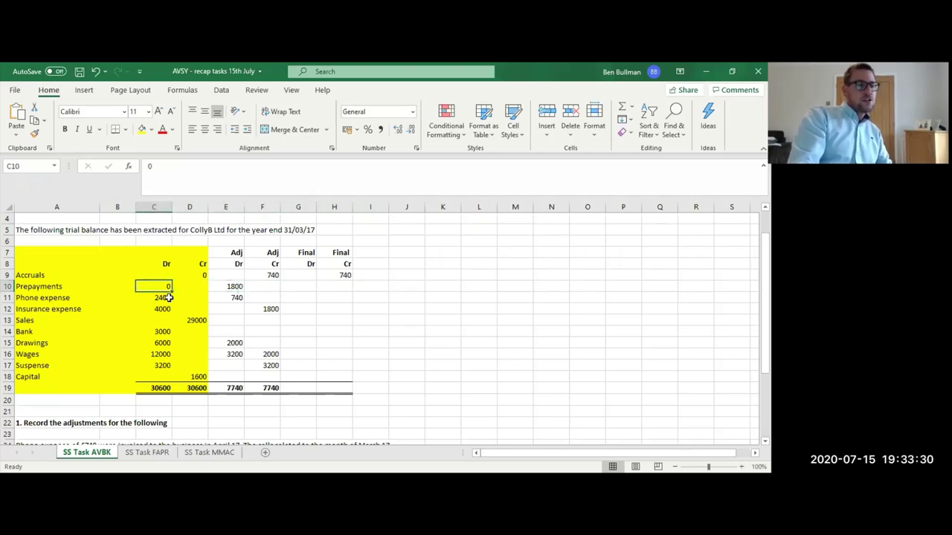
key("Right")
key("Right")
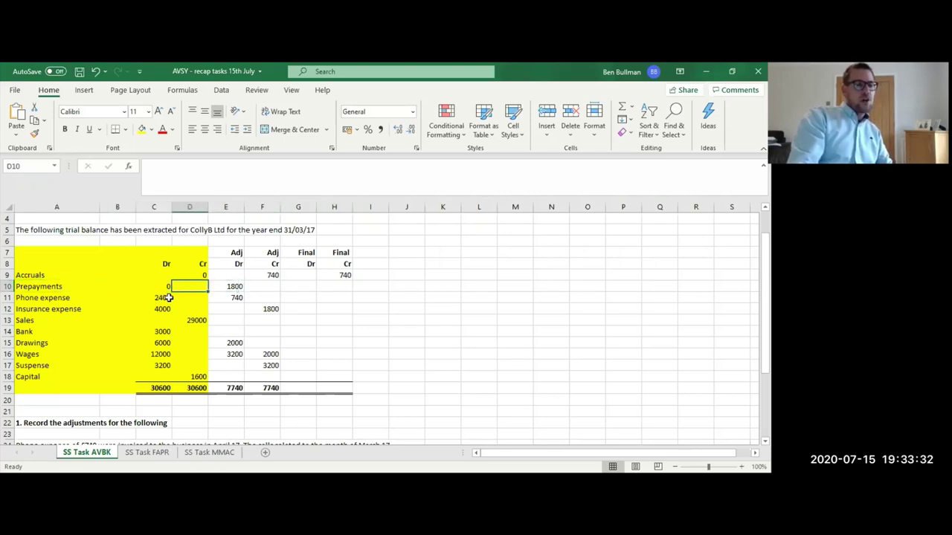
key("Right")
key("Right")
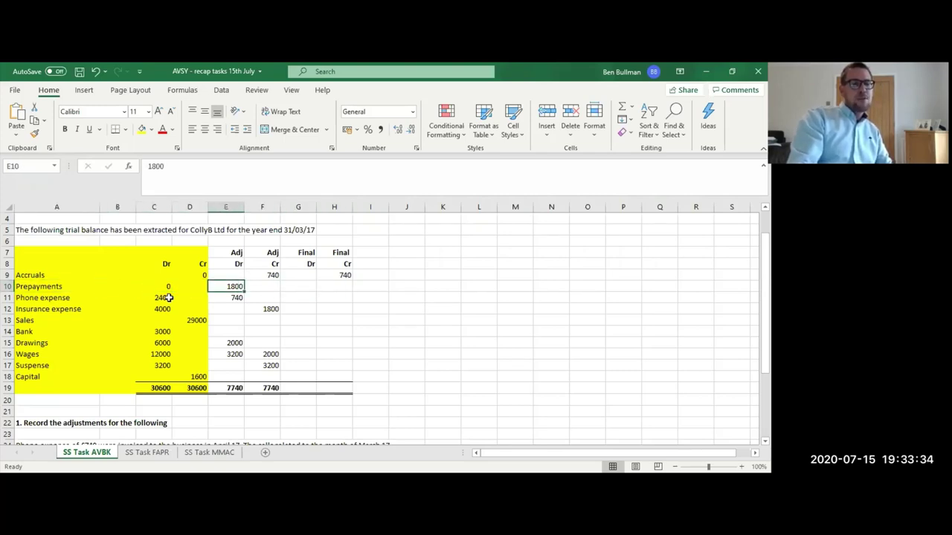
key("Right")
key("Right")
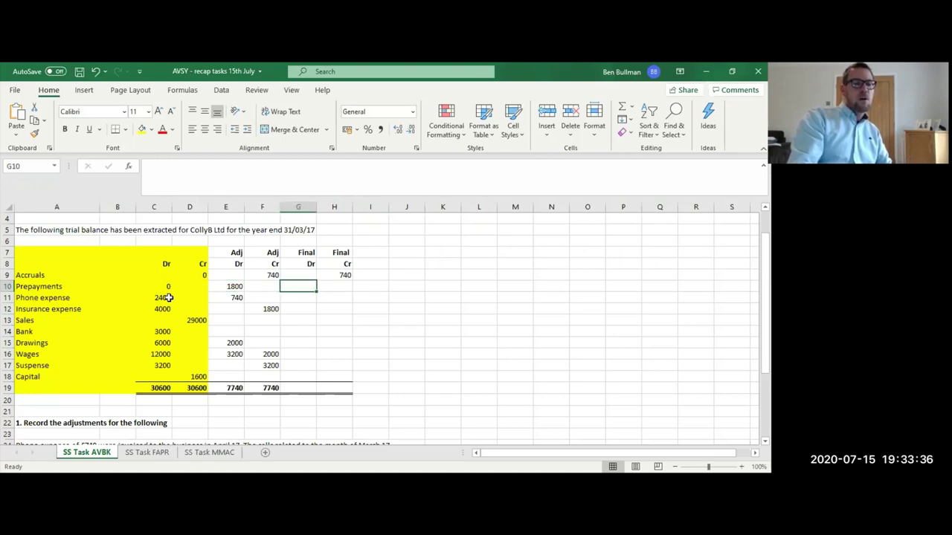
type("=")
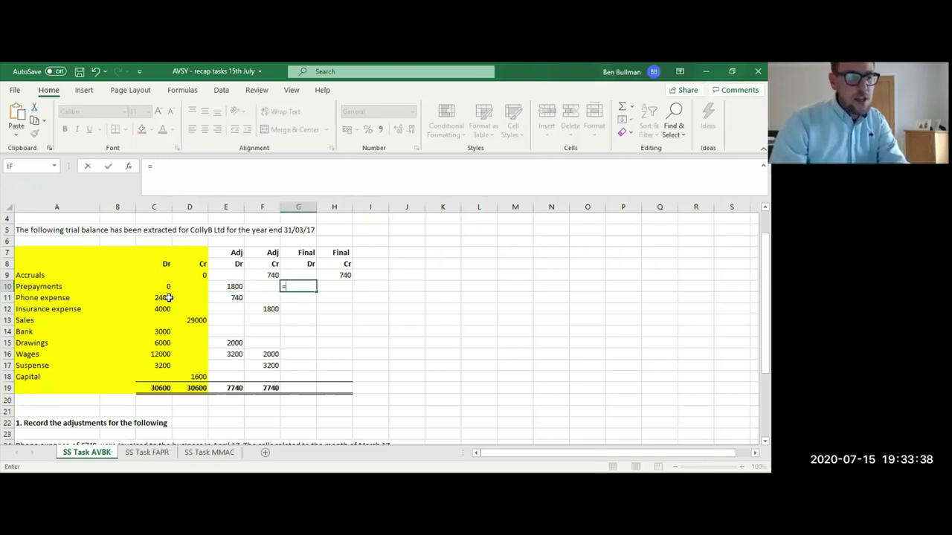
key("Left")
key("Left")
key("Return")
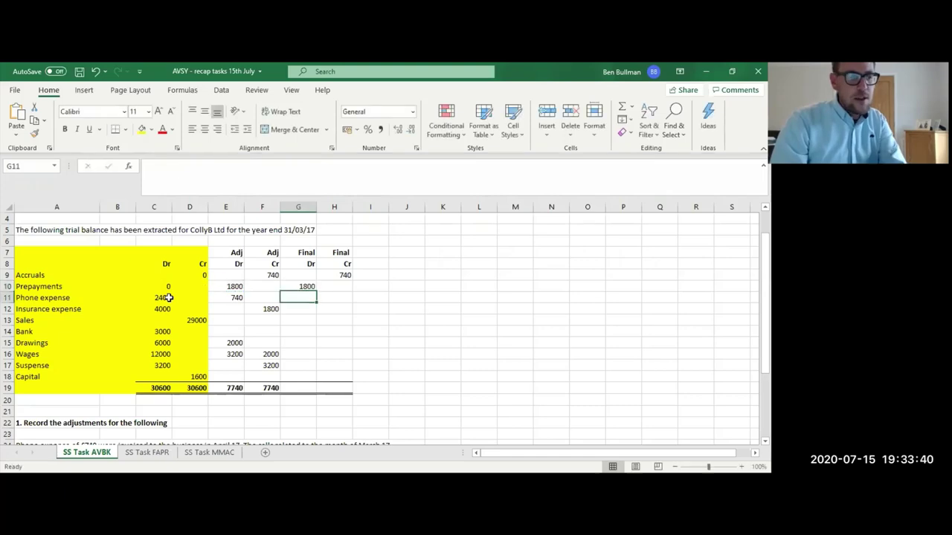
key("Up")
key("Down")
key("Up")
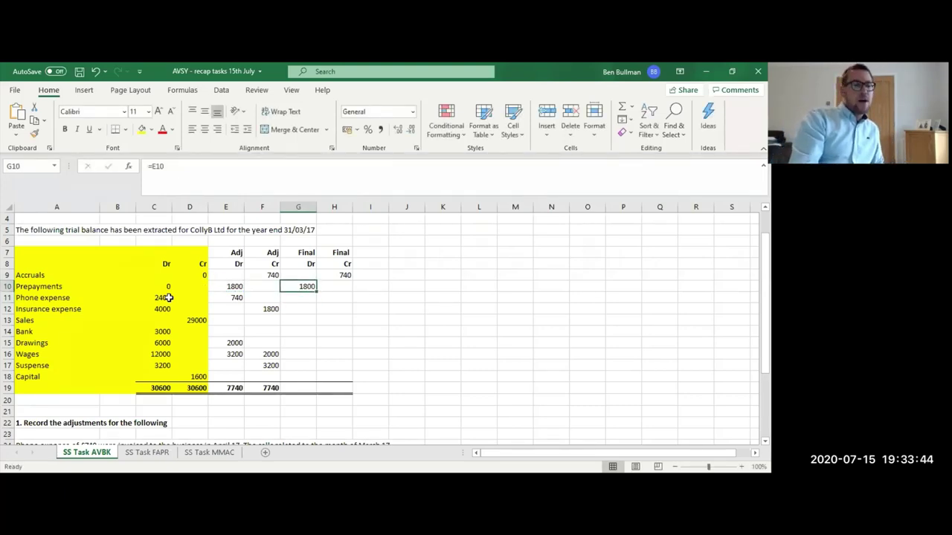
Set Phone expense Final Dr in G11 to =C11+E11, giving 3140.
key("Down")
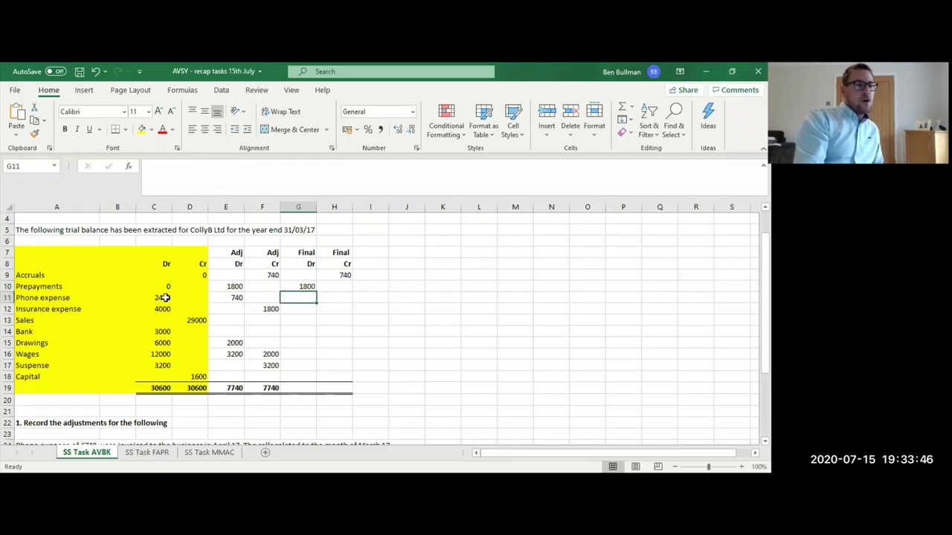
key("Left")
key("Left")
key("Left")
key("Left")
key("Left")
key("Left")
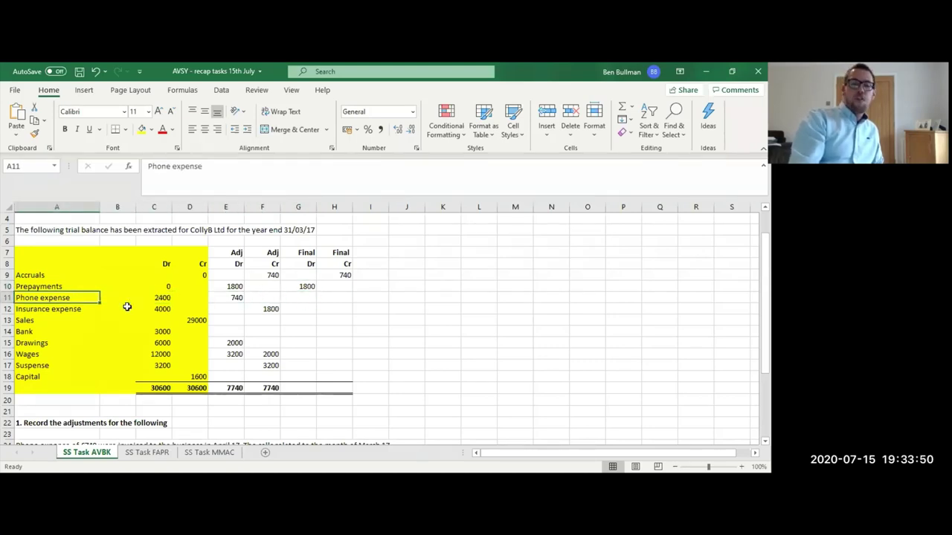
key("Right")
key("Right")
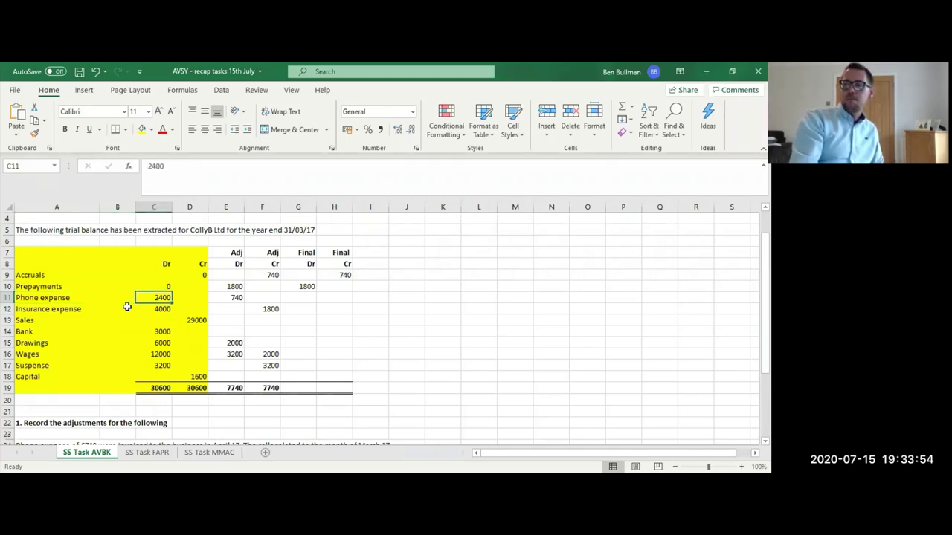
key("Right")
key("Right")
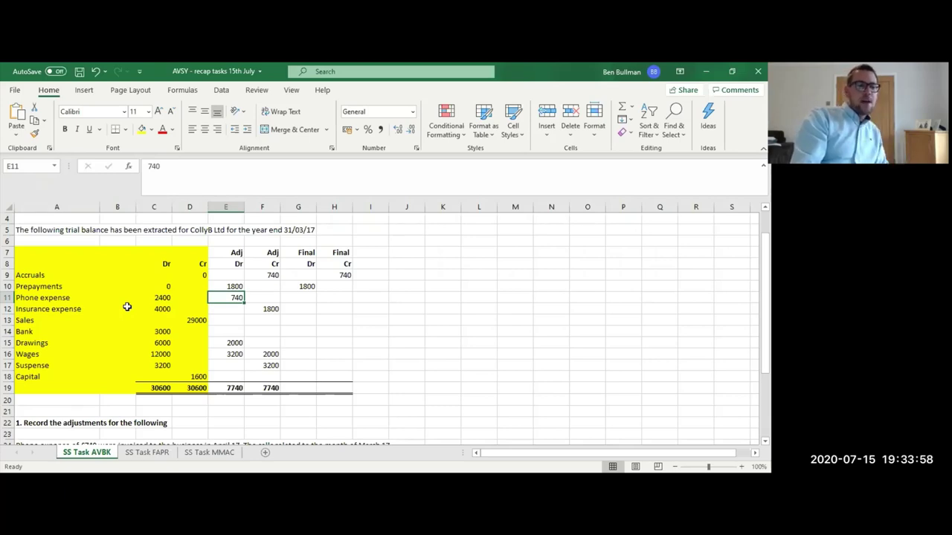
key("Right")
key("Right")
type("=")
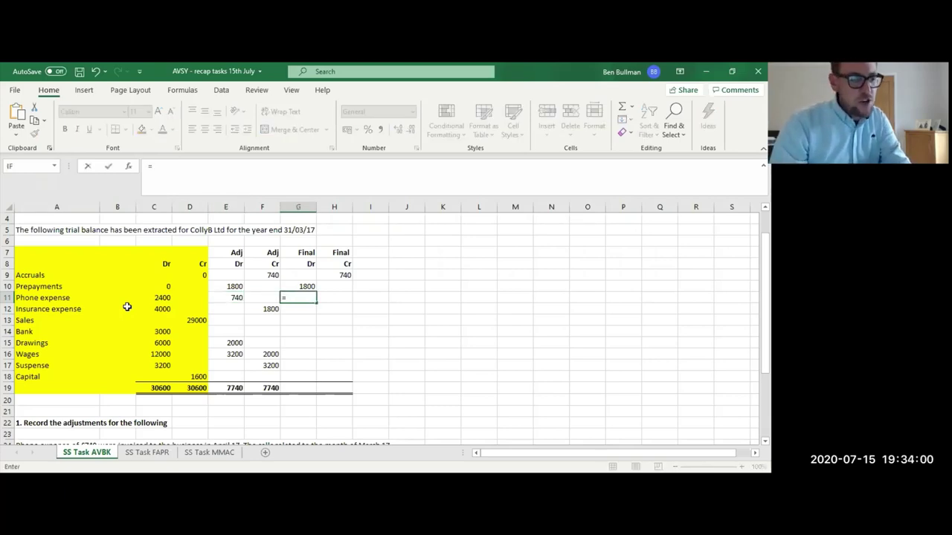
key("Left")
key("Left")
key("Left")
key("Left")
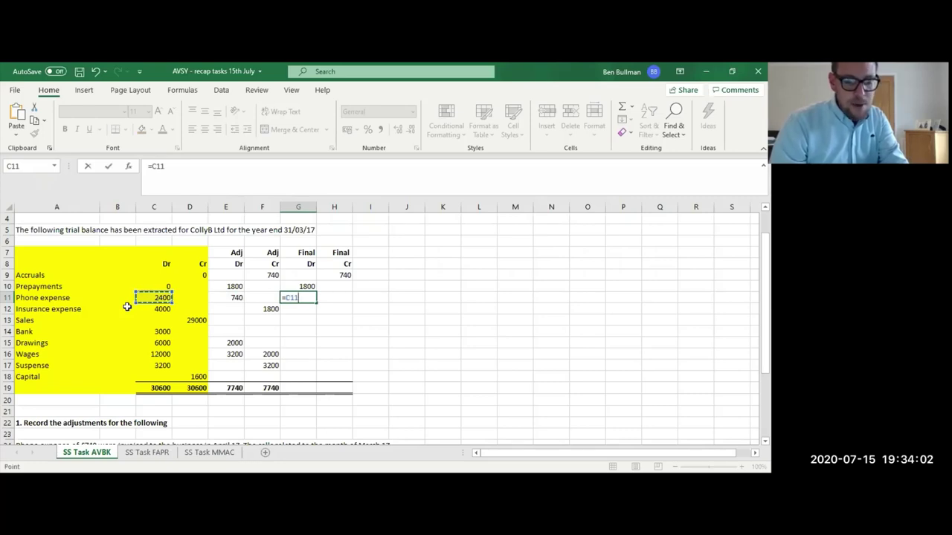
type("+")
key("Left")
key("Left")
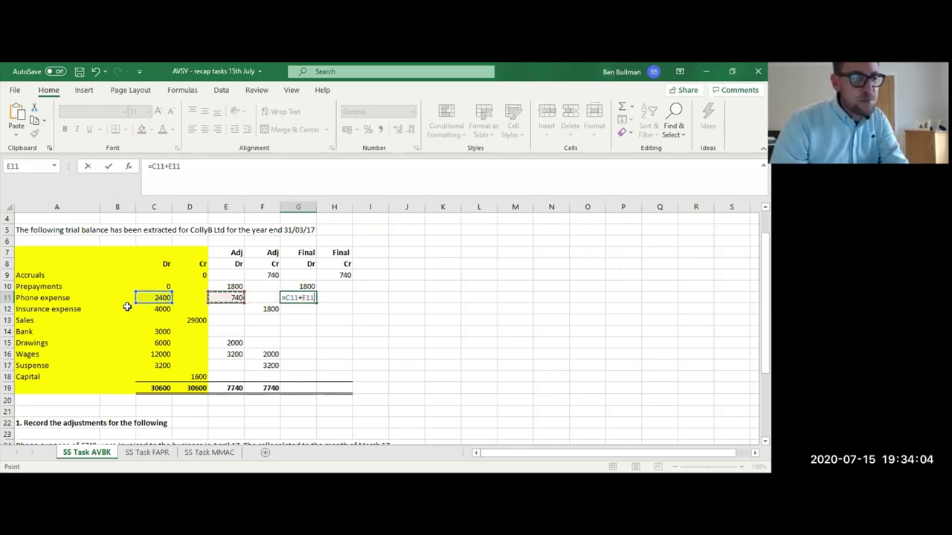
key("Return")
key("Up")
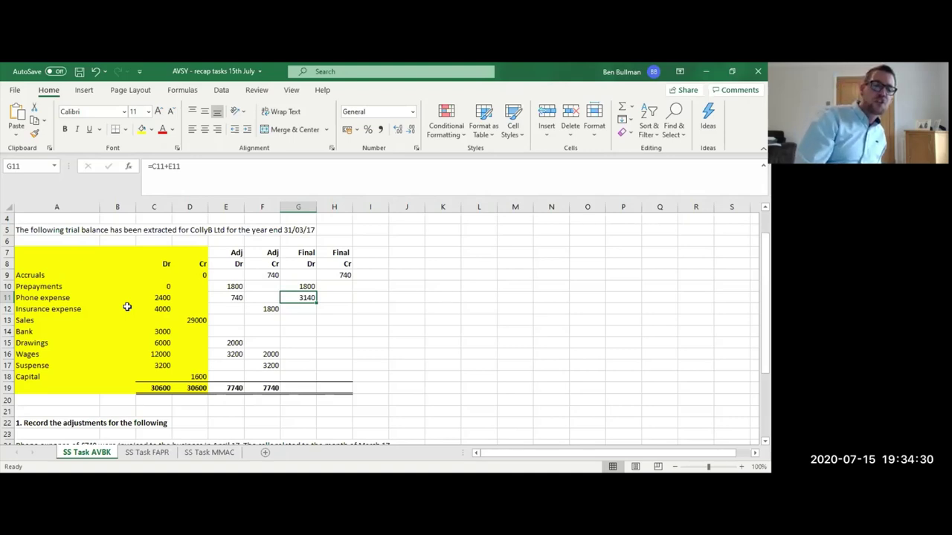
Set Insurance expense Final Dr in G12 to =C12-F12, giving 2200.
key("Down")
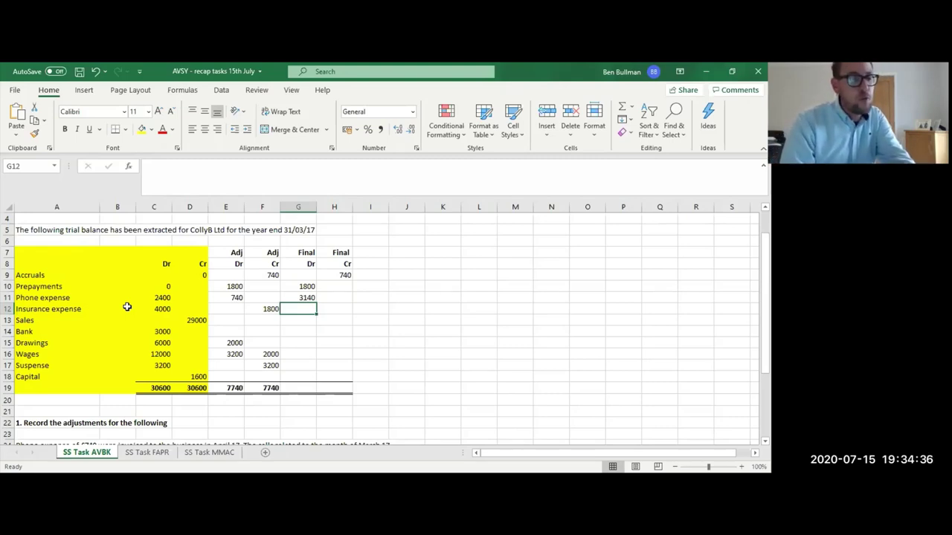
key("Left")
key("Left")
key("Left")
key("Left")
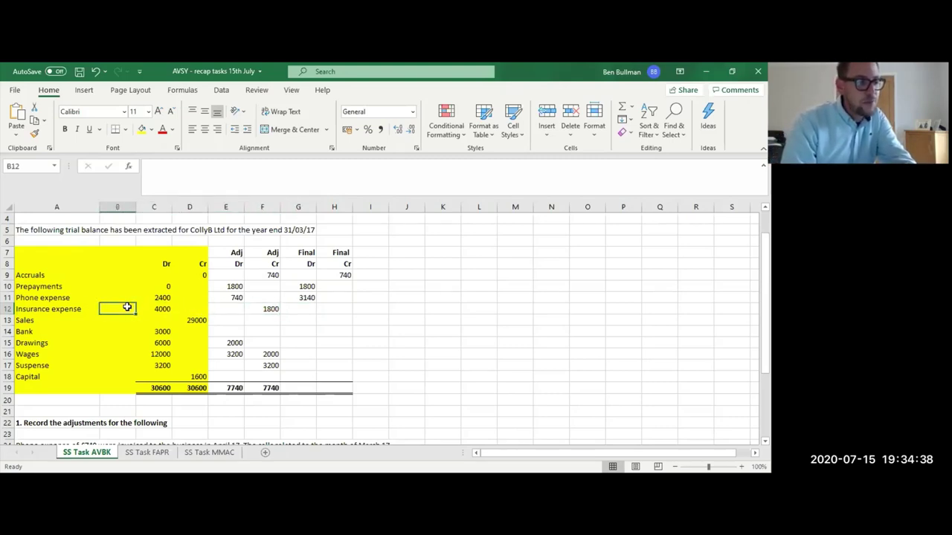
key("Right")
key("Right")
key("Right")
key("Right")
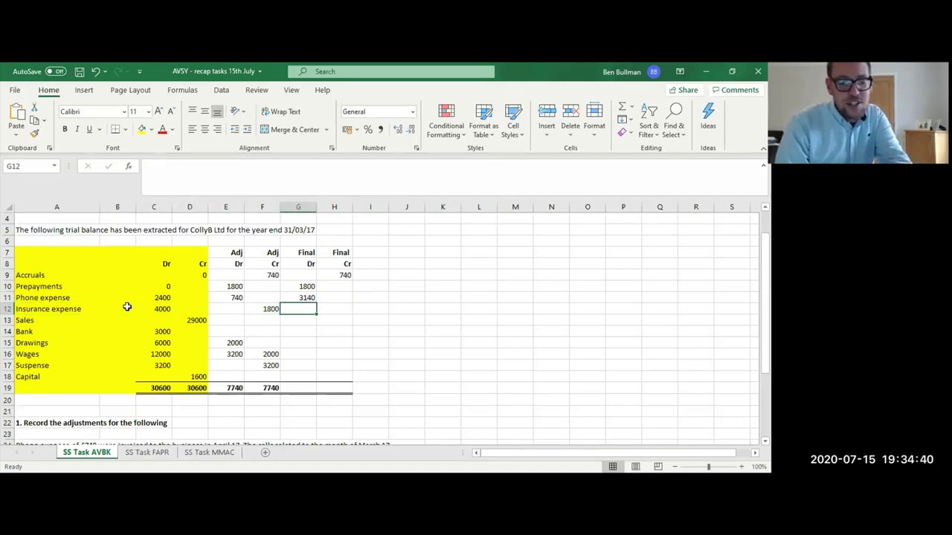
type("=")
key("Left")
key("Left")
key("Left")
key("Left")
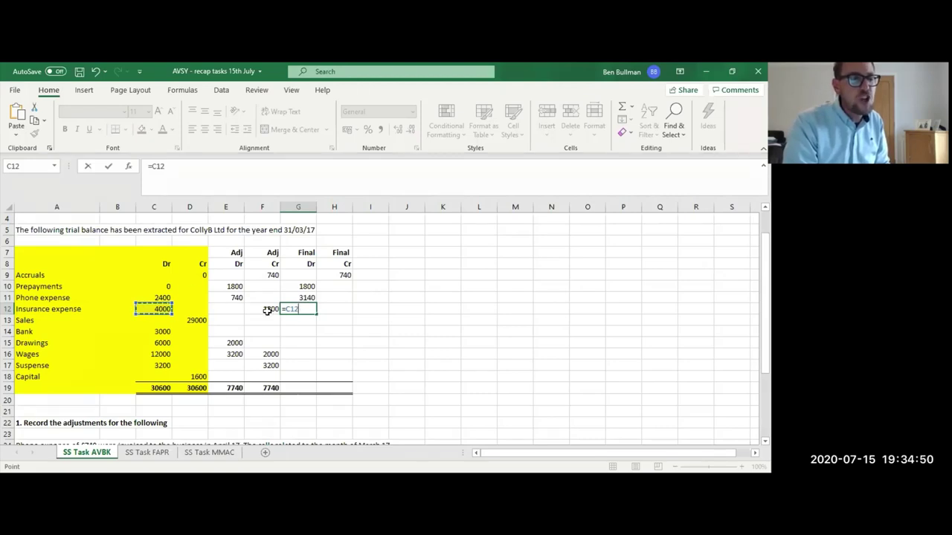
left_click(190, 172)
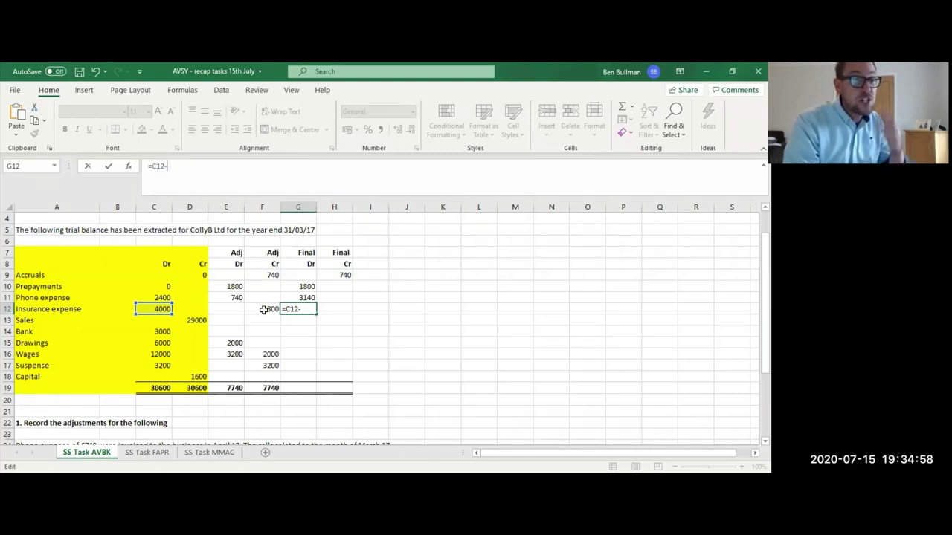
left_click(264, 310)
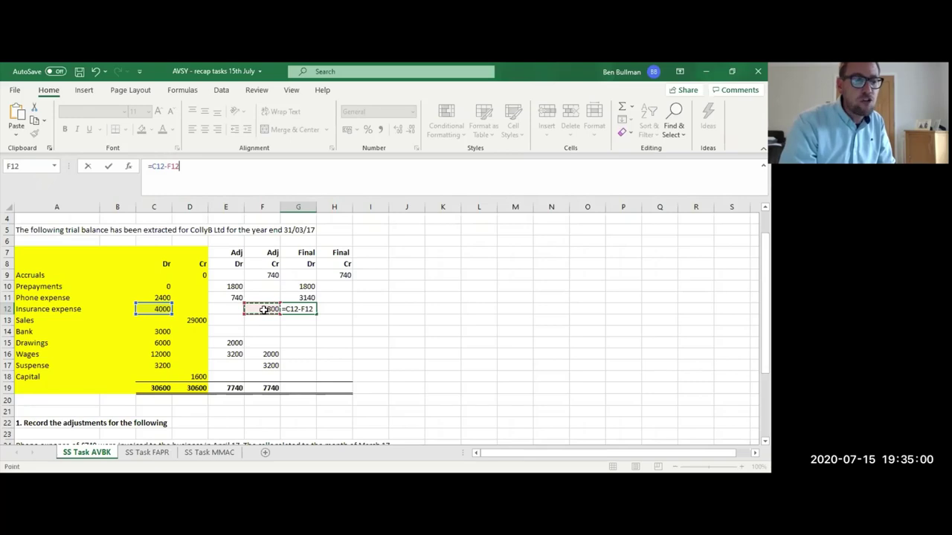
key("Return")
key("Up")
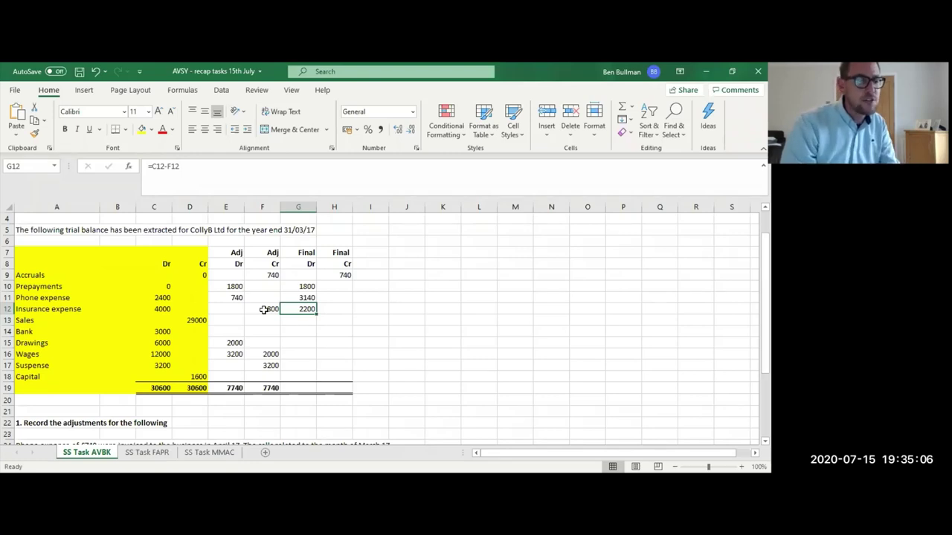
key("Return")
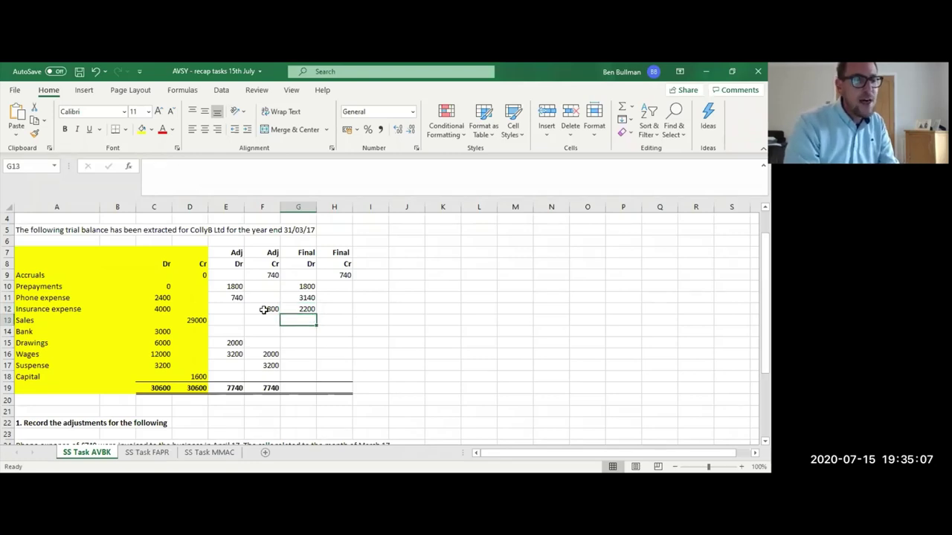
left_click(307, 310)
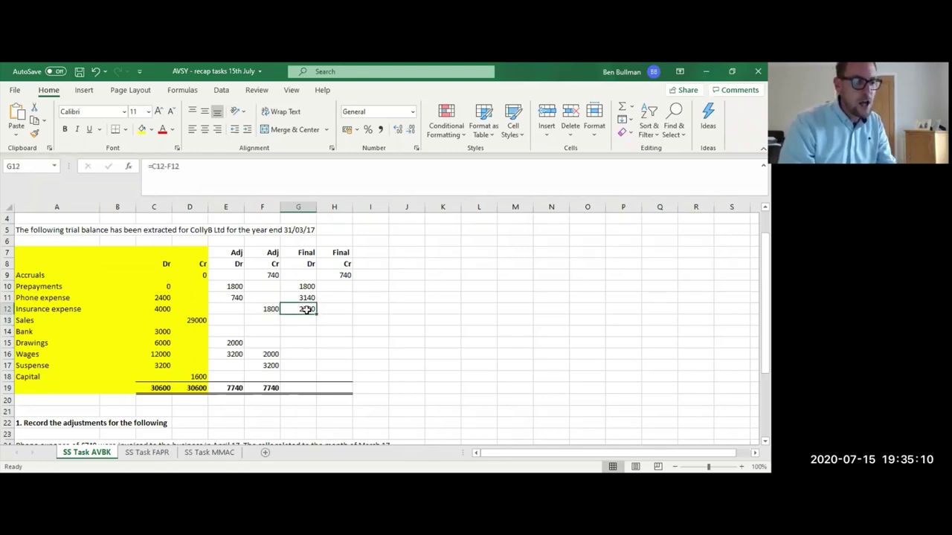
key("Return")
Enter =D13 for Sales Final Cr (29000) and =C14 for Bank Final Dr (3000).
key("Right")
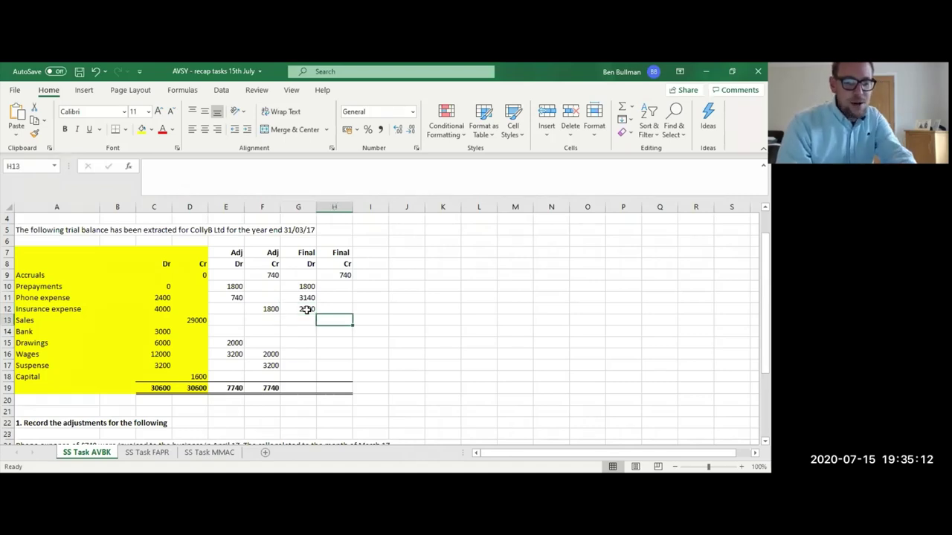
type("=")
key("Left")
key("Left")
key("Left")
key("Left")
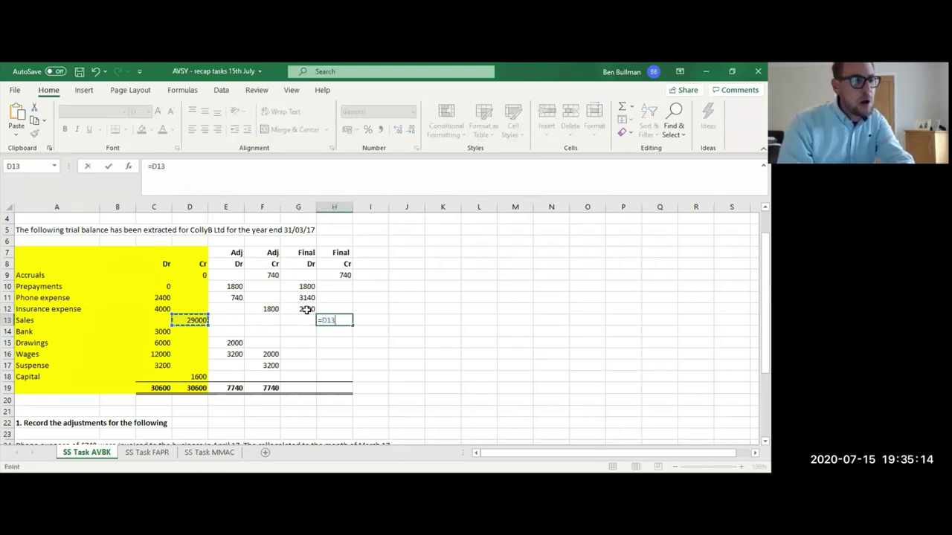
key("Return")
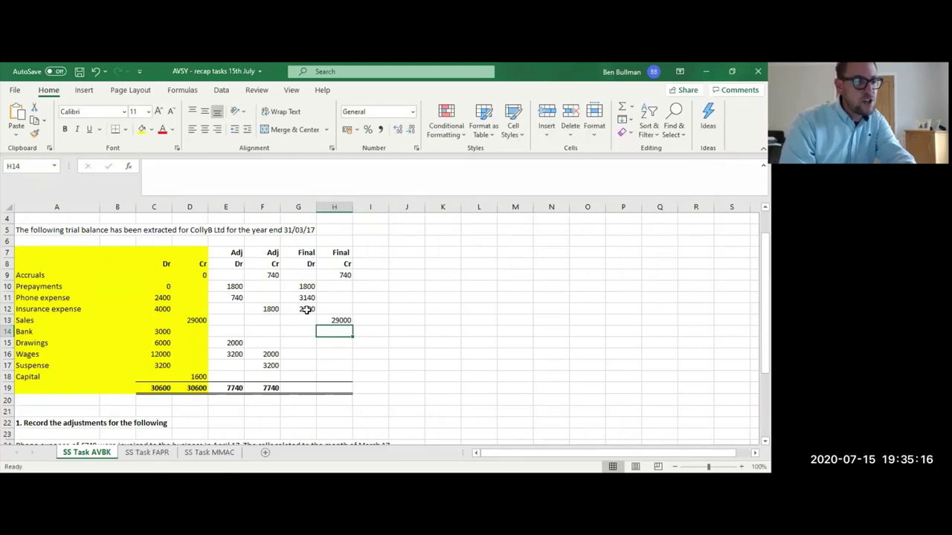
key("Left")
type("=")
key("Left")
key("Left")
key("Left")
key("Left")
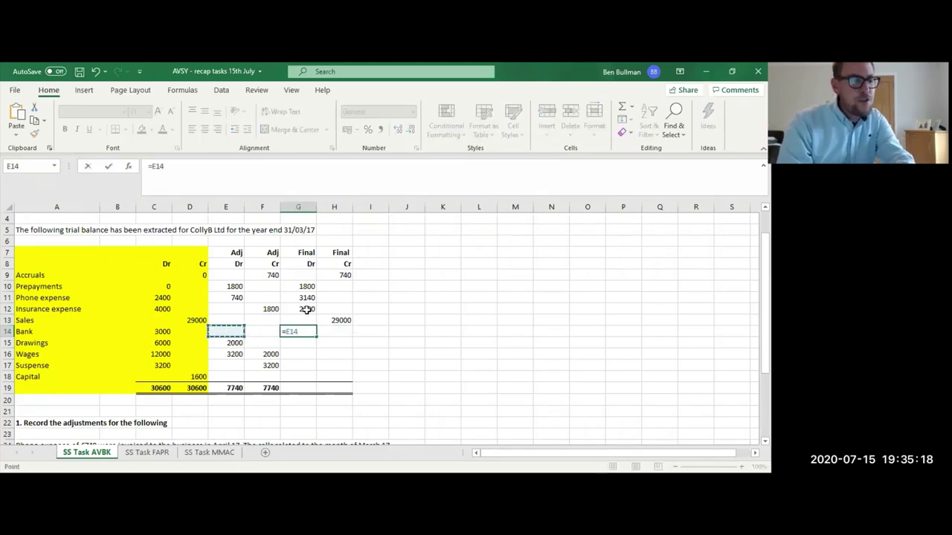
key("Return")
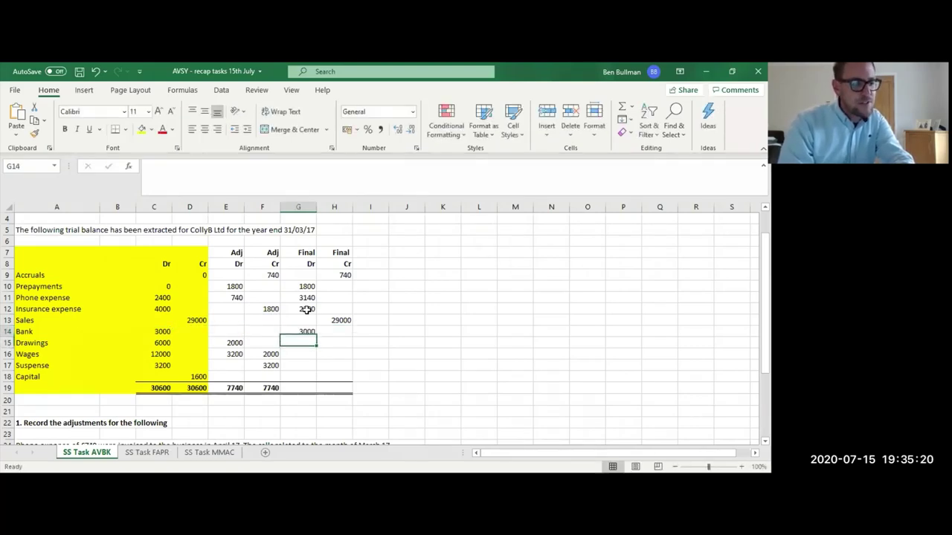
Enter =C15+E15 in G15 for Drawings' final debit of 8000.
type("=")
key("Up")
key("Escape")
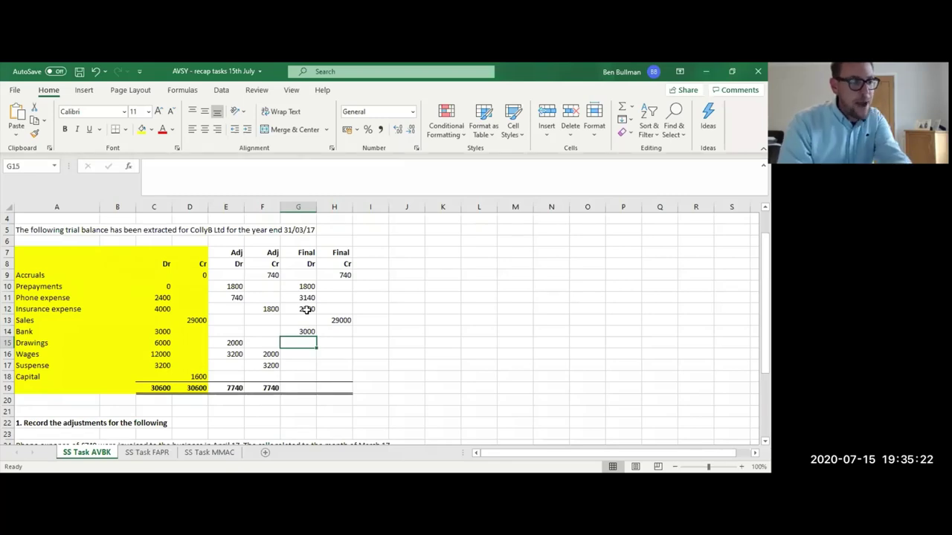
type("=")
key("Left")
key("Left")
key("Left")
key("Left")
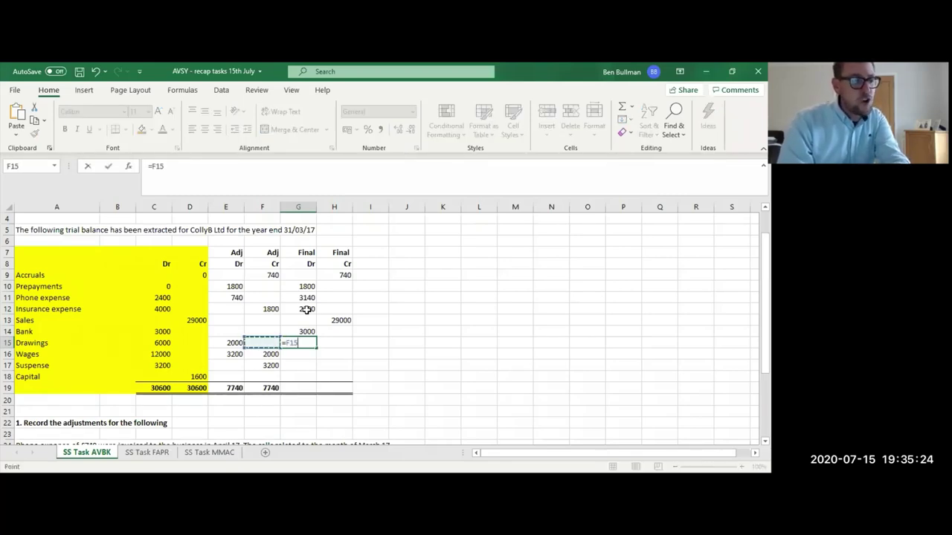
type("+")
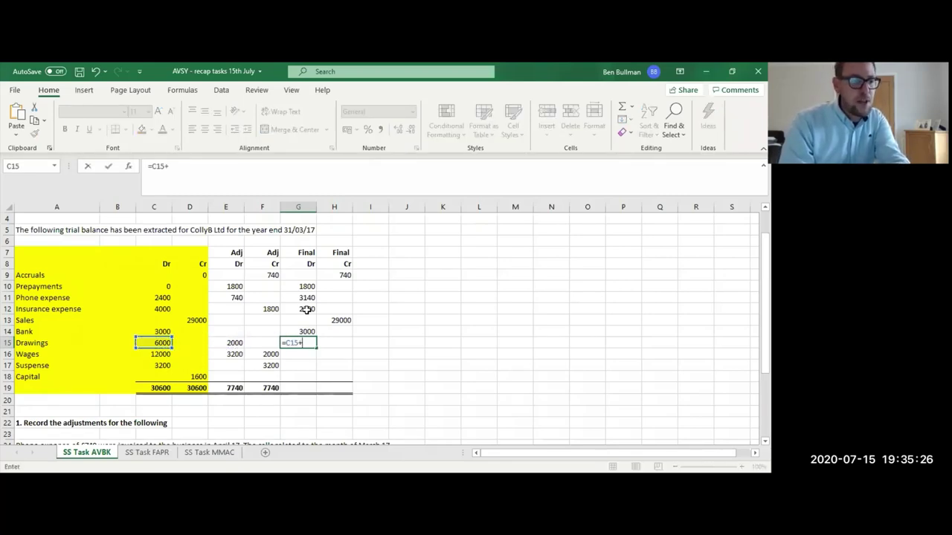
key("Left")
key("Left")
key("Left")
key("Right")
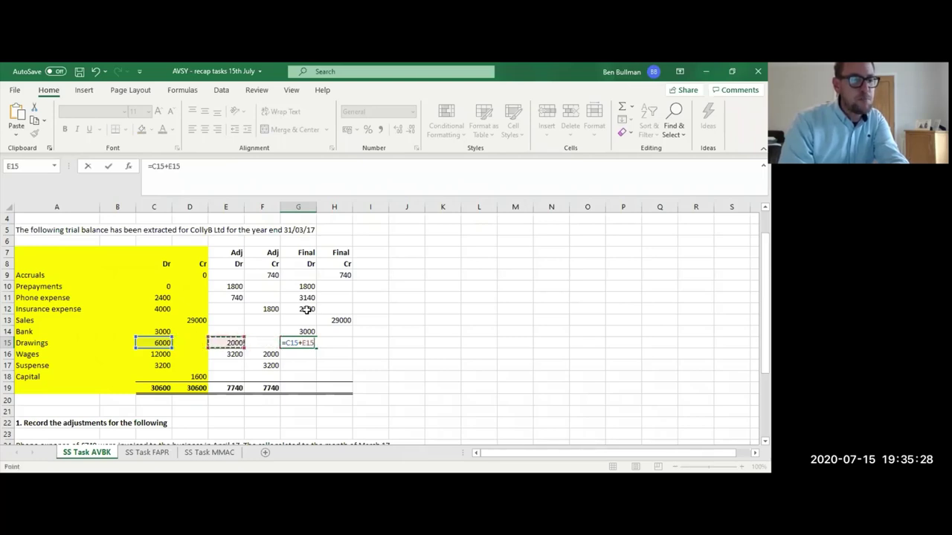
key("Return")
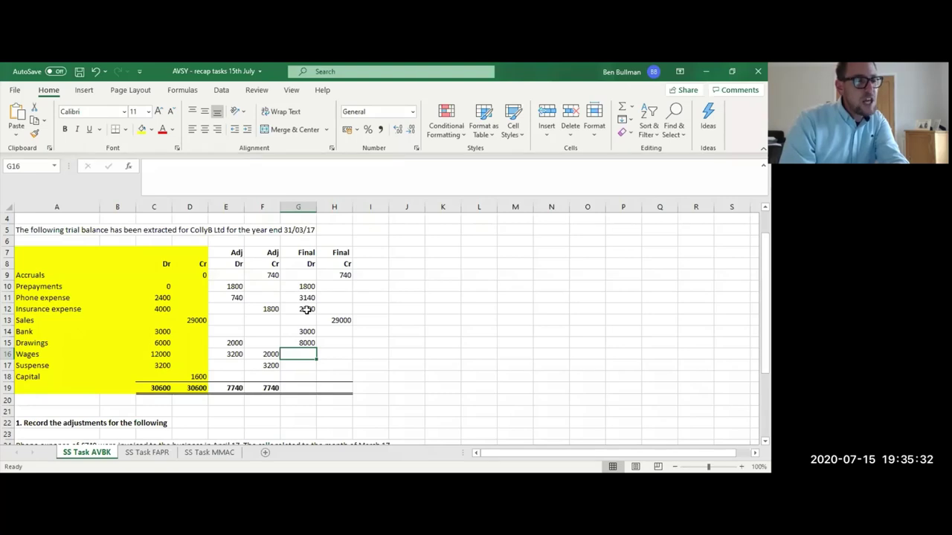
Enter =C16+E16-F16 in G16 for Wages' final debit of 13200.
type("=")
key("Left")
key("Left")
key("Left")
key("Left")
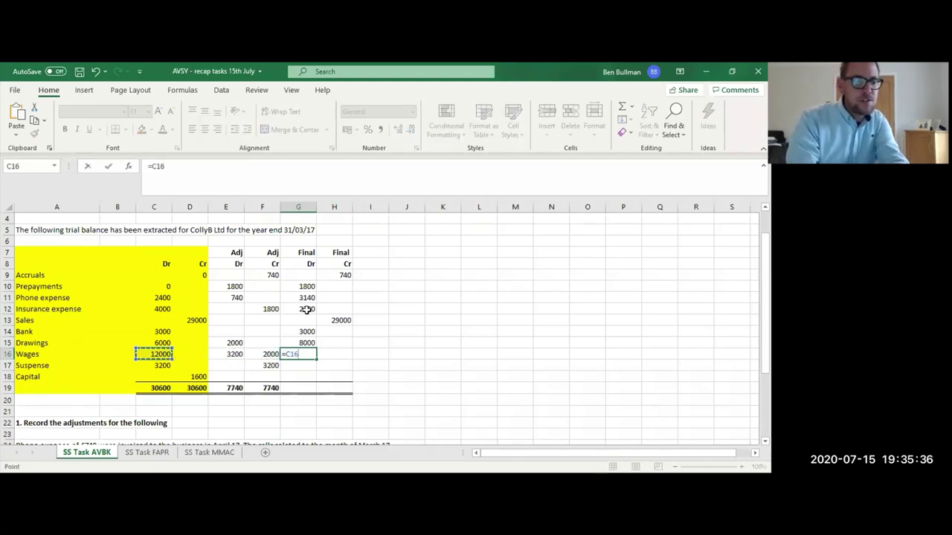
type("+")
key("Left")
key("Left")
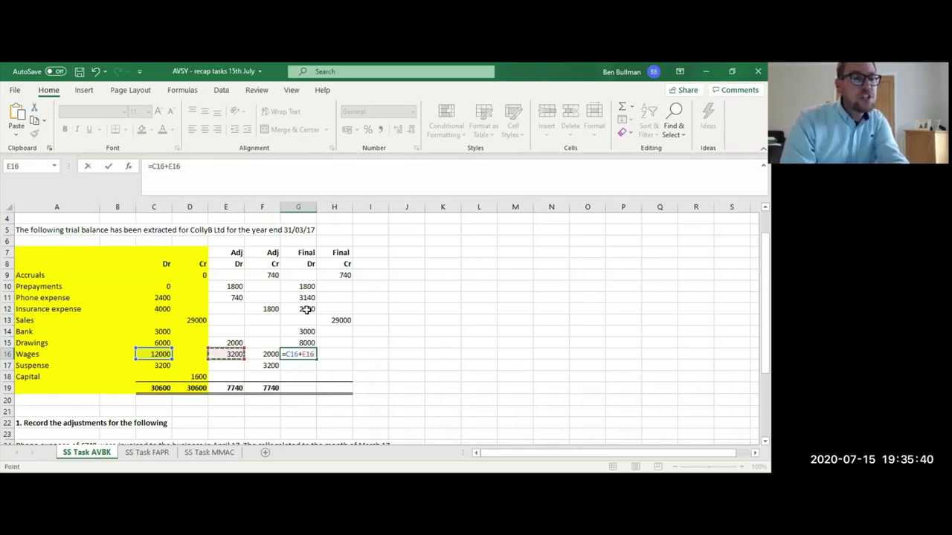
type("-")
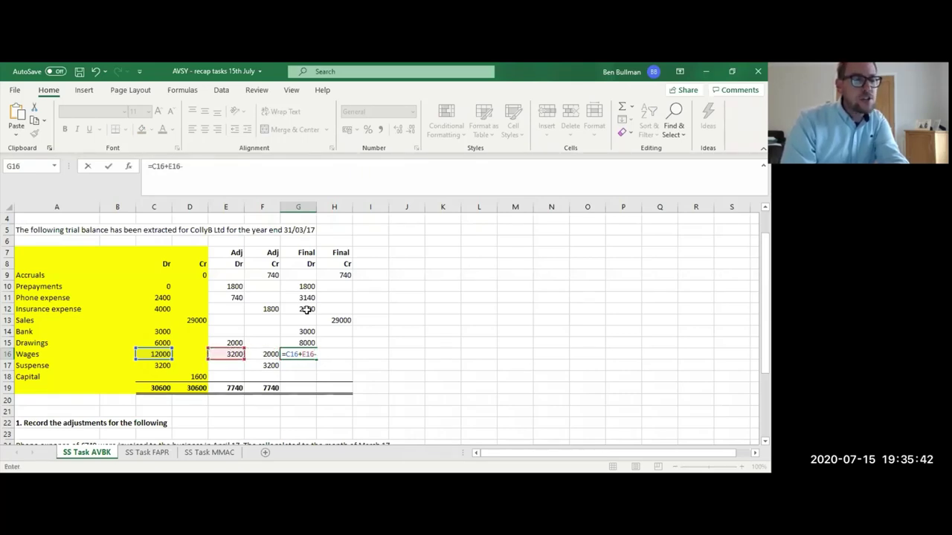
key("Left")
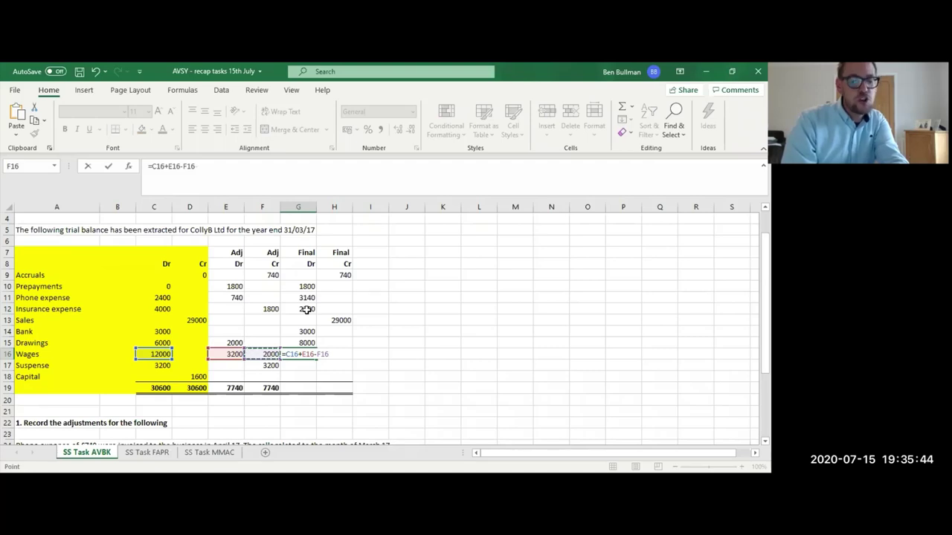
key("Return")
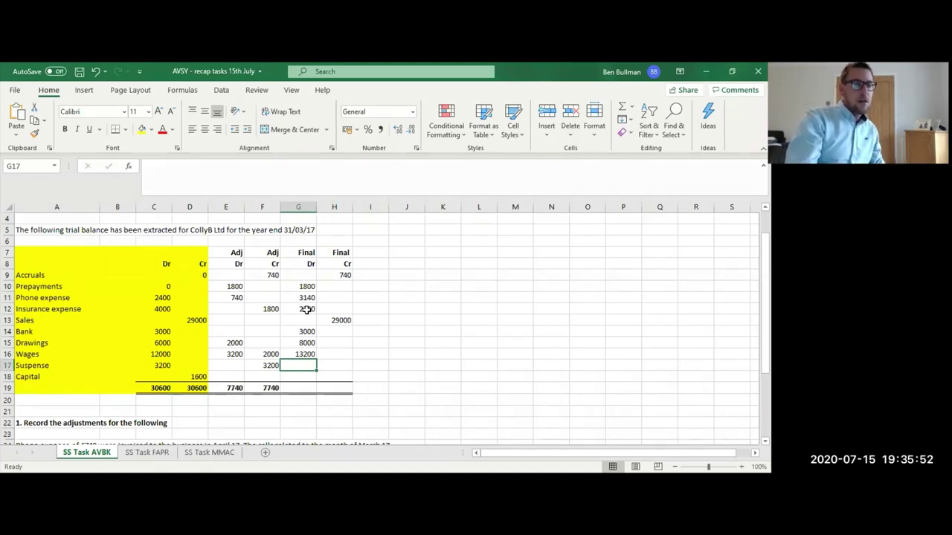
Enter =C17-F17 in G17 so the Suspense balance clears to 0.
type("=")
key("Left")
key("Left")
key("Left")
key("Left")
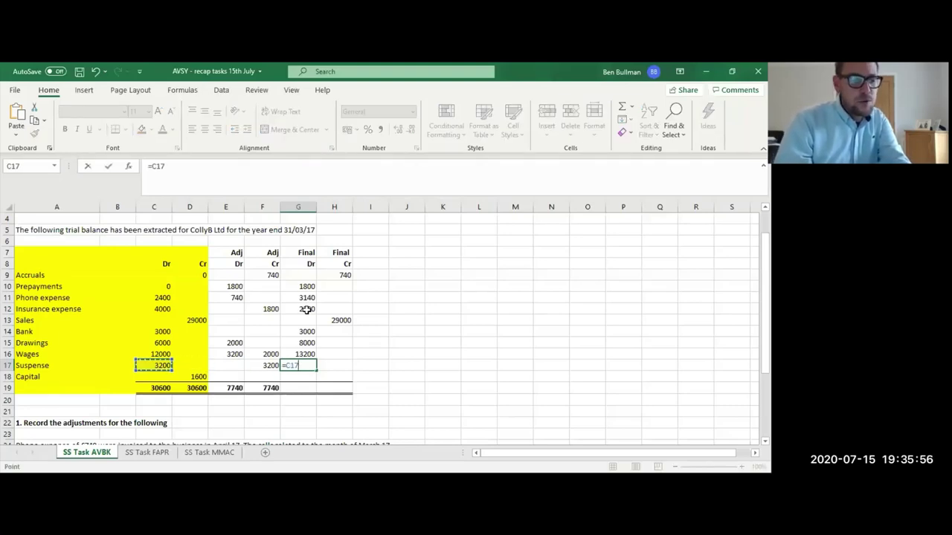
type("-")
key("Left")
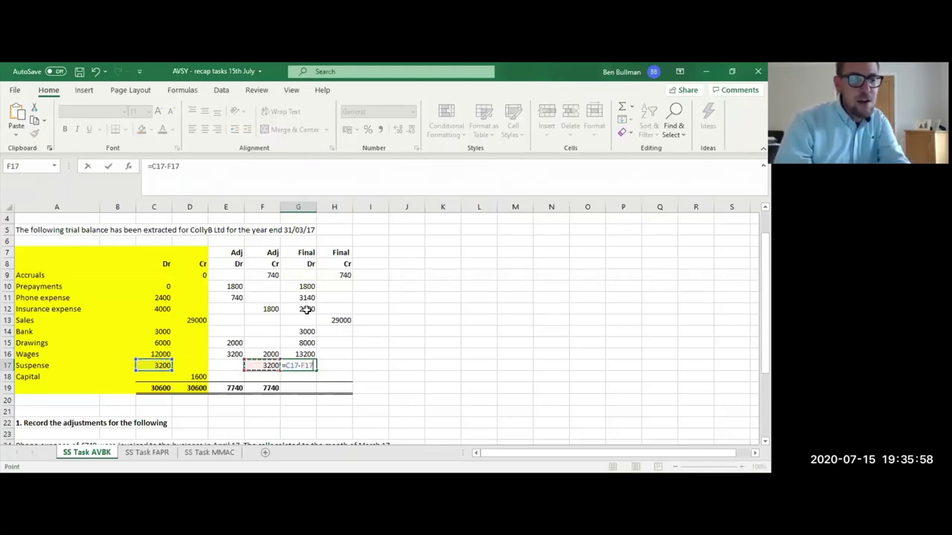
key("Return")
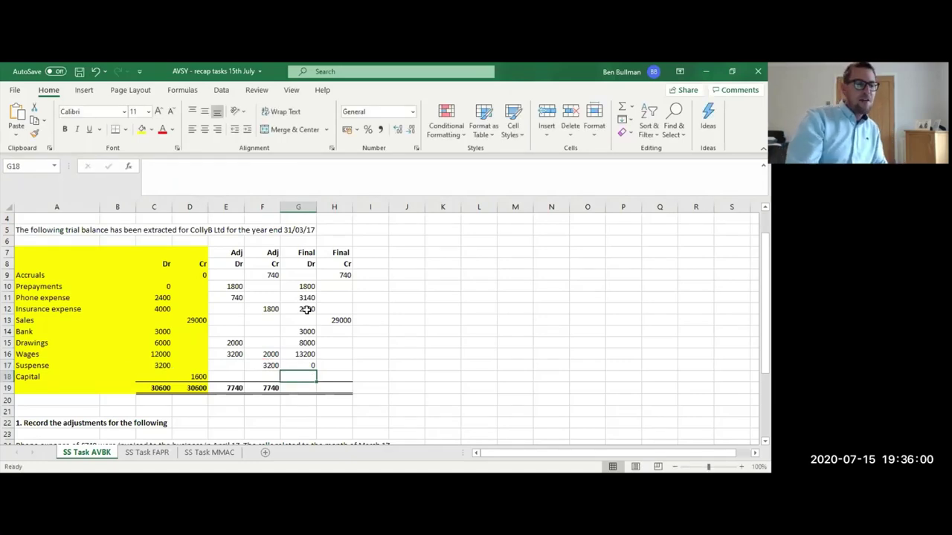
Enter =D18 in H18 for Capital's final credit of 1600.
key("Right")
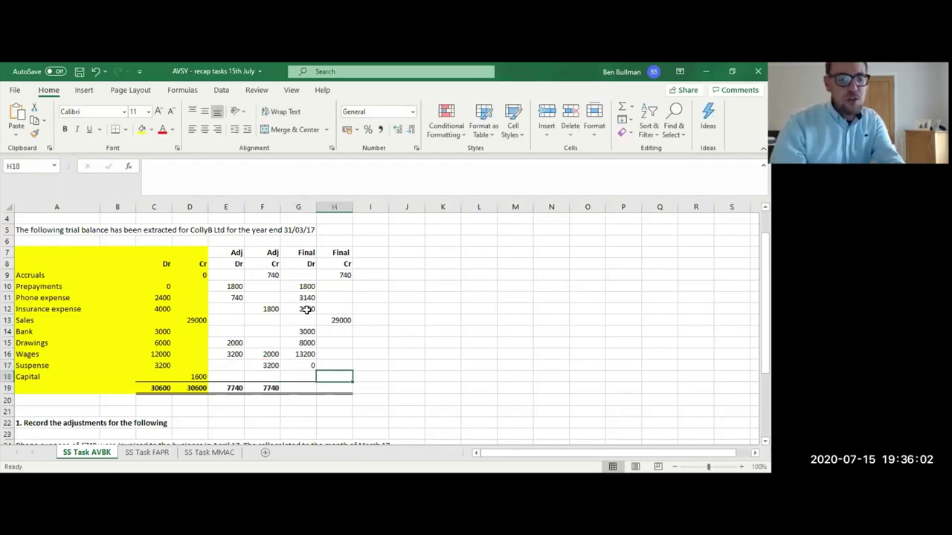
type("=")
key("Left")
key("Left")
key("Left")
key("Left")
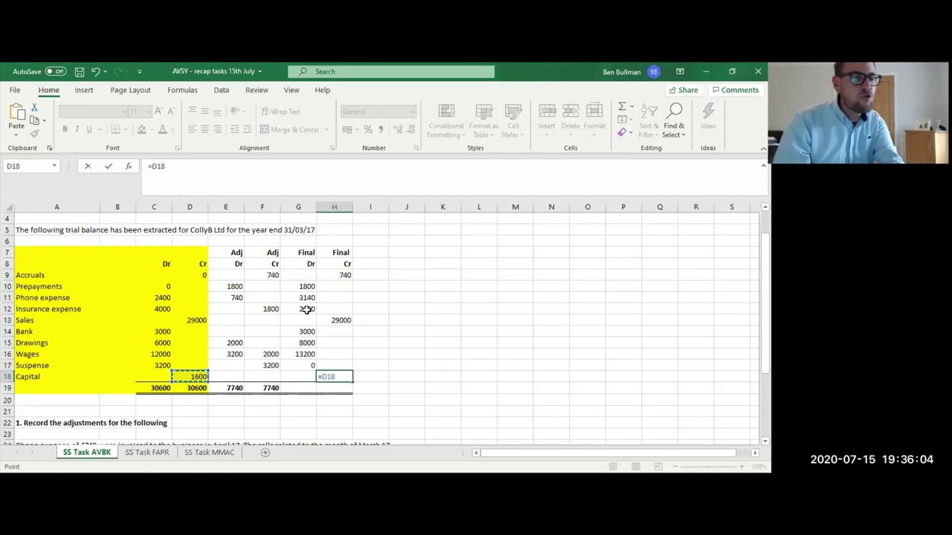
key("Return")
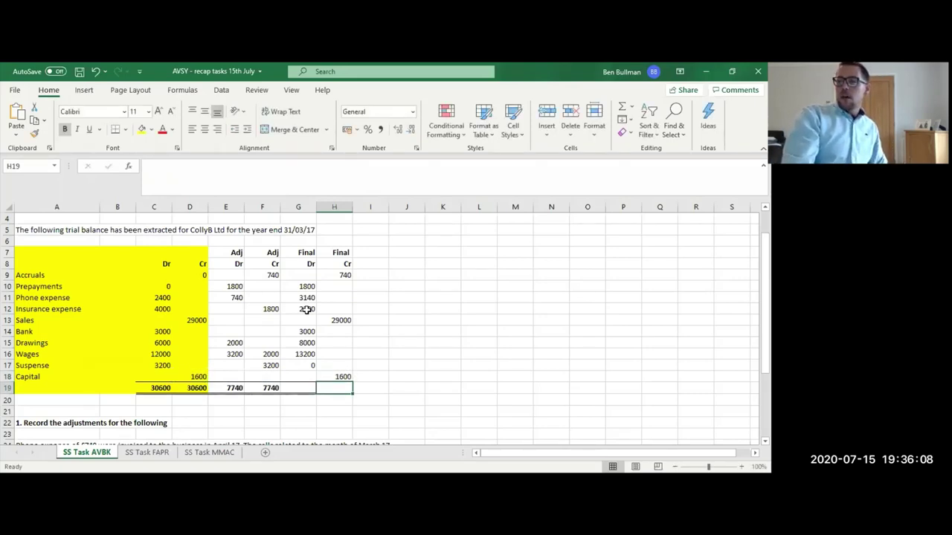
key("Down")
key("Down")
key("Down")
key("Down")
key("Down")
key("Down")
key("Down")
key("Down")
key("Down")
key("Down")
key("Down")
key("Down")
key("Down")
key("Down")
key("Down")
key("Down")
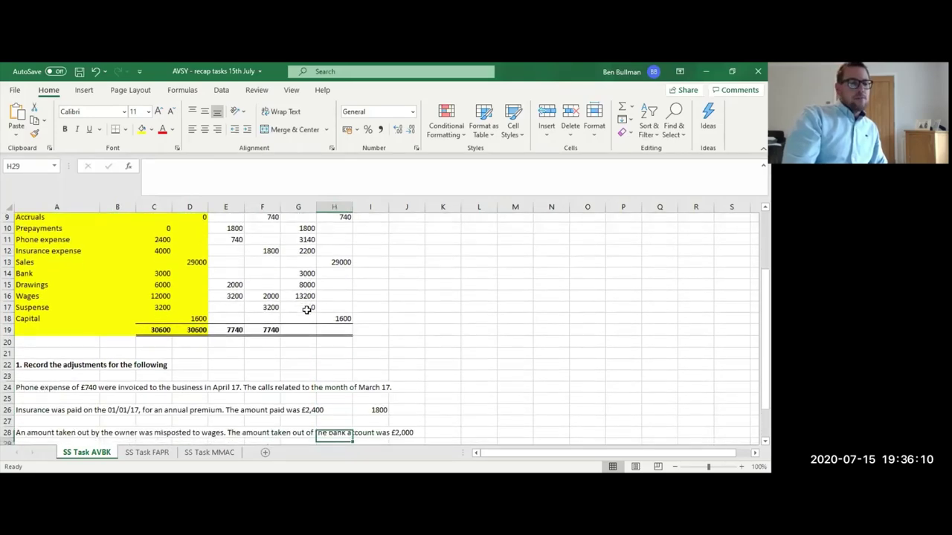
key("Up")
key("Up")
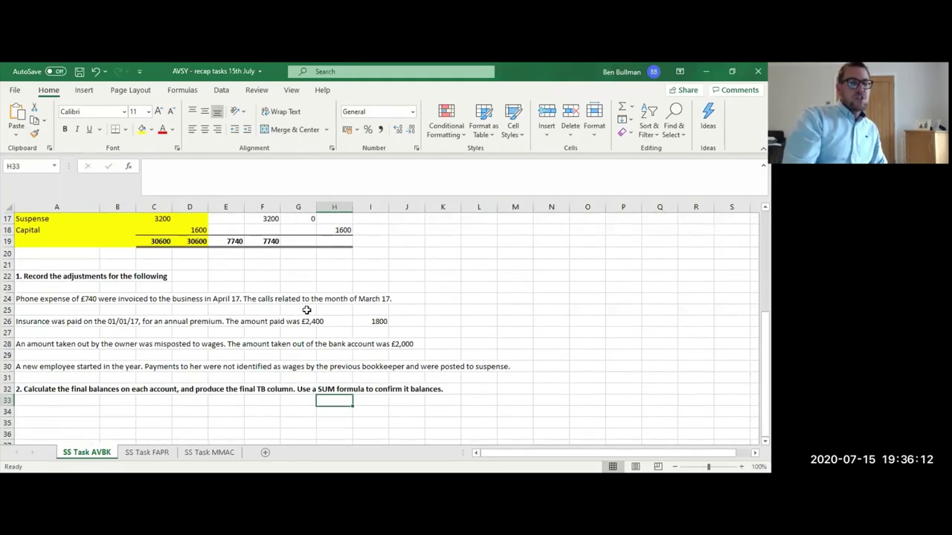
key("Left")
key("Left")
key("Left")
key("Left")
key("Left")
key("Left")
key("Left")
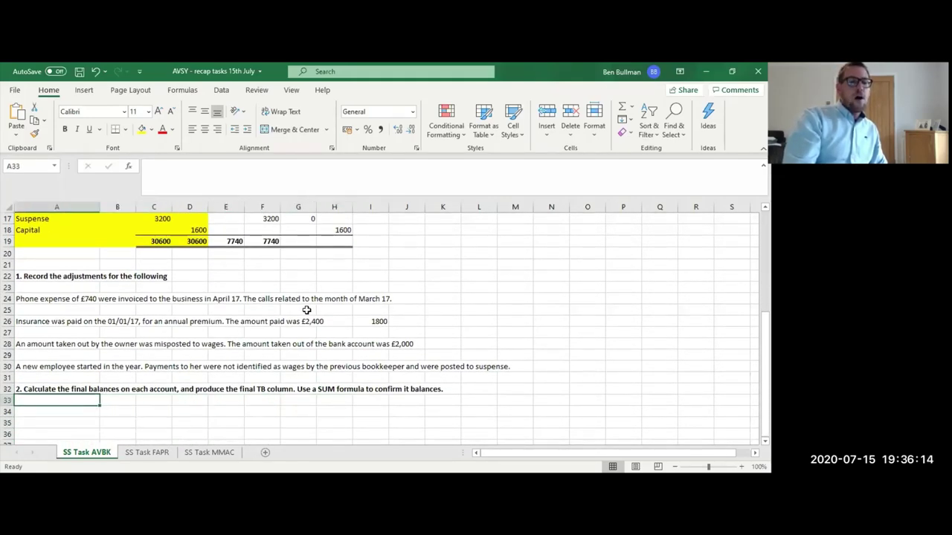
key("Up")
key("Up")
key("Up")
key("Up")
key("Up")
key("Up")
key("Up")
key("Up")
key("Up")
key("Up")
key("Up")
key("Up")
key("Up")
key("Up")
key("Up")
key("Up")
key("Up")
key("Up")
key("Up")
key("Up")
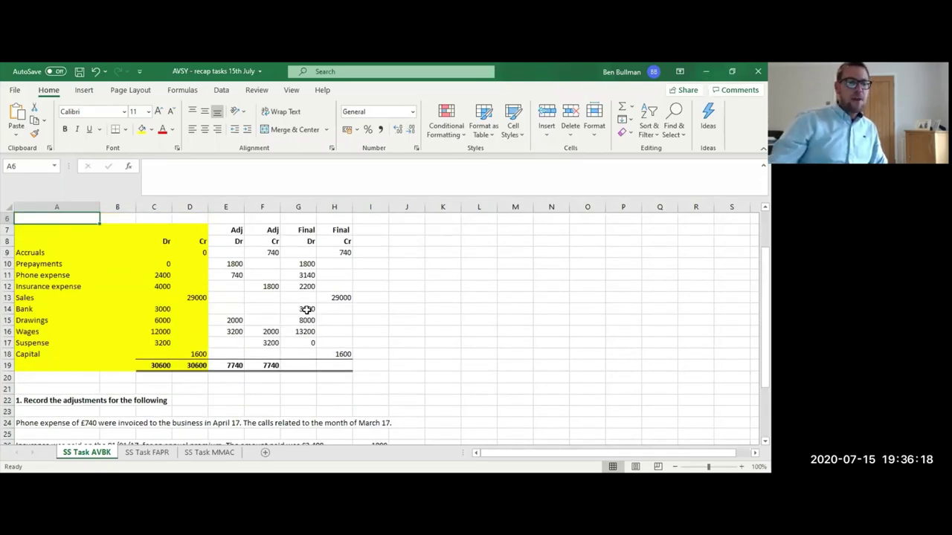
left_click(299, 363)
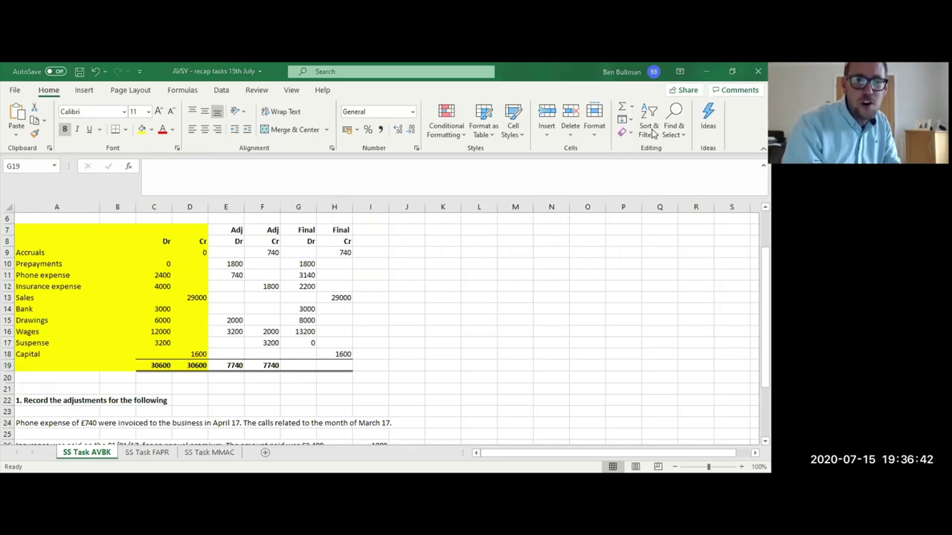
AutoSum in G19 over the Final Dr range G9:G18.
left_click(305, 364)
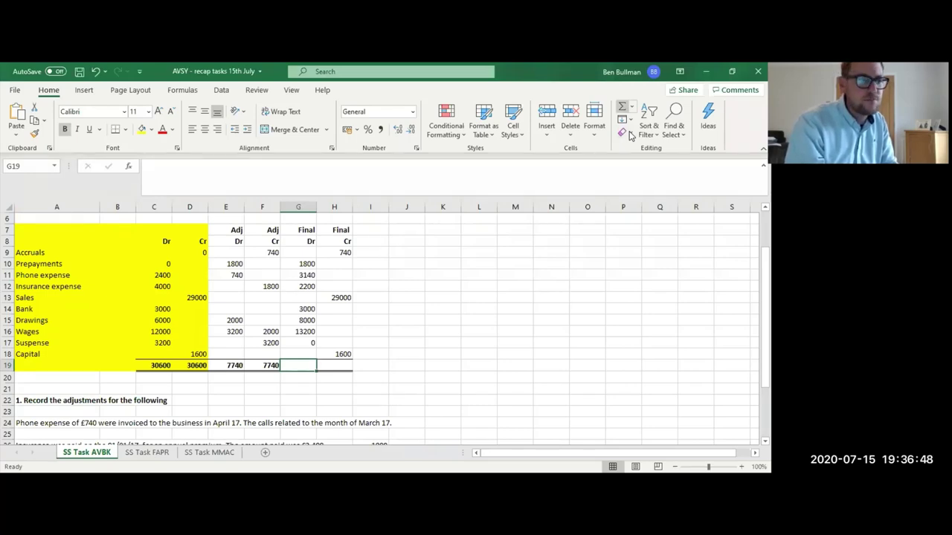
left_click(621, 106)
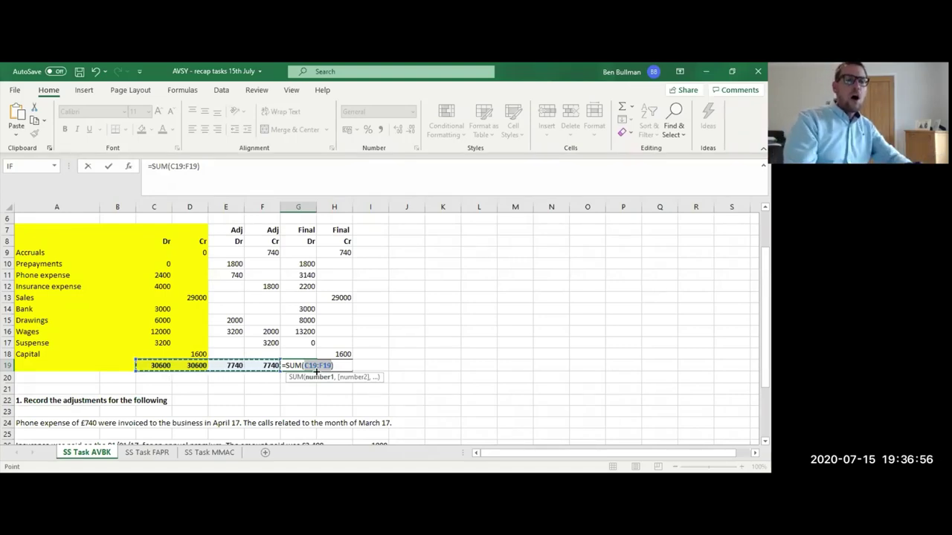
left_click(302, 251)
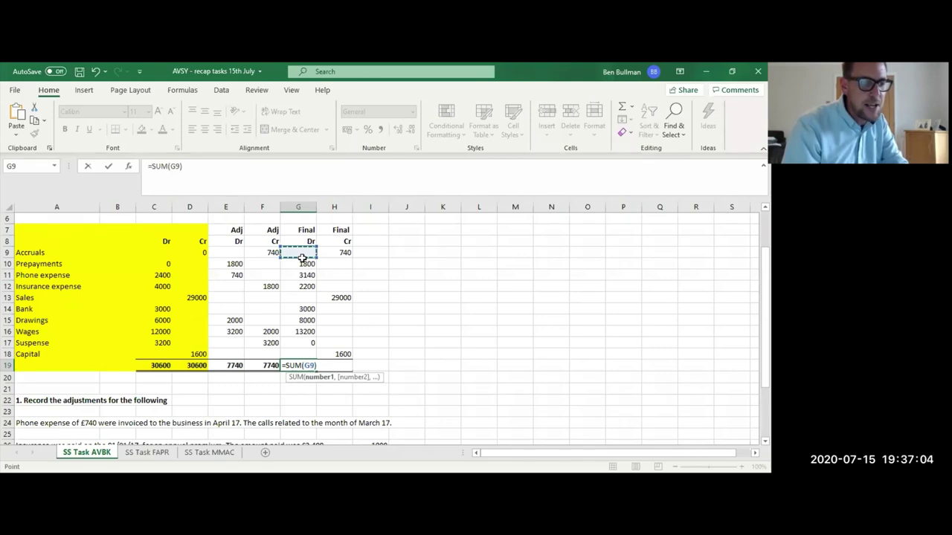
left_click_drag(302, 258, 302, 350)
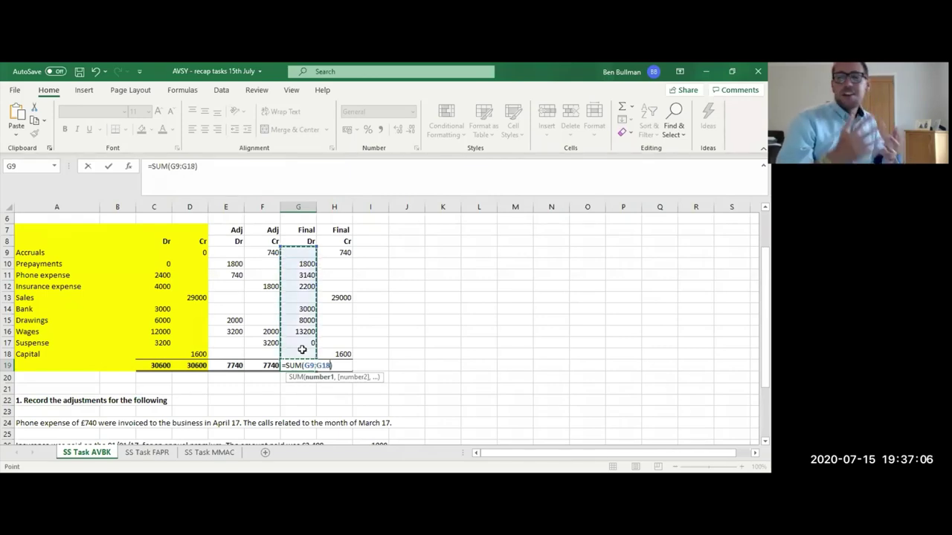
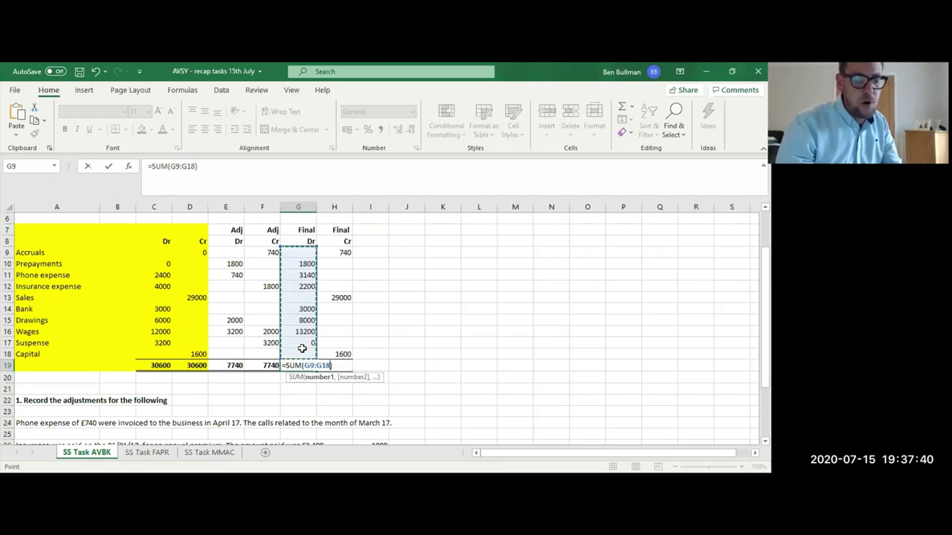
Commit =SUM(G9:G18) in G19 so the Final Dr total shows 31340.
key("Return")
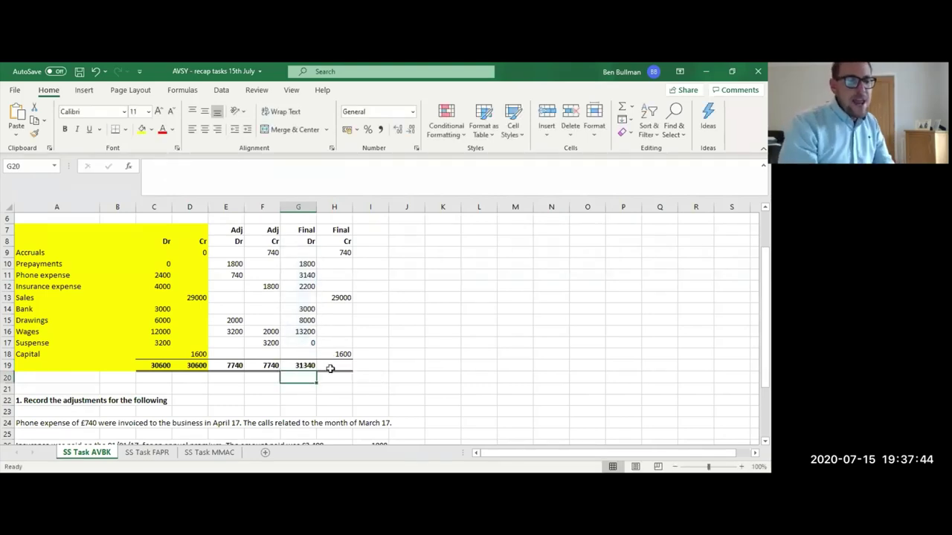
left_click(330, 367)
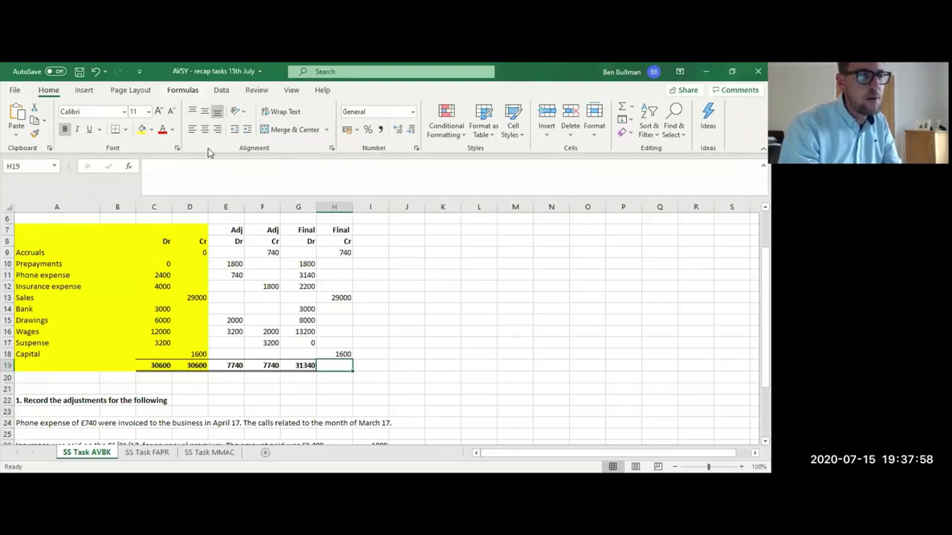
left_click(182, 90)
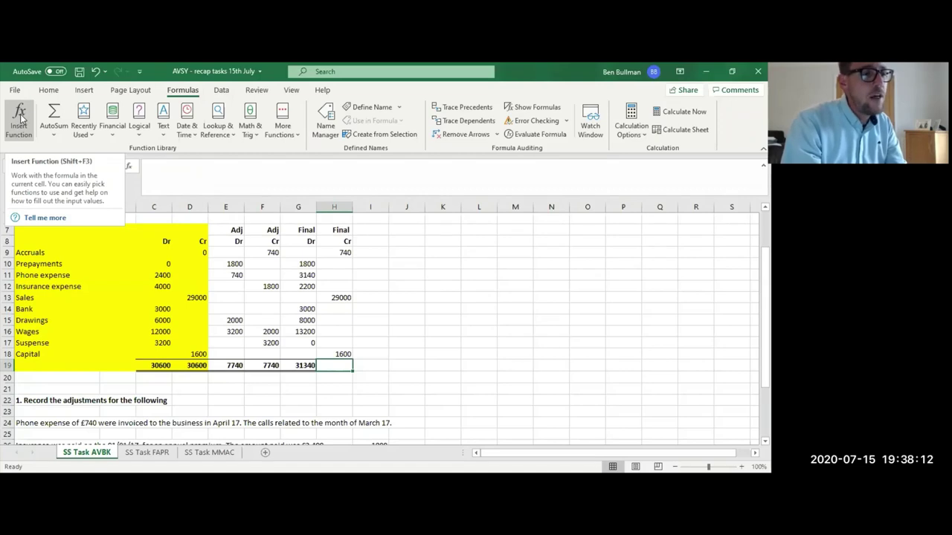
Insert a SUM of H9:H18 in H19 so the Final Cr total shows 31340.
left_click(21, 118)
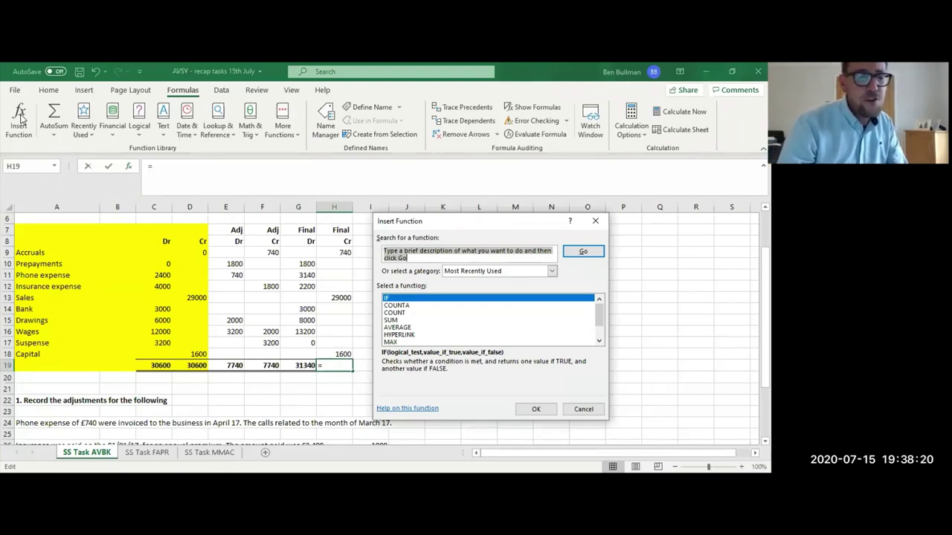
type("sum")
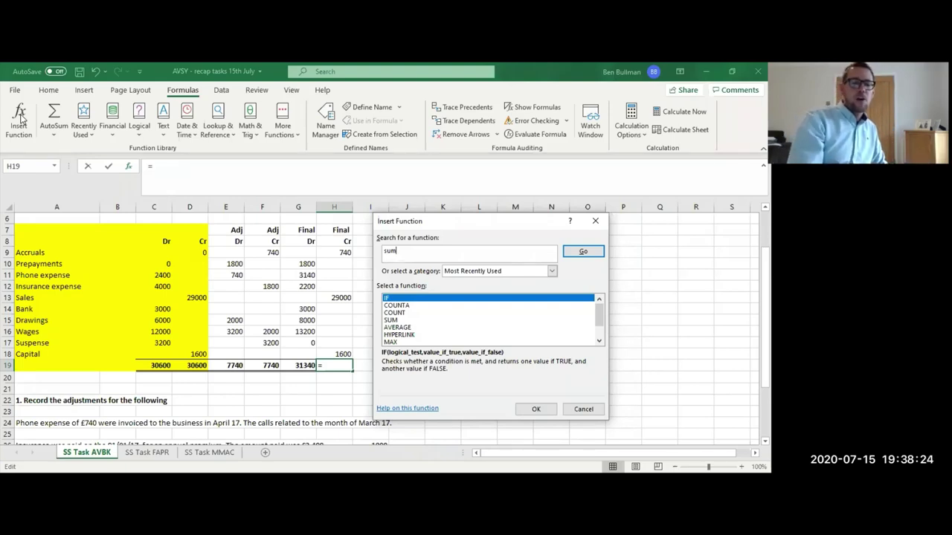
key("Return")
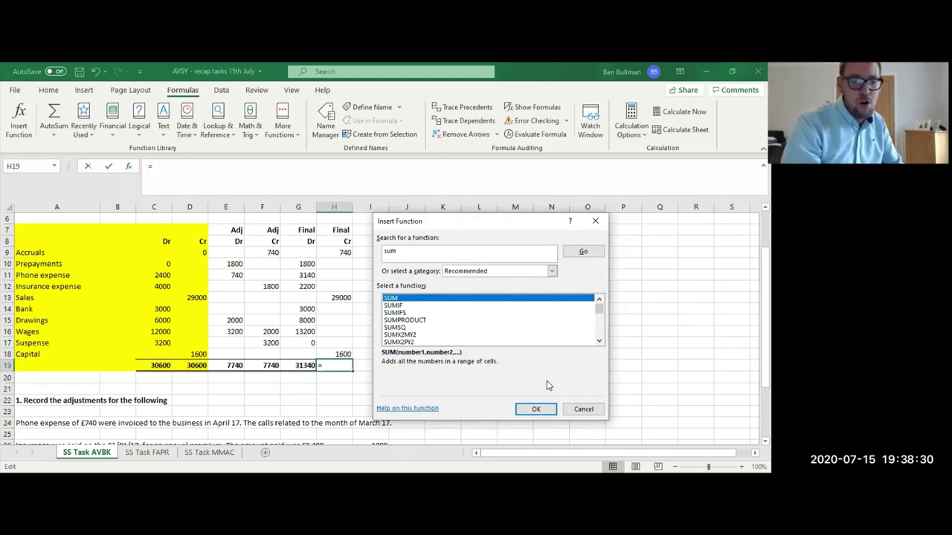
left_click(541, 410)
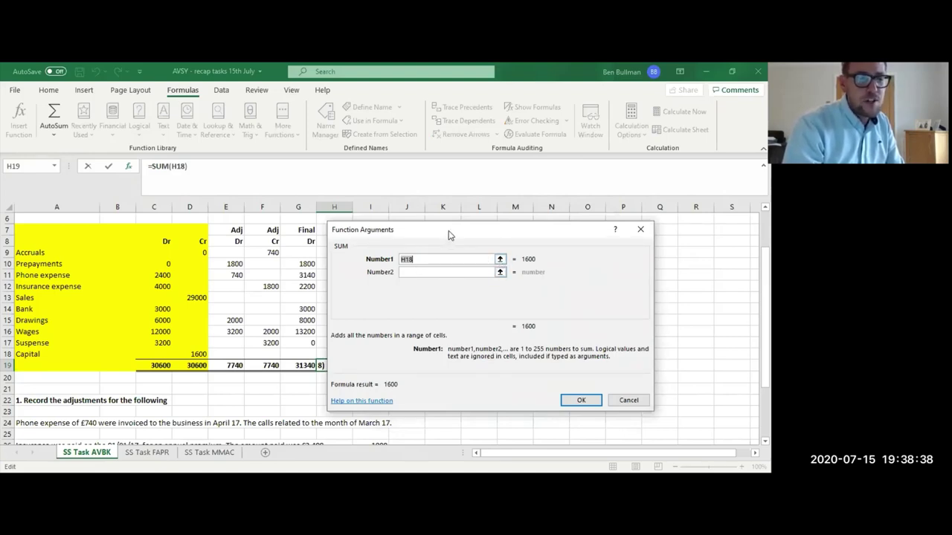
left_click_drag(448, 235, 557, 228)
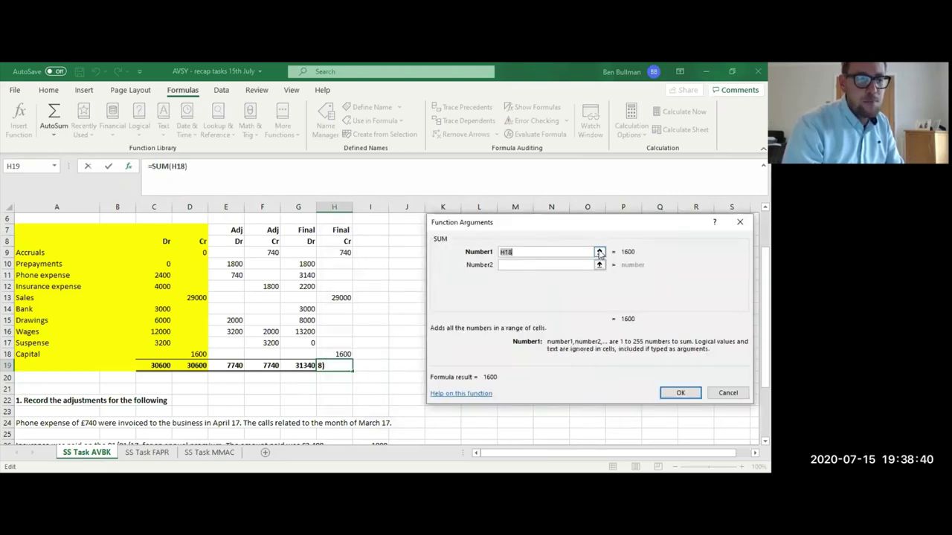
left_click(603, 253)
left_click(340, 253)
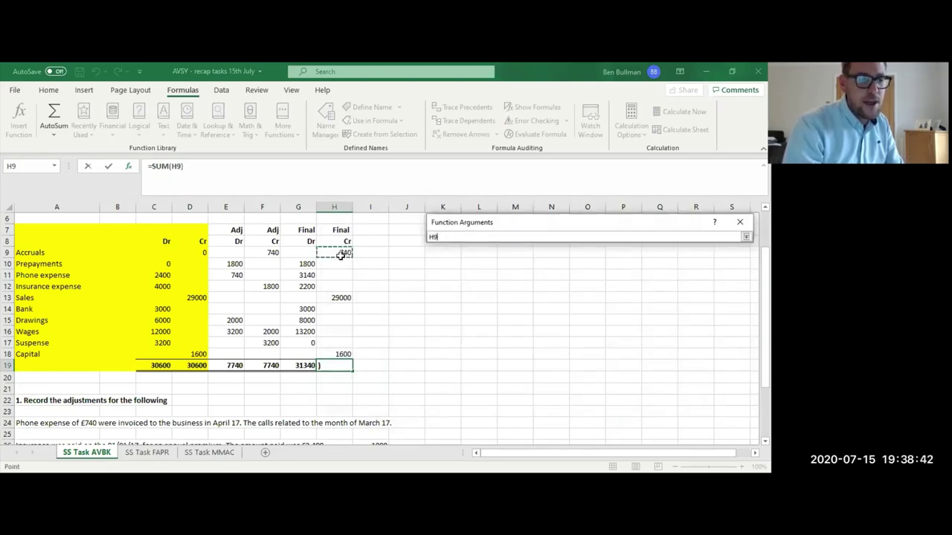
left_click_drag(340, 253, 347, 356)
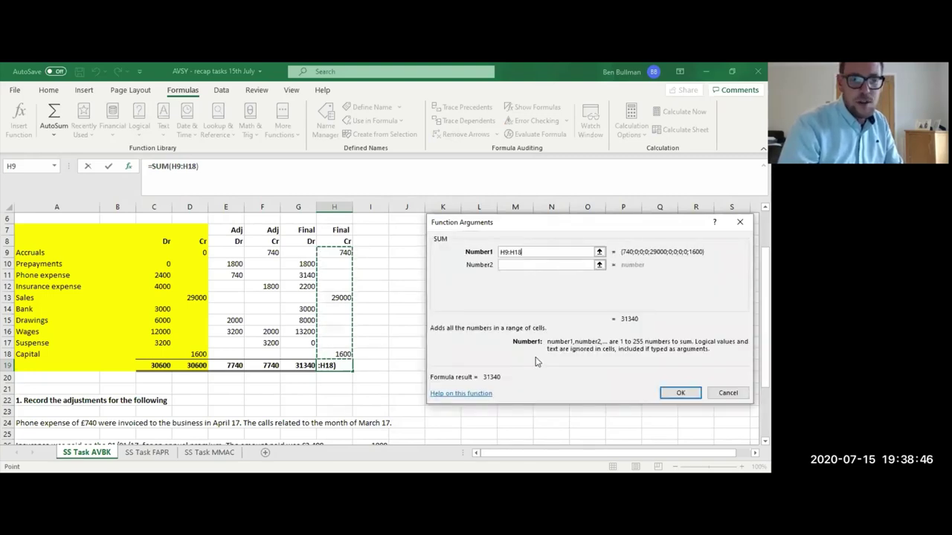
key("Return")
left_click(420, 380)
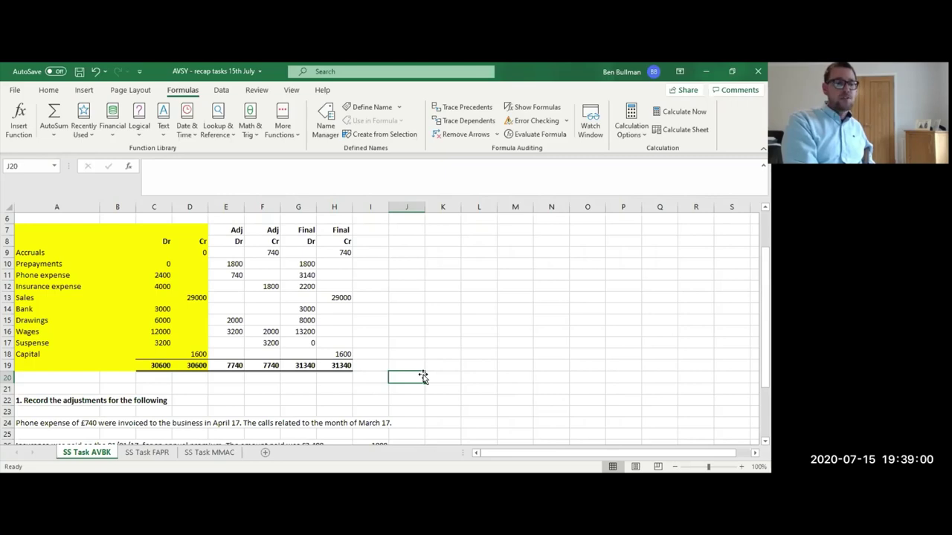
left_click(339, 366)
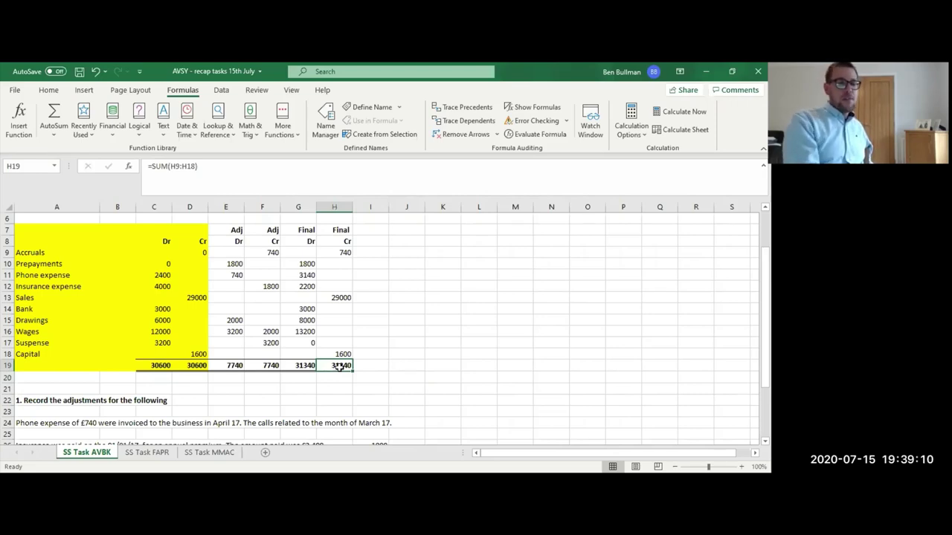
left_click(400, 342)
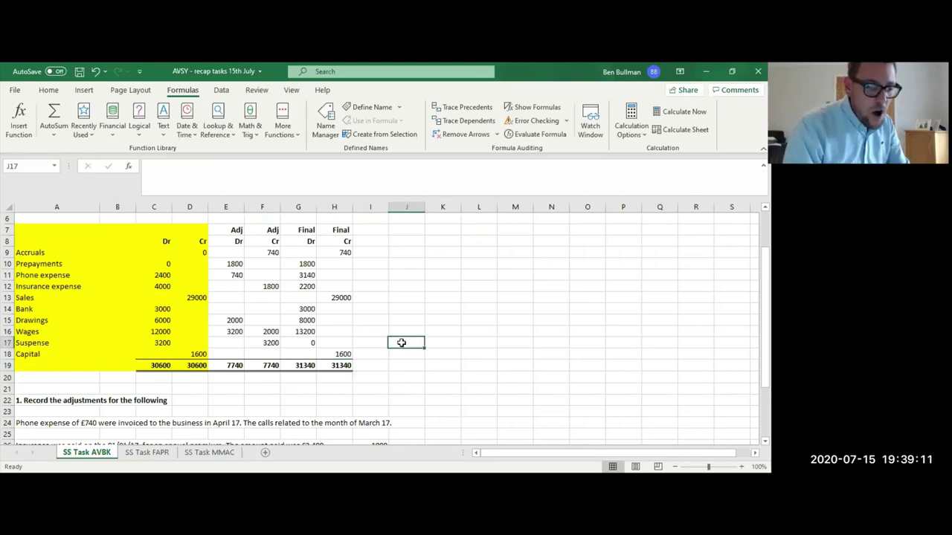
left_click(294, 366)
left_click(297, 387)
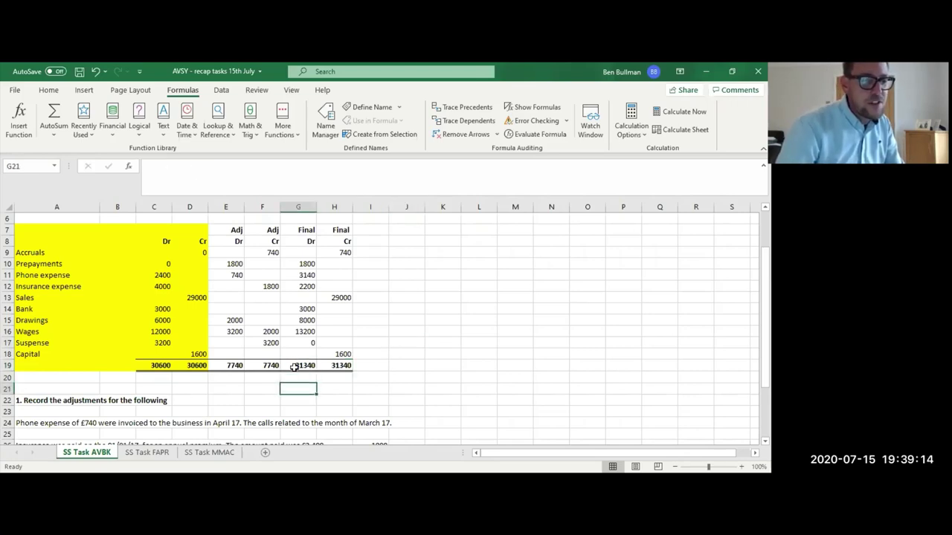
left_click(294, 366)
left_click(340, 362)
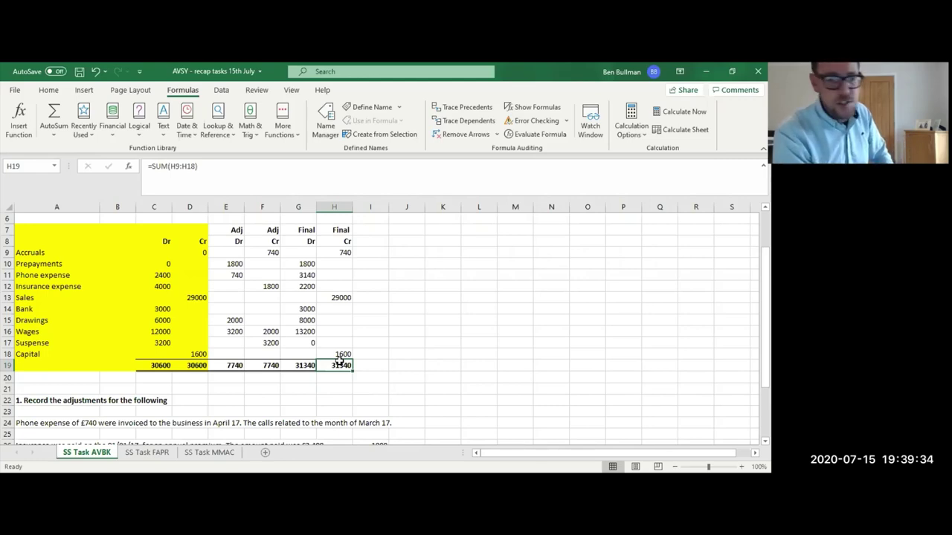
left_click(415, 325)
key("Up")
key("Up")
key("Up")
key("Up")
key("Up")
key("Up")
key("Up")
key("Up")
key("Up")
key("Up")
key("Up")
key("Up")
key("Up")
key("Up")
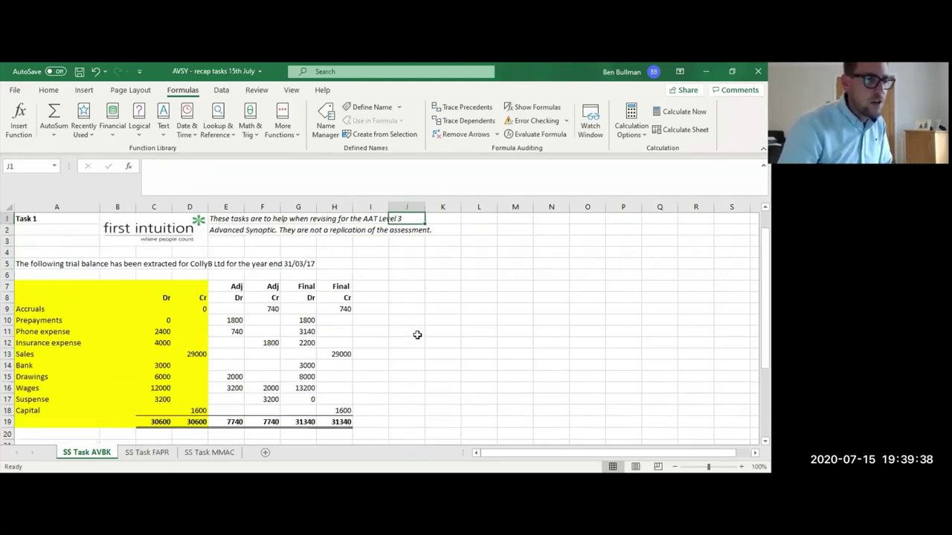
key("Down")
key("Down")
key("Down")
key("Down")
key("Down")
key("Down")
key("Down")
key("Down")
key("Down")
key("Down")
key("Down")
key("Down")
key("Down")
key("Down")
key("Down")
key("Down")
key("Down")
key("Down")
key("Down")
key("Down")
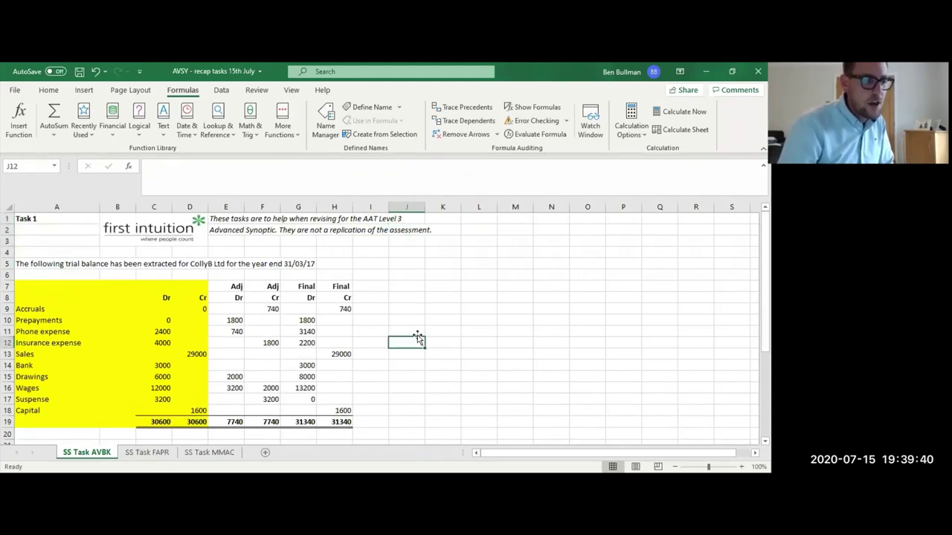
key("Up")
key("Up")
key("Up")
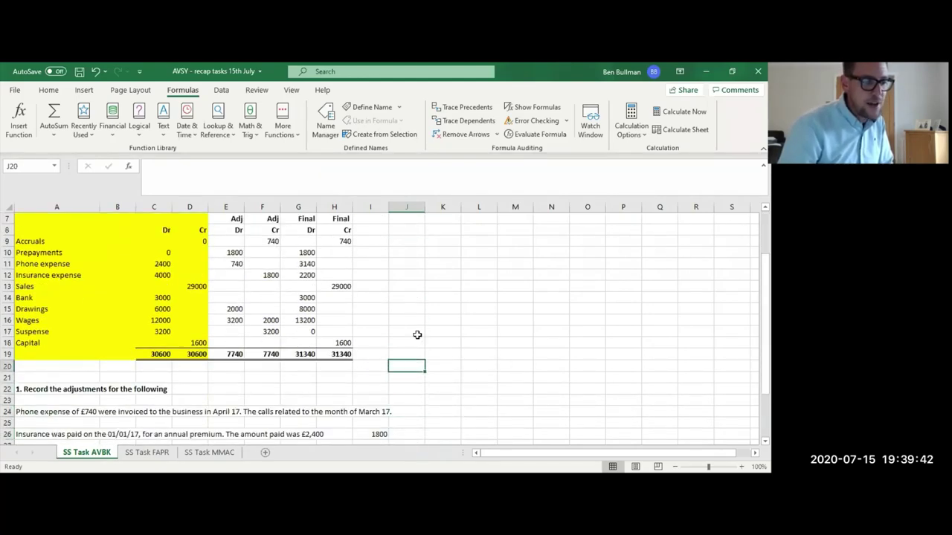
key("Left")
key("Left")
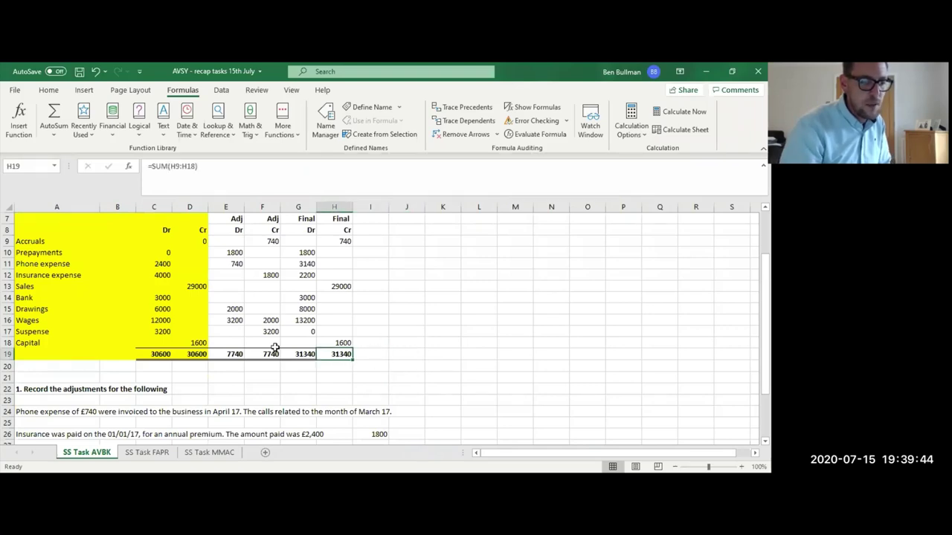
Switch to the SS Task FAPR sheet and select cell F12.
left_click(162, 452)
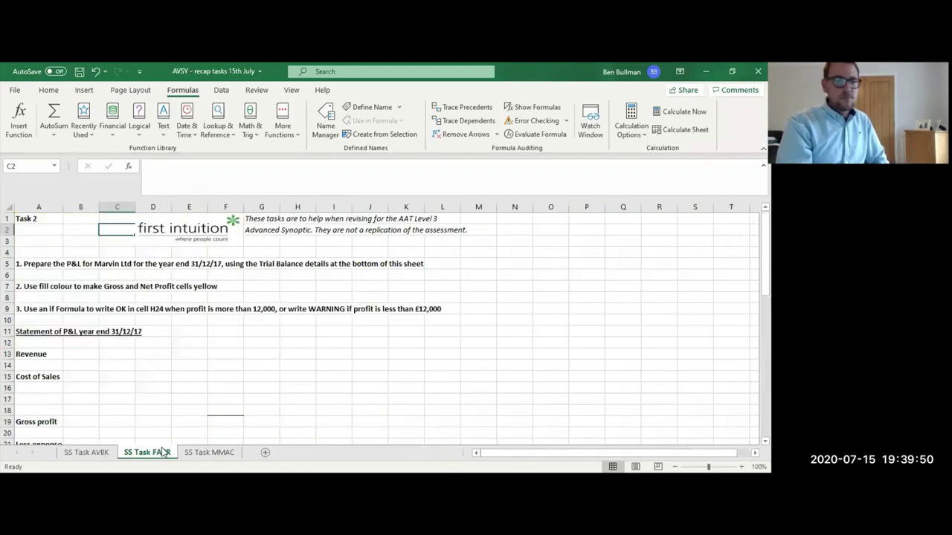
left_click(236, 345)
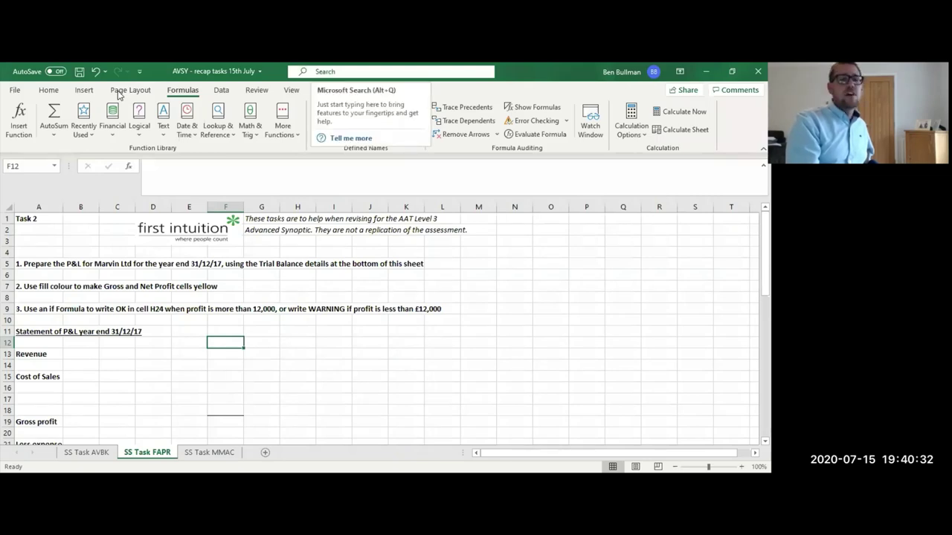
key("alt+q")
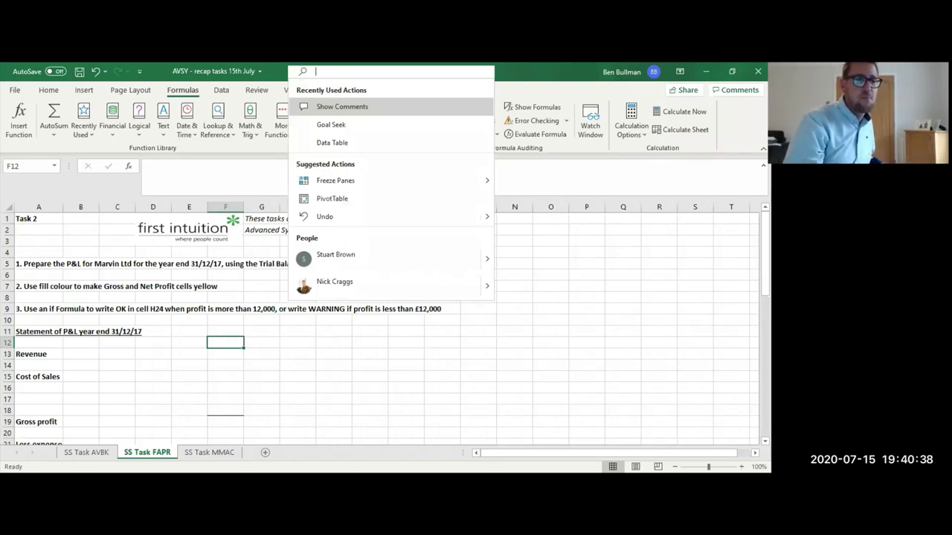
type("sum")
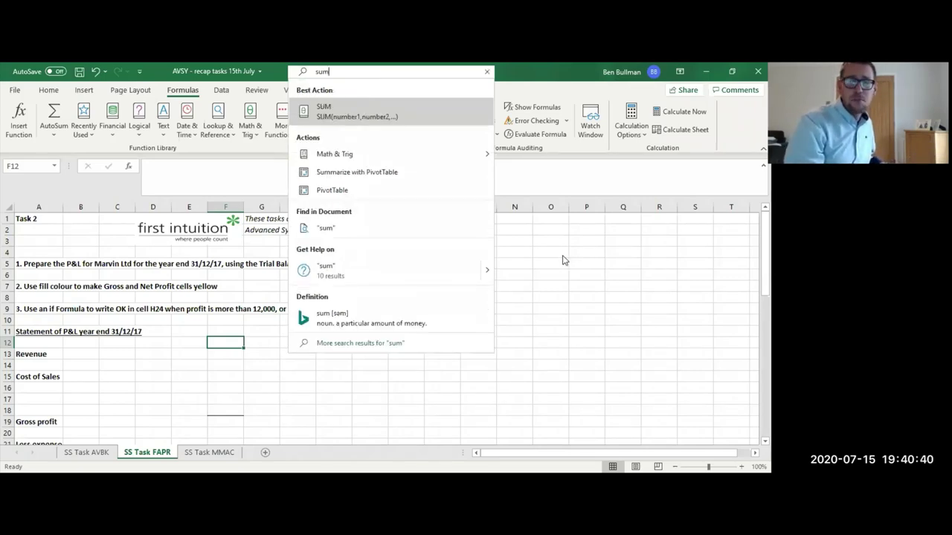
key("Escape")
left_click(563, 254)
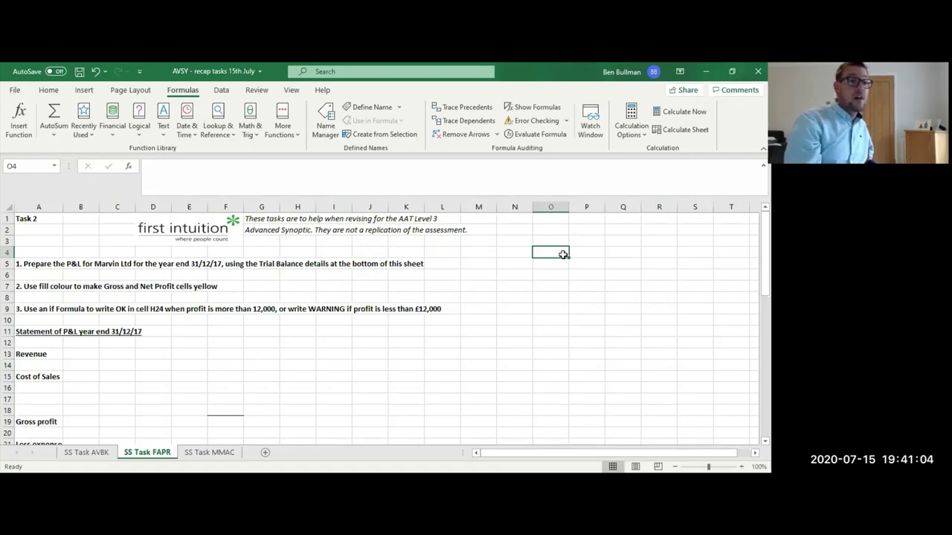
key("Left")
key("Left")
key("Left")
key("Left")
key("Left")
key("Left")
key("Left")
key("Left")
key("Left")
key("Left")
key("Left")
key("Left")
key("Left")
key("Left")
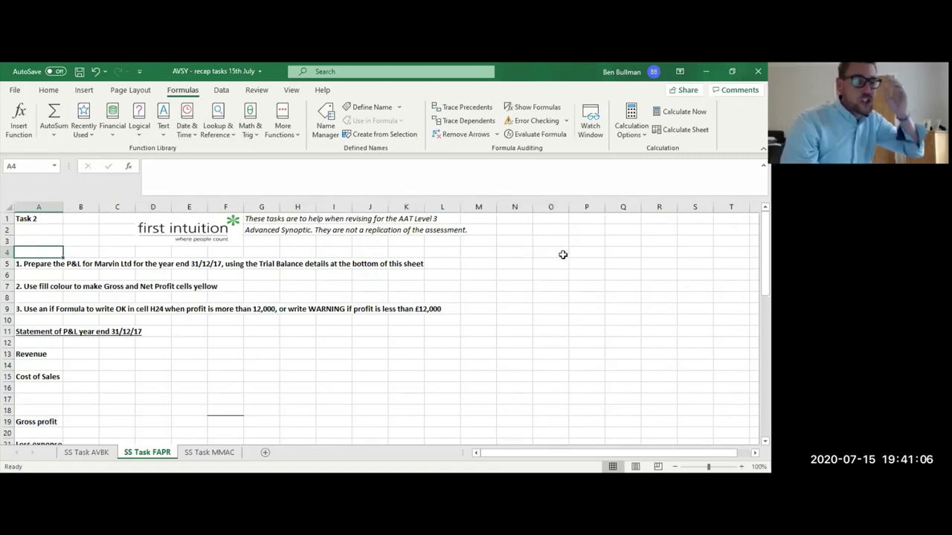
key("Down")
key("Down")
key("Down")
key("Down")
key("Down")
key("Down")
key("Down")
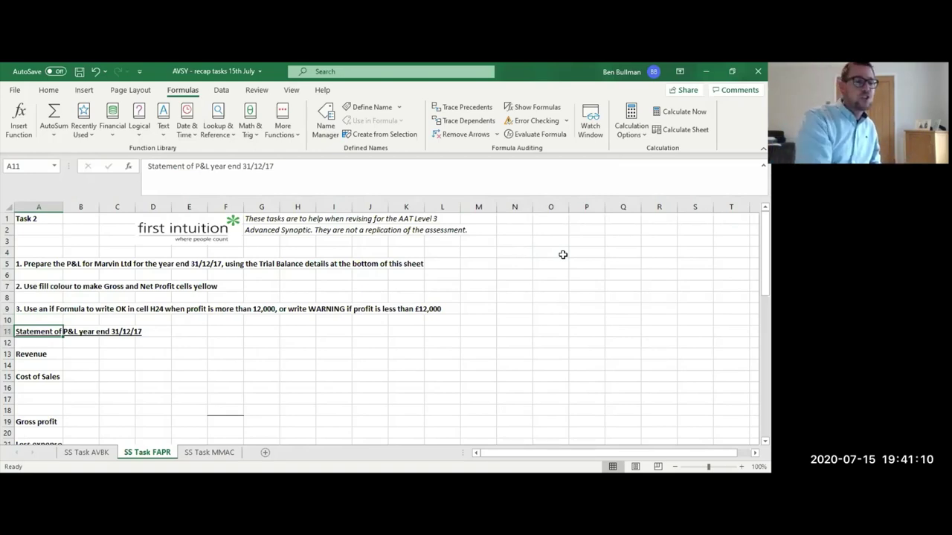
key("Up")
key("Up")
key("Up")
key("Up")
key("Up")
key("Up")
key("Up")
key("Up")
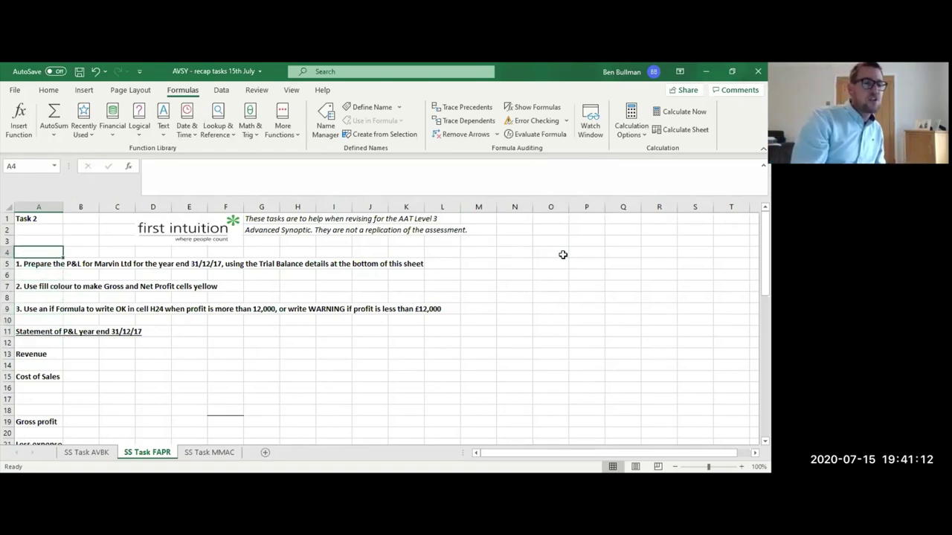
key("Down")
key("Down")
key("Down")
key("Down")
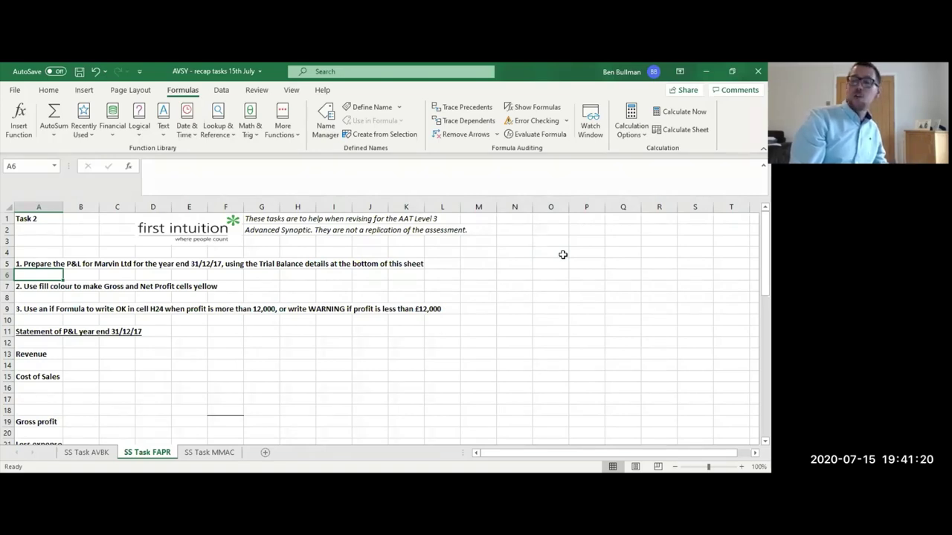
key("Down")
key("Down")
key("Down")
key("Down")
key("Down")
key("Down")
key("Down")
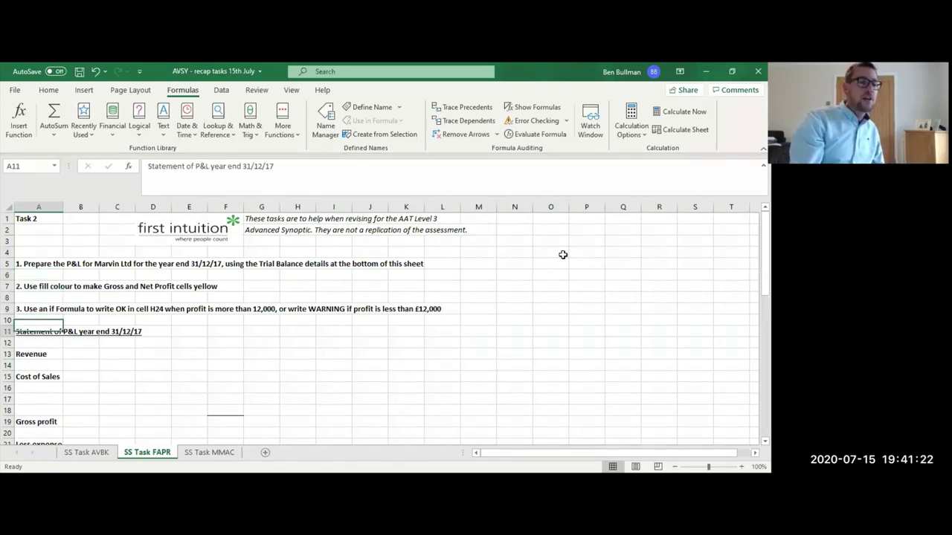
key("Down")
key("Down")
key("Down")
key("Down")
key("Down")
key("Down")
key("Down")
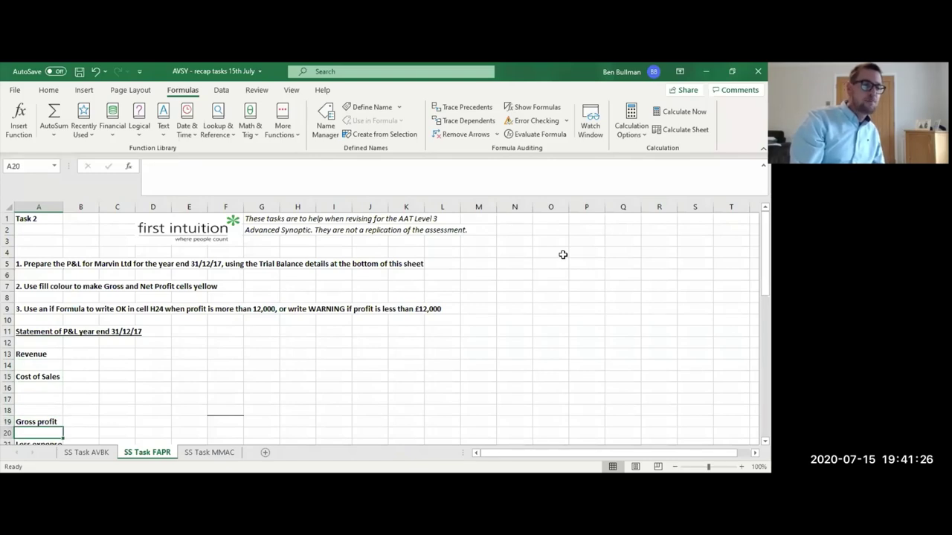
key("Down")
key("Up")
key("Up")
key("Up")
key("Up")
key("Up")
key("Up")
key("Up")
key("Up")
key("Up")
key("Up")
key("Up")
key("Up")
key("Up")
key("Up")
key("Up")
key("Up")
key("Up")
key("Up")
key("Up")
key("Up")
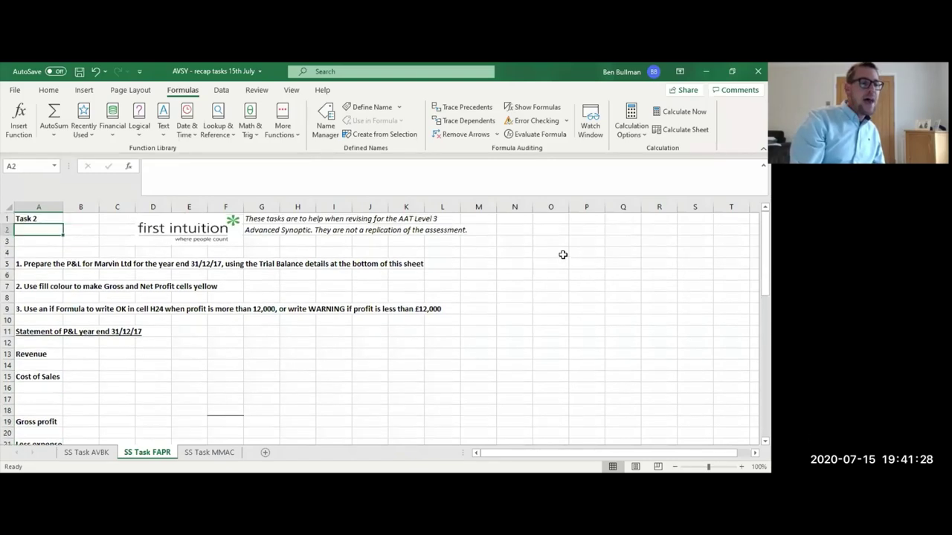
key("Down")
key("Down")
key("Down")
key("Down")
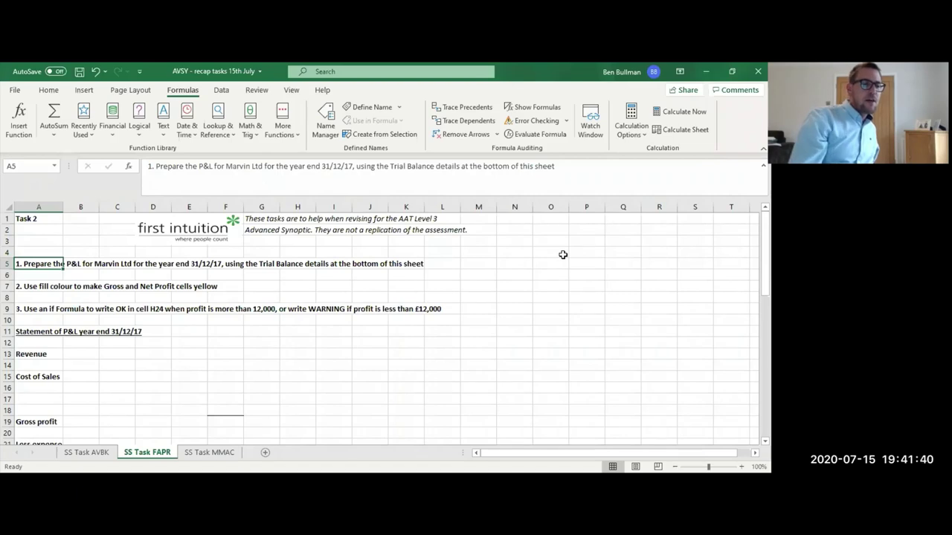
key("Down")
key("Down")
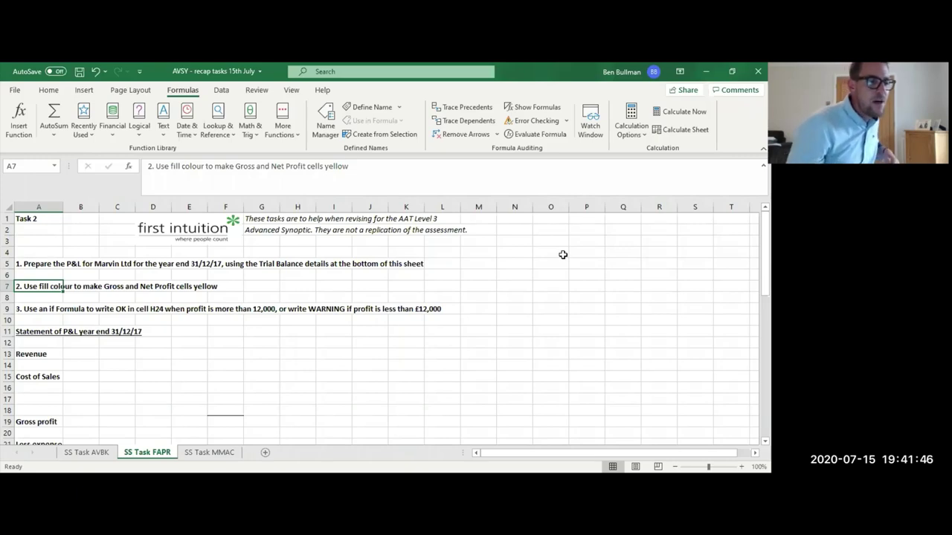
key("Down")
key("Down")
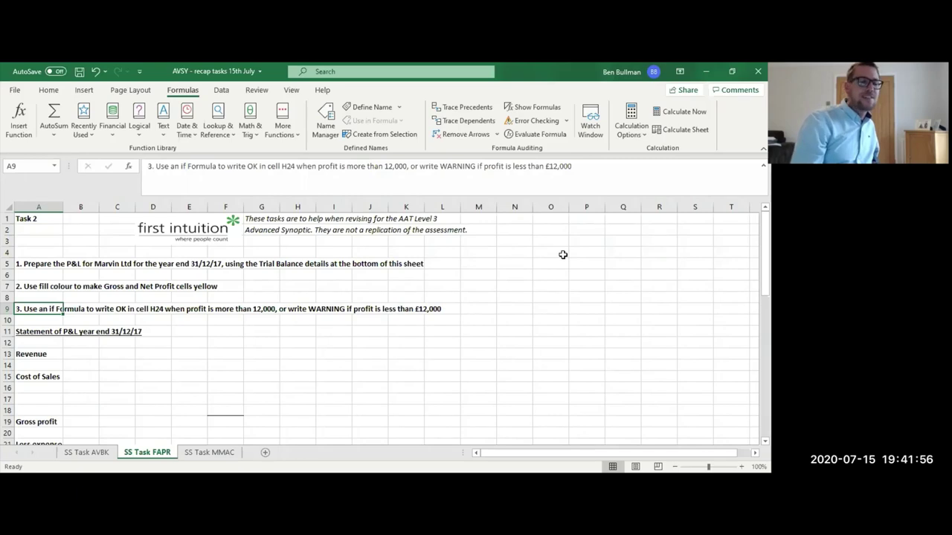
key("Down")
key("Down")
key("Down")
key("Down")
key("Down")
key("Down")
key("Down")
key("Down")
key("Down")
key("Down")
key("Down")
key("Down")
key("Down")
key("Down")
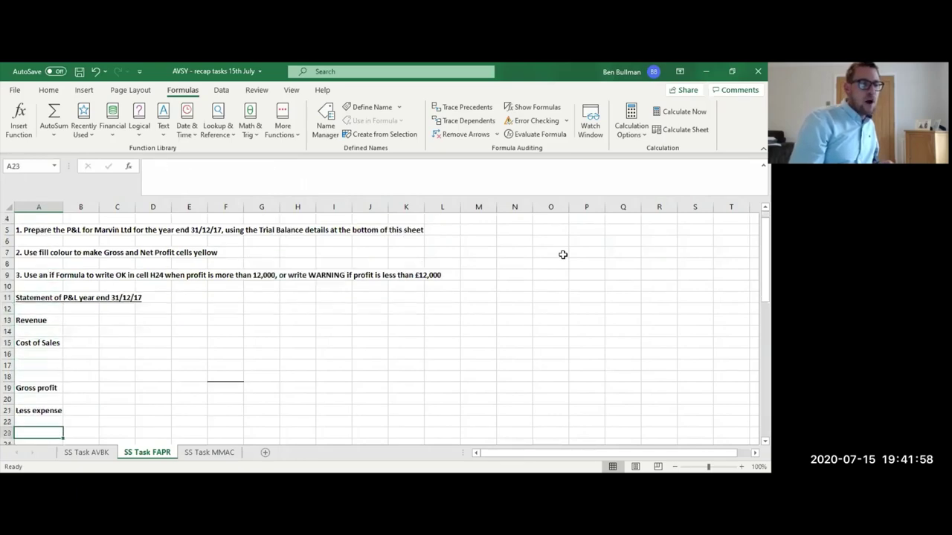
key("Down")
key("Down")
key("Up")
key("Up")
key("Up")
key("Up")
key("Up")
key("Up")
key("Up")
key("Up")
key("Up")
key("Up")
key("Up")
key("Up")
key("Up")
key("Up")
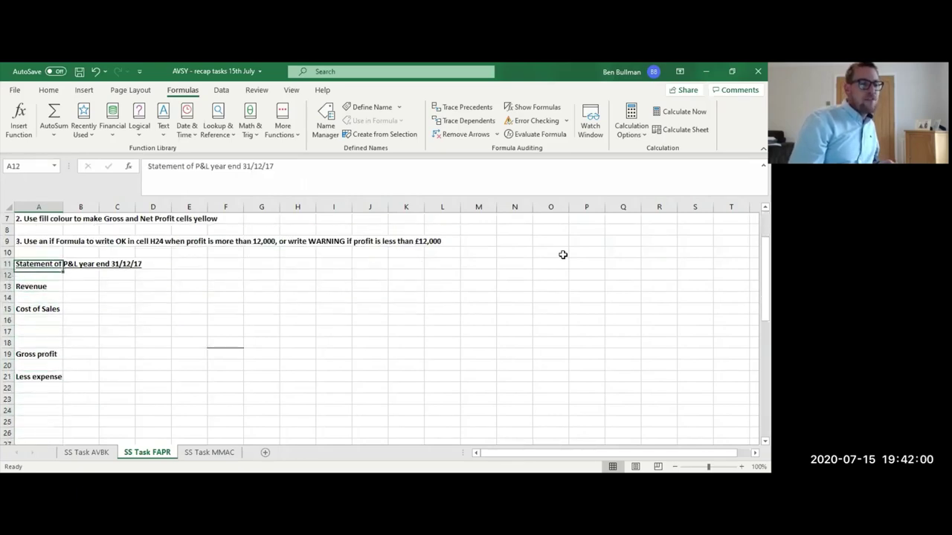
key("Down")
key("Down")
key("Down")
key("Down")
key("Down")
key("Down")
key("Up")
key("Up")
key("Up")
key("Up")
key("Up")
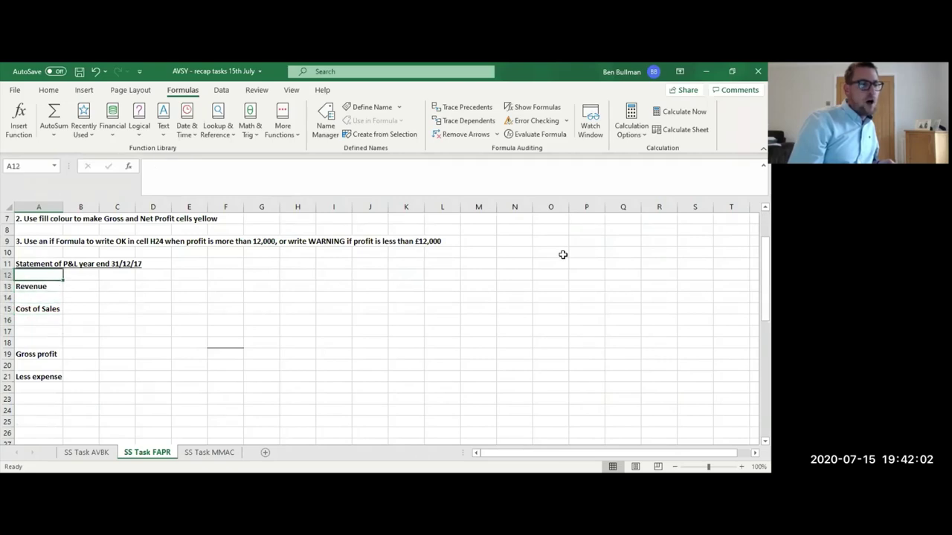
key("Up")
key("Down")
key("Down")
key("Down")
key("Down")
key("Down")
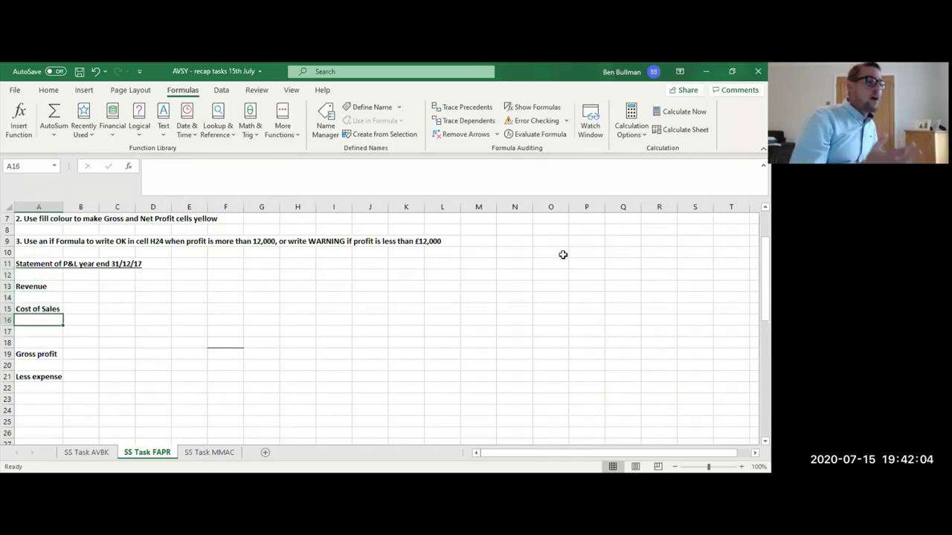
Insert an entire row at A16 below Cost of Sales, moving Gross profit to row 20.
right_click(20, 321)
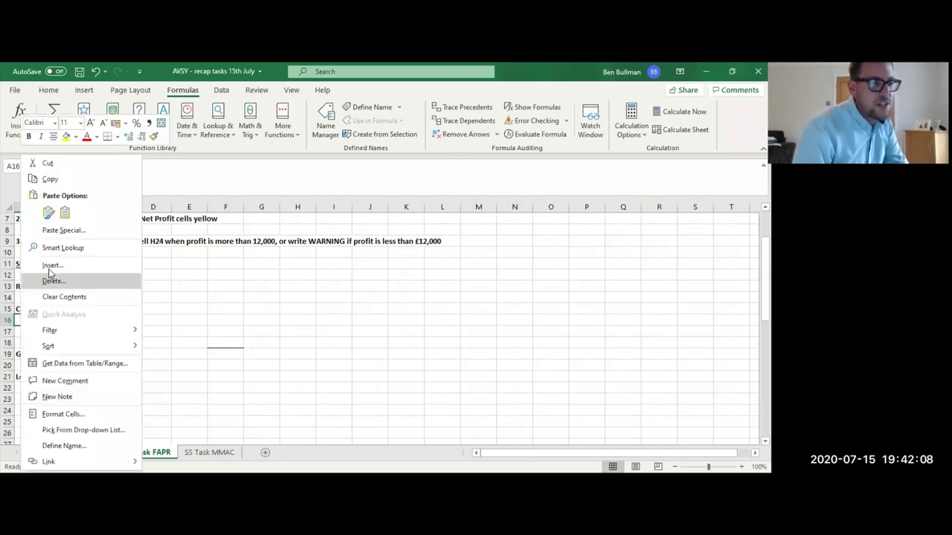
left_click(50, 268)
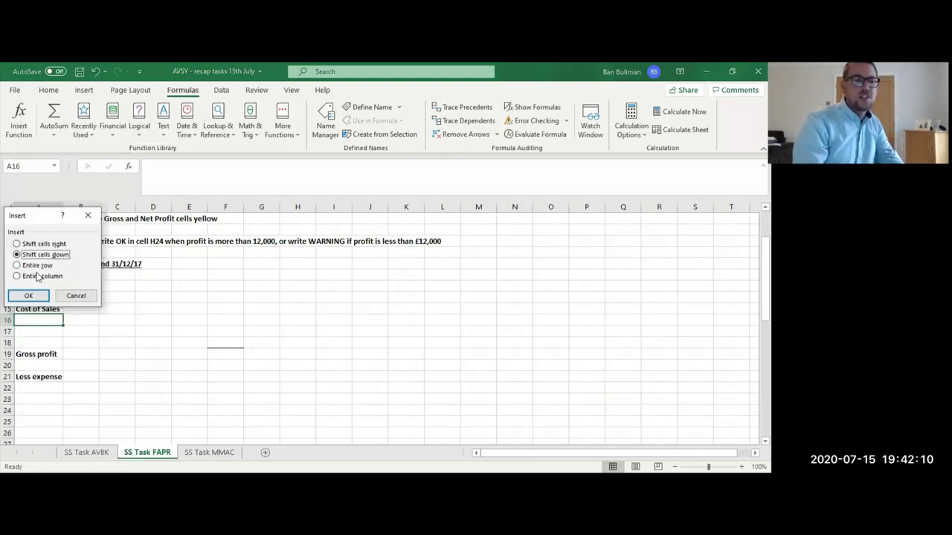
left_click(82, 298)
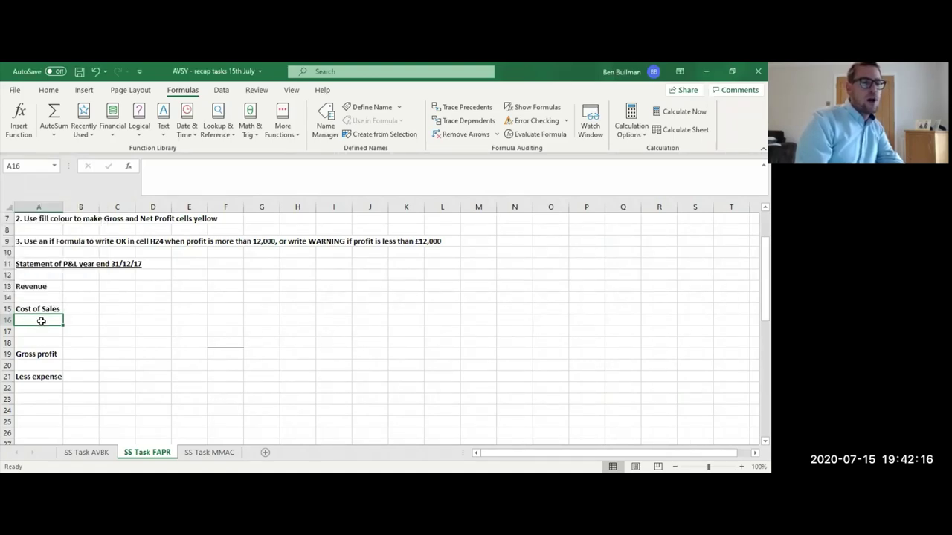
right_click(40, 320)
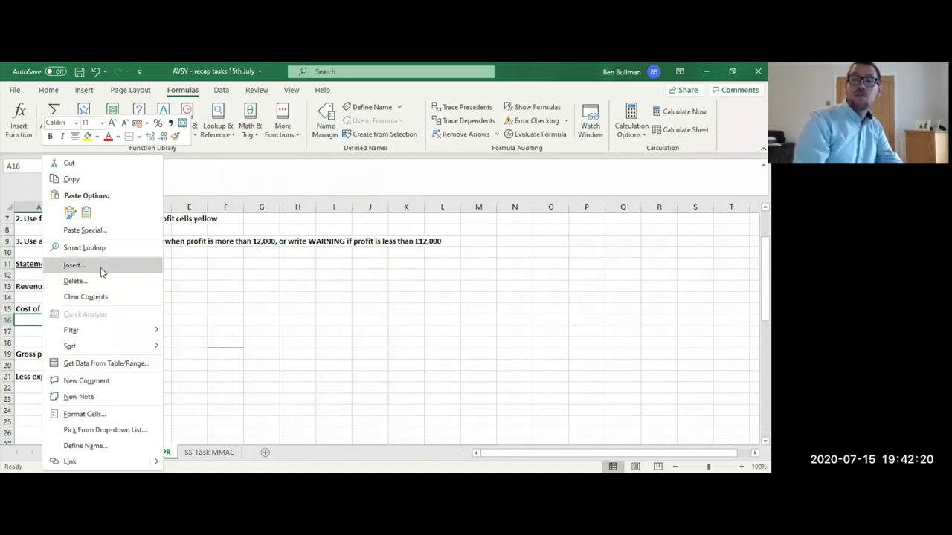
left_click(74, 265)
left_click(87, 268)
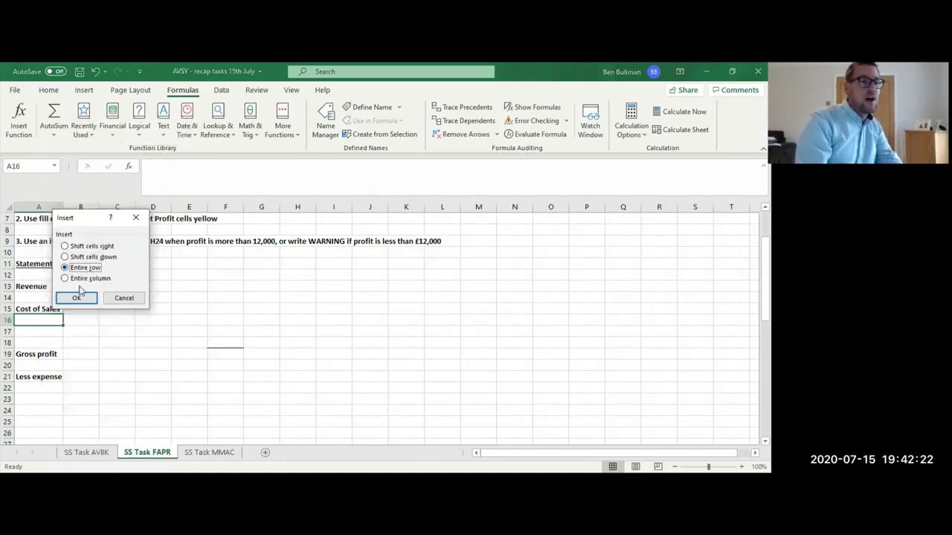
left_click(78, 299)
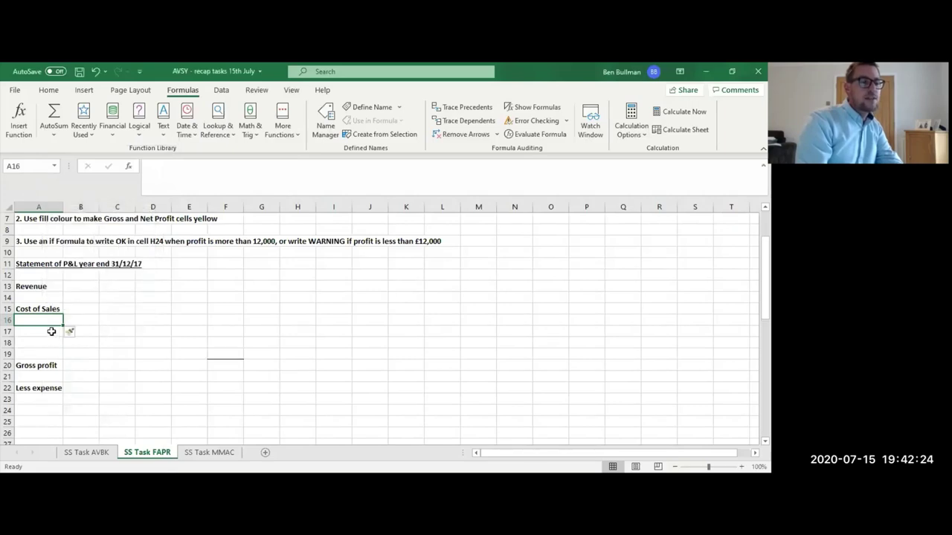
left_click(178, 333)
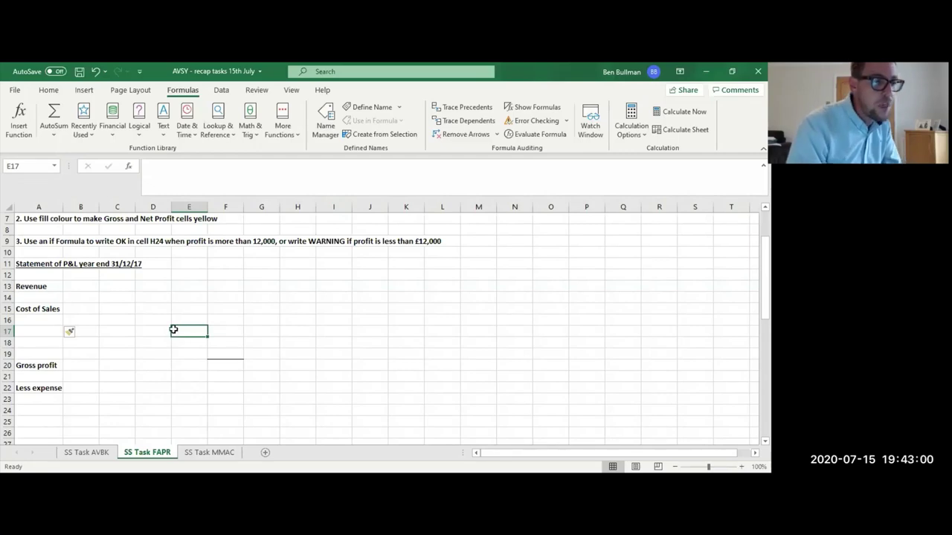
key("Up")
key("Up")
key("Up")
key("Up")
key("Up")
key("Up")
key("Up")
key("Up")
key("Up")
key("Up")
key("Up")
key("Up")
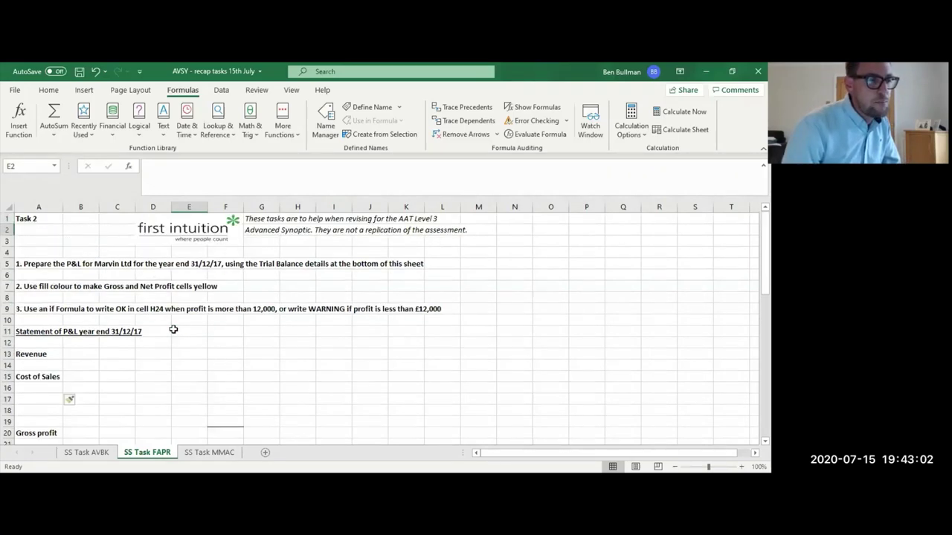
key("Left")
key("Left")
key("Left")
key("Left")
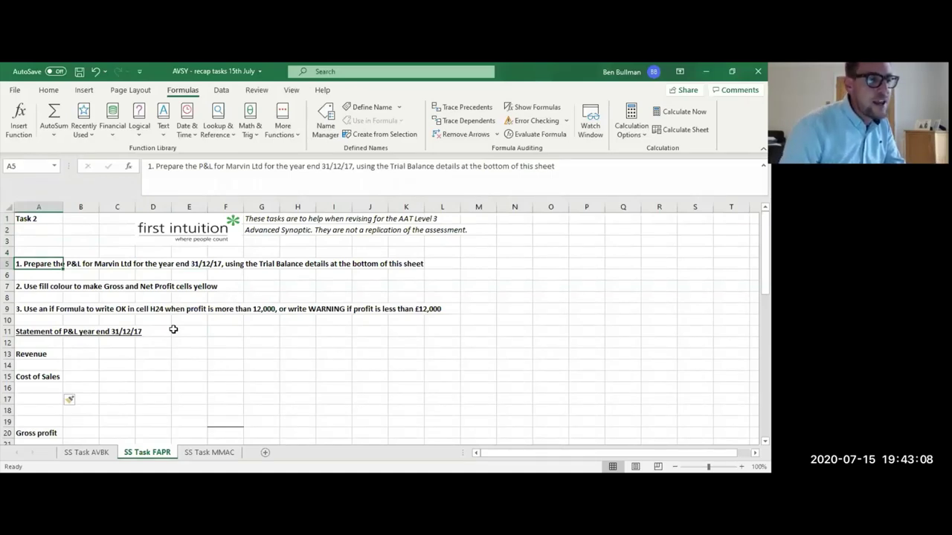
key("Down")
key("Down")
key("Down")
key("Down")
key("Down")
key("Down")
key("Down")
key("Down")
key("Down")
key("Up")
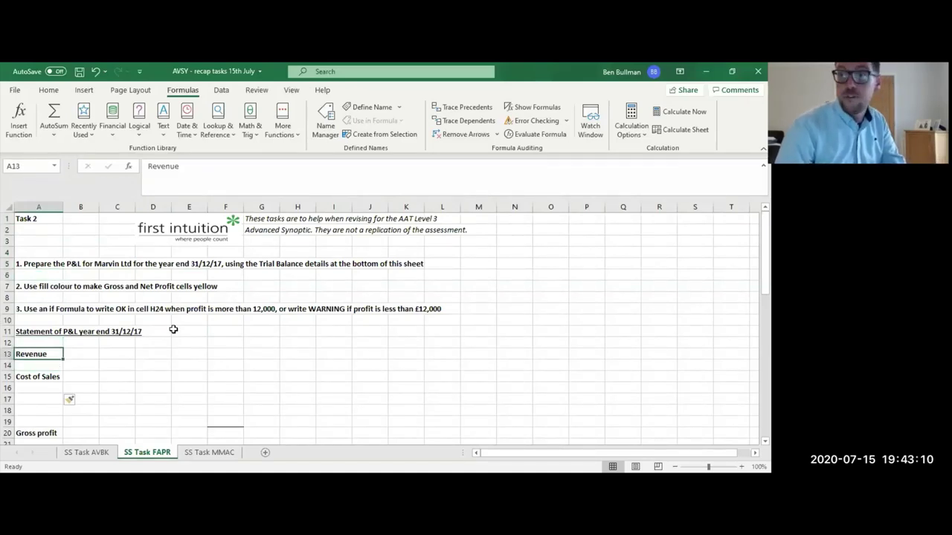
key("Down")
key("Down")
key("Down")
key("Down")
key("Down")
key("Down")
key("Down")
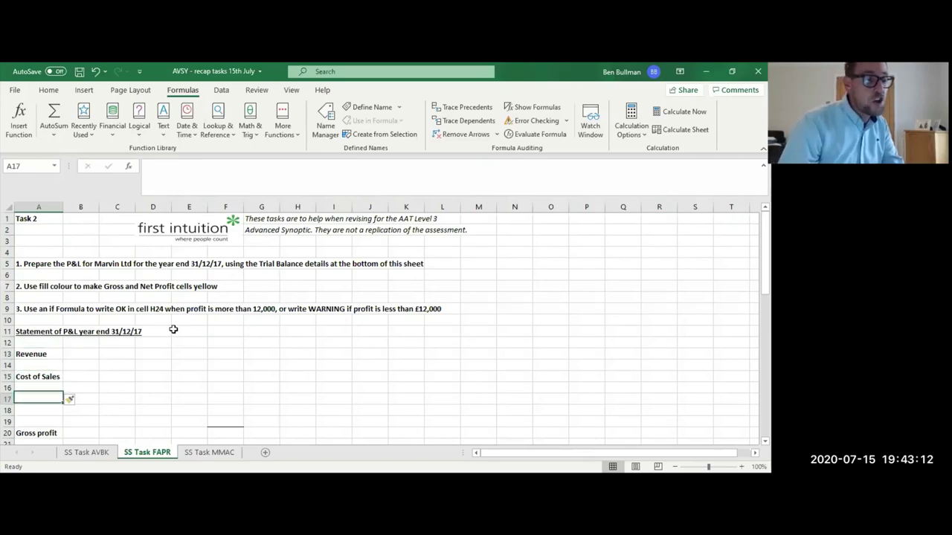
key("Down")
key("Down")
key("Down")
key("Down")
key("Down")
key("Down")
key("Down")
key("Down")
key("Up")
key("Up")
key("Up")
key("Up")
key("Up")
key("Up")
key("Up")
key("Up")
key("Up")
key("Up")
key("Up")
key("Up")
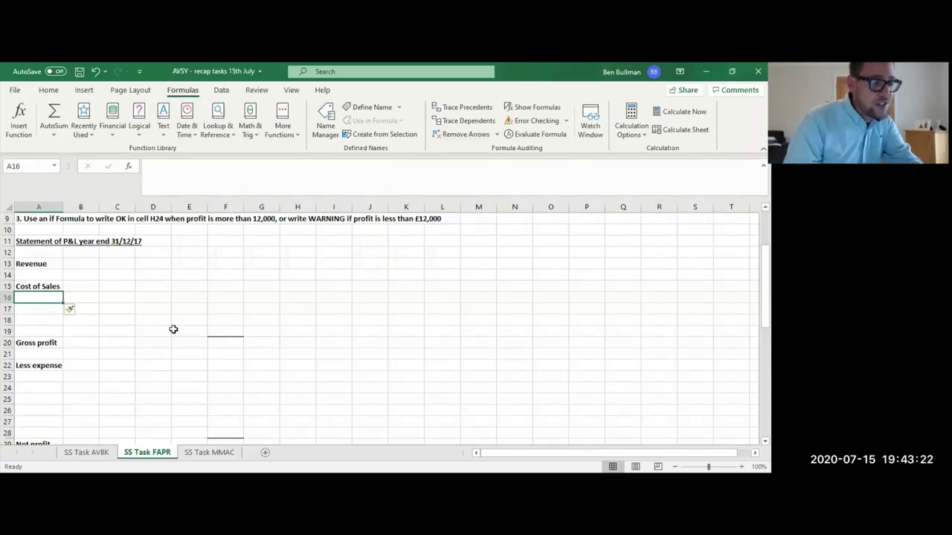
Enter the labels Opening Inventory, Purchases and Closing Inventory in A16 to A18.
type("Ope")
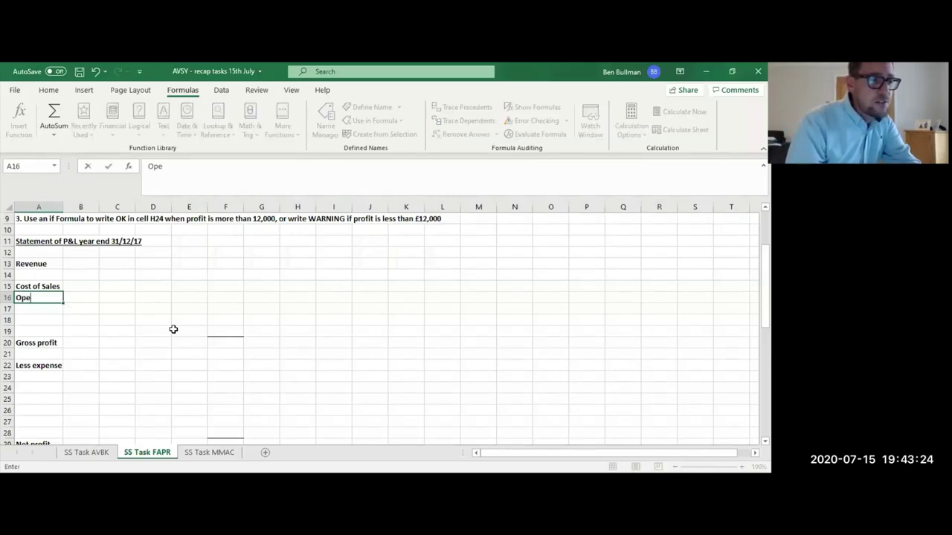
type("ning")
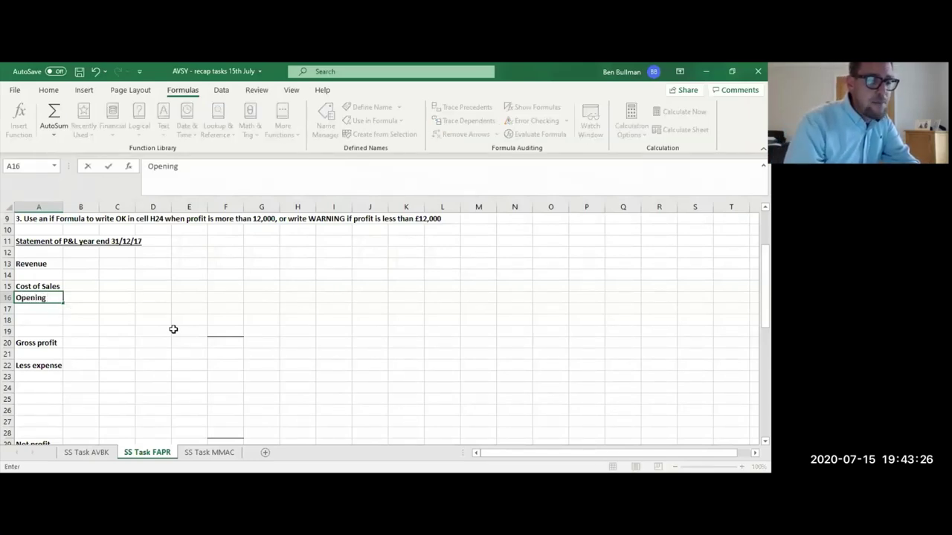
type(" Invetory")
key("BackSpace")
key("BackSpace")
key("BackSpace")
key("BackSpace")
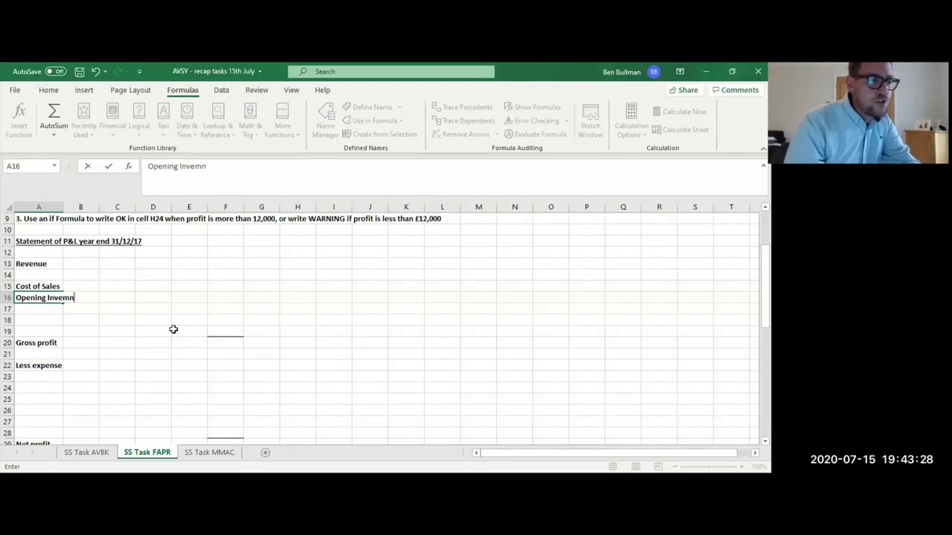
type("ntory")
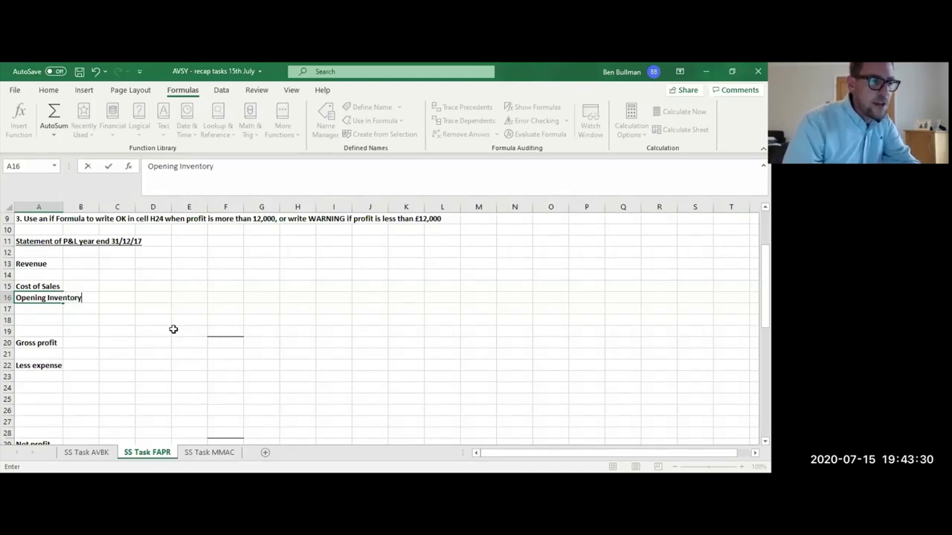
key("Return")
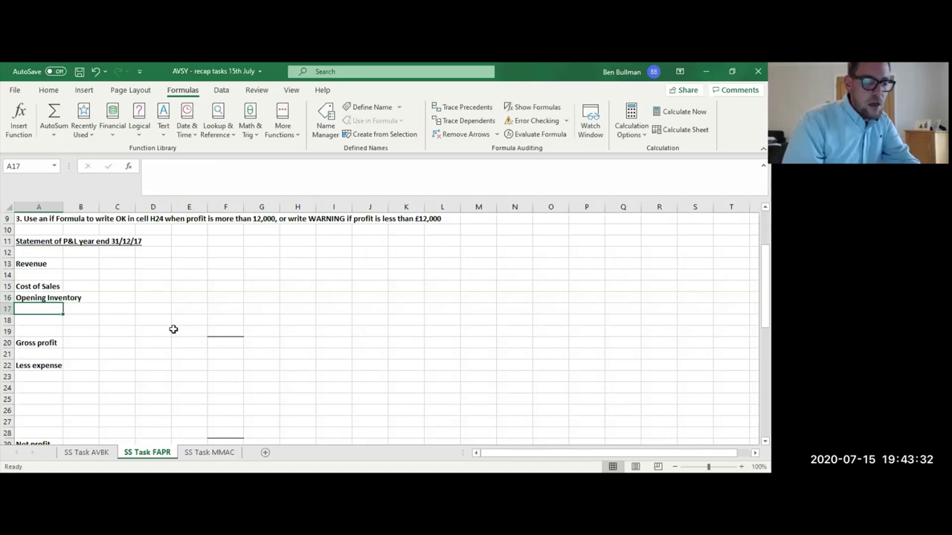
type("Purvhase")
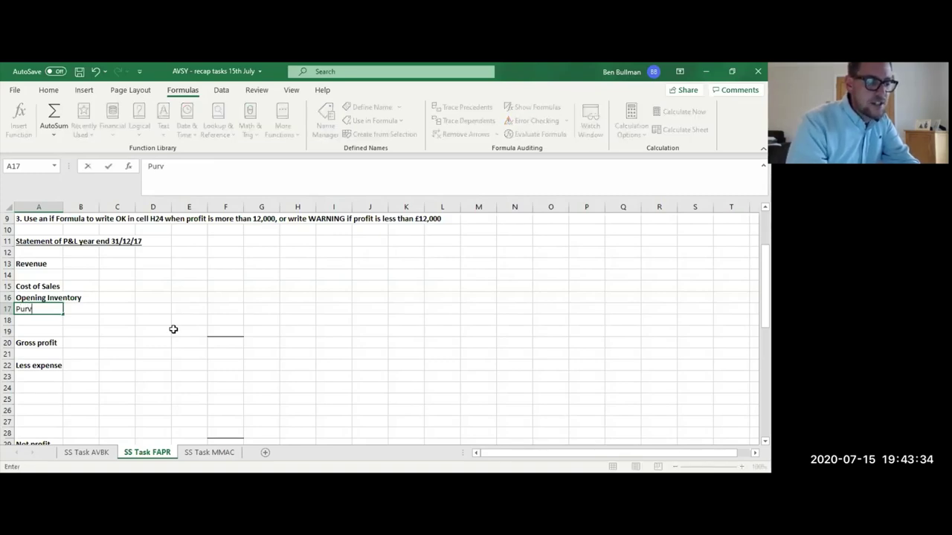
key("BackSpace")
key("BackSpace")
key("BackSpace")
key("BackSpace")
key("BackSpace")
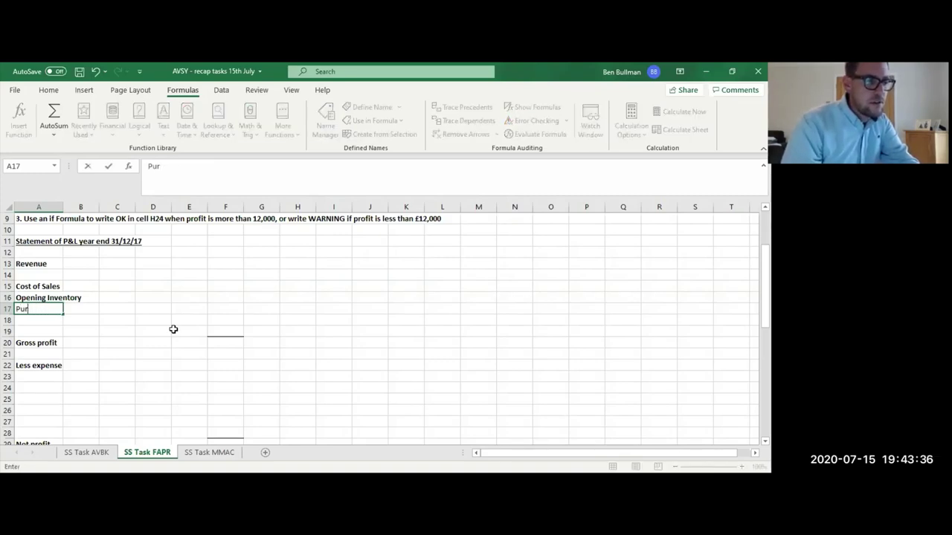
type("chase")
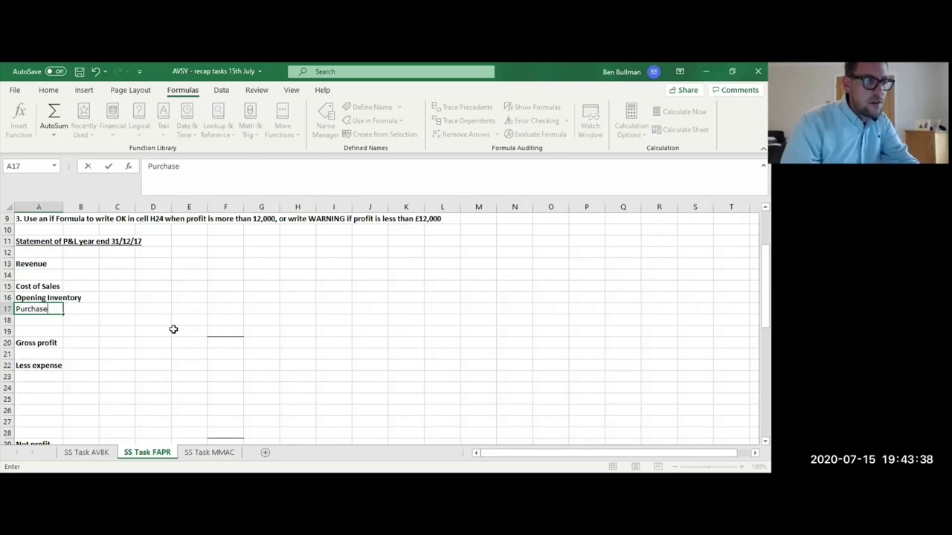
type("s")
key("Return")
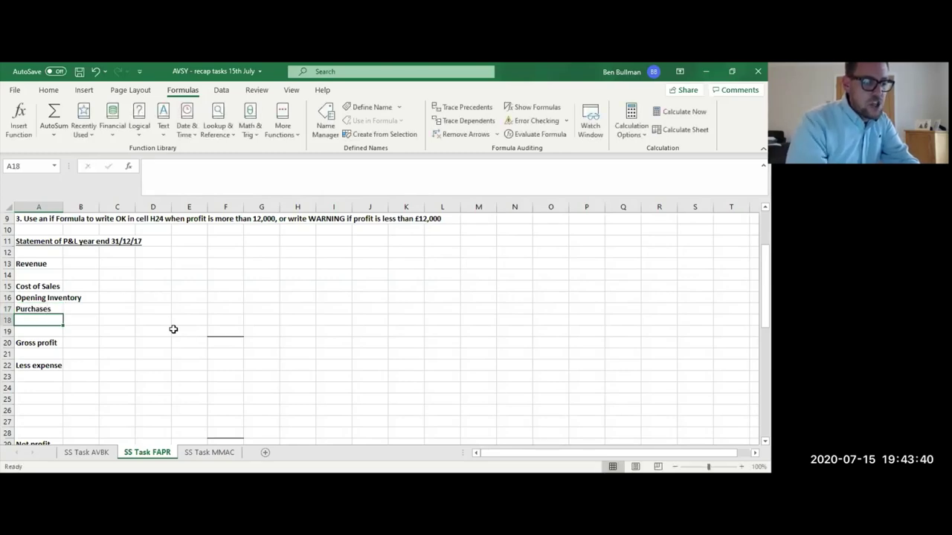
type("Closing In")
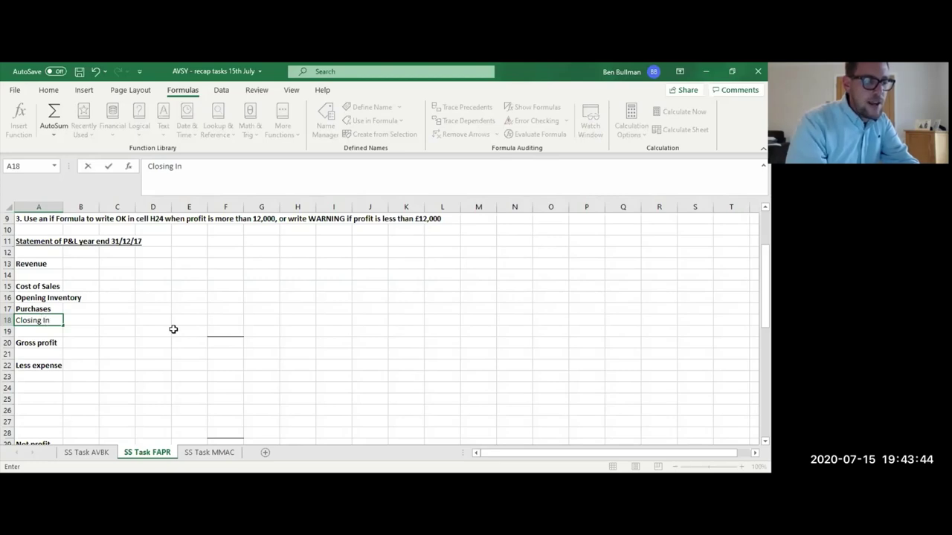
type("ventory")
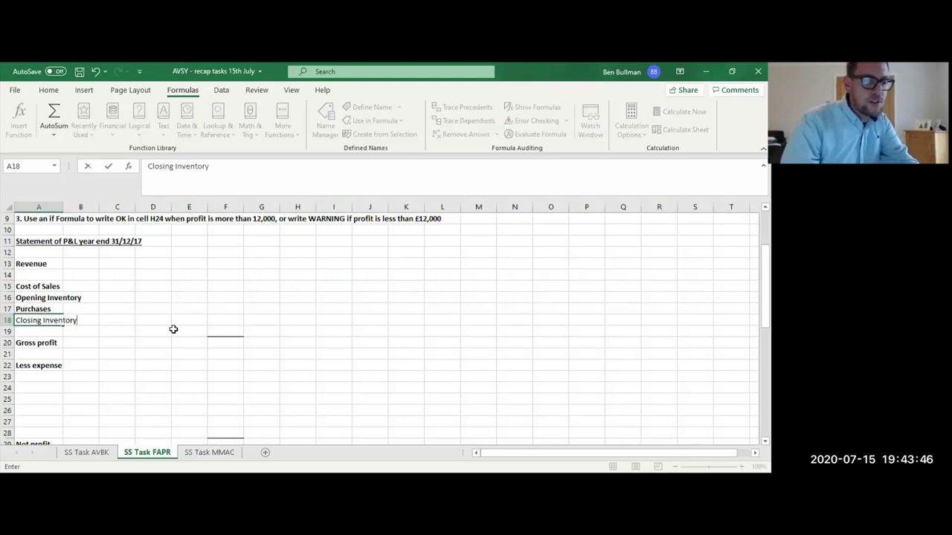
key("Return")
key("Up")
key("Up")
key("Up")
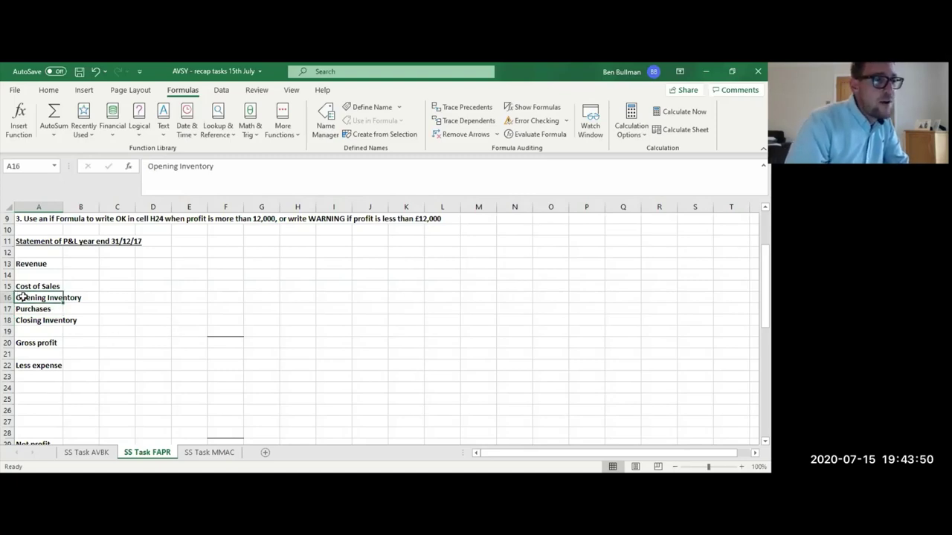
Remove bold from the Opening Inventory, Purchases and Closing Inventory labels in A16:A18.
left_click_drag(23, 296, 23, 320)
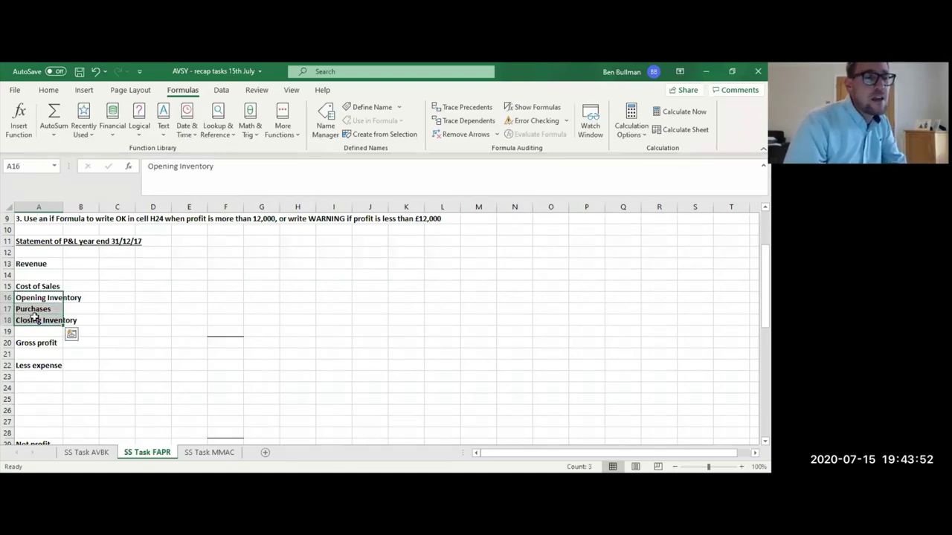
left_click(33, 318)
left_click(30, 297)
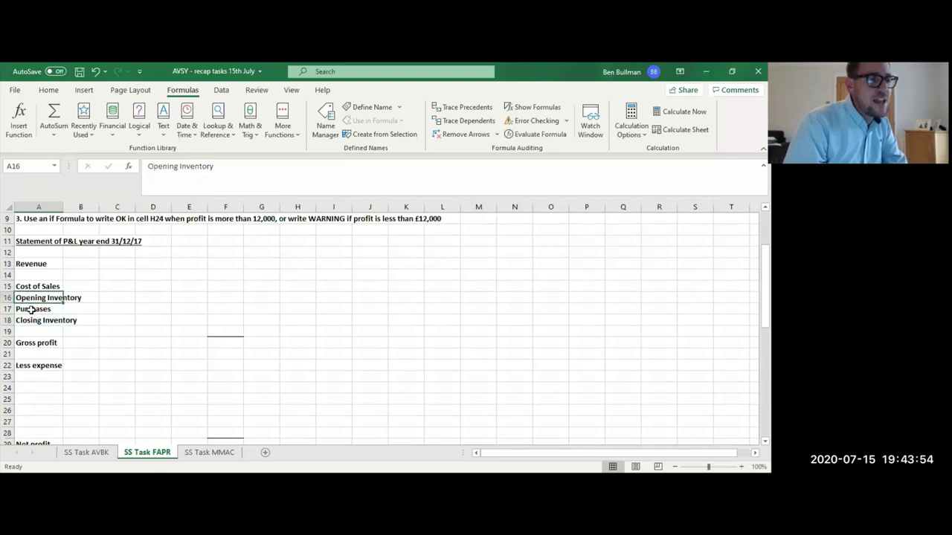
left_click_drag(31, 310, 31, 320)
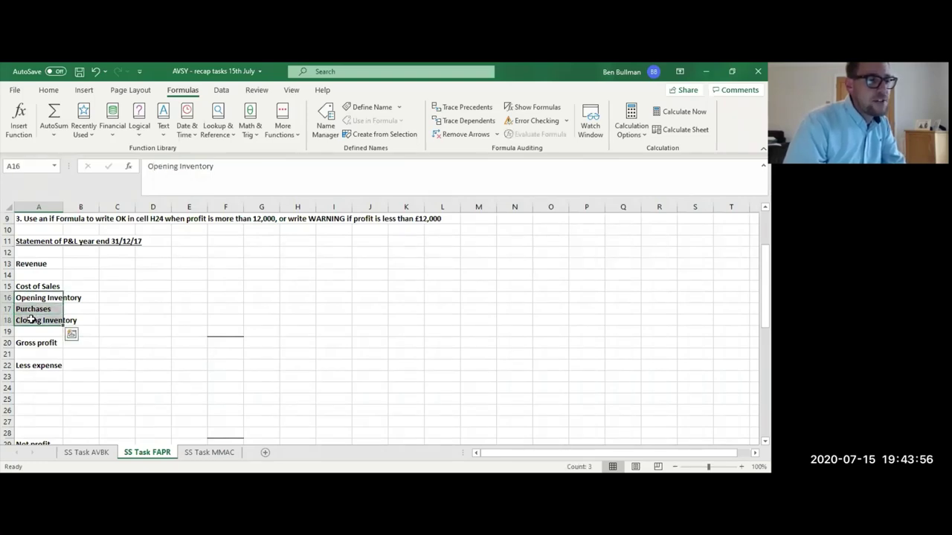
right_click(30, 320)
key("Escape")
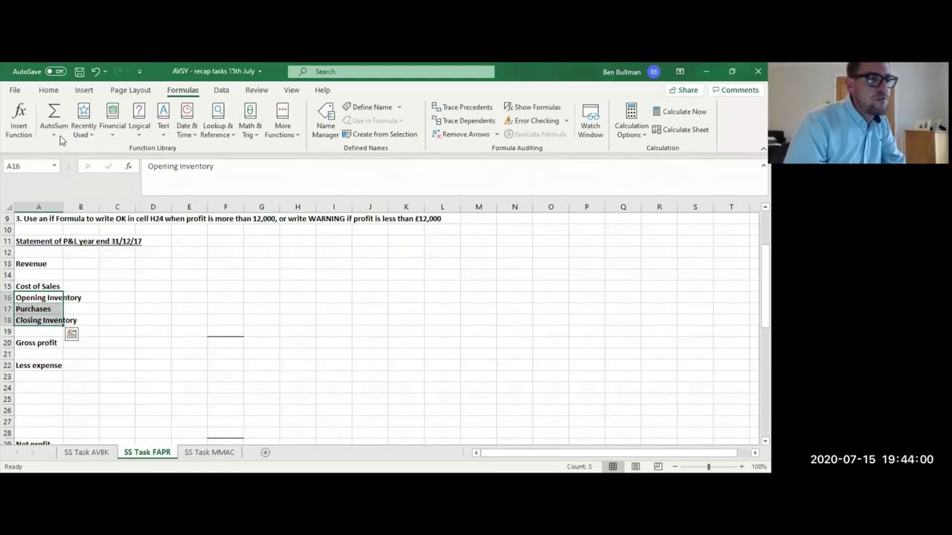
left_click(58, 93)
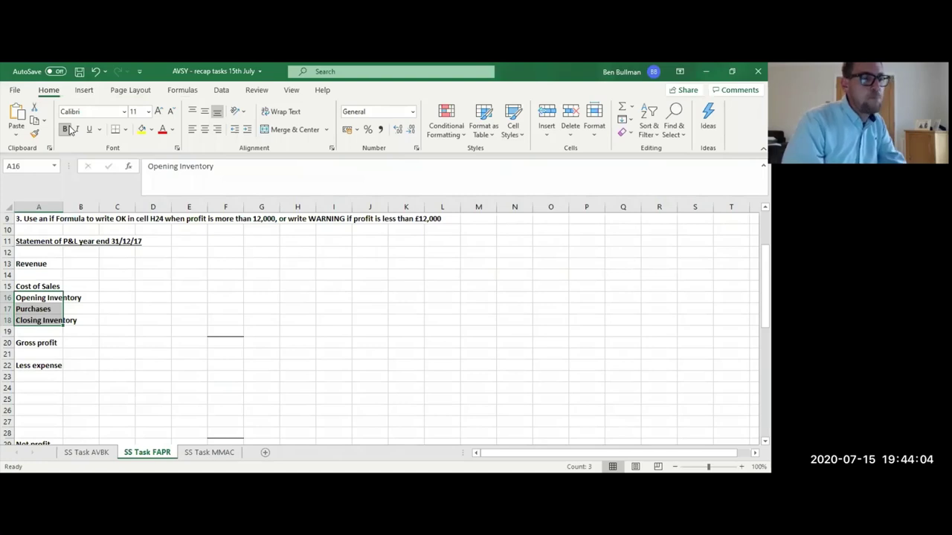
left_click(65, 128)
left_click(131, 264)
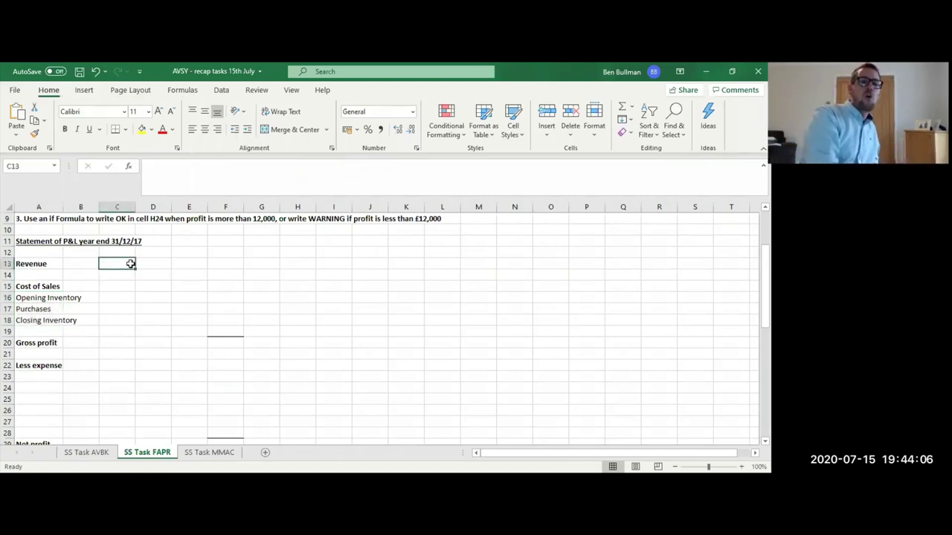
key("Down")
key("Down")
key("Down")
key("Down")
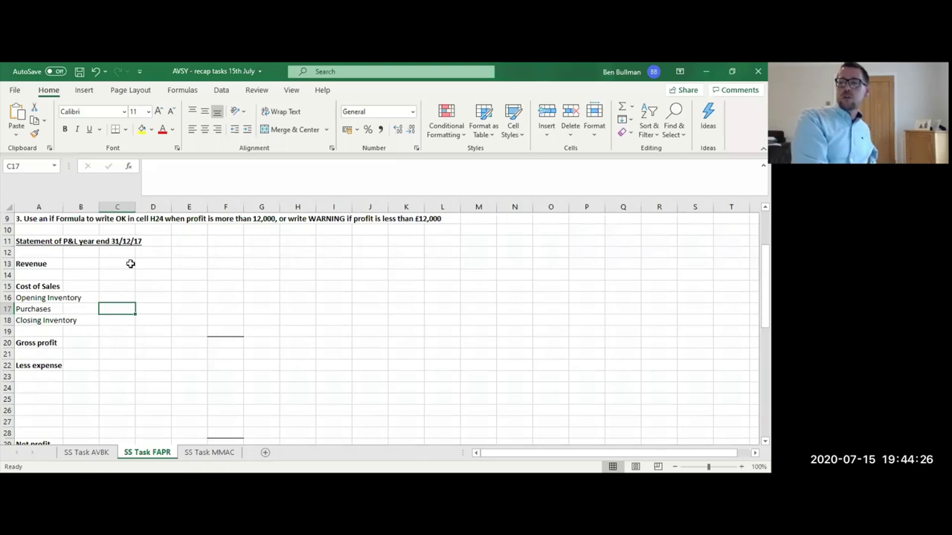
Review trial balance figures: Machinery cost 22000, accumulated depreciation 8000, Accrual 2500, Trade receivables 30000.
key("Down")
key("Down")
key("Down")
key("Down")
key("Down")
key("Down")
key("Down")
key("Down")
key("Down")
key("Down")
key("Down")
key("Down")
key("Down")
key("Down")
key("Down")
key("Down")
key("Down")
key("Down")
key("Down")
key("Down")
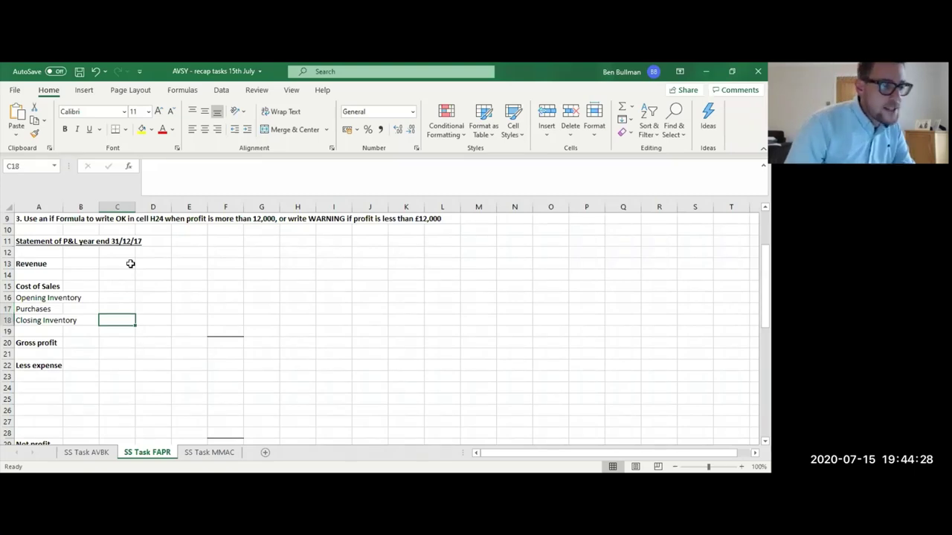
key("Up")
left_click(130, 264)
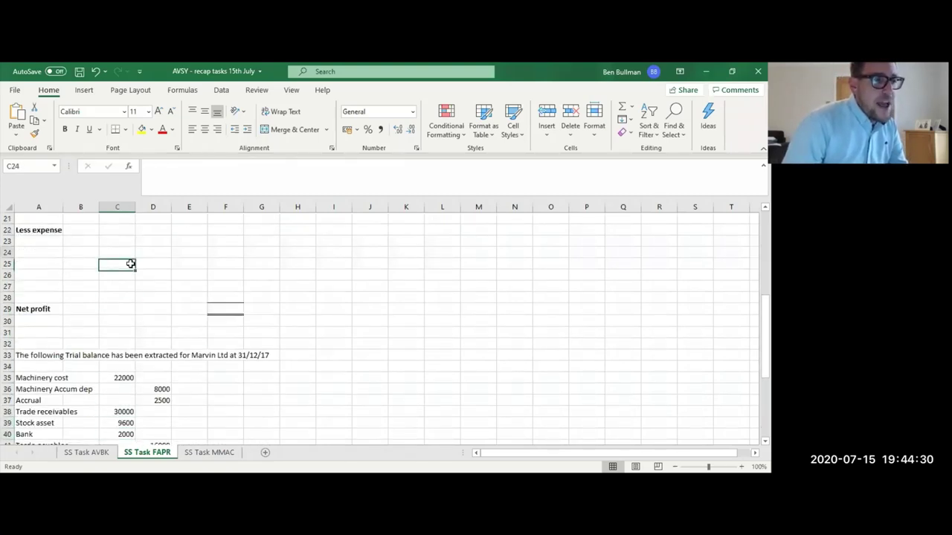
key("Up")
key("Up")
key("Up")
key("Up")
key("Left")
key("Left")
key("Down")
key("Down")
key("Down")
key("Down")
key("Down")
key("Down")
key("Down")
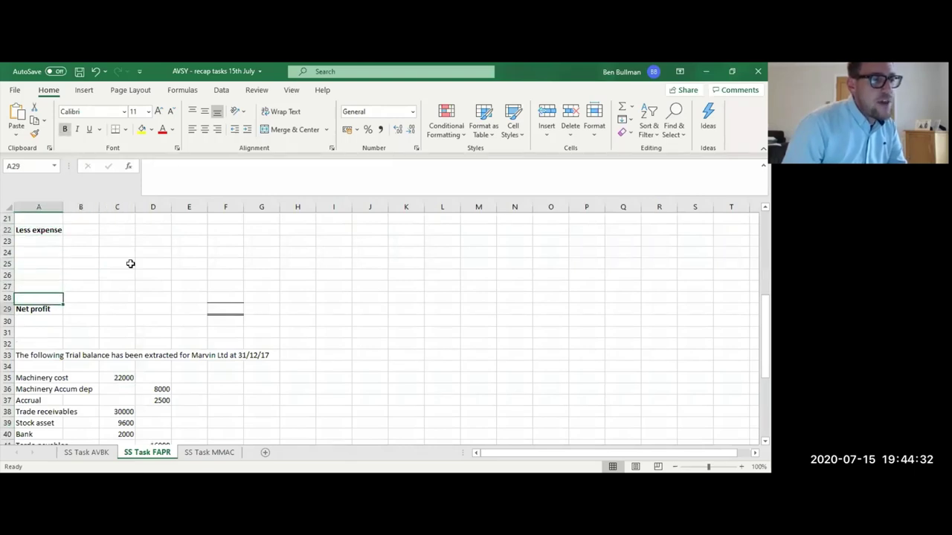
key("Down")
key("Up")
key("Up")
key("Up")
key("Up")
key("Up")
key("Up")
key("Up")
key("Up")
key("Up")
key("Up")
key("Up")
key("Up")
key("Up")
key("Up")
key("Up")
key("Up")
key("Down")
key("Down")
key("Down")
key("Down")
key("Down")
key("Down")
key("Down")
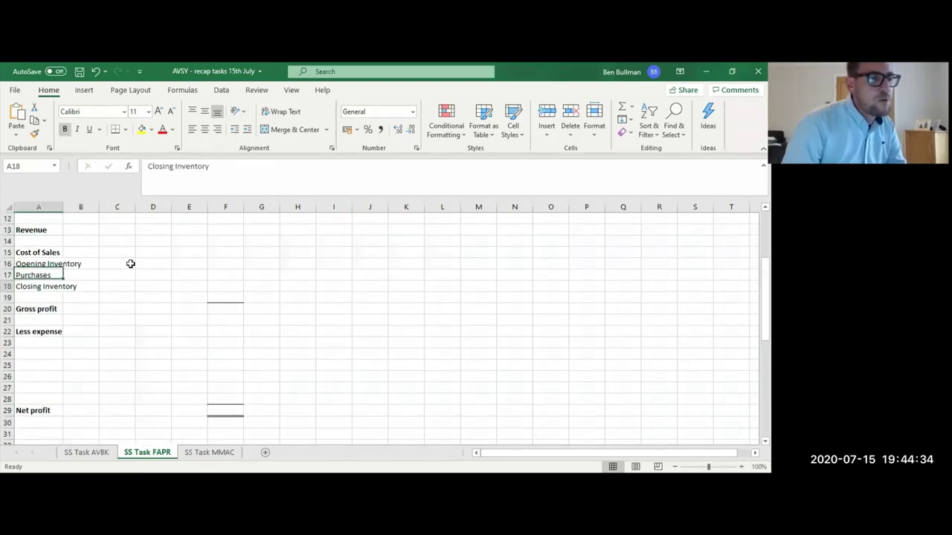
key("Right")
key("Right")
key("Right")
key("Down")
key("Down")
key("Down")
key("Down")
key("Down")
key("Down")
key("Down")
key("Down")
key("Down")
key("Down")
key("Down")
key("Down")
key("Down")
key("Down")
key("Down")
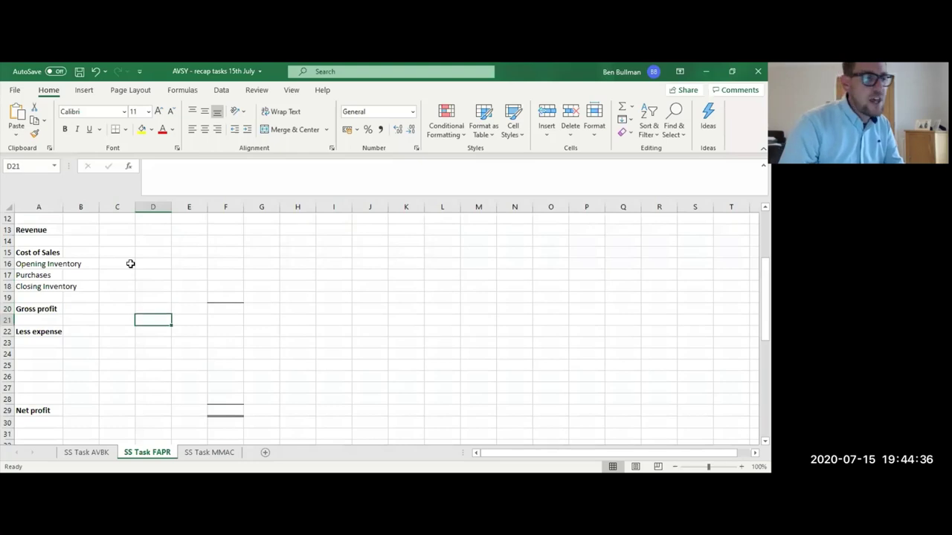
key("Down")
key("Down")
key("Down")
key("Down")
key("Down")
key("Down")
key("Down")
key("Down")
key("Down")
key("Down")
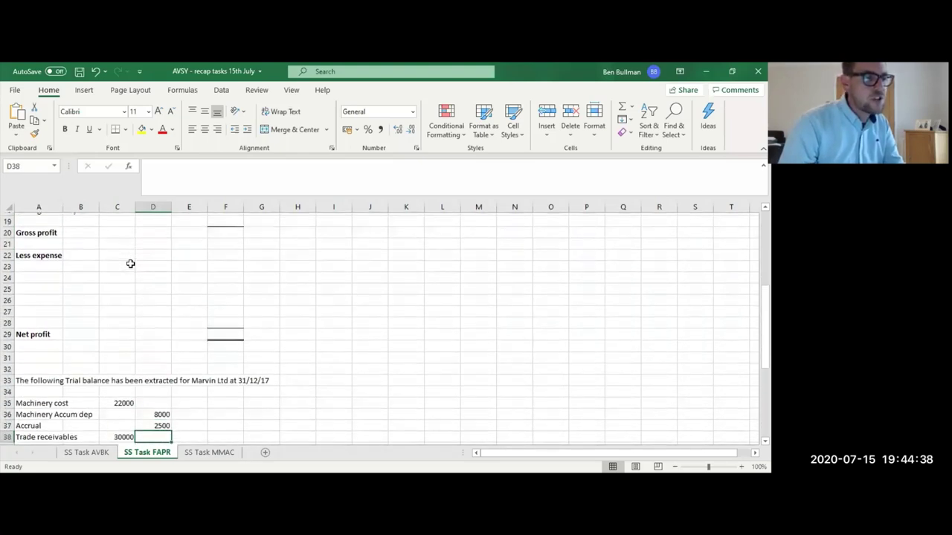
key("Up")
key("Up")
key("Up")
key("Up")
key("Up")
key("Up")
key("Up")
key("Up")
key("Up")
key("Up")
key("Up")
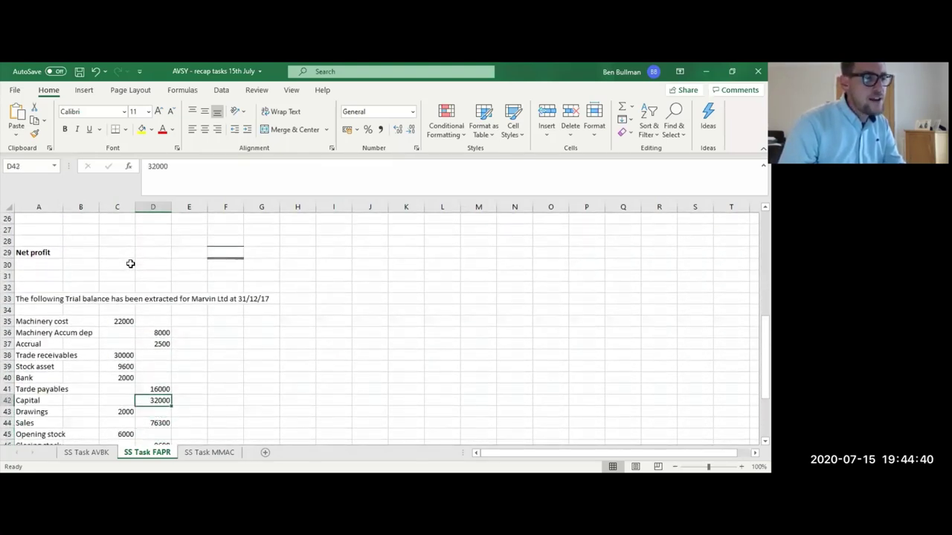
key("Left")
key("Left")
key("Left")
key("Up")
key("Up")
key("Up")
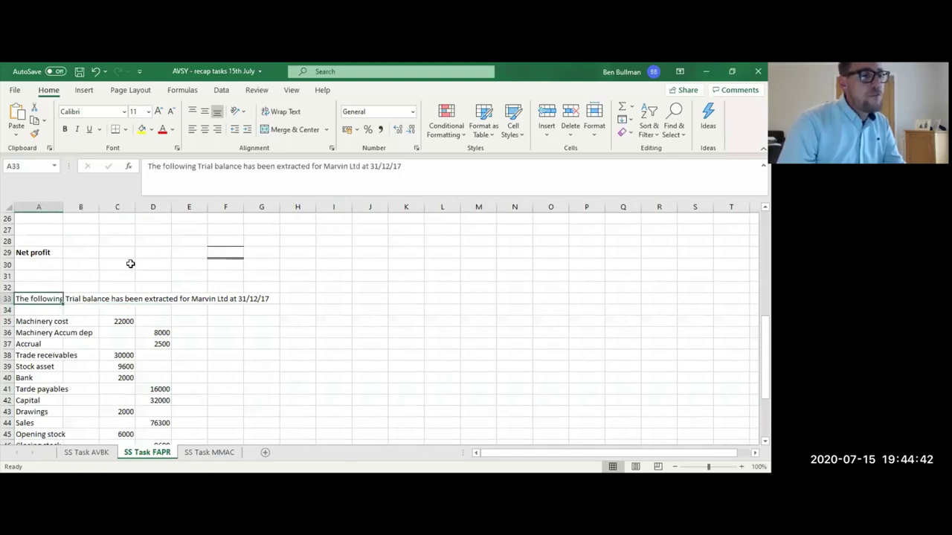
key("Down")
key("Down")
key("Down")
key("Down")
key("Down")
key("Down")
key("Down")
key("Down")
key("Down")
key("Down")
key("Down")
key("Down")
key("Down")
key("Down")
key("Down")
key("Down")
key("Down")
key("Down")
key("Down")
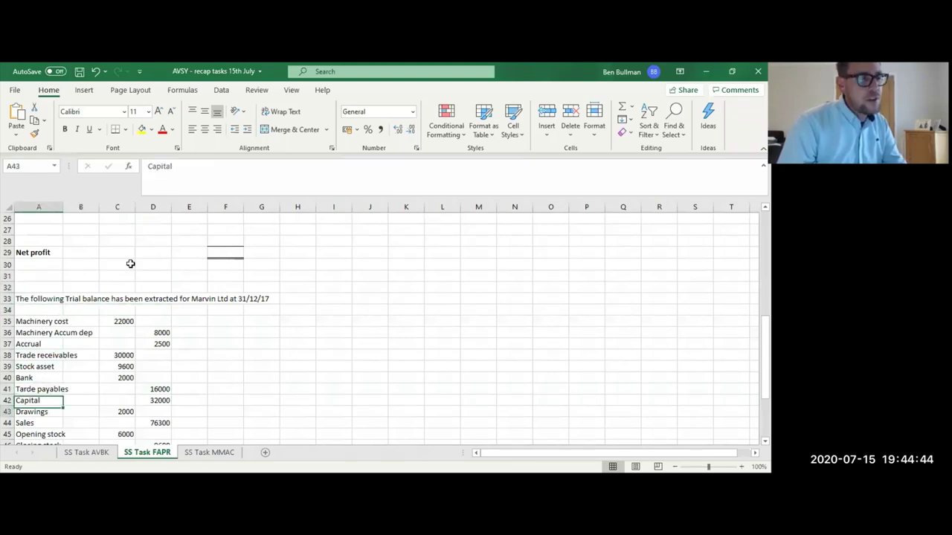
key("Up")
key("Up")
key("Up")
key("Up")
key("Up")
key("Up")
key("Up")
key("Up")
key("Up")
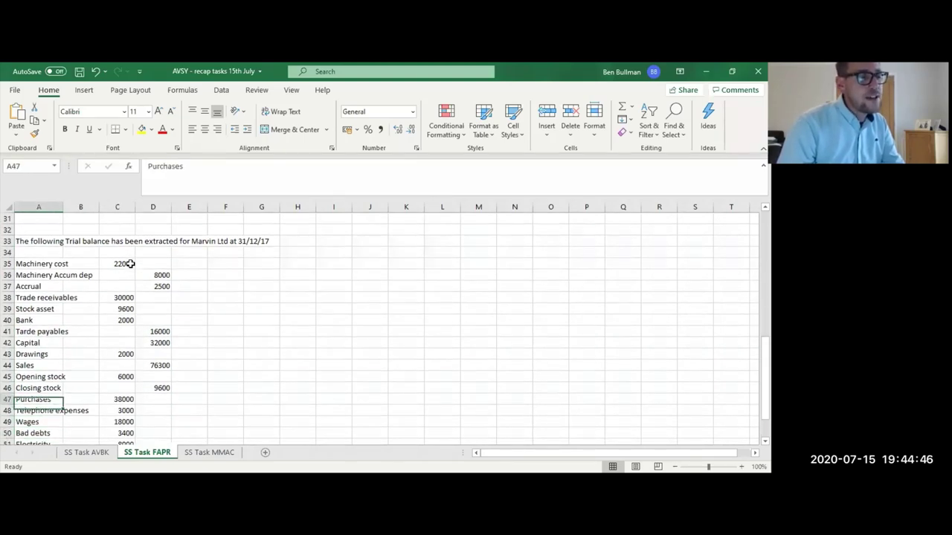
key("Up")
key("Up")
key("Up")
key("Up")
key("Up")
key("Up")
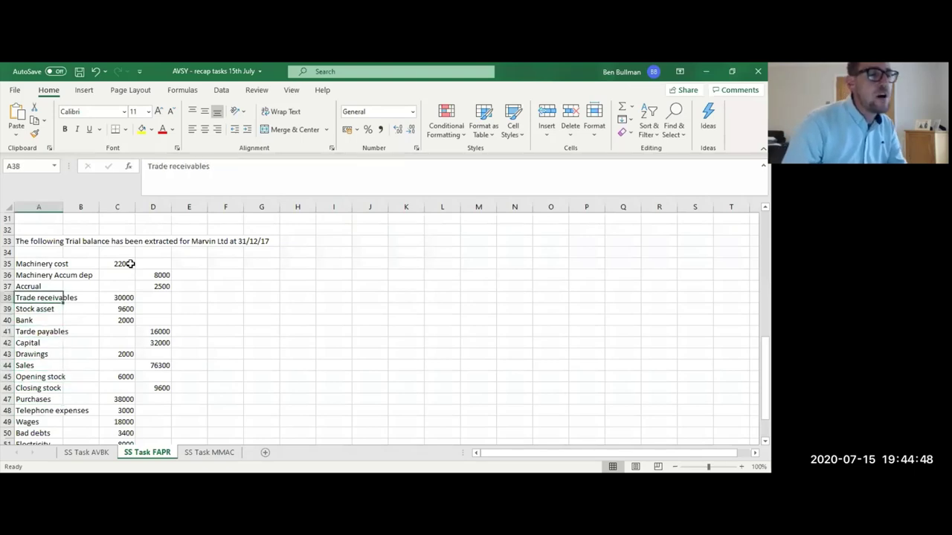
key("Right")
key("Right")
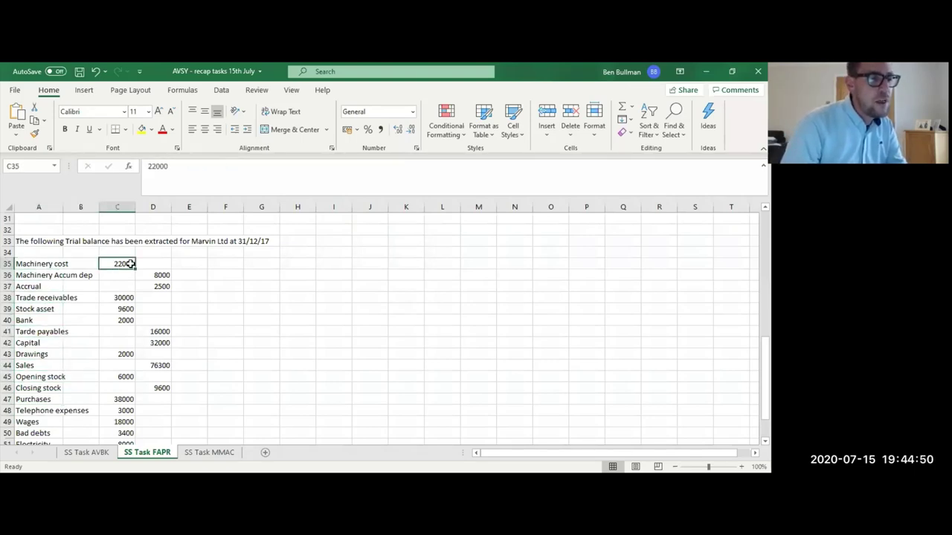
key("Left")
key("Left")
key("Right")
left_click(130, 264)
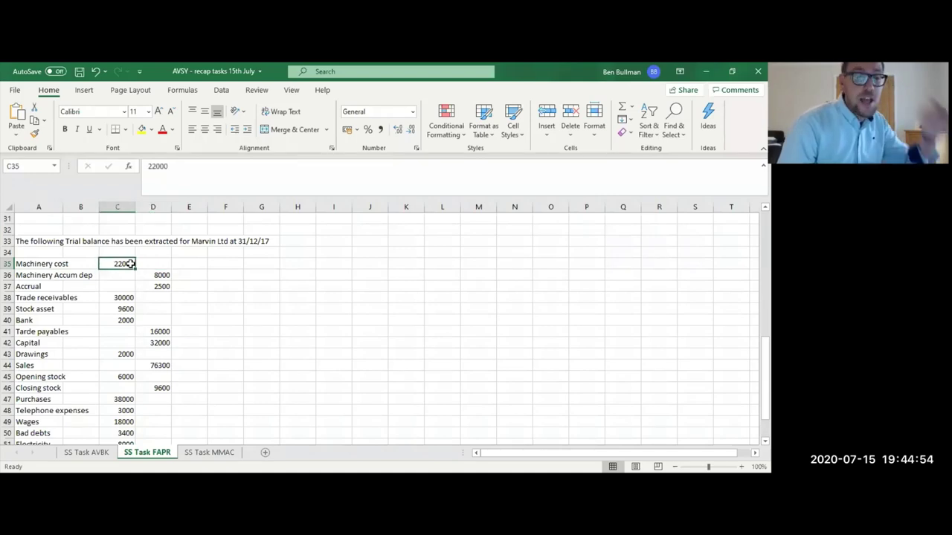
key("Down")
key("Left")
key("Left")
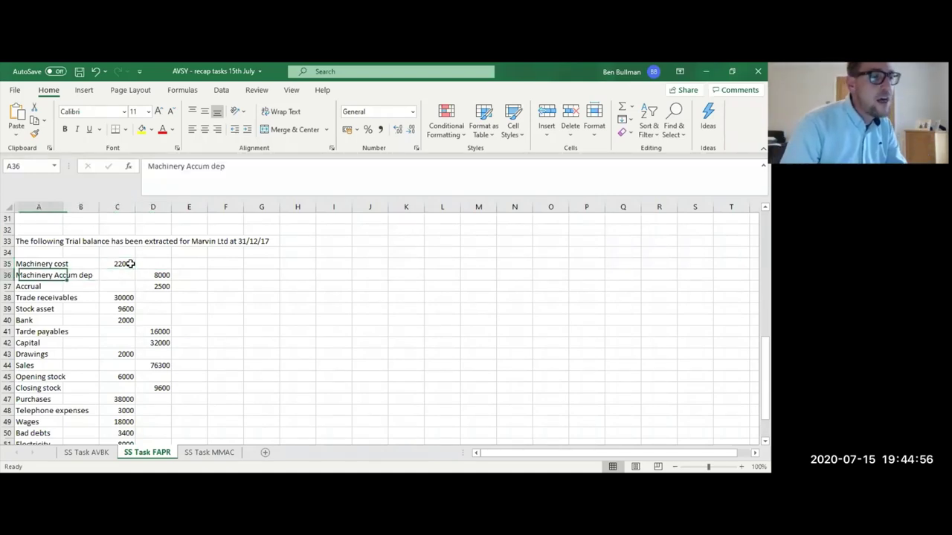
key("Right")
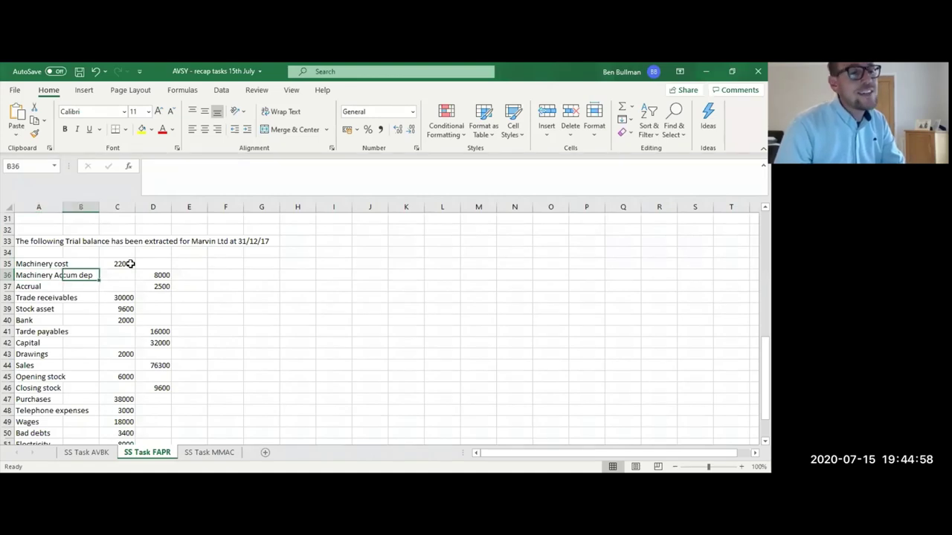
key("Right")
key("Right")
key("Right")
key("Left")
key("Left")
key("Left")
key("Right")
key("Right")
key("Right")
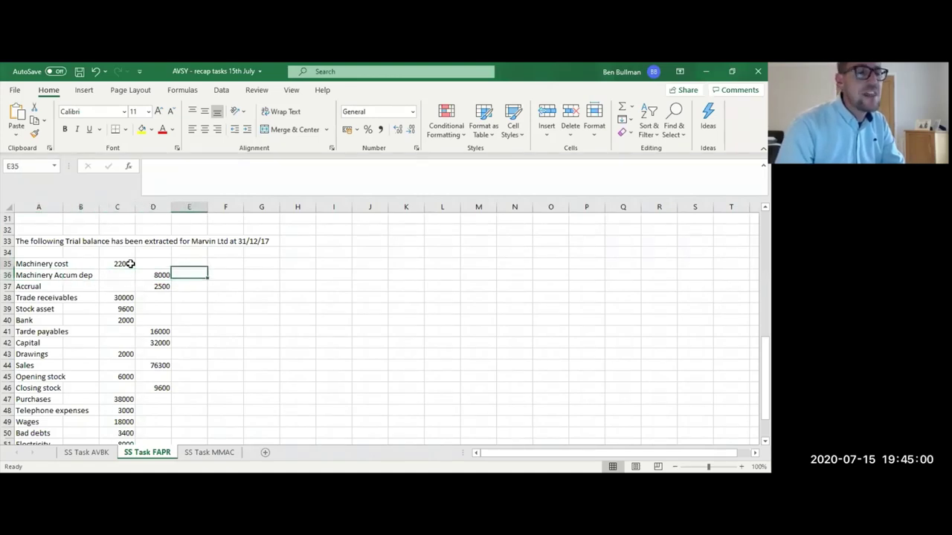
key("Up")
key("Left")
key("Left")
key("Down")
key("Right")
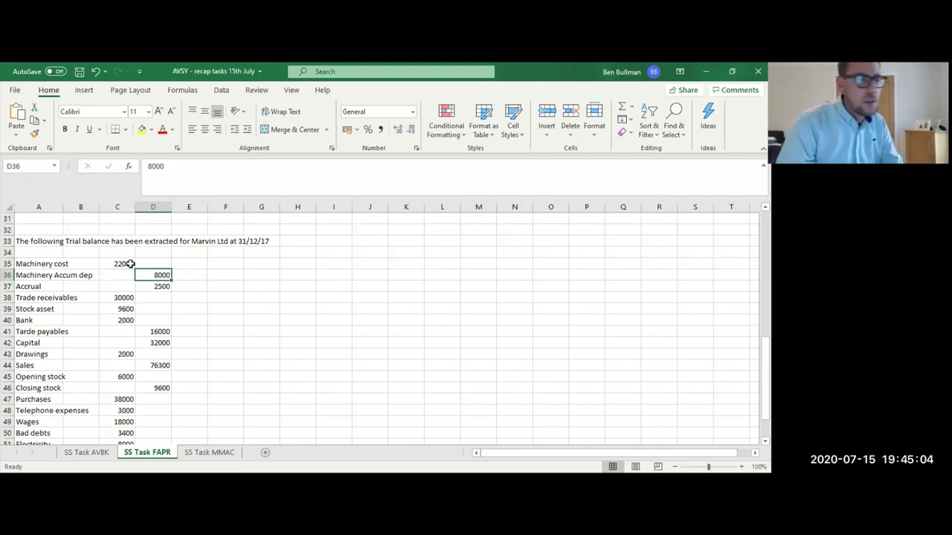
key("Down")
key("Left")
key("Left")
key("Right")
key("Right")
key("Right")
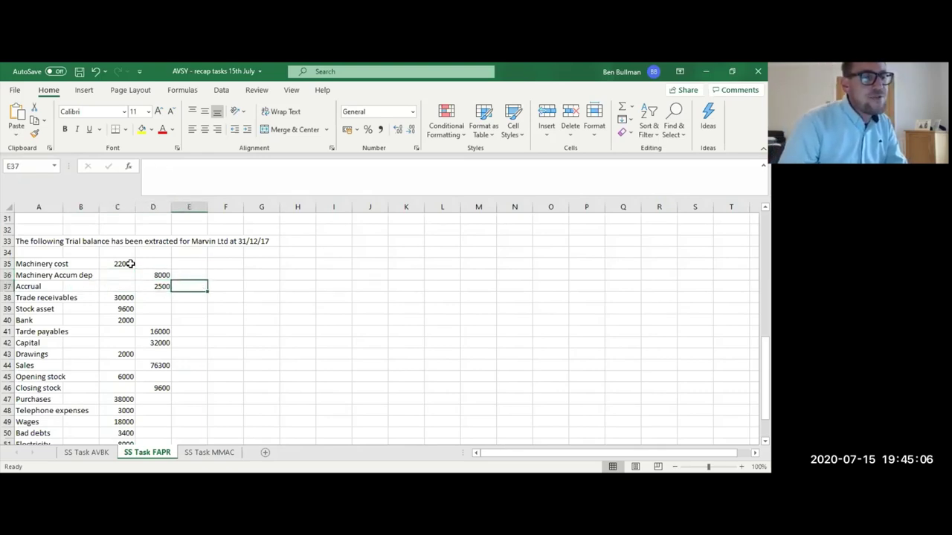
key("Left")
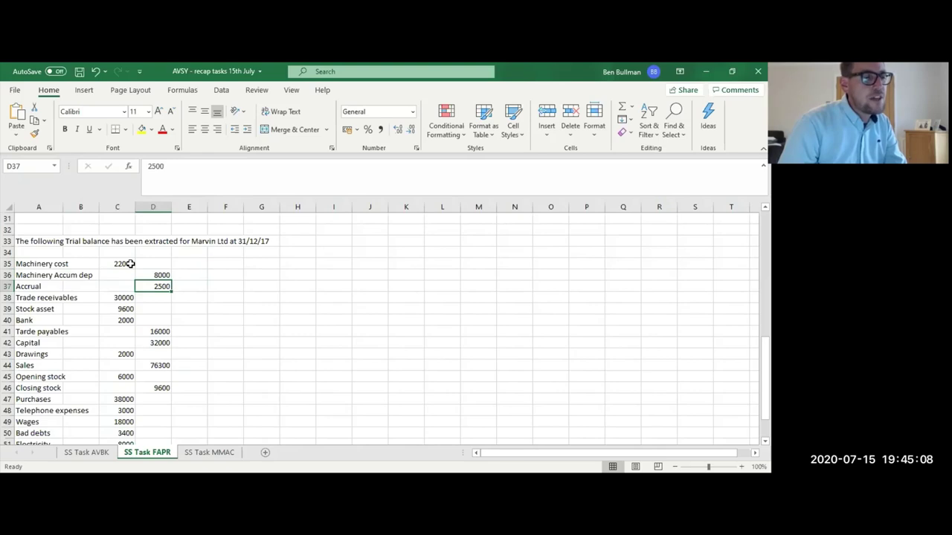
key("Down")
key("Left")
key("Left")
key("Left")
key("Right")
key("Right")
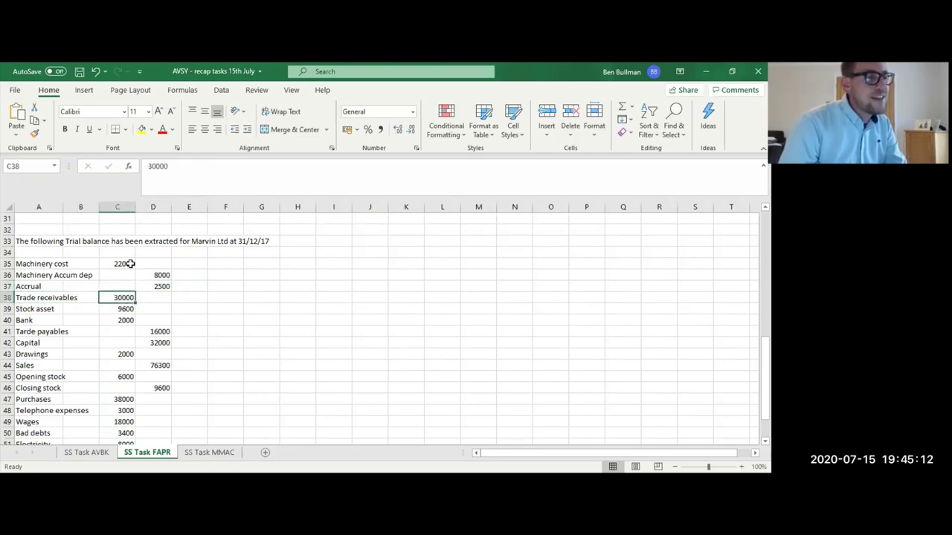
Check the Stock 9600, Drawings 2000 and Sales 76300 figures, then return to the P&L.
key("Down")
key("Down")
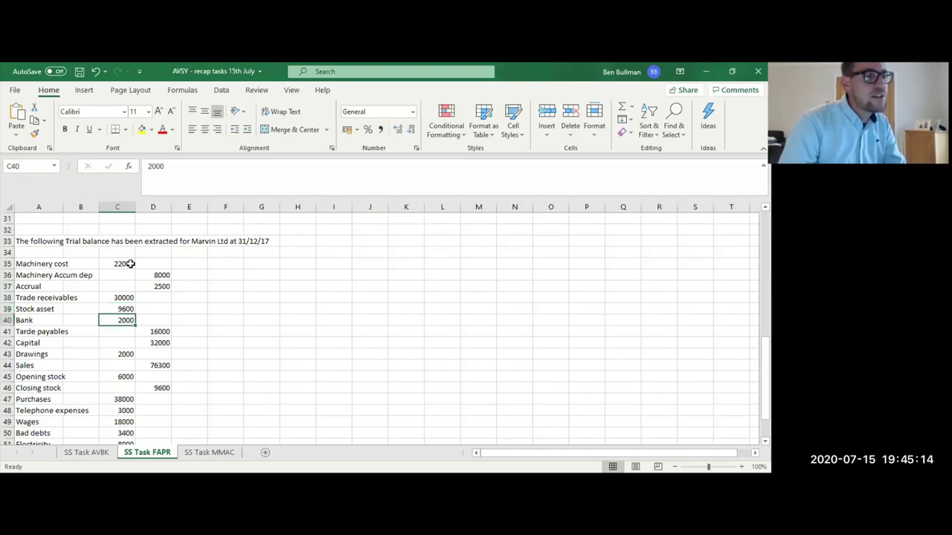
key("Down")
key("Down")
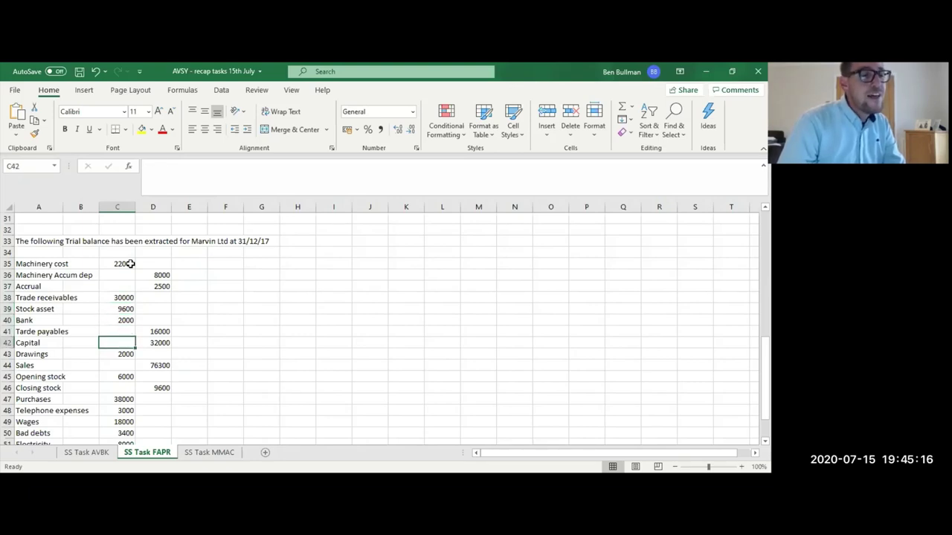
key("Right")
key("Right")
key("Left")
key("Left")
key("Down")
key("Down")
key("Down")
key("Down")
key("Down")
key("Down")
key("Down")
key("Down")
key("Down")
key("Down")
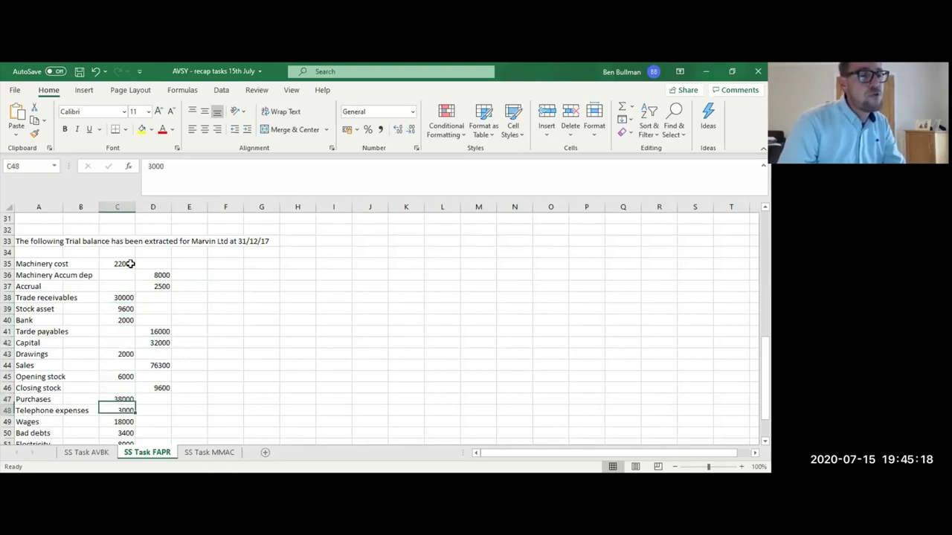
key("Up")
key("Up")
key("Up")
key("Up")
key("Up")
key("Up")
key("Up")
key("Up")
key("Up")
key("Up")
key("Up")
key("Up")
key("Up")
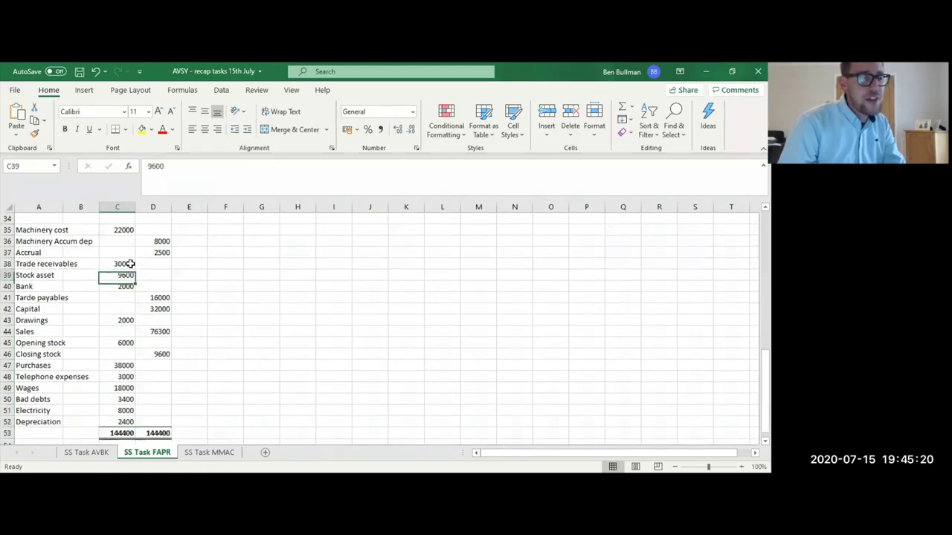
key("Down")
key("Down")
key("Down")
key("Down")
key("Up")
key("Down")
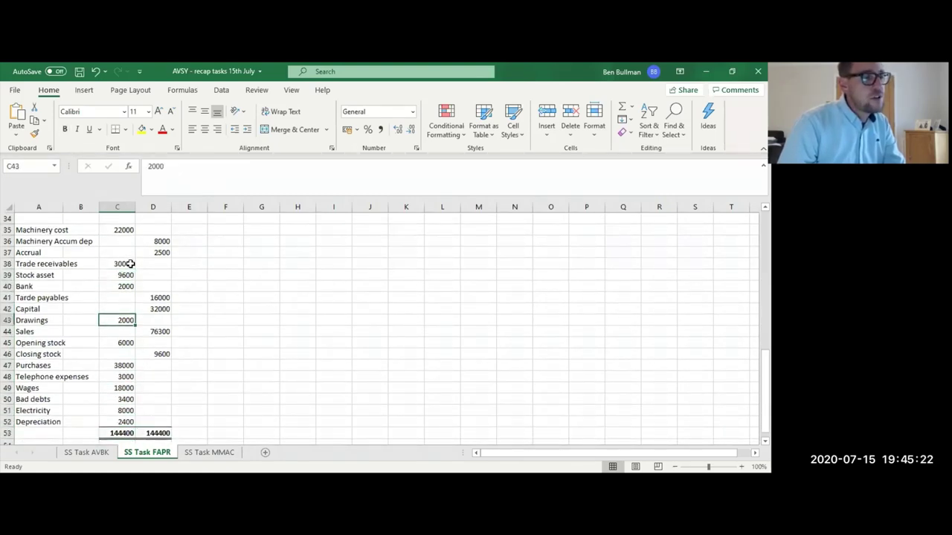
key("Down")
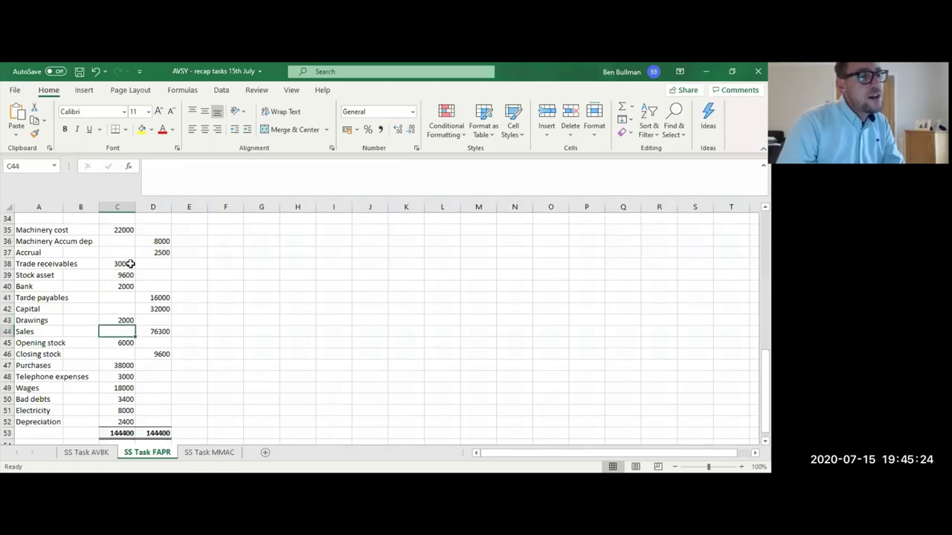
key("Left")
key("Left")
key("Right")
key("Right")
key("Right")
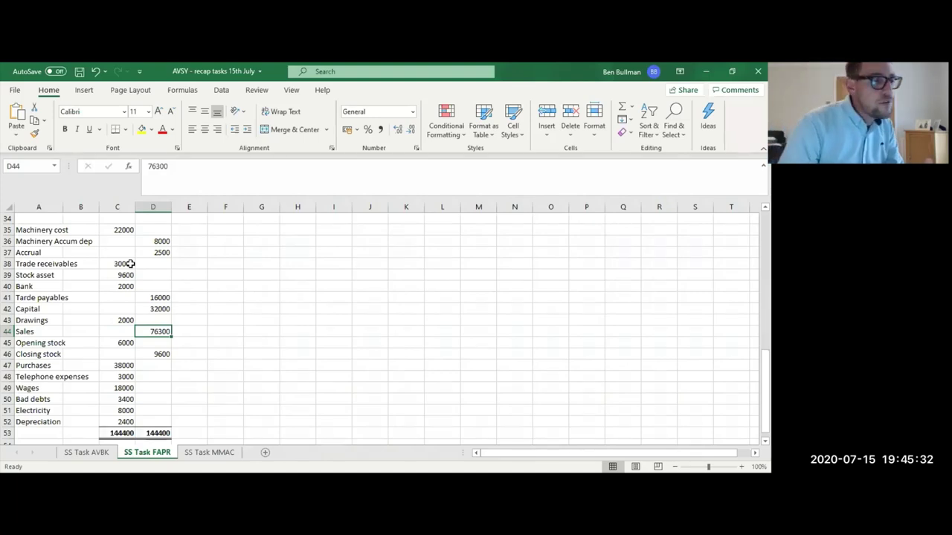
key("Up")
key("Up")
key("Up")
key("Up")
key("Up")
key("Up")
key("Up")
key("Up")
key("Up")
key("Up")
key("Up")
key("Up")
key("Up")
key("Up")
key("Up")
key("Up")
key("Up")
key("Up")
key("Up")
key("Up")
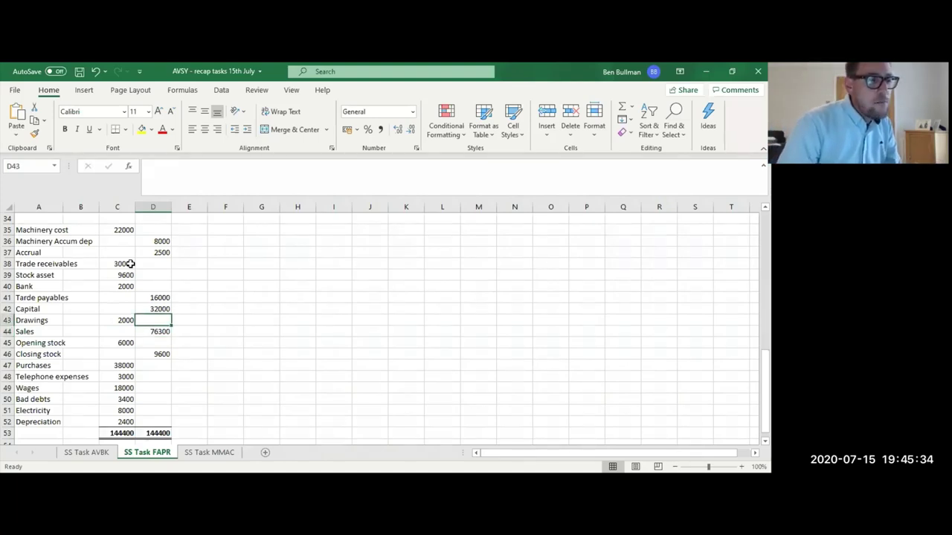
key("Up")
key("Up")
key("Up")
key("Up")
key("Up")
key("Up")
key("Up")
key("Up")
key("Up")
key("Up")
key("Up")
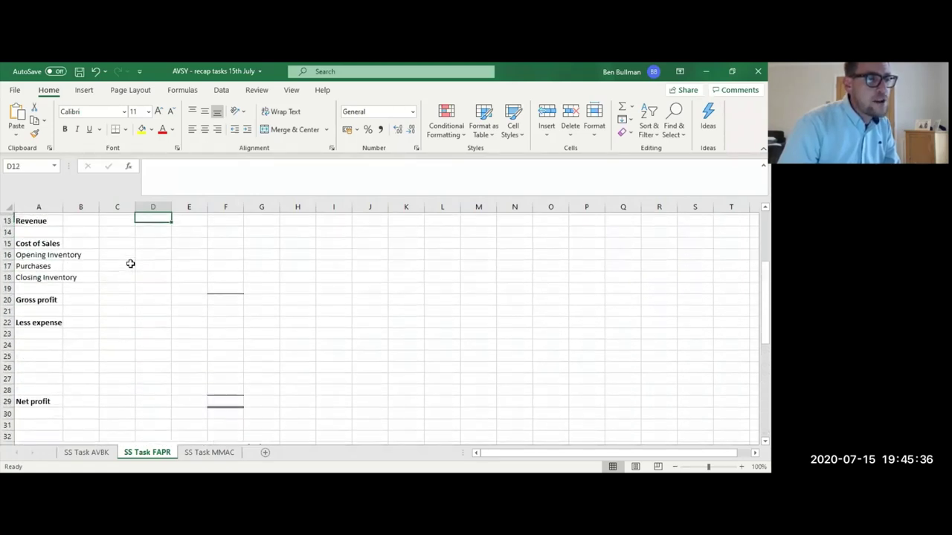
Link Revenue in F13 to the trial balance Sales cell D44, showing 76300.
key("Down")
key("Down")
key("Down")
key("Right")
key("Right")
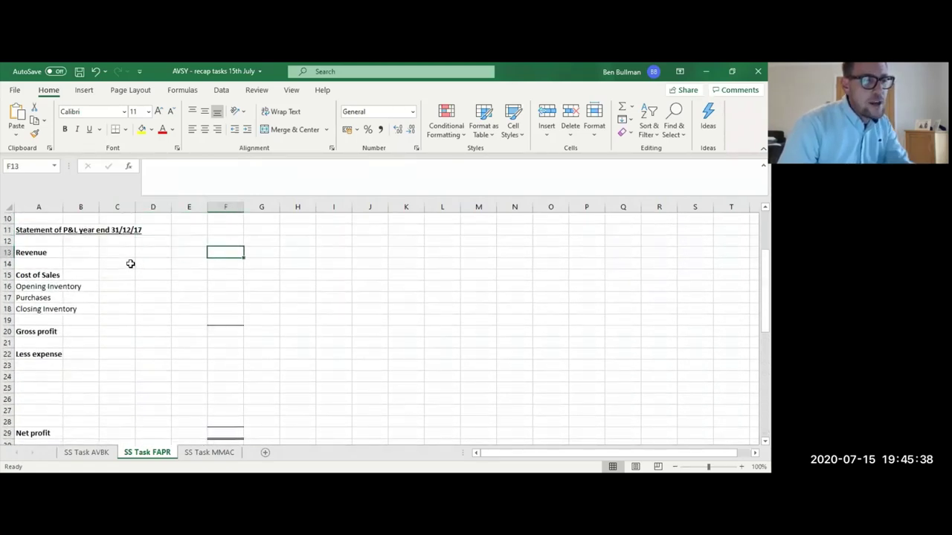
type("=")
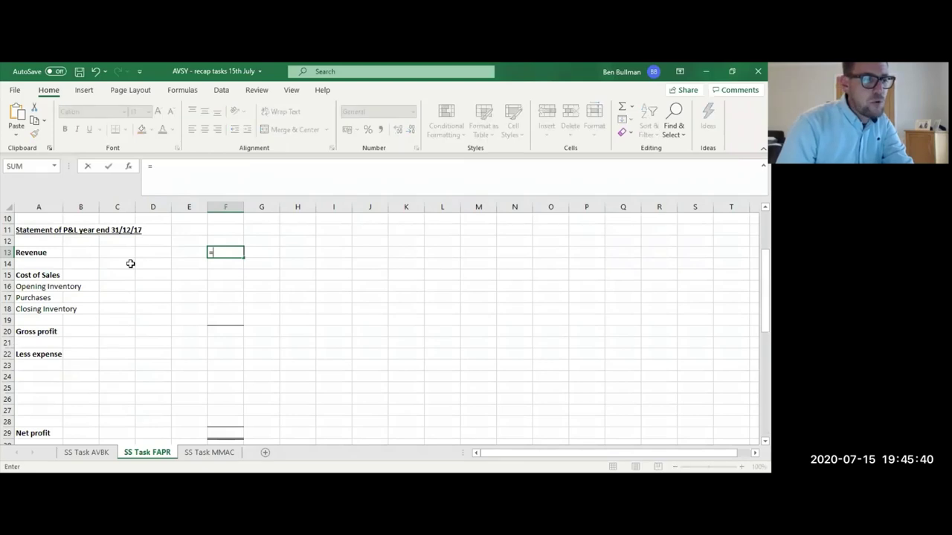
key("Down")
key("Down")
key("Down")
key("Down")
key("Down")
key("Down")
key("Down")
key("Down")
key("Down")
key("Down")
key("Down")
key("Down")
key("Down")
key("Down")
key("Down")
key("Down")
key("Down")
key("Down")
key("Down")
key("Down")
key("Down")
key("Down")
key("Down")
key("Down")
key("Down")
key("Down")
key("Down")
key("Down")
key("Down")
key("Down")
key("Down")
key("Down")
key("Down")
key("Down")
key("Down")
key("Down")
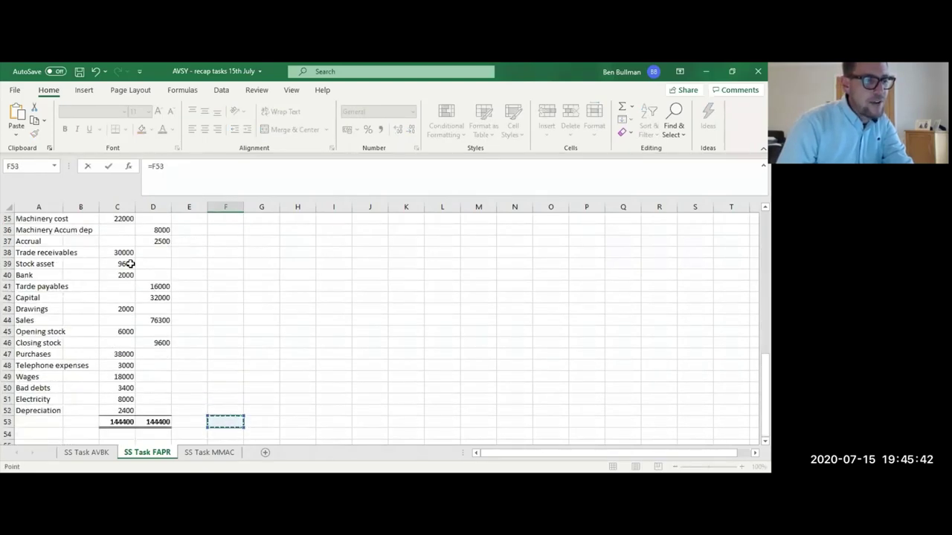
key("Up")
key("Up")
key("Up")
key("Up")
key("Up")
key("Up")
key("Up")
key("Up")
key("Up")
key("Up")
key("Up")
key("Left")
key("Left")
key("Left")
key("Down")
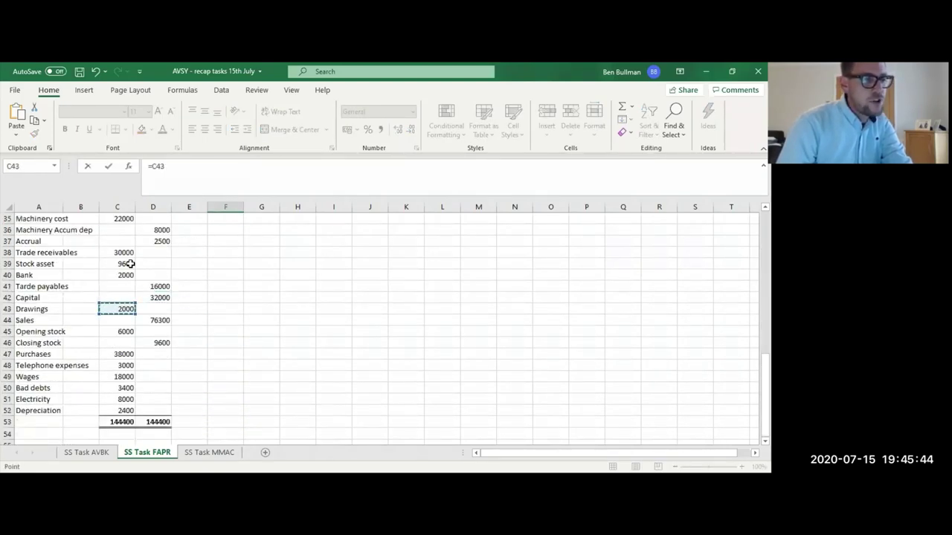
key("Left")
key("Down")
key("Right")
key("Right")
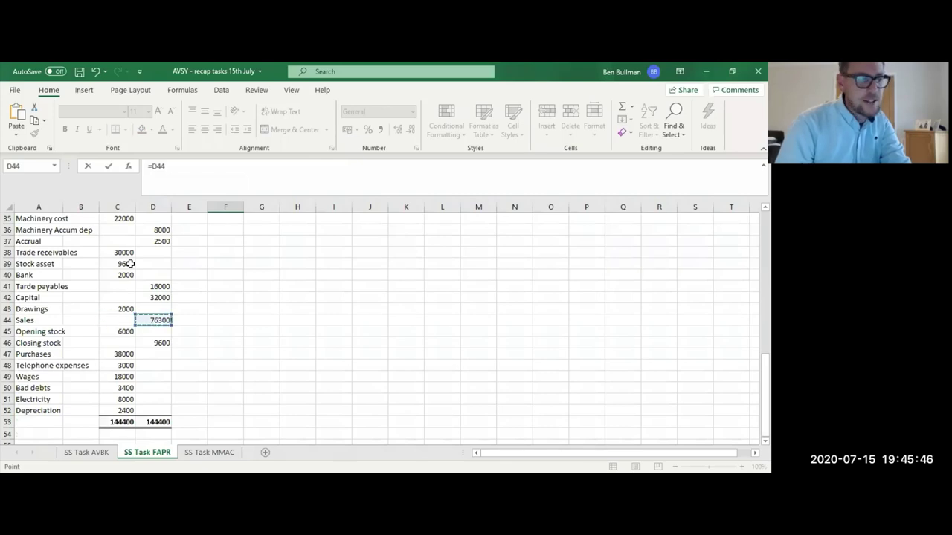
key("ctrl+Return")
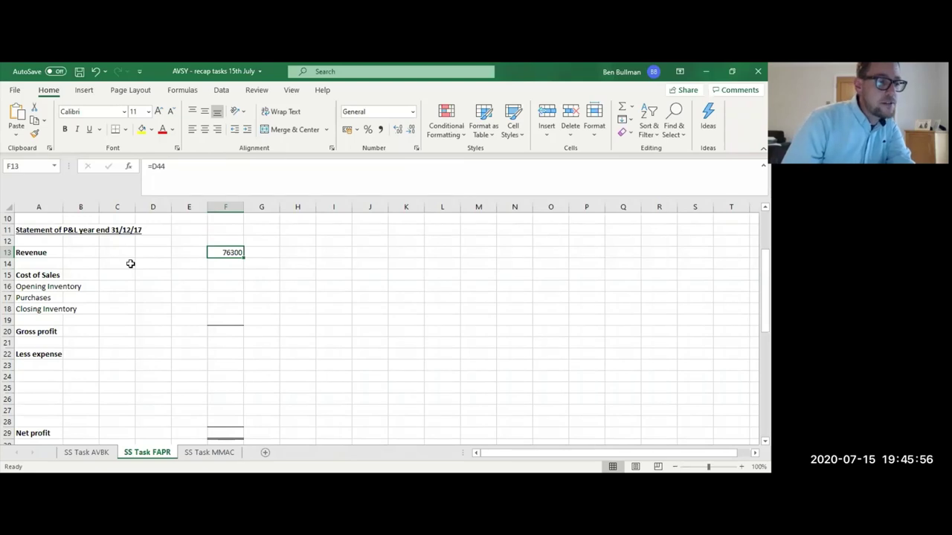
key("Down")
key("Down")
key("Down")
Set Opening Inventory in E16 to =C45, showing 6000.
key("Left")
key("Left")
key("Left")
key("Left")
key("Left")
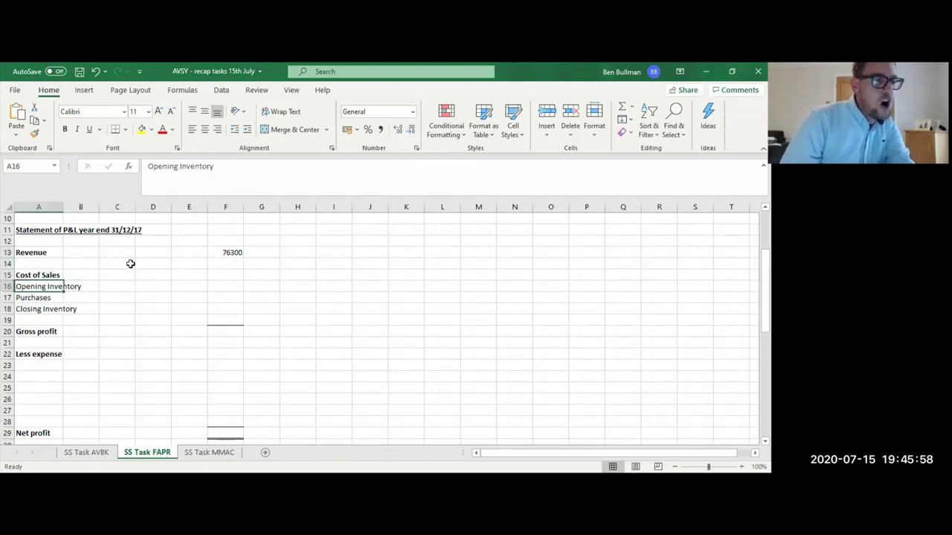
key("Right")
key("Right")
key("Right")
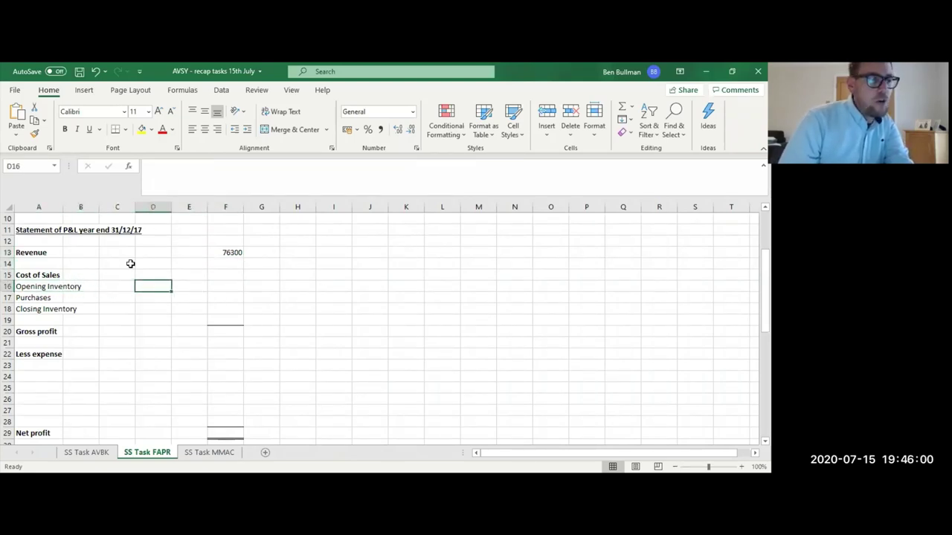
key("Right")
key("Right")
key("Left")
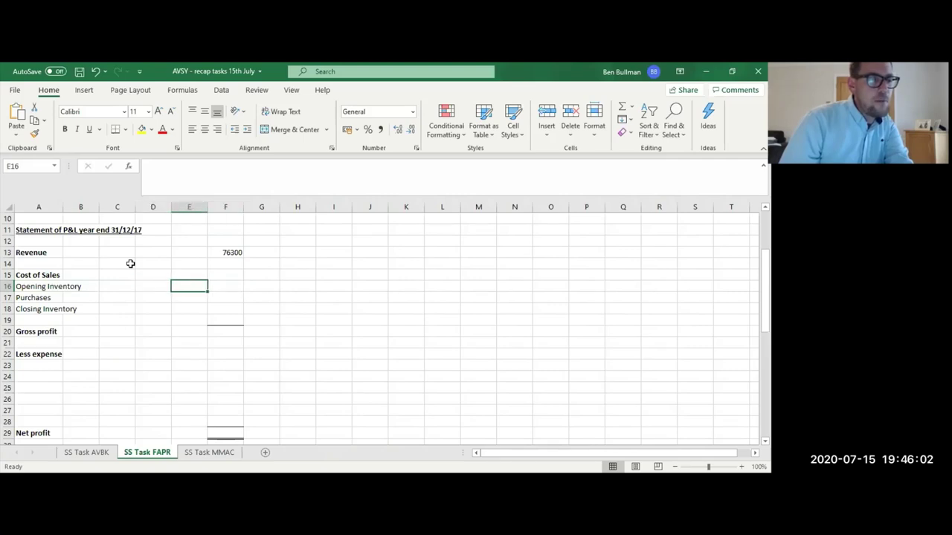
type("=")
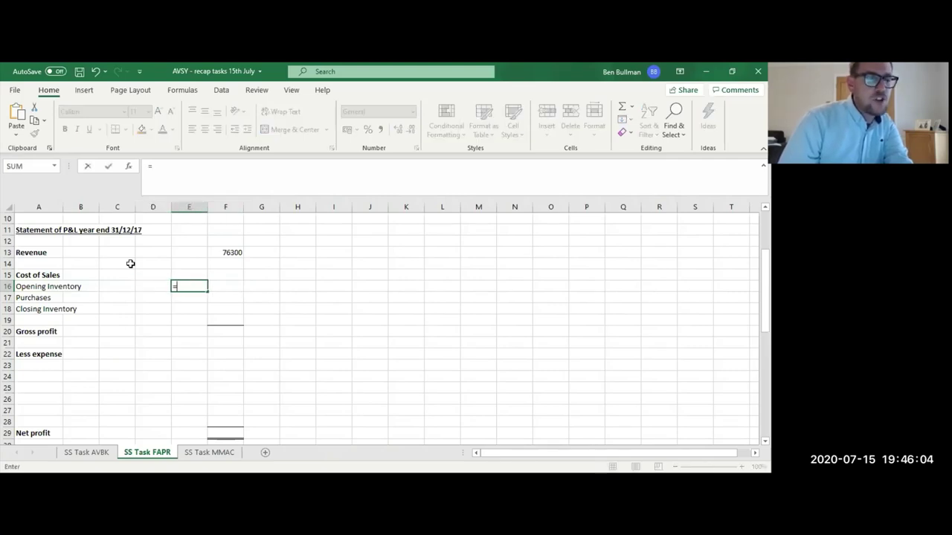
key("Down")
key("Down")
key("Down")
key("Down")
key("Down")
key("Down")
key("Down")
key("Down")
key("Down")
key("Down")
key("Down")
key("Down")
key("Down")
key("Down")
key("Down")
key("Down")
key("Down")
key("Down")
key("Down")
key("Down")
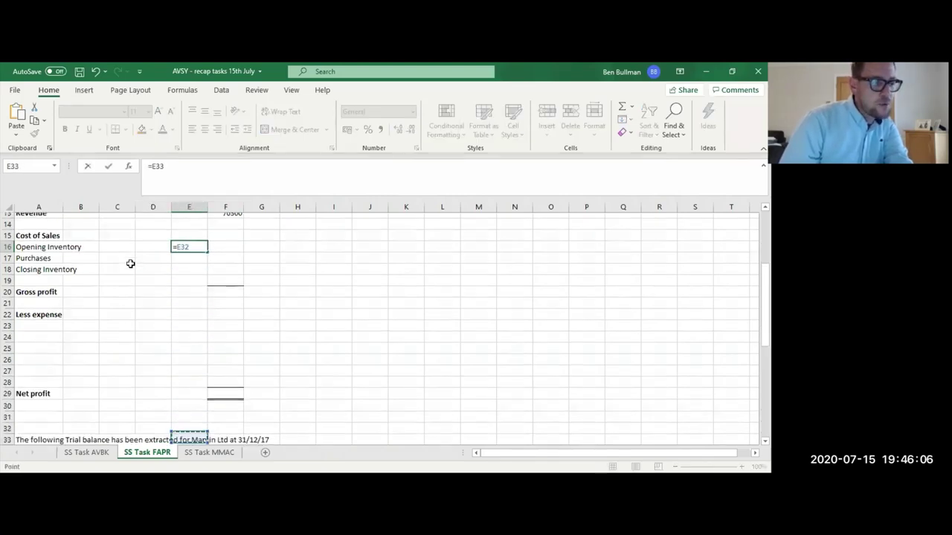
key("Down")
key("Down")
key("Down")
key("Down")
key("Down")
key("Down")
key("Down")
key("Down")
key("Down")
key("Down")
key("Down")
key("Down")
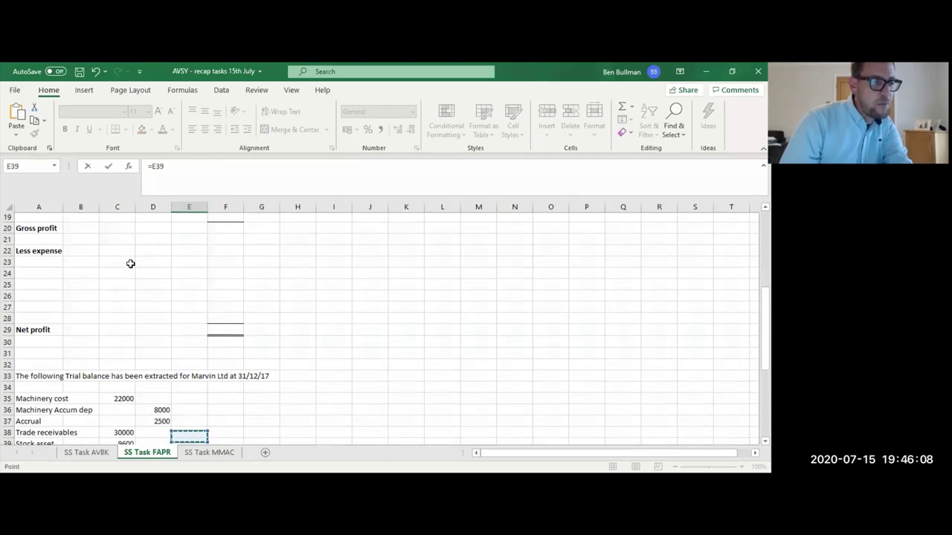
key("Down")
key("Down")
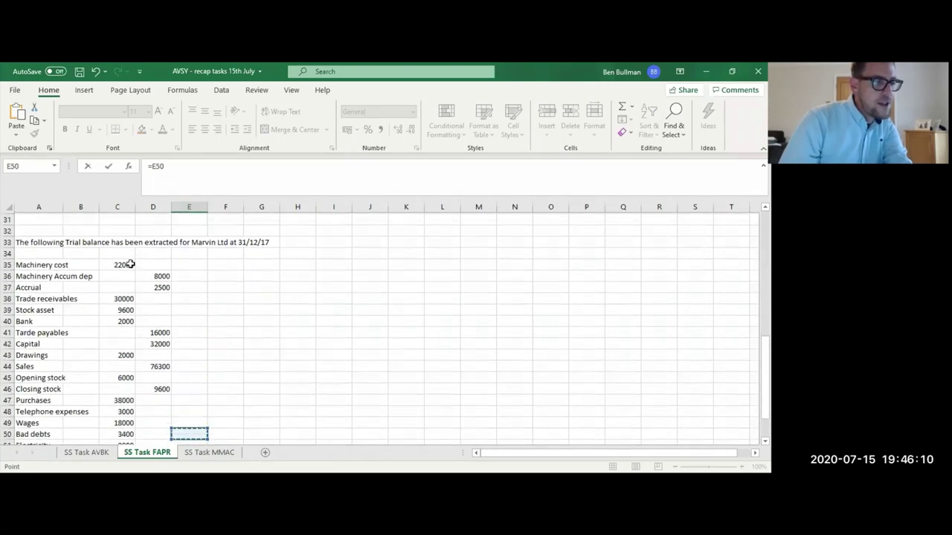
key("Up")
key("Up")
key("Up")
key("Up")
key("Up")
key("Up")
key("Left")
key("Left")
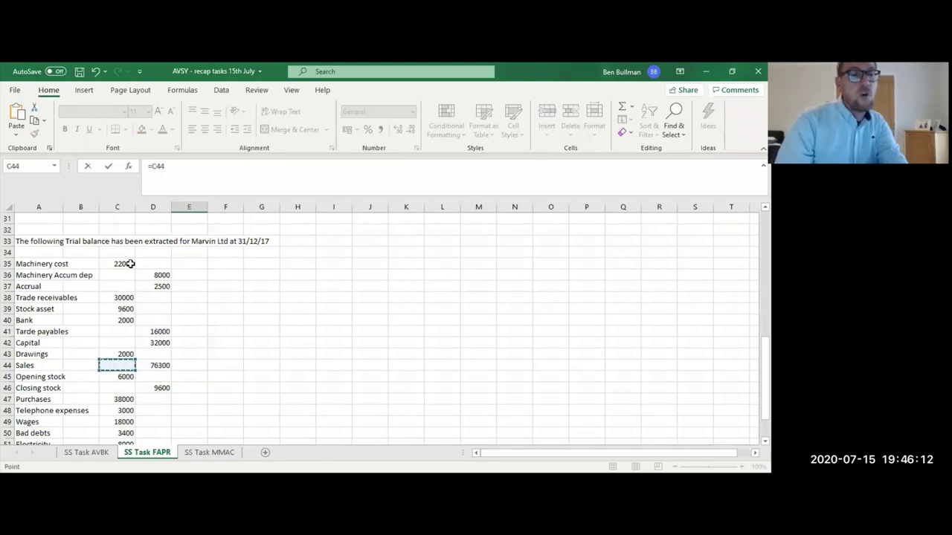
key("Down")
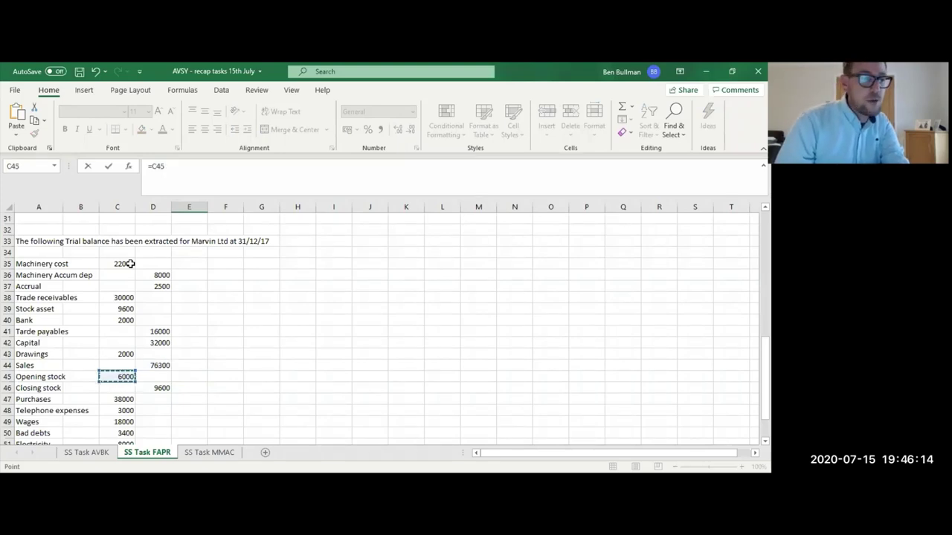
key("Return")
key("Up")
key("Up")
key("Up")
key("Up")
key("Up")
Set Purchases in E17 to =C47, showing 38000.
key("Down")
key("Down")
key("Down")
key("Down")
key("Down")
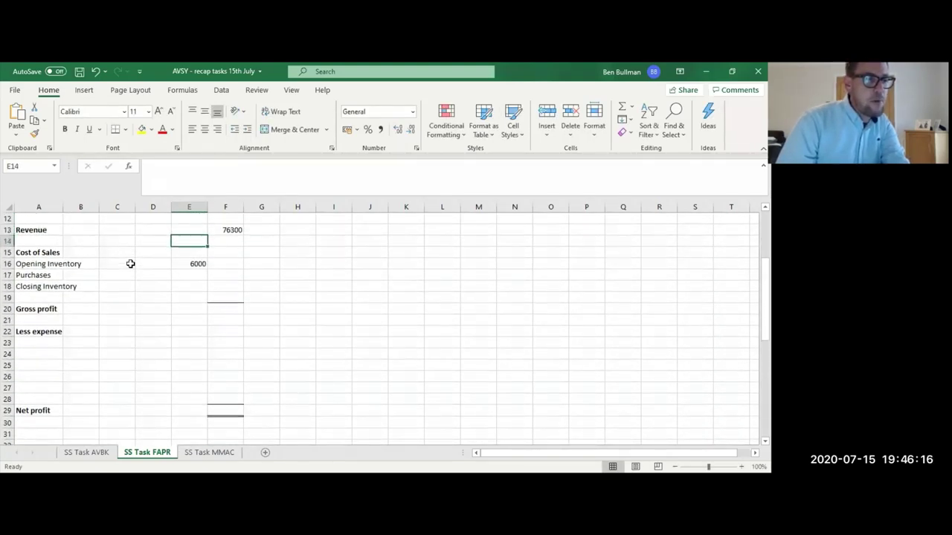
type("=")
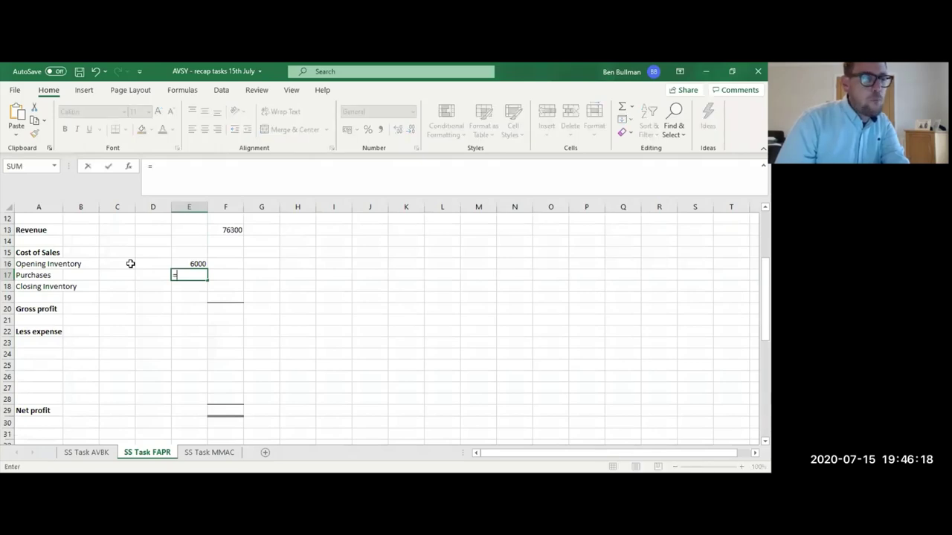
key("Down")
key("Down")
key("Down")
key("Down")
key("Down")
key("Down")
key("Down")
key("Down")
key("Down")
key("Down")
key("Down")
key("Down")
key("Down")
key("Down")
key("Down")
key("Down")
key("Down")
key("Down")
key("Down")
key("Down")
key("Down")
key("Down")
key("Down")
key("Down")
key("Down")
key("Down")
key("Down")
key("Down")
key("Down")
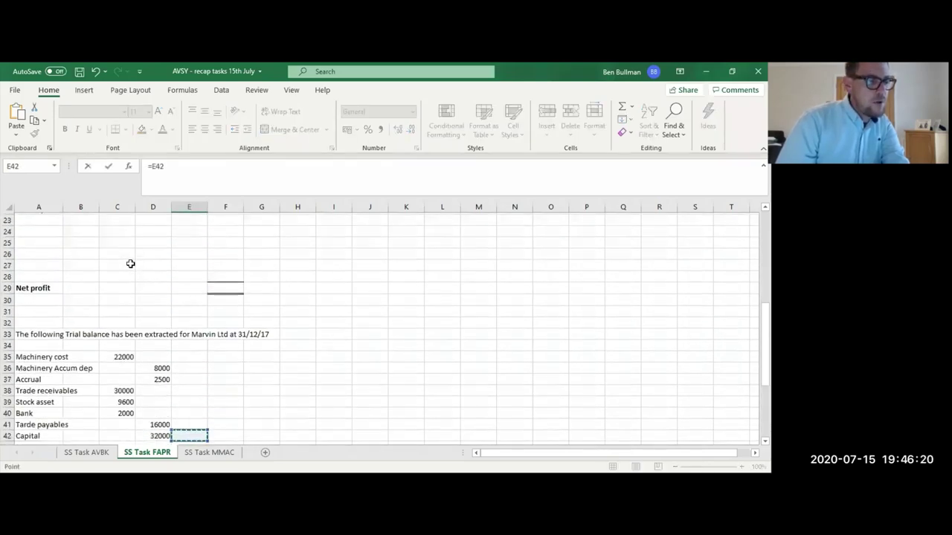
key("Up")
key("Up")
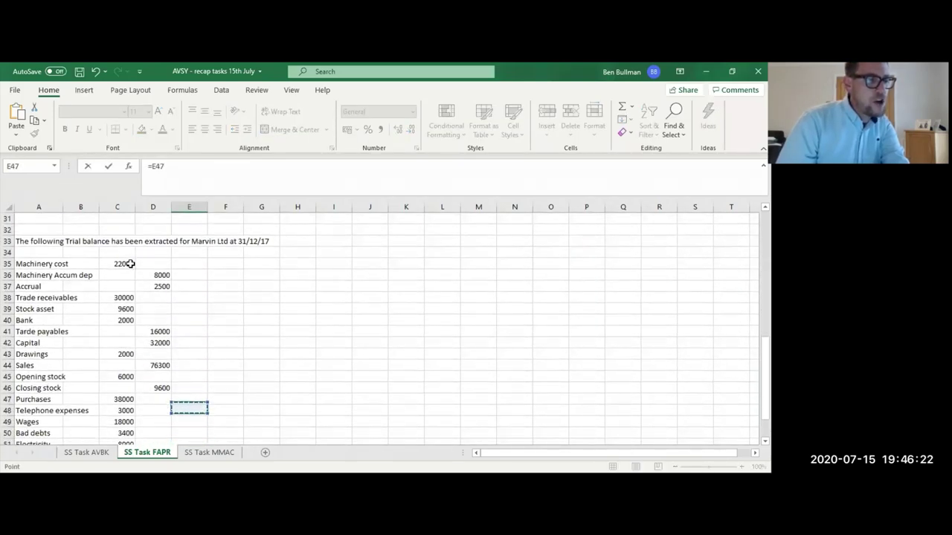
key("Left")
key("Left")
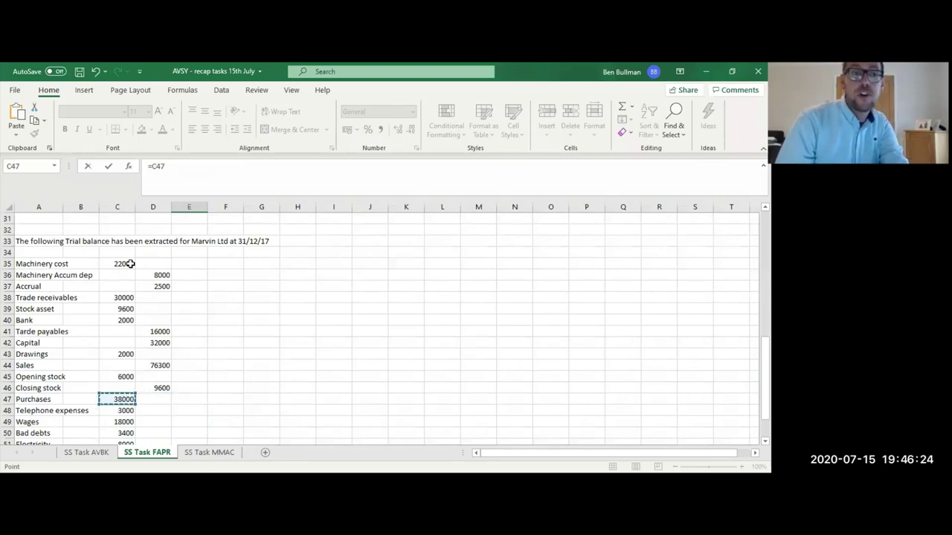
key("Return")
key("Up")
key("Up")
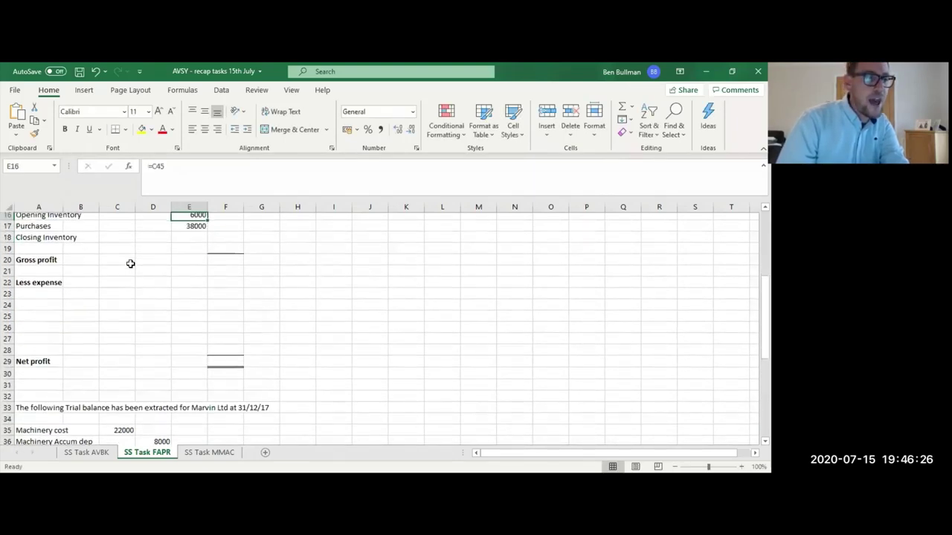
Set Closing Inventory in E18 to =-D46, showing -9600.
key("Up")
key("Up")
key("Down")
key("Down")
key("Down")
key("Down")
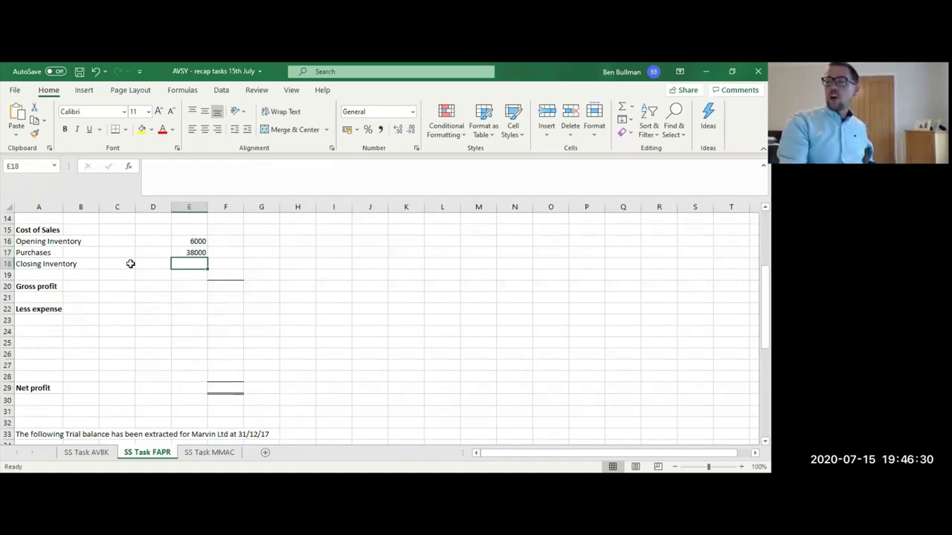
key("Up")
key("Up")
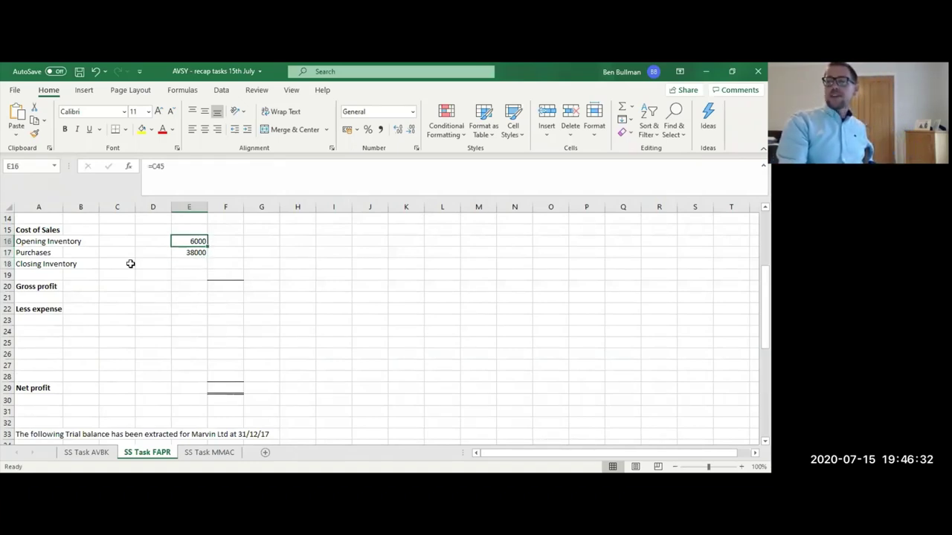
key("Down")
key("Down")
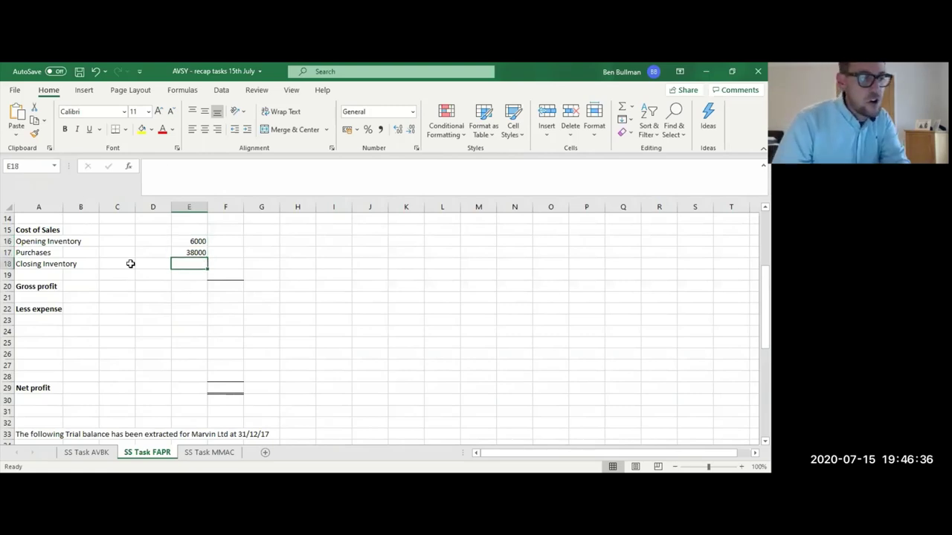
type("=")
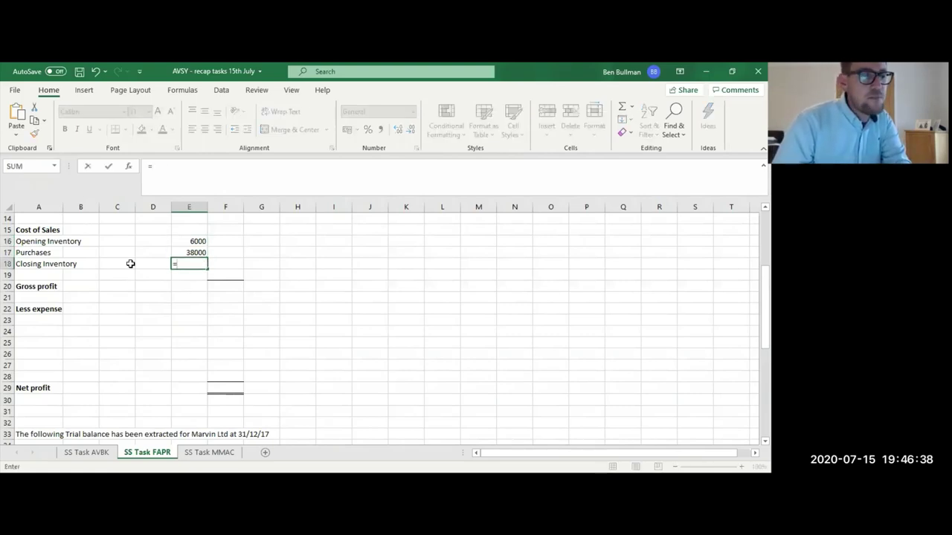
type("-")
key("Down")
key("Down")
key("Down")
key("Down")
key("Down")
key("Down")
key("Down")
key("Down")
key("Down")
key("Down")
key("Down")
key("Down")
key("Down")
key("Down")
key("Down")
key("Down")
key("Down")
key("Down")
key("Down")
key("Down")
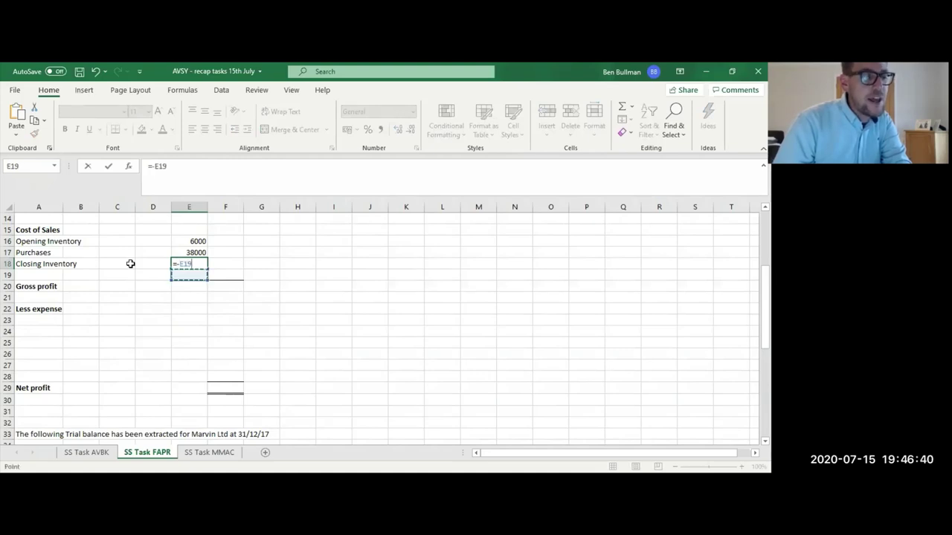
key("Down")
key("Down")
key("Down")
key("Down")
key("Down")
key("Down")
key("Down")
key("Down")
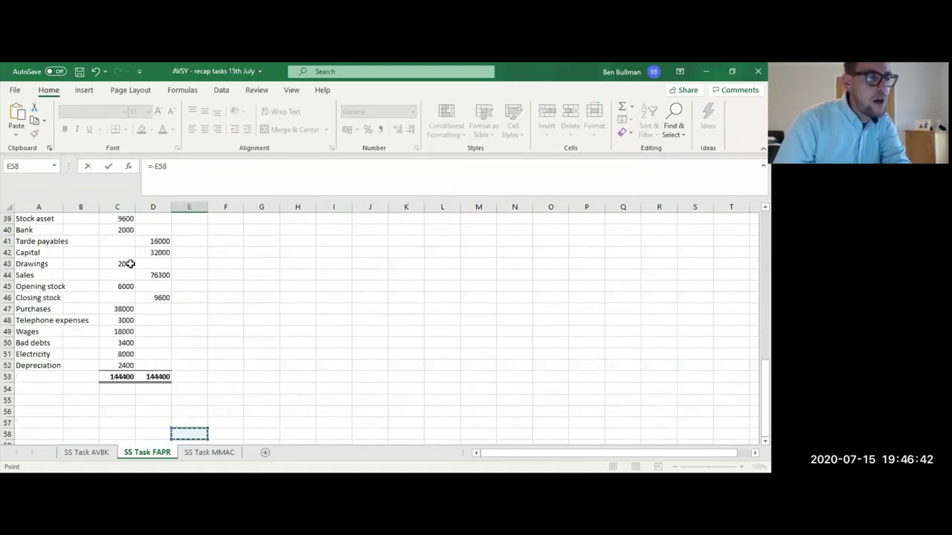
key("Up")
key("Up")
key("Up")
key("Up")
key("Up")
key("Up")
key("Up")
key("Up")
key("Up")
key("Up")
key("Left")
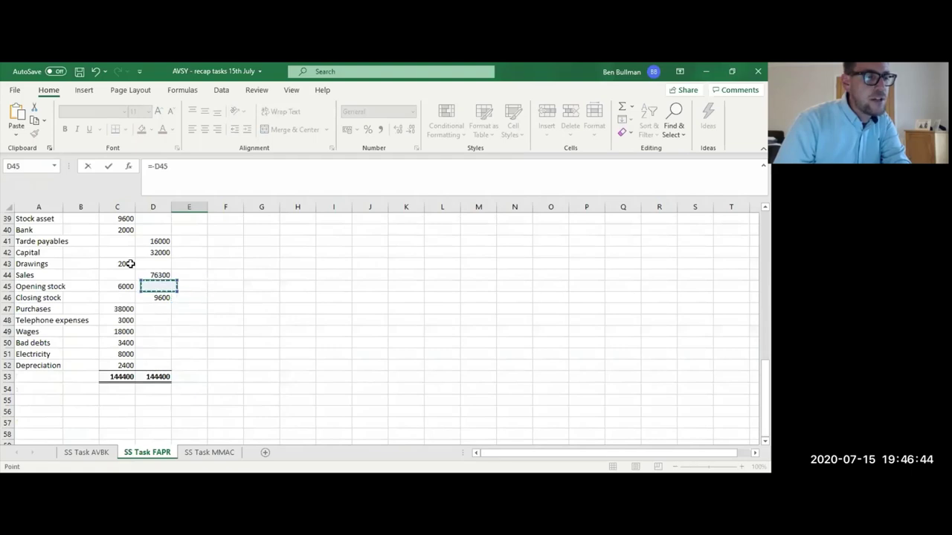
key("Return")
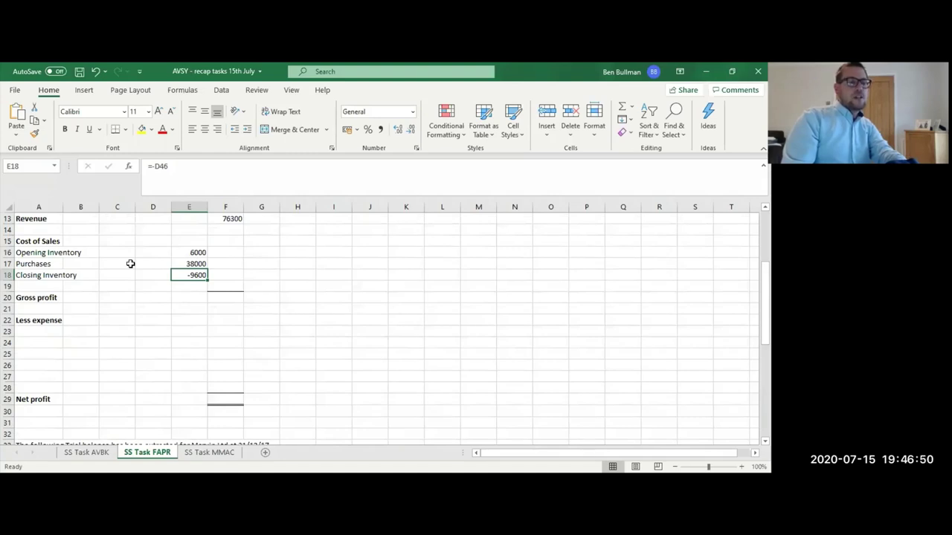
key("Right")
key("Down")
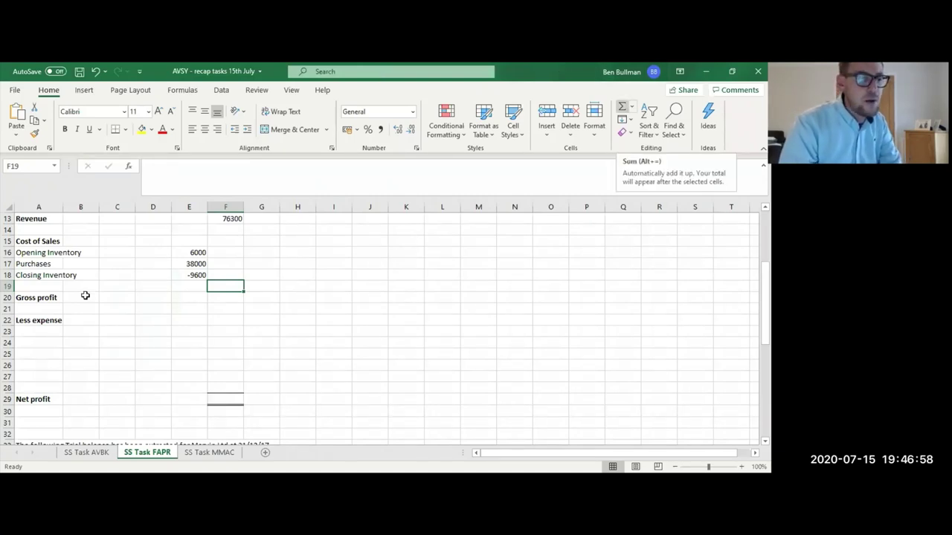
Total E16:E18 as 34400 in F19 and label it 'Cost of sales' in A19.
key("alt+equal")
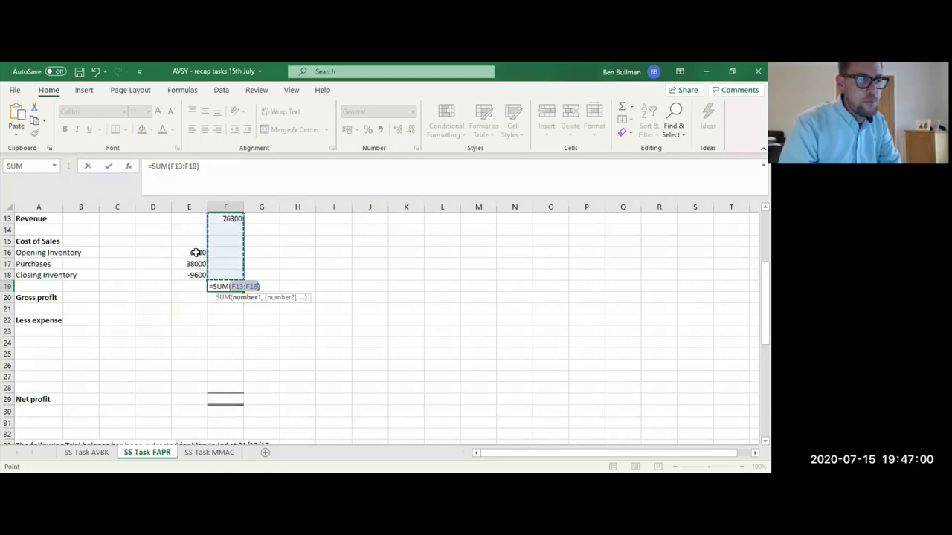
left_click(195, 253)
left_click_drag(195, 254, 196, 273)
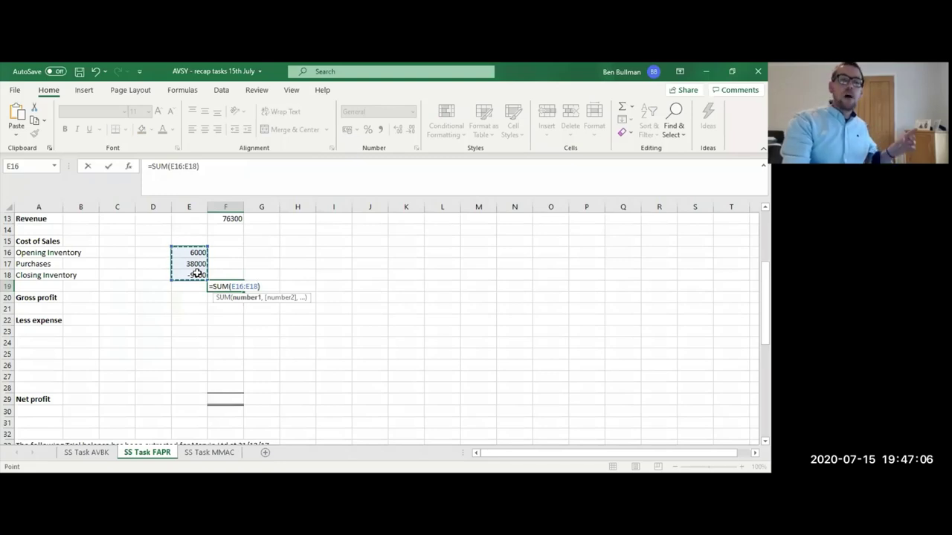
key("Return")
key("Up")
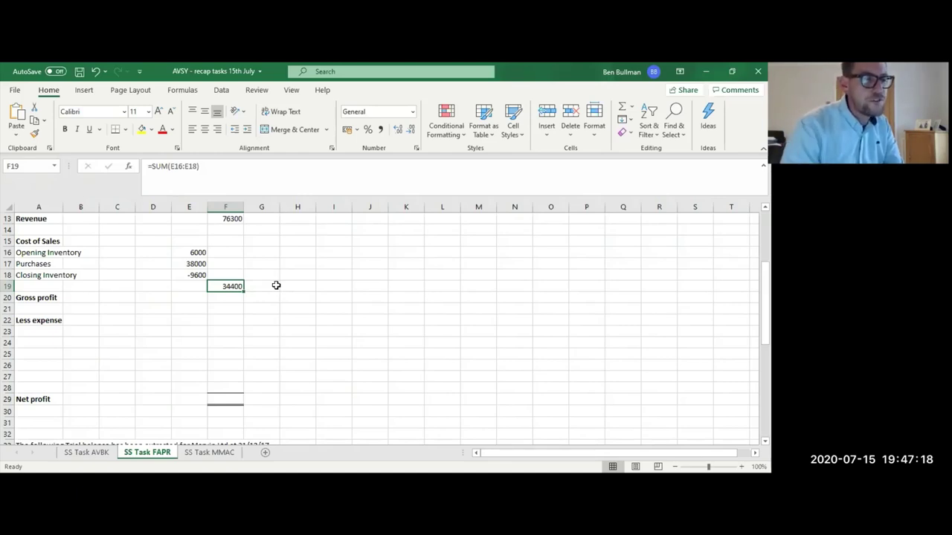
key("Left")
key("Left")
key("Left")
key("Left")
key("Left")
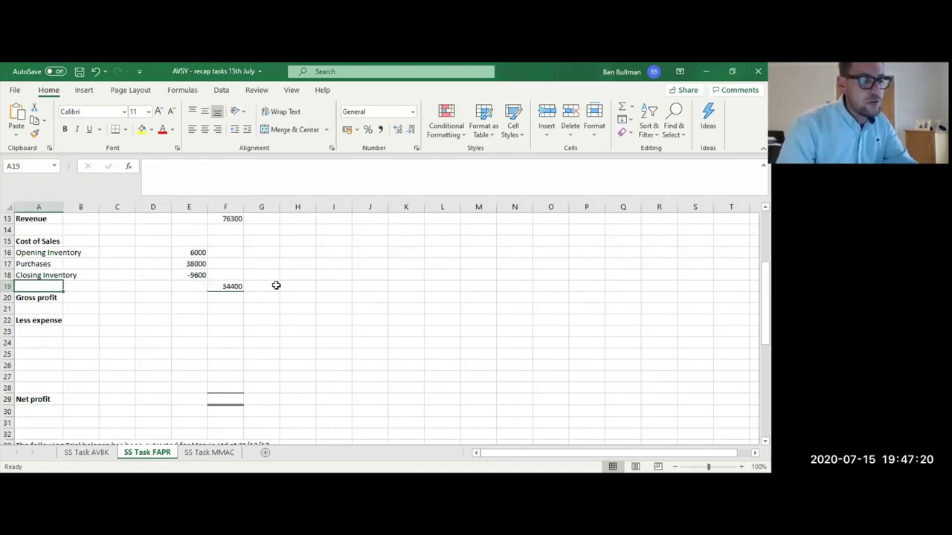
type("Cost")
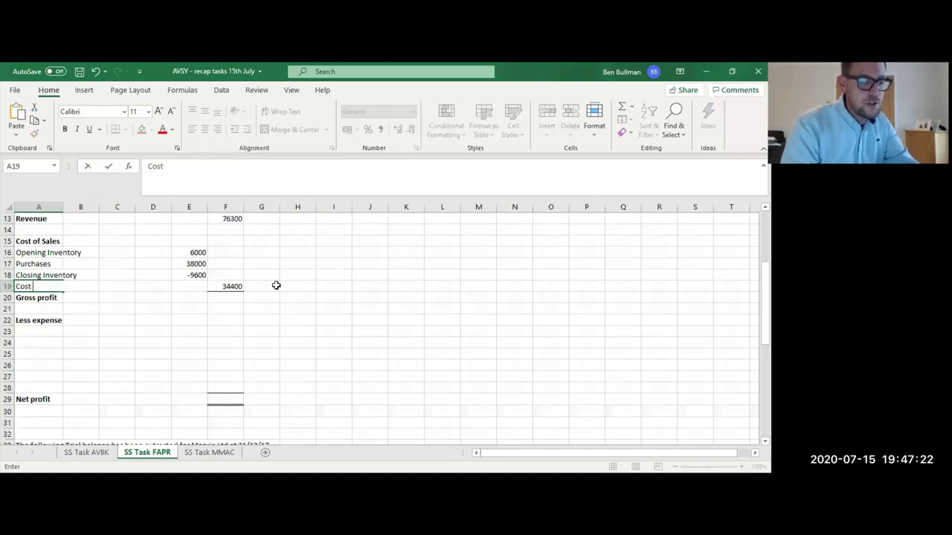
type(" of sales")
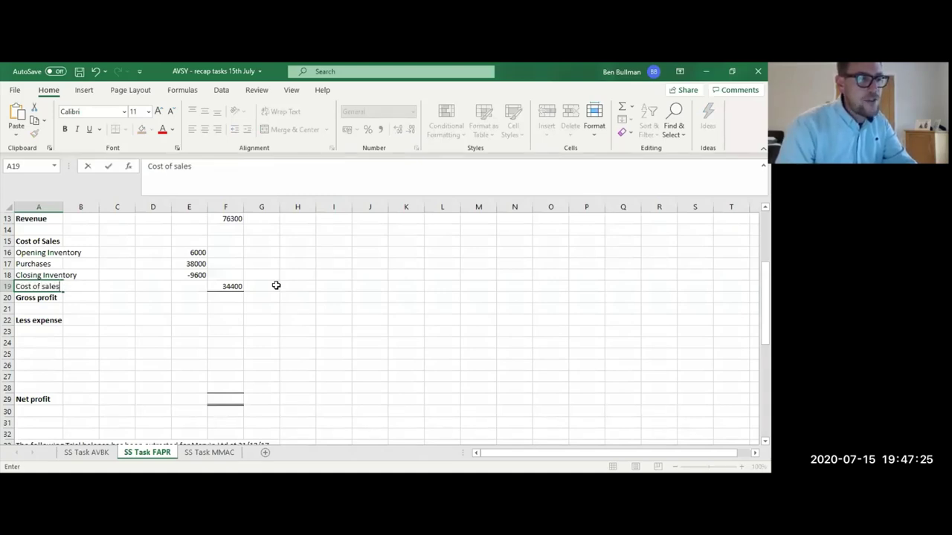
key("Return")
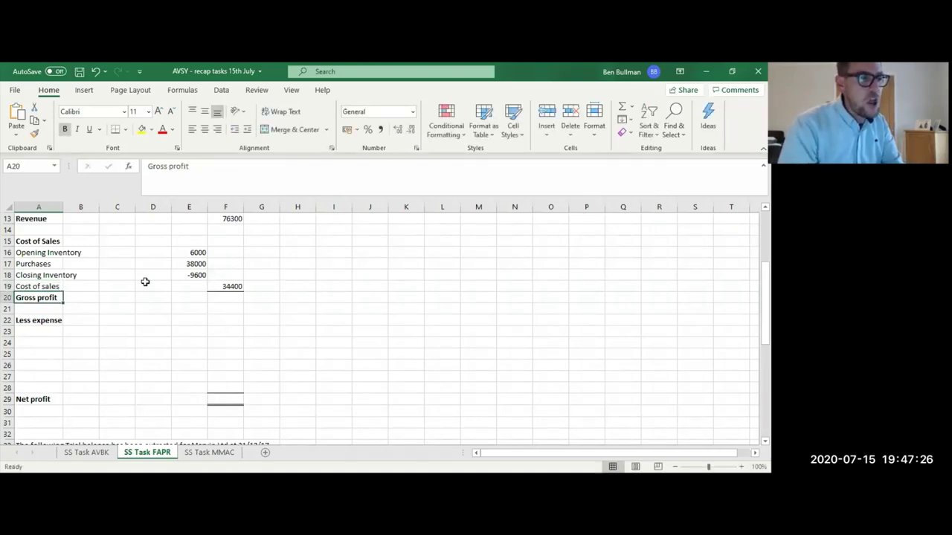
Insert an entire blank row above Gross profit, moving it to row 21.
right_click(49, 298)
left_click(91, 250)
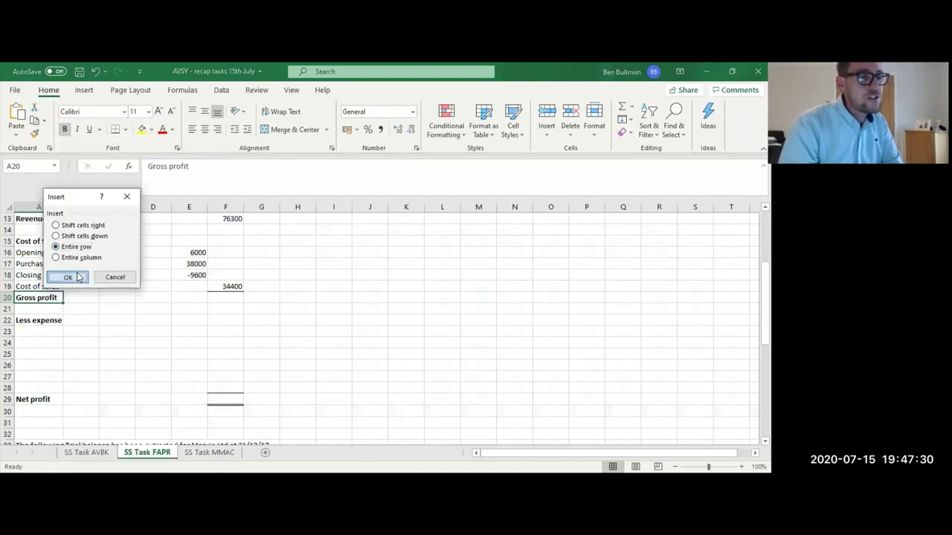
left_click(74, 275)
left_click(196, 313)
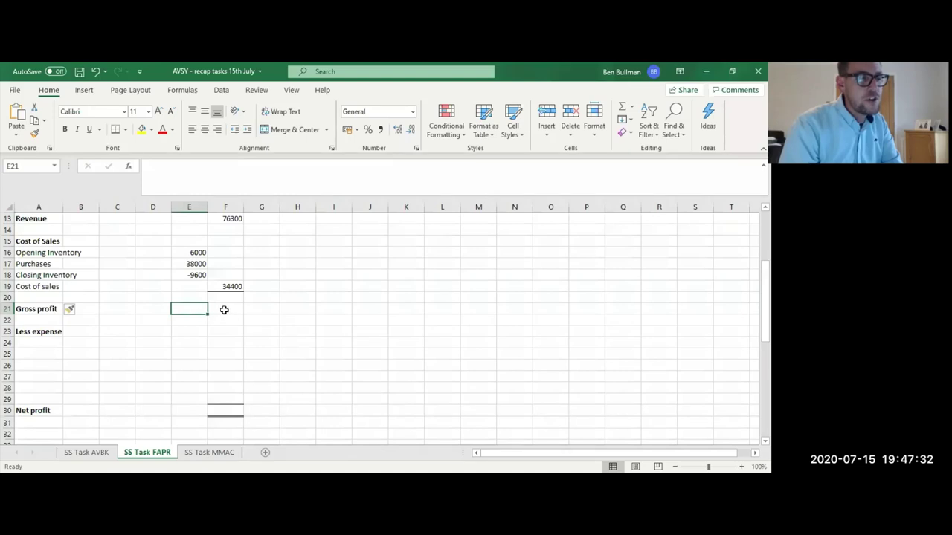
left_click(223, 310)
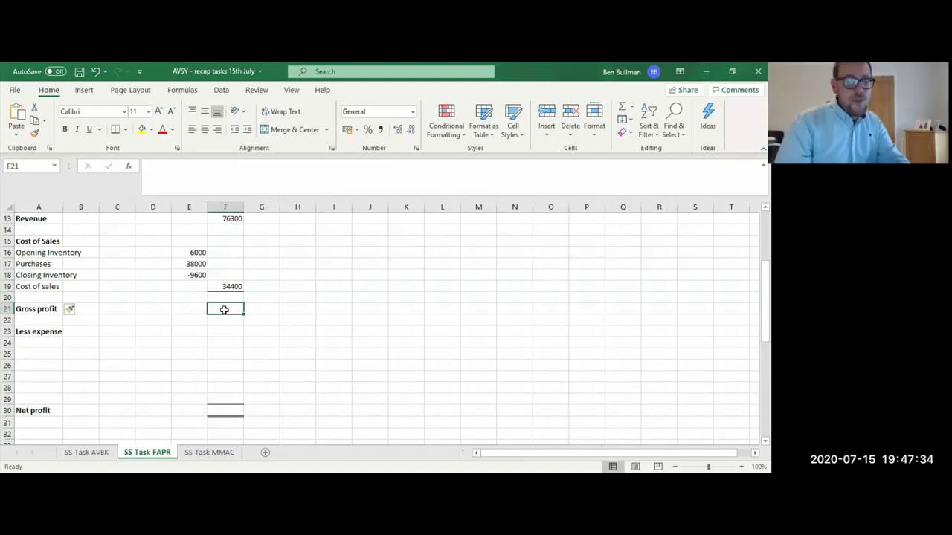
Enter =F13-F19 in F21 so Gross profit is revenue minus cost of sales.
type("=")
key("Up")
key("Up")
key("Up")
key("Up")
key("Up")
key("Up")
key("Up")
key("Up")
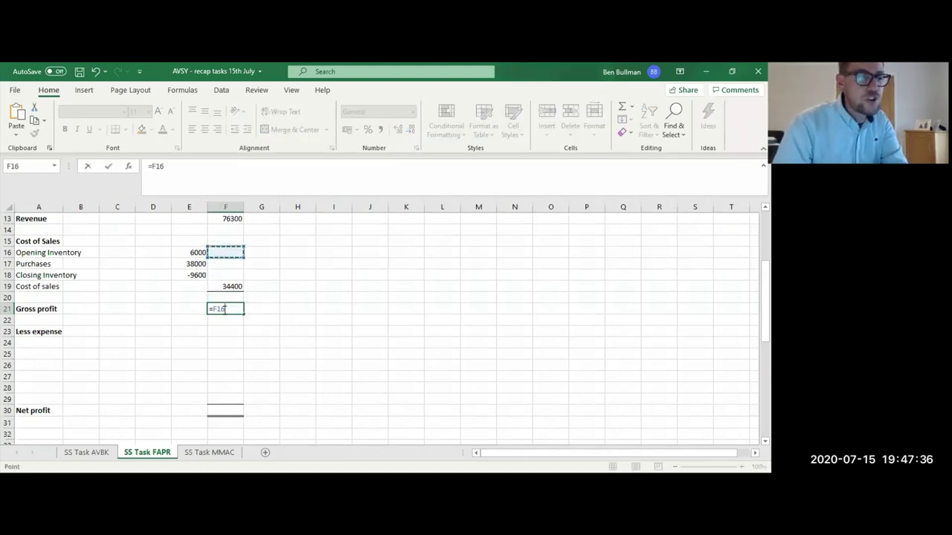
type("-")
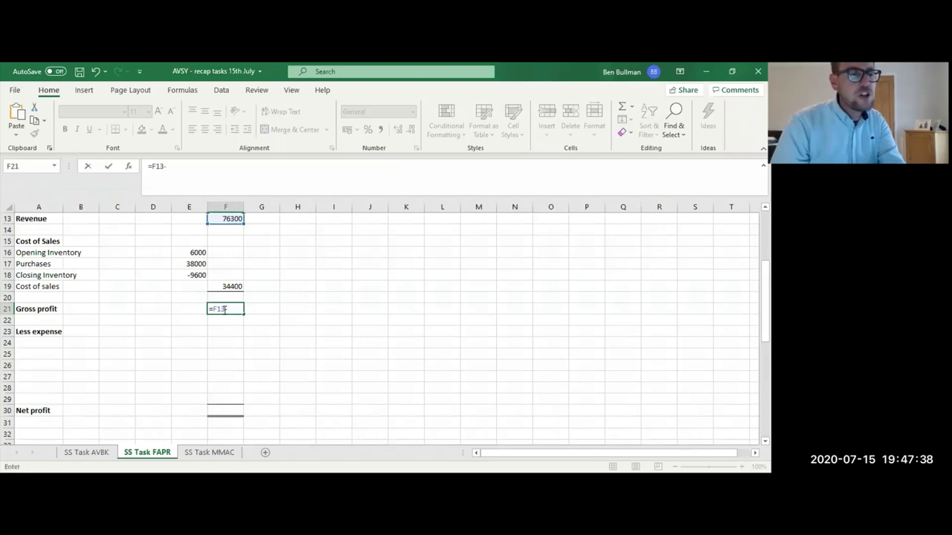
key("Up")
key("Up")
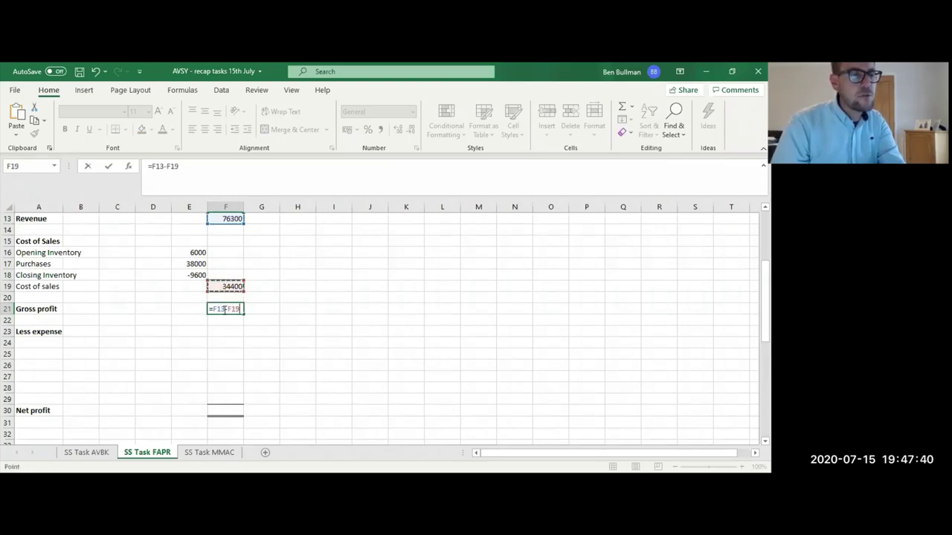
key("Return")
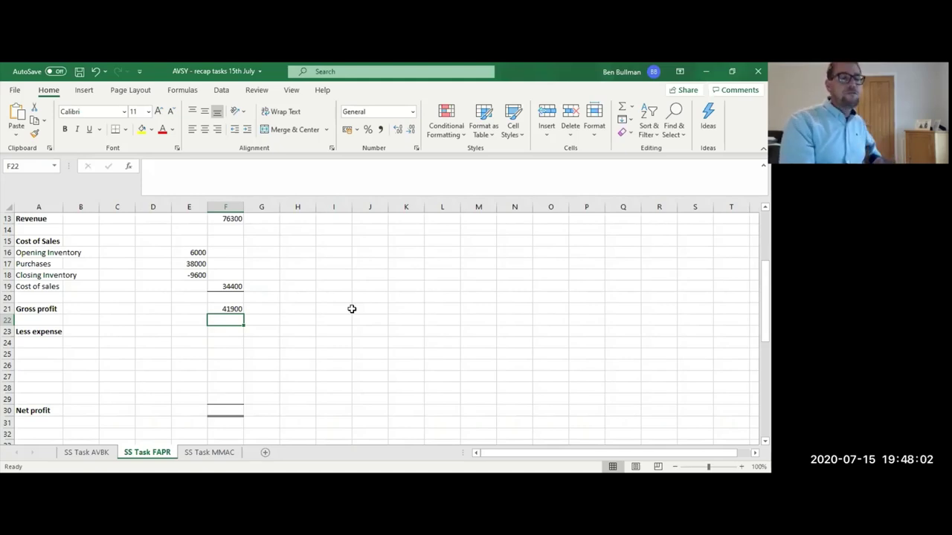
left_click(45, 284)
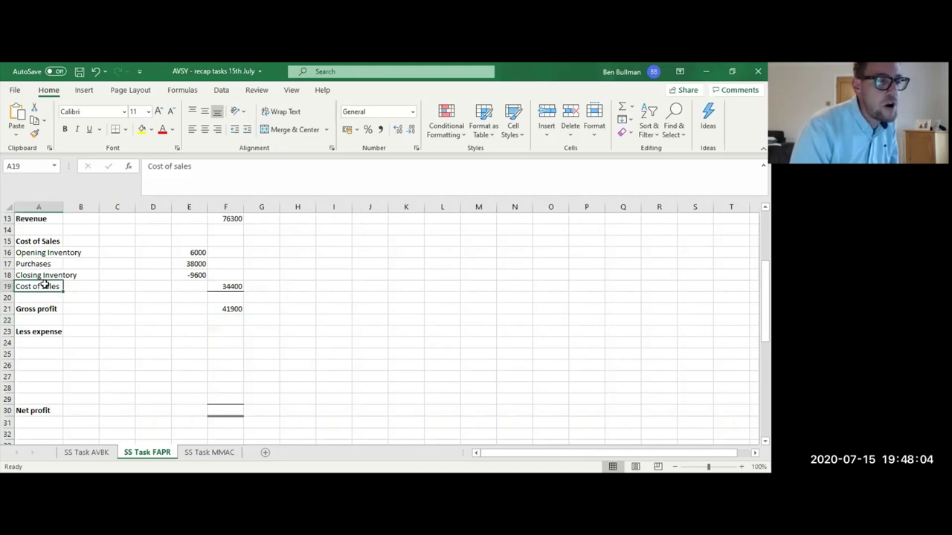
left_click(229, 287)
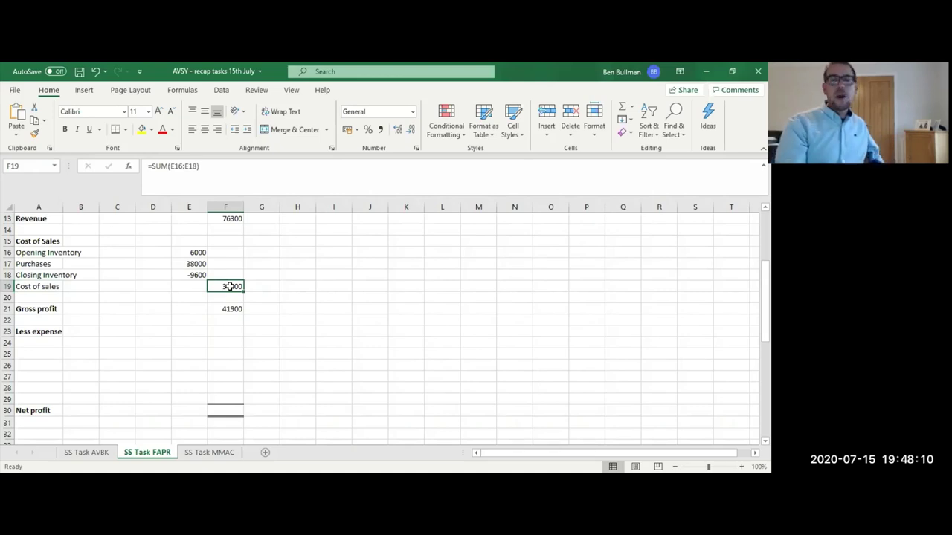
key("Up")
key("Up")
key("Down")
key("Down")
key("Down")
key("Down")
key("Down")
key("Down")
key("Down")
key("Down")
key("Down")
key("Down")
key("Down")
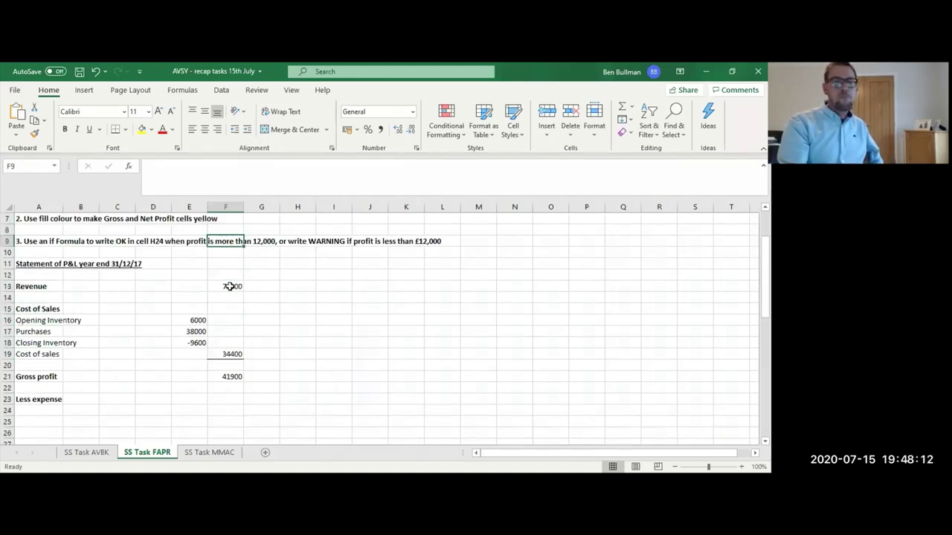
key("Down")
key("Down")
key("Down")
key("Down")
key("Down")
key("Down")
key("Down")
key("Down")
key("Down")
key("Down")
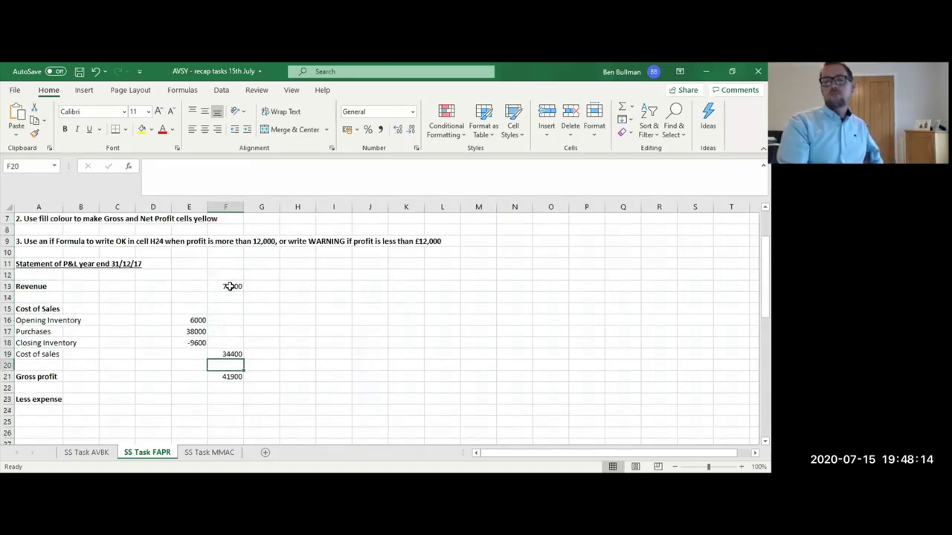
key("Down")
key("Down")
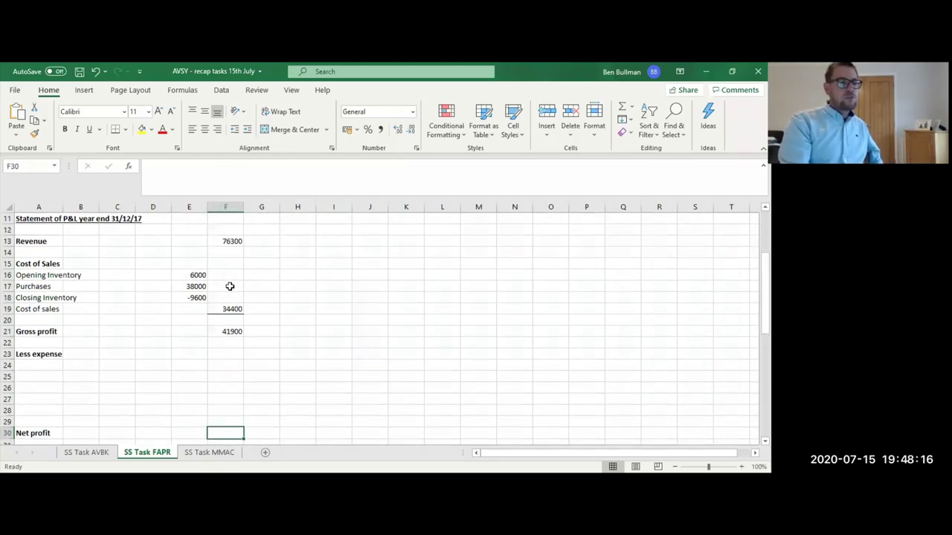
key("Up")
key("Up")
key("Up")
key("Up")
key("Up")
key("Up")
key("Up")
key("Up")
key("Left")
key("Left")
key("Left")
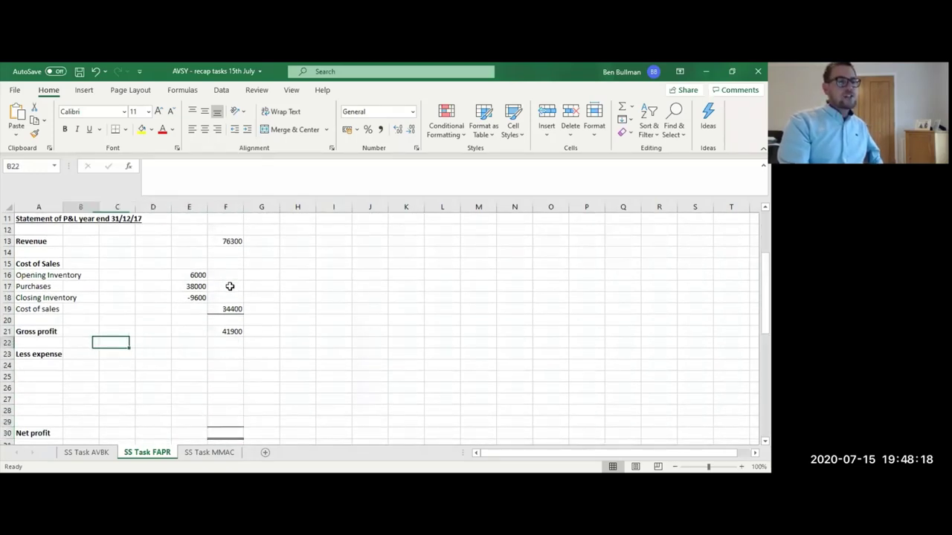
key("Left")
key("Left")
key("Up")
key("Right")
key("Right")
key("Right")
key("Right")
key("Down")
key("Down")
key("Down")
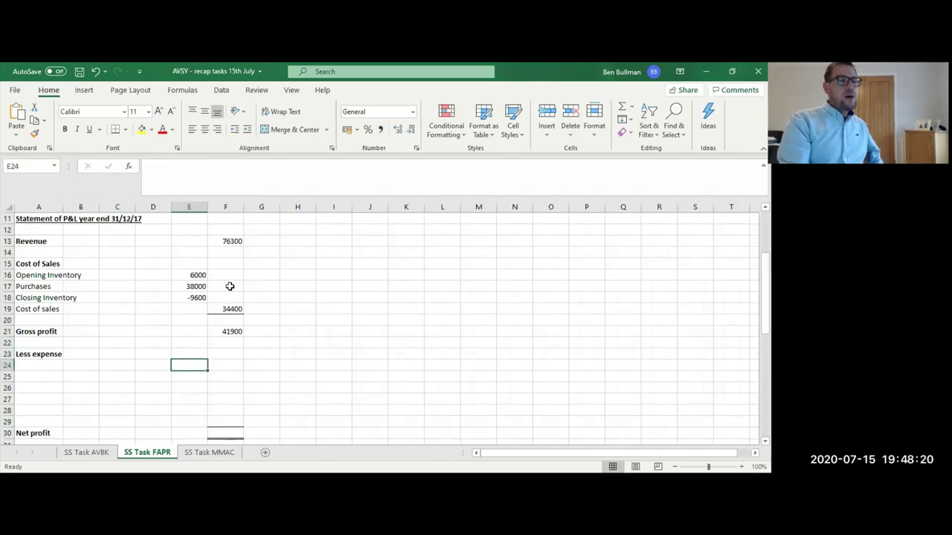
key("Left")
key("Left")
key("Left")
key("Left")
key("Up")
key("Down")
key("Down")
key("Down")
key("Down")
key("Down")
key("Down")
key("Down")
key("Down")
key("Down")
key("Down")
key("Down")
key("Down")
key("Down")
key("Down")
key("Down")
key("Down")
key("Down")
key("Down")
key("Down")
key("Down")
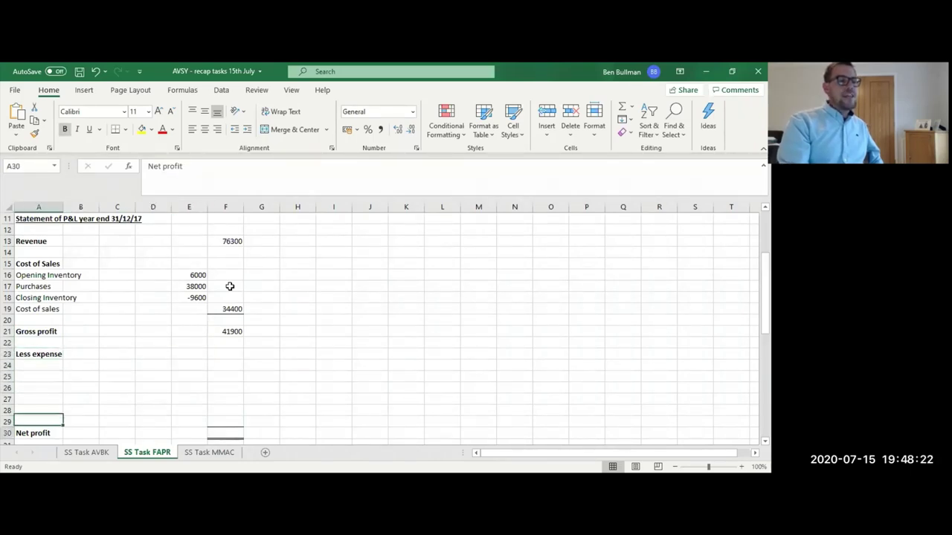
key("Up")
key("Up")
key("Up")
key("Up")
key("Up")
key("Up")
key("Up")
key("Up")
key("Down")
key("Down")
key("Down")
key("Down")
key("Down")
key("Down")
key("Down")
key("Down")
key("Down")
key("Down")
key("Down")
key("Down")
key("Down")
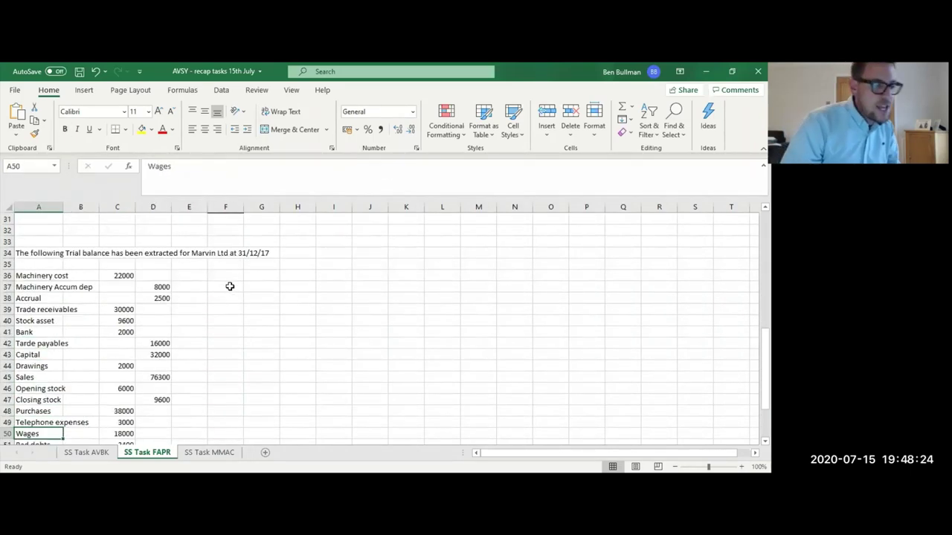
key("Down")
key("Down")
key("Down")
key("Down")
key("Up")
key("Up")
key("Up")
key("Up")
key("Up")
key("Up")
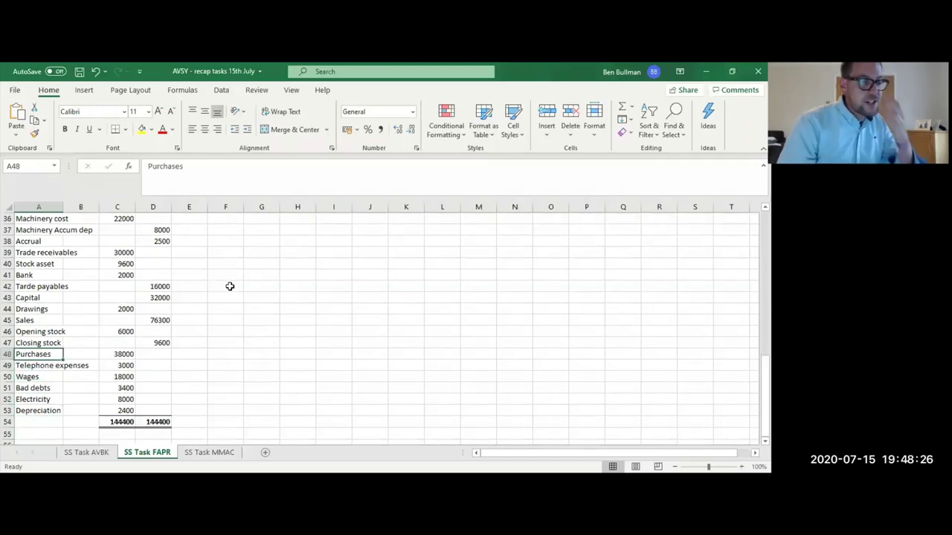
key("Down")
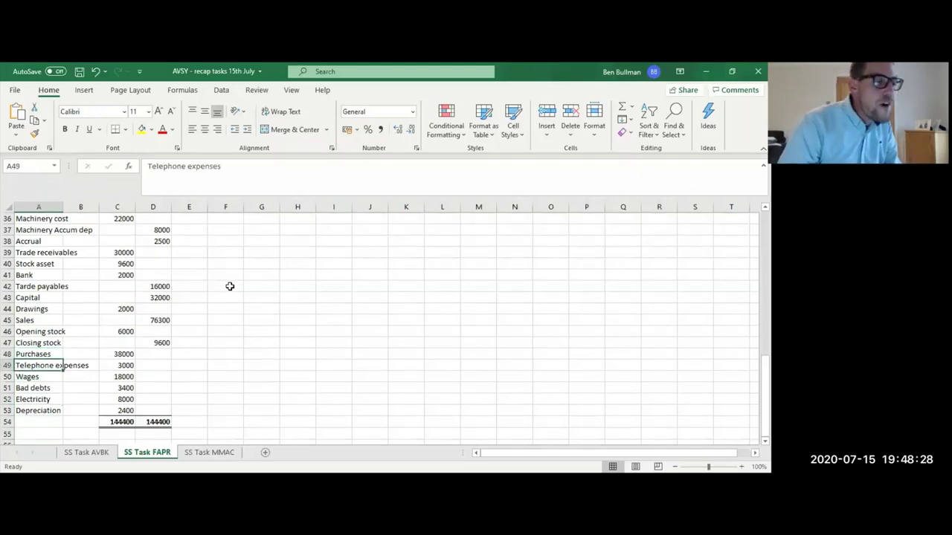
key("Up")
key("Up")
key("Up")
key("Up")
key("Up")
key("Up")
key("Up")
key("Up")
key("Up")
key("Up")
key("Up")
key("Up")
key("Up")
key("Up")
key("Up")
key("Up")
key("Up")
key("Up")
key("Up")
key("Up")
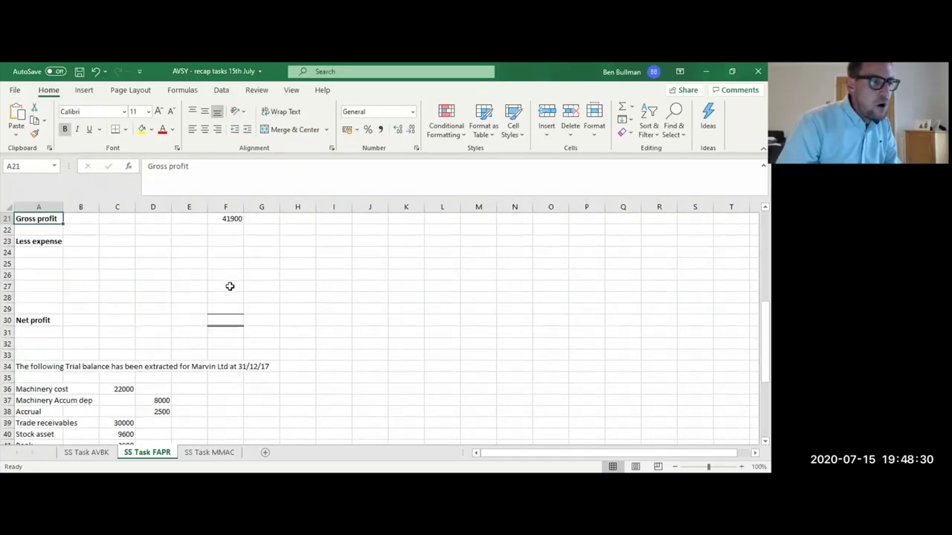
Link the first expense rows to the trial balance labels Telephone expenses and Wages.
key("Down")
key("Down")
key("Down")
type("=")
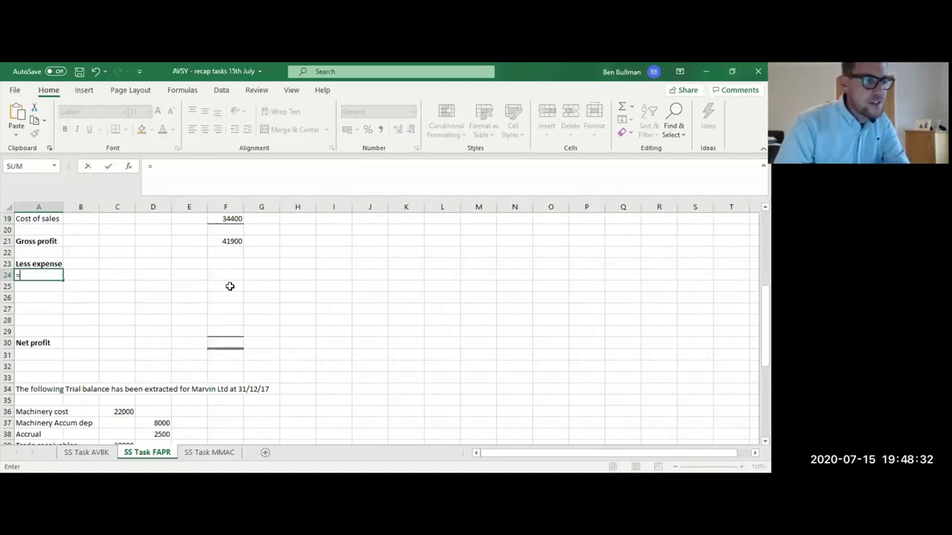
key("Down")
key("Down")
key("Down")
key("Down")
key("Down")
key("Down")
key("Down")
key("Down")
key("Down")
key("Down")
key("Down")
key("Down")
key("Down")
key("Down")
key("Down")
key("Down")
key("Down")
key("Down")
key("Down")
key("Down")
key("Down")
key("Down")
key("Down")
key("Down")
key("Down")
key("Down")
key("Down")
key("Down")
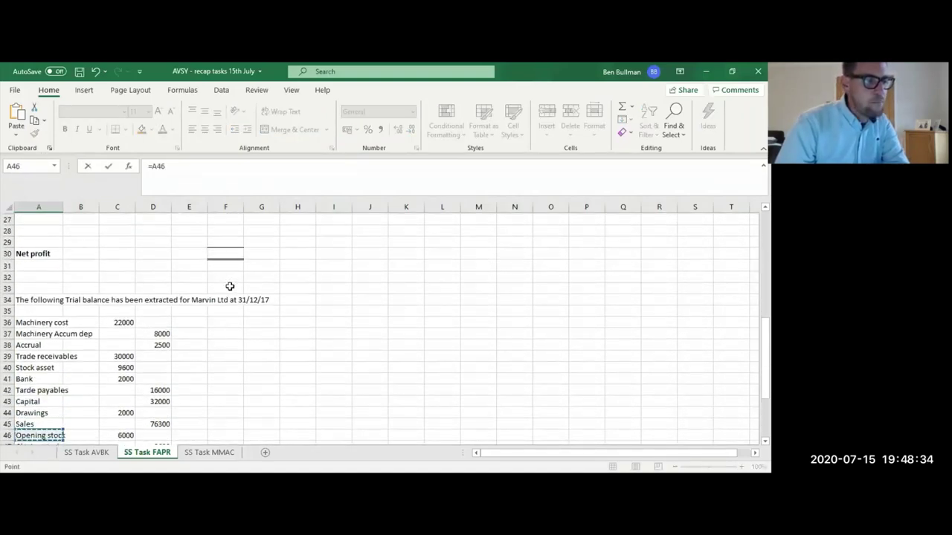
key("Up")
key("Up")
key("Up")
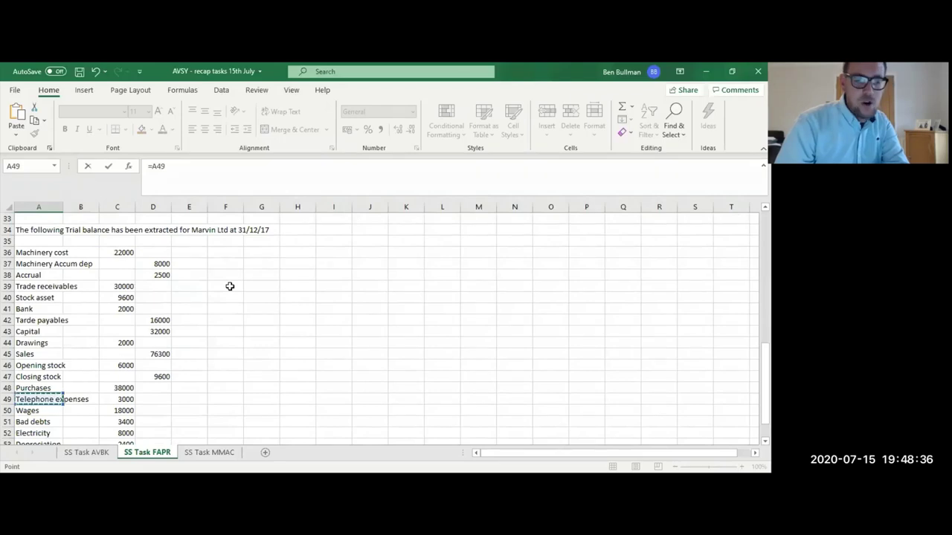
key("Return")
scroll(229, 286, "up", 1)
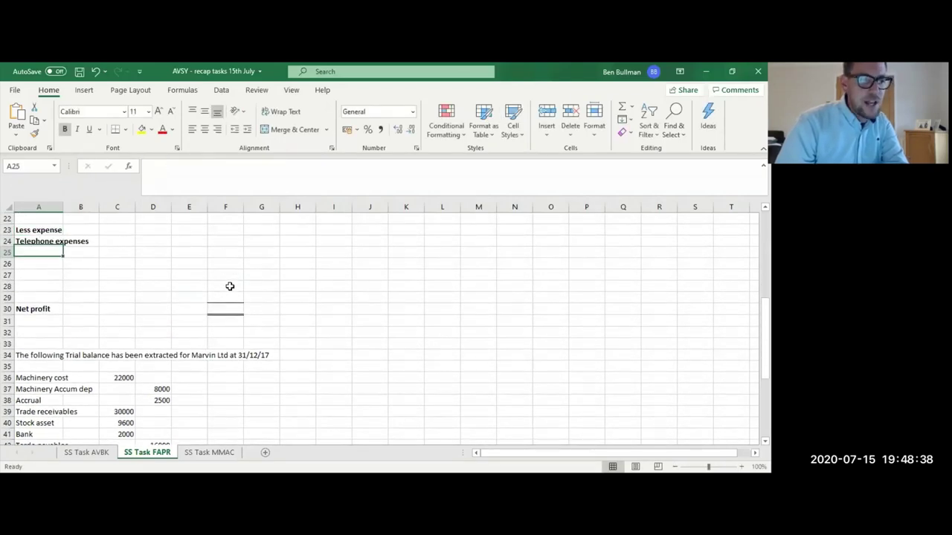
type("=")
key("Down")
key("Down")
key("Down")
key("Down")
key("Down")
key("Down")
key("Down")
key("Down")
key("Down")
key("Down")
key("Down")
key("Down")
key("Down")
key("Down")
key("Down")
key("Down")
key("Down")
key("Down")
key("Down")
key("Down")
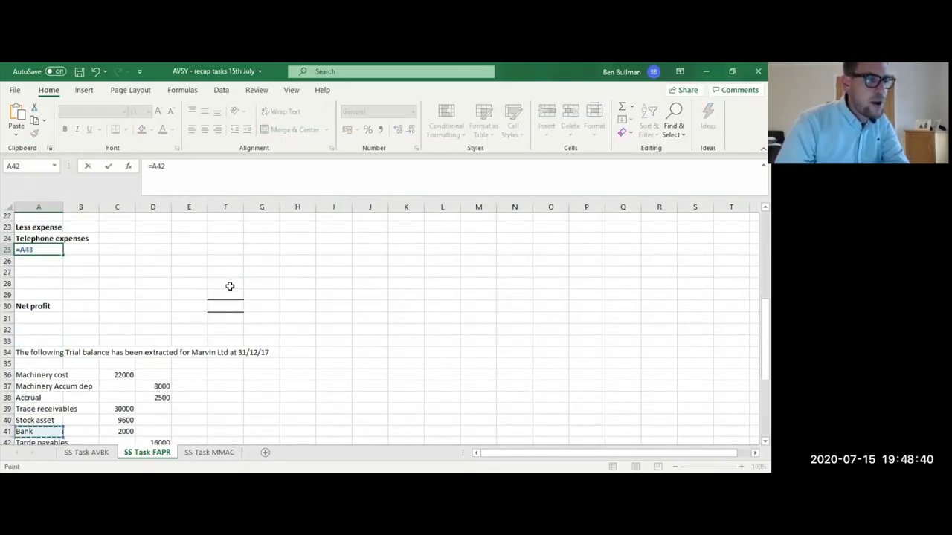
key("Up")
key("Up")
key("Up")
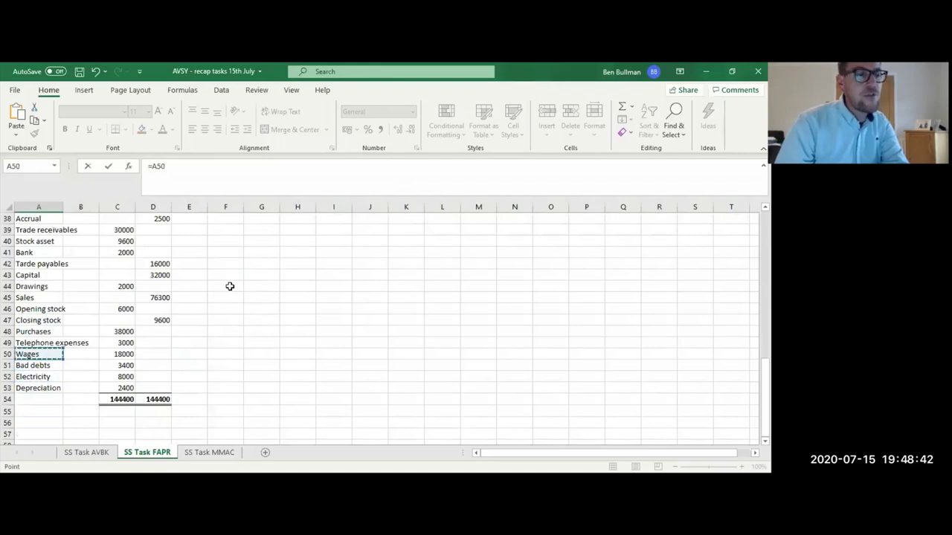
key("ctrl+Return")
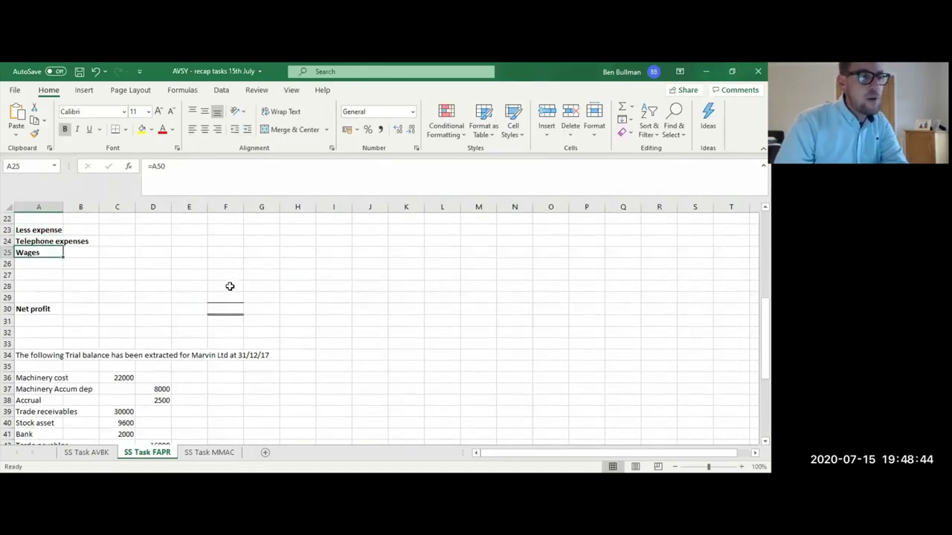
Link the next expense rows to the Bad debts, Electricity and Depreciation labels.
type("=")
key("Down")
key("Down")
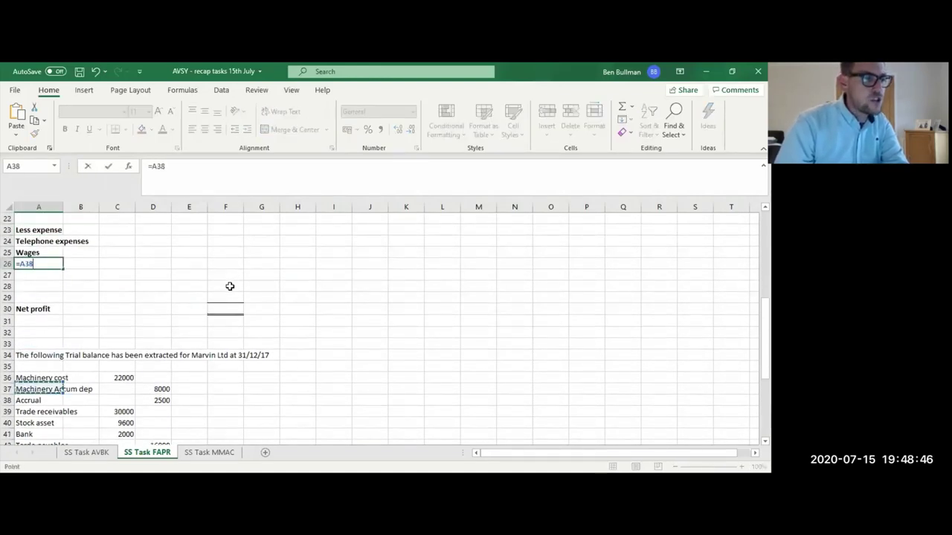
key("Down")
key("Down")
key("Down")
key("Down")
key("Down")
key("Down")
key("Down")
key("Down")
key("Down")
key("Down")
key("Down")
key("Down")
key("Down")
key("Down")
key("Down")
key("Down")
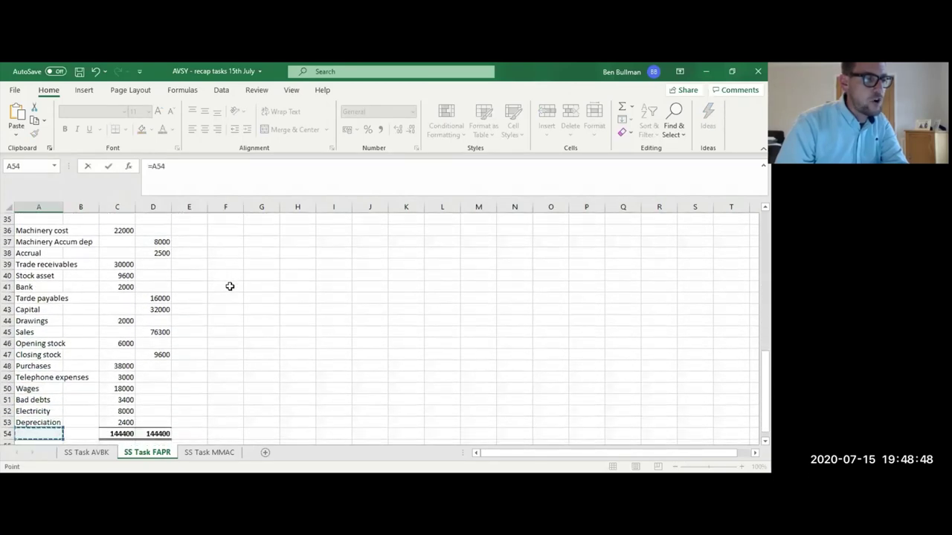
key("Down")
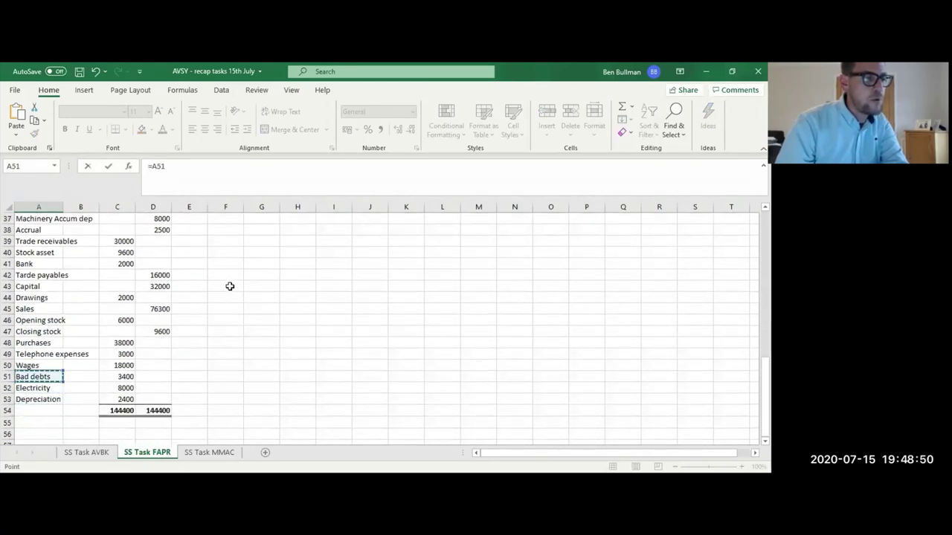
key("Return")
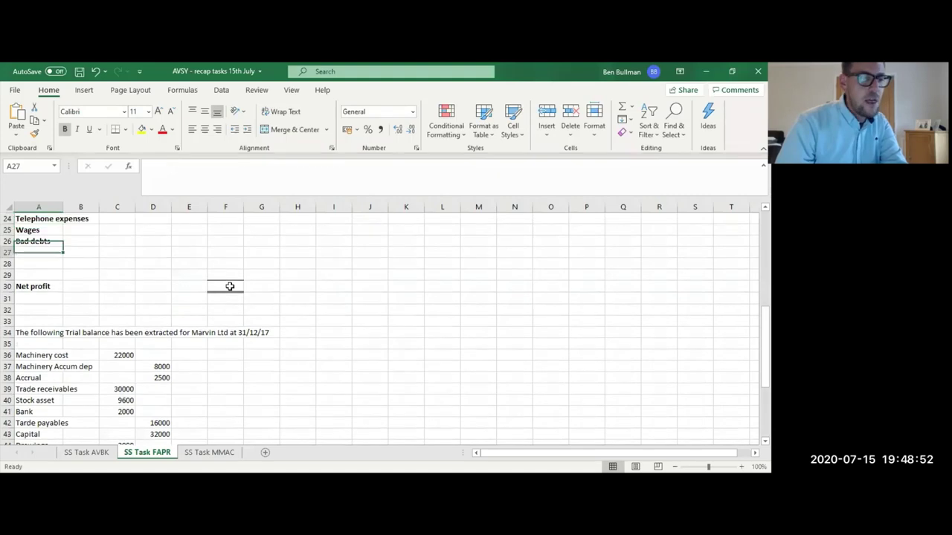
type("=")
key("Down")
key("Down")
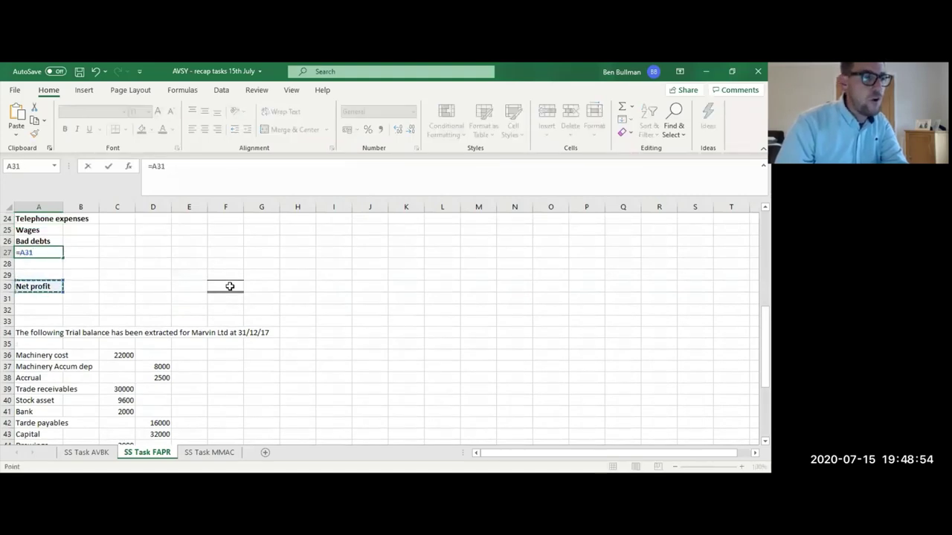
key("Down")
key("Down")
key("Down")
key("Down")
key("Down")
key("Down")
key("Down")
key("Down")
key("Down")
key("Down")
key("Down")
key("Down")
key("Down")
key("Down")
key("Down")
key("Down")
key("Down")
key("Down")
key("Down")
key("Down")
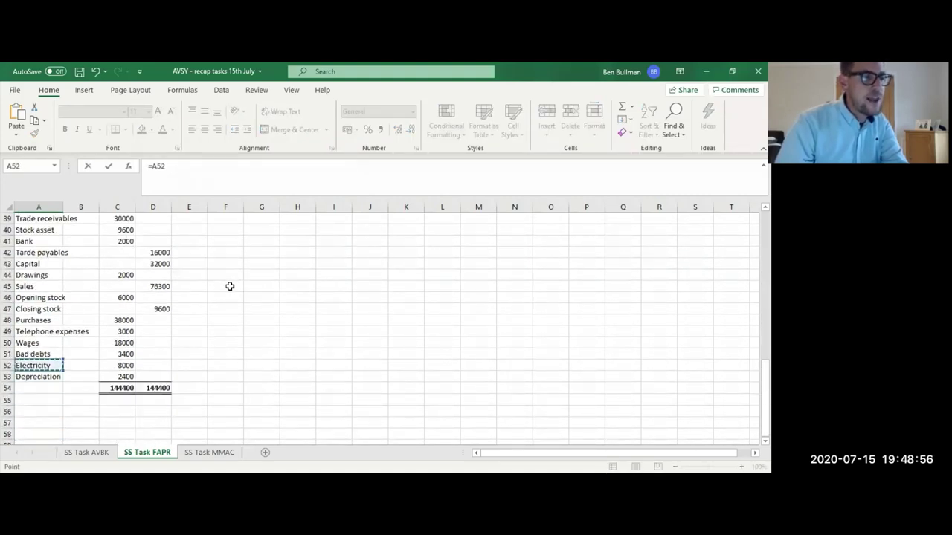
key("Return")
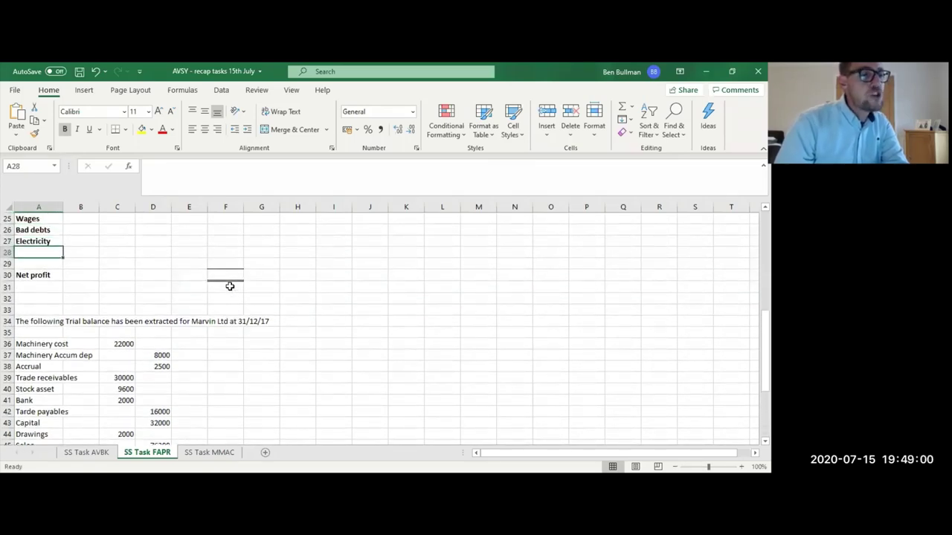
type("=")
key("Down")
key("Down")
key("Down")
key("Down")
key("Down")
key("Down")
key("Down")
key("Down")
key("Down")
key("Down")
key("Down")
key("Down")
key("Down")
key("Down")
key("Down")
key("Down")
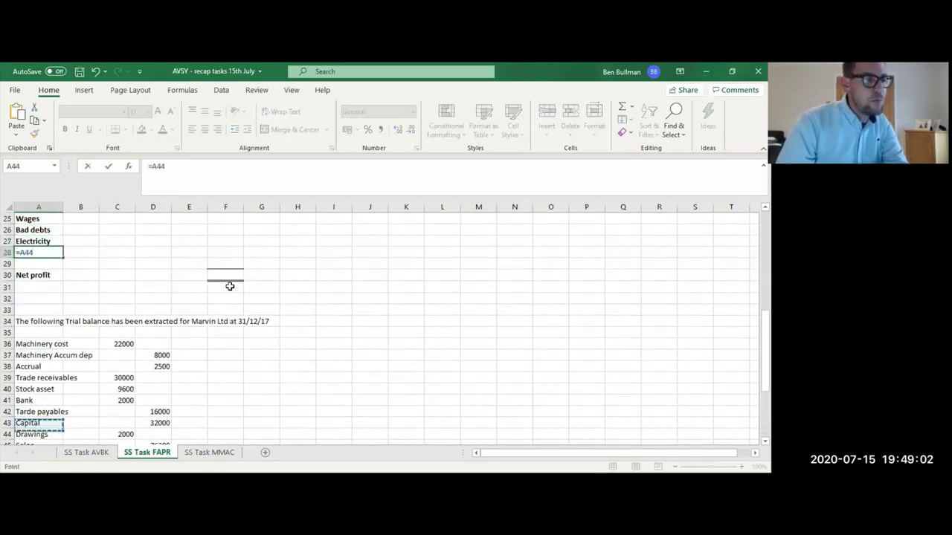
key("Down")
key("Down")
key("Down")
key("Down")
key("Down")
key("Down")
key("Down")
key("Down")
key("Down")
key("Down")
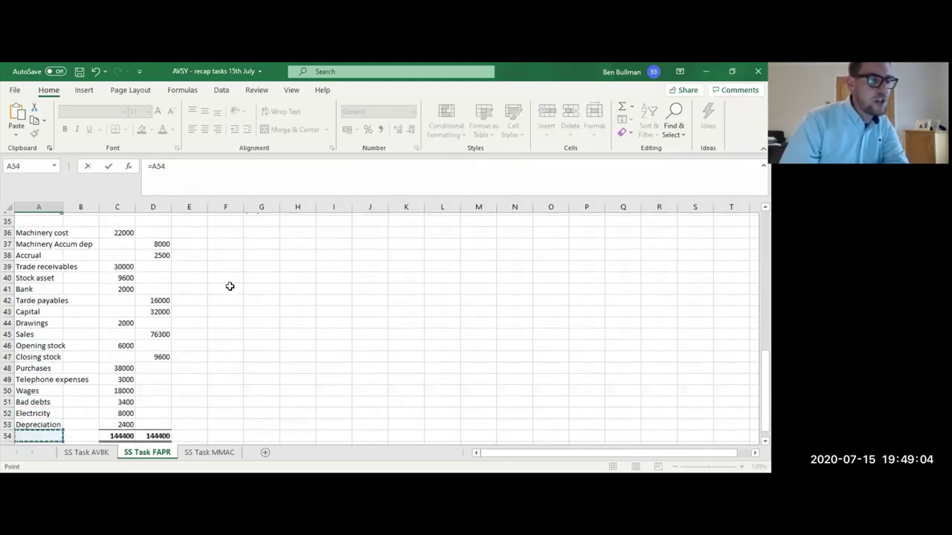
key("Down")
key("Down")
key("Up")
key("Up")
key("Up")
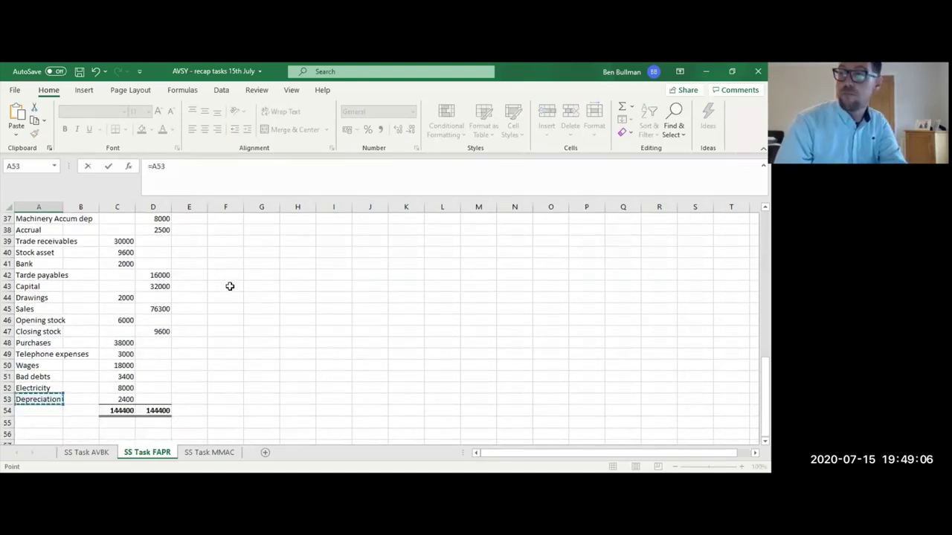
key("Return")
key("Up")
key("Up")
key("Up")
key("Up")
key("Up")
key("Up")
key("Up")
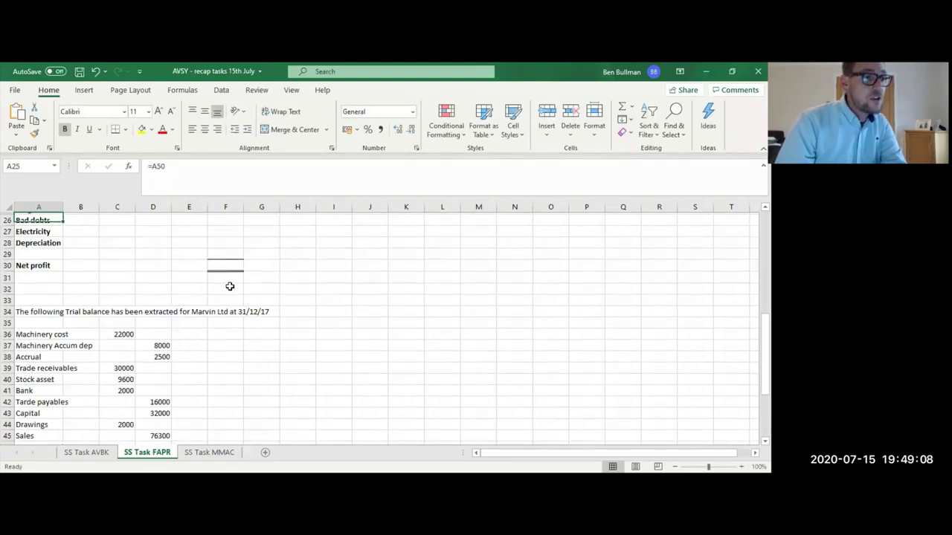
Remove bold from the expense labels under Less expense.
key("Up")
key("Down")
key("Down")
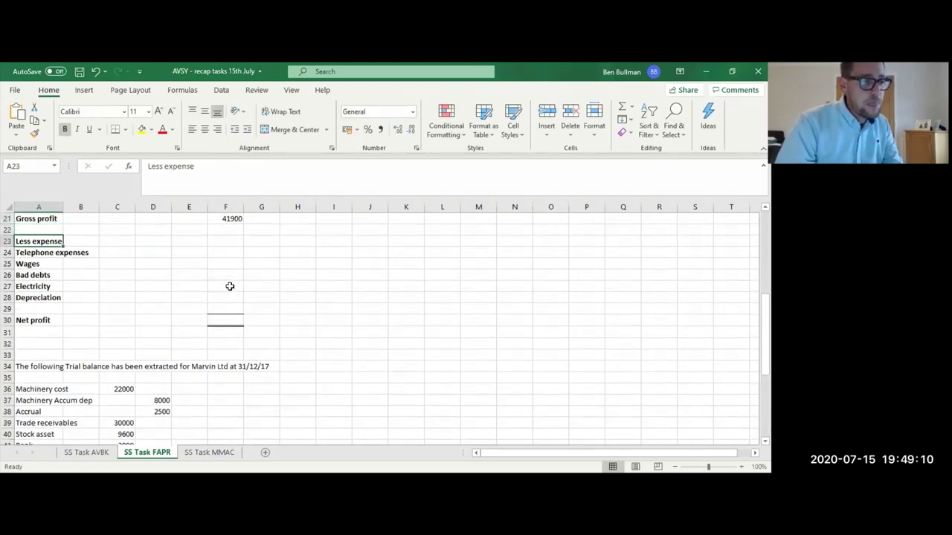
left_click_drag(35, 252, 35, 298)
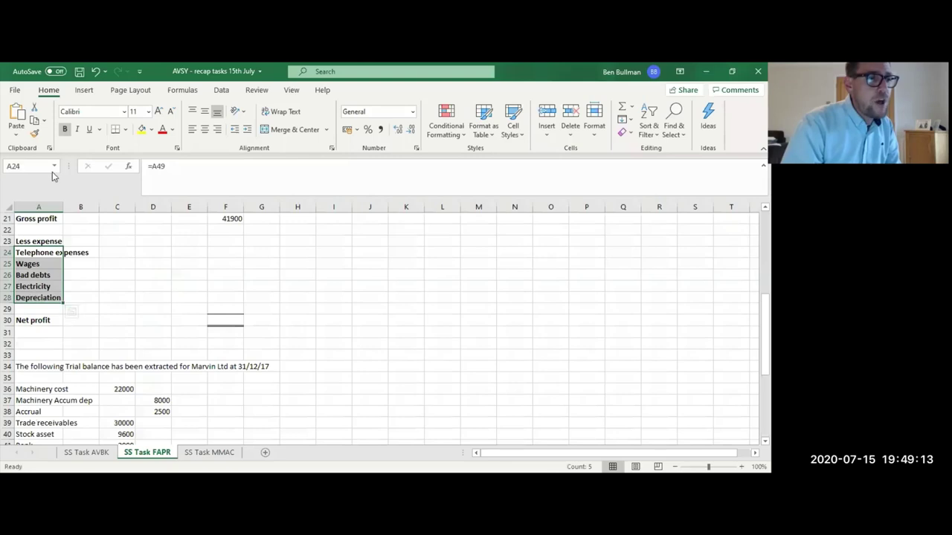
left_click(64, 130)
left_click(75, 269)
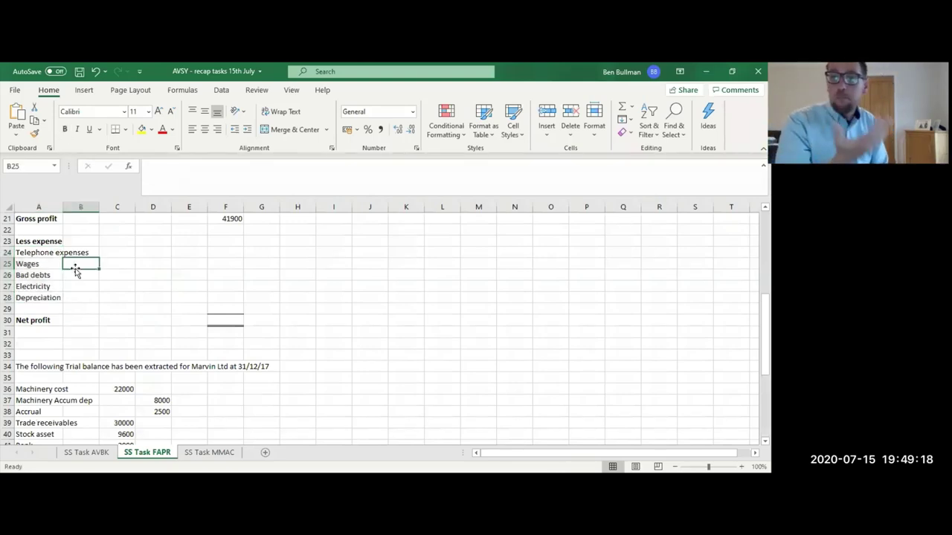
Pull the telephone expenses amount of 3000 from the trial balance into E24.
left_click(197, 253)
scroll(197, 252, "up", 4)
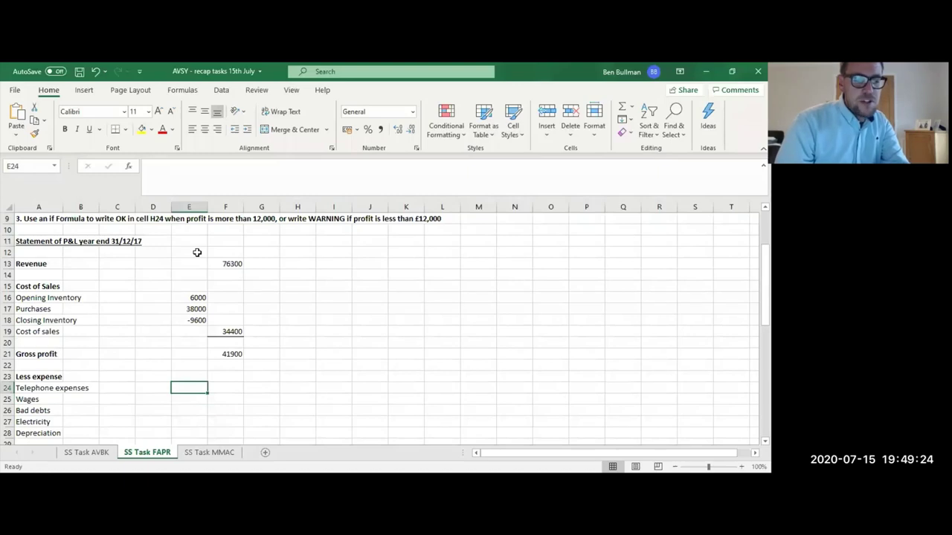
type("=")
key("Down")
key("Down")
key("Down")
key("Down")
key("Down")
key("Down")
key("Down")
key("Down")
key("Down")
key("Down")
key("Down")
key("Down")
key("Down")
key("Down")
key("Down")
key("Down")
key("Down")
key("Down")
key("Down")
key("Down")
key("Down")
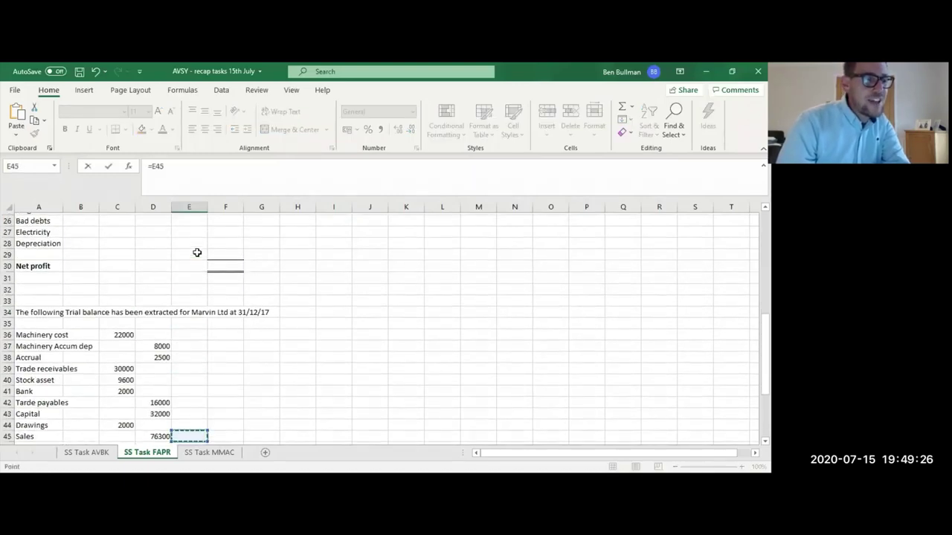
key("Down")
key("Down")
key("Up")
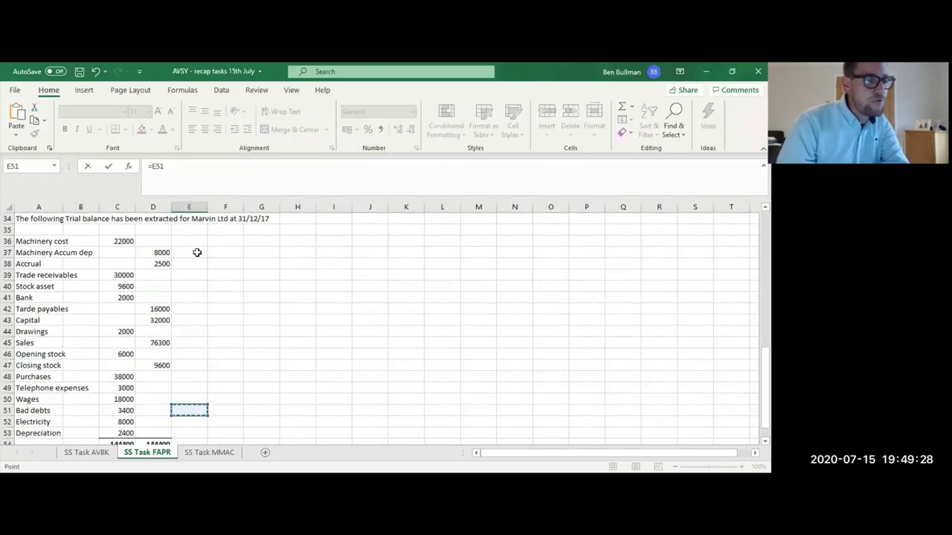
key("Up")
key("Up")
key("Up")
key("Up")
key("Left")
key("Left")
key("Down")
key("Down")
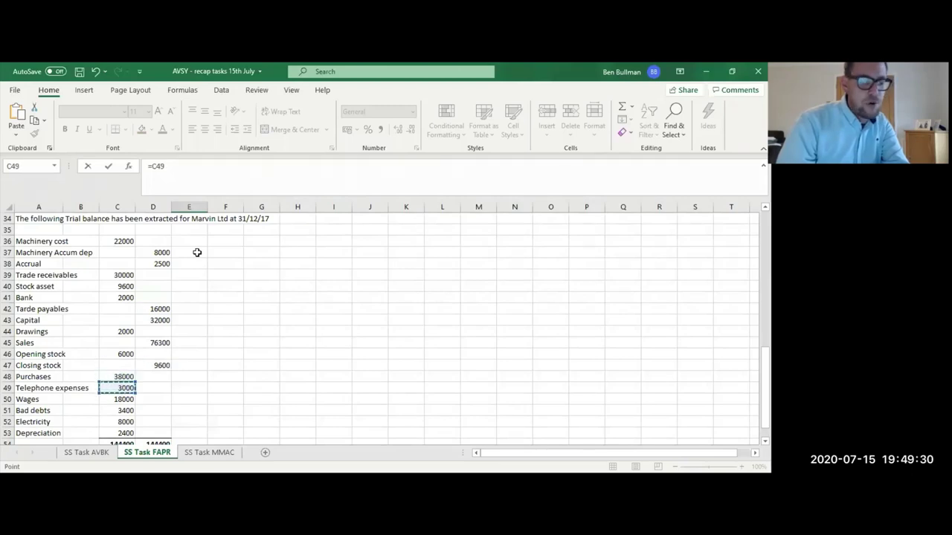
key("Escape")
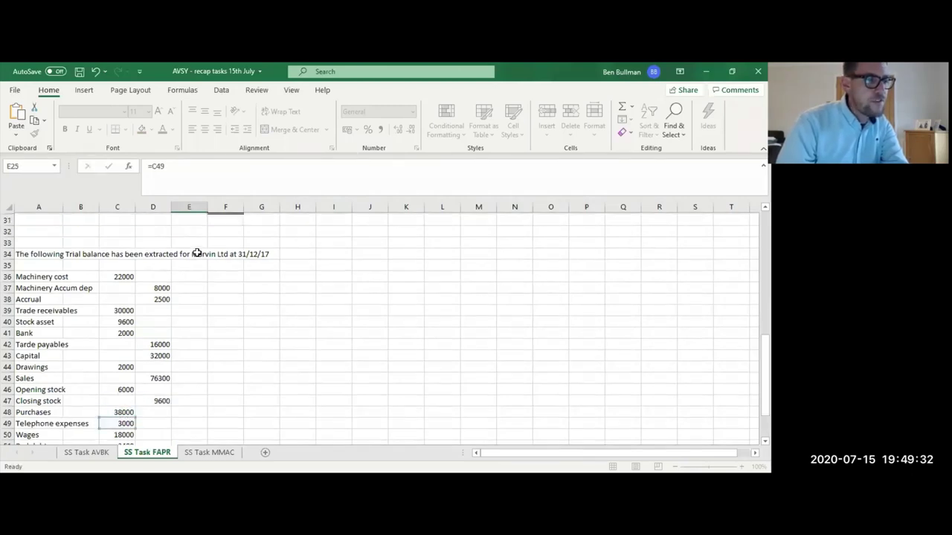
Link E25 to trial balance cell C50 to show wages of 18000.
scroll(197, 253, "up", 1)
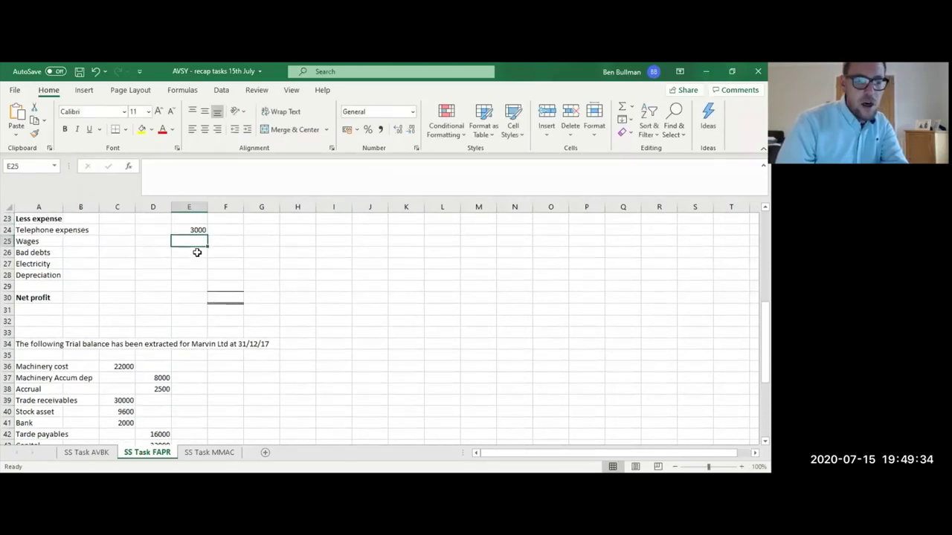
type("=")
key("Down")
key("Down")
key("Down")
key("Down")
key("Down")
key("Down")
key("Down")
key("Down")
key("Down")
key("Down")
key("Down")
key("Down")
key("Down")
key("Down")
key("Down")
key("Down")
key("Down")
key("Down")
key("Down")
key("Down")
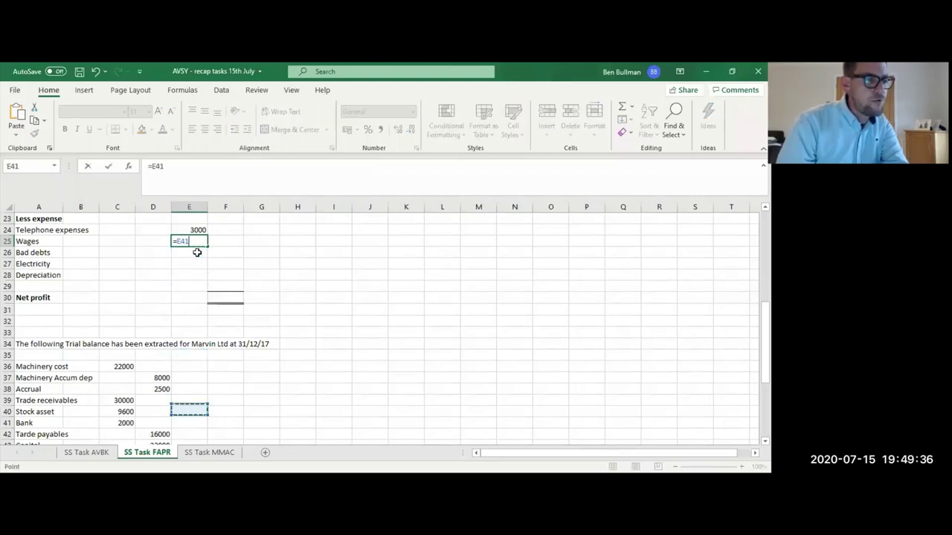
key("Up")
key("Up")
key("Up")
key("Up")
key("Up")
key("Up")
key("Up")
key("Up")
key("Up")
key("Up")
key("Up")
key("Up")
key("Up")
key("Left")
key("Left")
key("Down")
key("Down")
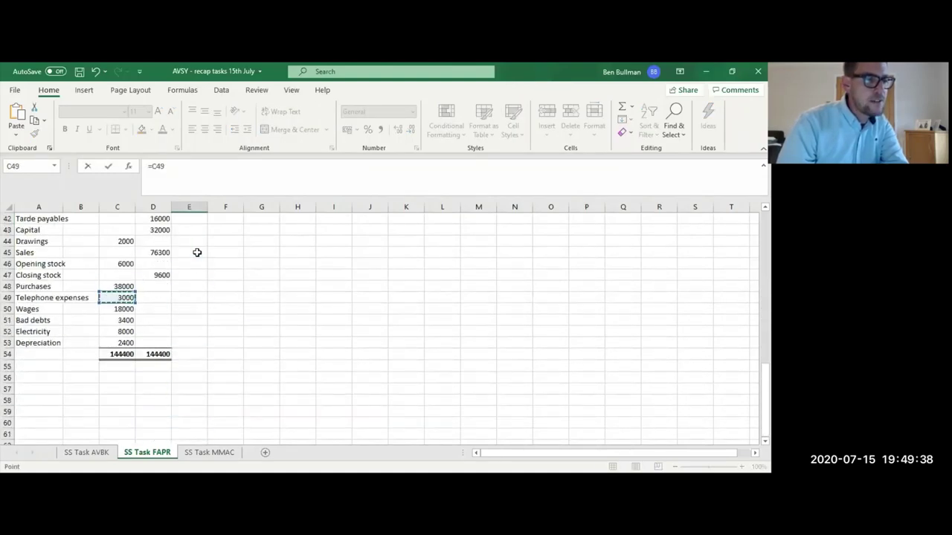
key("Return")
key("Up")
key("Up")
key("Up")
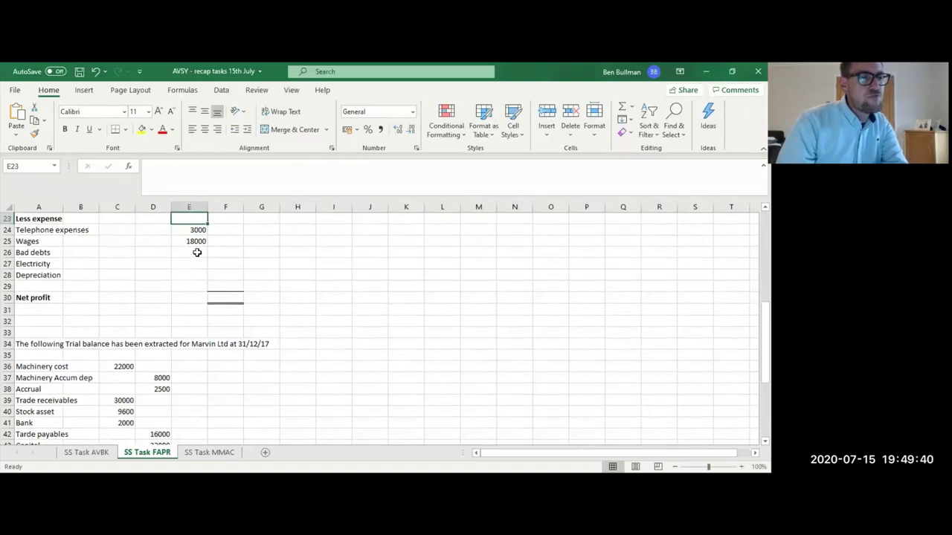
left_click(199, 242)
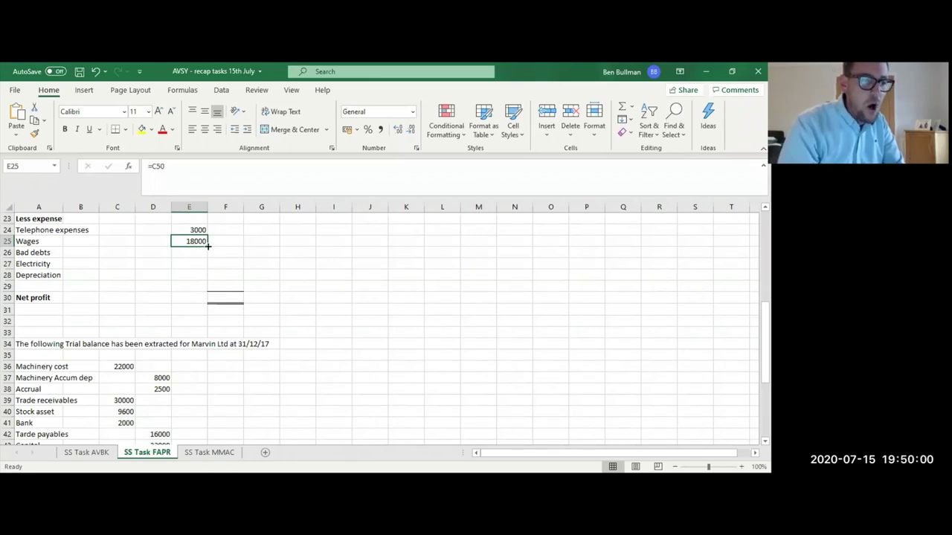
left_click_drag(208, 247, 200, 278)
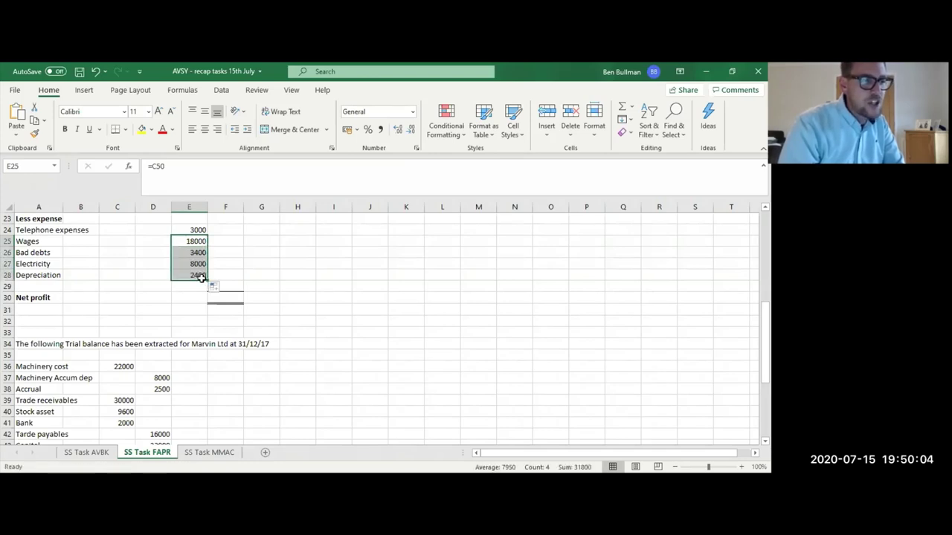
left_click(195, 241)
left_click(196, 253)
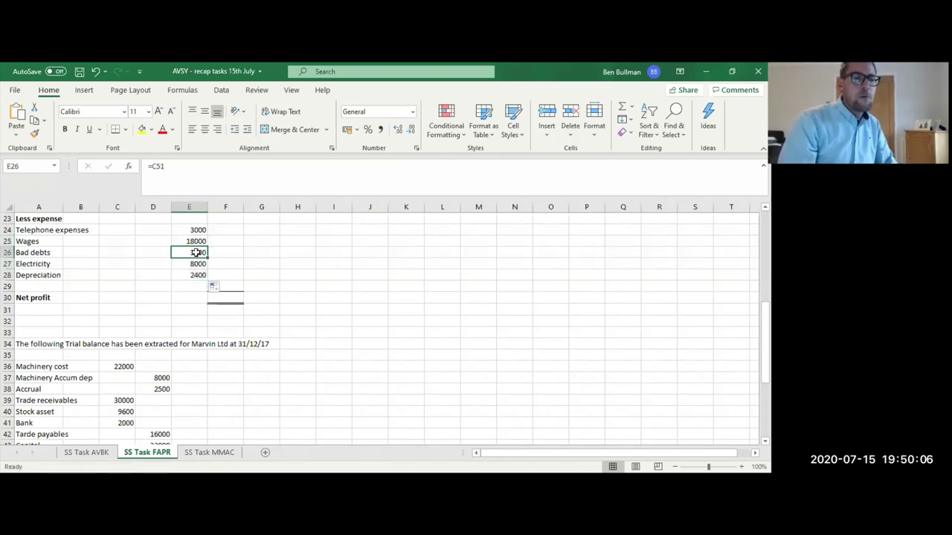
key("Up")
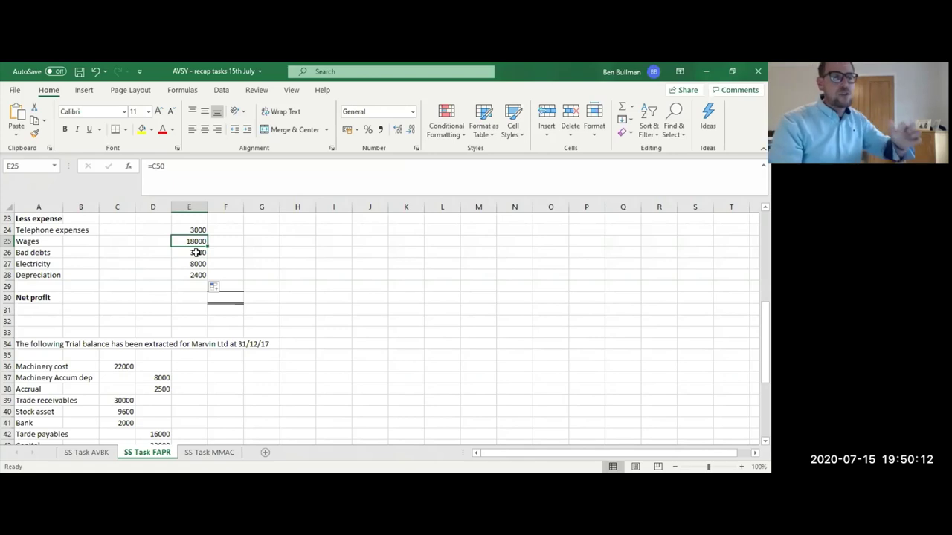
key("Down")
key("Down")
key("Down")
key("Up")
key("Up")
key("Up")
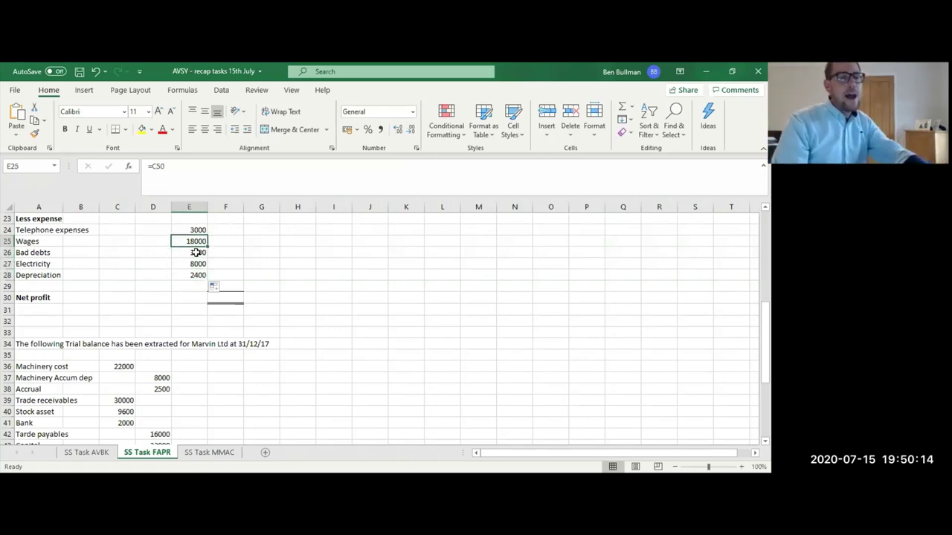
key("Down")
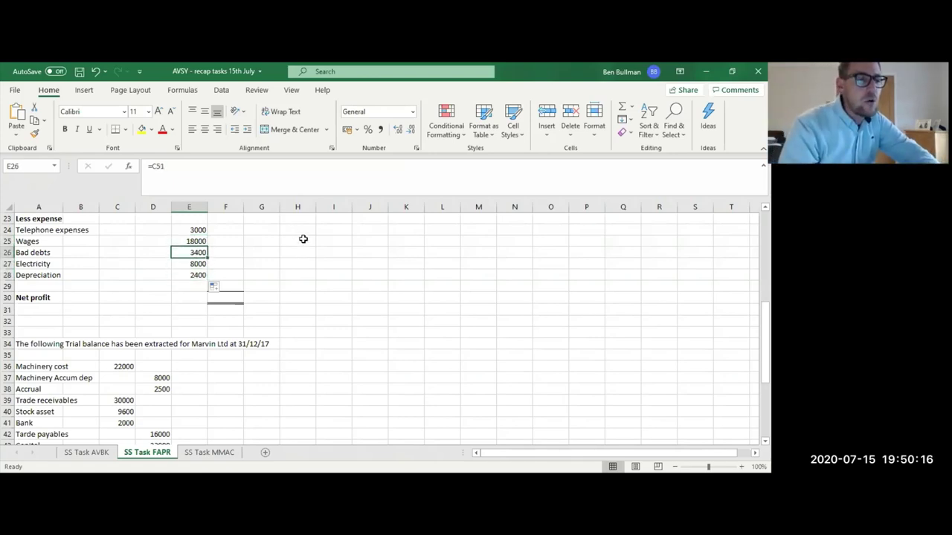
key("Down")
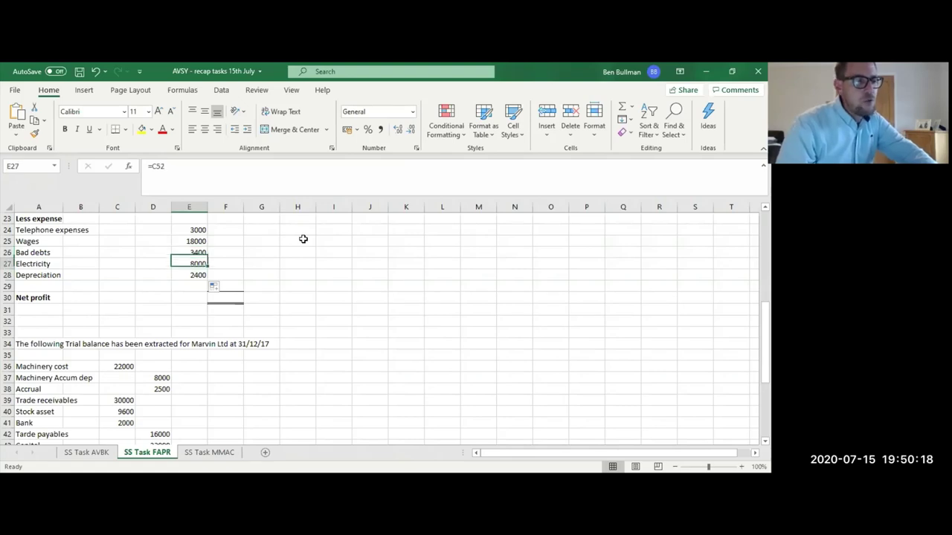
key("Down")
key("Up")
key("Up")
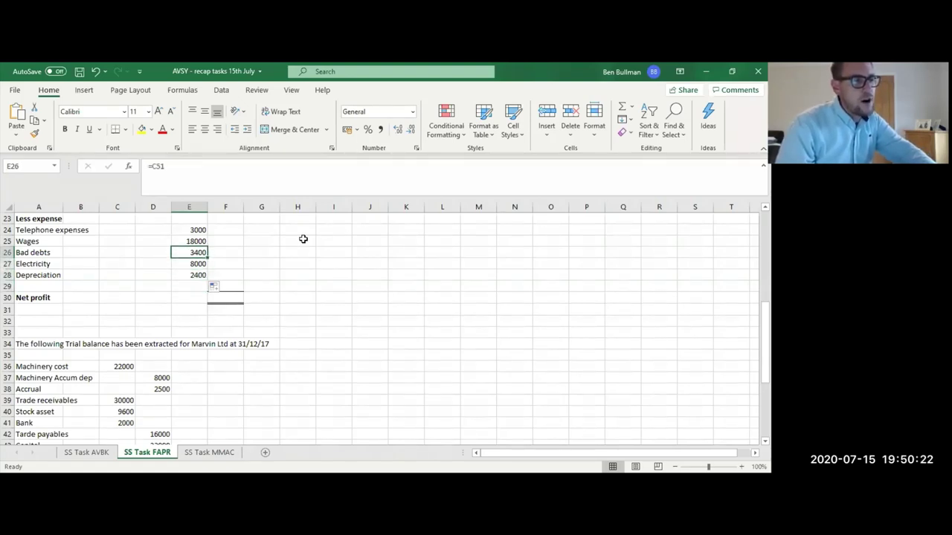
key("Down")
key("Down")
key("Down")
key("Down")
key("Down")
key("Down")
key("Down")
key("Down")
key("Down")
key("Down")
key("Down")
key("Down")
key("Down")
key("Down")
key("Down")
key("Down")
key("Down")
key("Down")
key("Down")
key("Down")
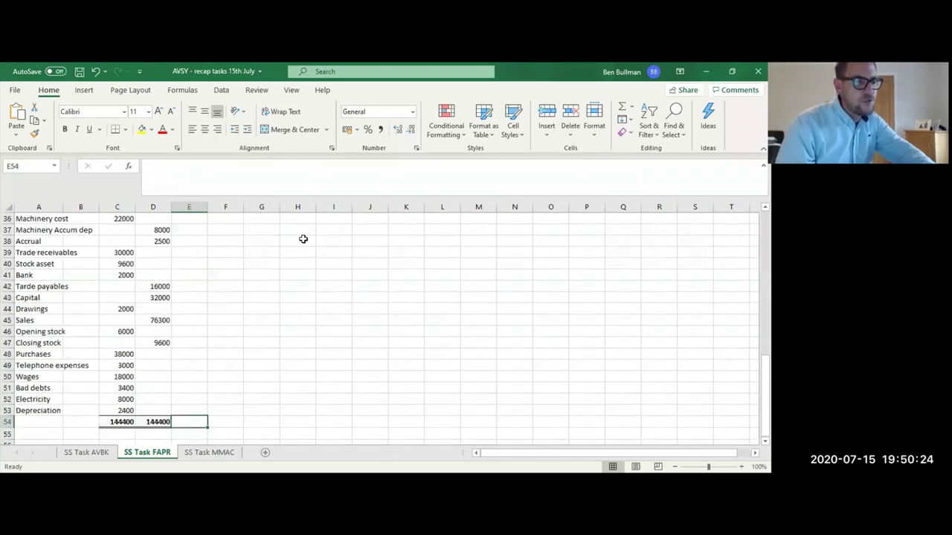
key("Left")
key("Up")
key("Up")
key("Up")
key("Left")
key("Up")
key("Up")
key("Up")
key("Up")
key("Up")
key("Up")
key("Up")
key("Up")
key("Up")
key("Up")
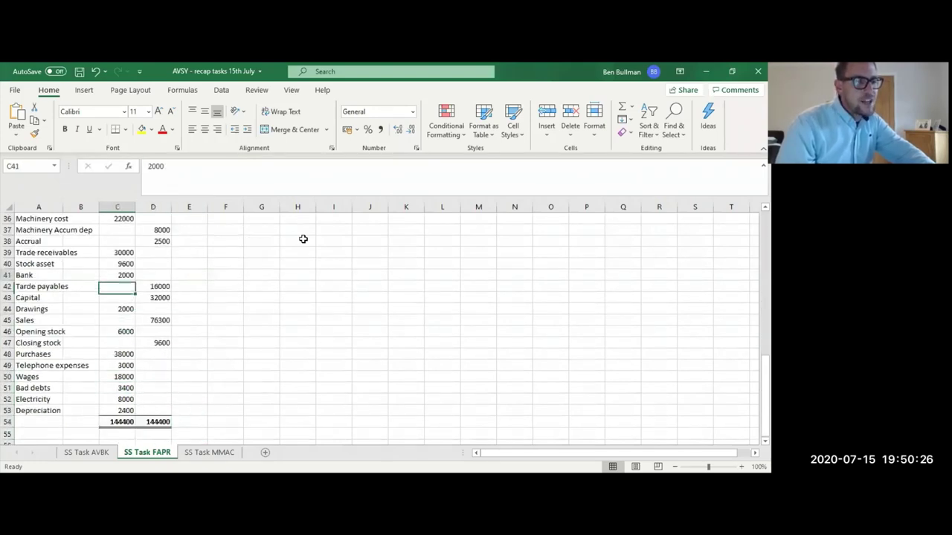
key("Up")
key("Up")
key("Up")
key("Up")
key("Up")
key("Up")
key("Up")
key("Up")
key("Up")
key("Up")
key("Up")
key("Up")
key("Up")
key("Up")
key("Up")
key("Up")
key("Up")
key("Down")
key("Down")
key("Down")
key("Down")
key("Down")
key("Down")
key("Down")
key("Down")
key("Down")
key("Down")
key("Down")
key("Down")
key("Down")
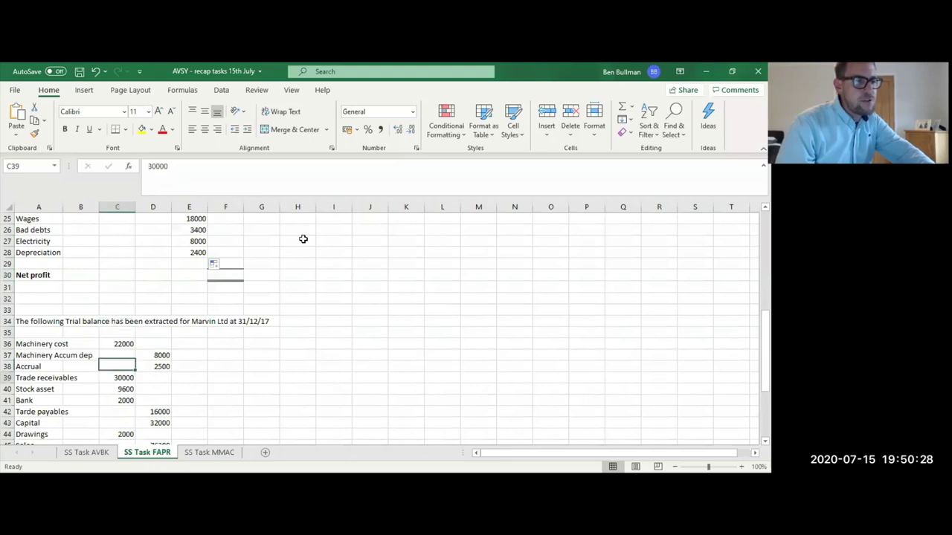
key("Down")
key("Down")
key("Down")
key("Down")
key("Down")
key("Down")
key("Down")
key("Down")
key("Down")
key("Down")
key("Down")
key("Down")
key("Up")
key("Up")
key("Up")
key("Up")
key("Up")
key("Up")
key("Up")
key("Up")
key("Up")
key("Up")
key("Up")
key("Up")
key("Up")
key("Up")
key("Up")
key("Up")
key("Up")
key("Up")
key("Up")
key("Up")
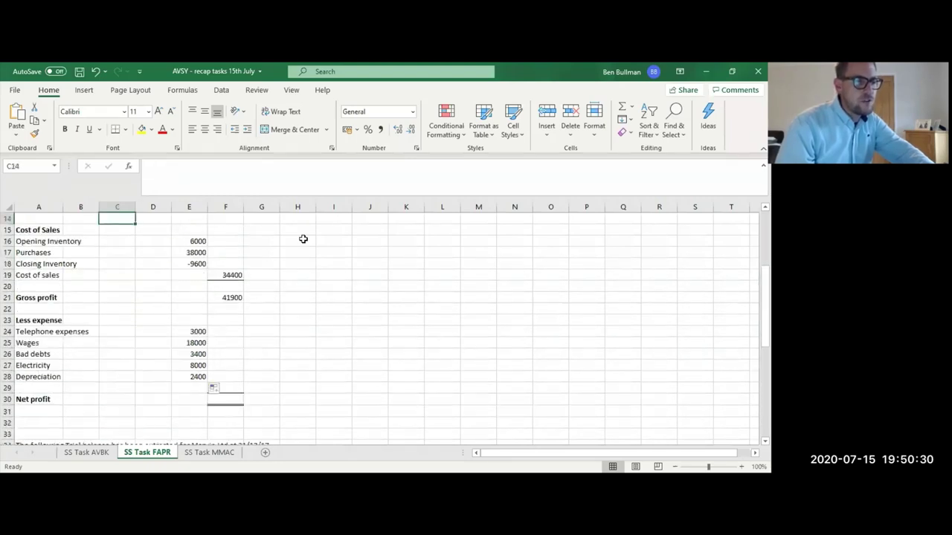
key("Down")
key("Down")
key("Down")
key("Down")
key("Down")
key("Down")
key("Down")
key("Down")
key("Down")
key("Down")
key("Down")
key("Down")
key("Down")
key("Down")
key("Right")
key("Right")
key("Right")
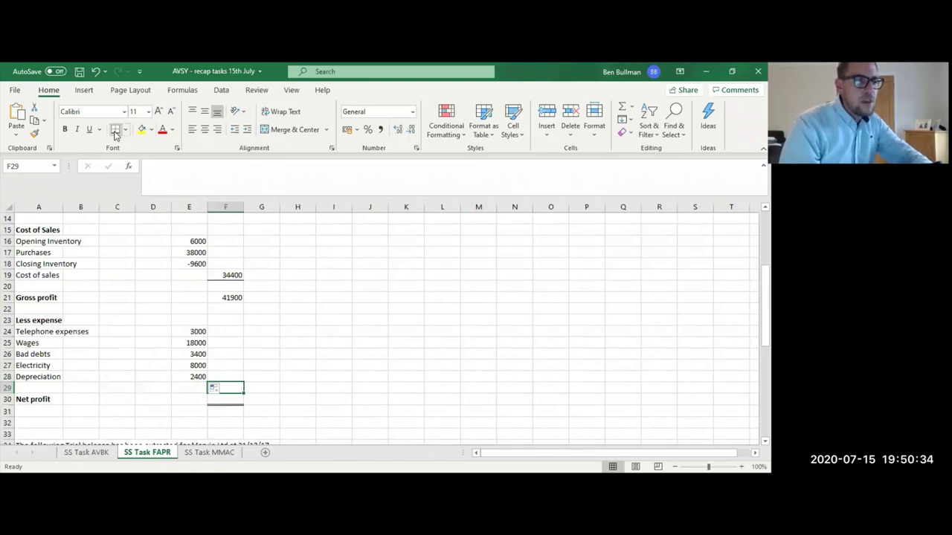
Sum E24:E28 into F29 with AutoSum, giving total expenses of 34800.
left_click(232, 377)
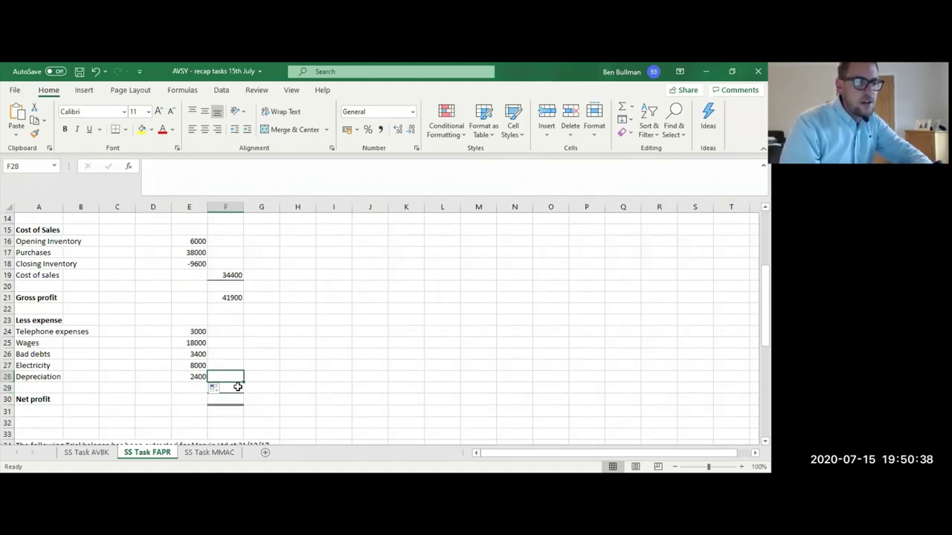
left_click(238, 386)
left_click(198, 375)
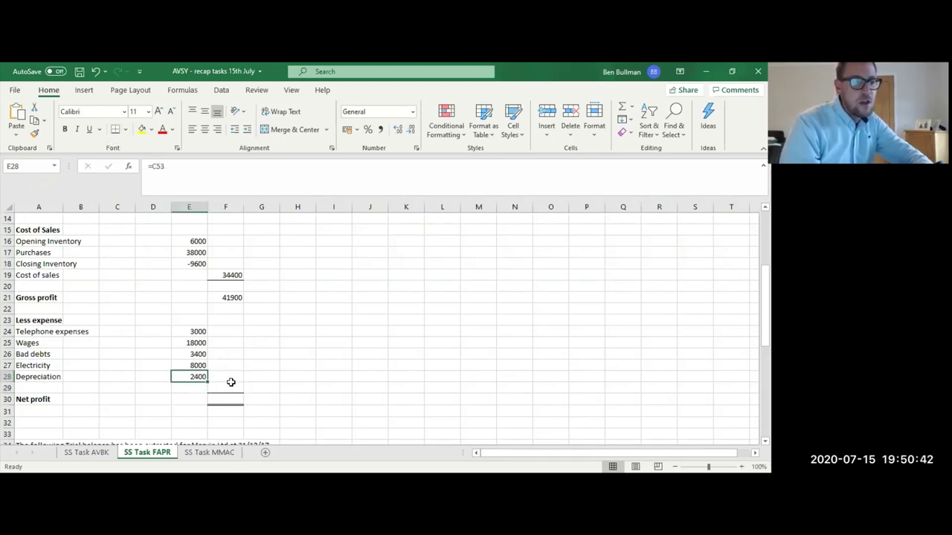
left_click(231, 387)
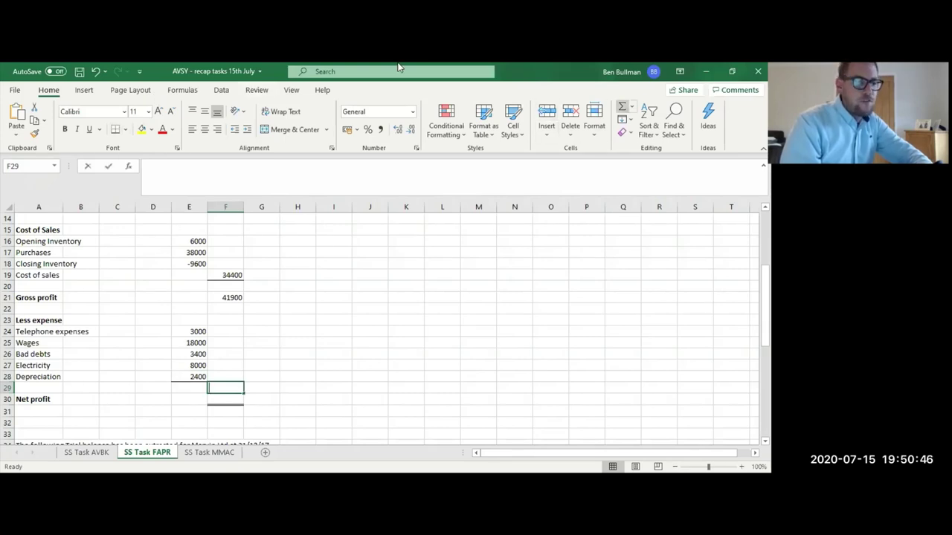
key("alt+equal")
left_click(198, 332)
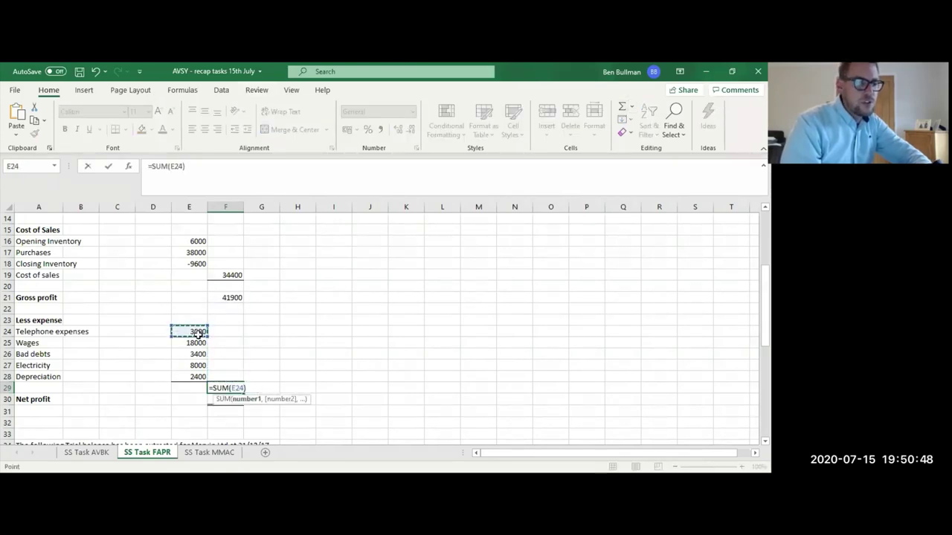
left_click(197, 374, "shift")
key("Return")
key("Up")
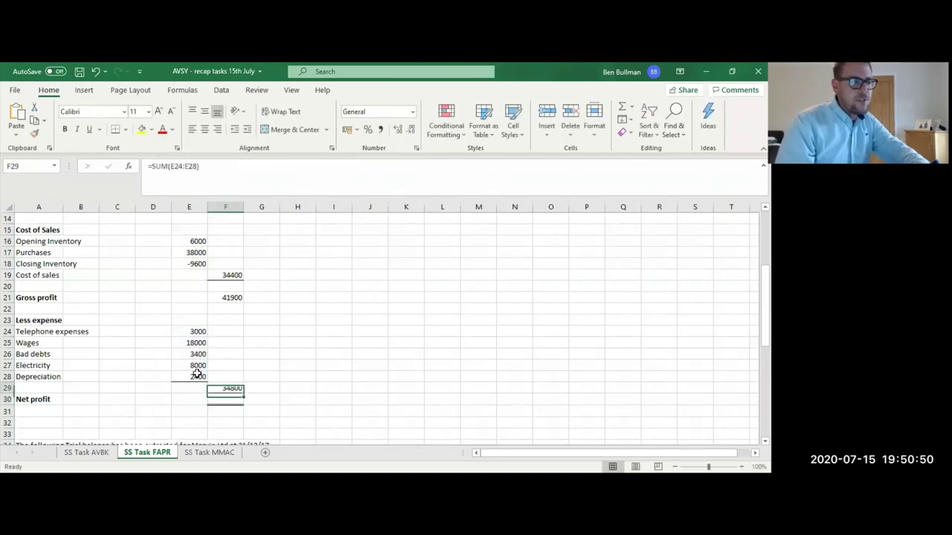
Enter =F21-F29 in F30 for net profit of 7100, with a double bottom border.
key("Up")
key("Up")
key("Up")
key("Down")
key("Down")
key("Down")
key("Down")
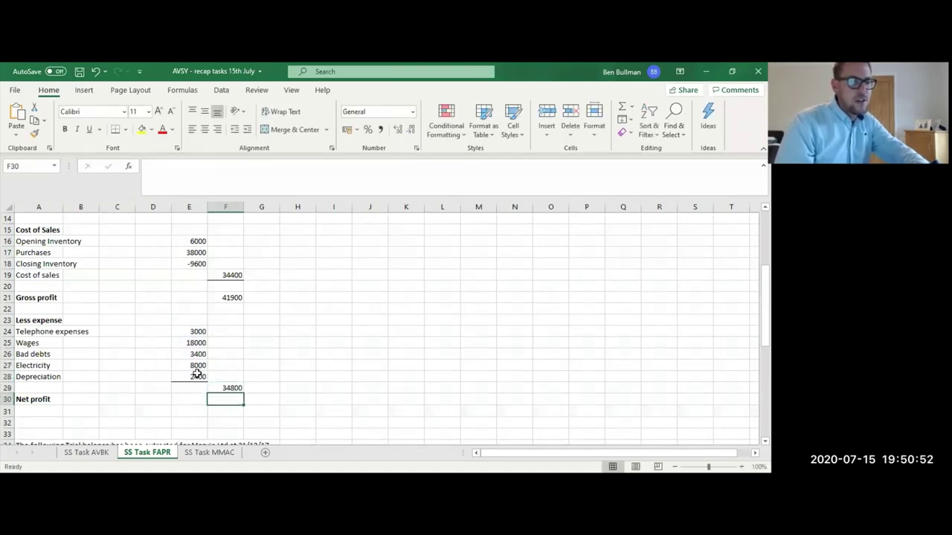
type("=")
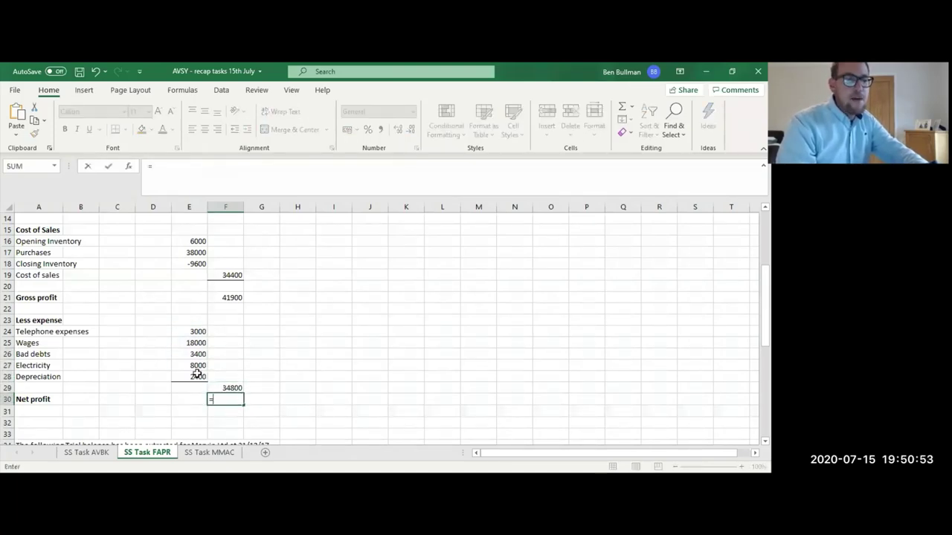
left_click(234, 296)
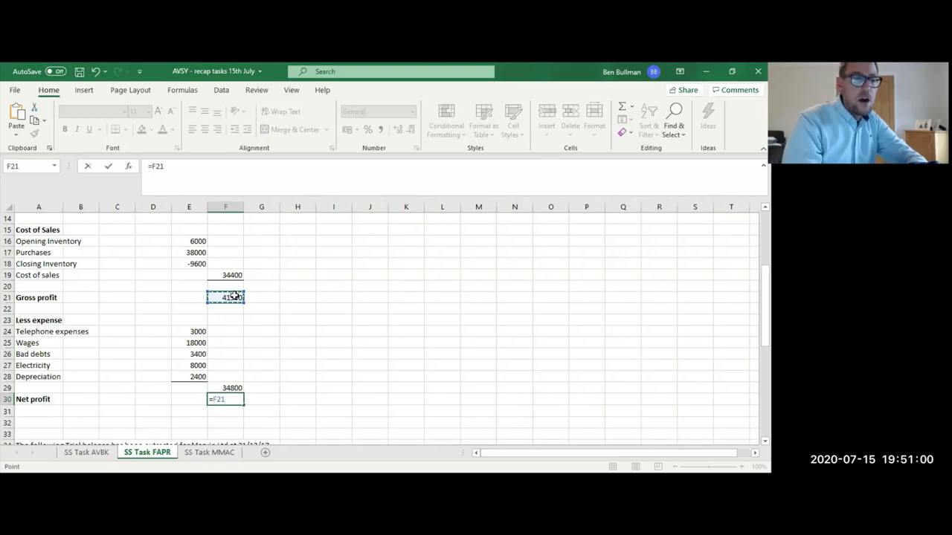
type("-")
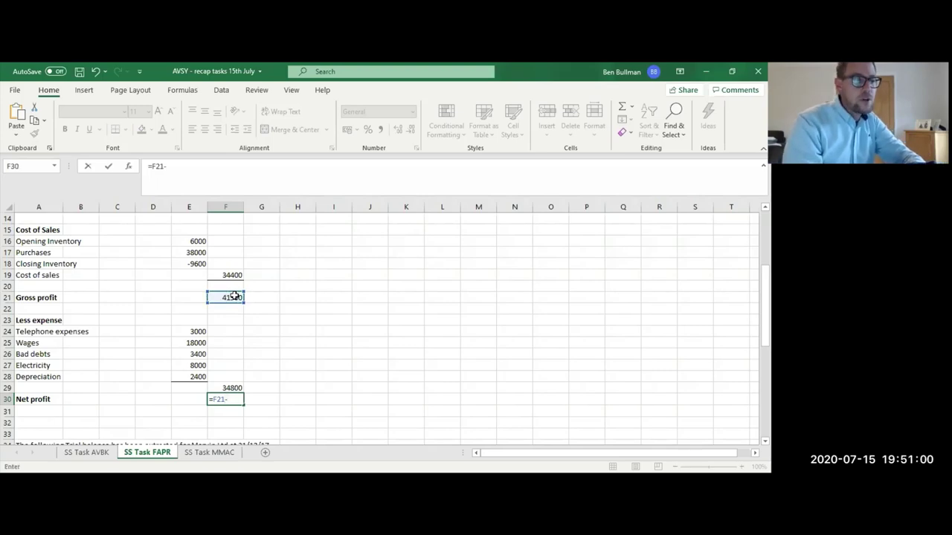
left_click(231, 387)
key("Return")
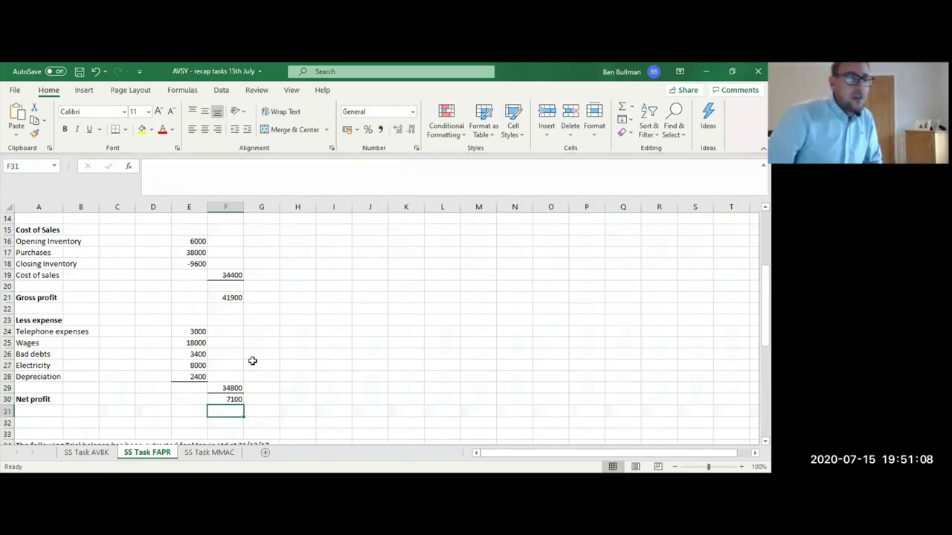
key("Down")
key("Down")
key("Down")
key("Down")
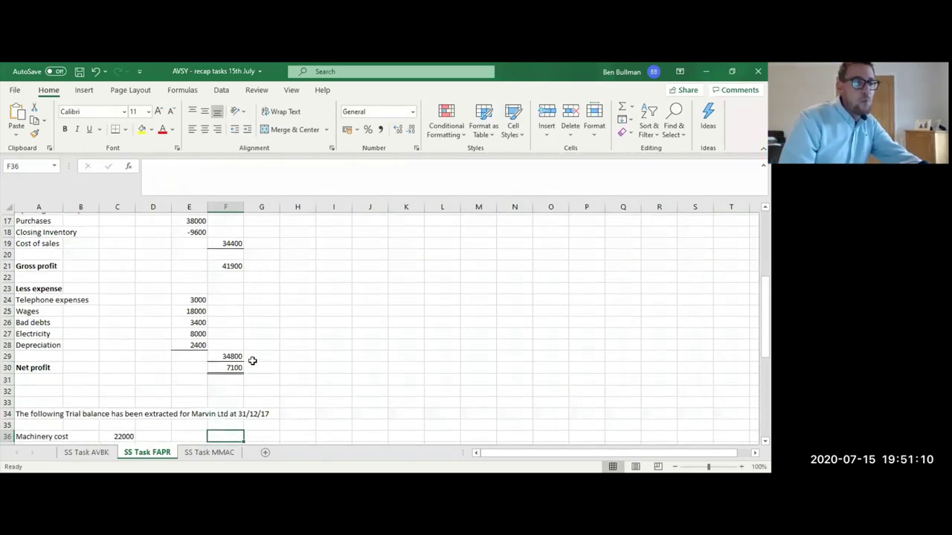
key("Up")
key("Up")
key("Up")
key("Up")
key("Up")
key("Up")
key("Up")
key("Up")
key("Up")
key("Up")
key("Up")
key("Up")
key("Up")
key("Up")
key("Up")
key("Up")
key("Up")
key("Up")
key("Up")
key("Up")
key("Up")
key("Up")
key("Up")
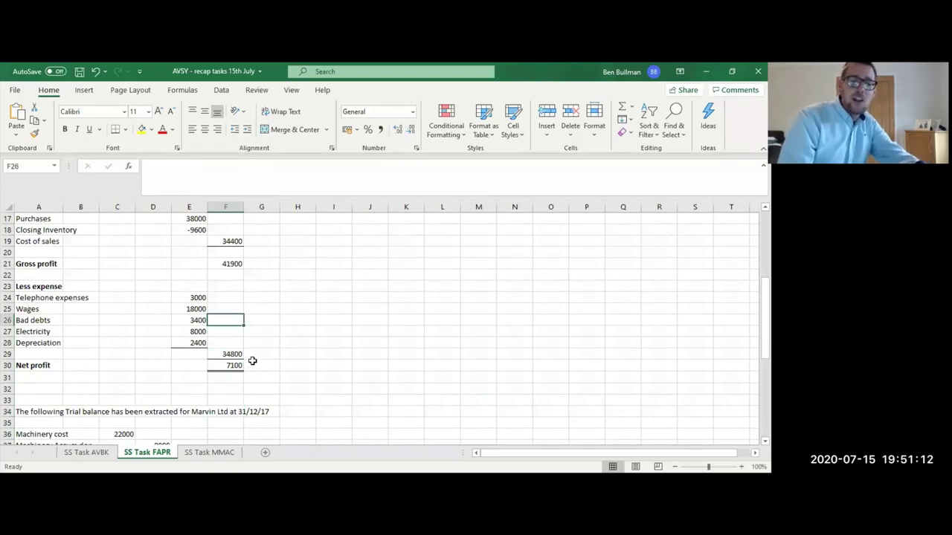
key("Down")
key("Down")
key("Down")
key("Down")
key("Down")
key("Down")
key("Down")
key("Down")
key("Down")
key("Down")
key("Down")
key("Down")
key("Down")
key("Down")
key("Down")
key("Down")
key("Down")
key("Down")
key("Down")
key("Down")
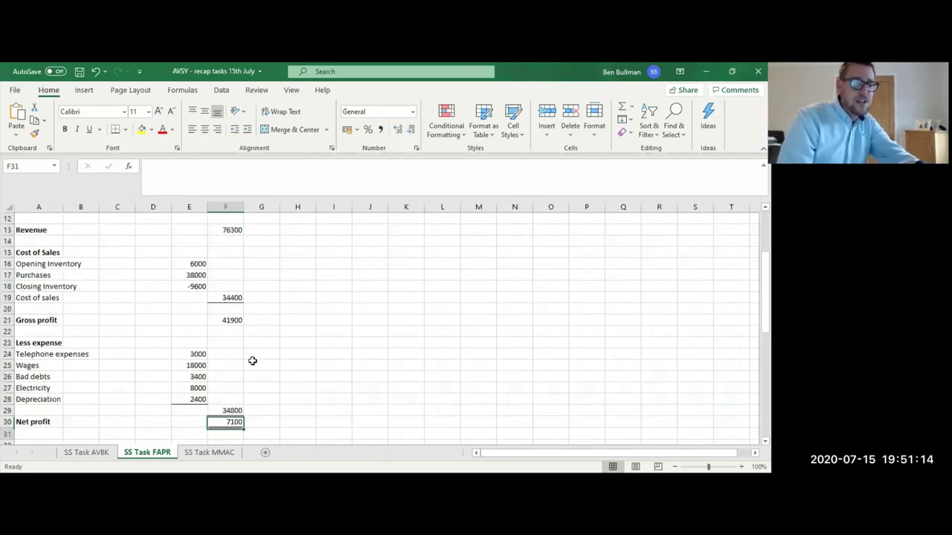
key("Up")
key("Up")
key("Up")
key("Up")
key("Up")
key("Up")
key("Down")
key("Down")
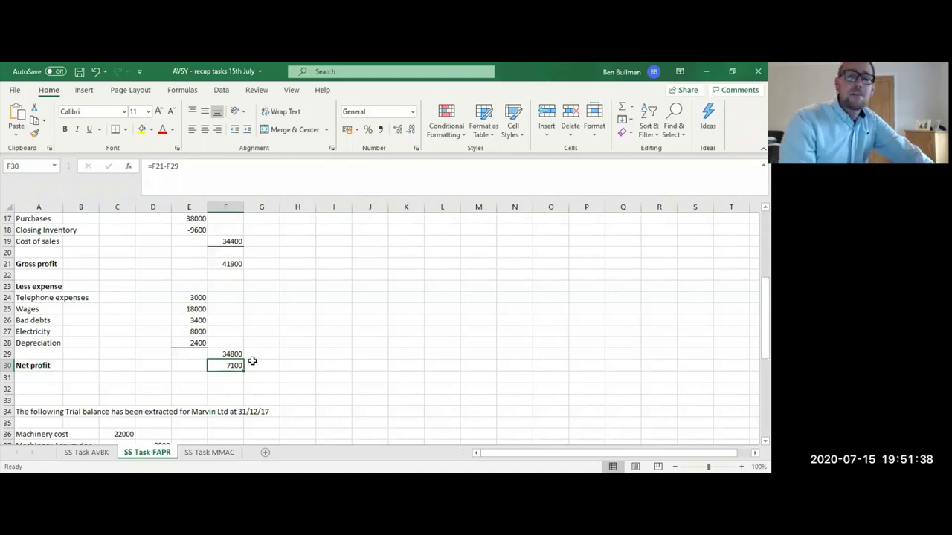
key("Up")
key("Up")
key("Up")
key("Up")
key("Up")
key("Up")
key("Up")
key("Up")
key("Up")
key("Up")
key("Up")
key("Up")
key("Up")
key("Up")
key("Up")
key("Up")
key("Up")
key("Up")
key("Up")
key("Up")
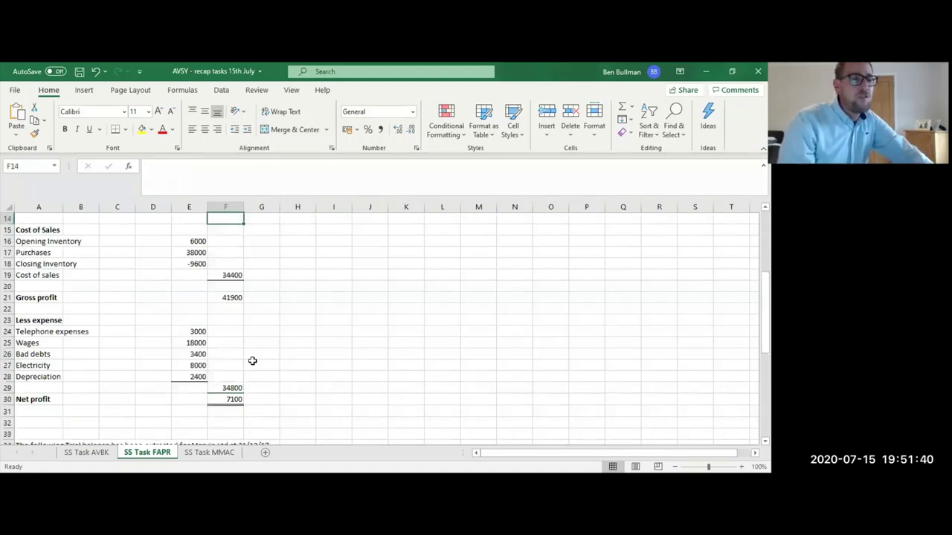
key("Up")
key("Up")
key("Left")
key("Left")
key("Left")
key("Left")
key("Left")
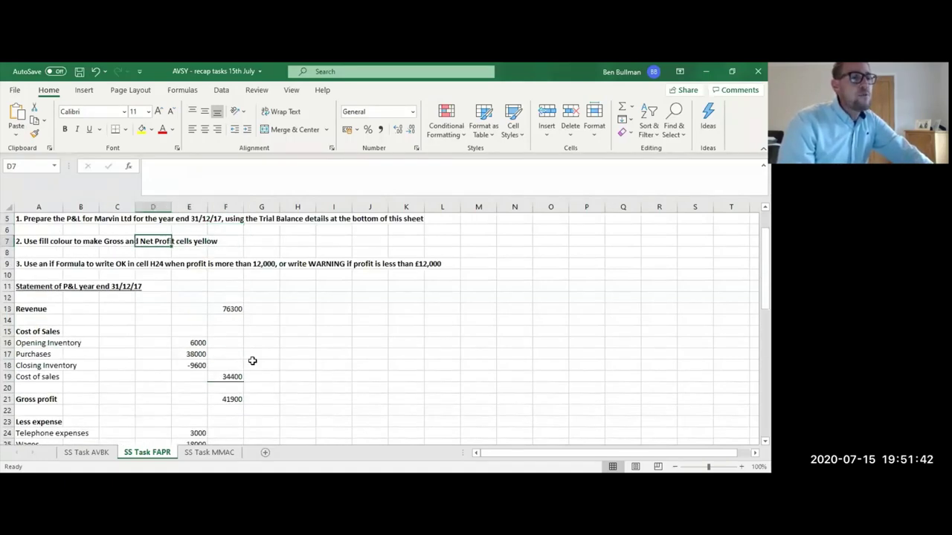
key("Up")
key("Up")
key("Up")
key("Down")
key("Down")
key("Down")
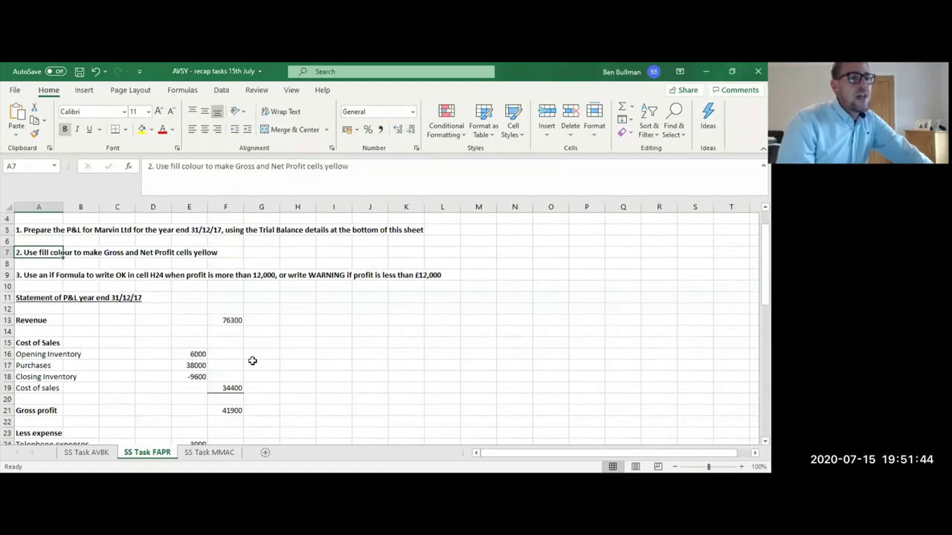
key("Right")
key("Right")
key("Right")
key("Right")
key("Right")
key("Right")
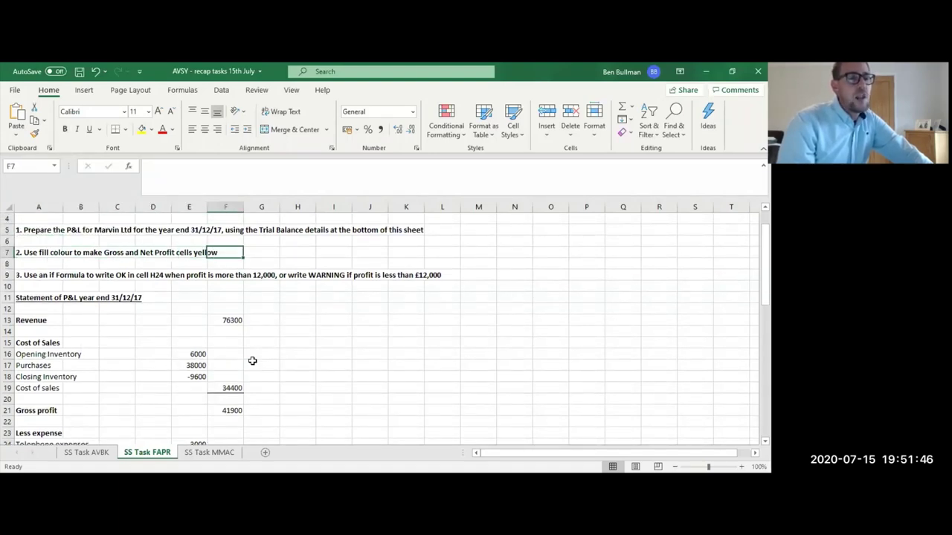
key("Left")
key("Left")
key("Left")
key("Left")
key("Down")
key("Down")
key("Down")
key("Down")
key("Down")
key("Down")
key("Down")
key("Down")
key("Down")
key("Down")
key("Down")
key("Down")
key("Down")
key("Down")
key("Down")
key("Down")
key("Down")
key("Down")
key("Down")
key("Down")
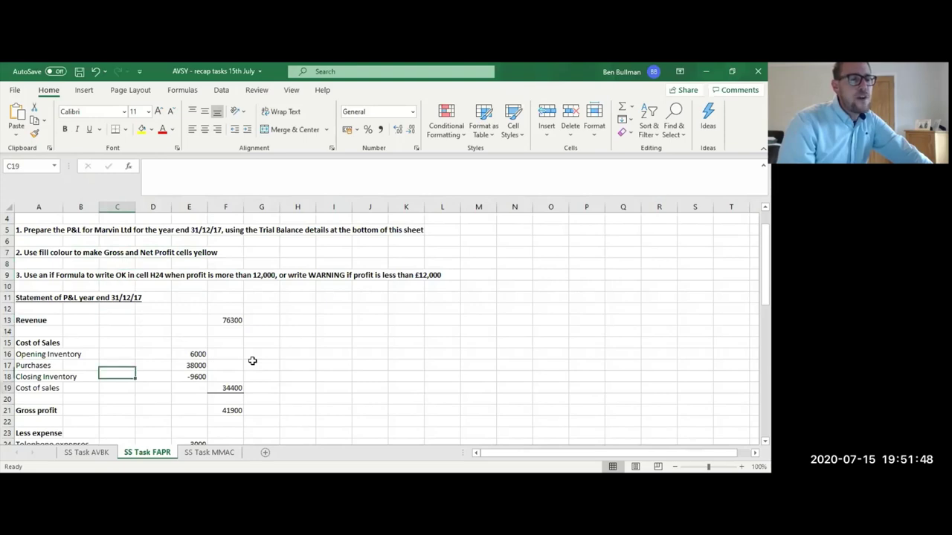
Give F21 (41900) a yellow background through Format Cells.
left_click(237, 353)
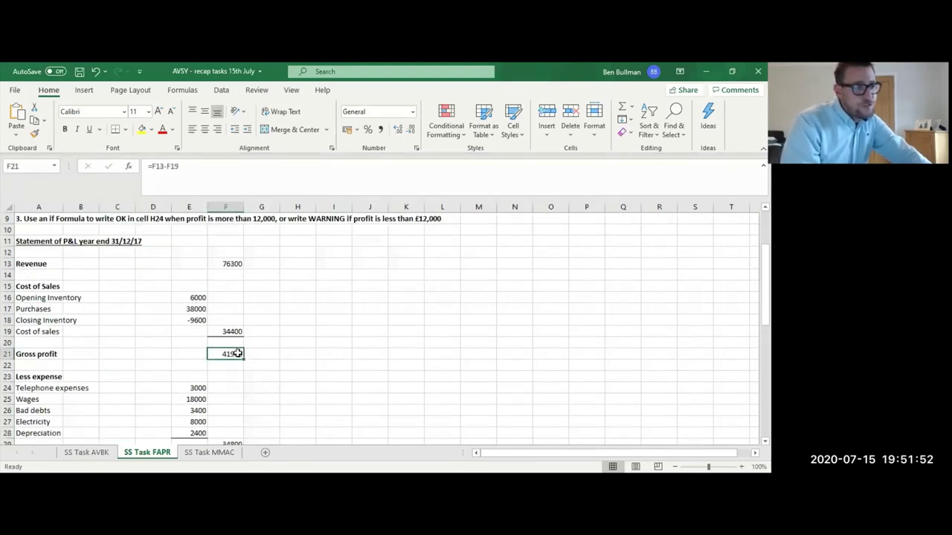
right_click(237, 354)
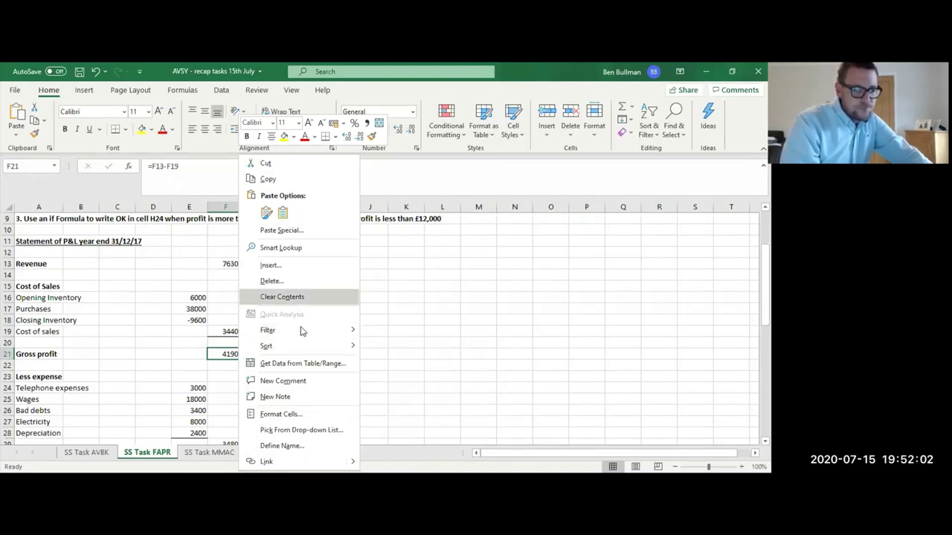
left_click(277, 418)
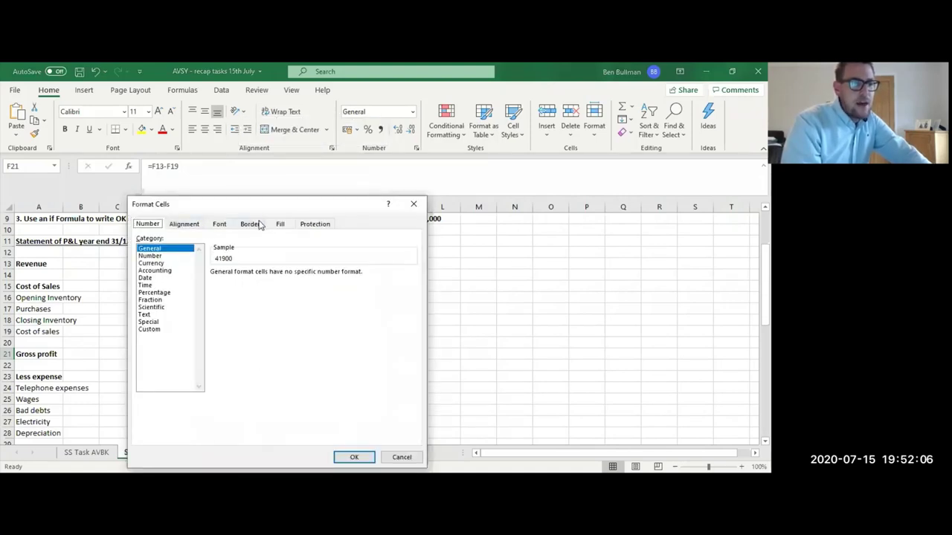
left_click(280, 225)
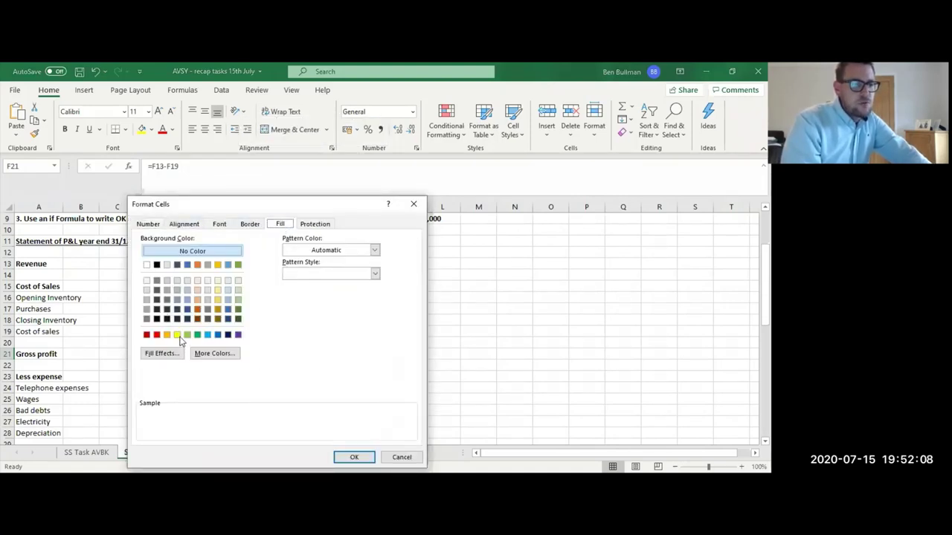
left_click(177, 335)
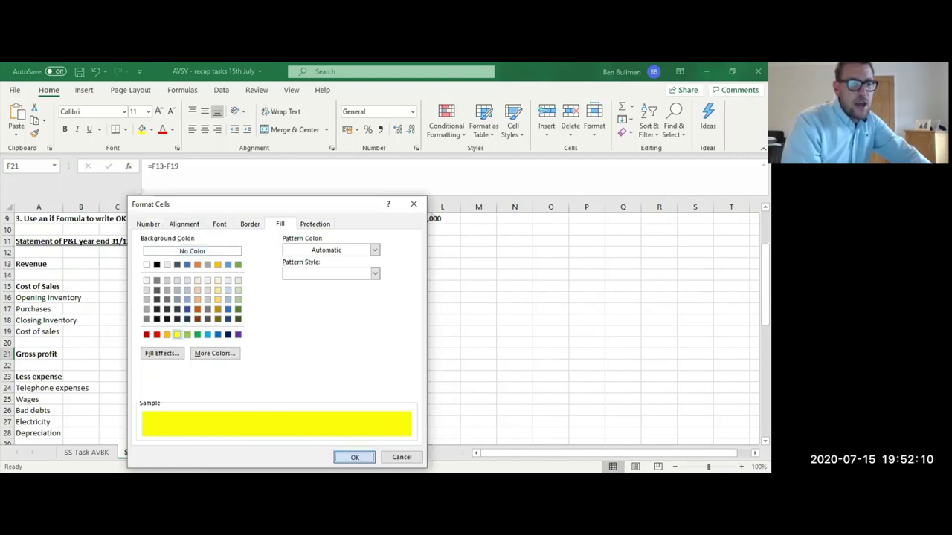
key("Return")
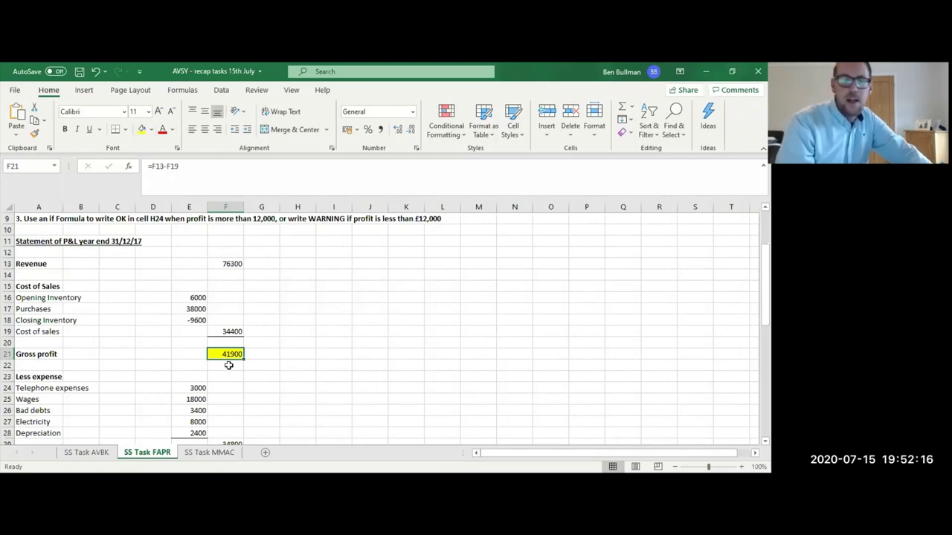
key("Down")
key("Down")
key("Down")
key("Down")
key("Down")
key("Down")
key("Down")
key("Down")
key("Down")
key("Down")
key("Down")
key("Down")
key("Down")
key("Down")
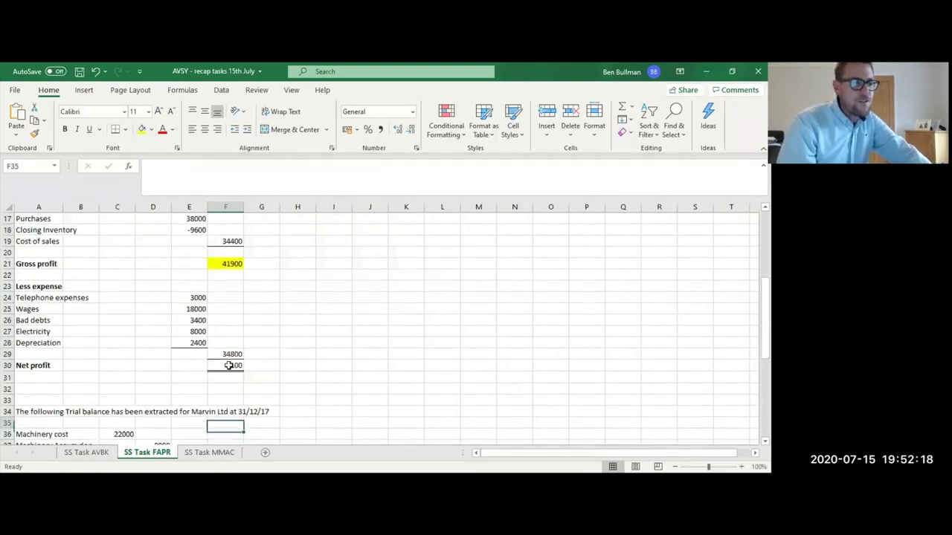
Apply yellow from the Fill Color palette to F30 (7100), then return to the sheet top.
key("Up")
key("Up")
key("Up")
left_click(229, 365)
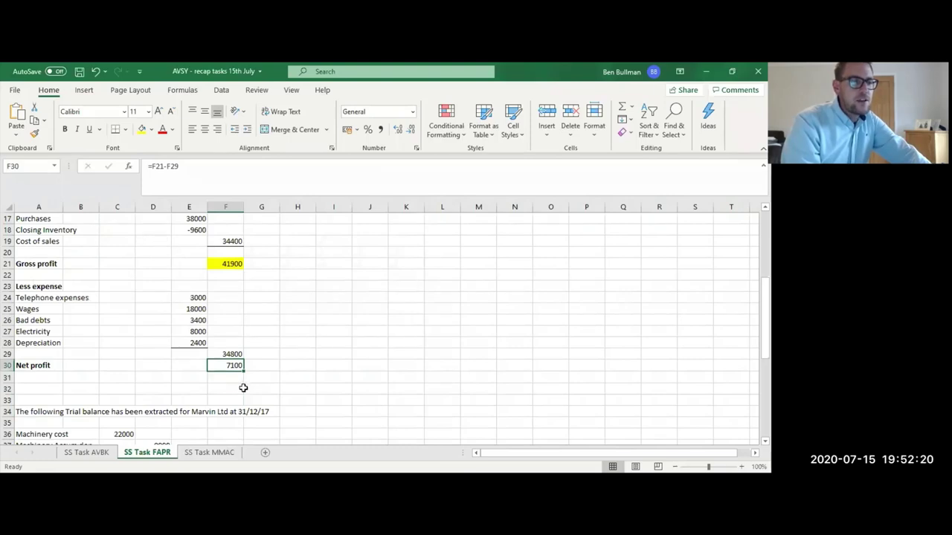
left_click(152, 130)
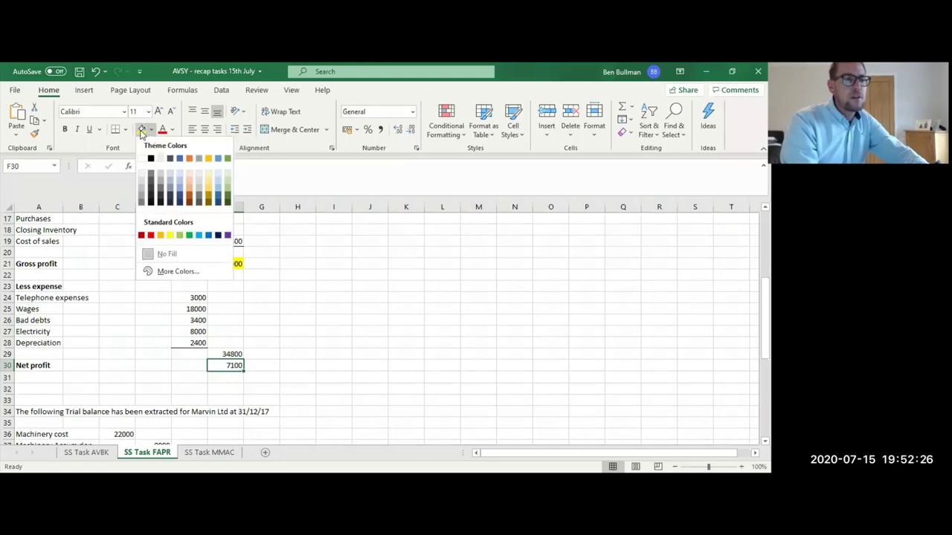
left_click(141, 133)
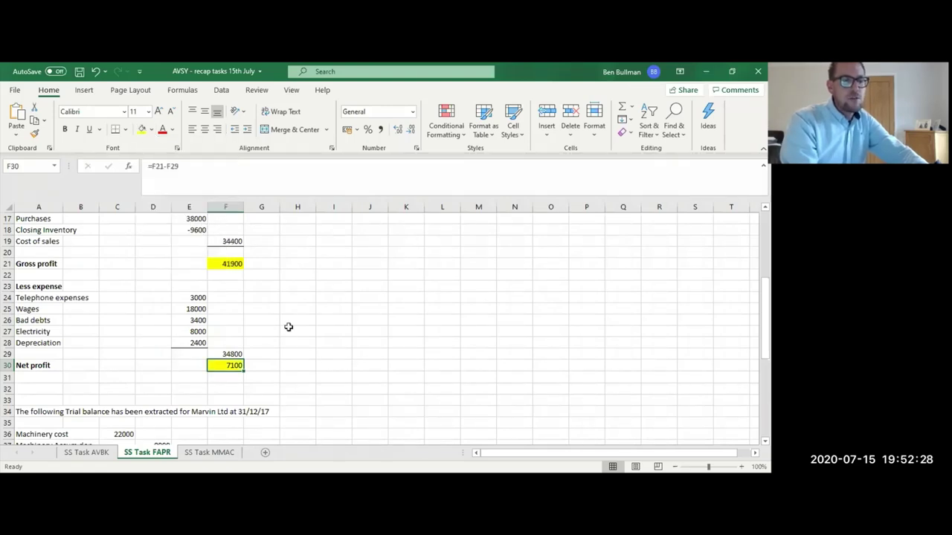
left_click(289, 326)
key("Up")
key("Up")
key("Up")
key("Up")
key("Up")
key("Up")
key("Up")
key("Up")
key("Up")
key("Up")
key("Up")
key("Up")
key("Up")
key("Up")
key("Up")
key("Up")
key("Up")
key("Up")
key("Up")
key("Up")
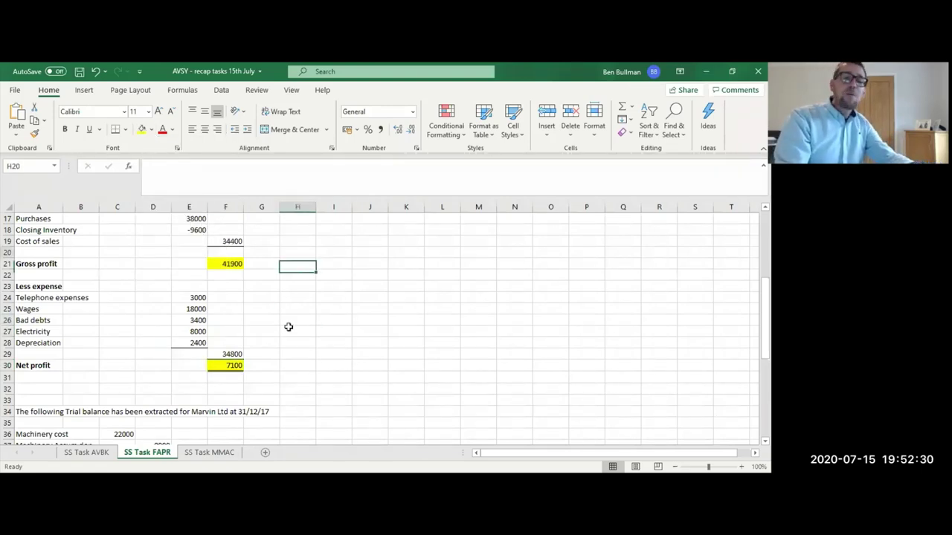
key("Down")
key("Down")
key("Down")
key("Down")
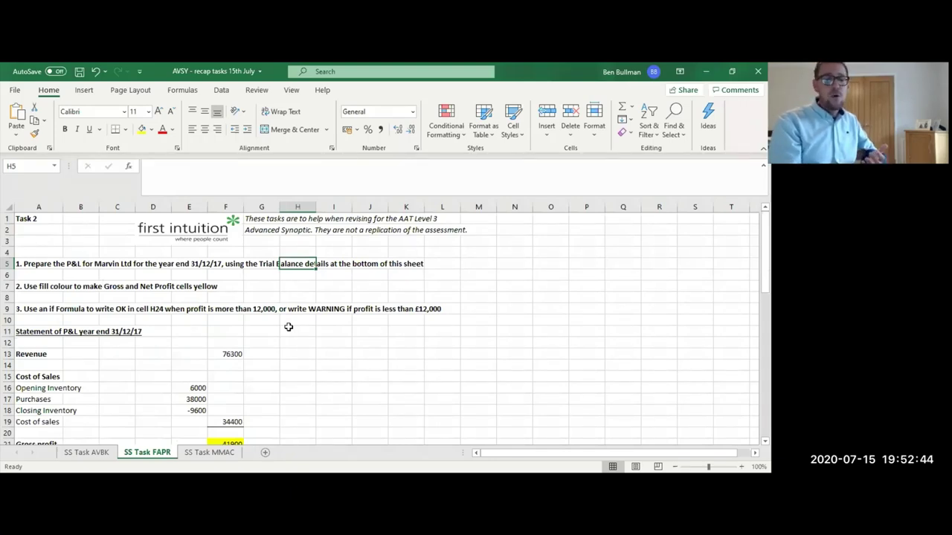
key("Down")
key("Down")
key("Down")
key("Down")
key("Down")
key("Down")
key("Down")
key("Down")
key("Down")
key("Down")
key("Down")
key("Down")
key("Down")
key("Down")
key("Down")
key("Down")
key("Down")
key("Down")
key("Down")
key("Down")
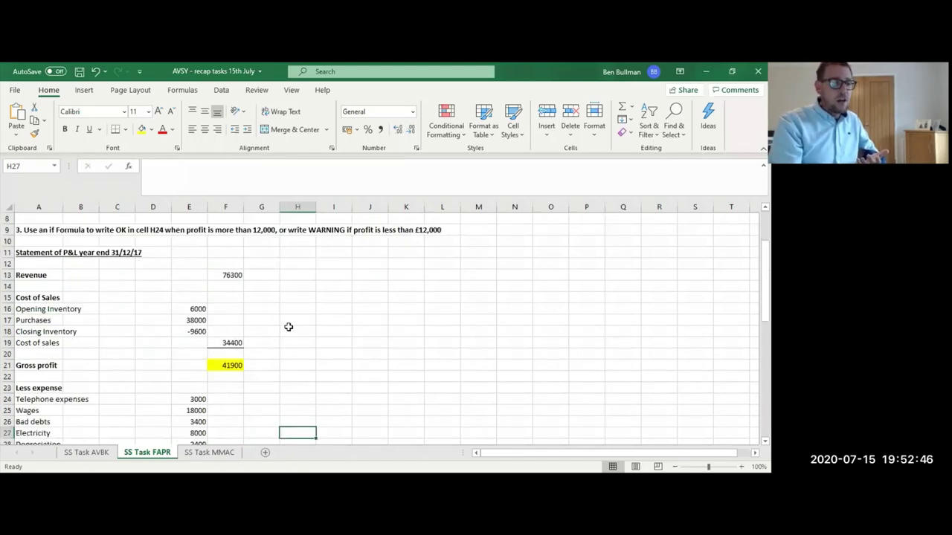
key("Up")
key("Up")
key("Up")
key("Up")
key("Up")
key("Up")
key("Up")
key("Down")
key("Down")
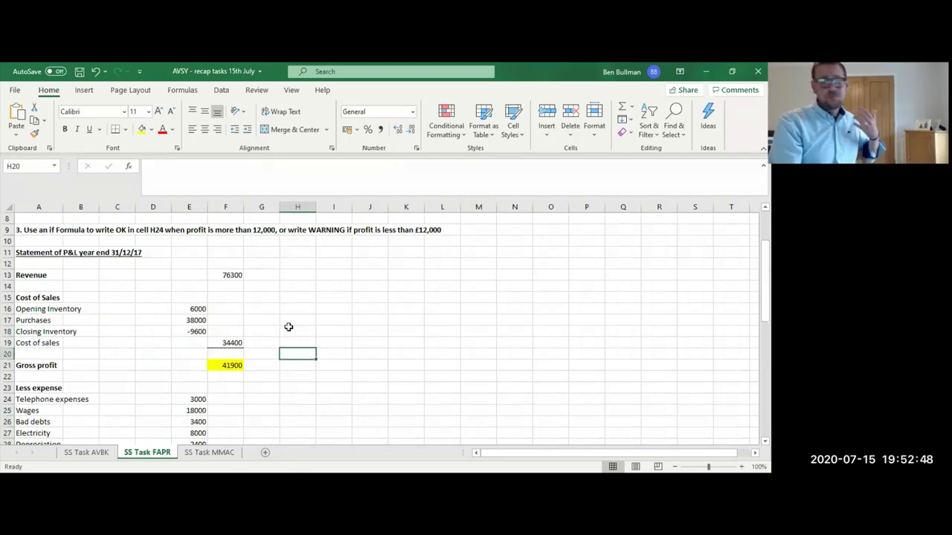
key("Down")
key("Down")
key("Down")
key("Down")
key("Down")
key("Down")
key("Down")
key("Down")
key("Down")
key("Down")
key("Down")
key("Down")
key("Down")
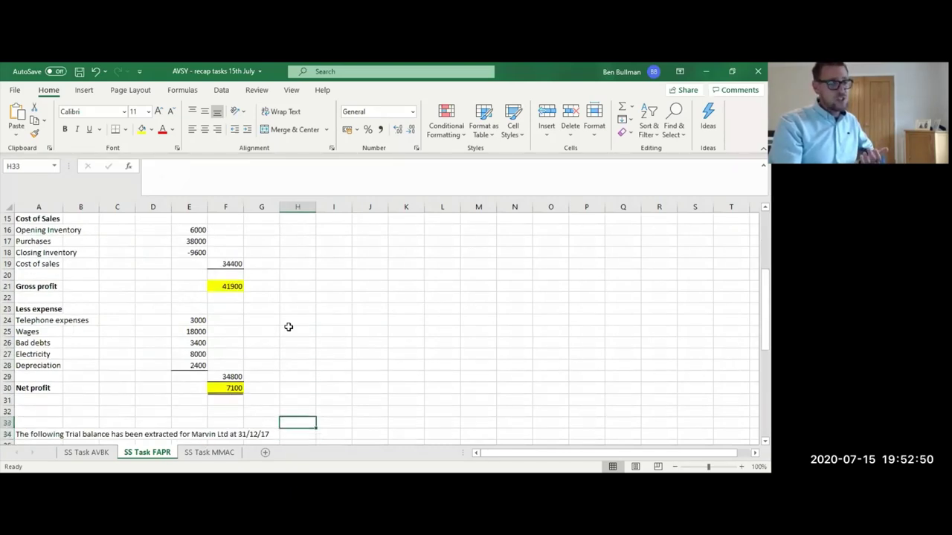
key("Up")
key("Up")
key("Up")
key("Up")
key("Up")
key("Up")
key("Up")
key("Up")
key("Up")
key("Up")
key("Up")
key("Up")
key("Up")
key("Up")
key("Up")
key("Up")
key("Up")
key("Up")
key("Up")
key("Up")
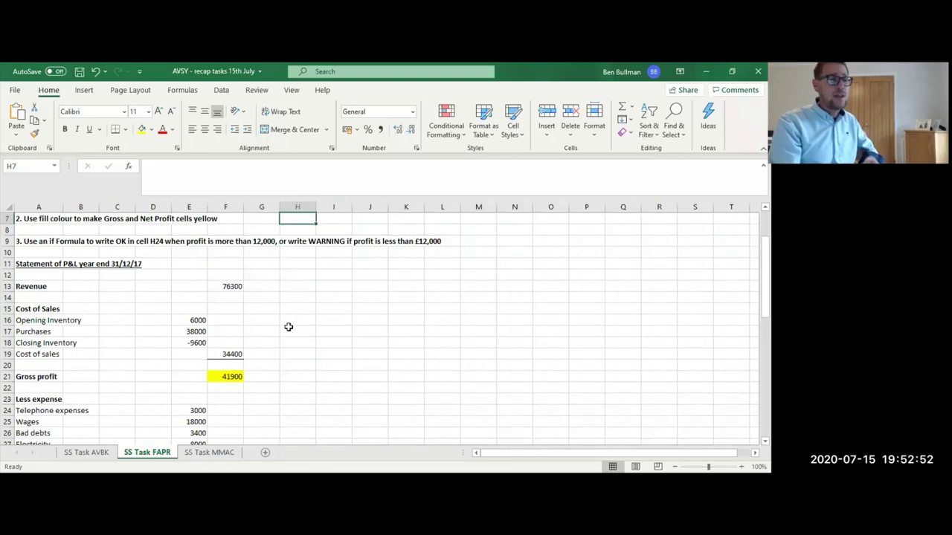
key("Up")
key("Up")
key("Up")
key("Up")
key("Down")
key("Down")
key("Down")
key("Down")
key("Down")
key("Down")
key("Down")
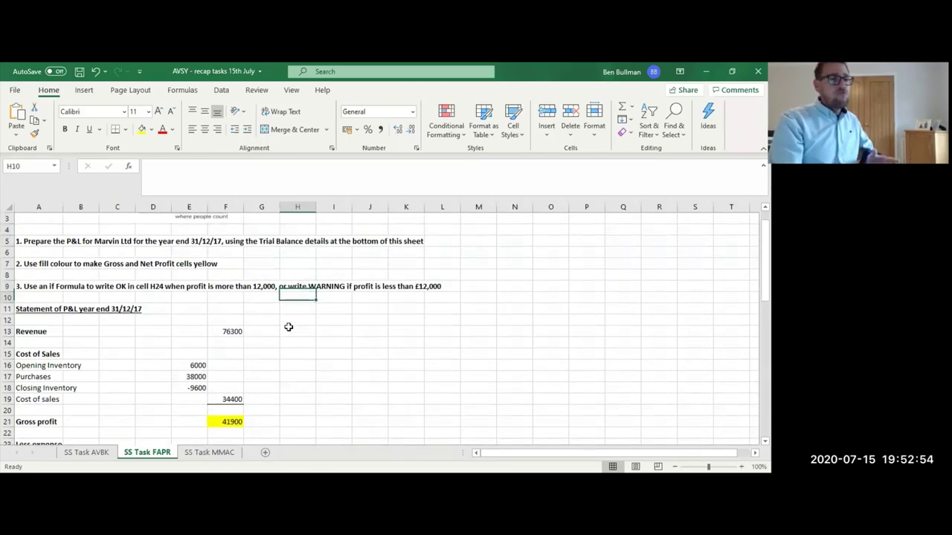
key("Left")
key("Left")
key("Left")
key("Left")
key("Left")
key("Up")
key("Up")
key("Left")
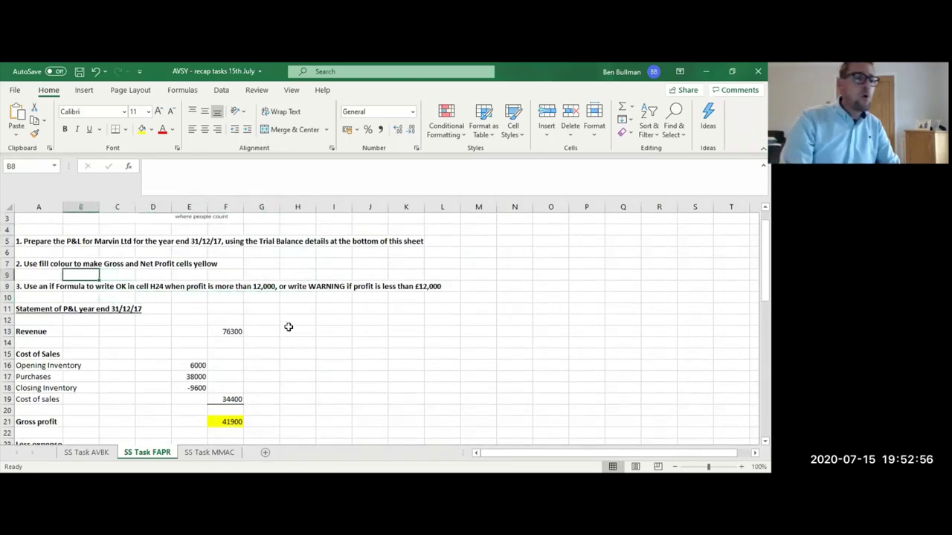
key("Left")
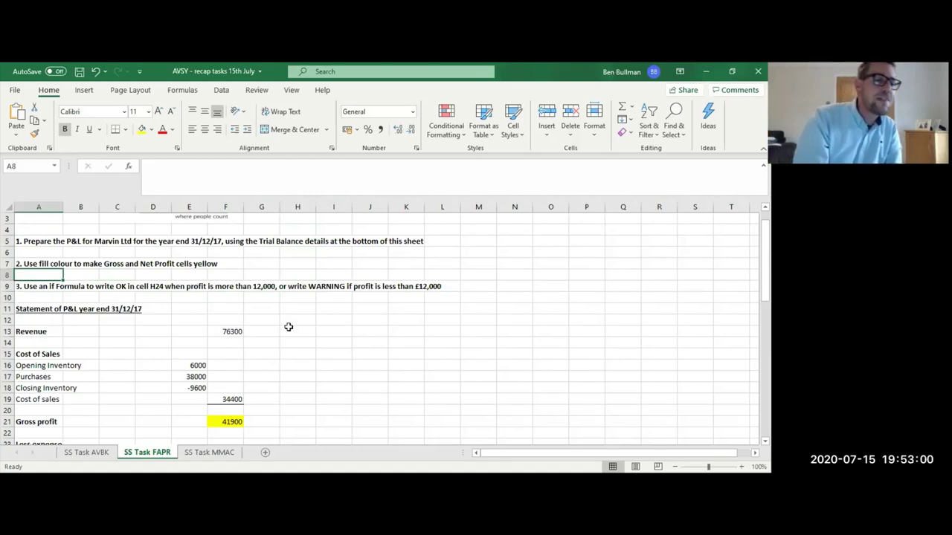
key("Down")
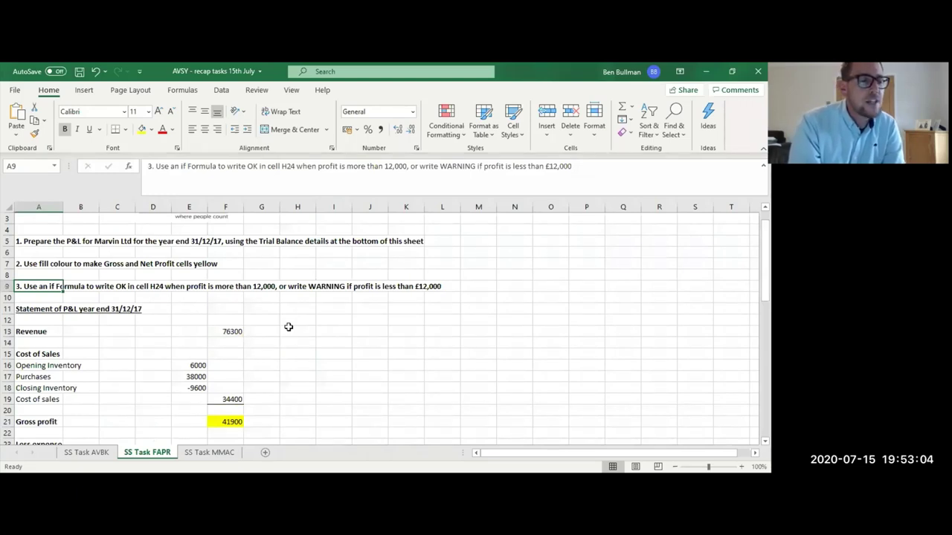
key("Right")
key("Right")
key("Right")
key("Right")
key("Left")
key("Left")
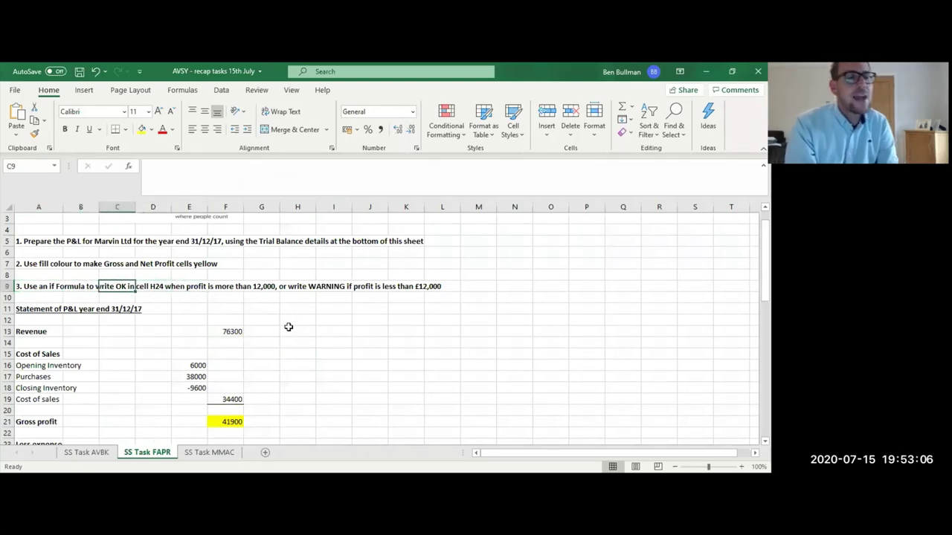
key("Right")
key("Right")
key("Right")
key("Right")
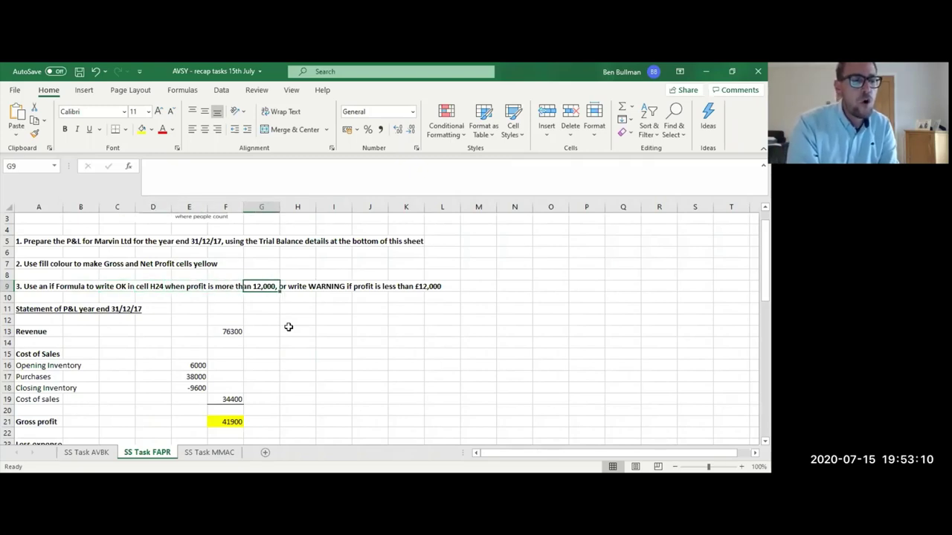
key("Right")
key("Right")
key("Right")
key("Right")
key("Right")
key("Left")
key("Left")
key("Left")
key("Left")
key("Left")
key("Left")
key("Left")
key("Left")
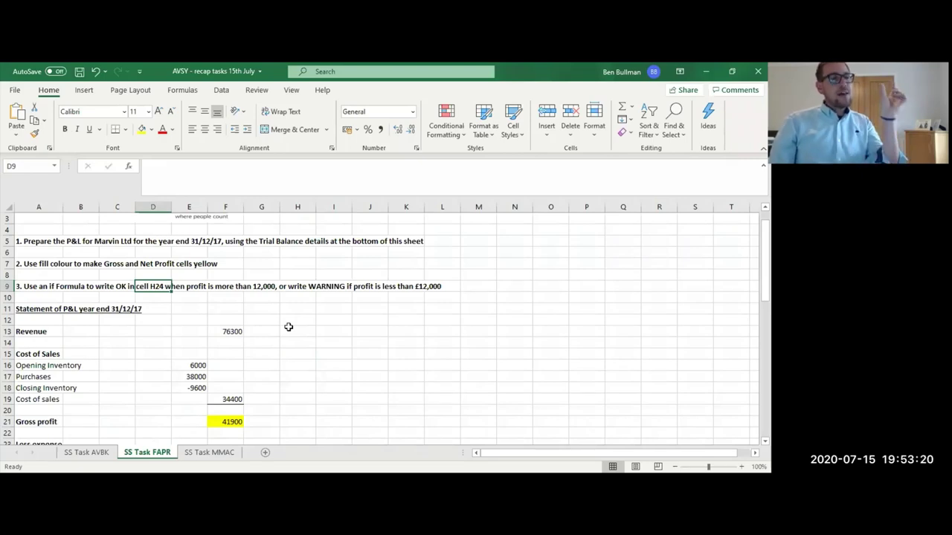
key("Down")
key("Down")
key("Down")
key("Down")
key("Down")
key("Down")
key("Down")
key("Down")
key("Down")
key("Down")
key("Down")
key("Down")
key("Down")
key("Down")
key("Down")
key("Down")
key("Down")
key("Down")
key("Down")
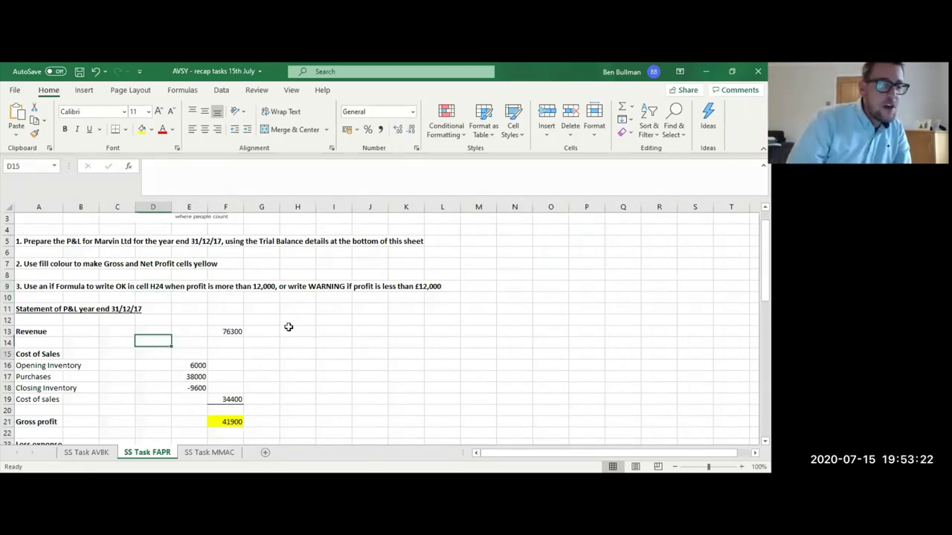
key("Down")
key("Right")
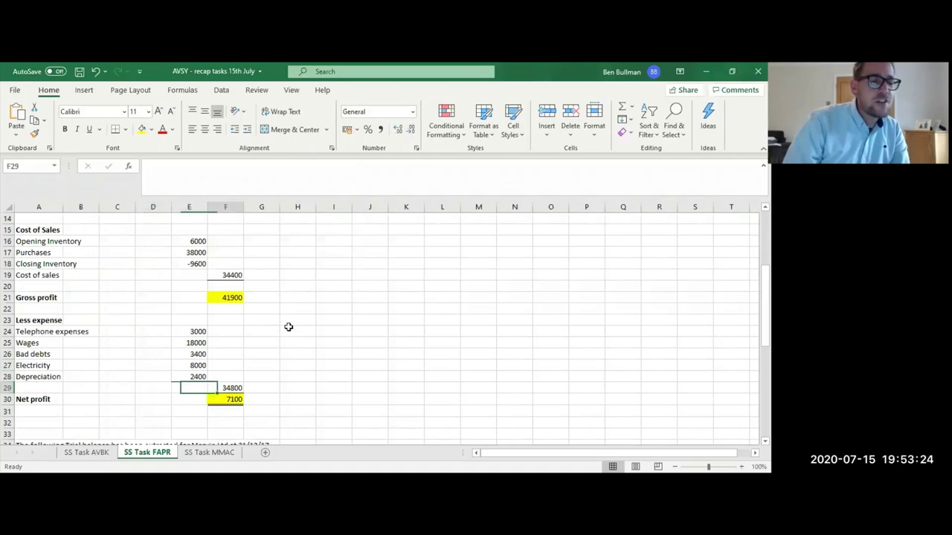
key("Right")
key("Right")
key("Right")
key("Down")
key("Up")
key("Up")
key("Up")
key("Up")
key("Up")
key("Up")
key("Up")
key("Up")
key("Up")
key("Up")
key("Up")
key("Up")
key("Up")
key("Up")
key("Up")
key("Up")
key("Up")
key("Up")
key("Up")
key("Up")
key("Up")
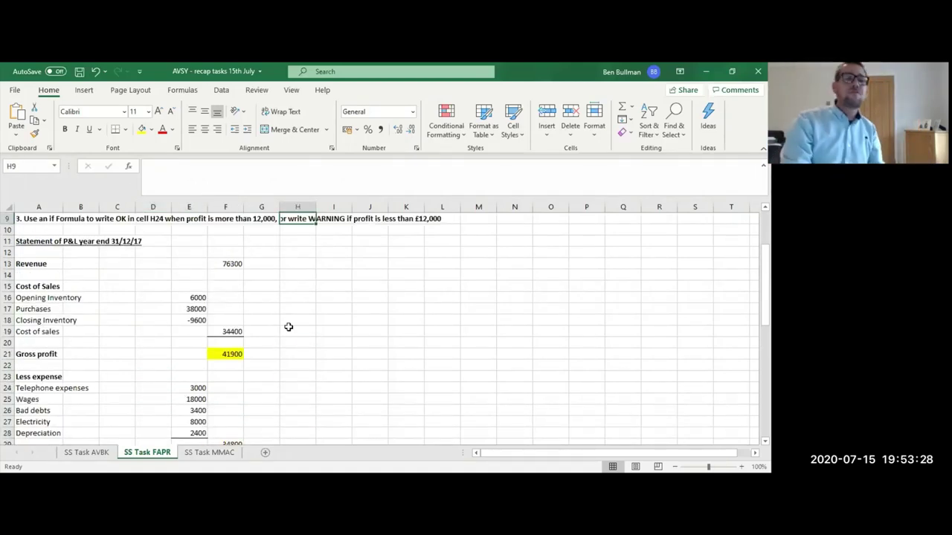
key("Up")
key("Up")
key("Down")
key("Down")
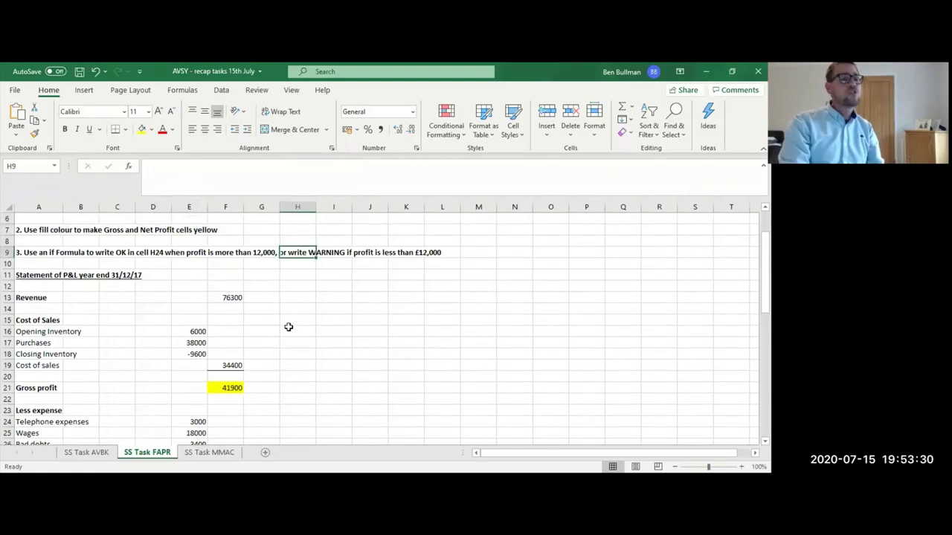
key("Left")
key("Left")
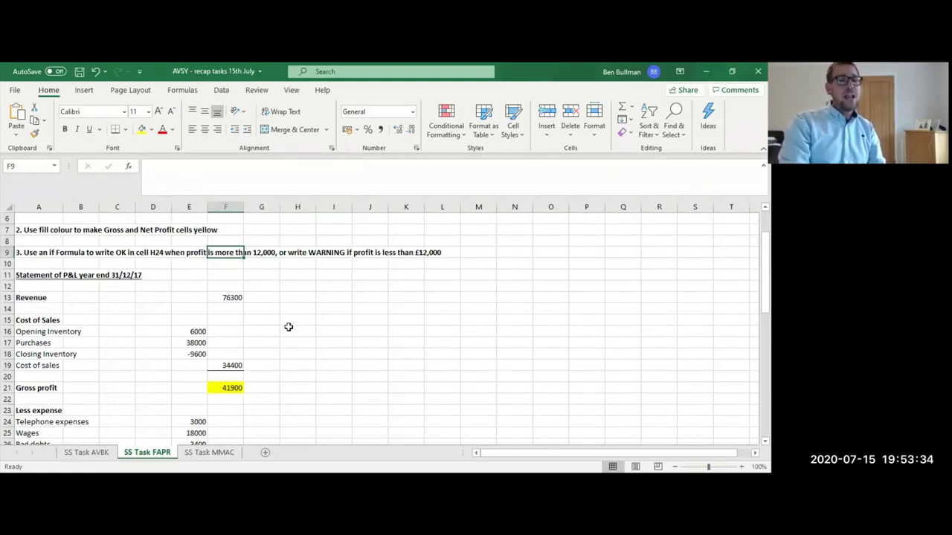
key("Left")
key("Left")
key("Left")
key("Left")
key("Left")
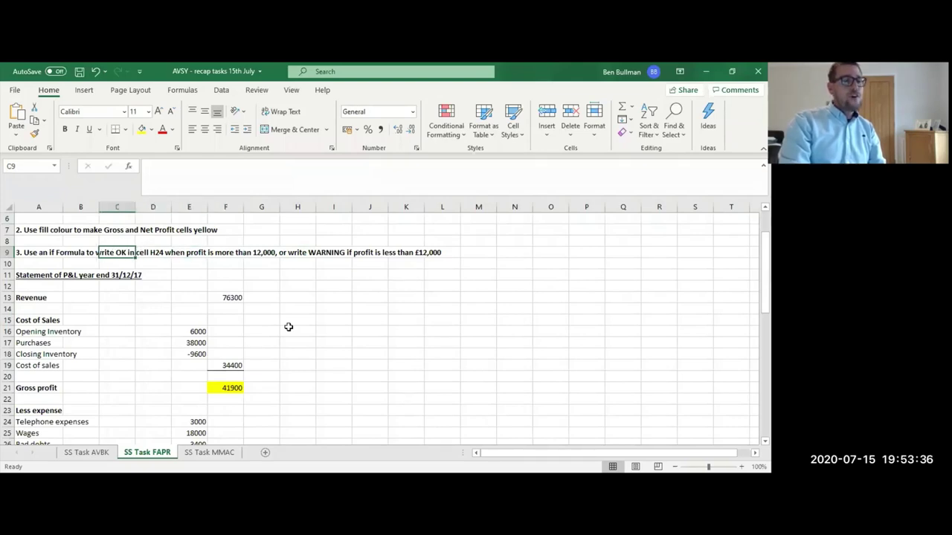
key("Right")
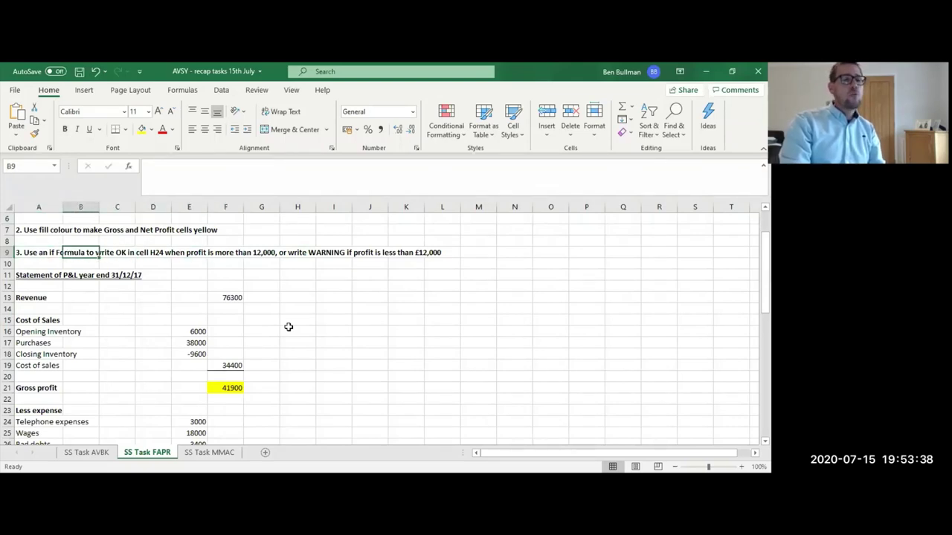
key("Left")
key("Right")
key("Right")
key("Right")
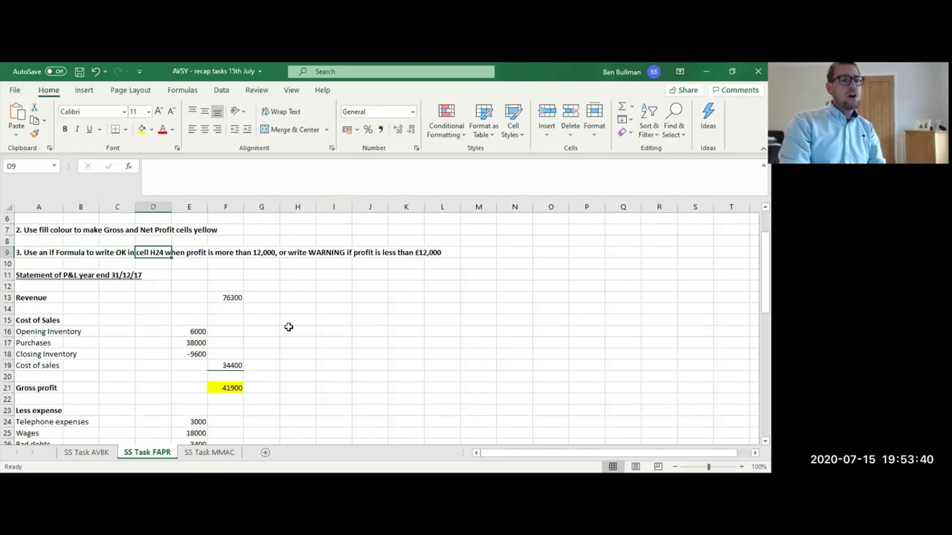
key("Right")
key("Right")
key("Right")
key("Right")
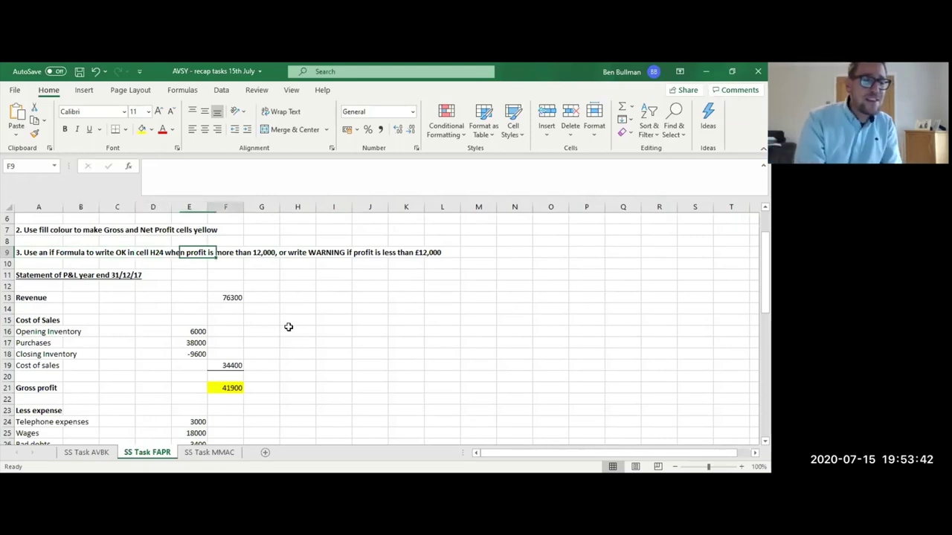
key("Down")
key("Down")
key("Down")
key("Down")
key("Down")
key("Down")
key("Down")
key("Down")
key("Down")
key("Down")
key("Down")
key("Down")
key("Down")
key("Down")
key("Down")
key("Down")
key("Down")
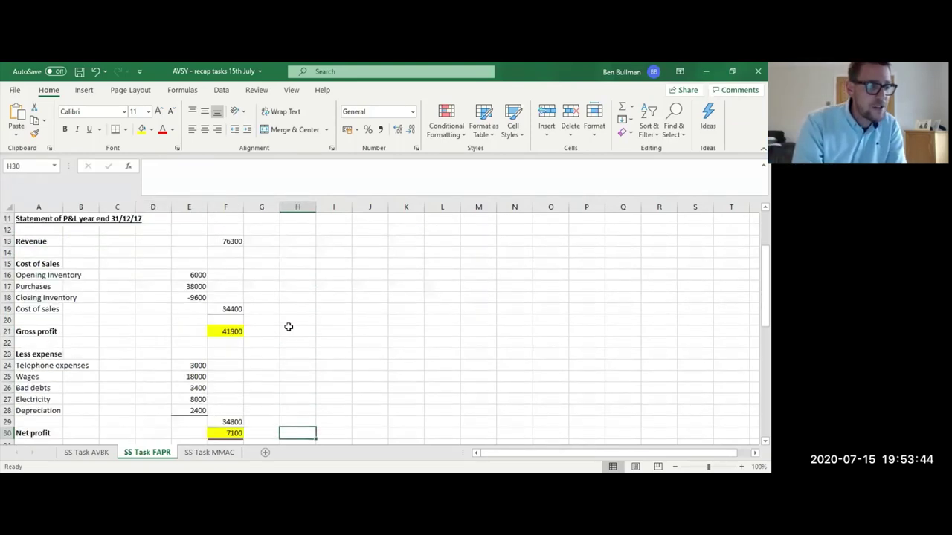
key("Up")
key("Up")
key("Up")
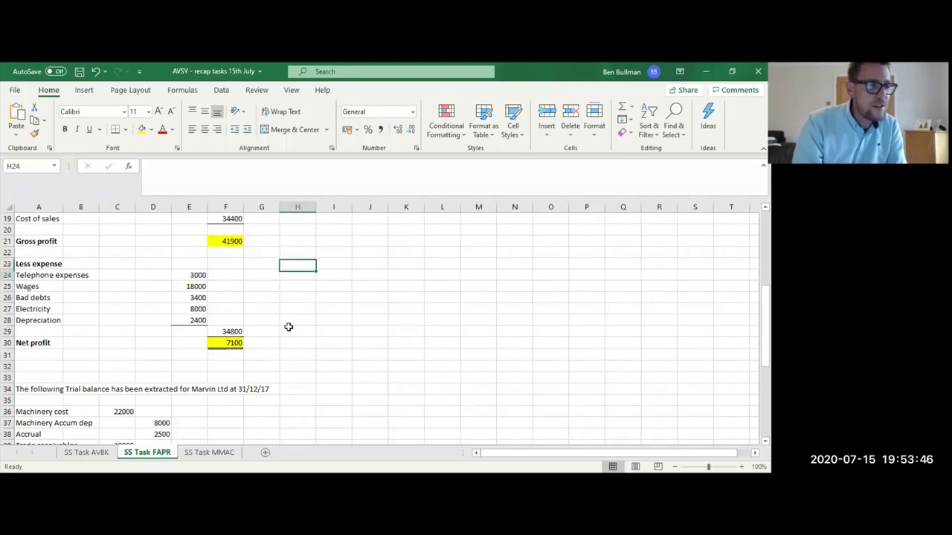
key("Down")
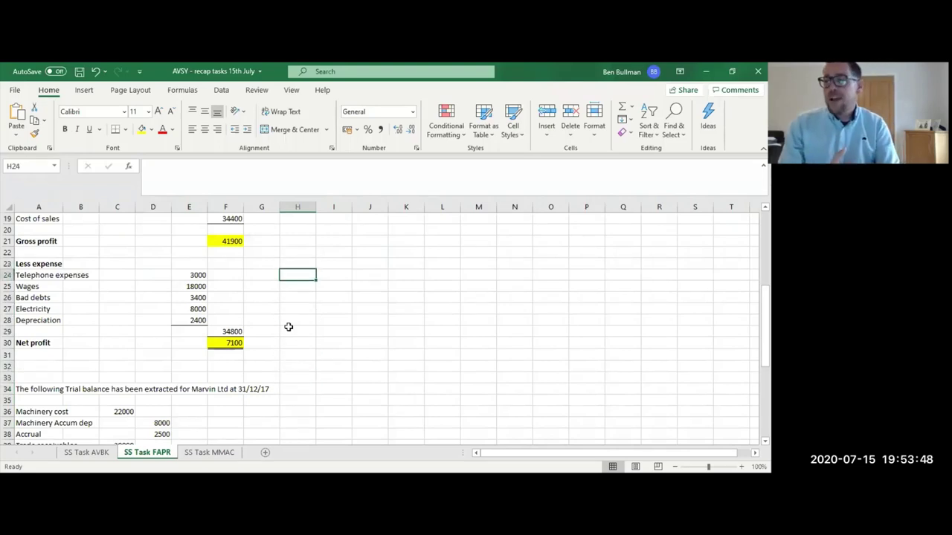
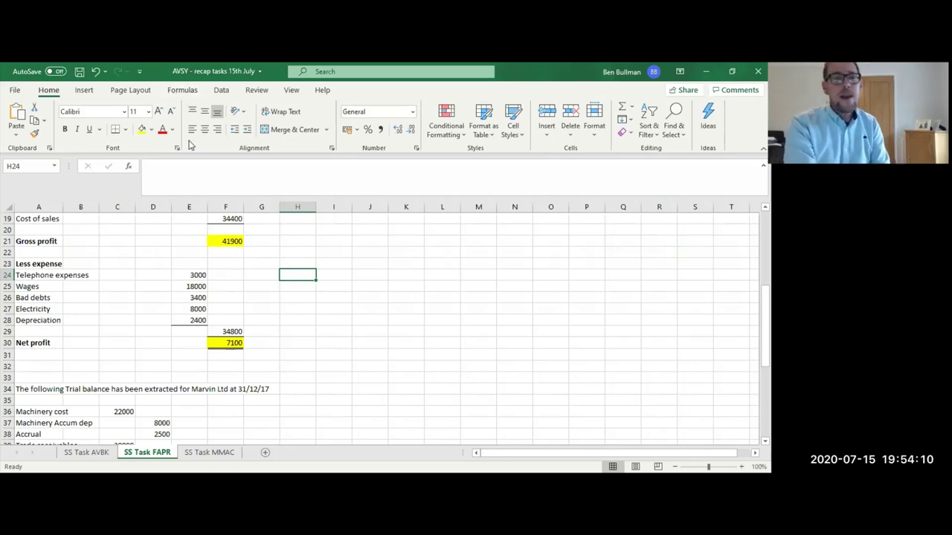
Search for and select the IF function for cell H24, then cancel its arguments dialog, leaving H24 empty.
left_click(182, 90)
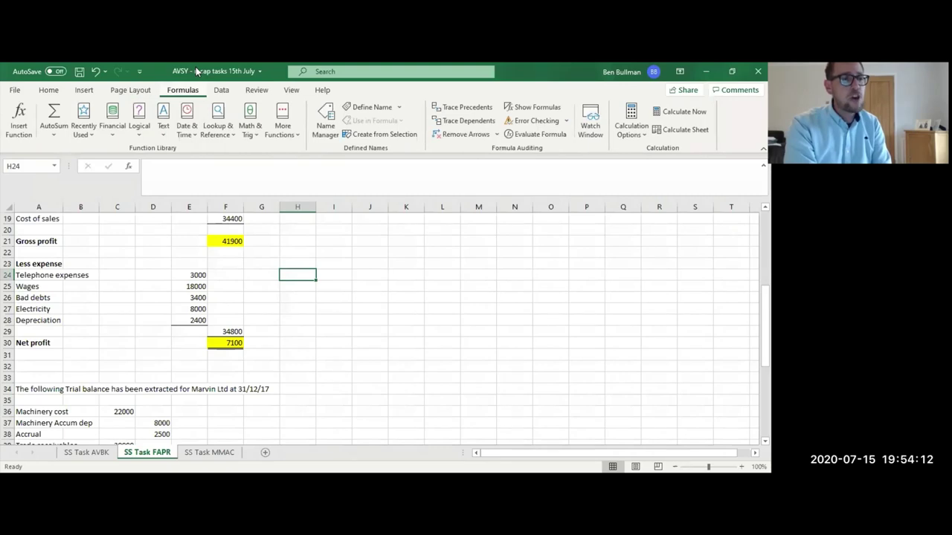
left_click(21, 112)
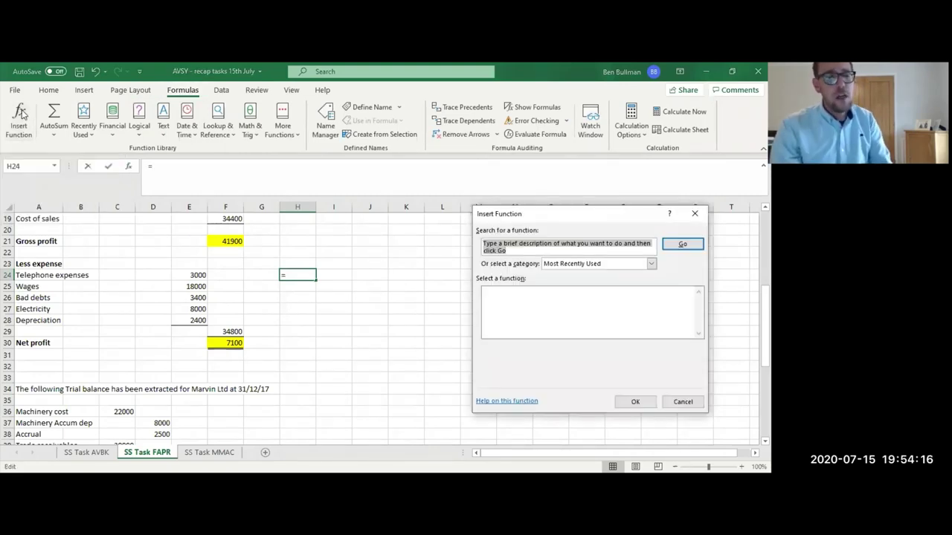
type("if")
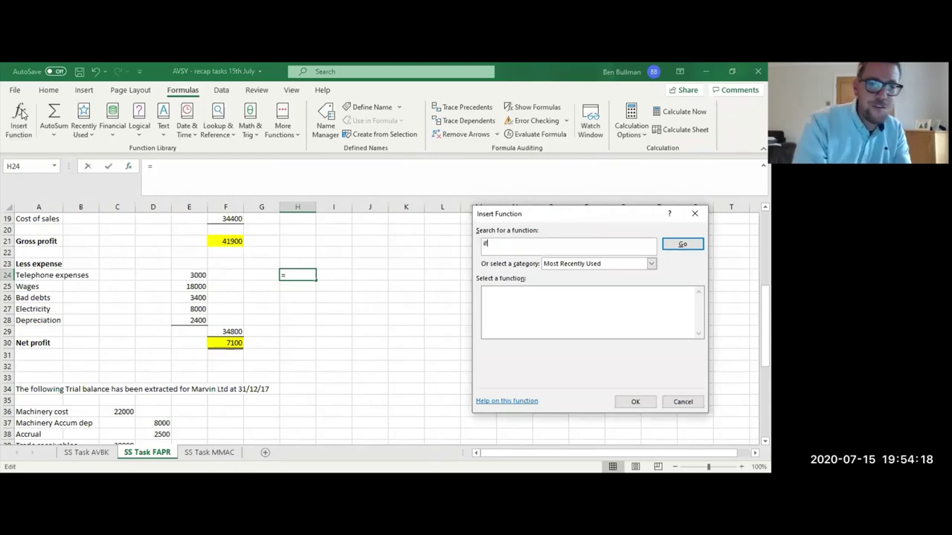
left_click_drag(543, 214, 399, 194)
left_click(542, 225)
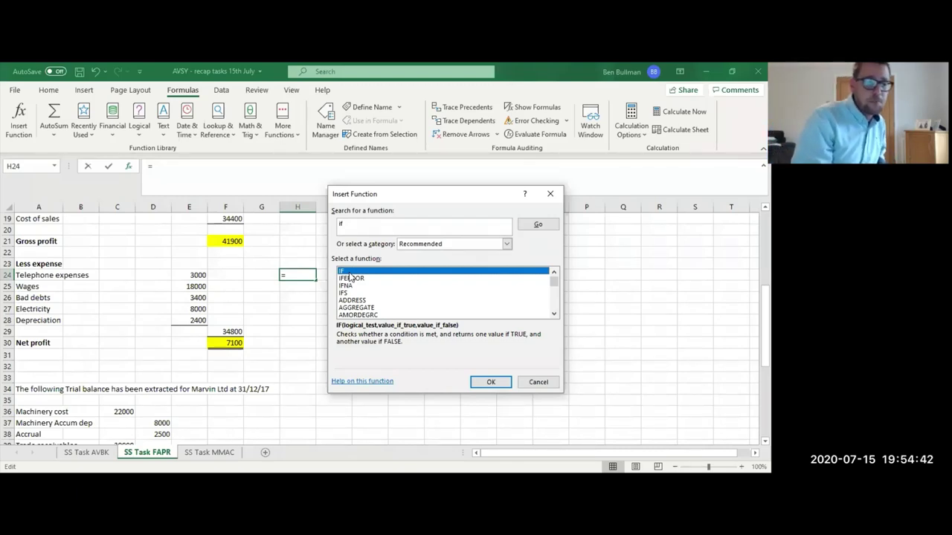
left_click(488, 384)
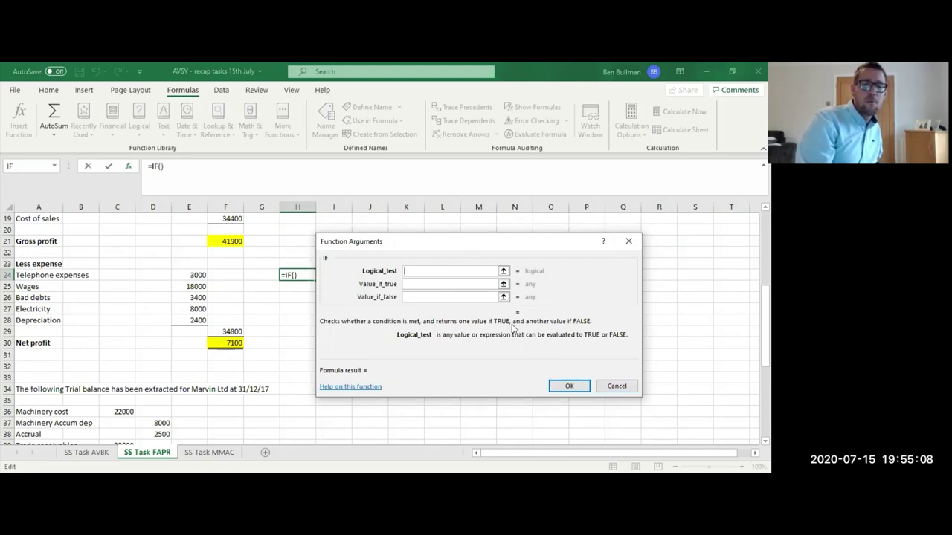
left_click(617, 386)
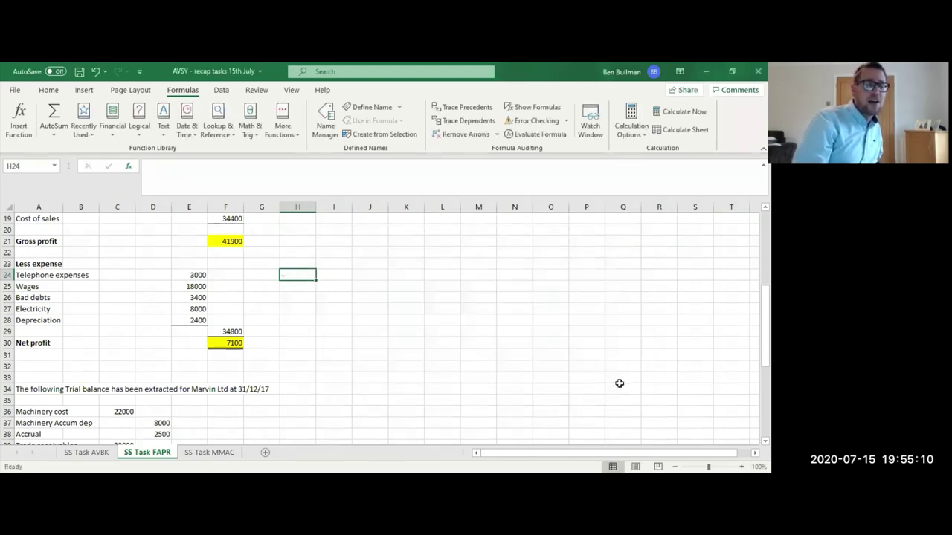
Move up to reread the task 3 OK/WARNING instruction, then return to cell H24.
key("Up")
key("Up")
key("Up")
key("Up")
key("Up")
key("Up")
key("Up")
key("Up")
key("Up")
key("Up")
key("Up")
key("Up")
key("Up")
key("Up")
key("Up")
key("Up")
key("Up")
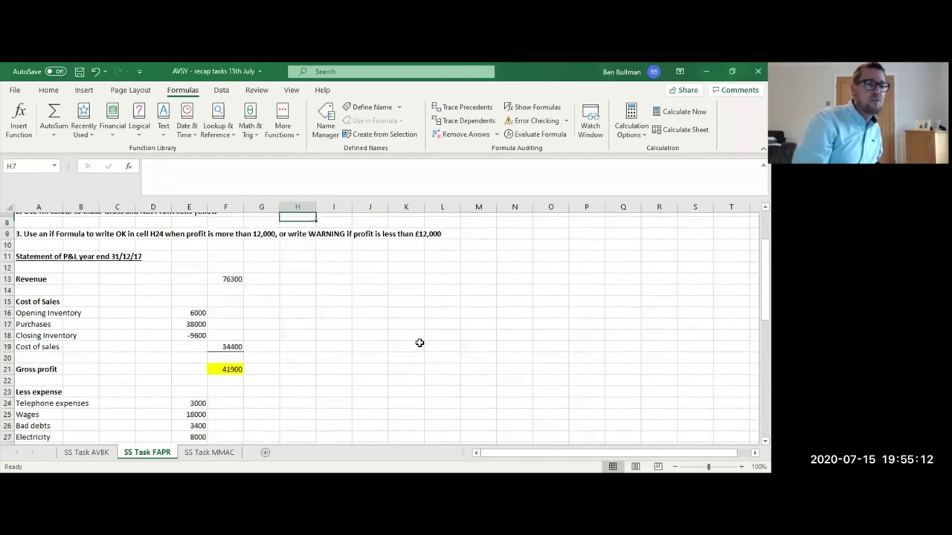
key("Up")
key("Down")
key("Down")
key("Down")
key("Left")
key("Left")
key("Left")
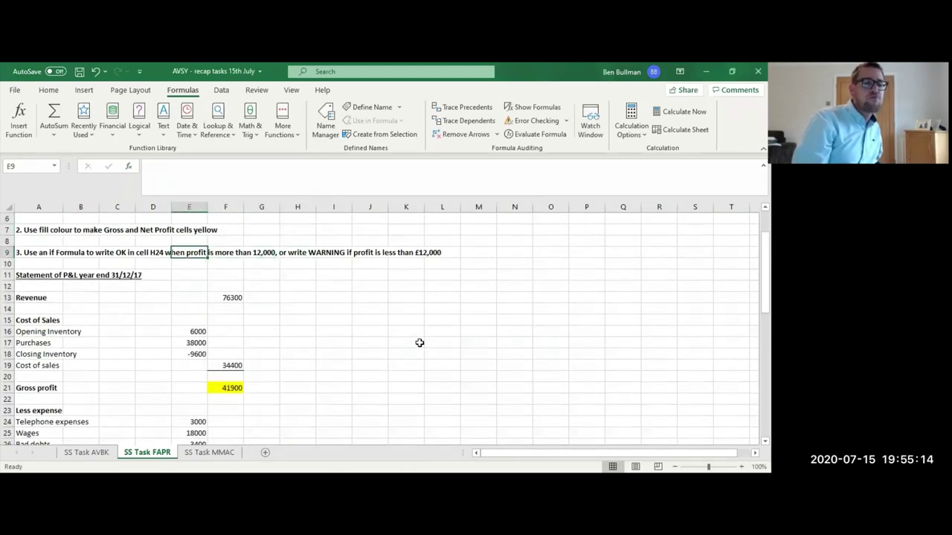
key("Right")
key("Right")
key("Right")
key("Down")
key("Down")
key("Down")
key("Down")
key("Down")
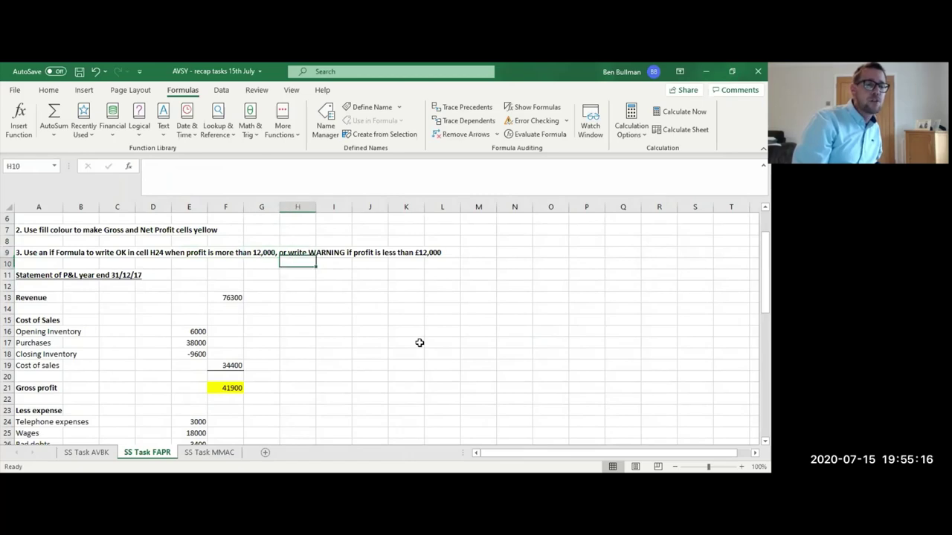
key("Down")
key("Down")
key("Down")
key("Down")
key("Down")
key("Down")
key("Down")
key("Down")
key("Down")
key("Down")
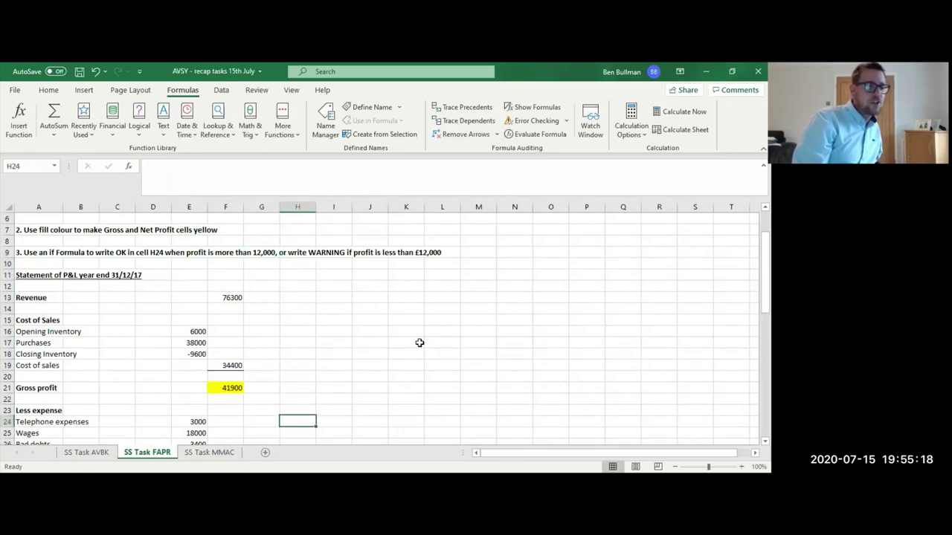
Search for 'if' and start an IF function in cell H24.
left_click(20, 113)
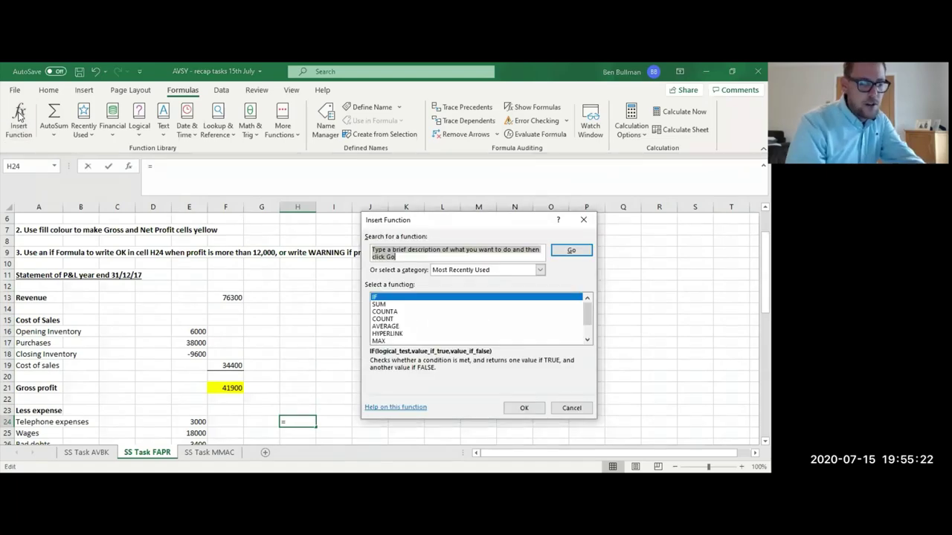
type("if")
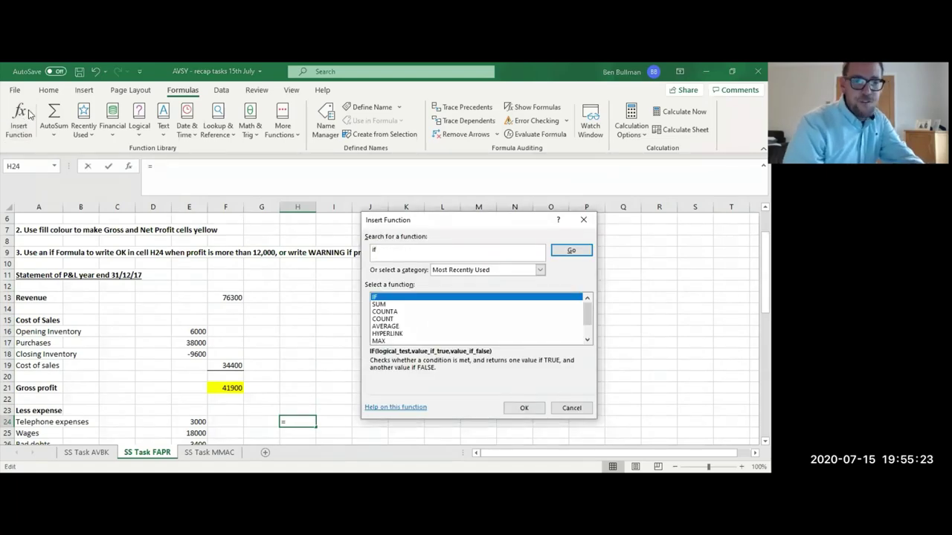
left_click(570, 252)
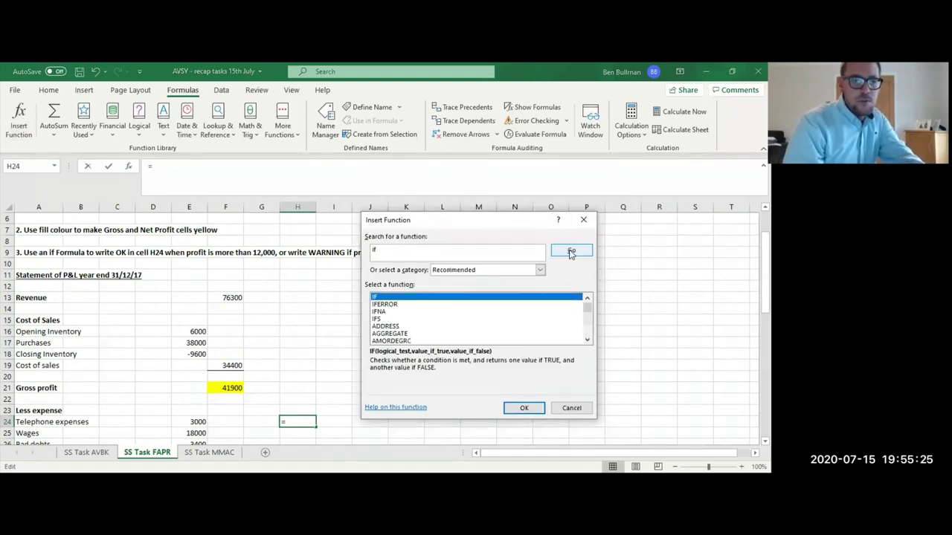
left_click(523, 409)
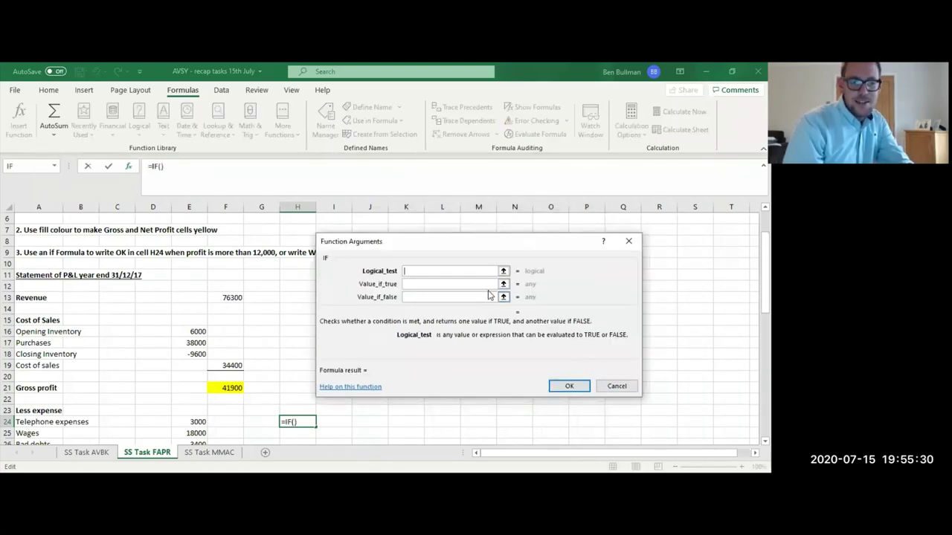
scroll(156, 327, "down", 2)
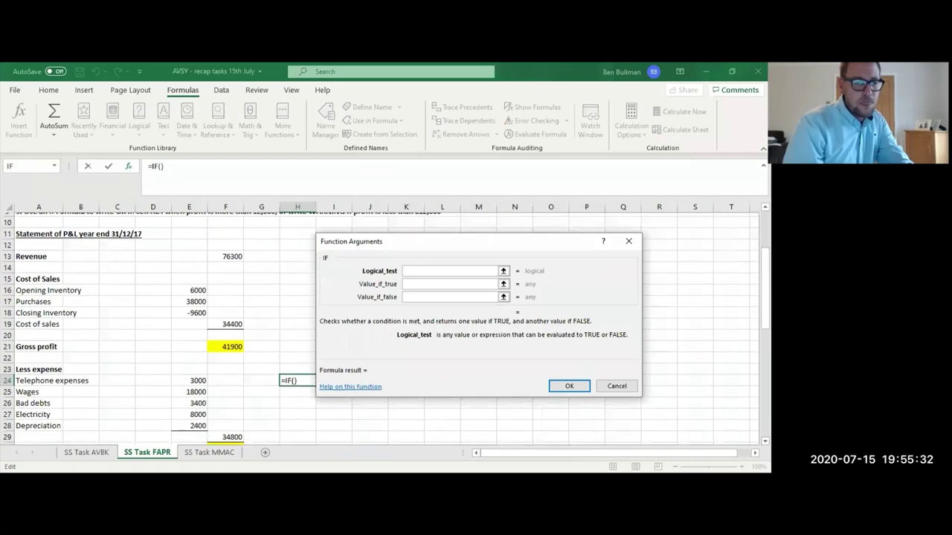
scroll(156, 327, "down", 1)
Set the IF logical test to F53>12000 by picking the cell and adding >12000.
left_click(227, 411)
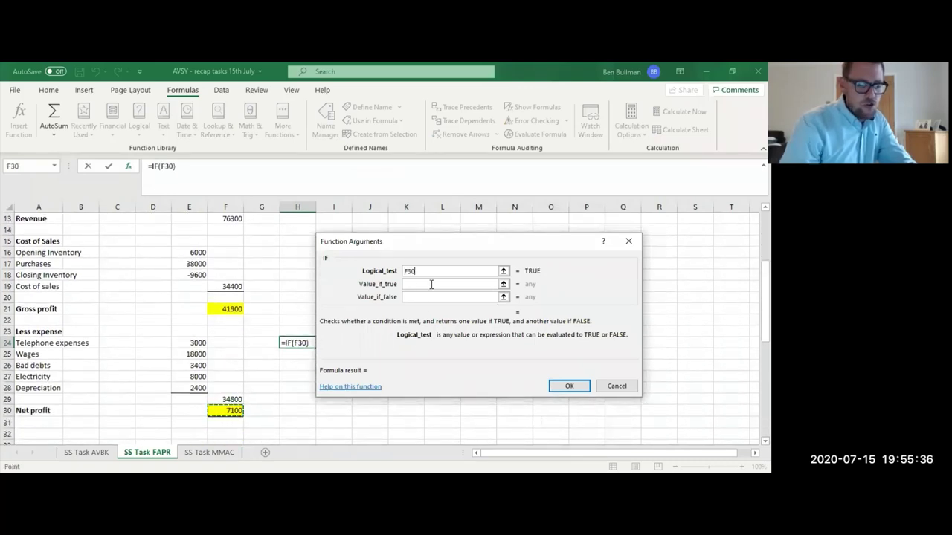
key("Down")
key("Down")
key("Down")
key("Down")
key("Down")
key("Down")
key("Down")
key("Down")
key("Down")
key("Down")
key("Down")
key("Down")
key("Down")
key("Down")
key("Down")
key("Down")
key("Down")
key("Down")
key("Down")
key("Down")
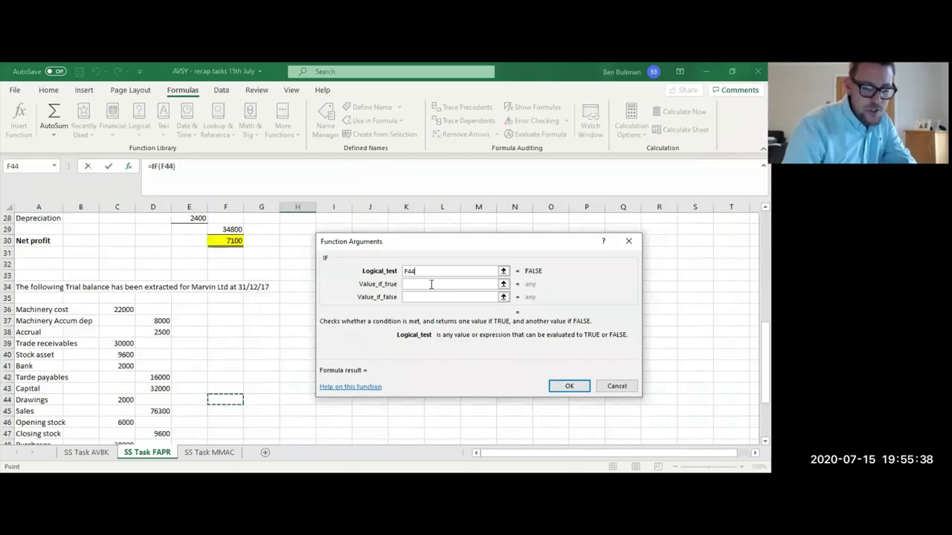
left_click(430, 287)
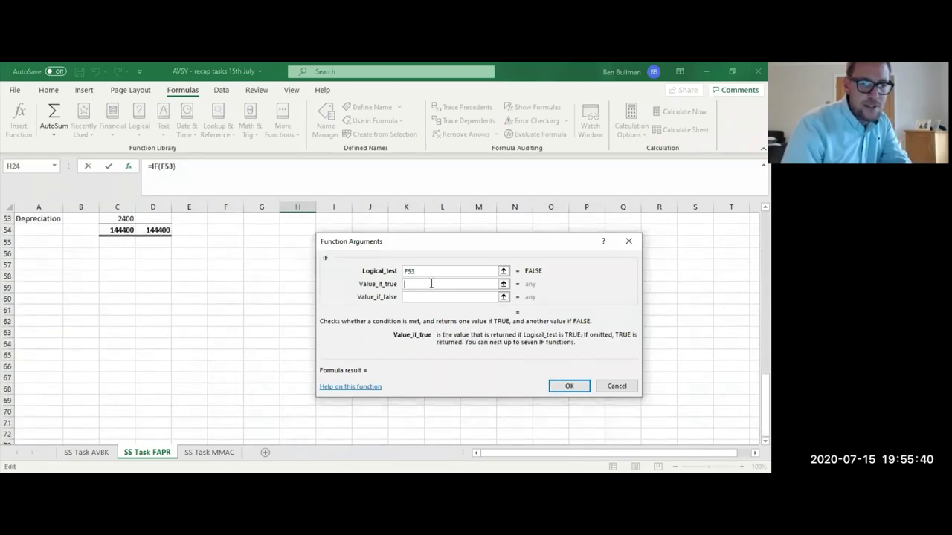
left_click(429, 273)
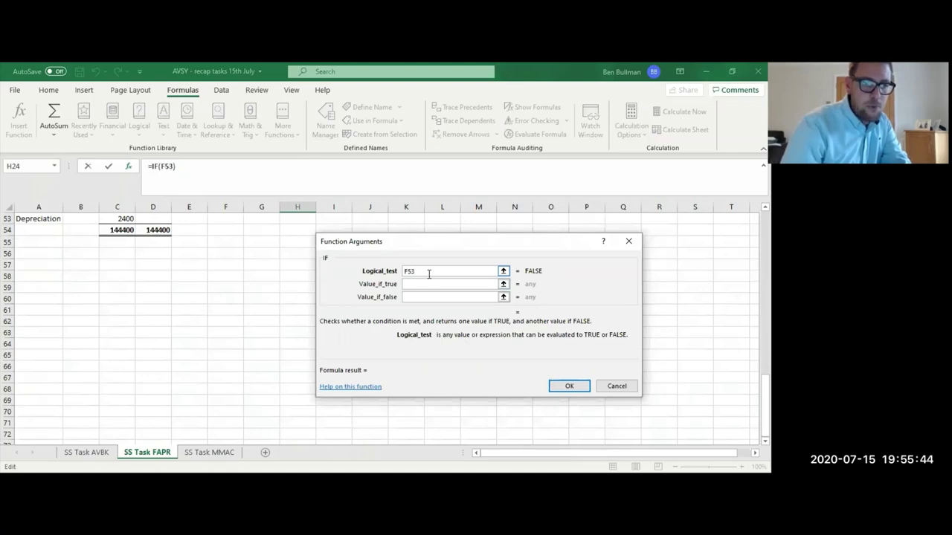
type(">")
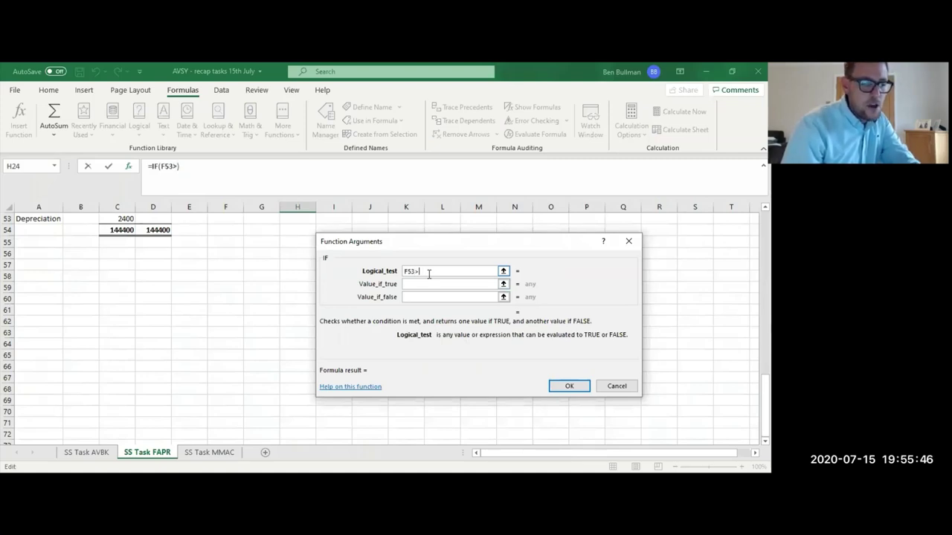
type("12000")
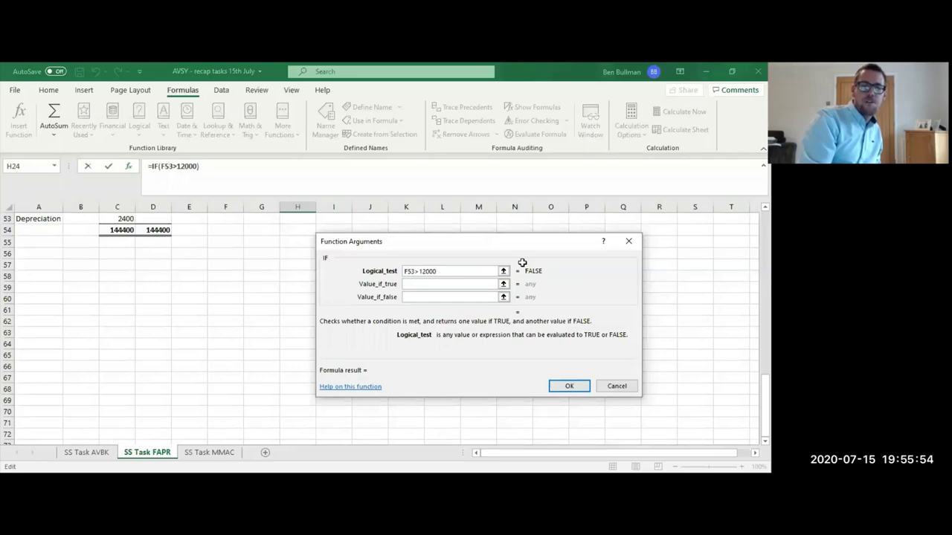
scroll(149, 327, "up", 8)
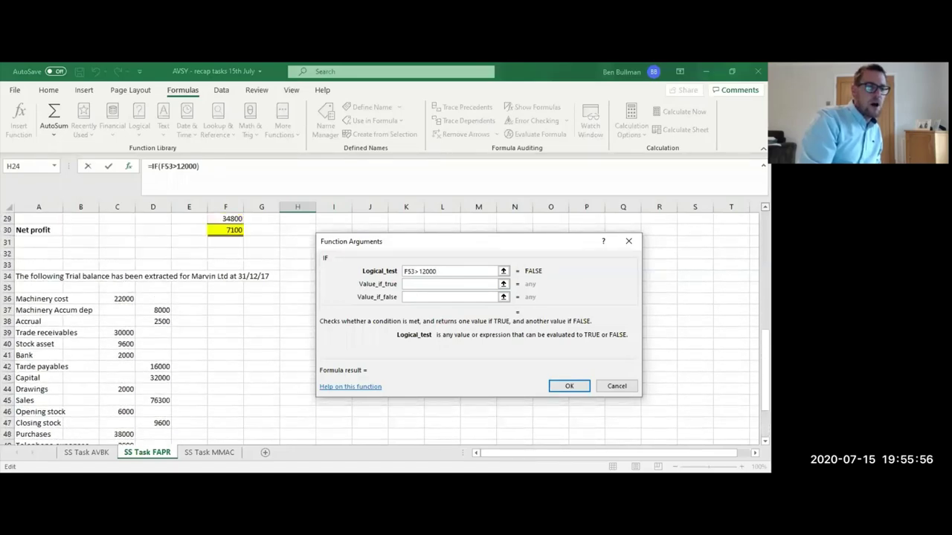
scroll(149, 327, "up", 3)
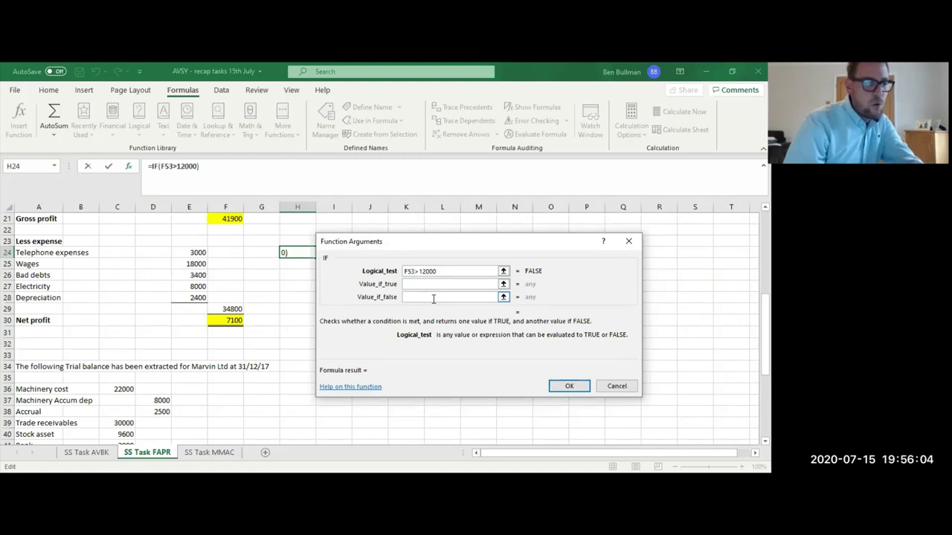
Make H24 read =IF(F30>12000,"OK","WARNING"), displaying WARNING.
key("BackSpace")
key("BackSpace")
type("30")
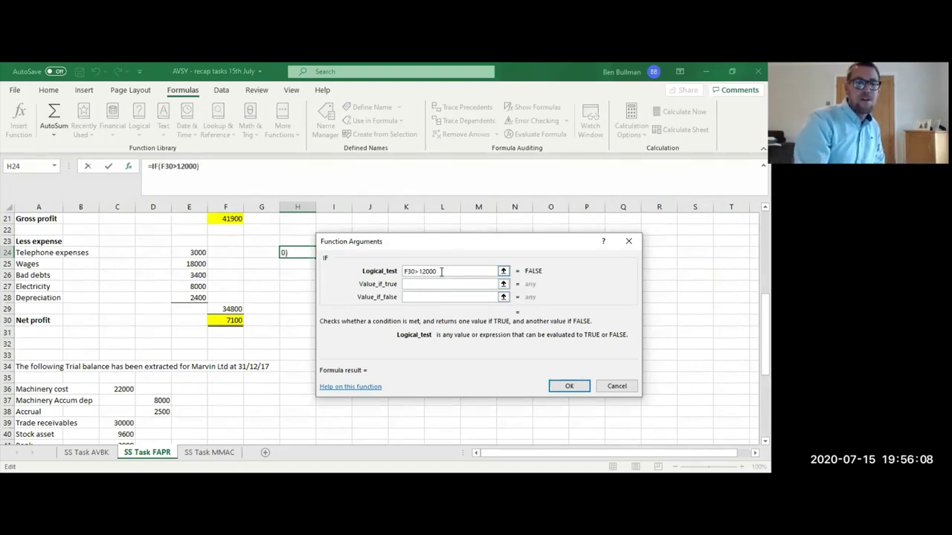
left_click(419, 285)
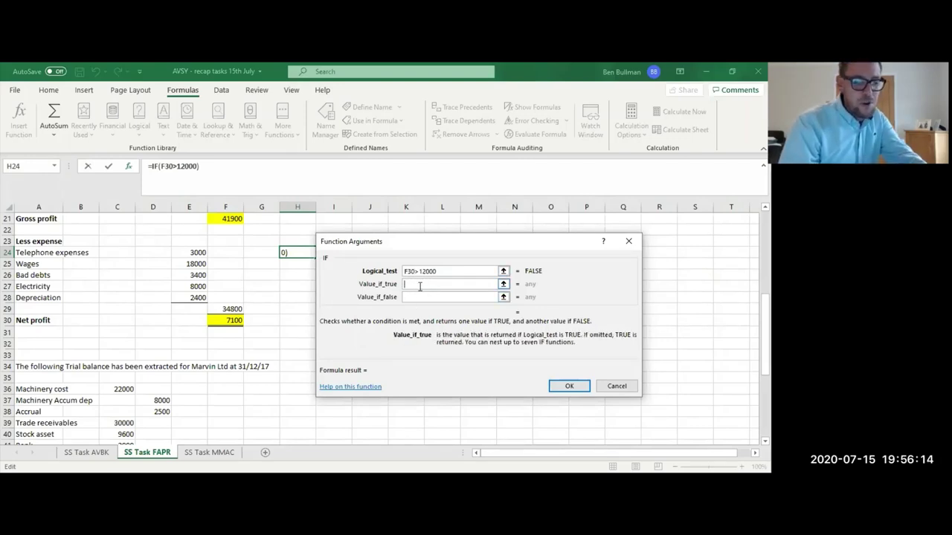
type("PRF")
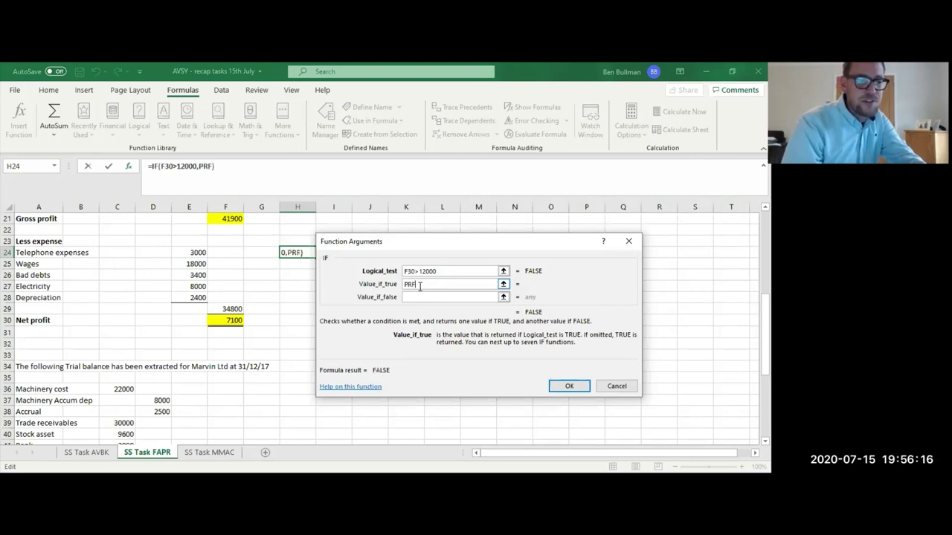
key("BackSpace")
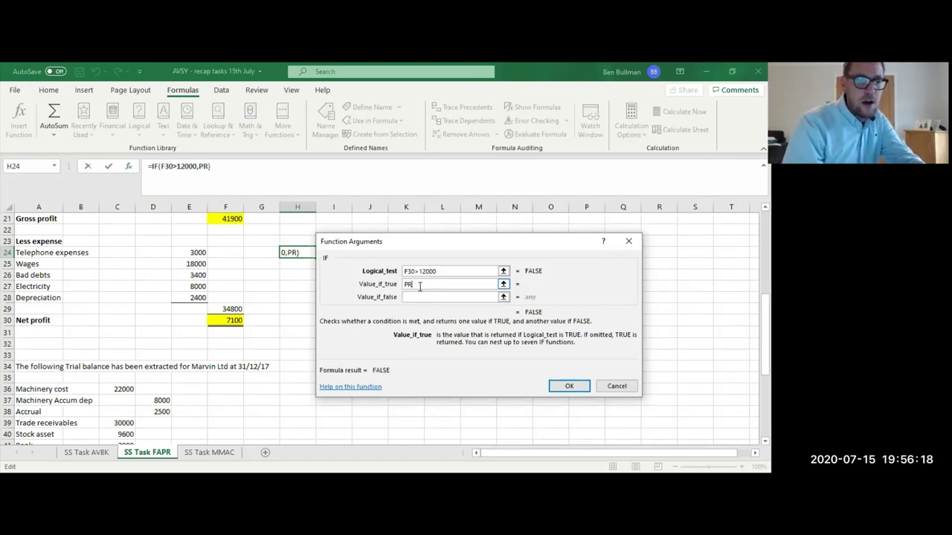
key("BackSpace")
key("BackSpace")
type("OK")
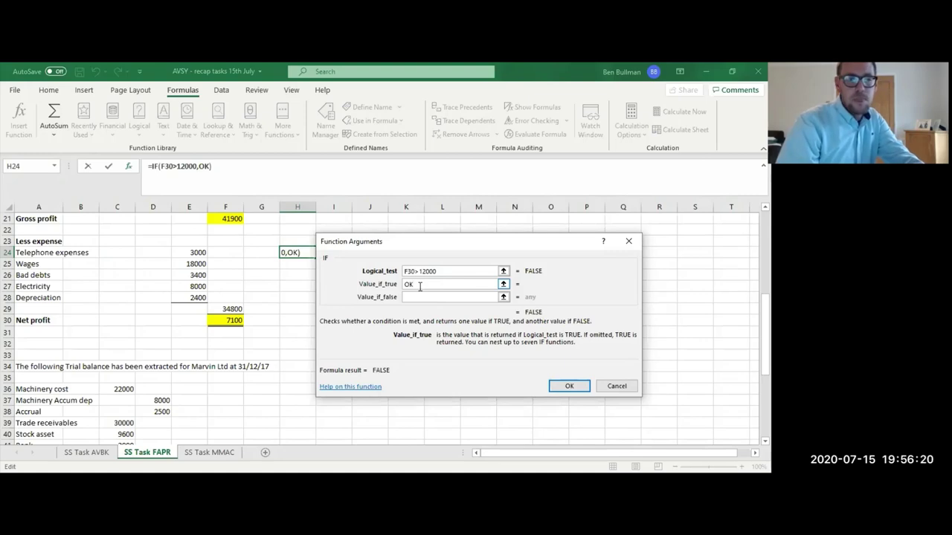
left_click(416, 298)
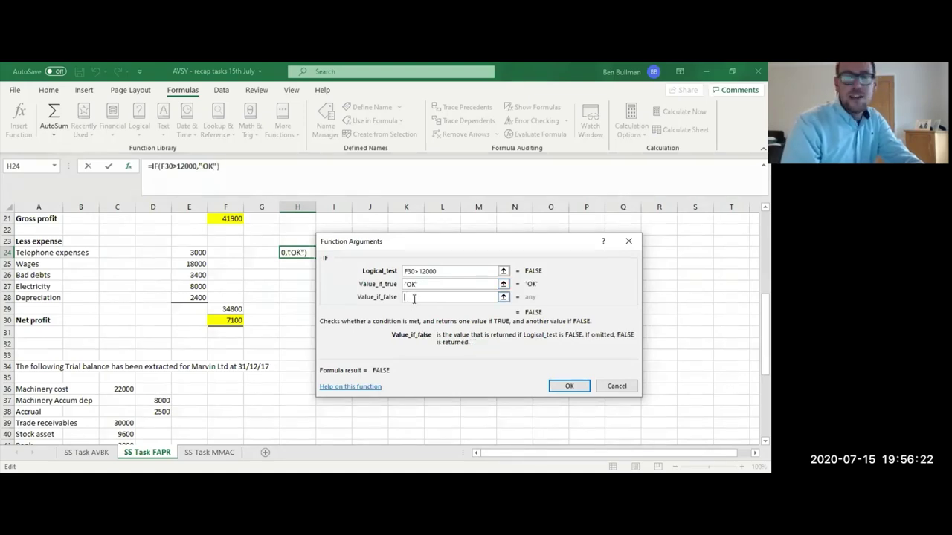
type("WAR")
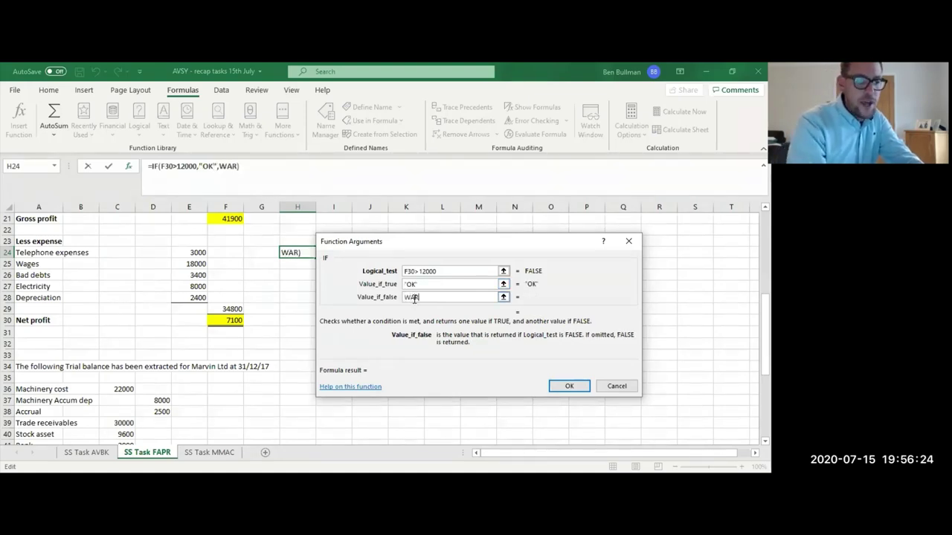
type("NIN")
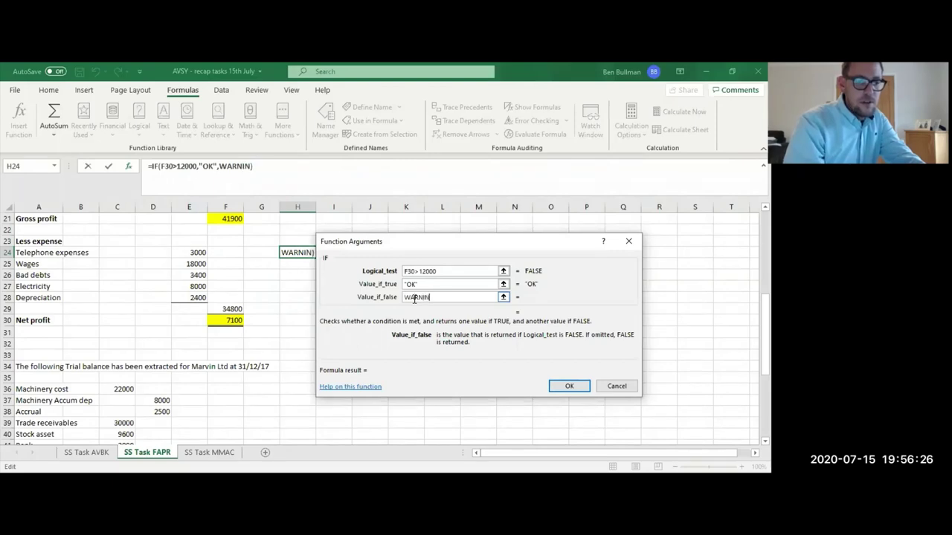
type("G")
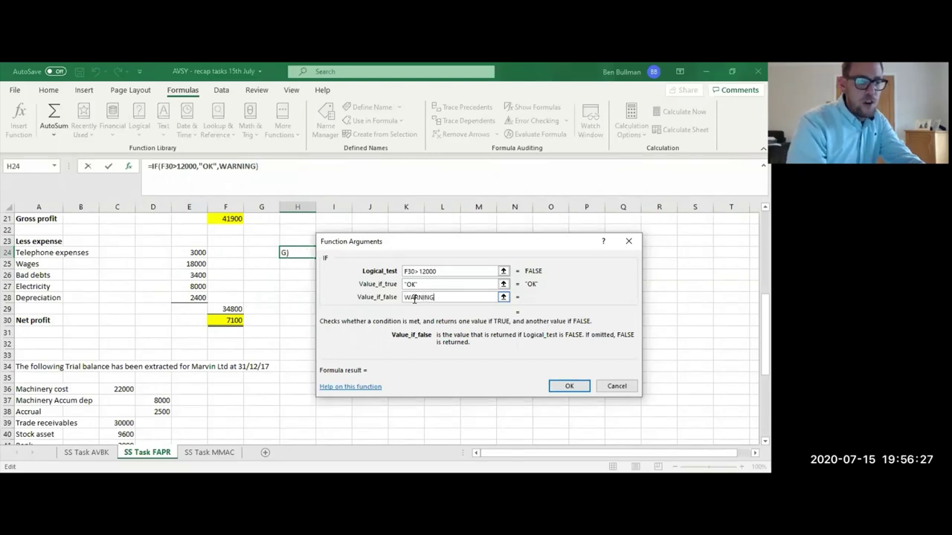
left_click(567, 387)
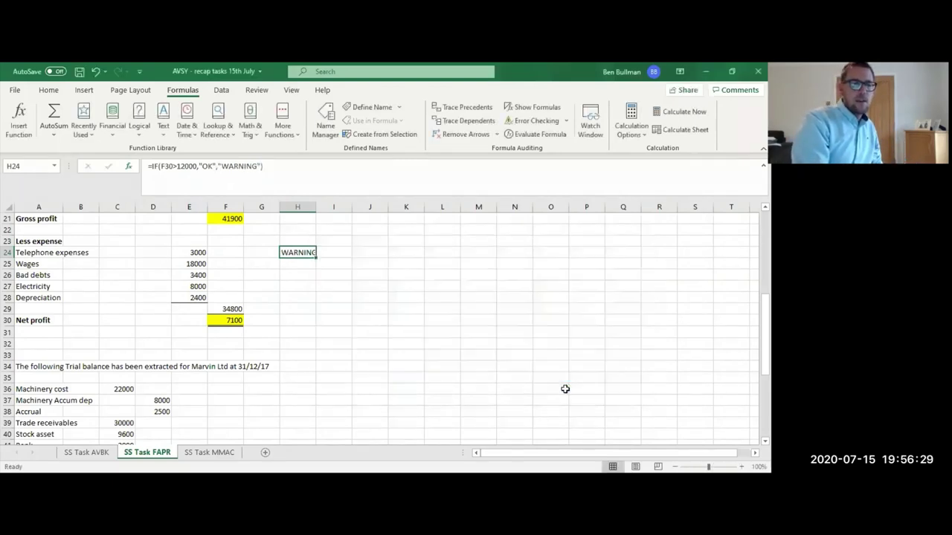
left_click(302, 288)
key("Up")
key("Up")
key("Up")
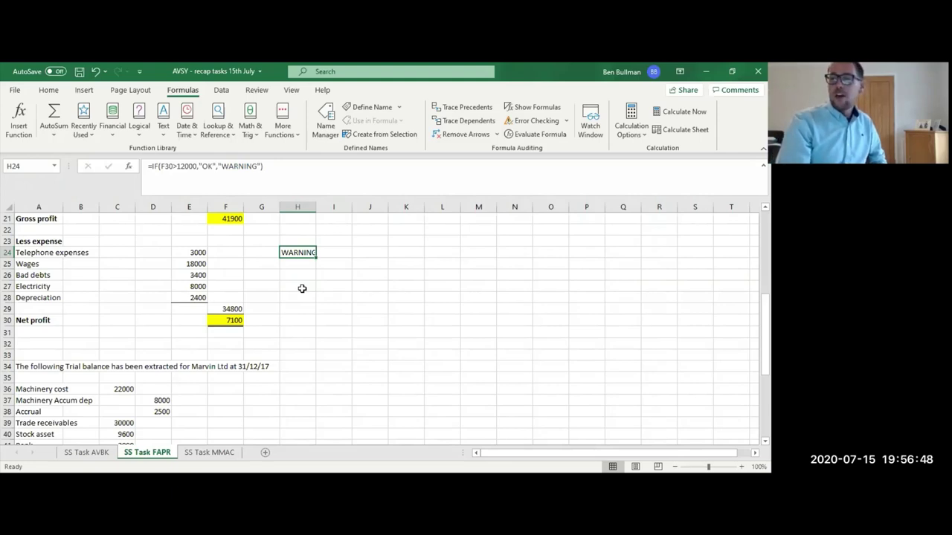
key("Up")
key("Up")
key("Up")
key("Up")
key("Up")
key("Up")
key("Up")
key("Up")
key("Up")
key("Up")
key("Up")
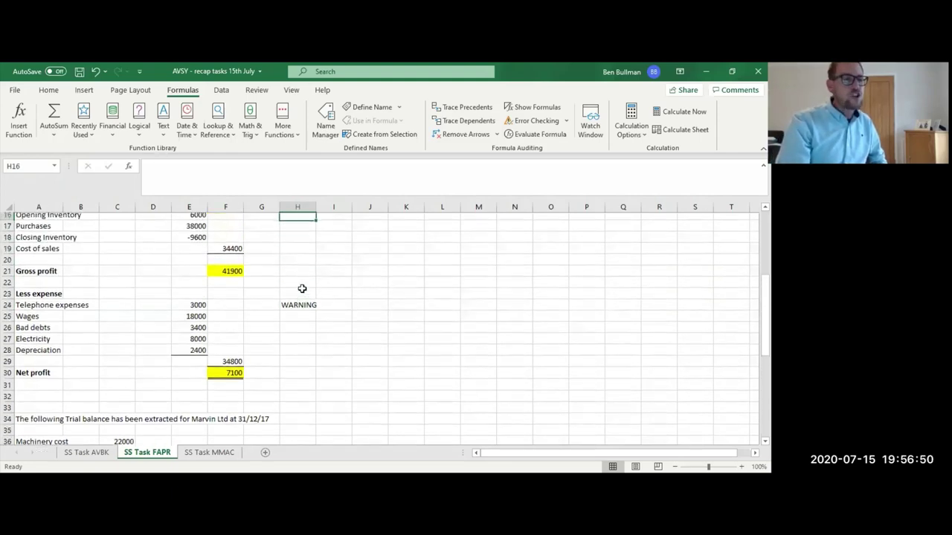
key("Down")
key("Down")
key("Down")
key("Down")
key("Down")
key("Down")
key("Down")
key("Down")
key("Down")
key("Down")
key("Down")
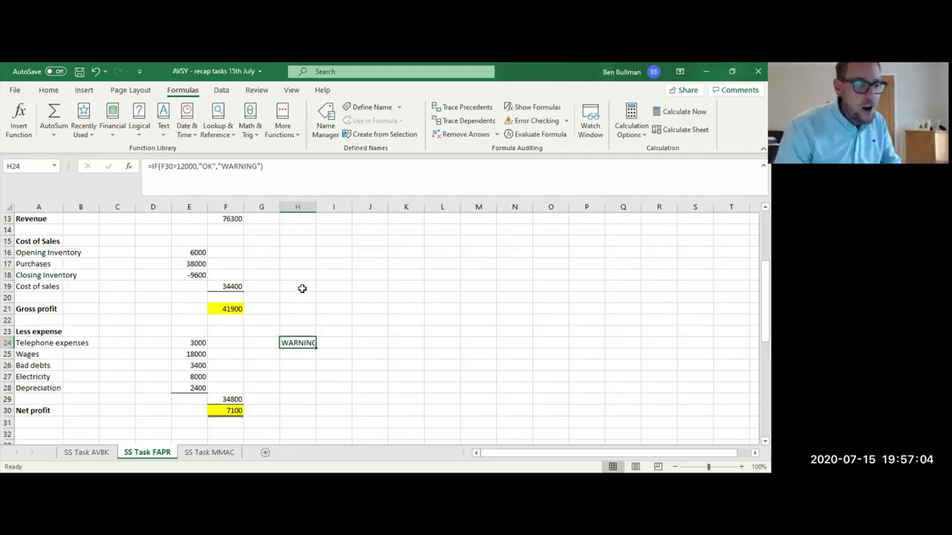
key("Up")
key("Up")
key("Up")
key("Up")
key("Up")
key("Up")
key("Up")
key("Up")
key("Up")
key("Up")
key("Up")
key("Up")
key("Up")
key("Up")
key("Up")
key("Up")
key("Down")
key("Down")
key("Down")
key("Down")
key("Down")
key("Down")
key("Down")
key("Down")
key("Down")
key("Down")
key("Down")
key("Down")
key("Down")
key("Down")
key("Down")
key("Down")
key("Down")
key("Down")
key("Down")
key("Down")
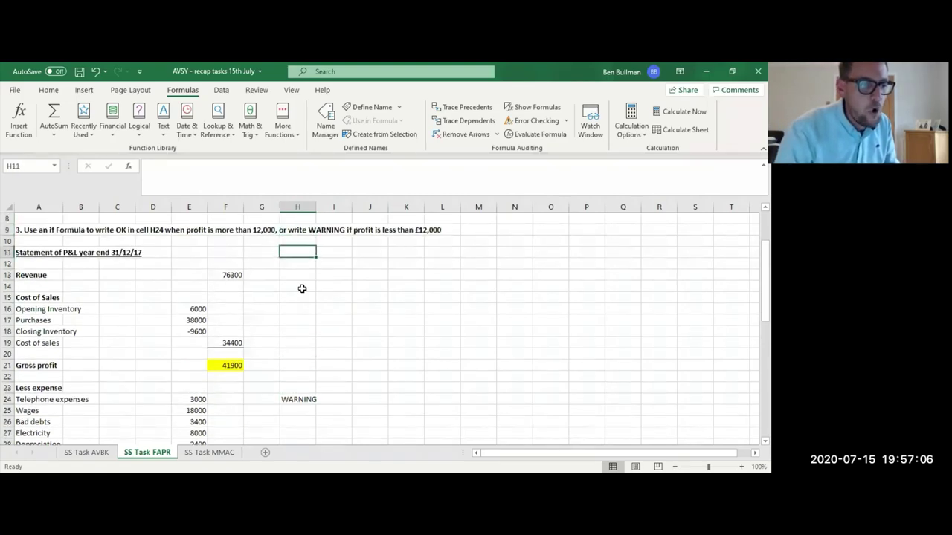
key("Up")
key("Up")
key("Up")
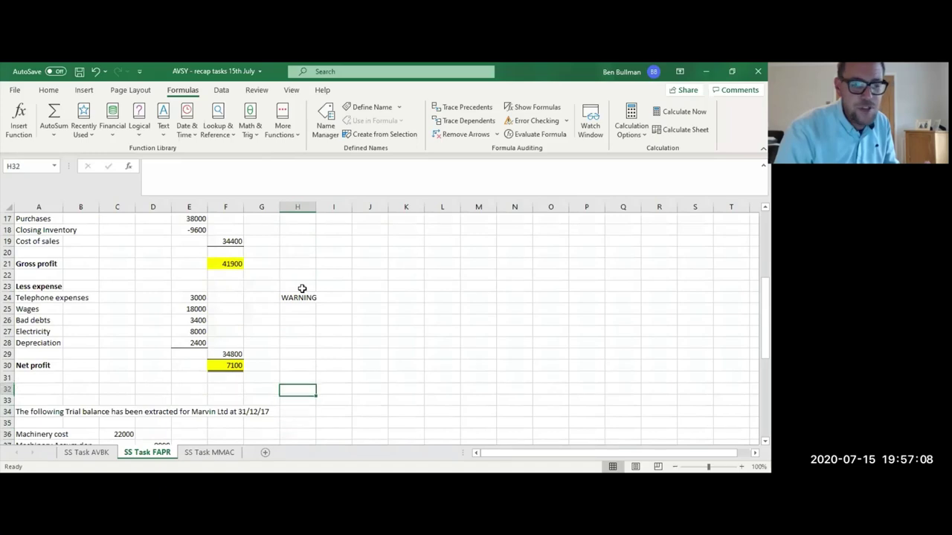
key("Up")
key("Left")
key("Left")
key("Up")
key("Left")
key("Right")
key("Right")
key("Right")
key("Right")
key("Right")
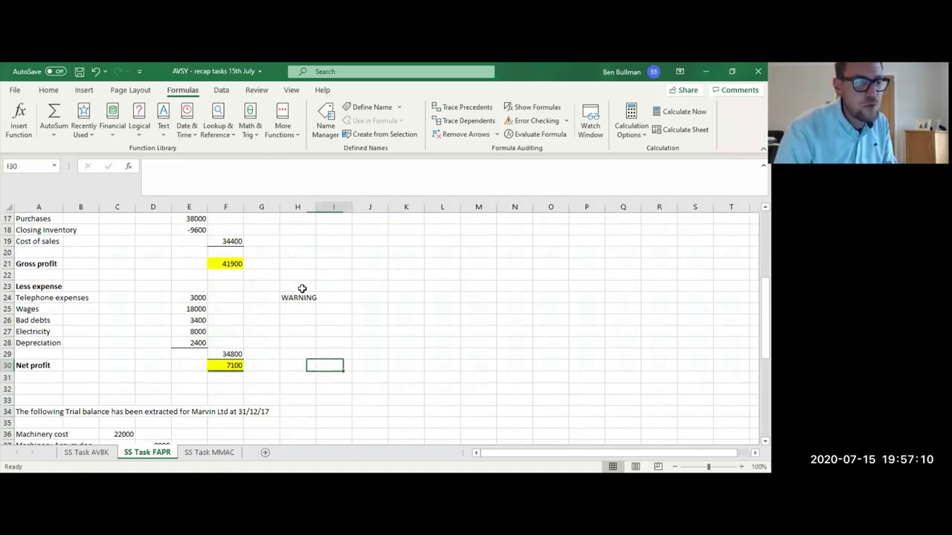
key("Left")
key("Left")
key("Left")
key("Left")
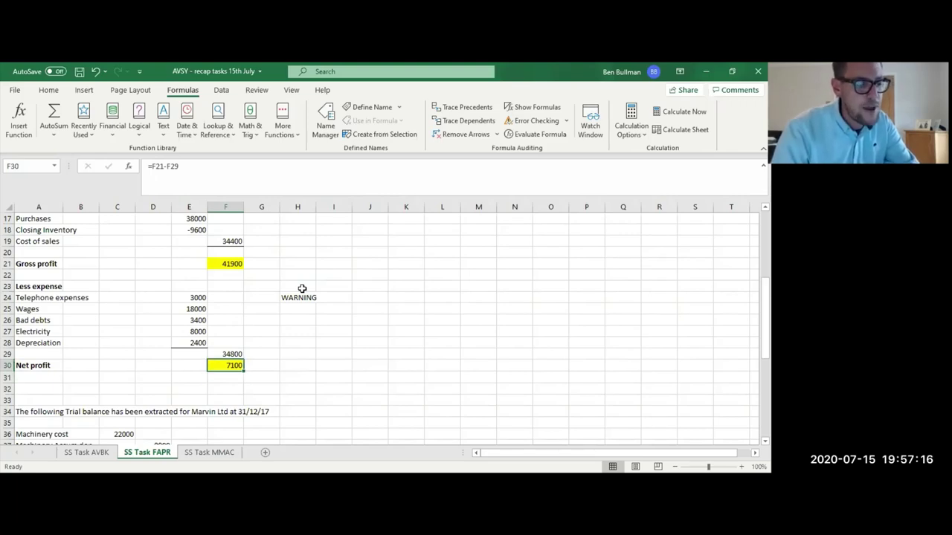
type("13000")
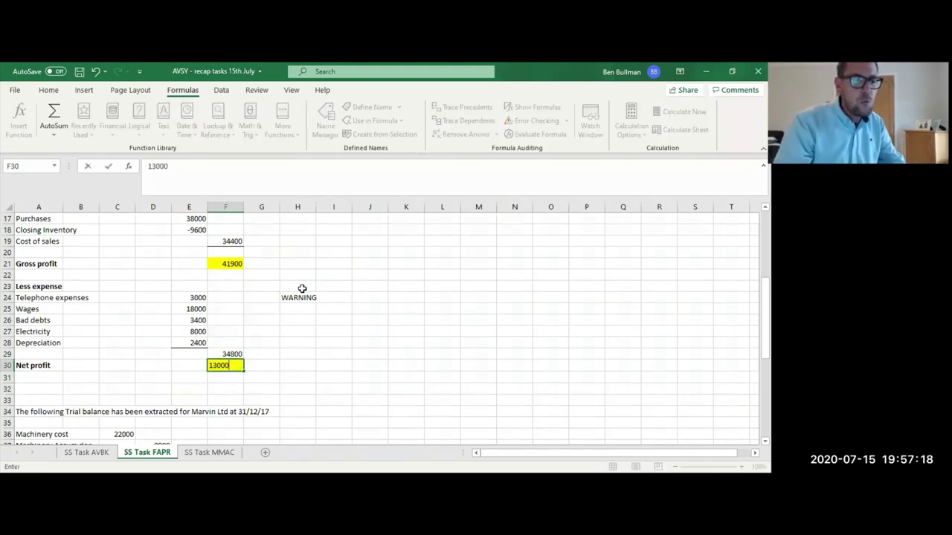
key("Return")
key("Up")
key("Up")
key("Up")
key("Up")
key("Up")
key("Up")
key("Up")
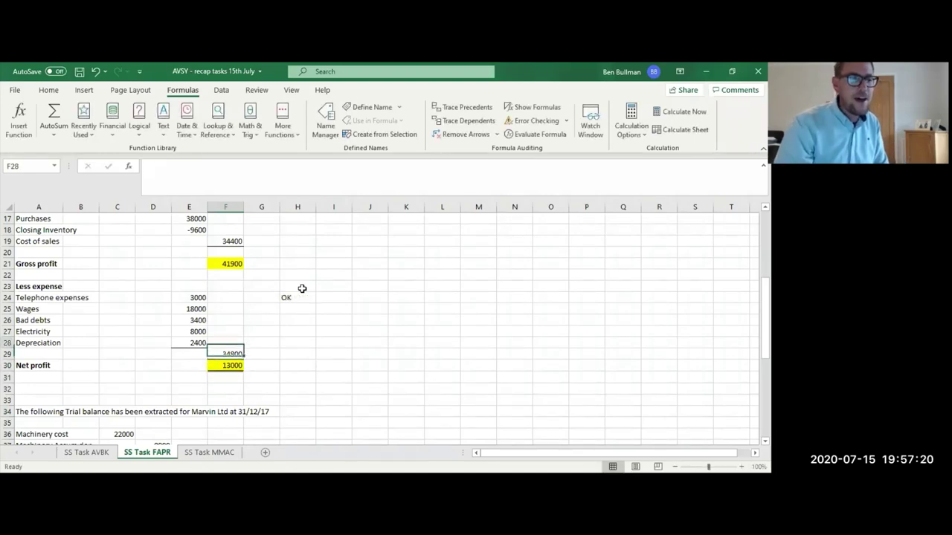
key("Right")
key("Right")
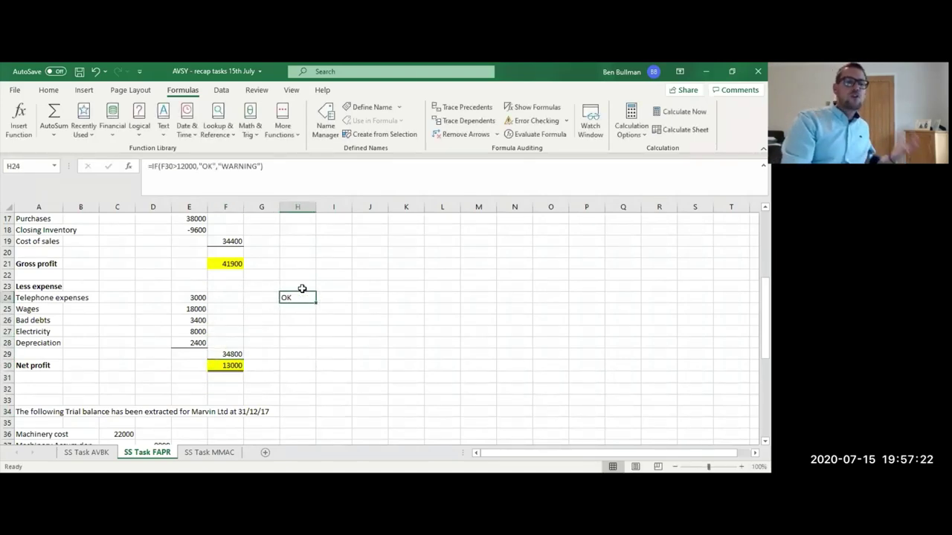
left_click(94, 73)
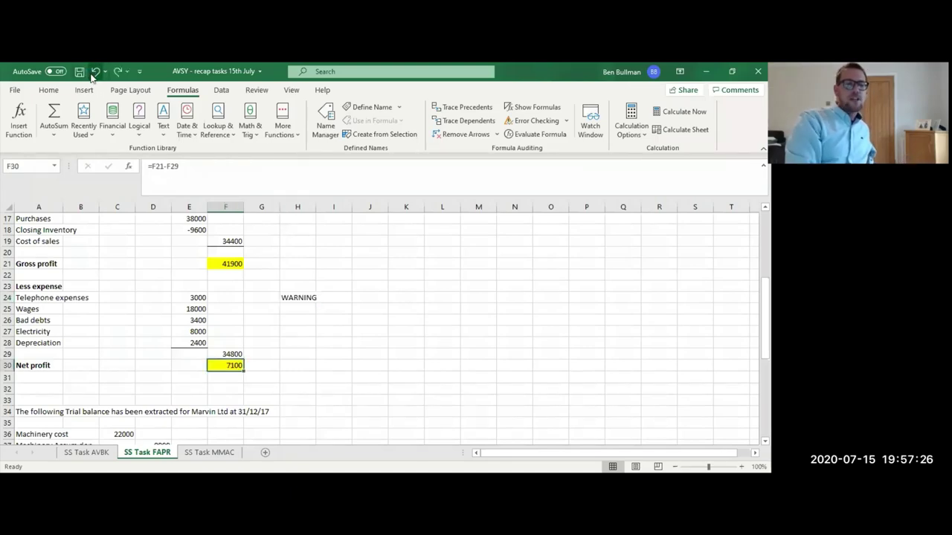
left_click(267, 260)
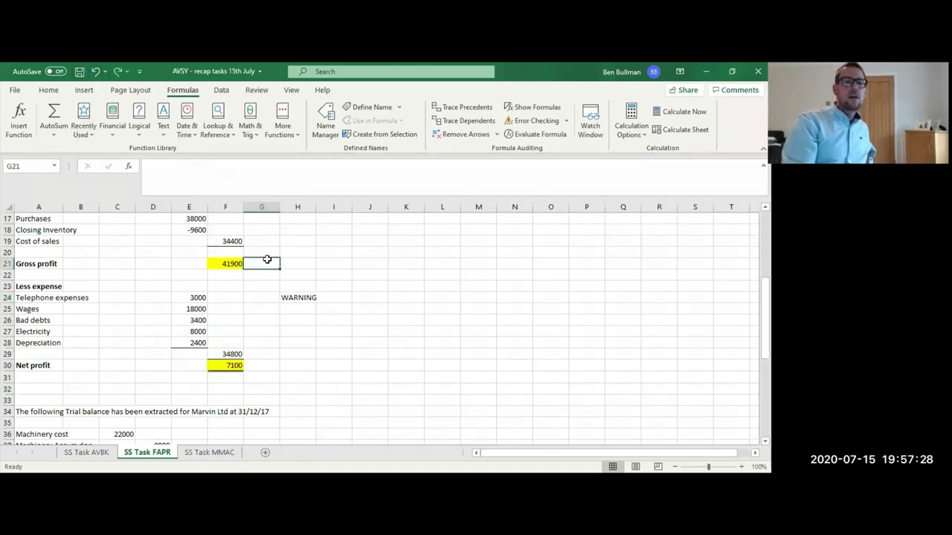
key("Up")
key("Up")
key("Up")
key("Up")
key("Down")
key("Down")
key("Down")
key("Down")
key("Down")
key("Down")
key("Down")
key("Down")
key("Down")
key("Down")
key("Down")
key("Down")
key("Down")
key("Down")
key("Down")
key("Down")
key("Down")
key("Down")
key("Down")
key("Down")
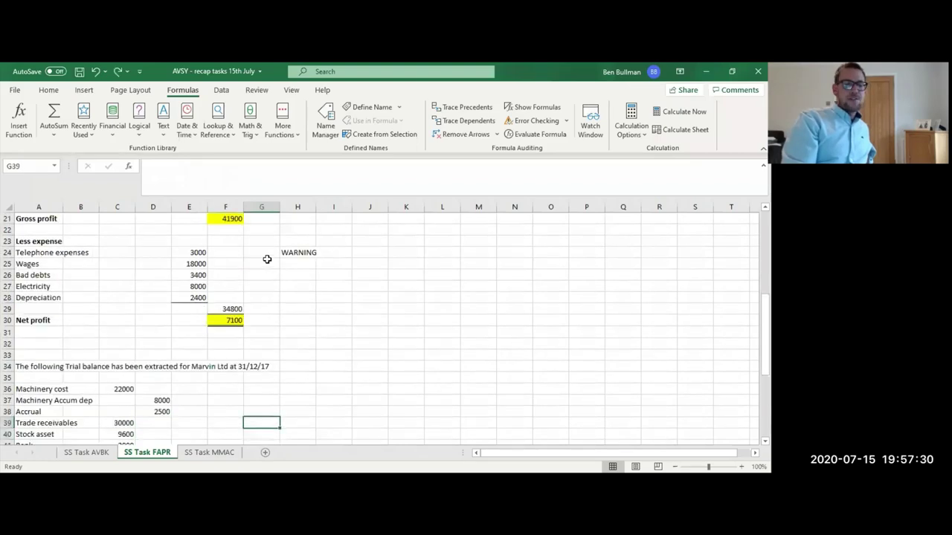
key("Up")
key("Up")
key("Up")
key("Up")
key("Up")
key("Up")
key("Up")
key("Up")
key("Up")
key("Up")
key("Up")
key("Up")
key("Up")
key("Up")
key("Up")
key("Up")
key("Up")
key("Up")
key("Up")
key("Up")
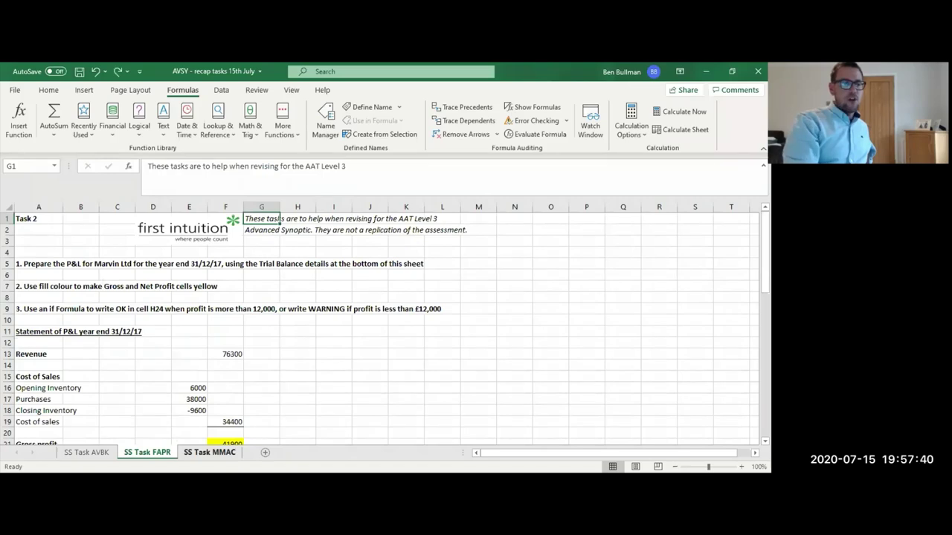
left_click(210, 452)
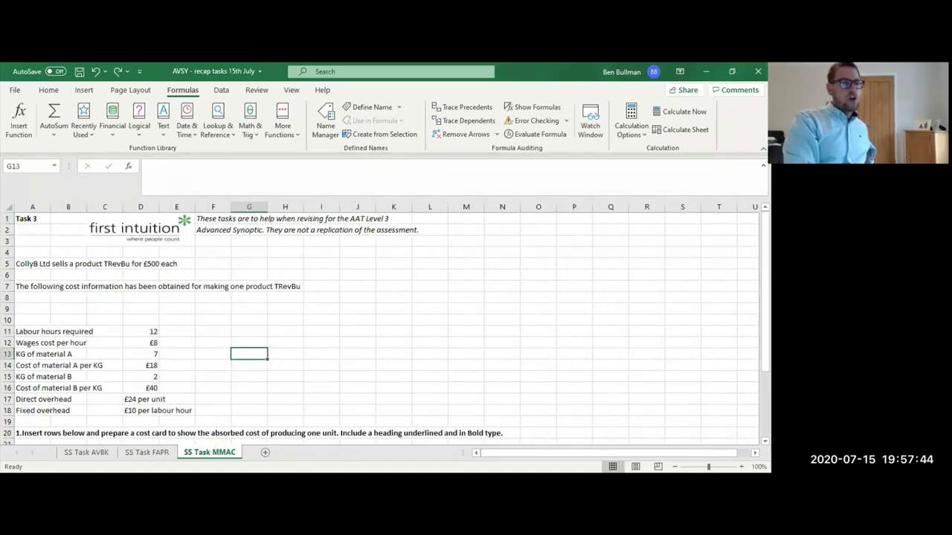
left_click(198, 350)
key("Up")
key("Up")
key("Up")
key("Up")
key("Up")
key("Up")
key("Up")
key("Up")
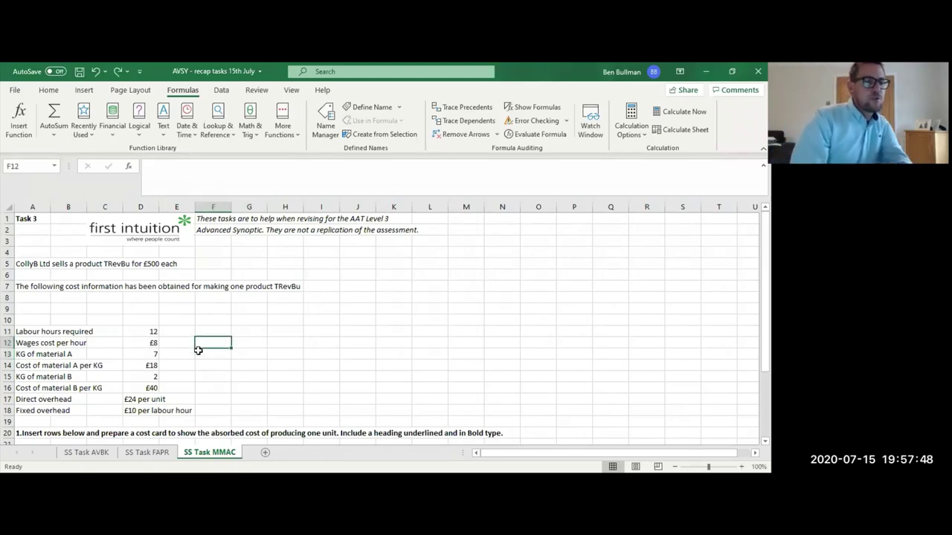
key("Left")
key("Left")
key("Left")
key("Left")
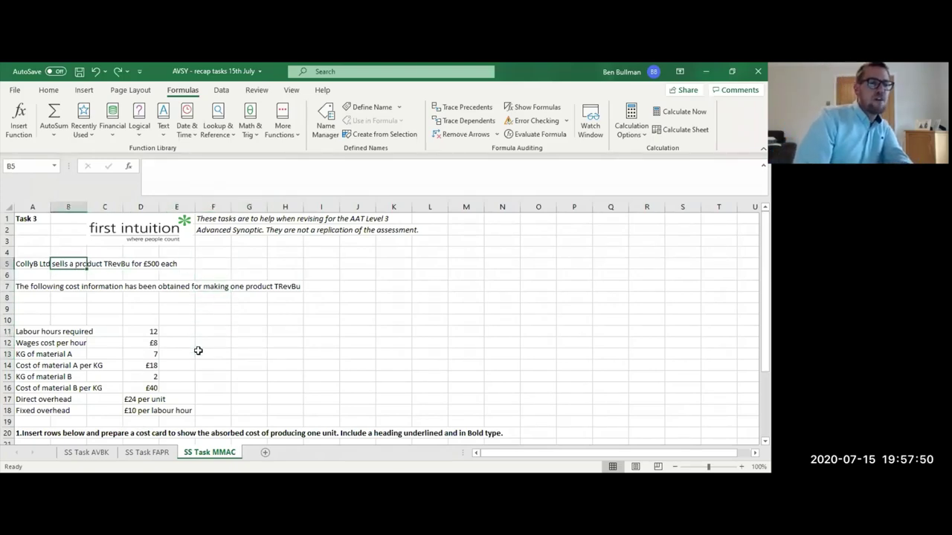
key("Right")
key("Right")
key("Right")
key("Down")
key("Down")
key("Left")
key("Left")
key("Left")
key("Left")
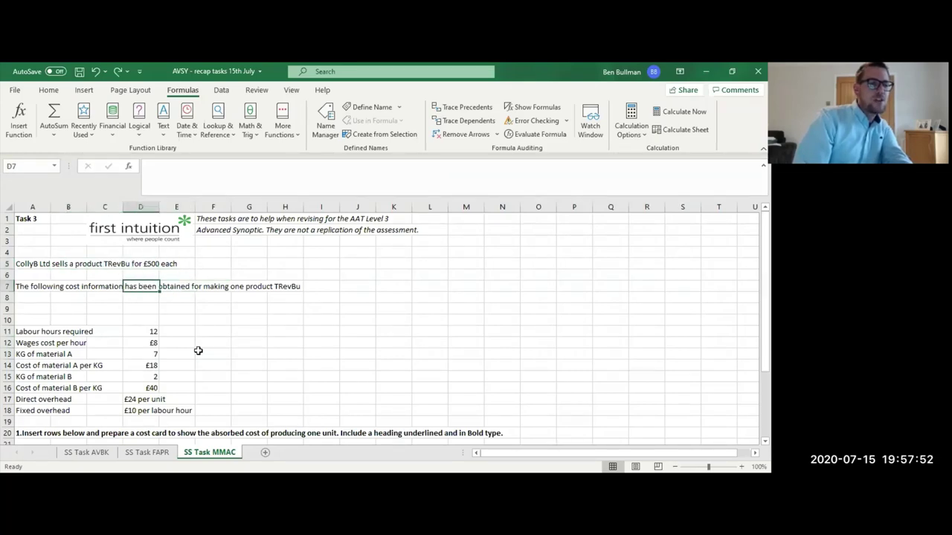
key("Right")
key("Right")
key("Right")
key("Right")
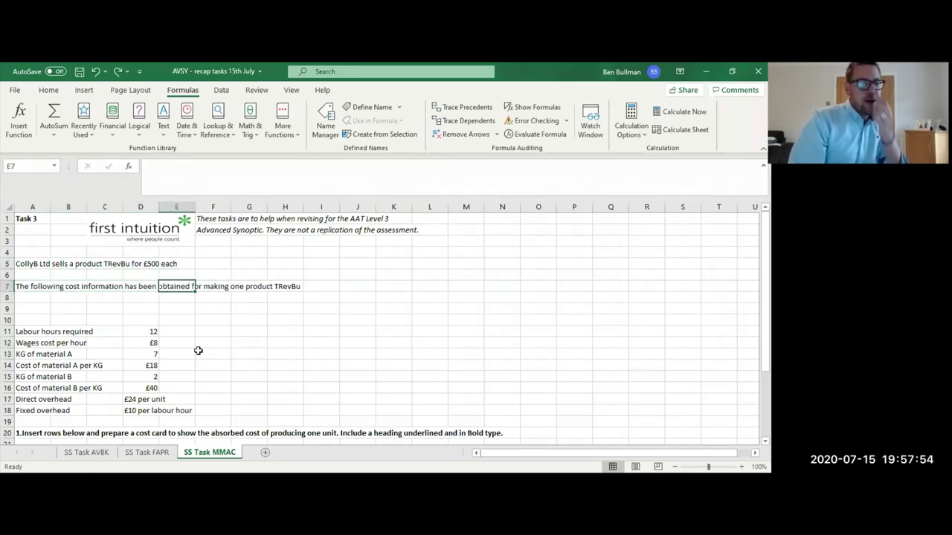
key("Right")
key("Right")
key("Right")
key("Left")
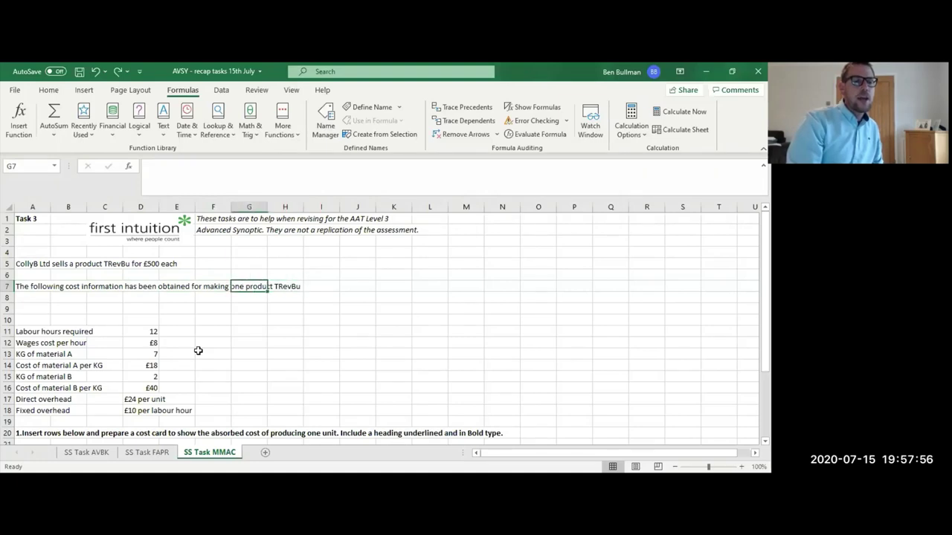
key("Left")
key("Left")
key("Left")
key("Right")
key("Right")
key("Right")
key("Right")
key("Right")
key("Left")
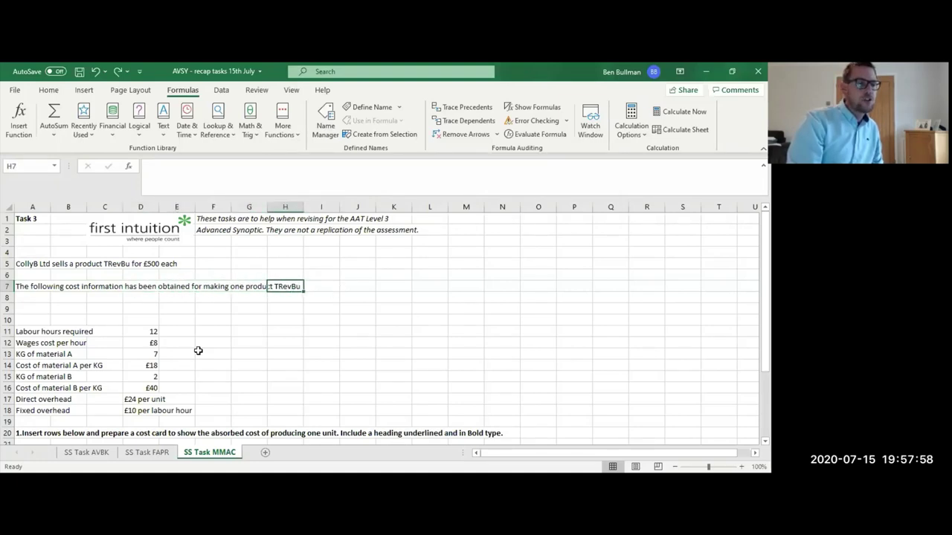
key("Left")
key("Left")
key("Left")
key("Left")
key("Down")
key("Down")
key("Down")
key("Down")
key("Left")
key("Left")
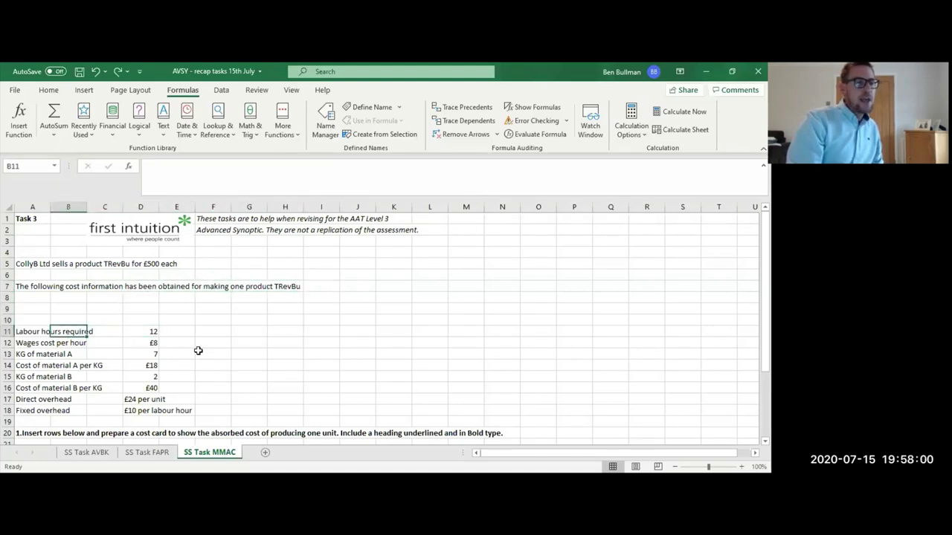
key("Down")
key("Left")
key("Right")
key("Right")
key("Right")
key("Right")
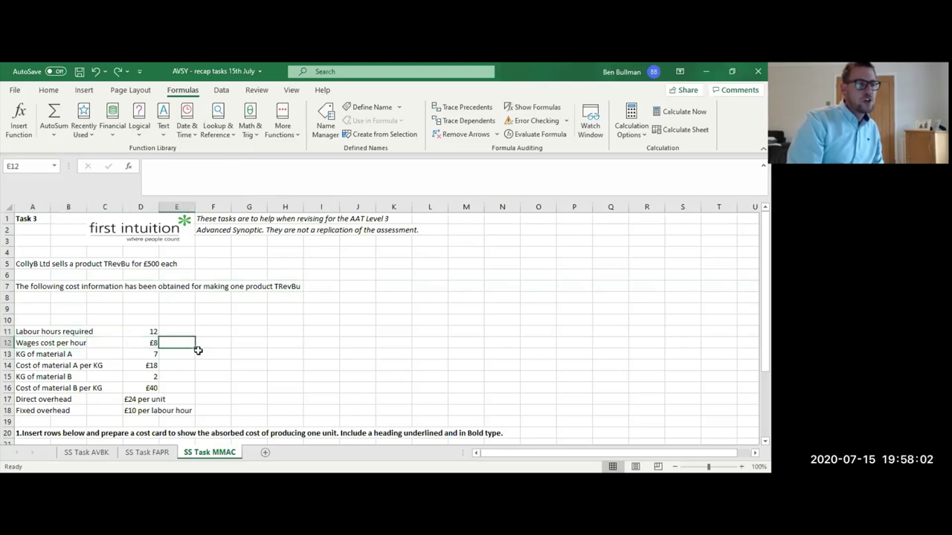
key("Down")
key("Left")
key("Left")
key("Left")
key("Left")
key("Right")
key("Right")
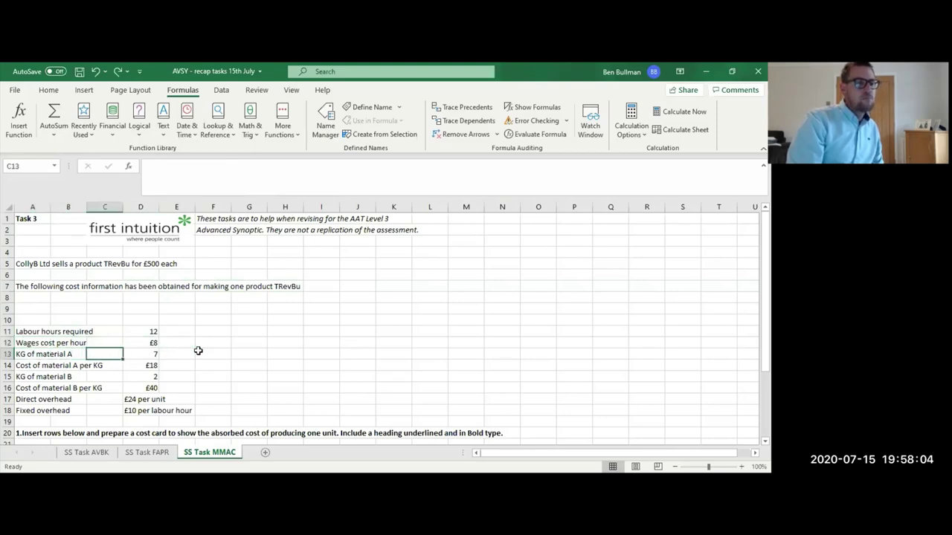
key("Right")
key("Right")
key("Down")
key("Left")
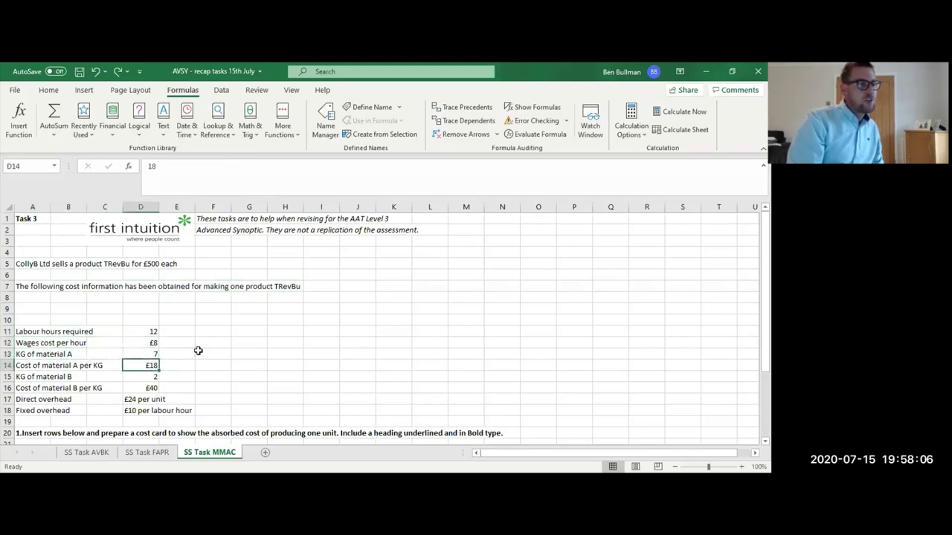
key("Down")
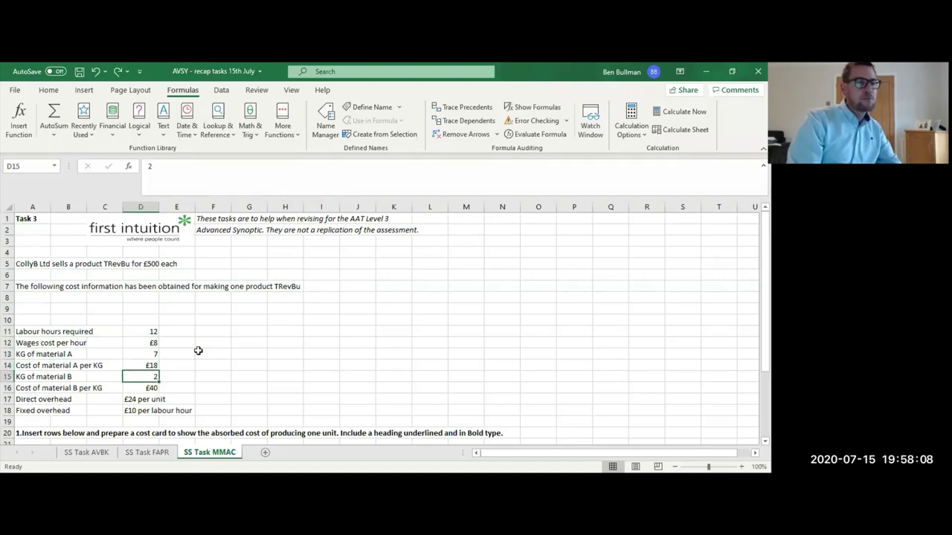
key("Down")
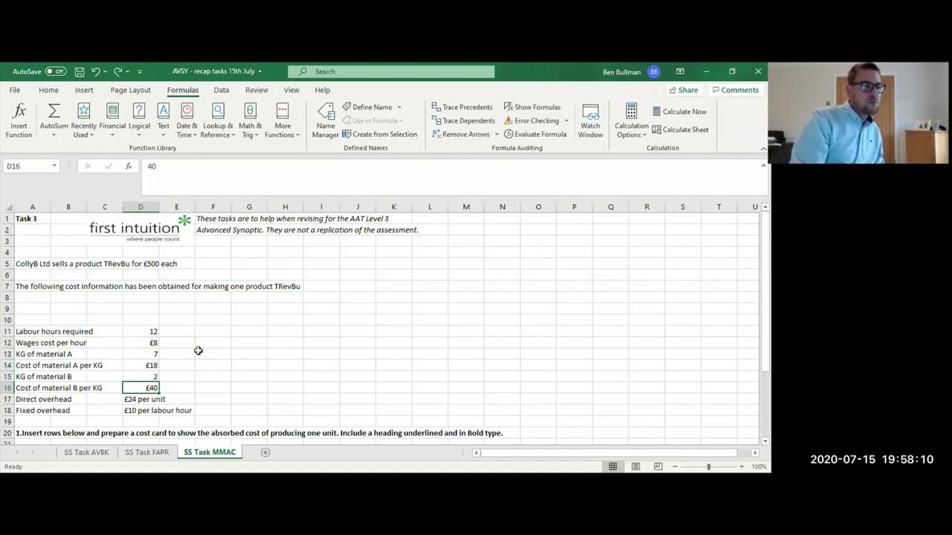
key("Down")
key("Down")
key("Down")
key("Down")
key("Down")
key("Down")
key("Down")
key("Down")
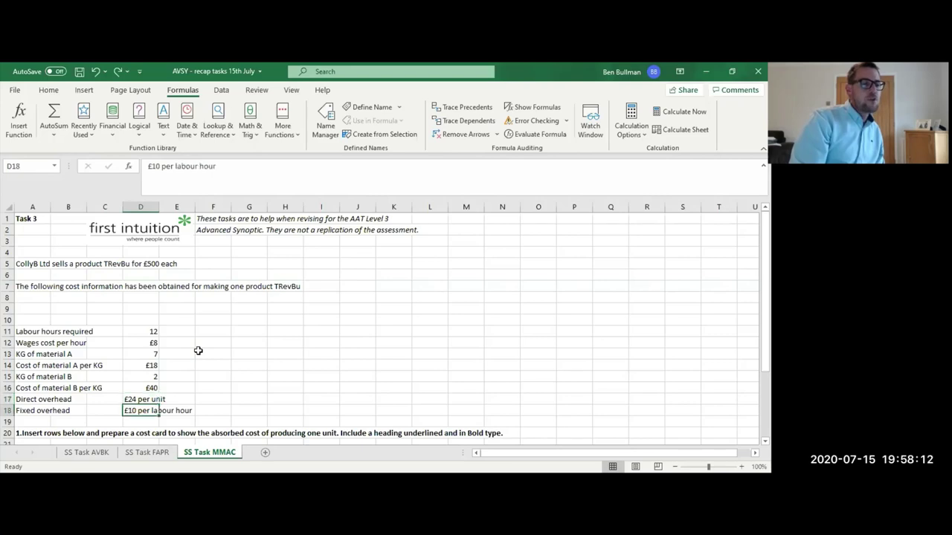
key("Up")
key("Up")
key("Up")
key("Up")
key("Up")
key("Up")
key("Up")
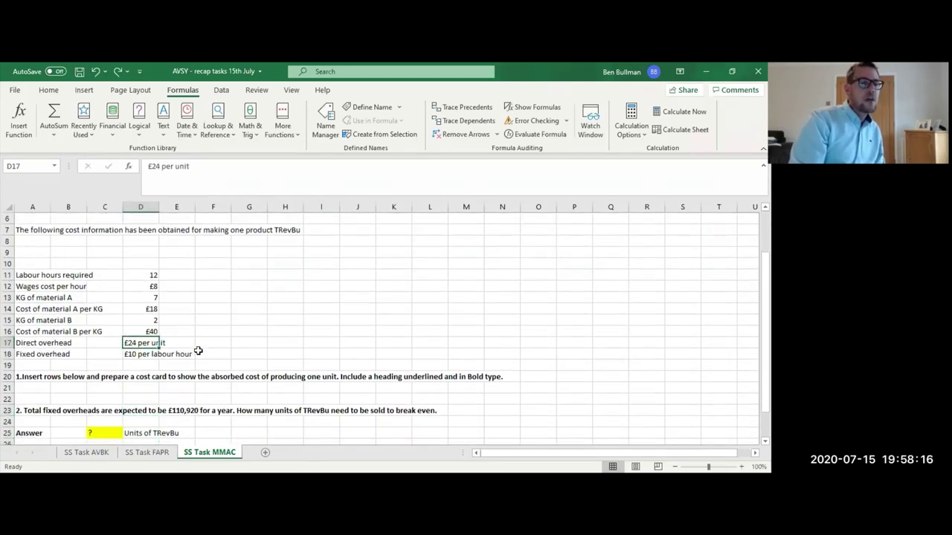
key("Down")
key("Left")
key("Left")
key("Left")
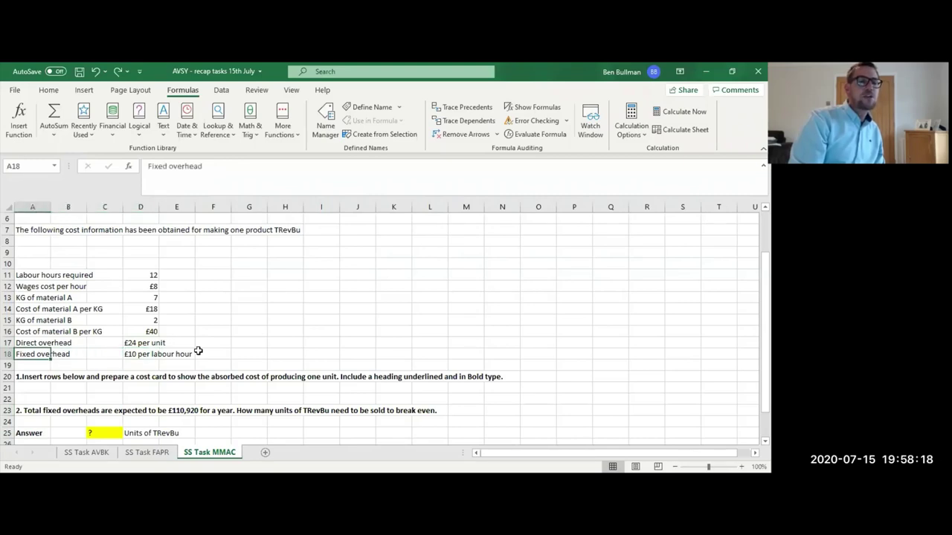
key("Right")
key("Right")
key("Right")
key("Left")
key("Left")
key("Left")
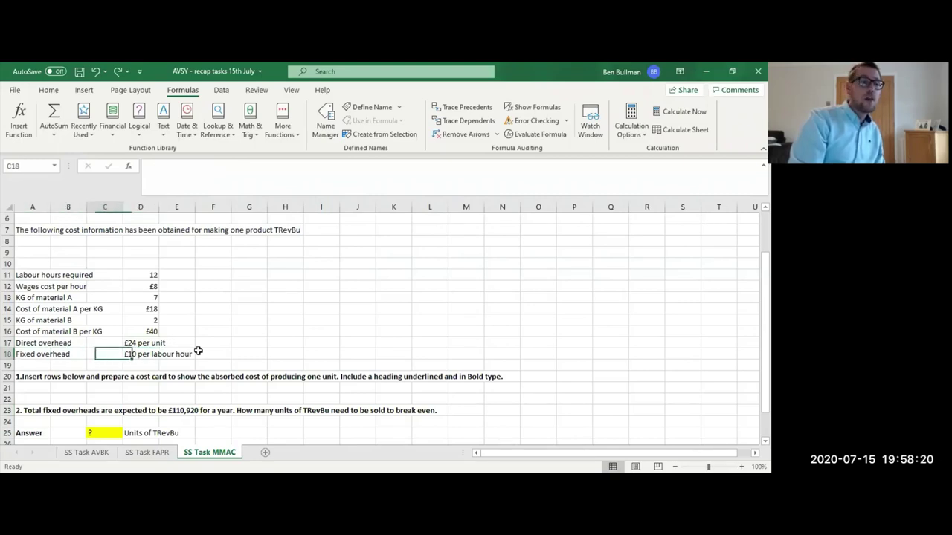
key("Right")
key("Right")
key("Right")
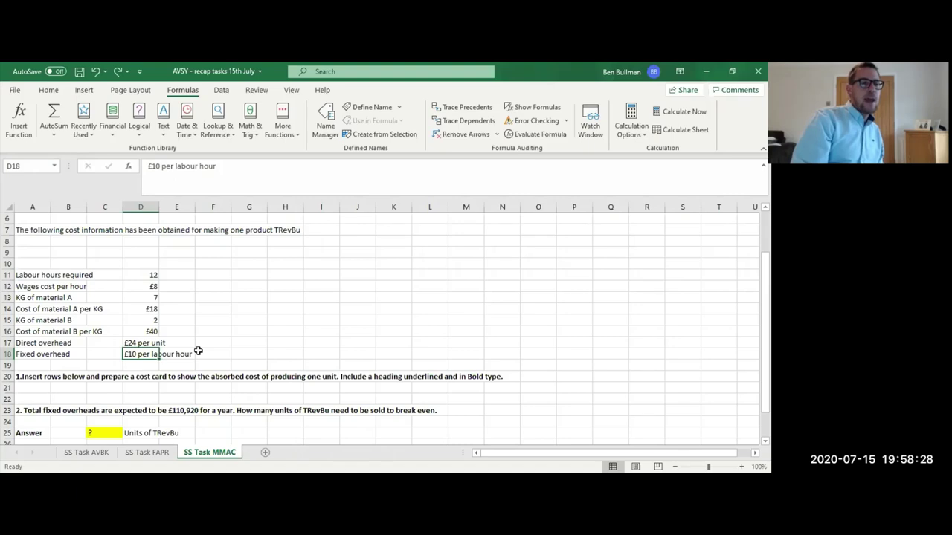
key("Down")
key("Down")
key("Down")
key("Down")
key("Down")
key("Down")
key("Down")
key("Down")
key("Down")
key("Down")
key("Down")
key("Down")
key("Down")
key("Down")
key("Down")
key("Down")
key("Down")
key("Down")
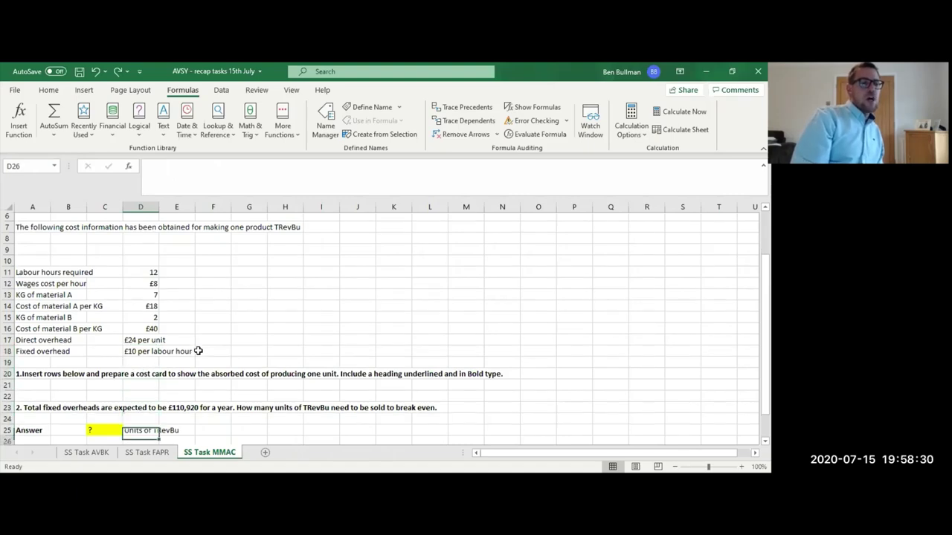
key("Up")
key("Up")
key("Up")
key("Up")
key("Up")
key("Up")
key("Up")
key("Up")
key("Up")
key("Up")
key("Up")
key("Up")
key("Up")
key("Up")
key("Up")
key("Left")
key("Left")
key("Left")
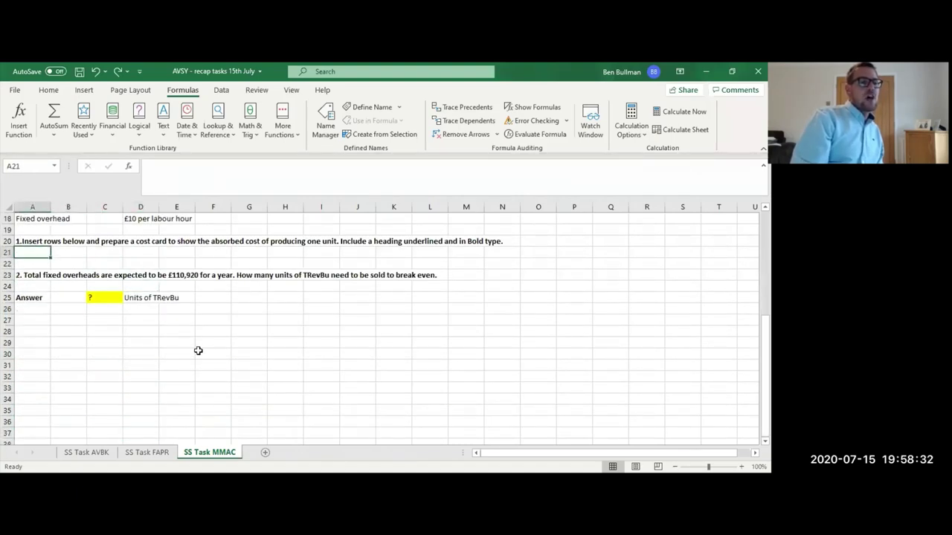
key("Up")
key("Right")
key("Right")
key("Right")
key("Right")
key("Right")
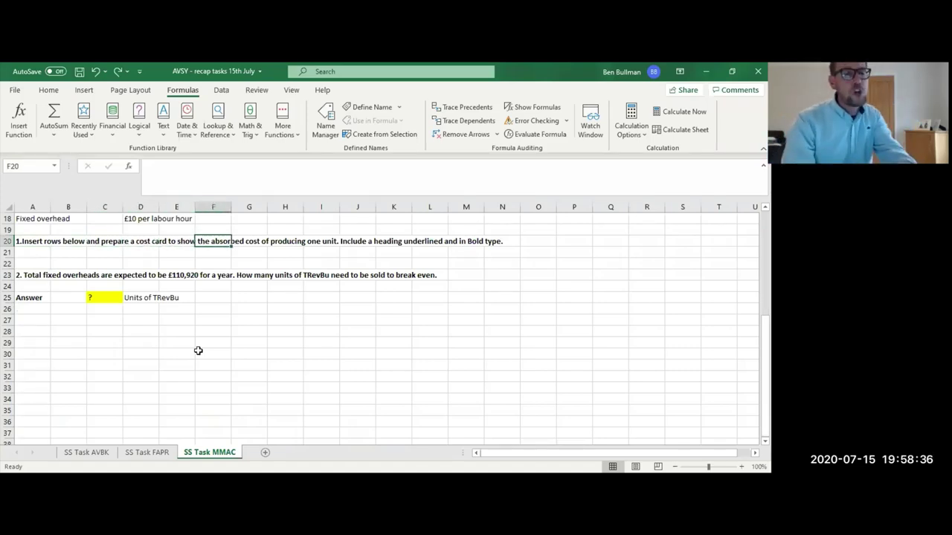
key("Left")
key("Left")
key("Left")
key("Left")
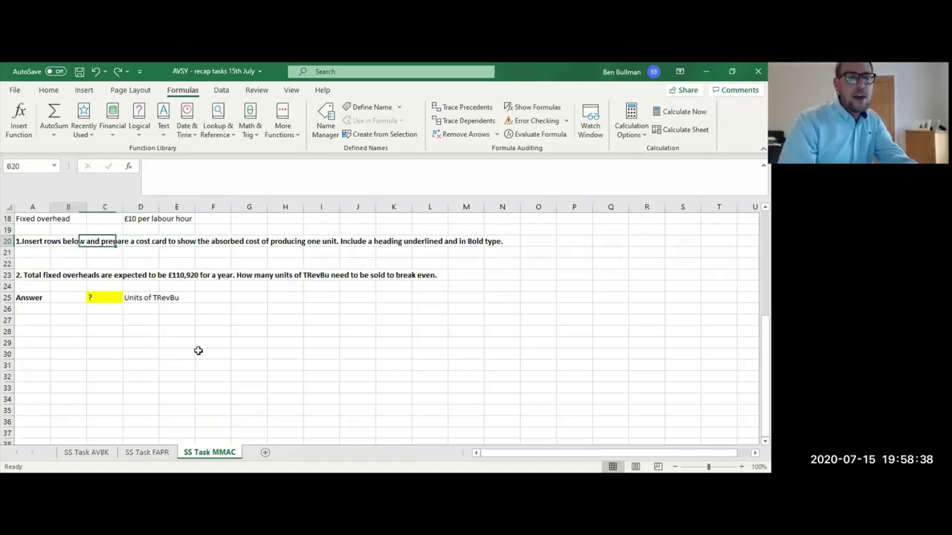
key("Down")
key("Down")
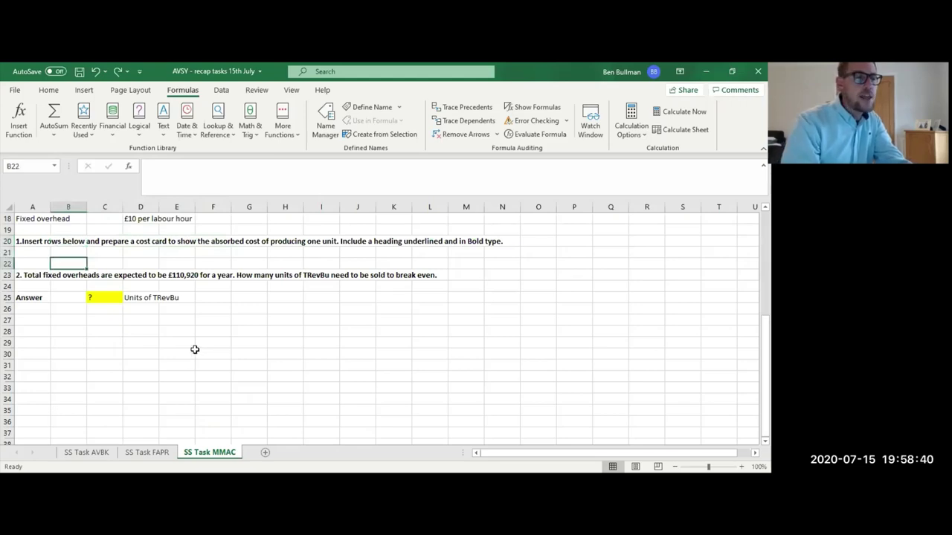
Insert five entire blank rows one at a time at row 22.
left_click(46, 261)
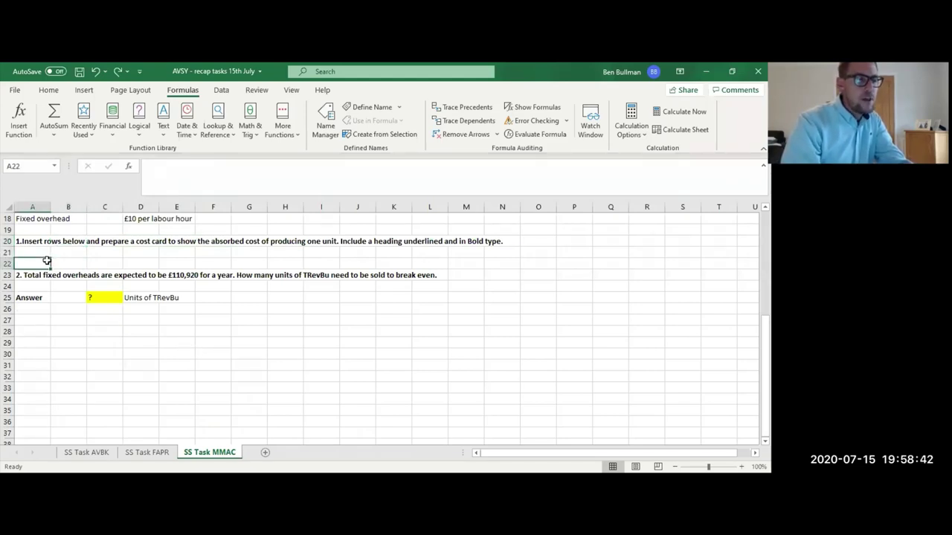
right_click(64, 263)
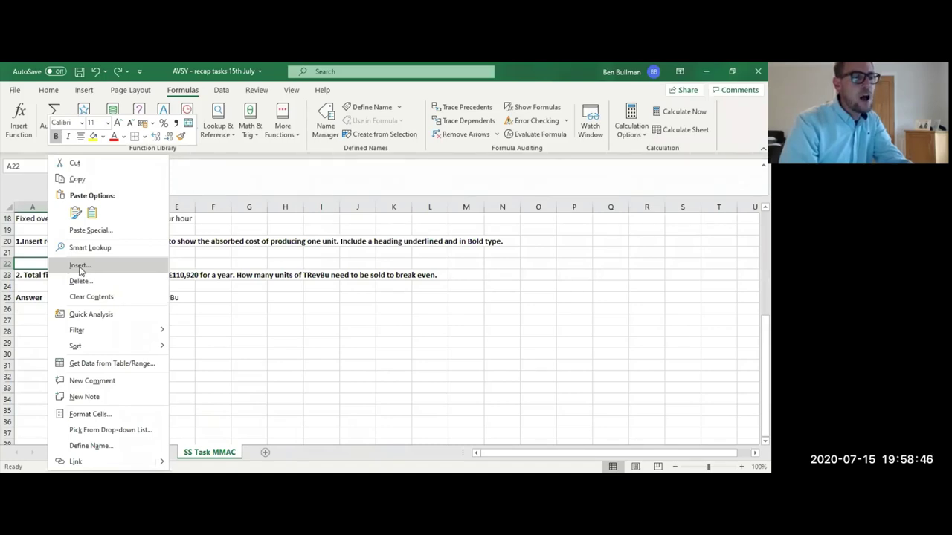
left_click(68, 269)
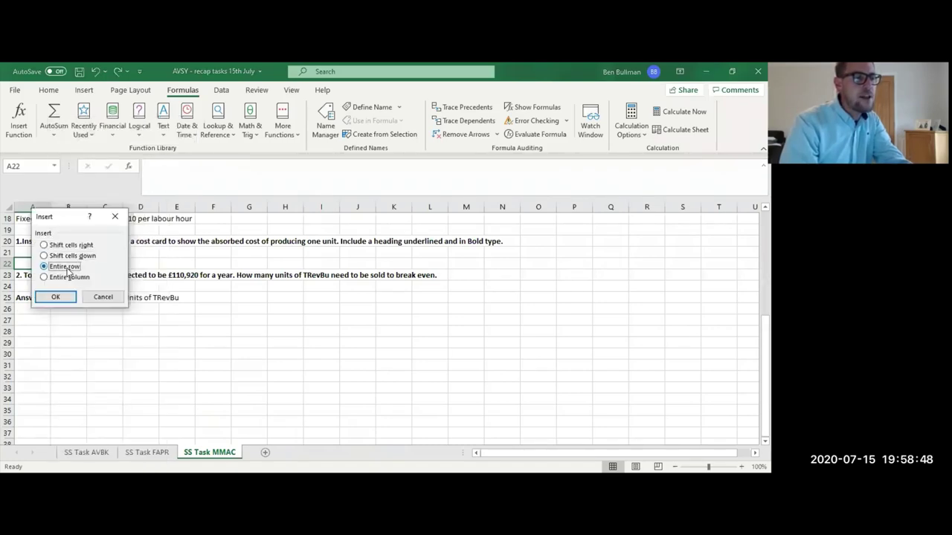
left_click(63, 297)
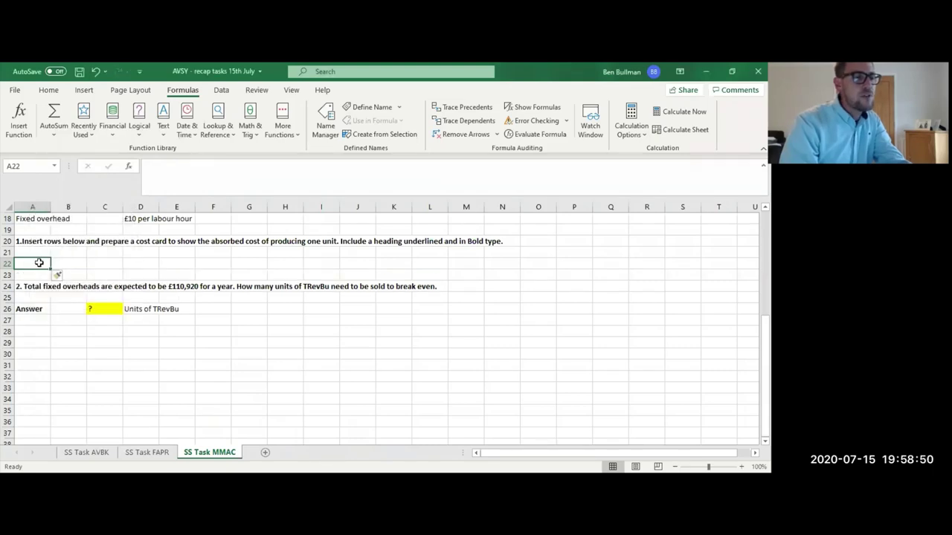
right_click(39, 264)
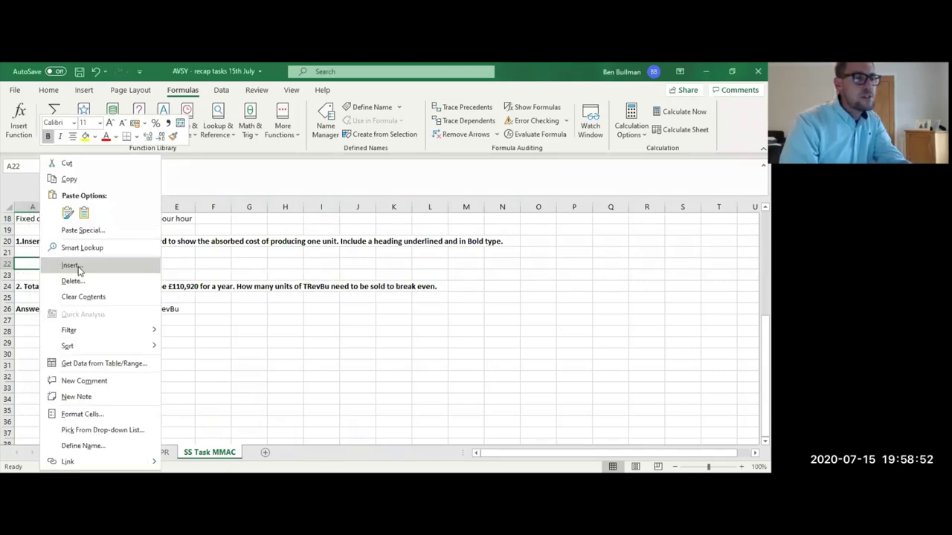
left_click(78, 269)
left_click(59, 297)
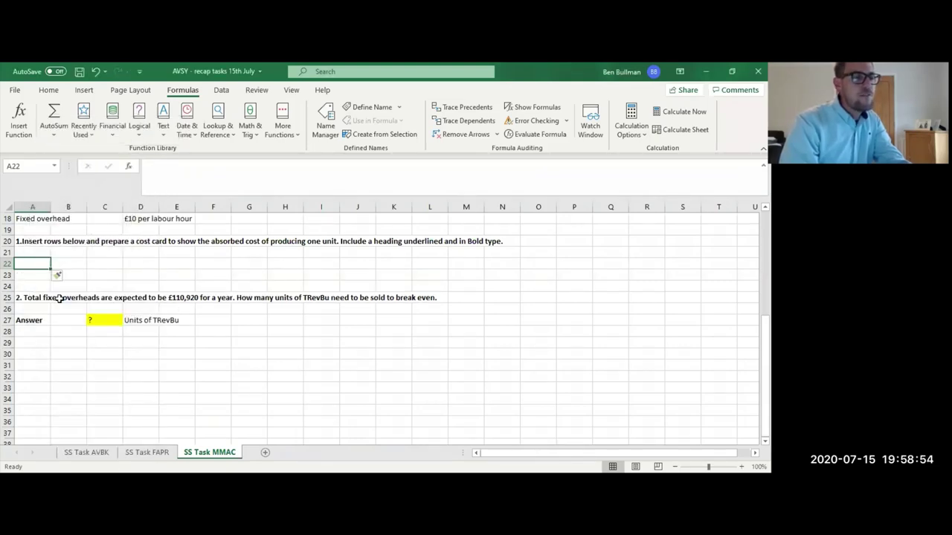
key("ctrl+shift+plus")
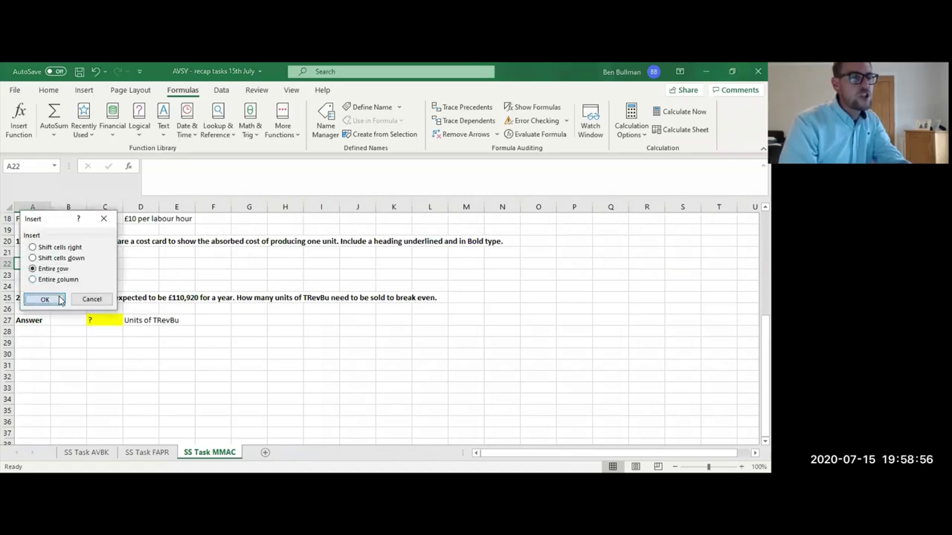
left_click(43, 299)
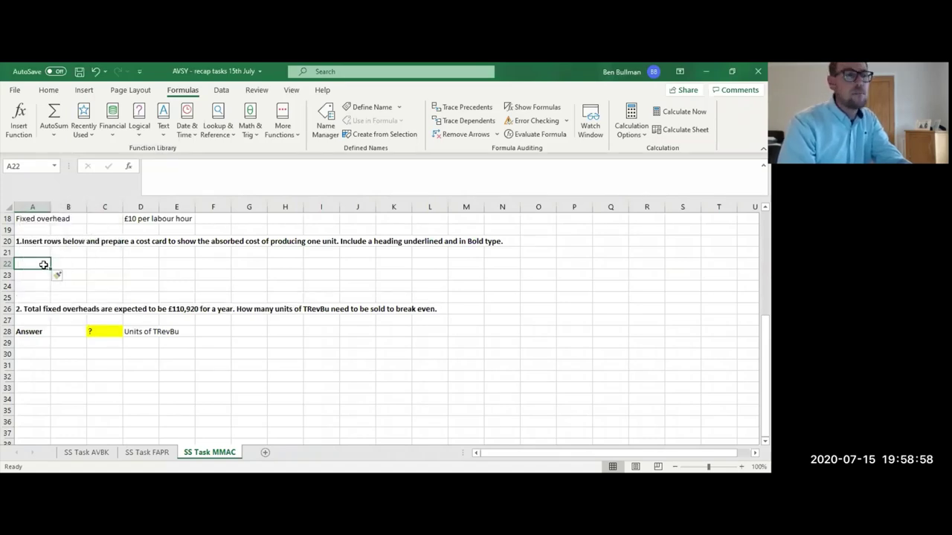
right_click(44, 266)
left_click(74, 265)
left_click(55, 265)
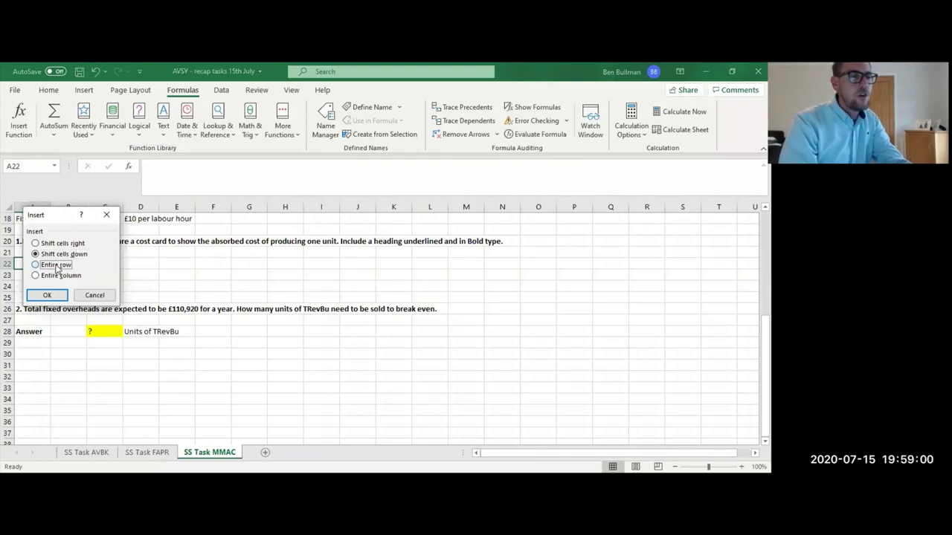
left_click(48, 295)
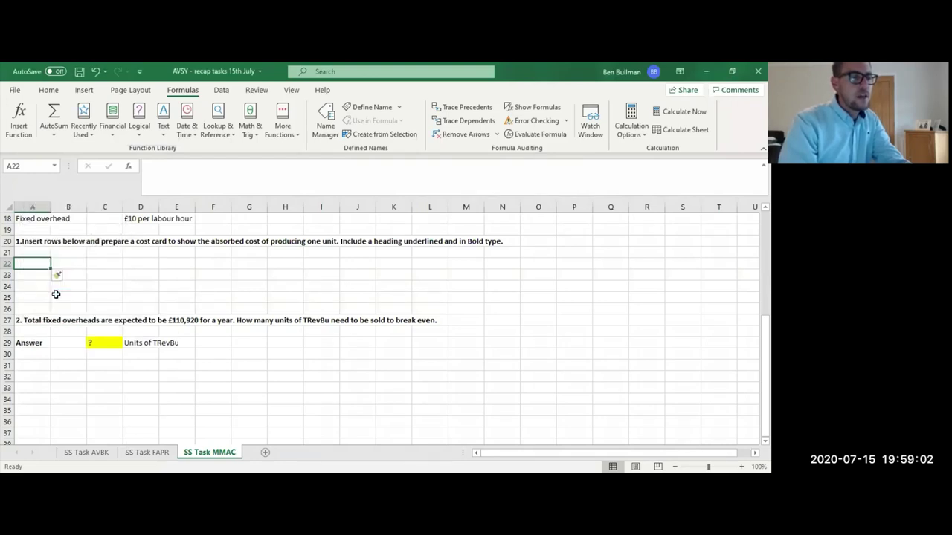
key("ctrl+shift+plus")
left_click(46, 291)
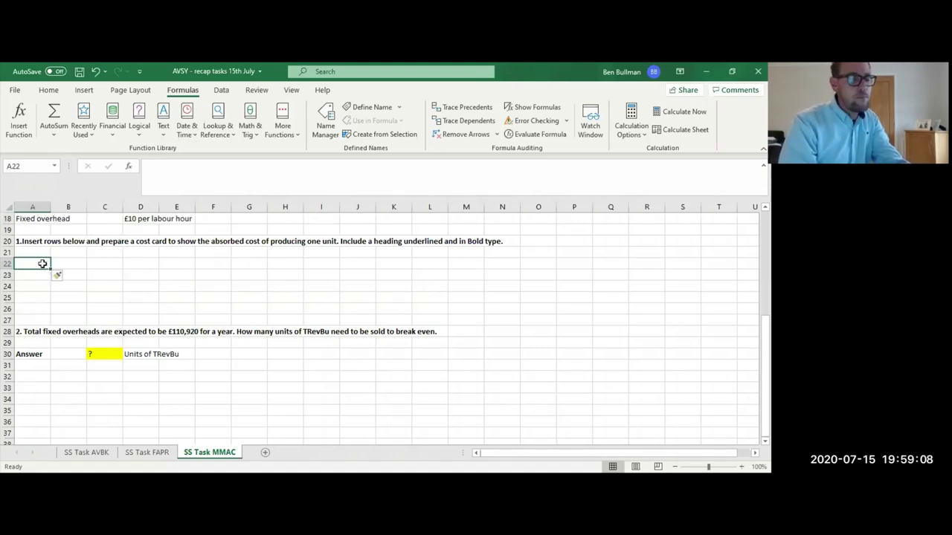
Insert five more entire rows over A22:A26, pushing question 2 to row 33.
left_click_drag(43, 264, 41, 305)
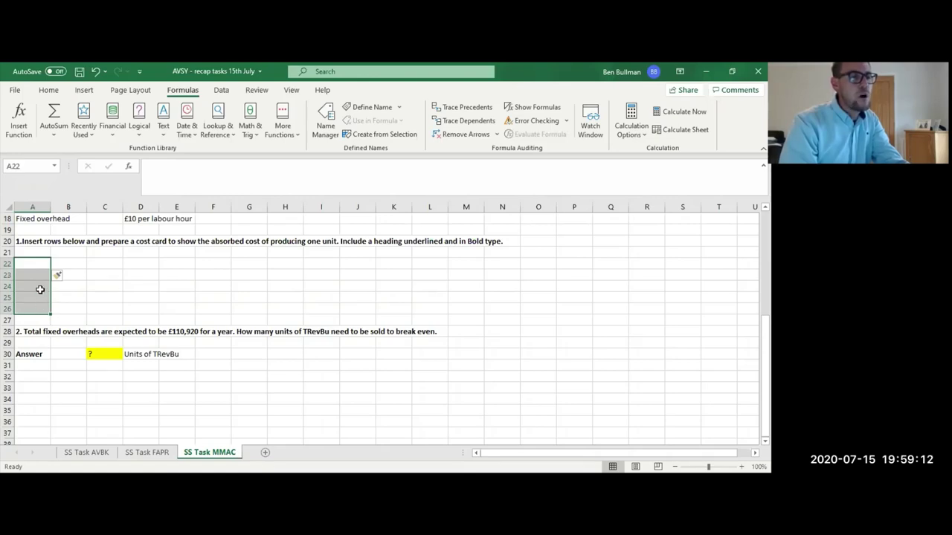
right_click(41, 294)
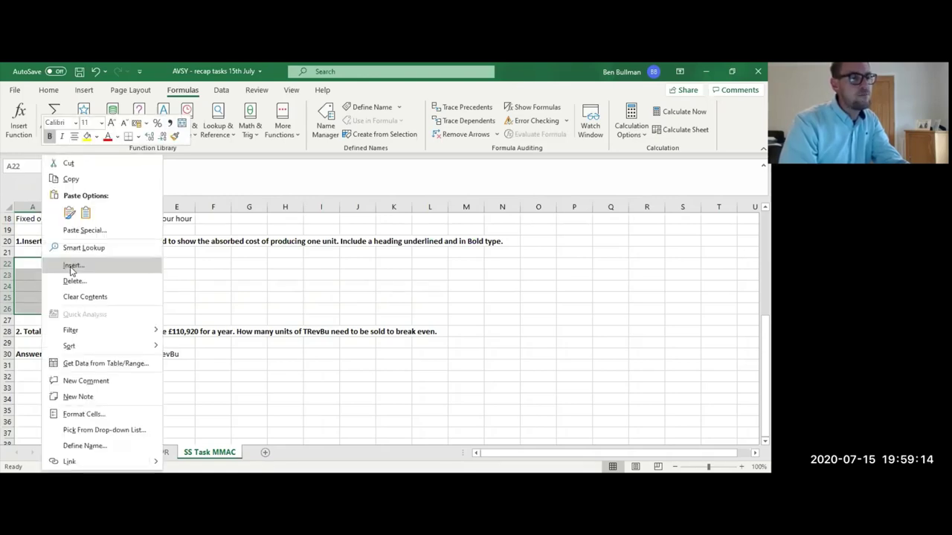
left_click(72, 266)
left_click(41, 265)
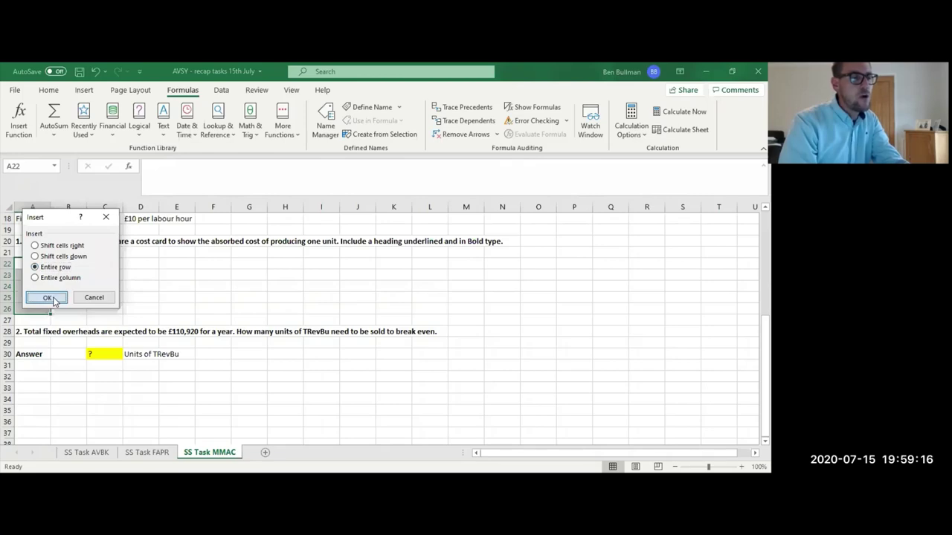
left_click(50, 299)
left_click(75, 294)
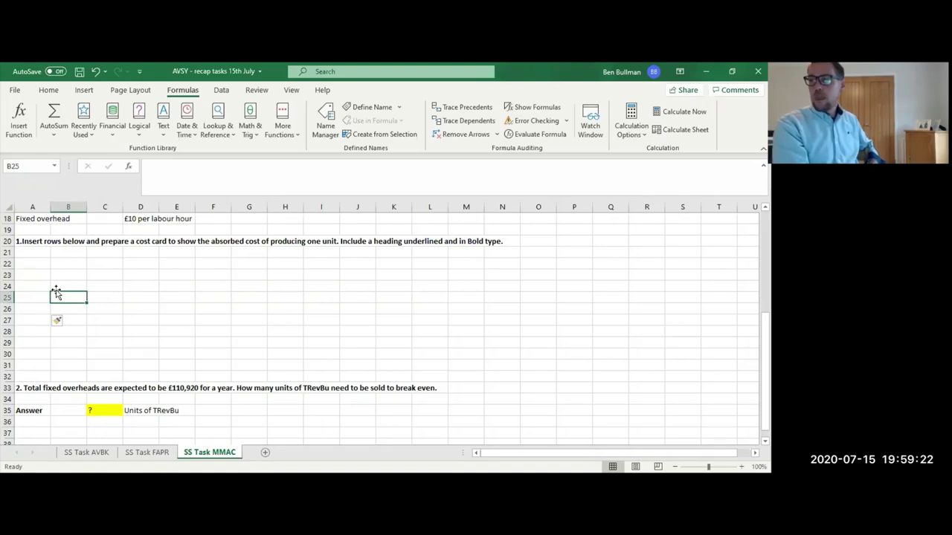
Enter the heading 'Cost Card' in A21 and format it bold and underlined.
left_click(29, 263)
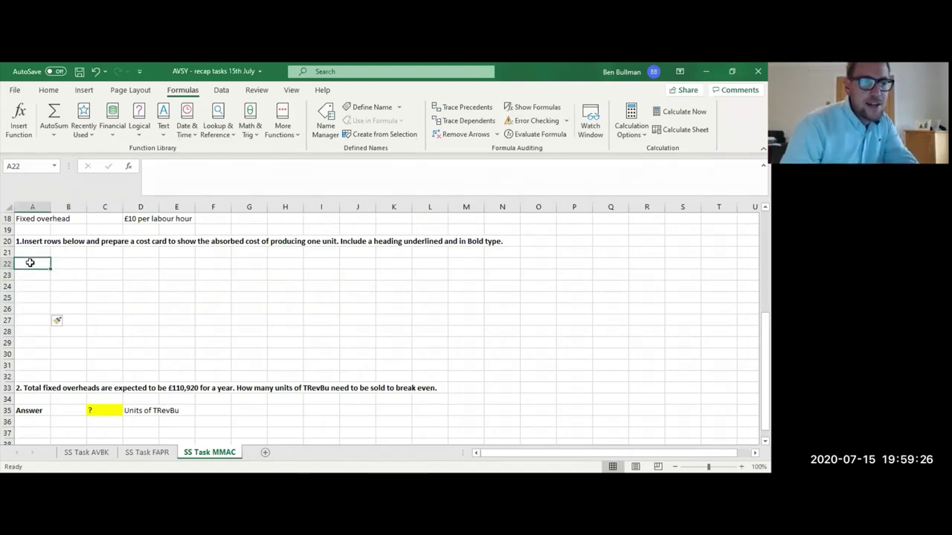
key("Up")
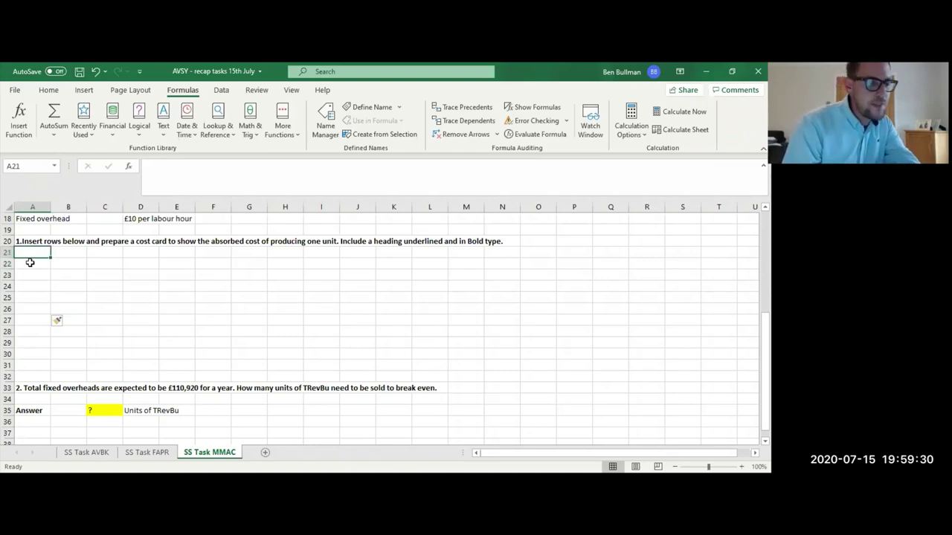
type("Cost")
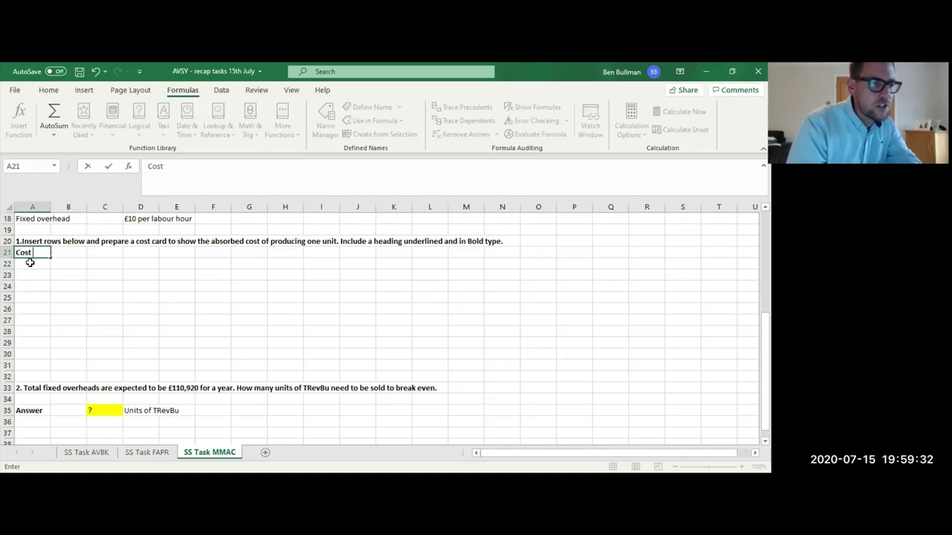
type(" Card")
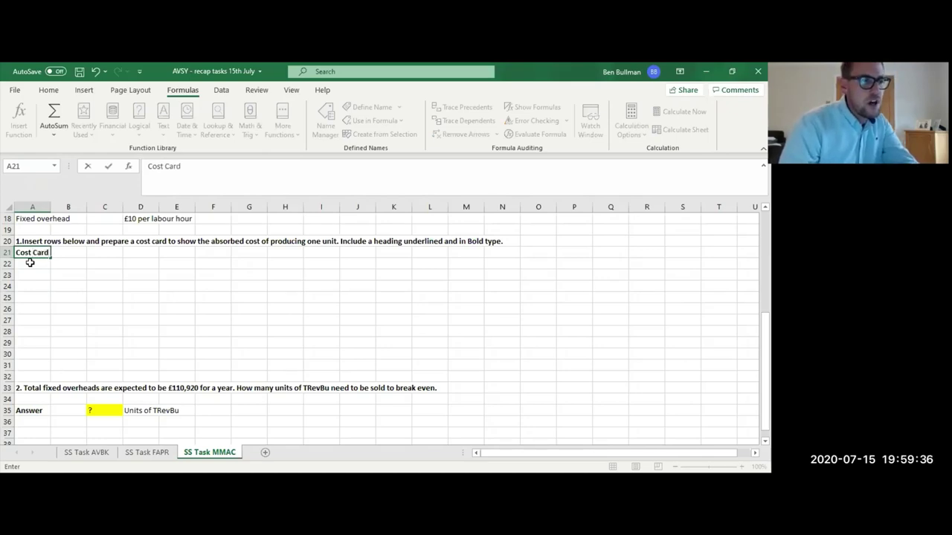
key("ctrl+Return")
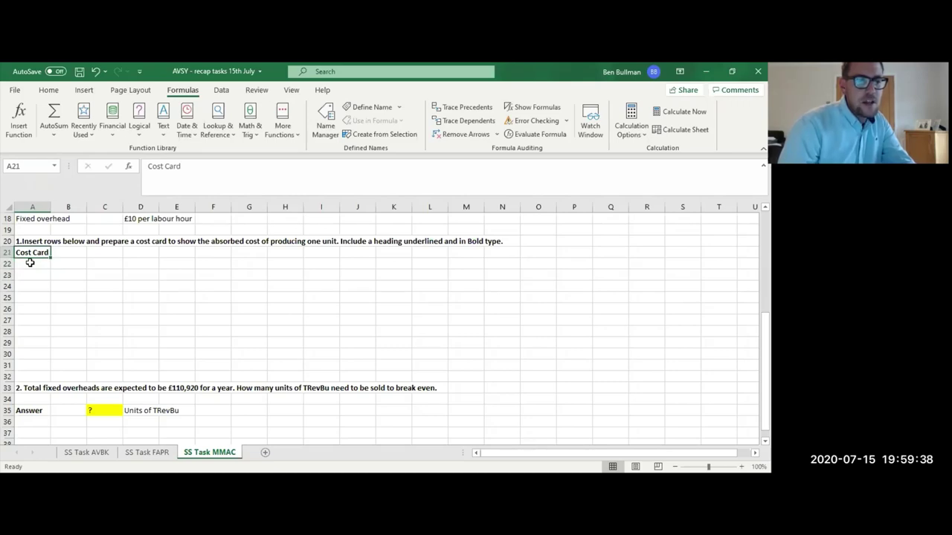
left_click(49, 91)
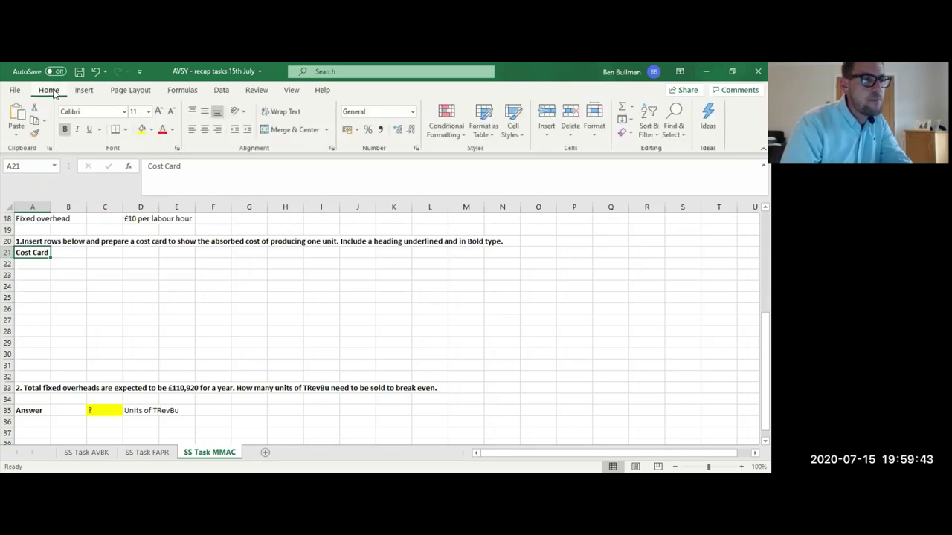
left_click(89, 131)
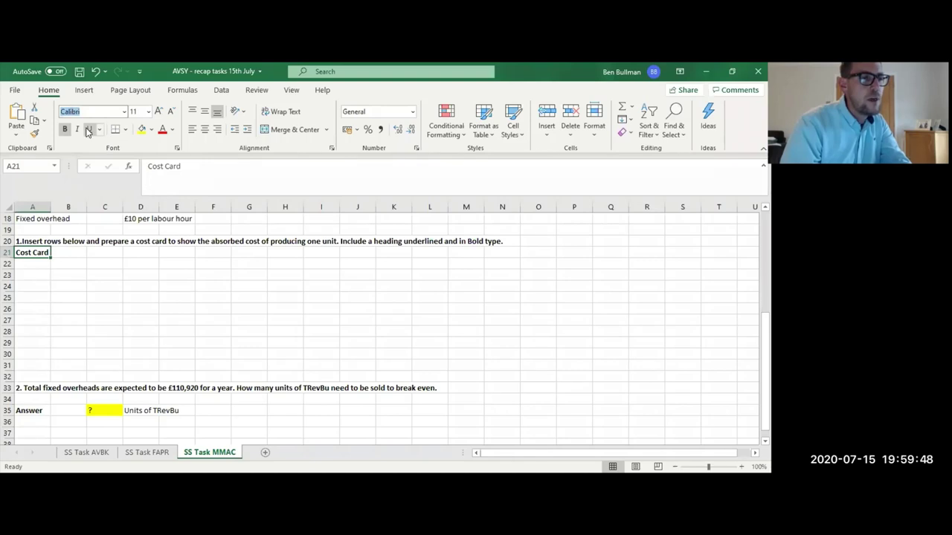
left_click(89, 130)
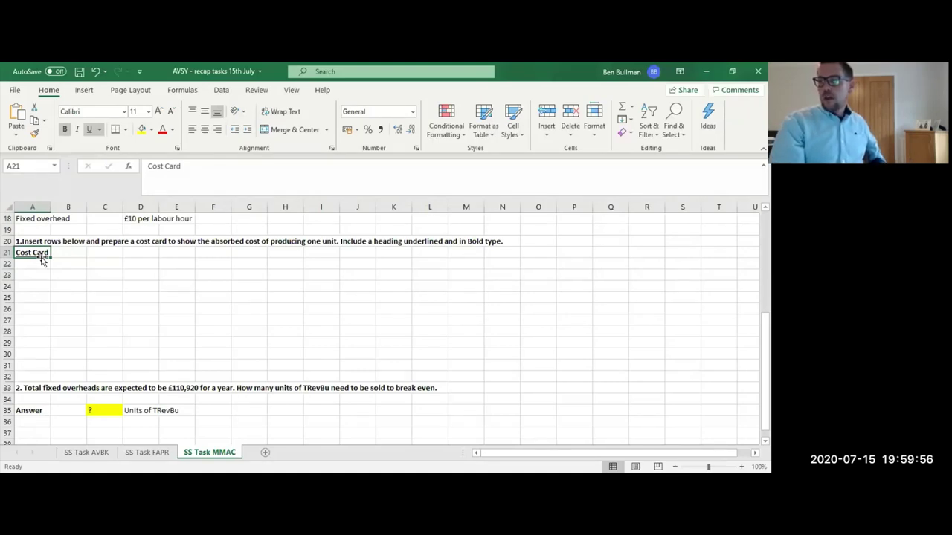
left_click(56, 298)
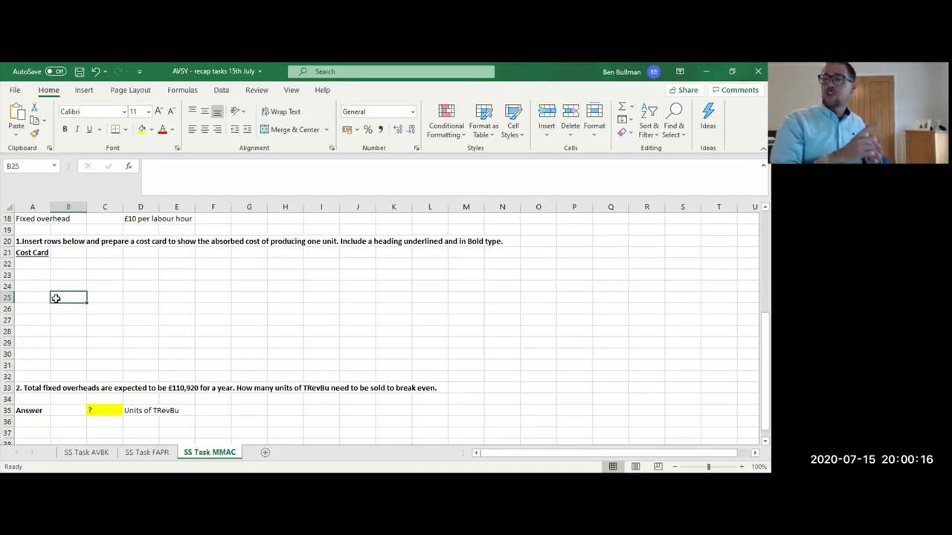
left_click(34, 284)
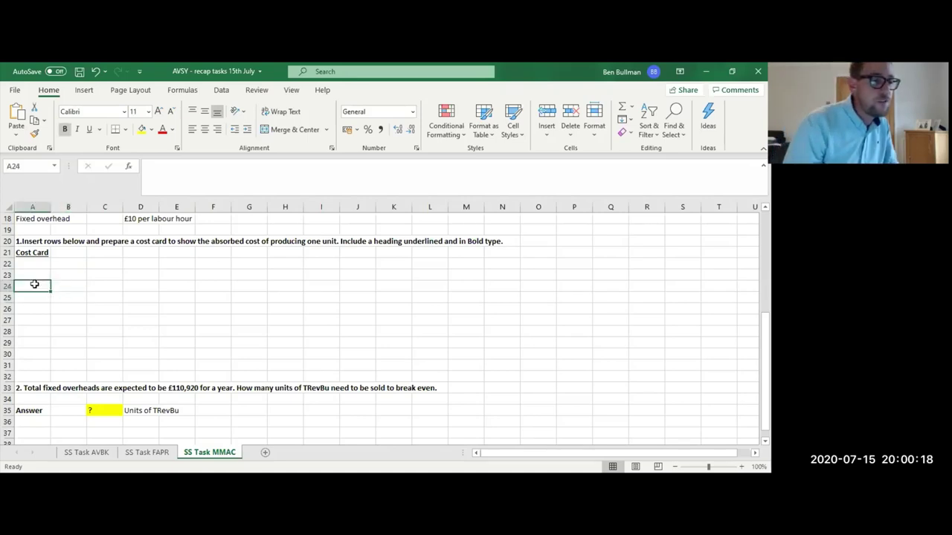
key("Up")
key("Up")
key("Up")
key("Up")
key("Up")
key("Up")
key("Up")
key("Up")
key("Up")
key("Up")
key("Up")
key("Up")
key("Up")
key("Up")
key("Up")
key("Up")
key("Up")
key("Up")
key("Up")
key("Up")
key("Up")
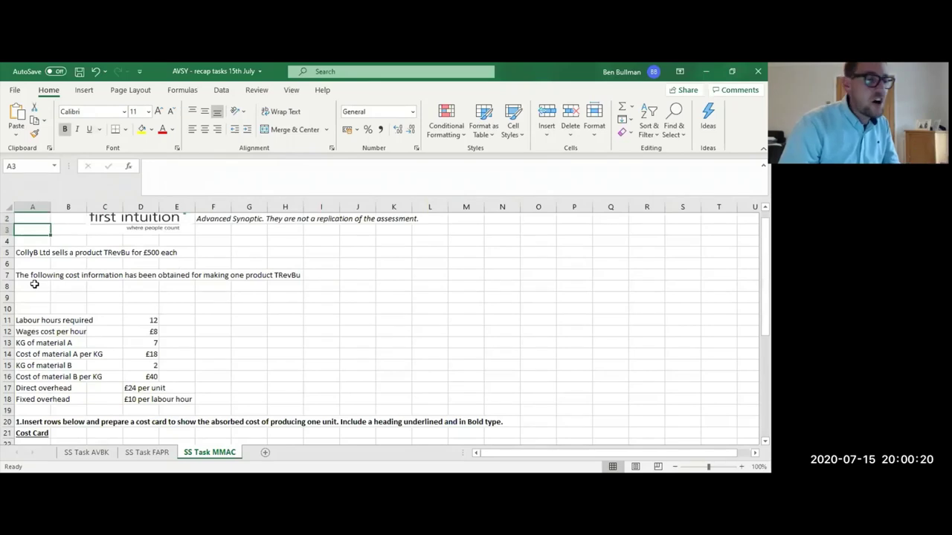
key("Down")
key("Down")
key("Down")
key("Down")
key("Down")
key("Down")
key("Down")
key("Down")
key("Down")
key("Down")
key("Down")
key("Down")
key("Down")
key("Down")
key("Down")
key("Down")
key("Down")
key("Down")
key("Down")
key("Down")
key("Down")
key("Down")
key("Down")
key("Down")
key("Down")
key("Down")
key("Down")
key("Down")
key("Down")
key("Down")
key("Down")
key("Up")
key("Up")
key("Up")
key("Up")
key("Up")
key("Up")
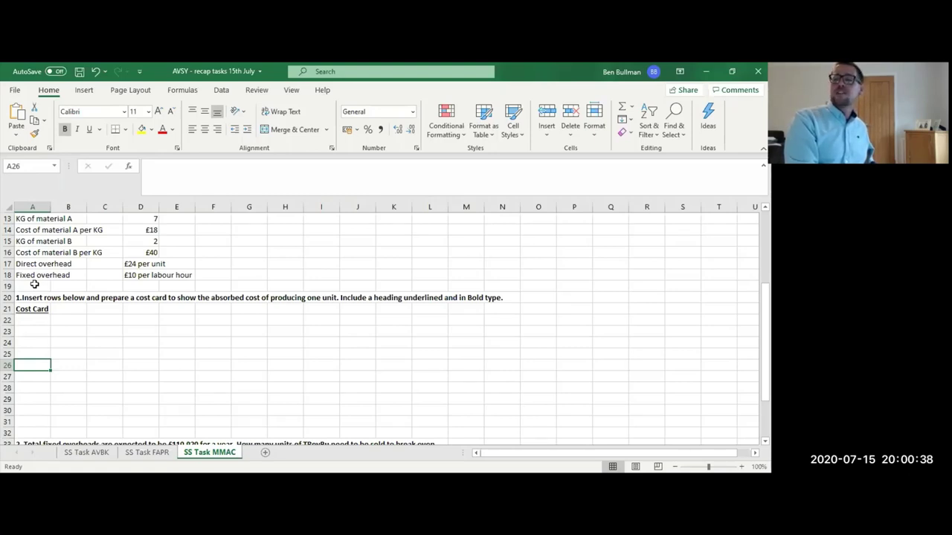
left_click(34, 317)
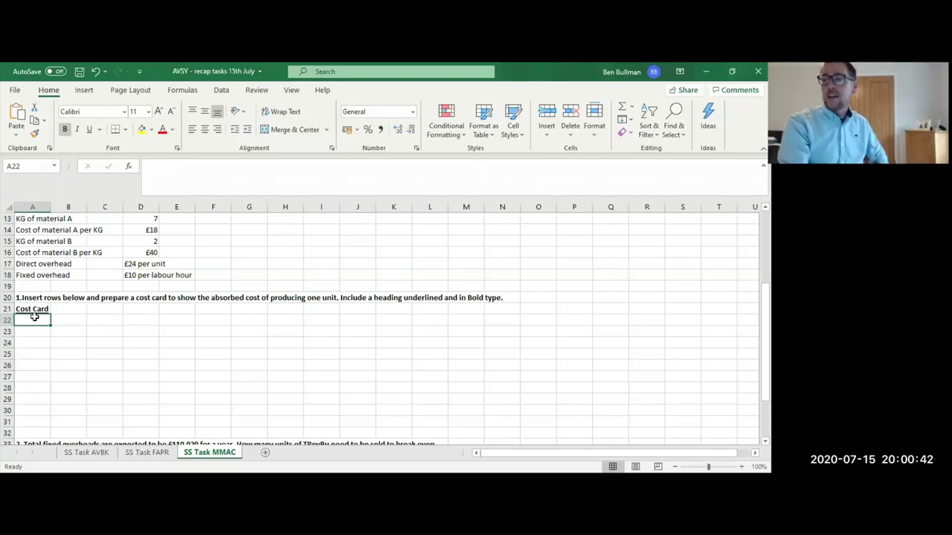
key("Up")
key("ctrl+u")
key("Up")
key("Up")
key("Up")
key("Up")
key("Up")
key("Up")
key("Up")
key("Up")
key("Up")
key("Up")
key("Up")
key("Up")
key("Up")
key("Up")
key("Up")
key("Up")
key("Up")
key("Up")
key("Up")
key("Up")
key("Down")
key("Down")
key("Down")
key("Down")
key("Down")
key("Down")
key("Down")
key("Down")
key("Down")
key("Down")
key("Down")
key("Down")
key("Down")
key("Down")
key("Down")
key("Down")
key("Down")
key("Down")
key("Down")
key("Down")
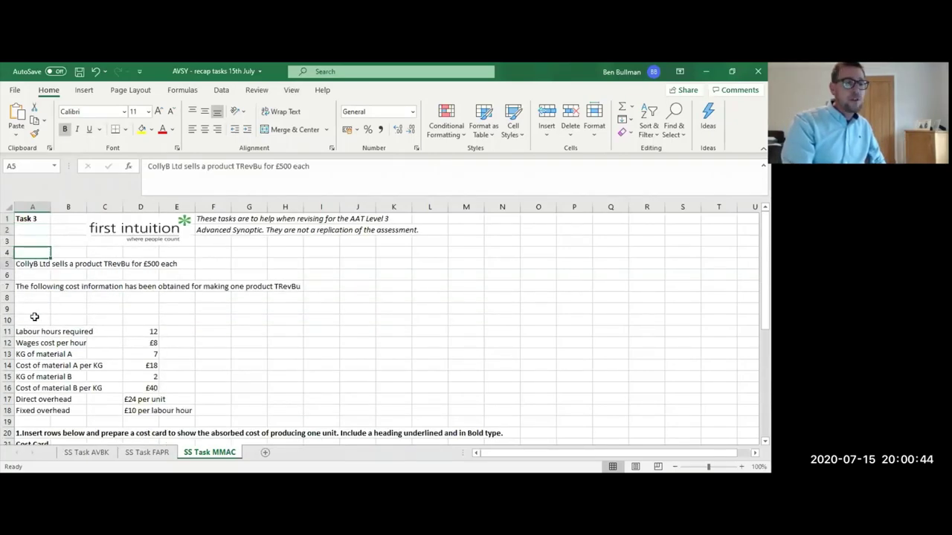
scroll(34, 317, "down", 1)
key("ctrl+b")
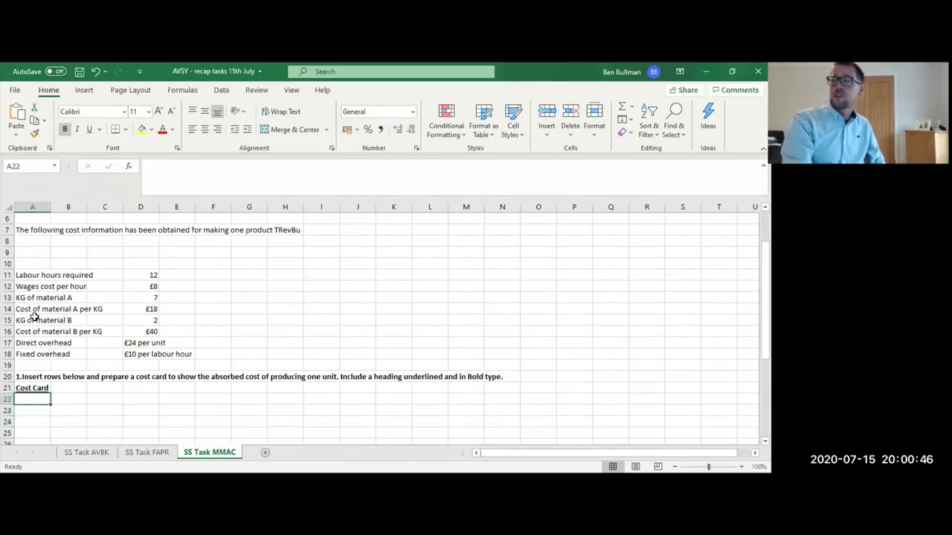
key("Up")
key("Down")
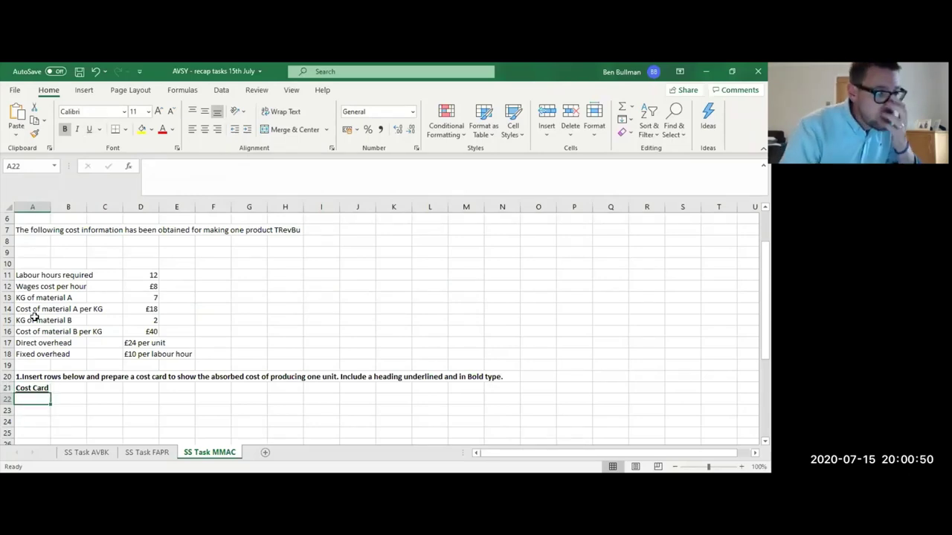
key("Down")
key("Down")
key("Down")
key("Down")
key("Down")
key("Down")
scroll(34, 318, "down", 1)
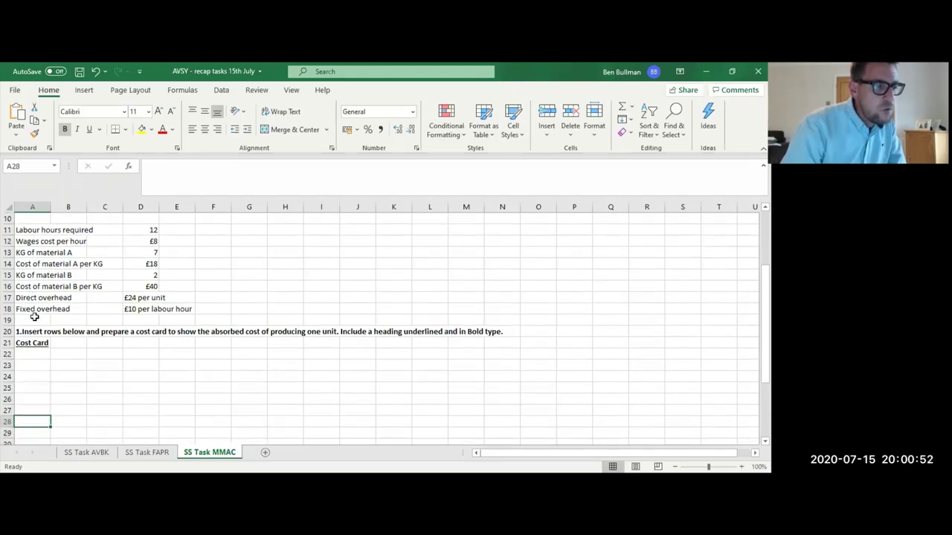
Enter the labels Direct cost, Labour, Materials A and Materials B in A23:A26.
key("Up")
key("Up")
key("Up")
key("Up")
key("Up")
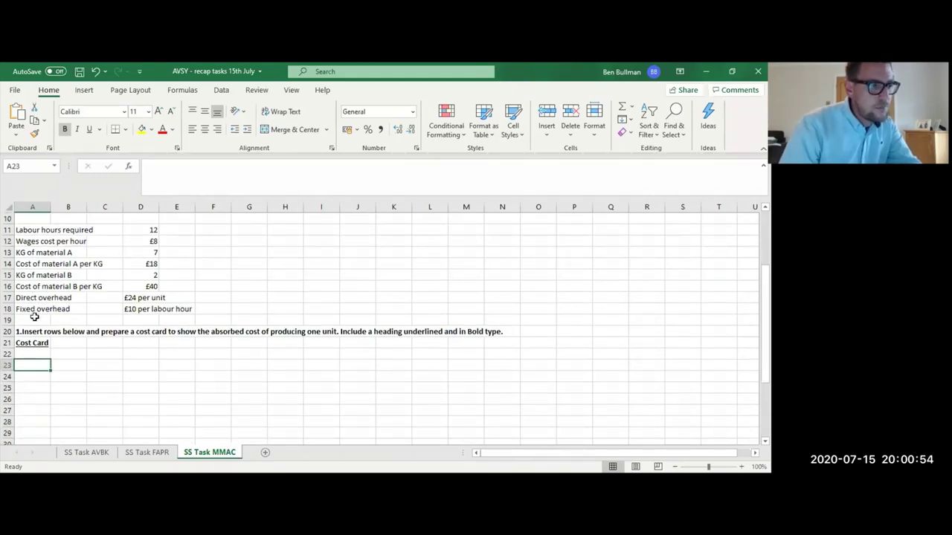
type("D")
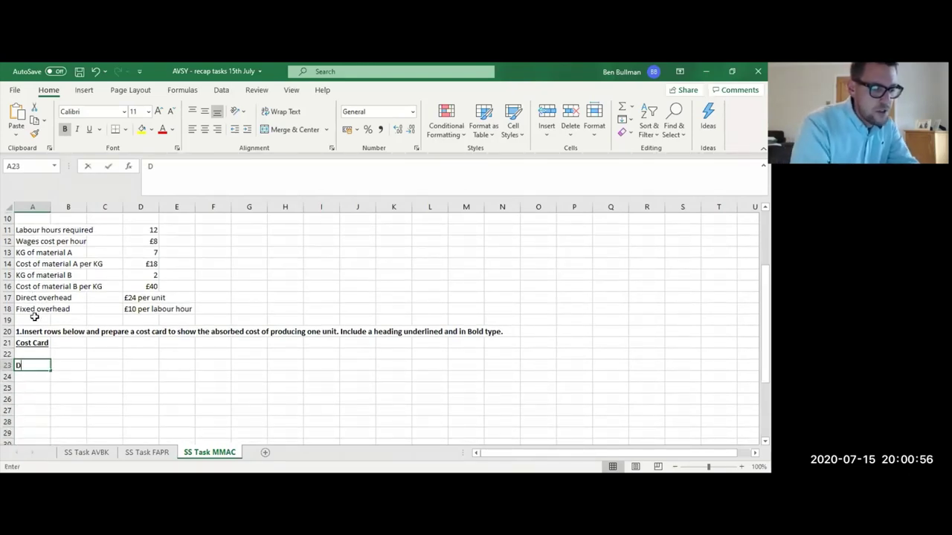
type("irect cost")
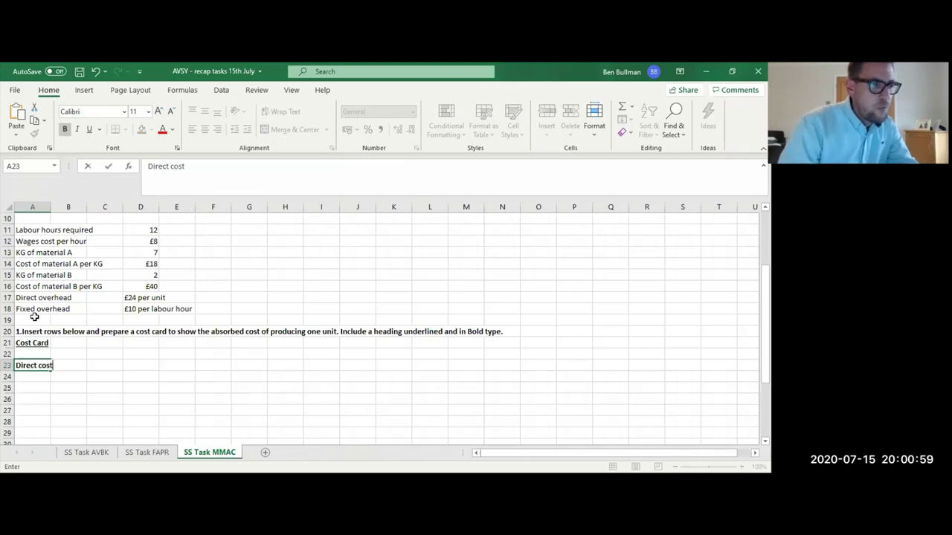
key("Return")
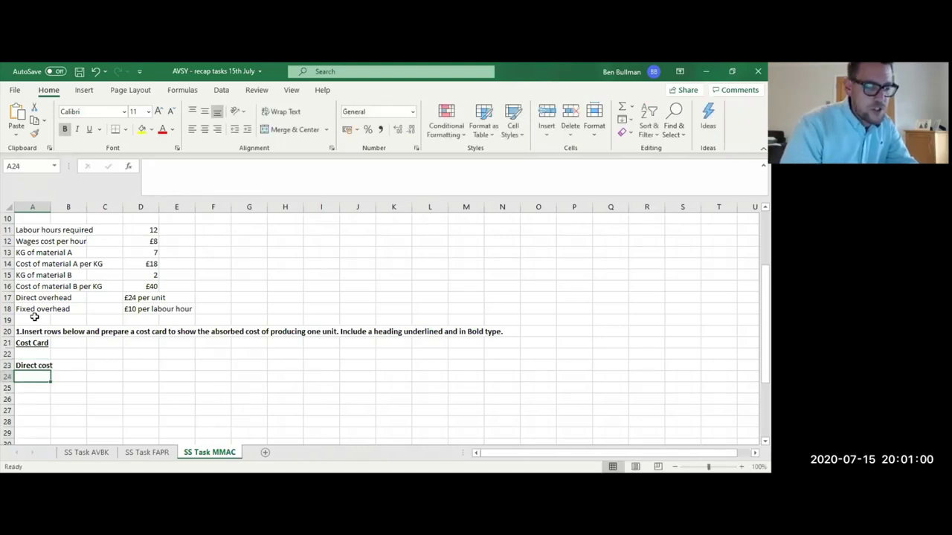
type("Labour")
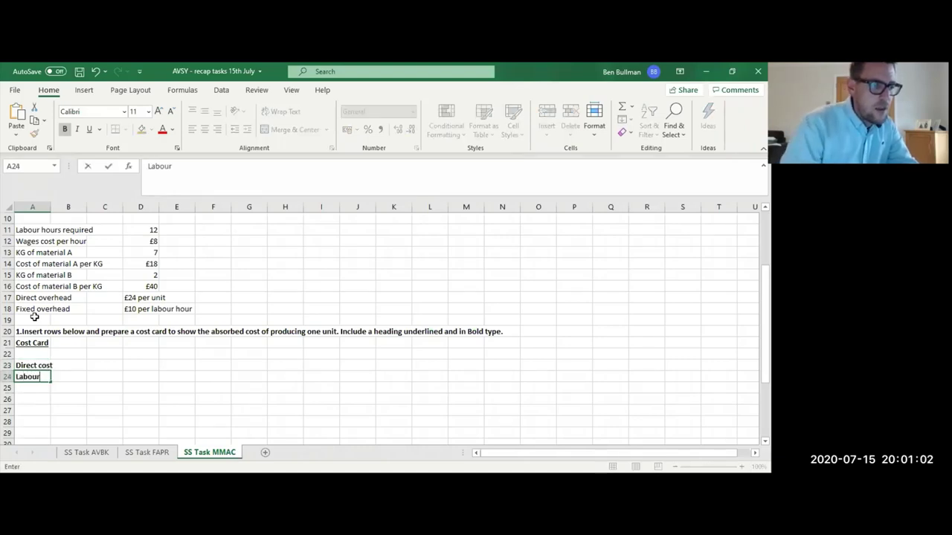
key("Return")
type("Mat")
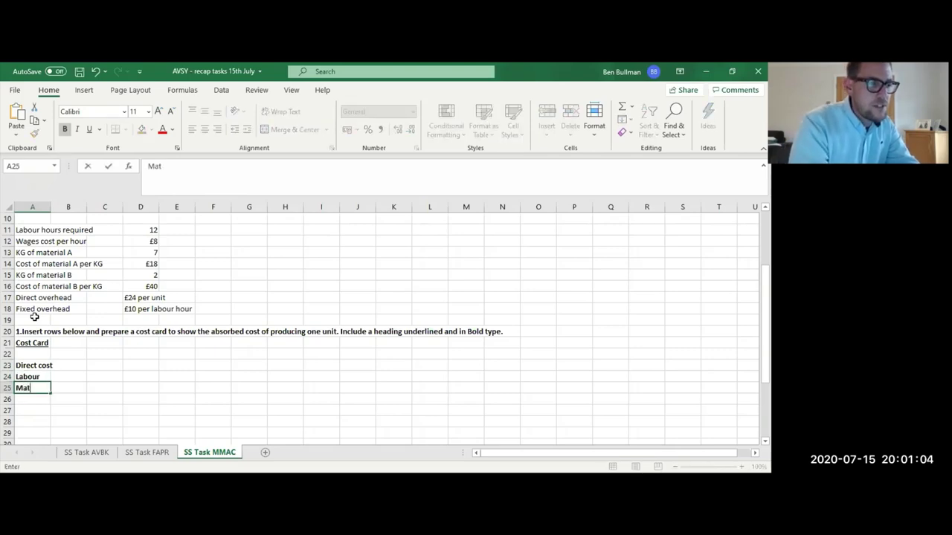
type("erails")
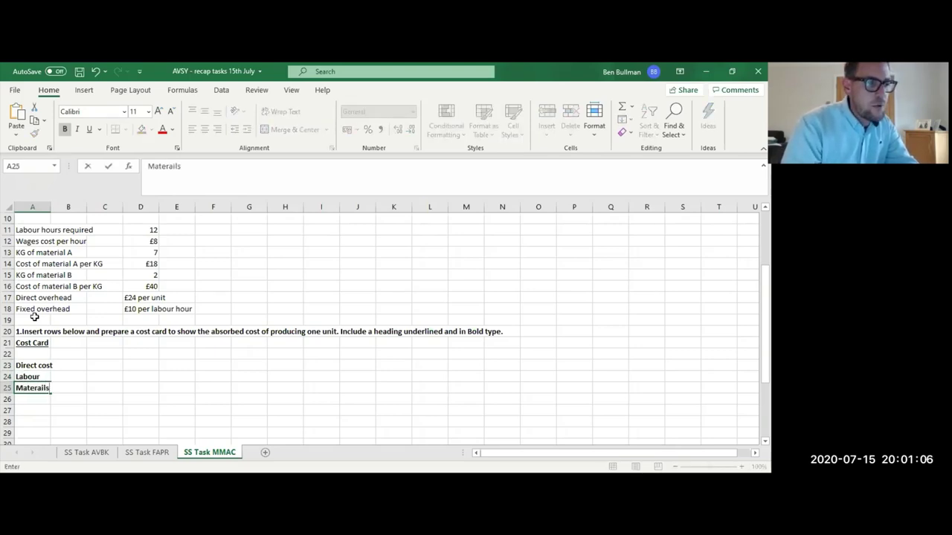
key("BackSpace")
key("BackSpace")
key("BackSpace")
key("BackSpace")
type("ials")
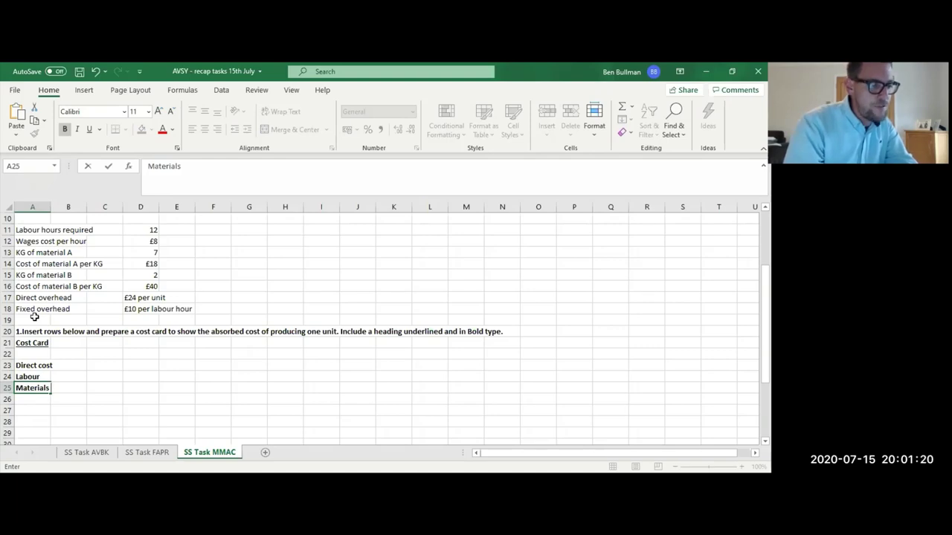
key("Return")
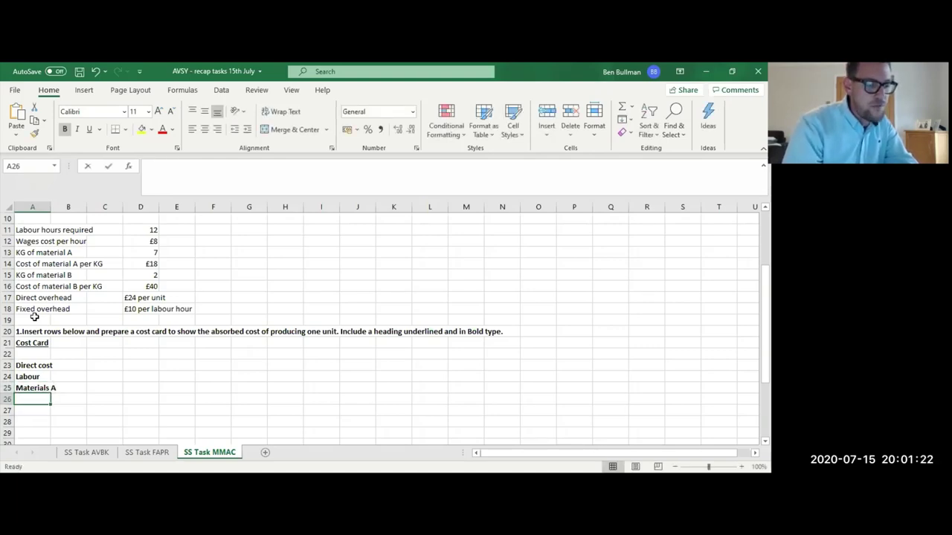
type("mATER")
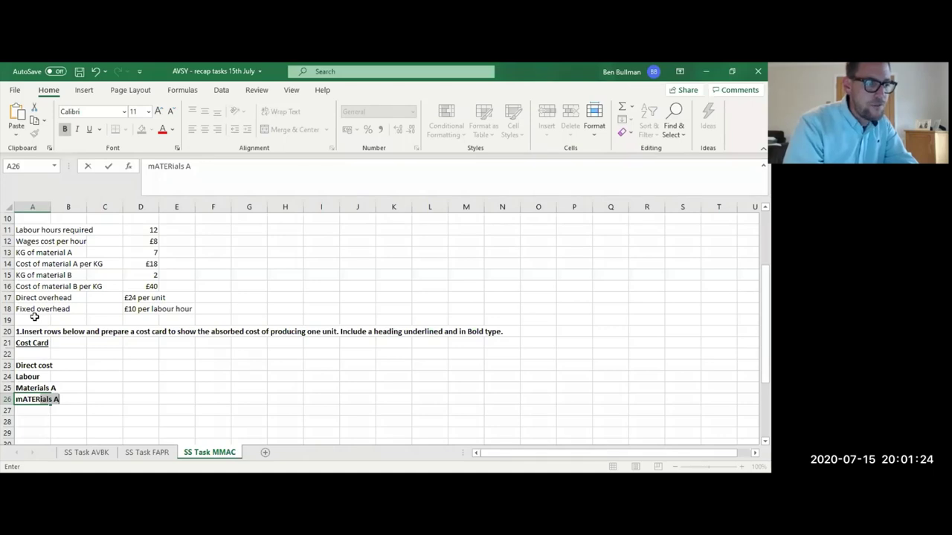
key("BackSpace")
key("BackSpace")
key("BackSpace")
key("BackSpace")
key("BackSpace")
key("BackSpace")
type("Mater")
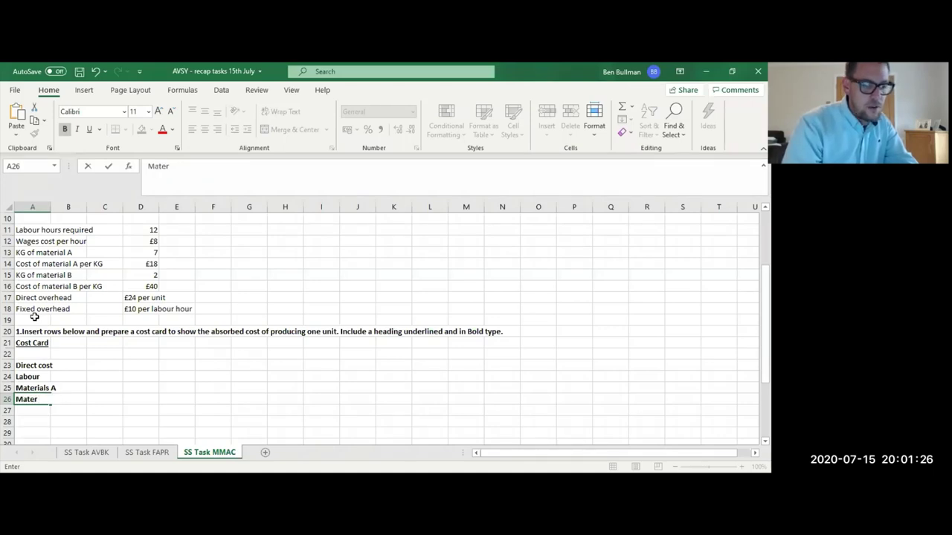
type("ials ")
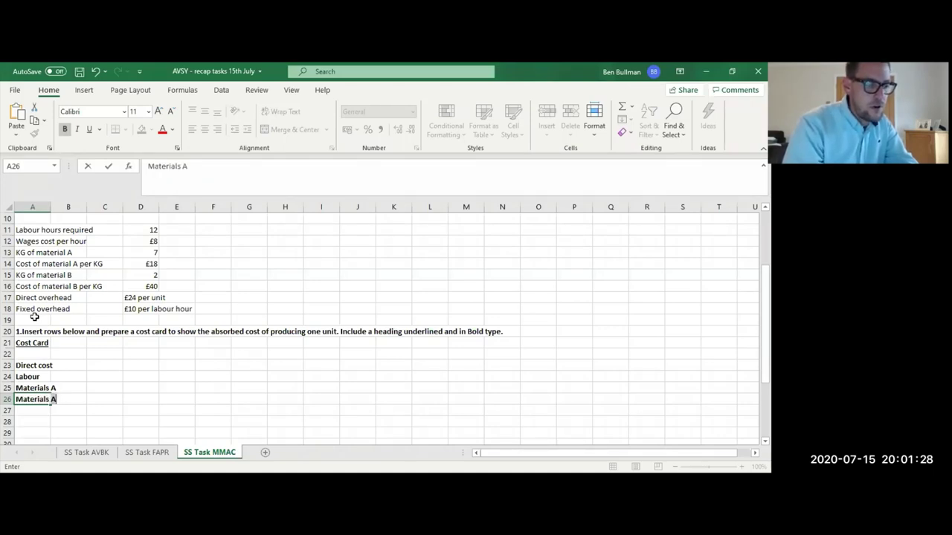
type("B")
key("Return")
Remove bold from the Labour, Materials A and Materials B labels.
key("Up")
key("Up")
key("Up")
key("Up")
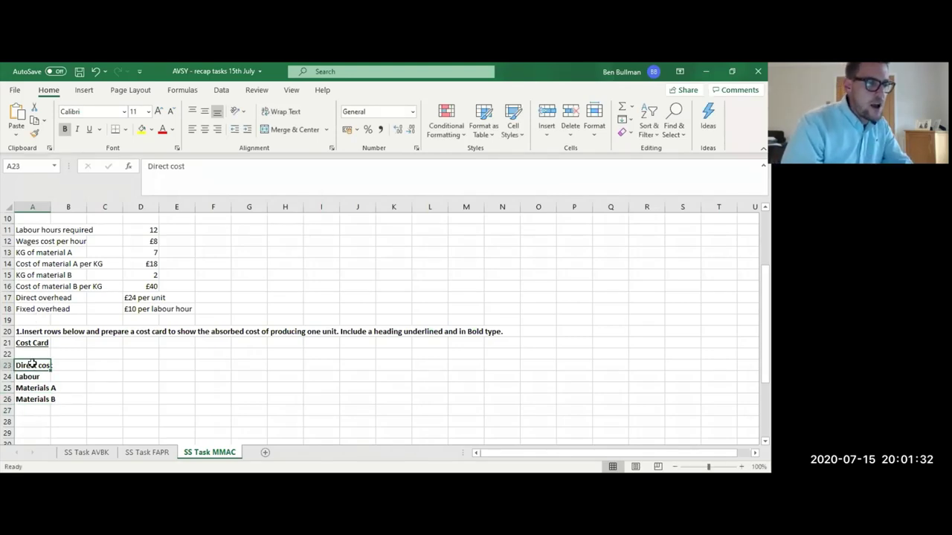
left_click_drag(31, 375, 30, 396)
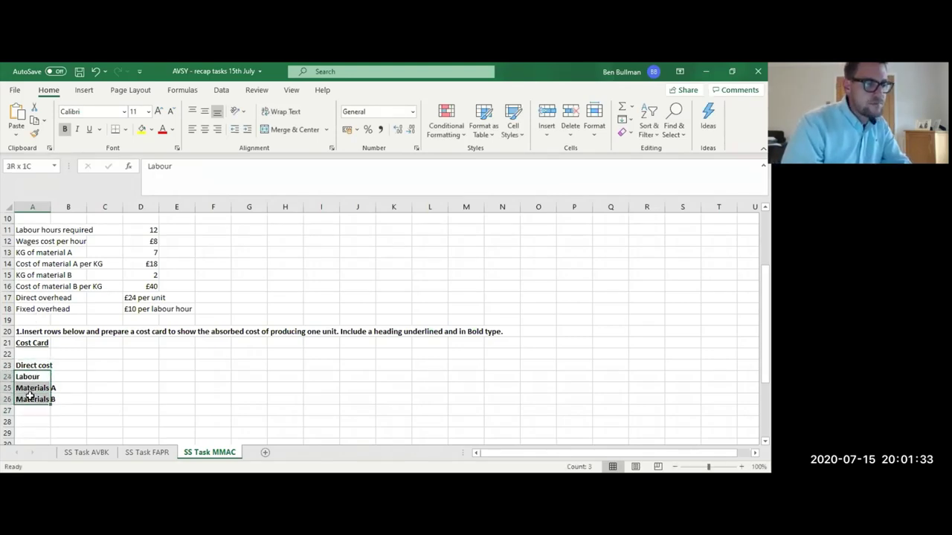
left_click(65, 128)
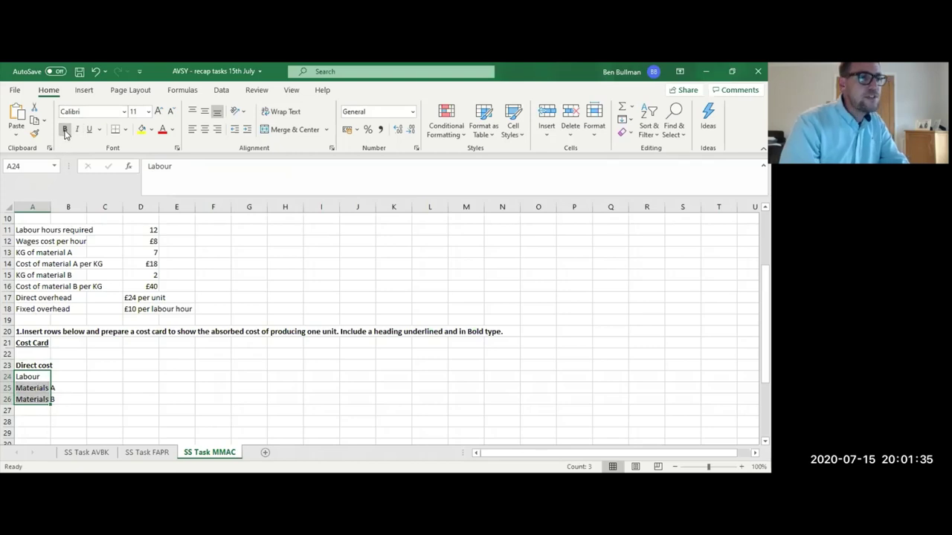
Review the labour hours and wages per hour figures in the cost information.
left_click(100, 365)
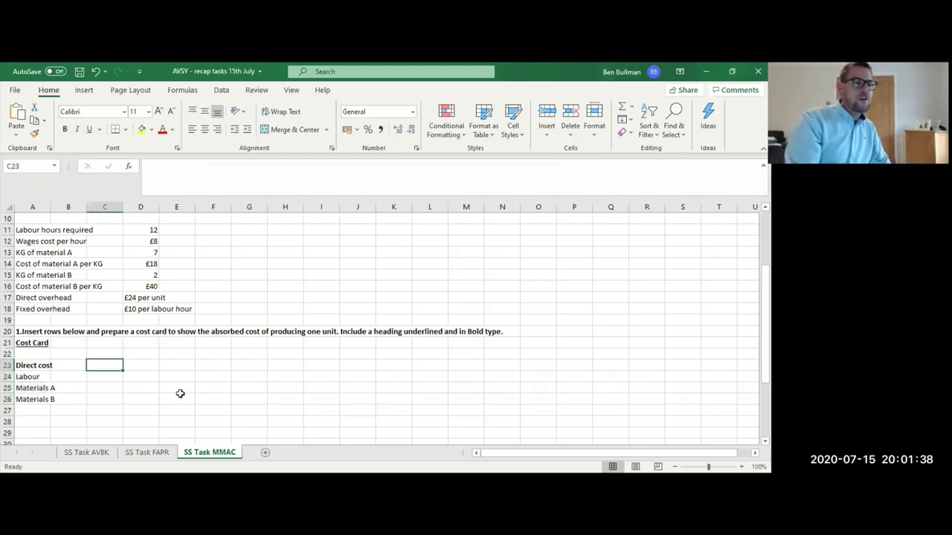
key("Up")
key("Up")
key("Up")
key("Up")
key("Up")
key("Up")
key("Up")
key("Up")
key("Up")
key("Up")
key("Up")
key("Up")
key("Up")
key("Up")
key("Up")
key("Up")
key("Down")
key("Down")
key("Down")
key("Down")
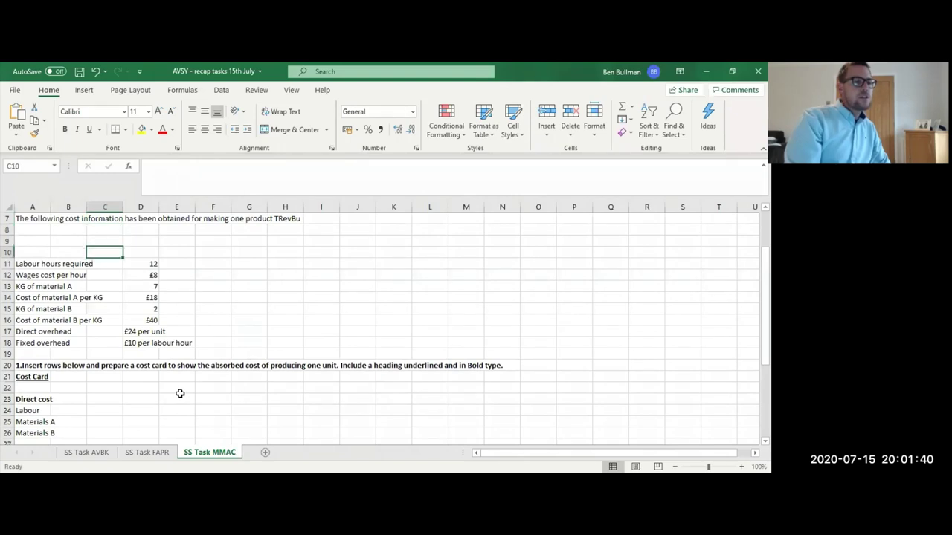
key("Left")
key("Left")
key("Right")
key("Right")
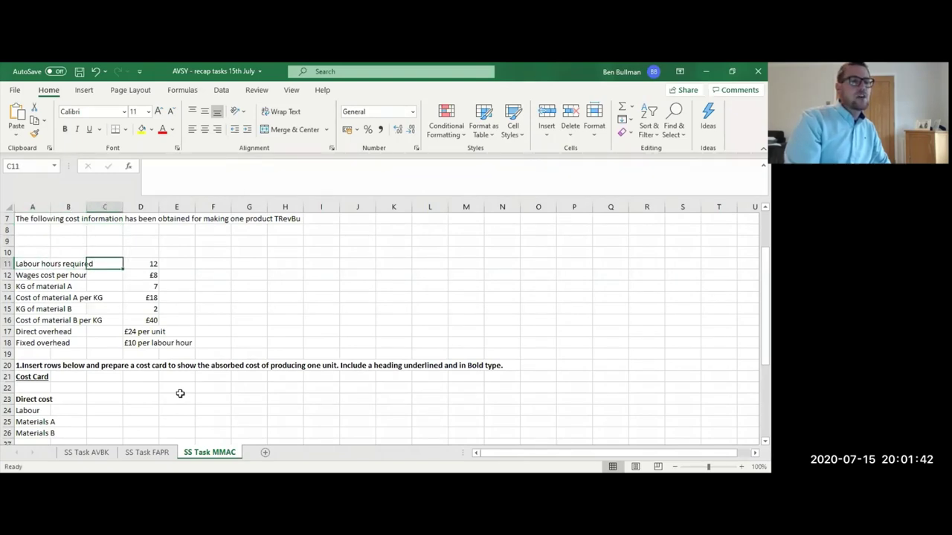
key("Right")
key("Right")
key("Left")
key("Left")
key("Down")
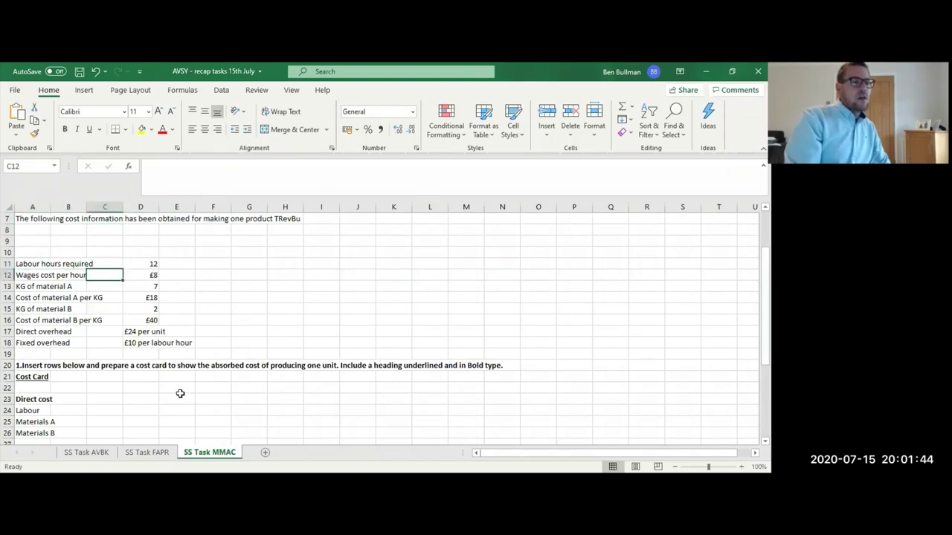
key("Right")
key("Down")
key("Down")
key("Down")
key("Down")
key("Down")
key("Down")
key("Down")
key("Down")
key("Down")
key("Down")
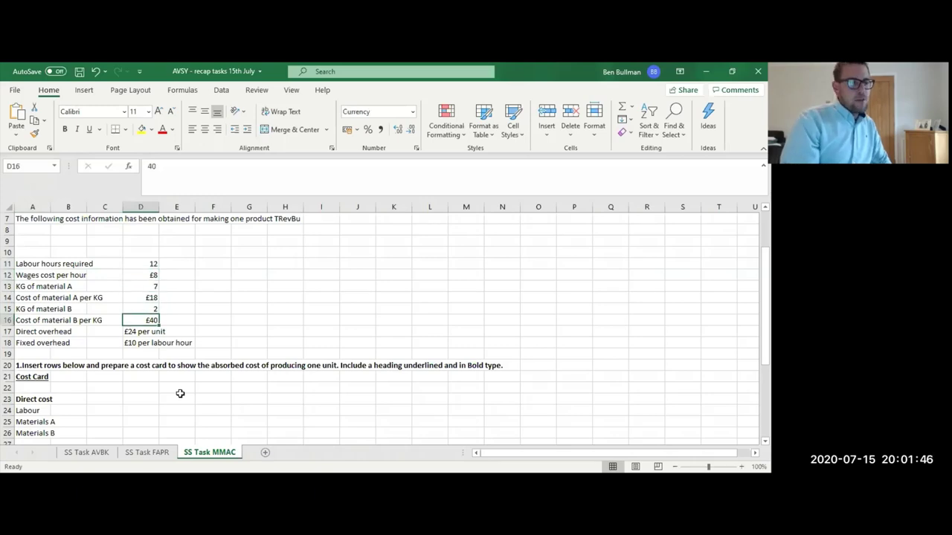
Enter the Labour cost formula =D11*D12 in D24, giving £96.
key("Down")
key("Down")
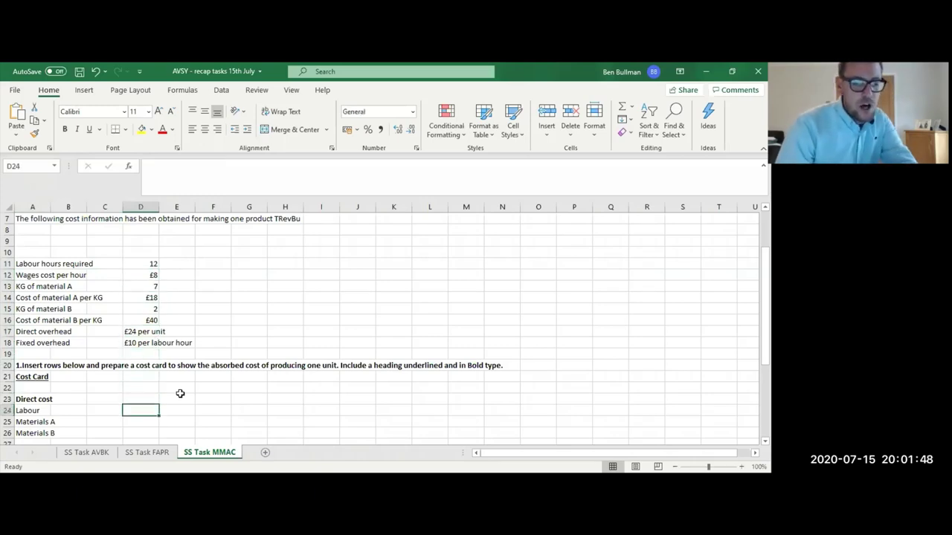
type("=")
key("Up")
key("Up")
key("Up")
key("Up")
key("Up")
key("Up")
key("Up")
key("Up")
key("Up")
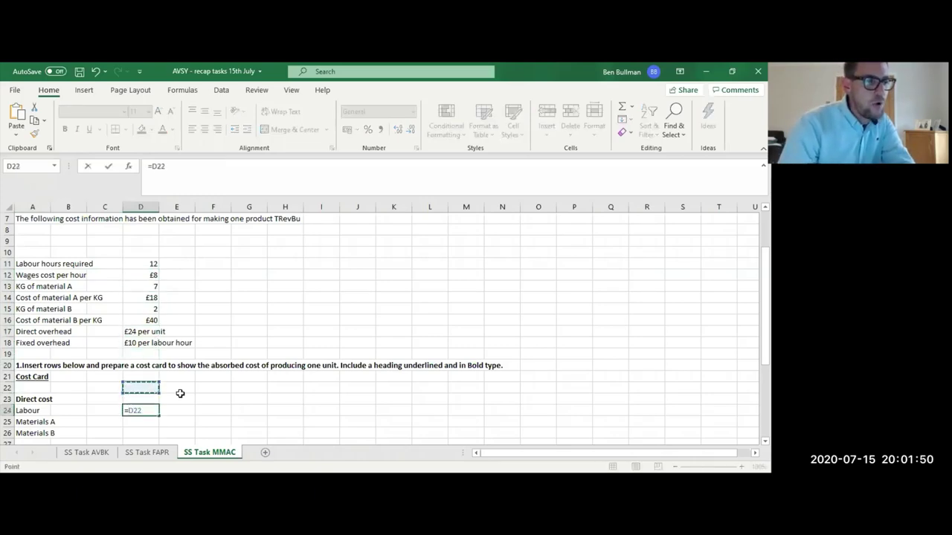
key("Up")
key("Up")
key("Up")
key("Up")
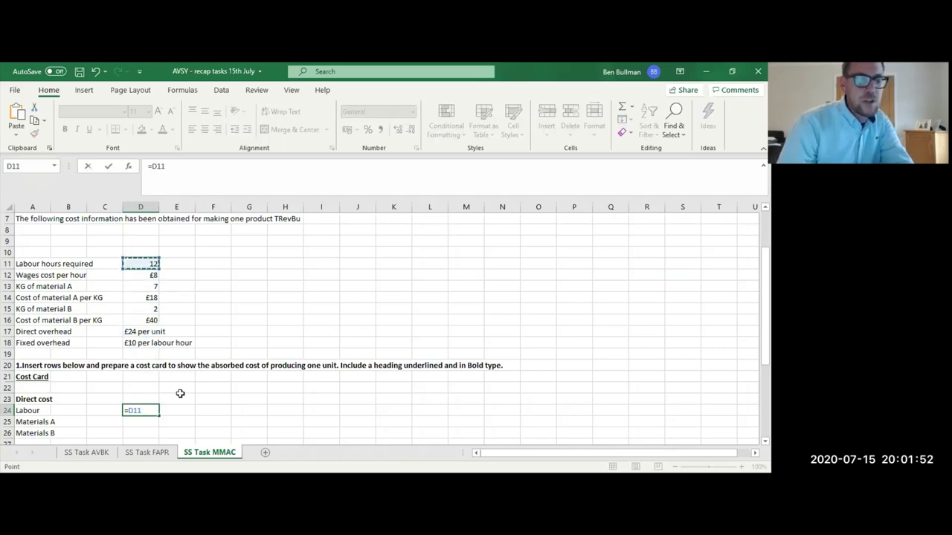
type("*")
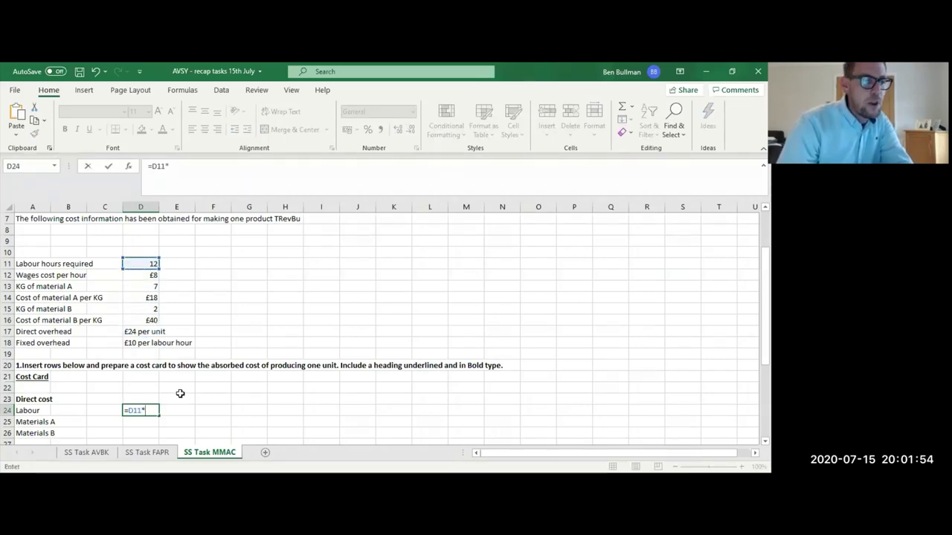
key("Up")
key("Up")
key("Up")
key("Up")
key("Up")
key("Up")
key("Up")
key("Up")
key("Up")
key("Up")
key("Up")
key("Up")
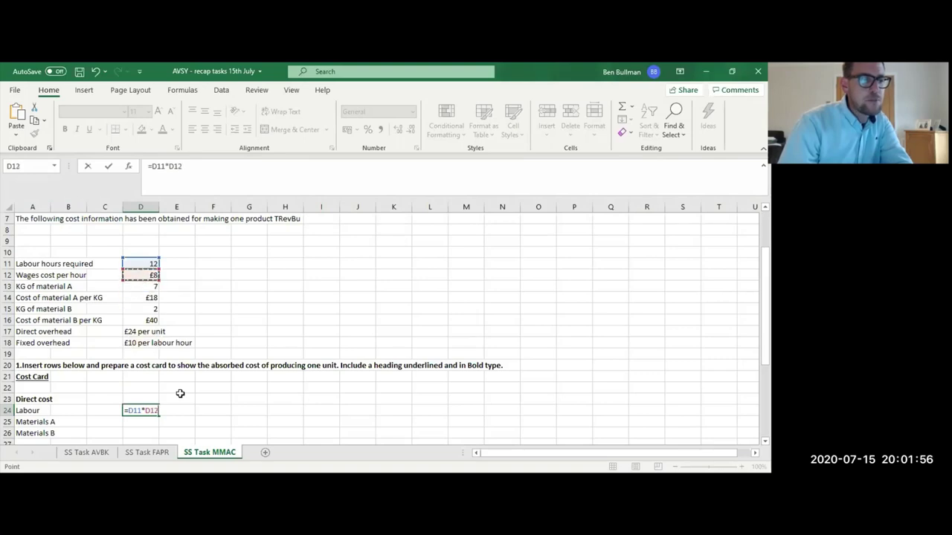
key("Return")
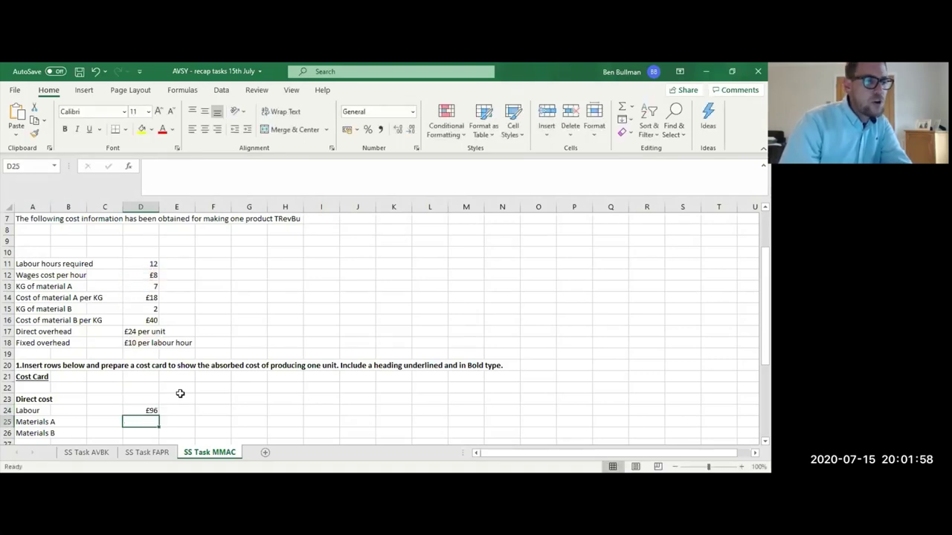
key("Up")
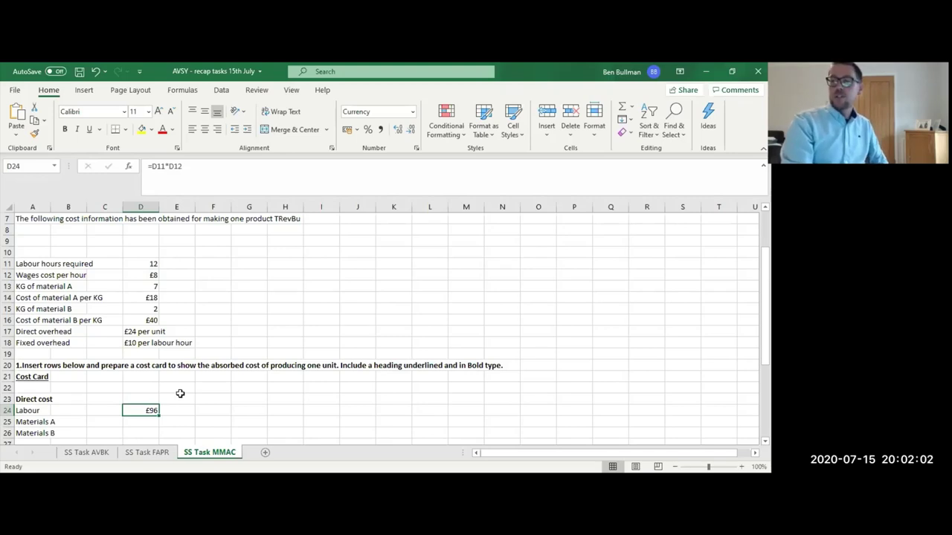
Enter the Materials A cost formula =D13*D14 in D25, giving £126.
key("Down")
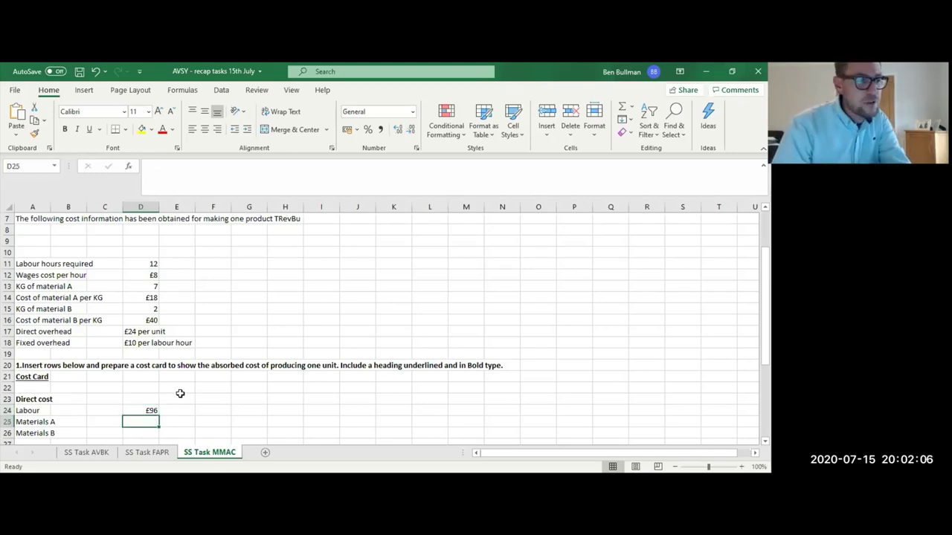
type("=")
key("Up")
key("Up")
key("Up")
key("Up")
key("Up")
key("Up")
key("Up")
key("Up")
key("Up")
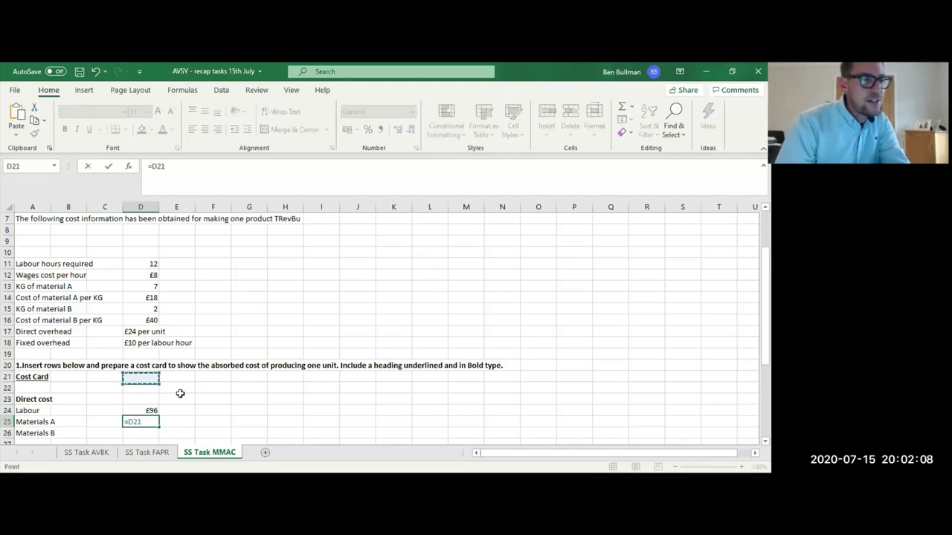
key("Up")
key("Up")
key("Up")
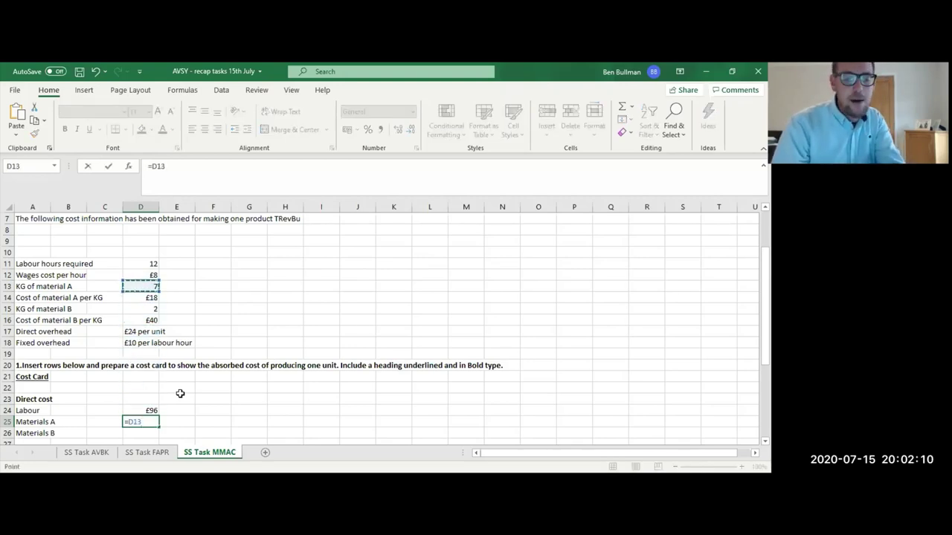
type("*")
key("Up")
key("Up")
key("Up")
key("Up")
key("Up")
key("Up")
key("Up")
key("Up")
key("Up")
key("Up")
key("Up")
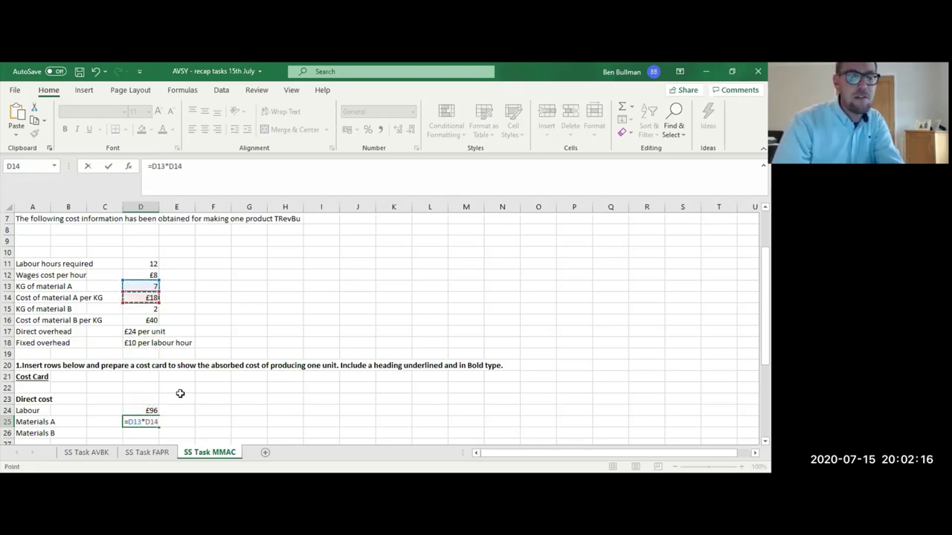
key("Return")
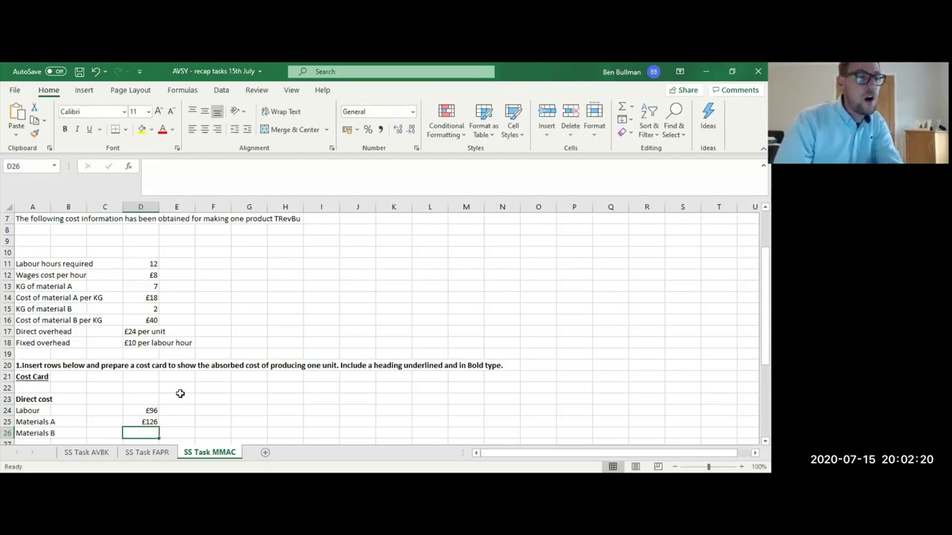
Enter the Materials B cost formula =D15*D16 in D26, giving £80.
scroll(180, 393, "down", 1)
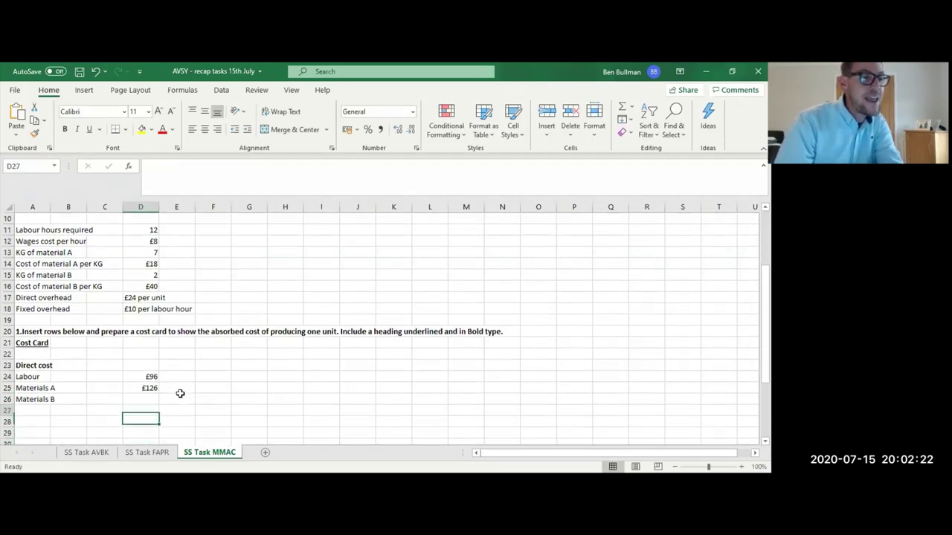
type("=")
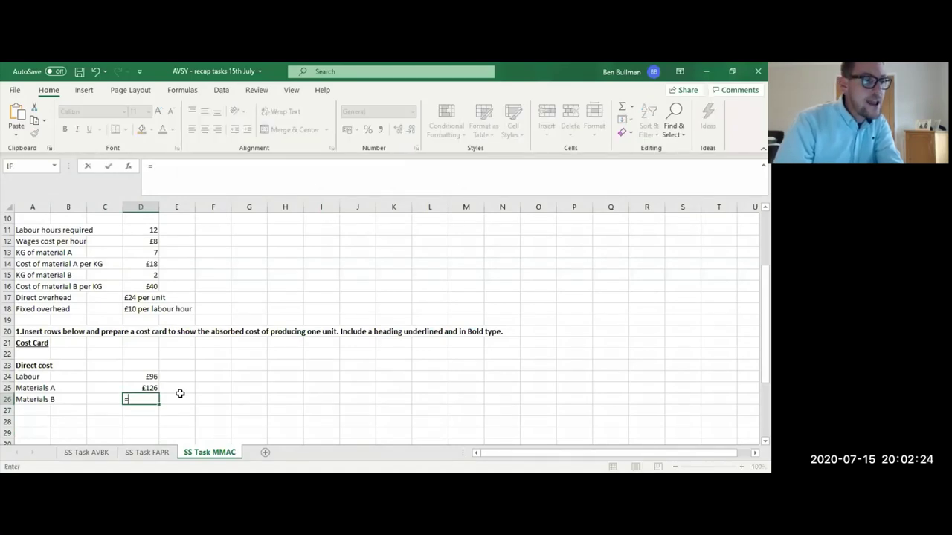
key("Up")
key("Up")
key("Up")
key("Up")
key("Up")
key("Up")
key("Up")
key("Up")
key("Up")
key("Up")
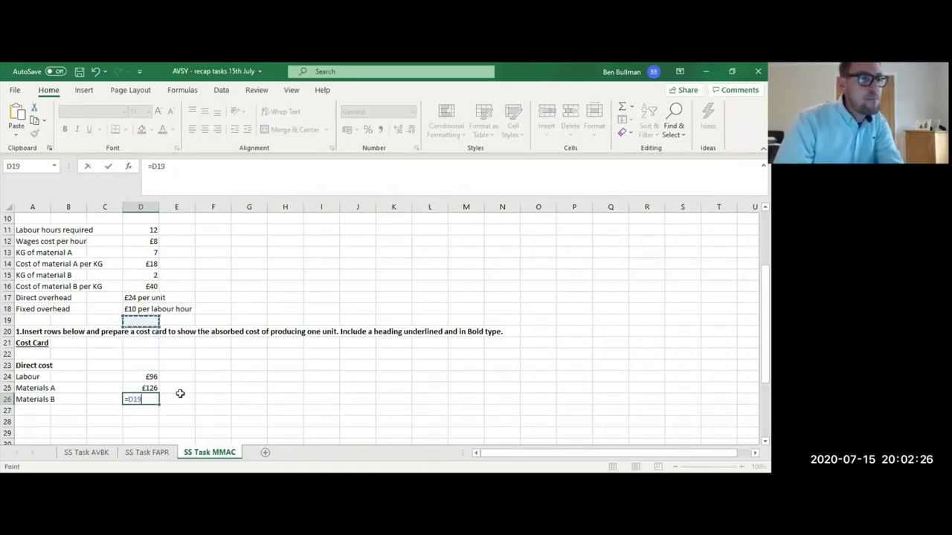
key("Up")
key("Up")
key("Up")
key("Down")
key("Down")
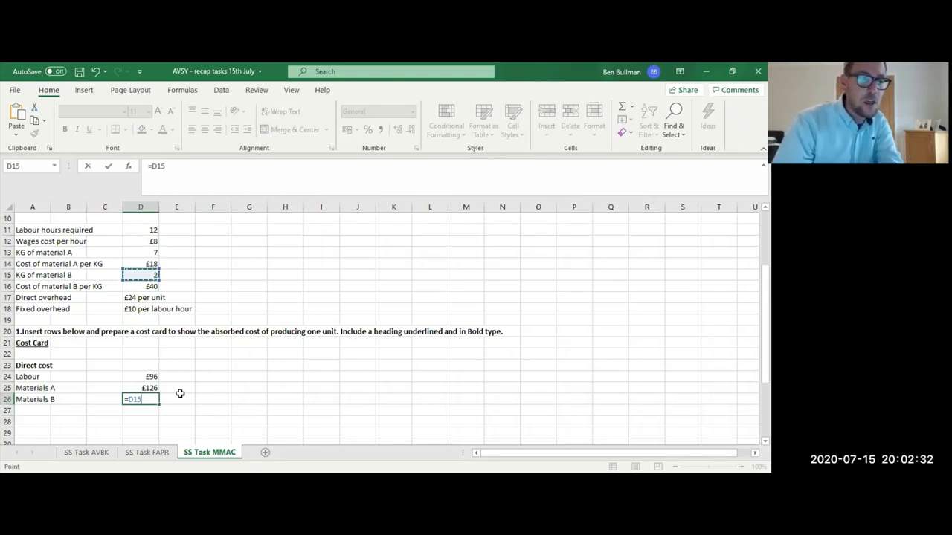
type("*")
key("Up")
key("Up")
key("Up")
key("Up")
key("Up")
key("Up")
key("Up")
key("Up")
key("Up")
key("Up")
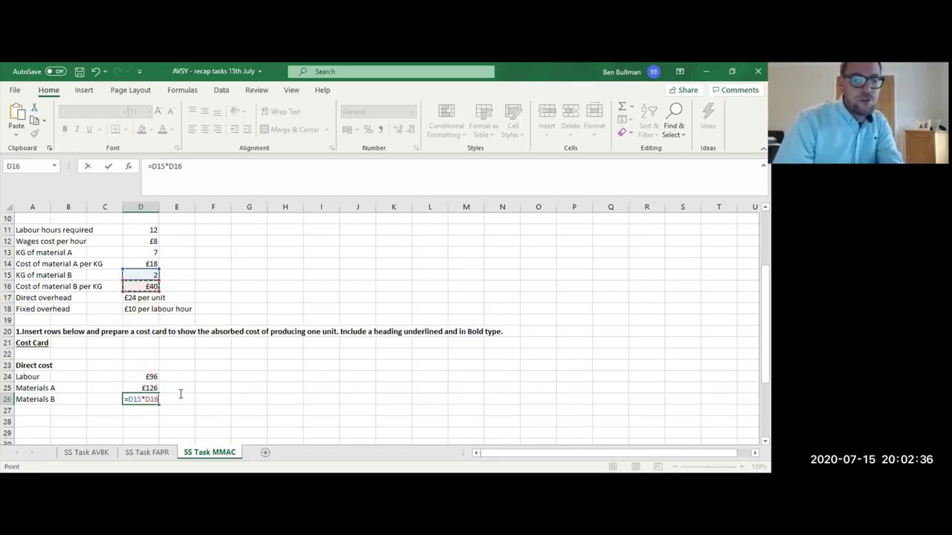
key("Return")
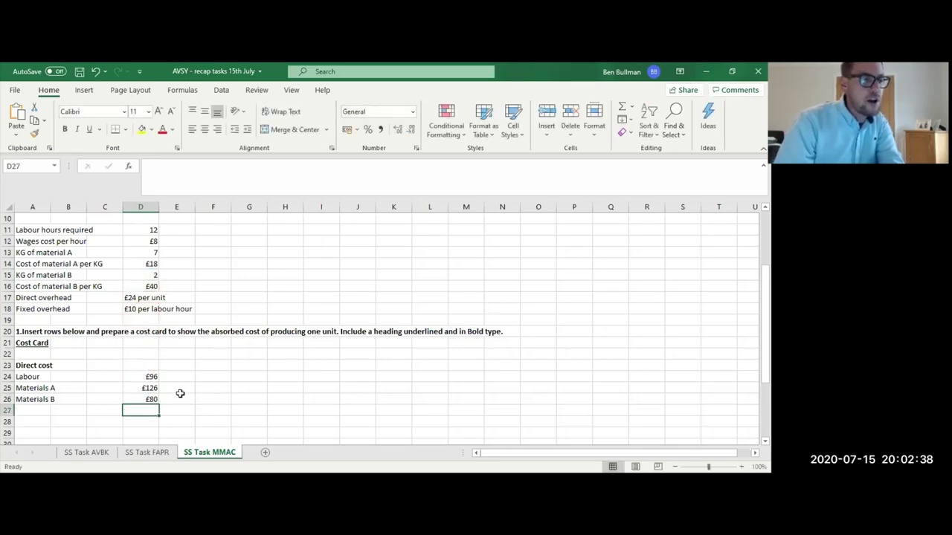
key("Up")
key("Left")
key("Left")
key("Left")
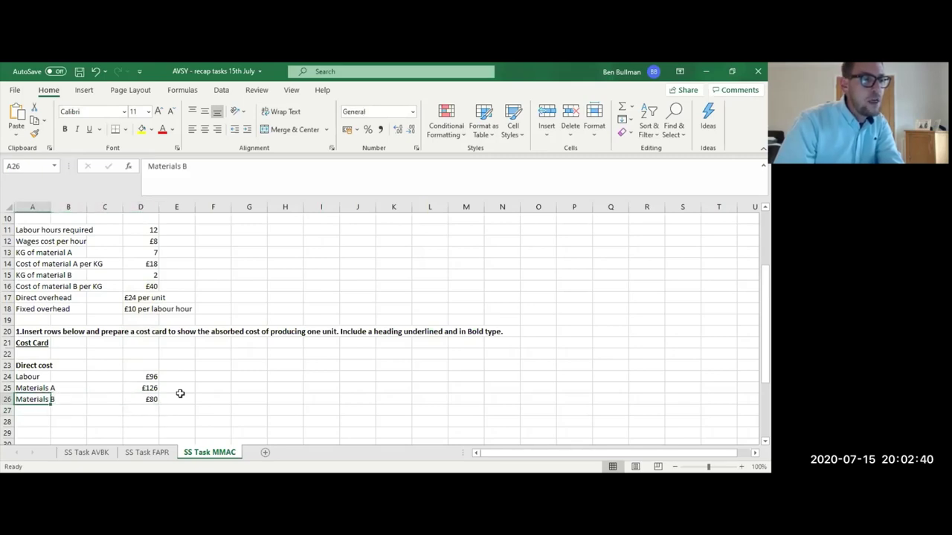
key("Down")
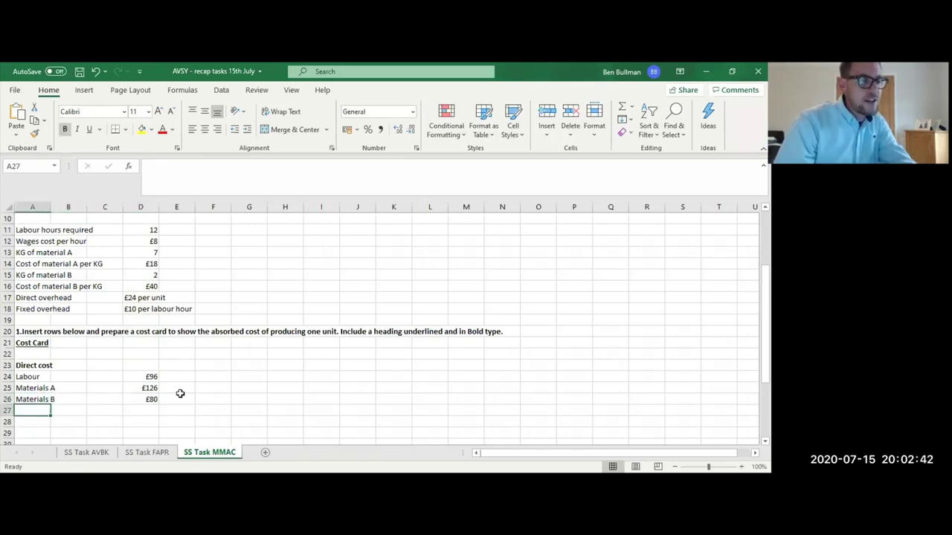
Enter an Overhead label in A27 and a cost of 24 in D27.
type("Over")
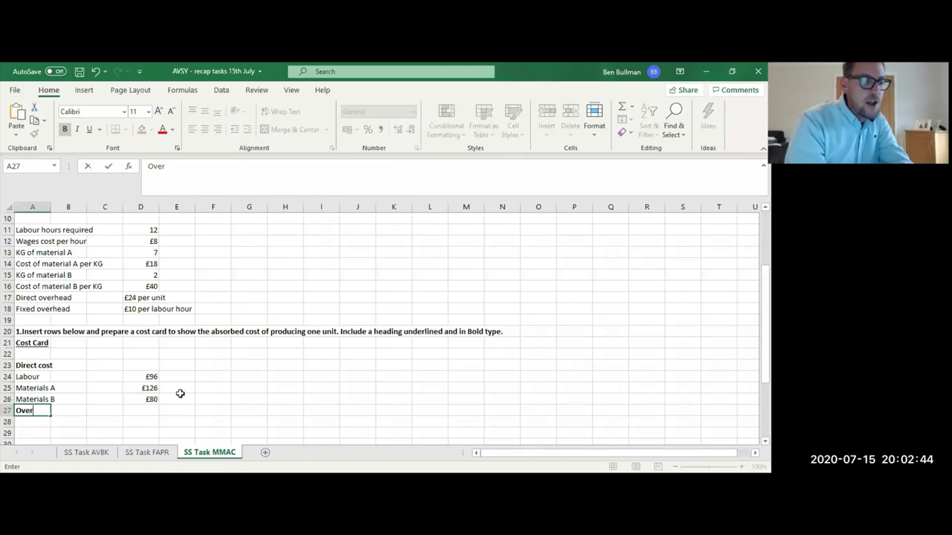
type("head")
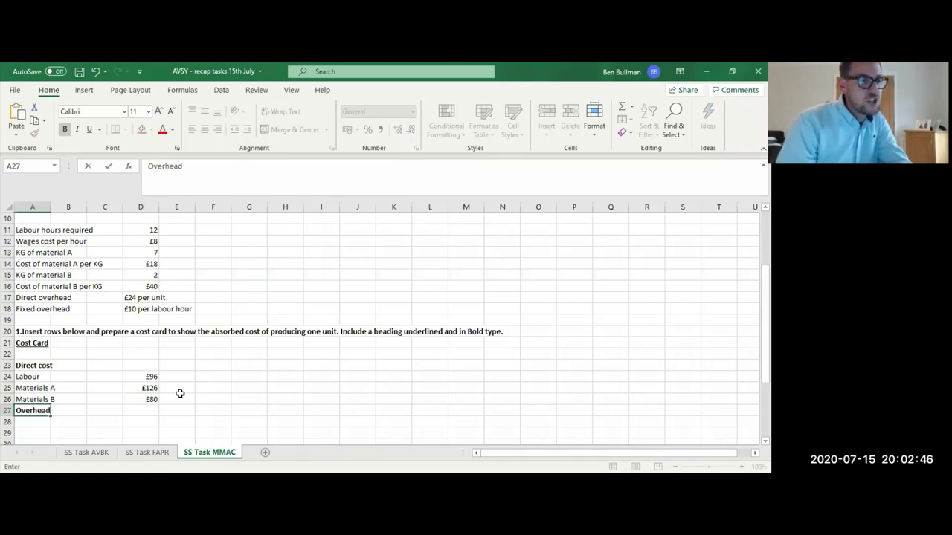
key("Return")
key("Up")
key("Right")
key("Right")
key("Right")
key("Right")
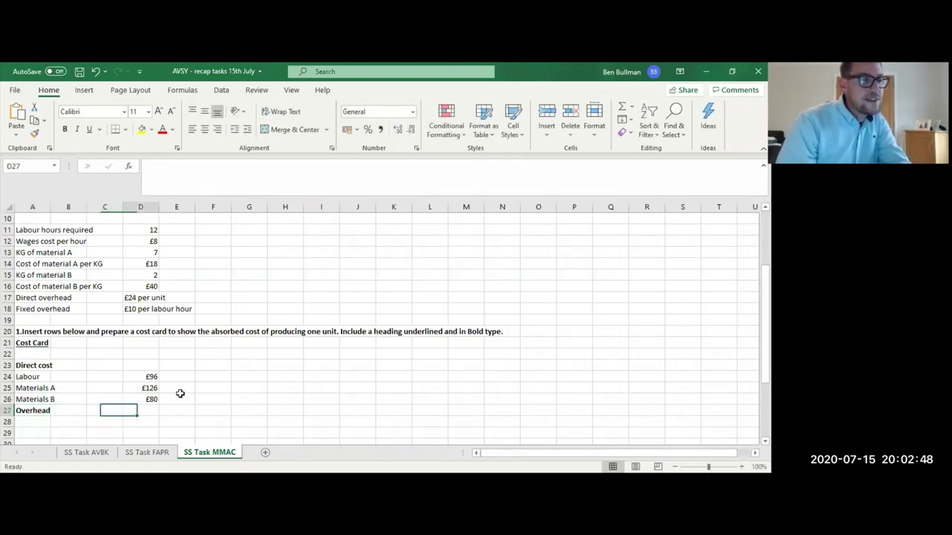
key("Left")
type("24")
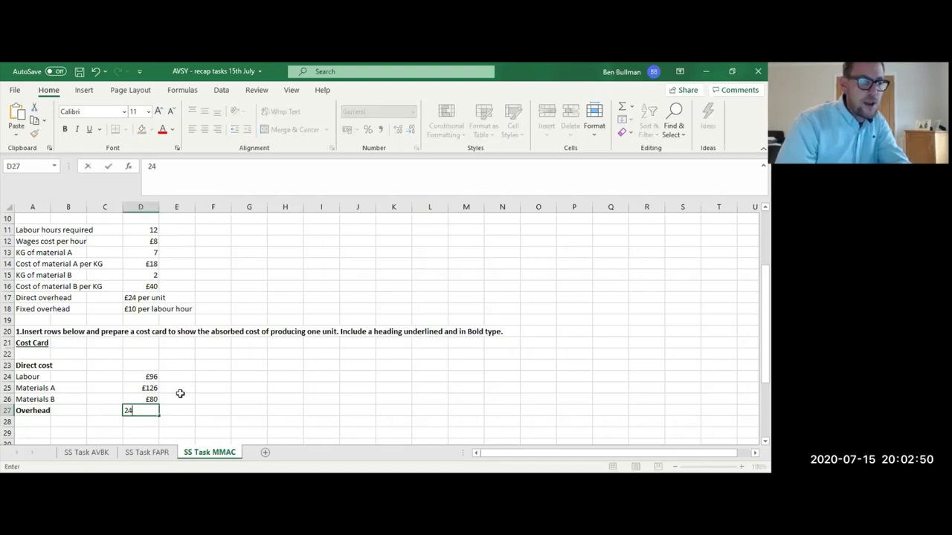
key("Return")
Change the overhead cost in D27 to read £24.
key("Up")
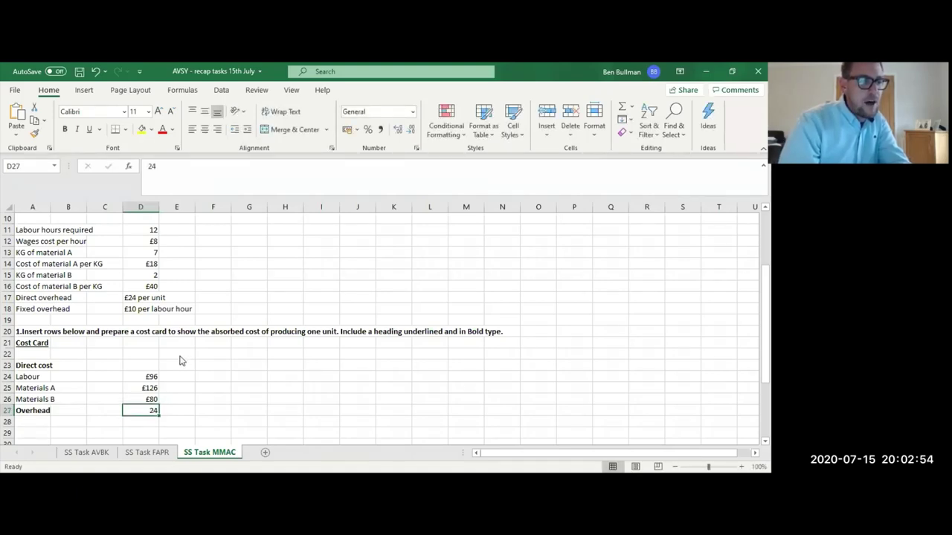
right_click(153, 410)
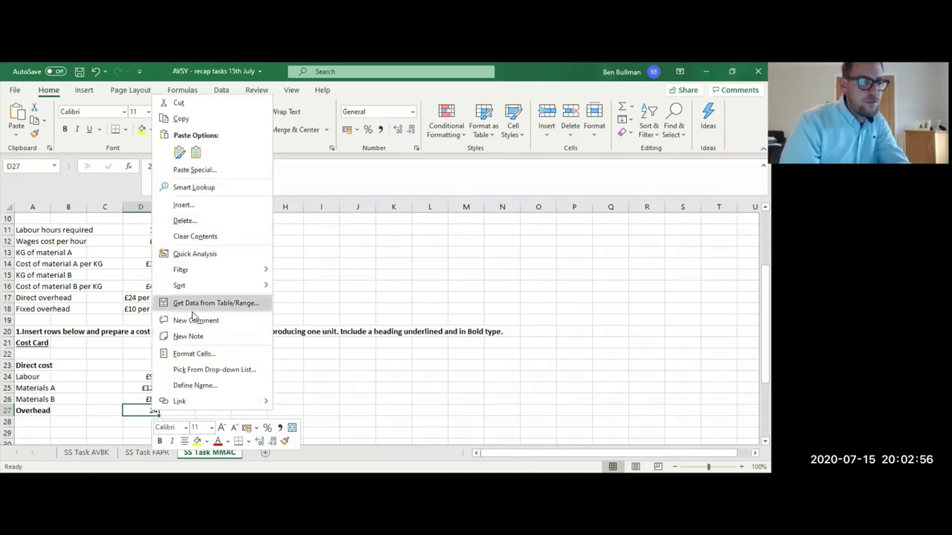
left_click(148, 411)
left_click(151, 180)
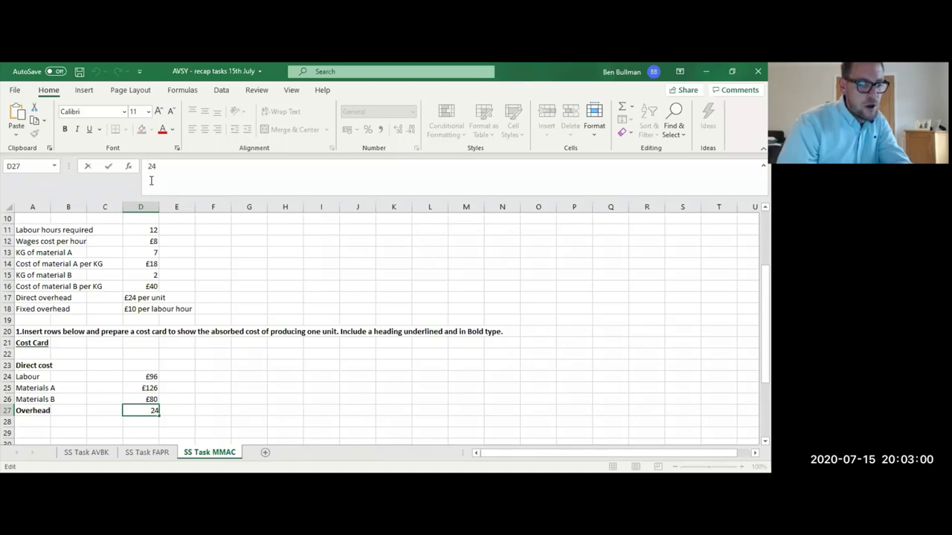
type("£")
key("Return")
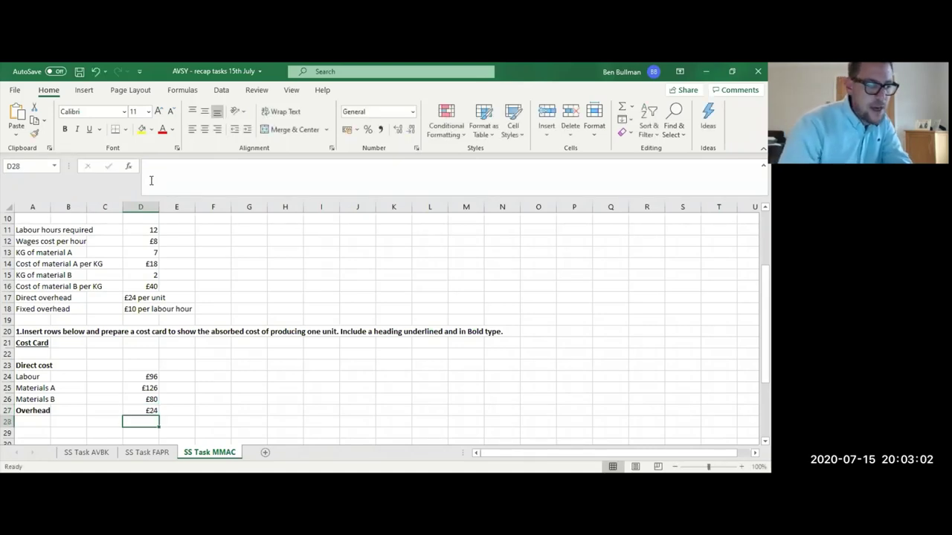
key("Up")
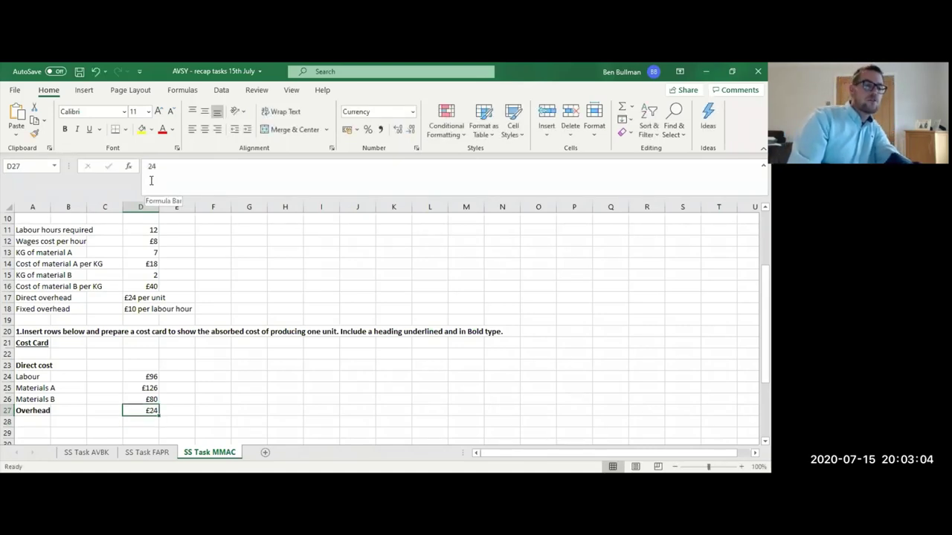
Remove bold from the Overhead label and rename it Overhead Direct.
key("Left")
key("Left")
key("Left")
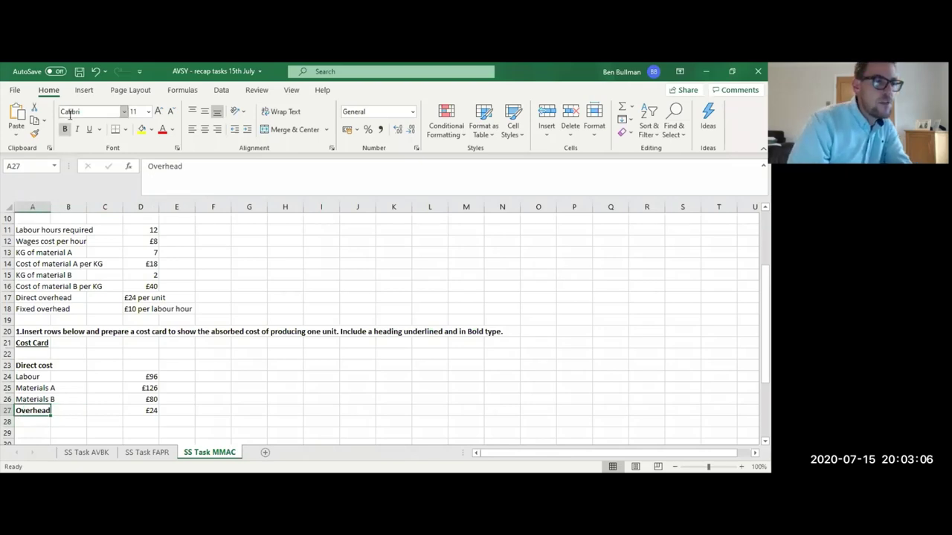
left_click(65, 129)
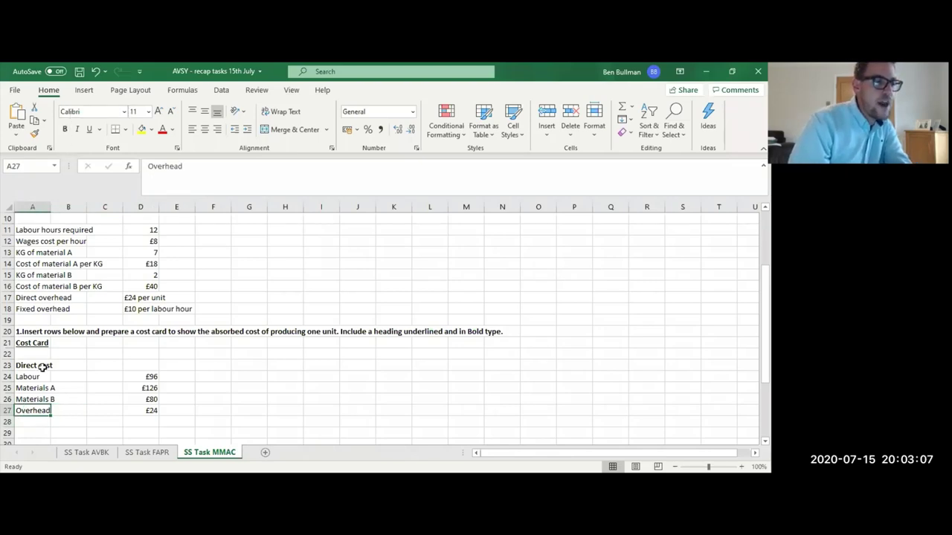
left_click(203, 163)
type("Direct")
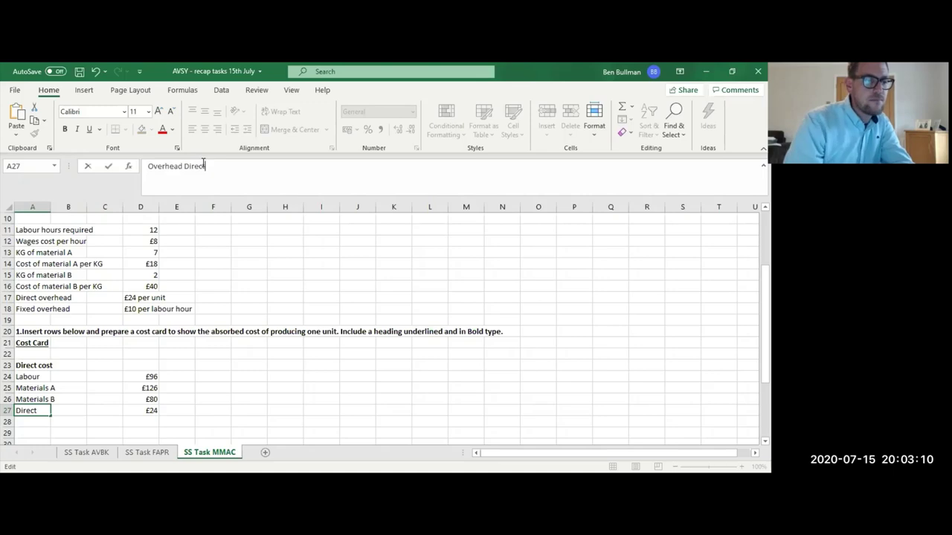
key("Return")
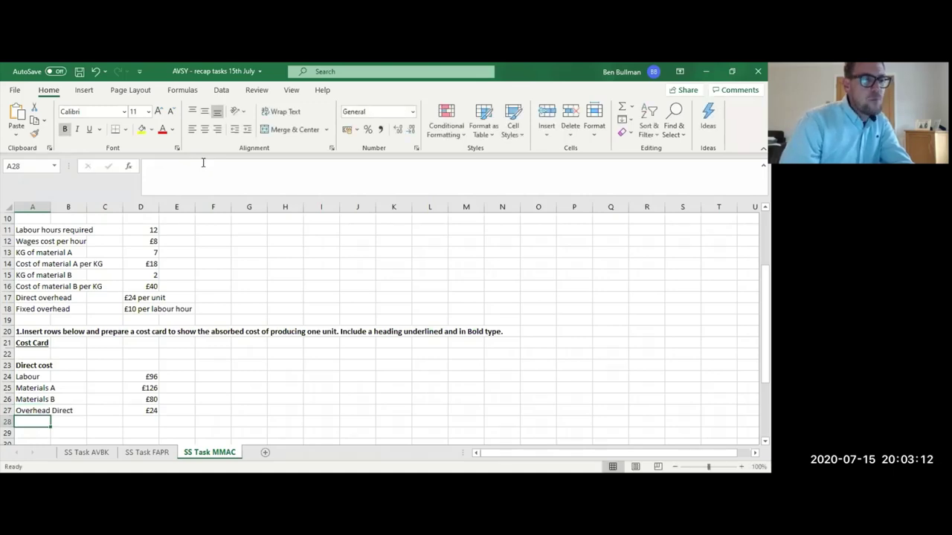
key("Up")
key("Up")
key("Up")
key("Up")
key("Up")
key("Up")
key("Up")
key("Down")
key("Down")
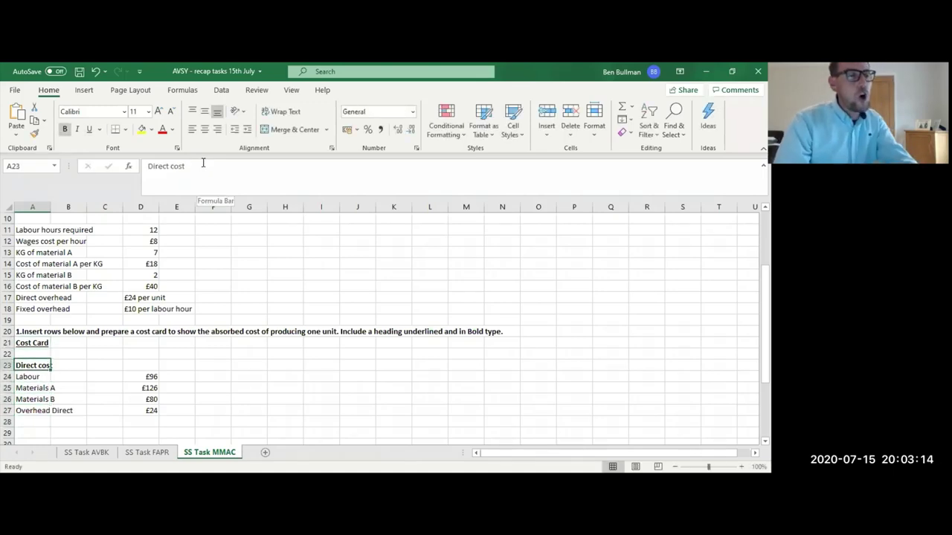
key("Down")
key("Down")
key("Down")
key("Down")
key("Down")
key("Down")
key("Down")
key("Down")
key("Up")
key("Up")
key("Up")
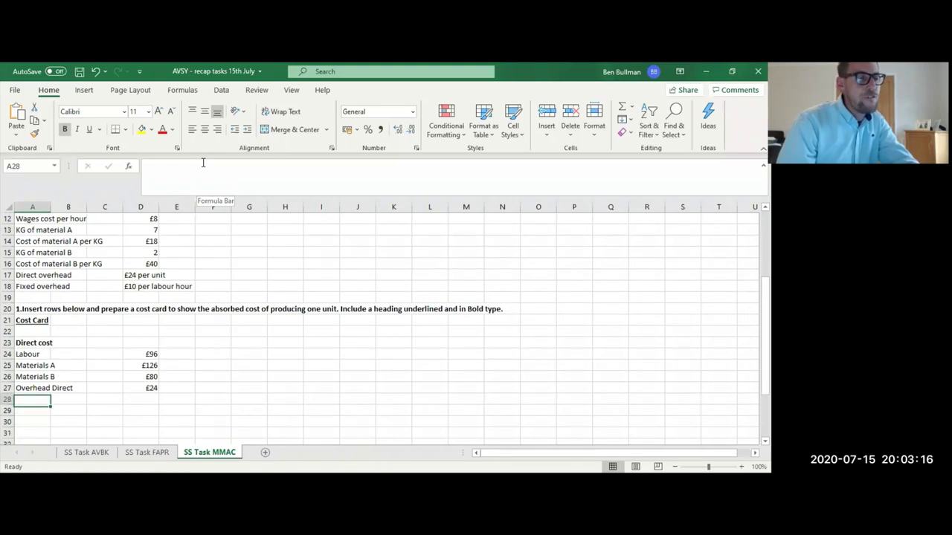
key("Down")
Add a non-bold Fixed label in A29 and check the fixed overhead rate in D18.
type("Fi")
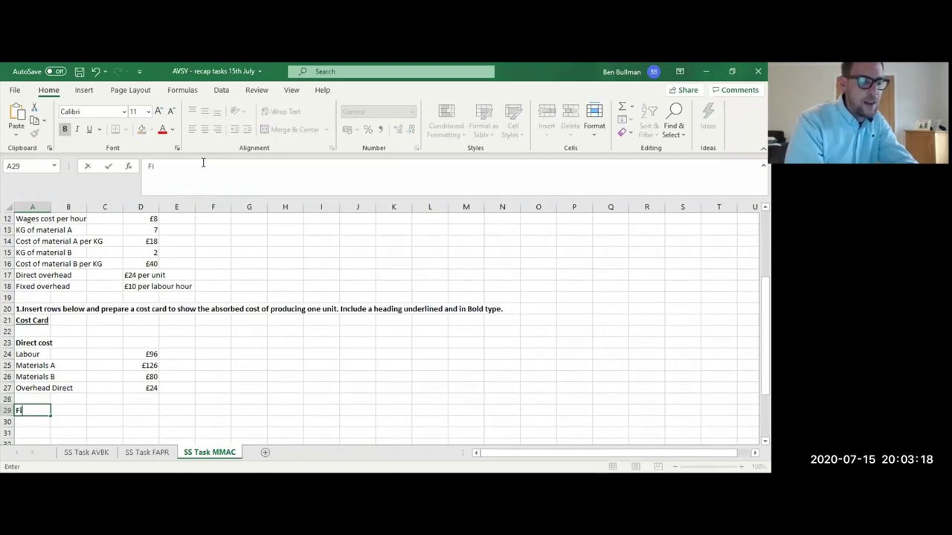
type("xed")
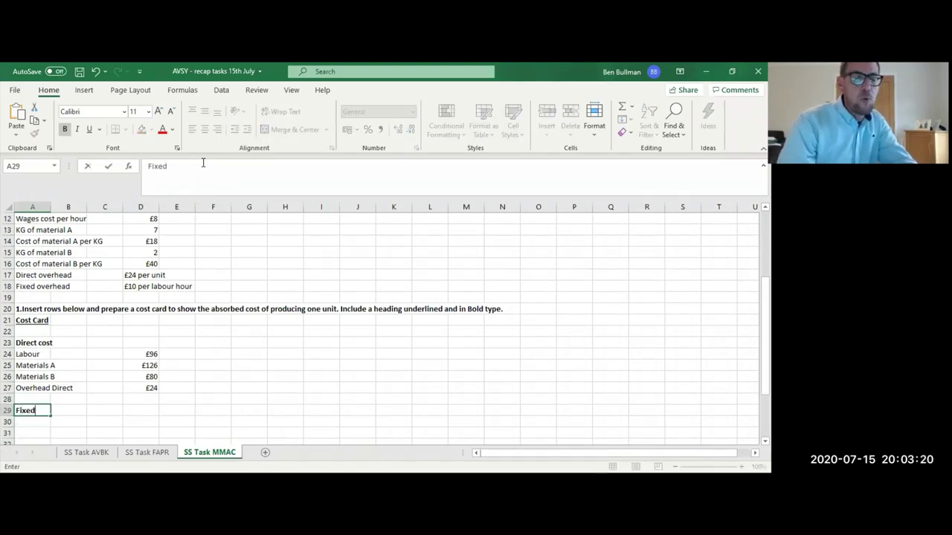
key("Return")
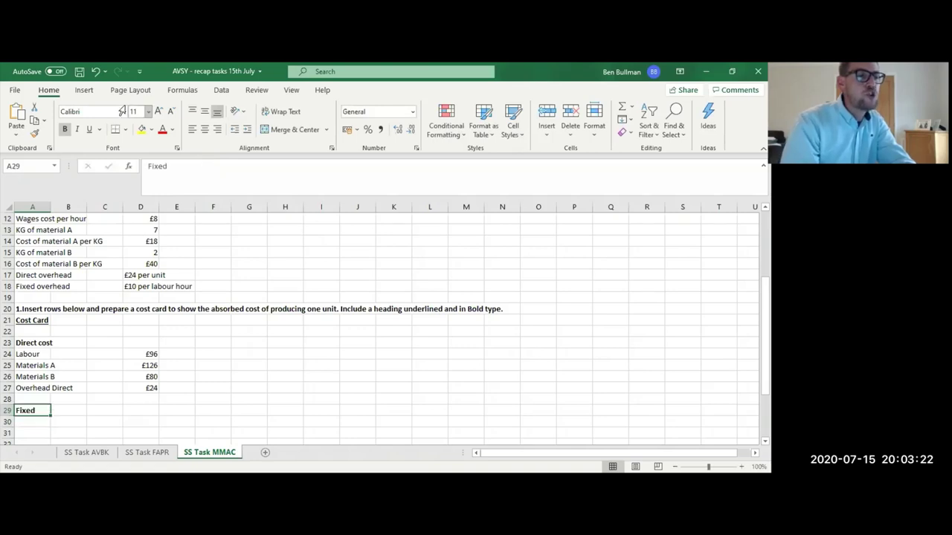
left_click(64, 129)
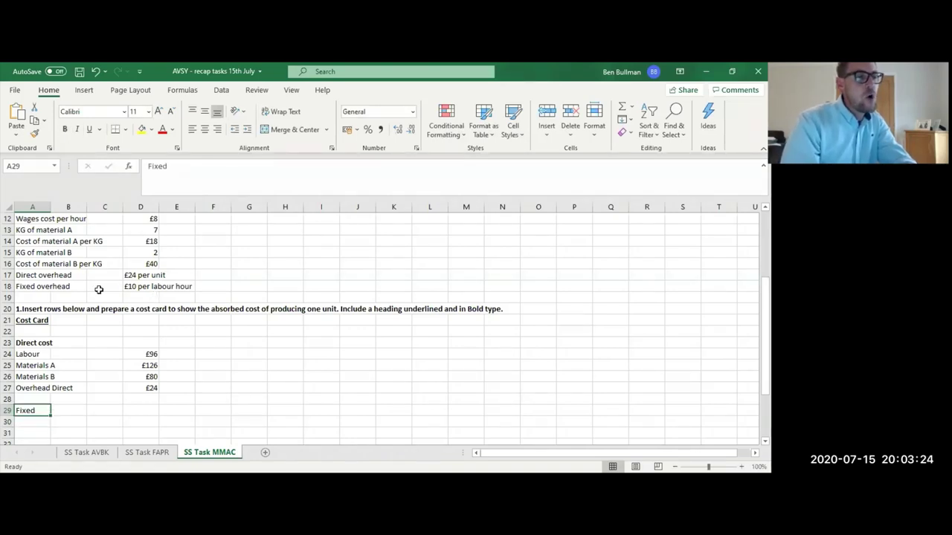
left_click(134, 289)
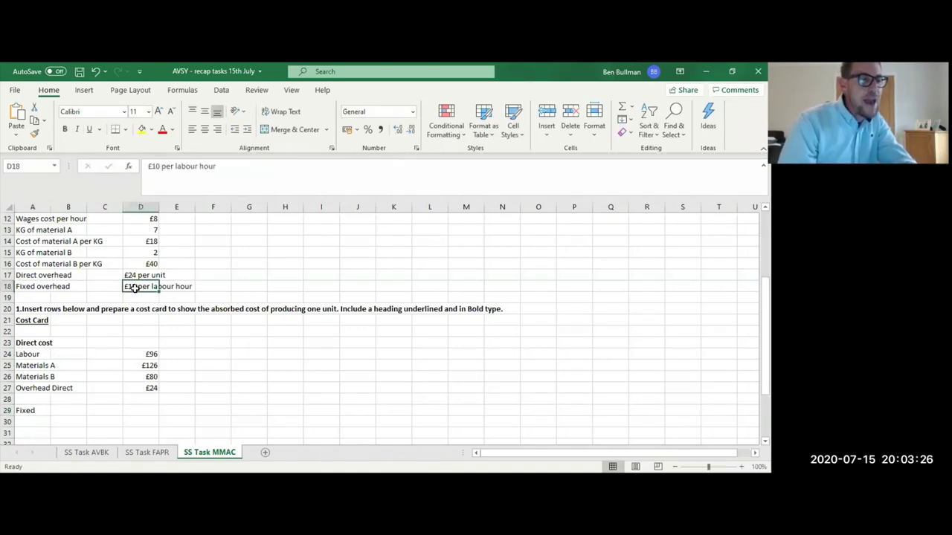
Enter the formula =10*D11 in D29 for the fixed overhead.
left_click(146, 415)
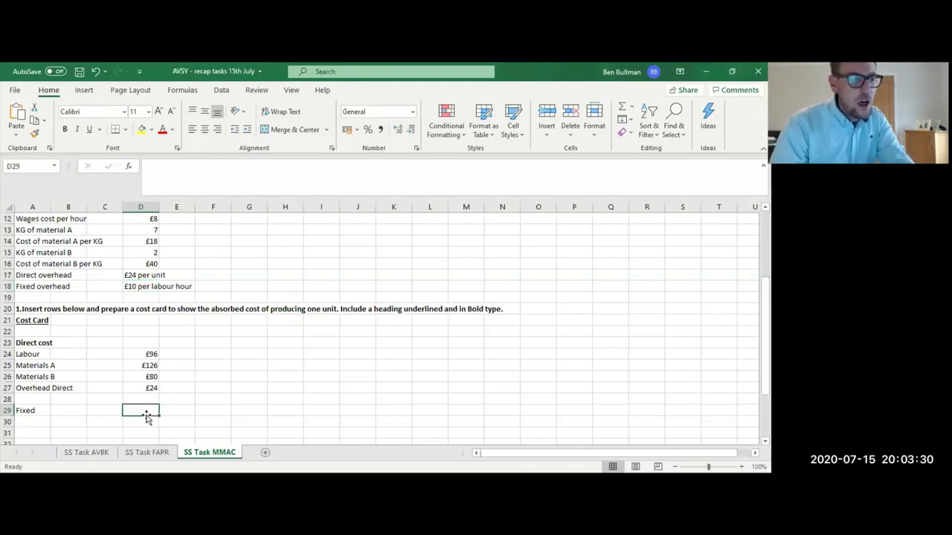
type("=10")
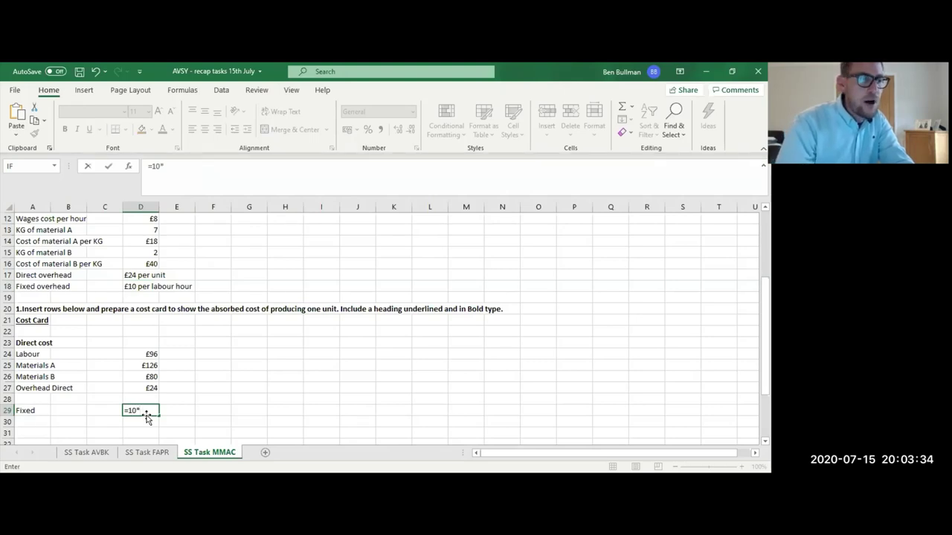
type("*")
key("Up")
key("Up")
key("Up")
key("Up")
key("Up")
key("Up")
key("Up")
key("Up")
key("Up")
key("Up")
key("Up")
key("Up")
key("Up")
key("Up")
key("Up")
key("Up")
key("Up")
key("Up")
key("Up")
key("Up")
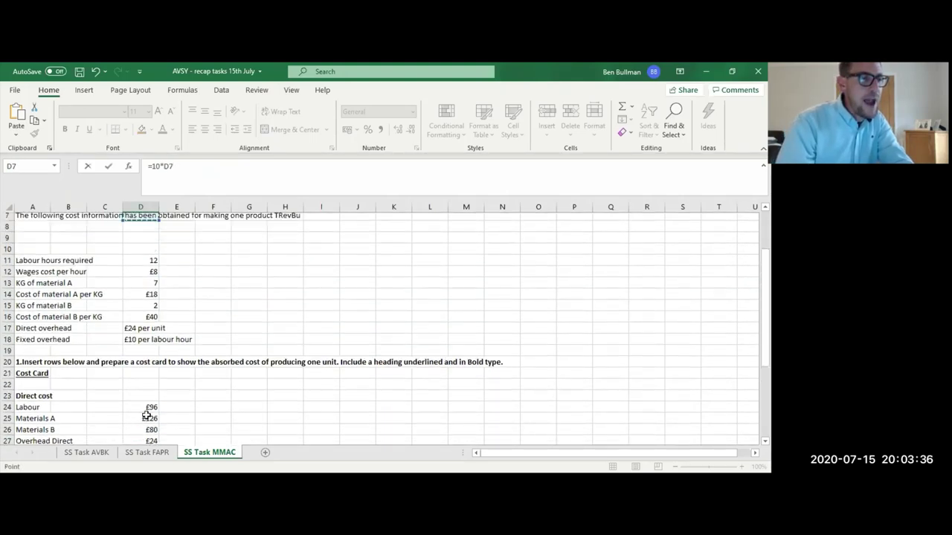
key("Down")
key("Down")
key("Down")
key("Down")
key("Down")
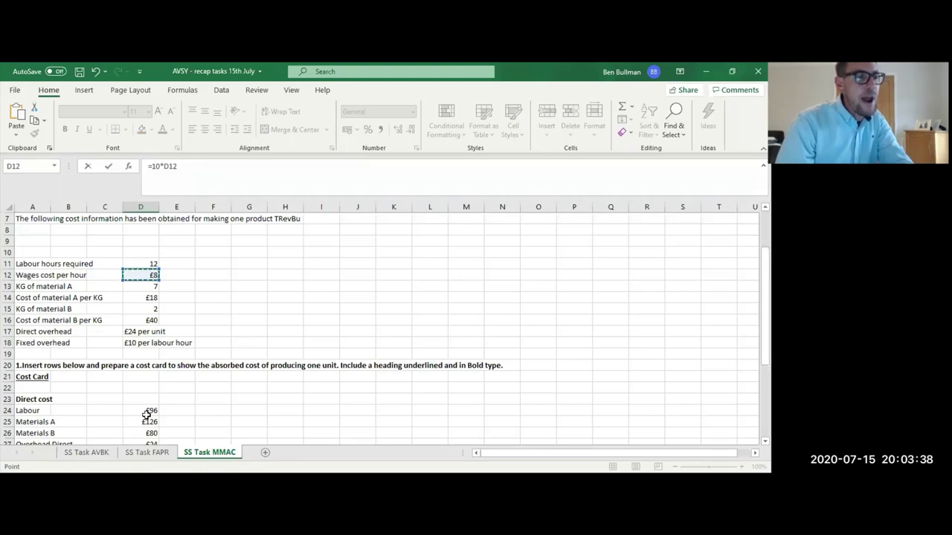
key("Up")
key("Return")
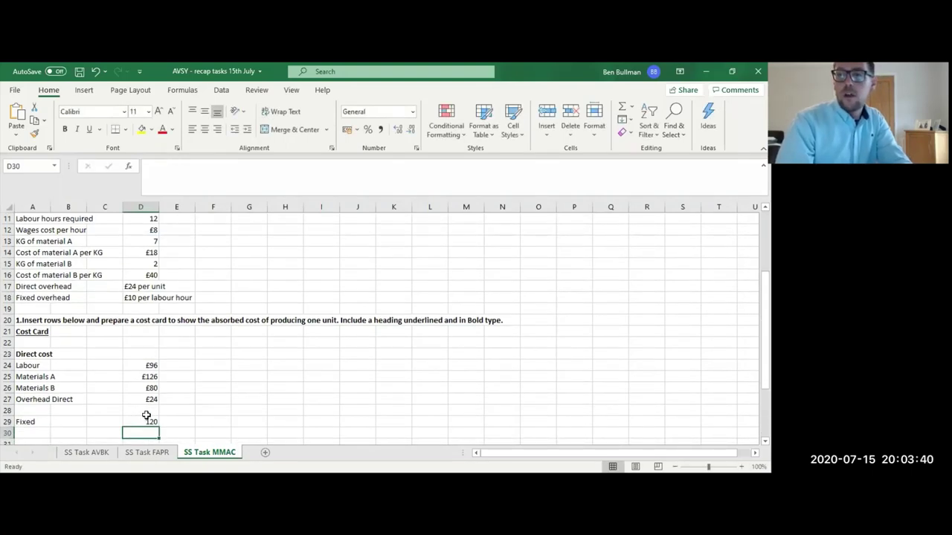
Decline the £ correction on the D29 formula and remove the £, keeping =10*D11.
left_click(147, 423)
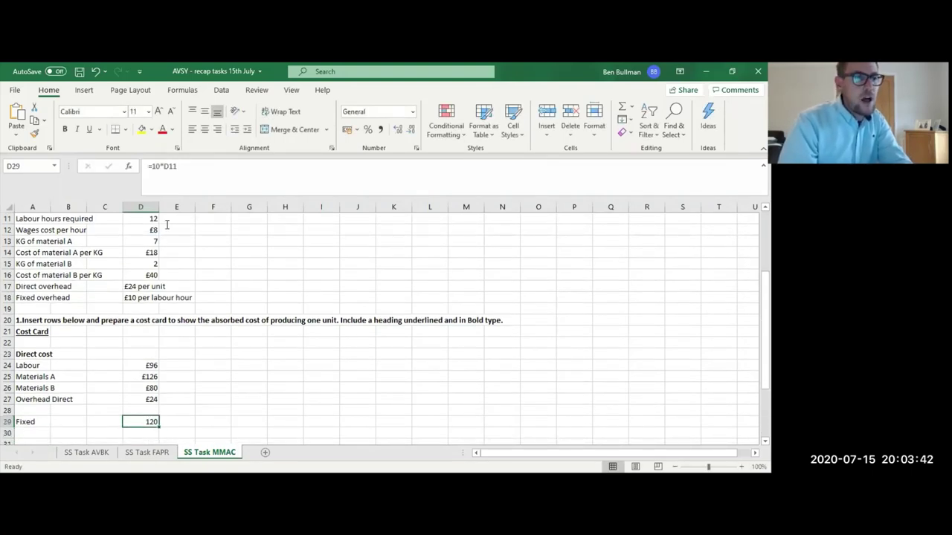
left_click(159, 166)
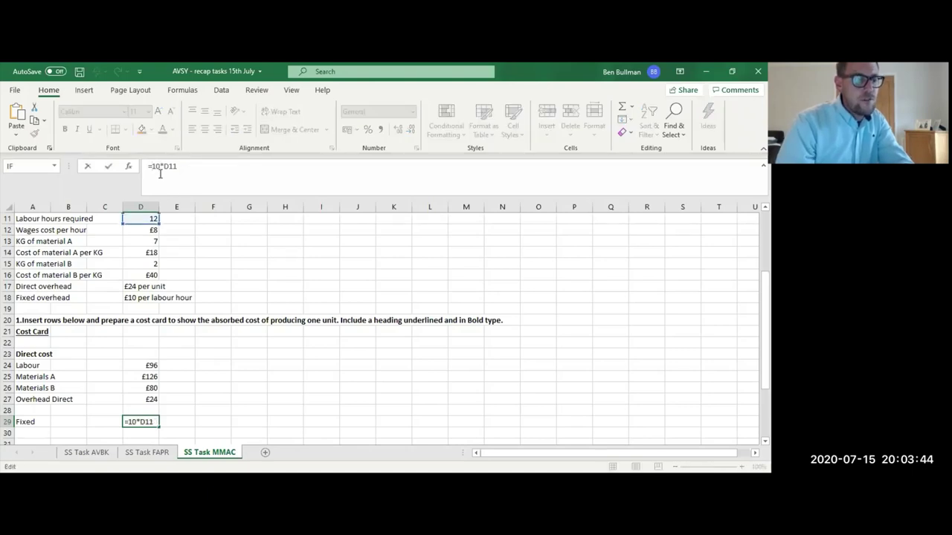
type("£")
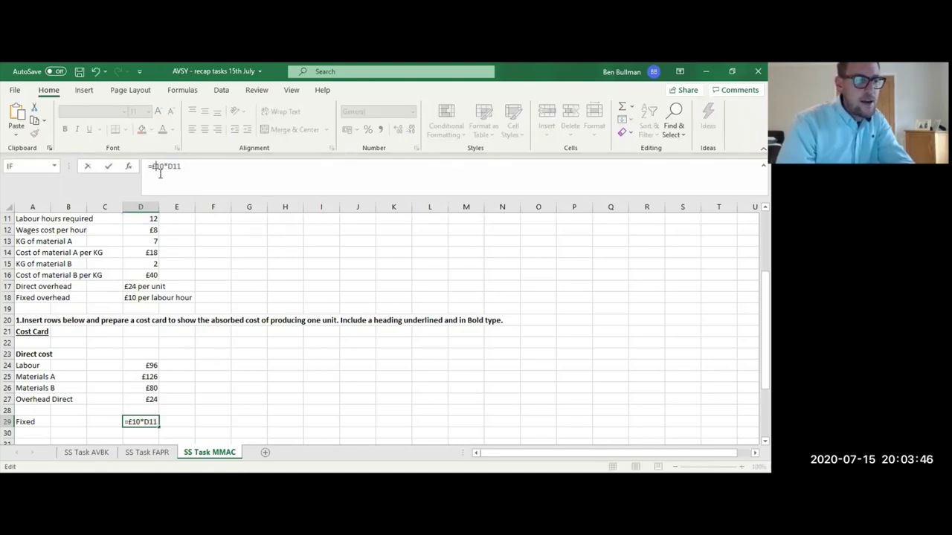
key("Return")
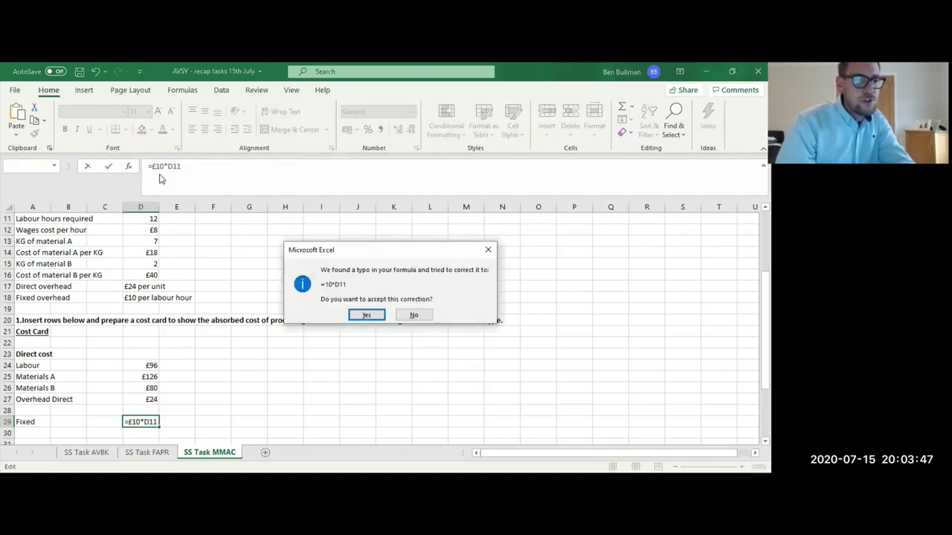
left_click(414, 315)
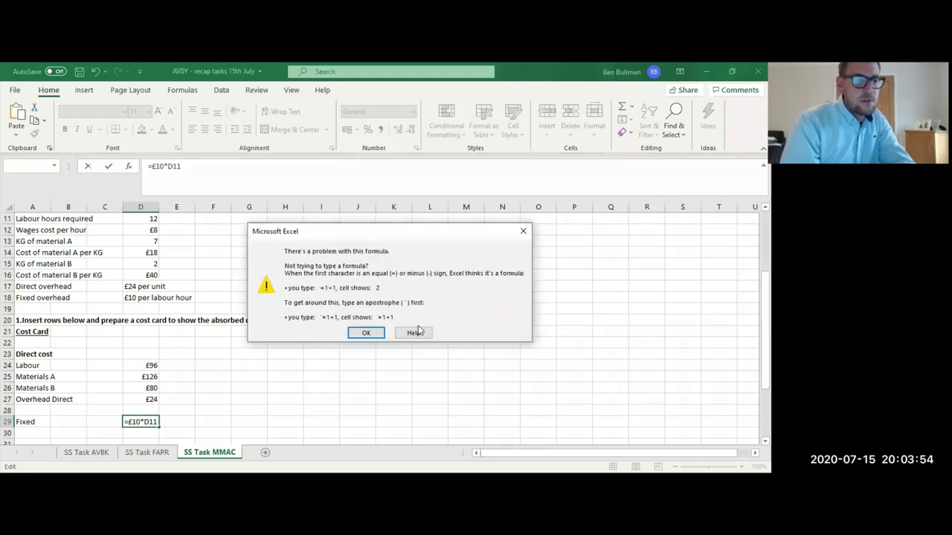
left_click(523, 235)
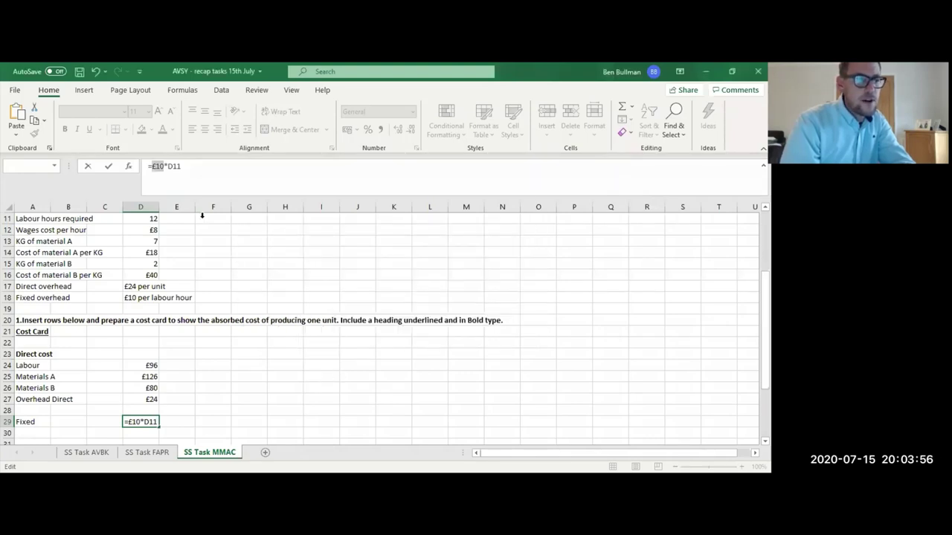
left_click(157, 166)
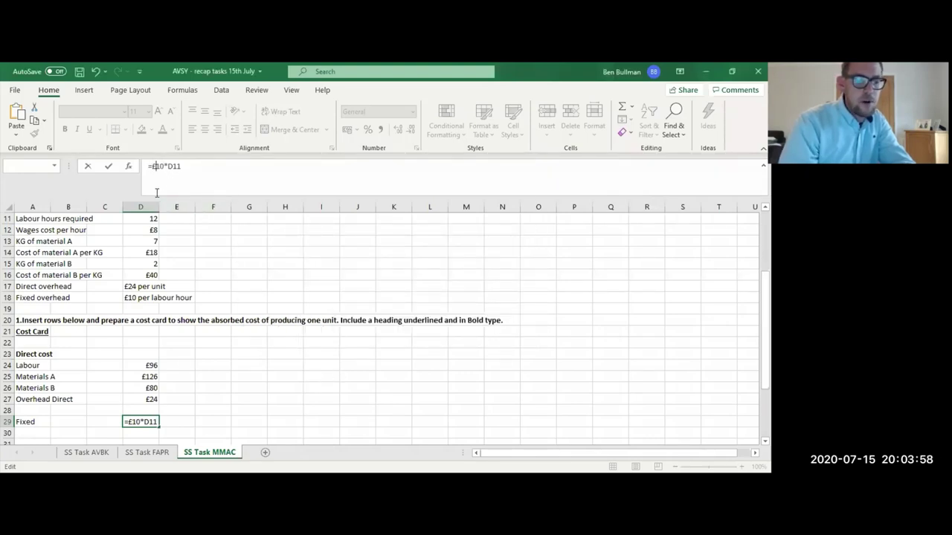
key("BackSpace")
key("Return")
key("Up")
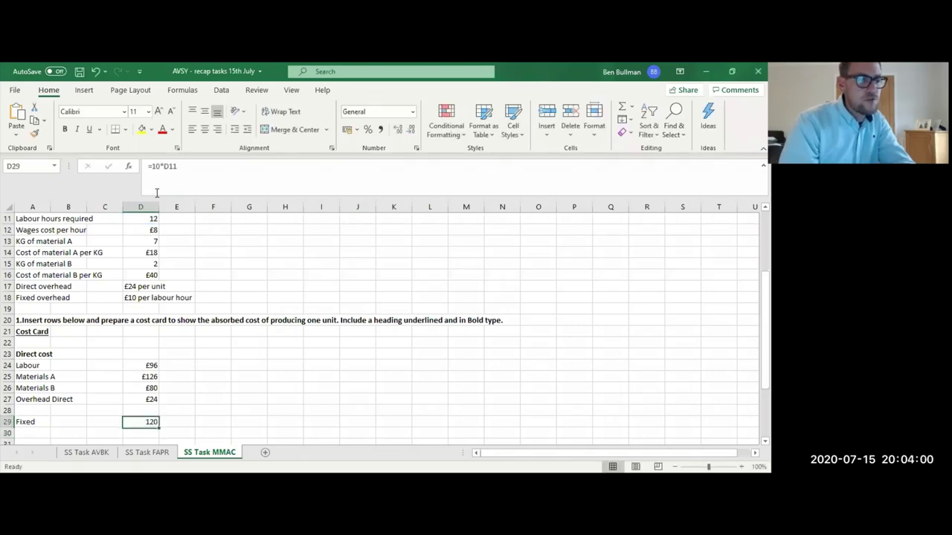
Format D29 as Currency with £ and 0 decimal places so it shows £120.
right_click(148, 421)
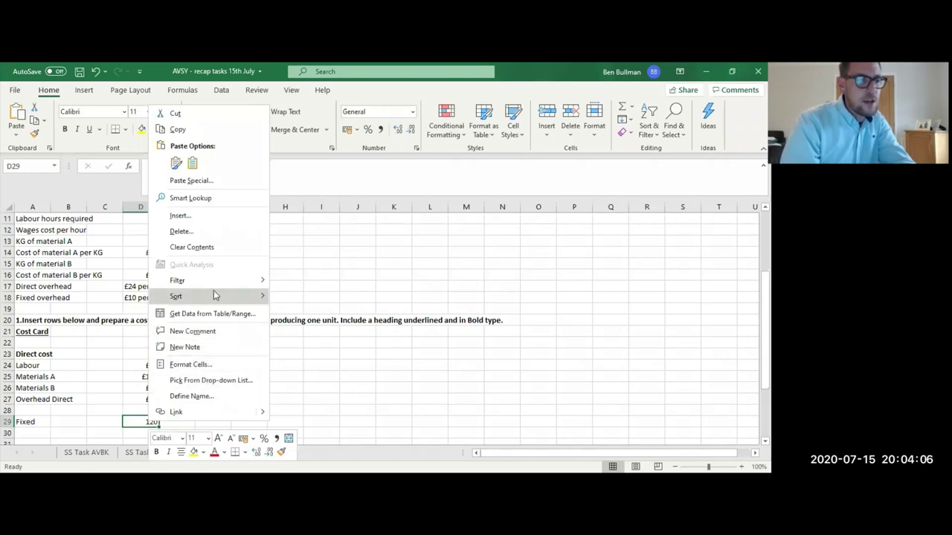
left_click(190, 364)
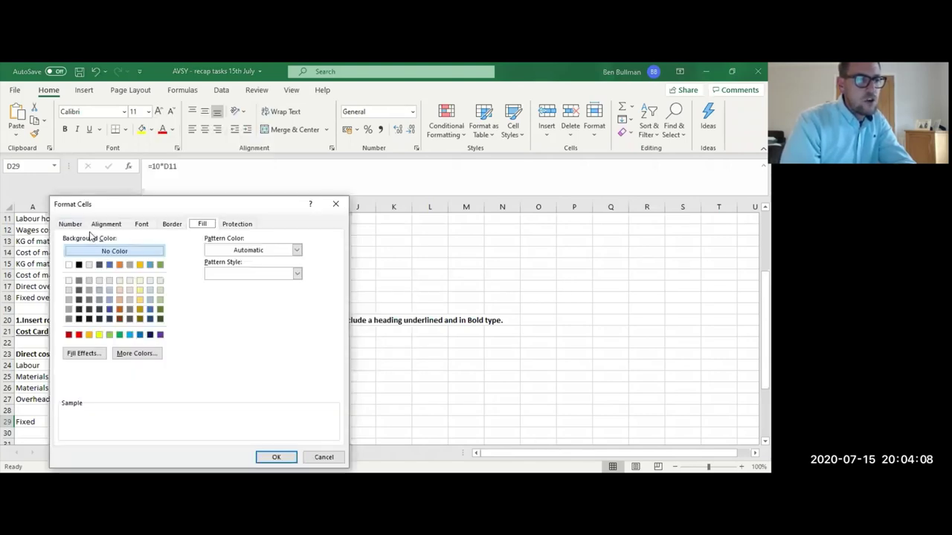
left_click(79, 225)
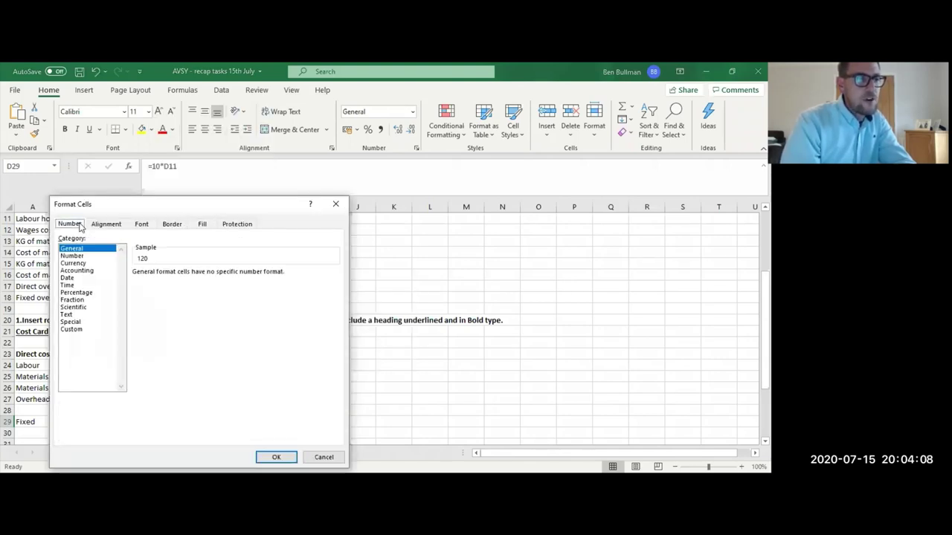
left_click(77, 263)
left_click(209, 278)
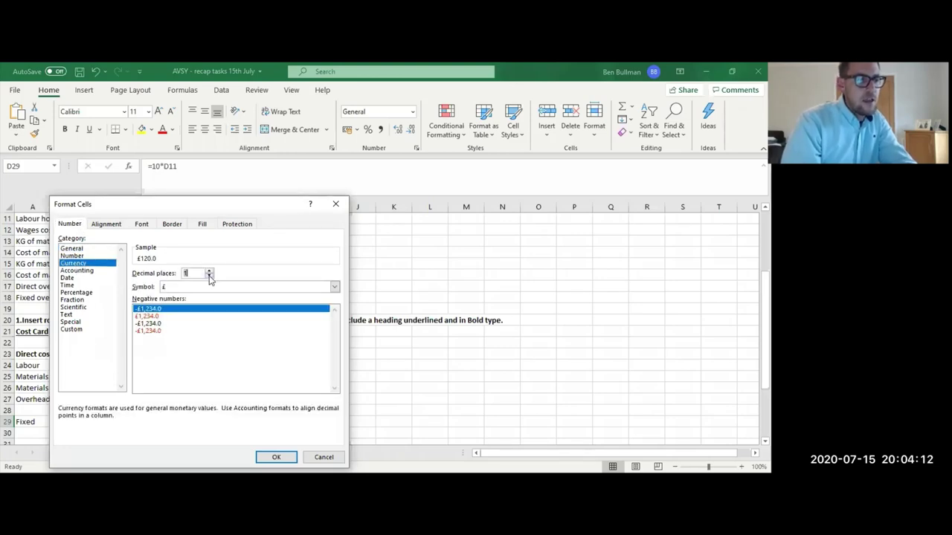
left_click(209, 278)
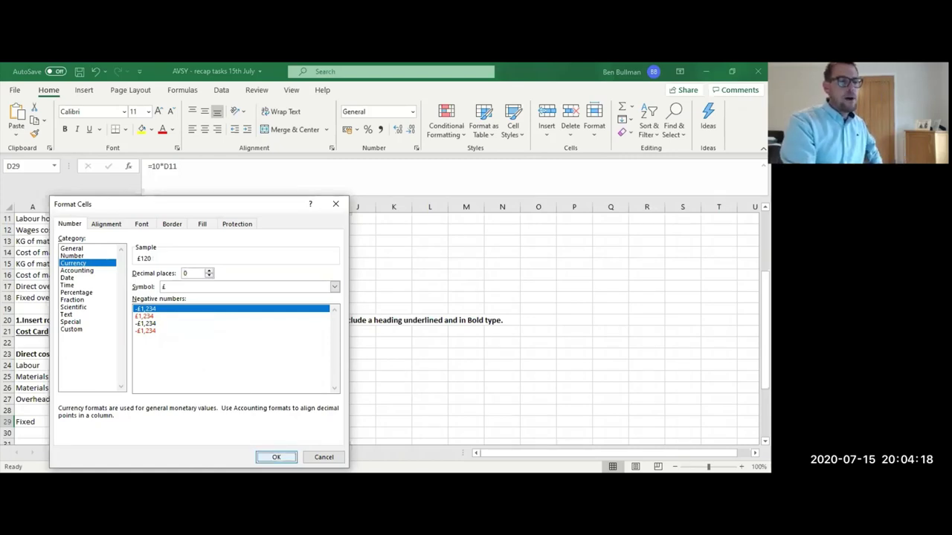
left_click(276, 456)
left_click(239, 388)
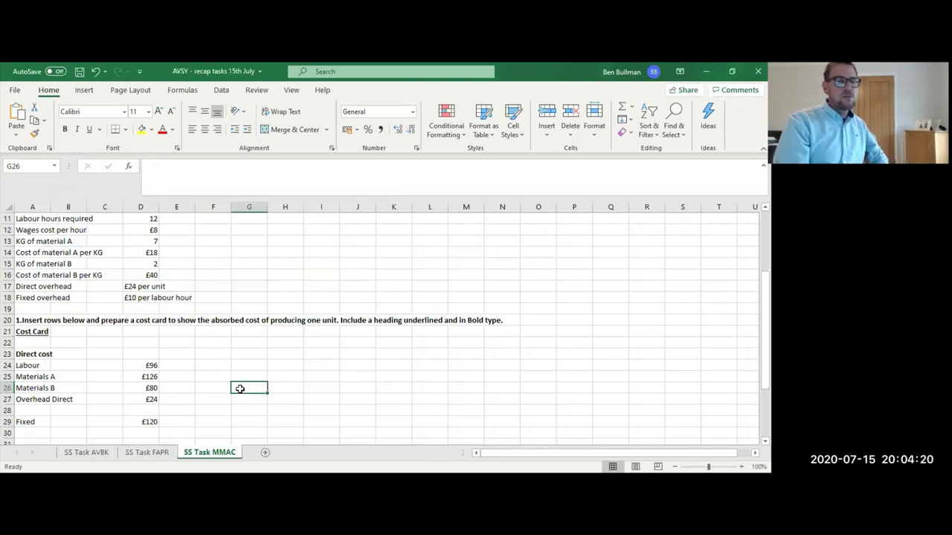
Type the label 'Total cost' in A31.
key("Down")
key("Down")
key("Down")
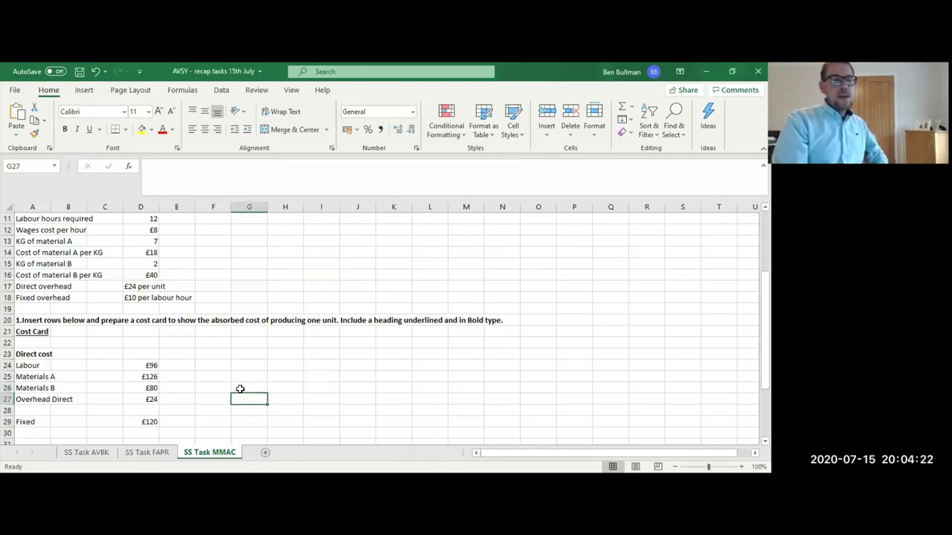
key("Down")
key("Down")
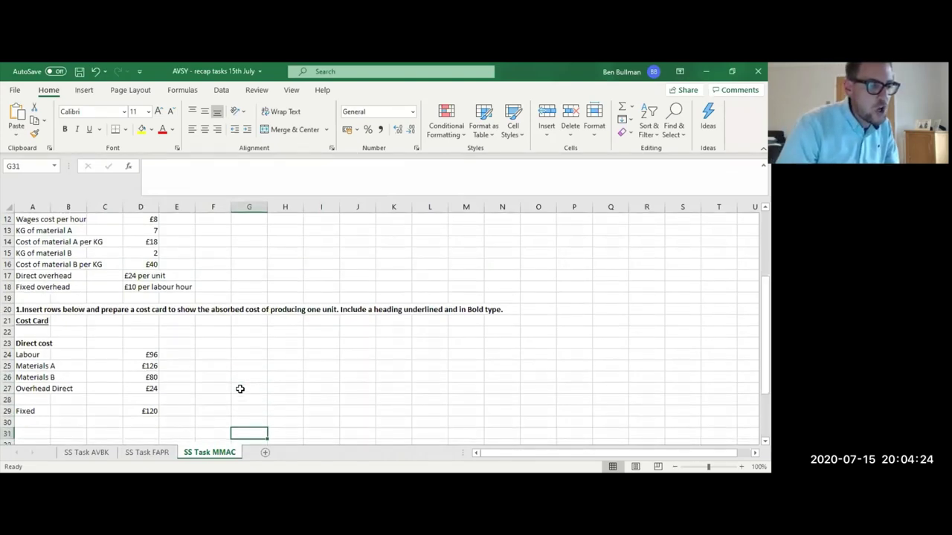
key("Up")
key("Left")
key("Left")
key("Left")
key("Left")
key("Left")
key("Left")
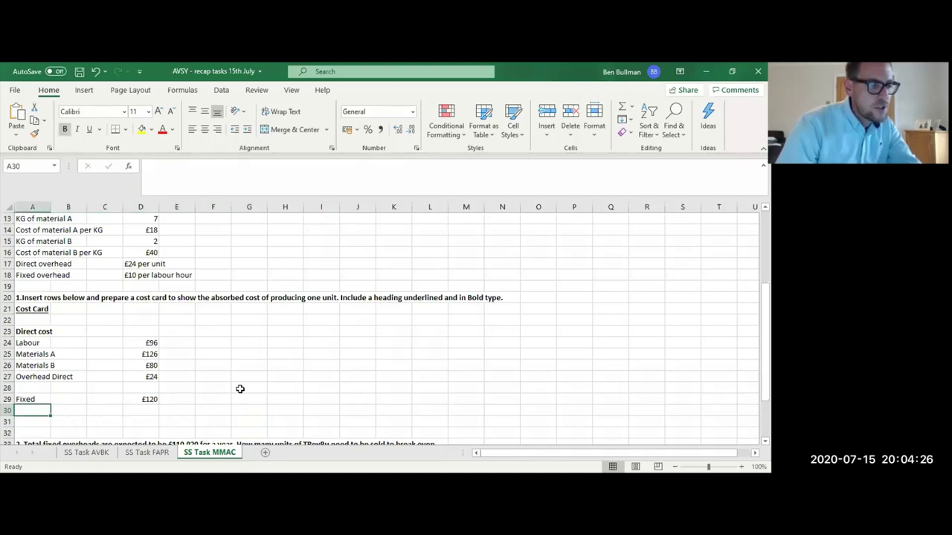
key("Down")
type("To")
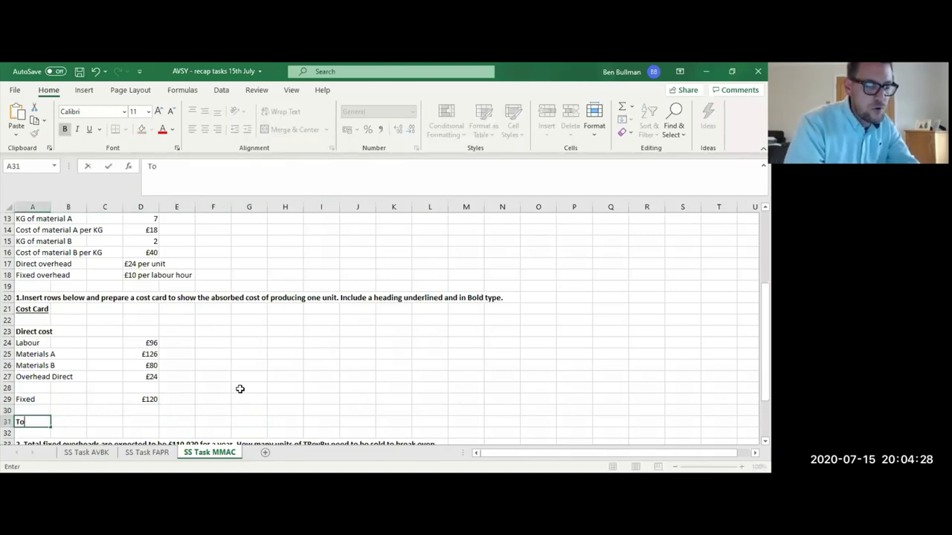
type("tal")
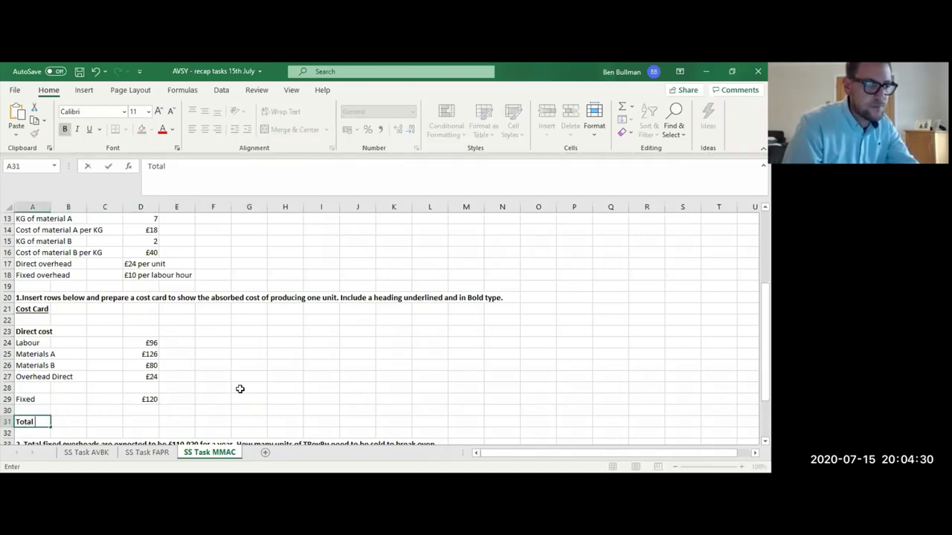
type(" cost")
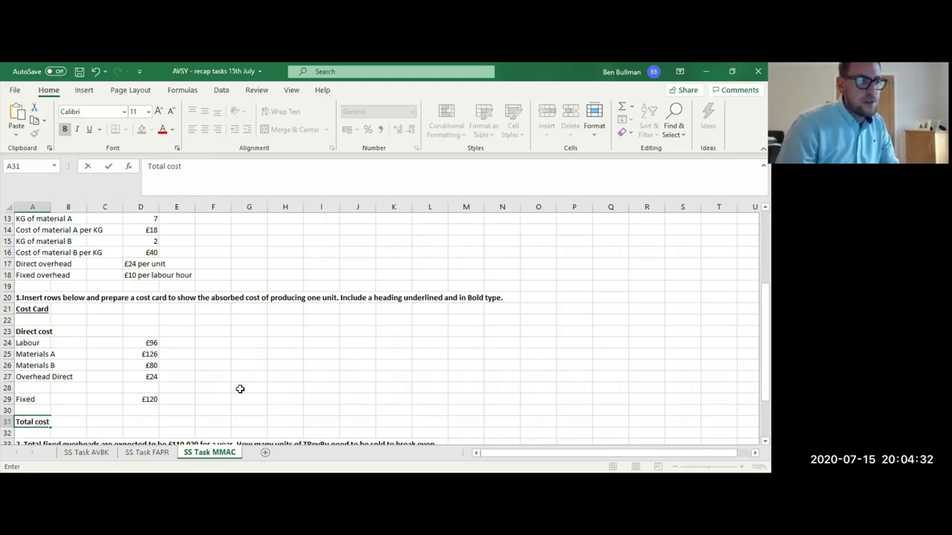
key("Return")
AutoSum D24:D29 in D31 to give a £446 total cost.
key("Up")
key("Right")
key("Right")
key("Right")
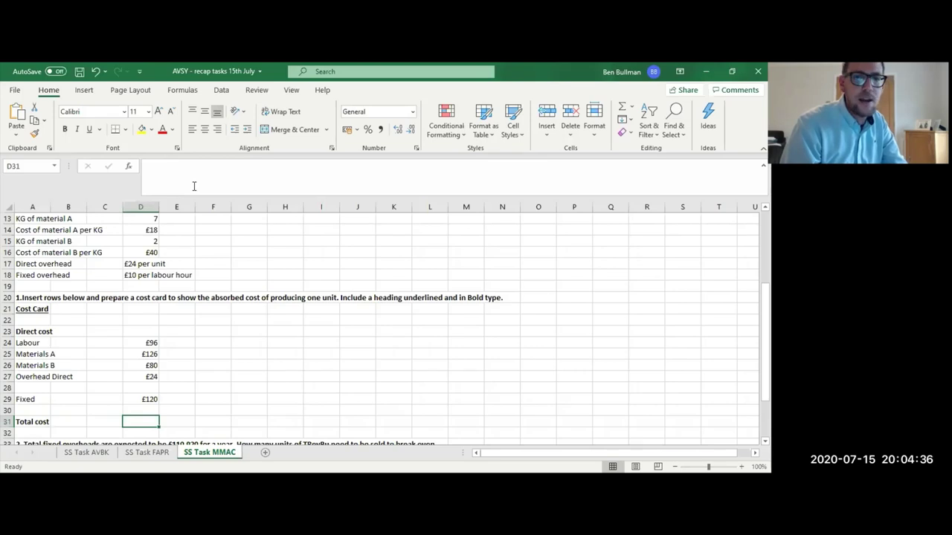
key("alt+equal")
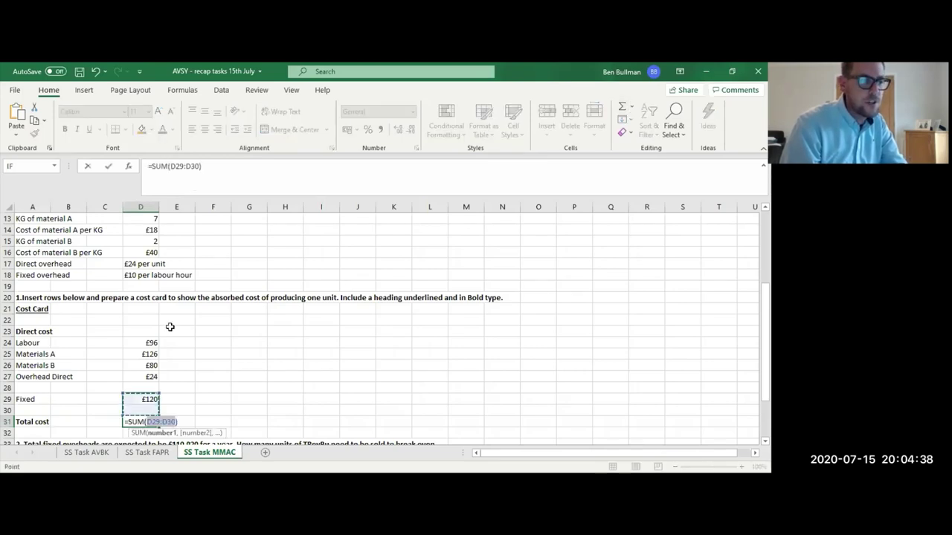
left_click(153, 340)
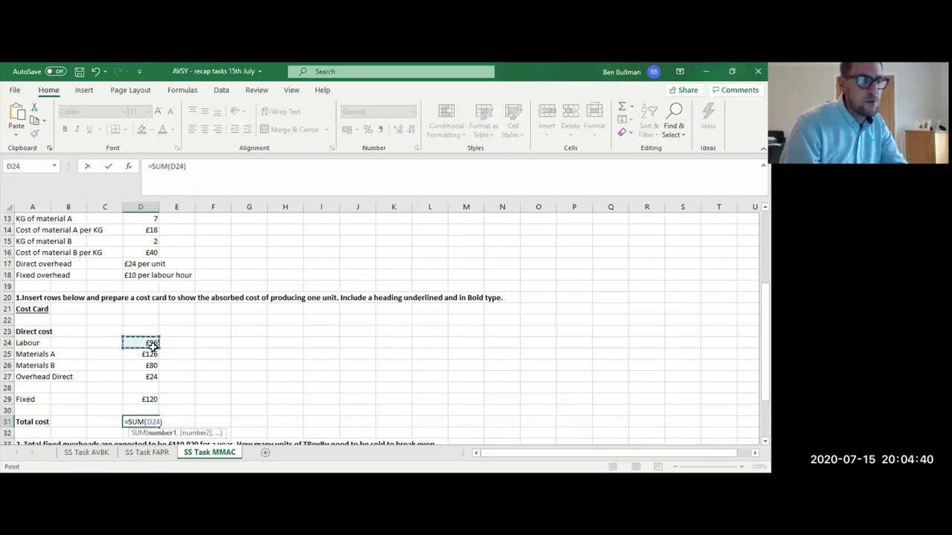
left_click_drag(152, 344, 151, 397)
key("Return")
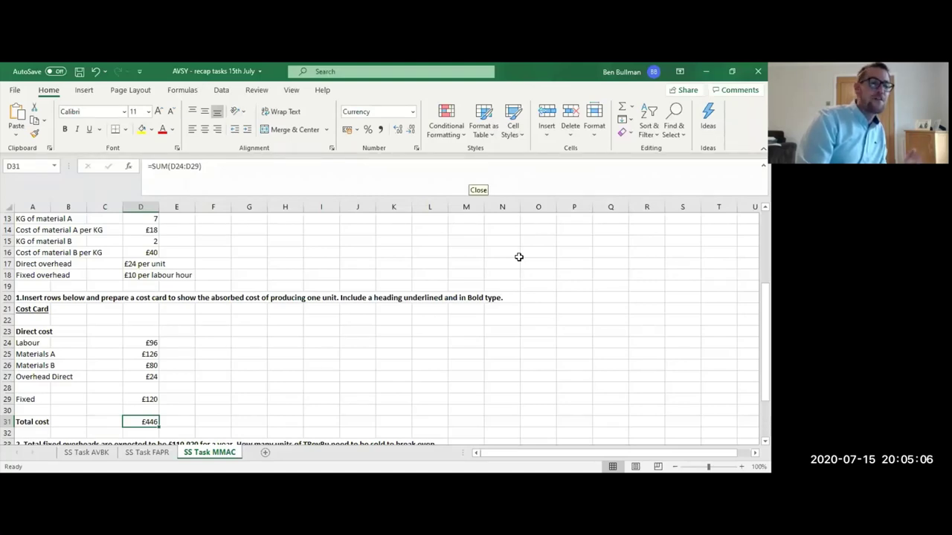
left_click(229, 321)
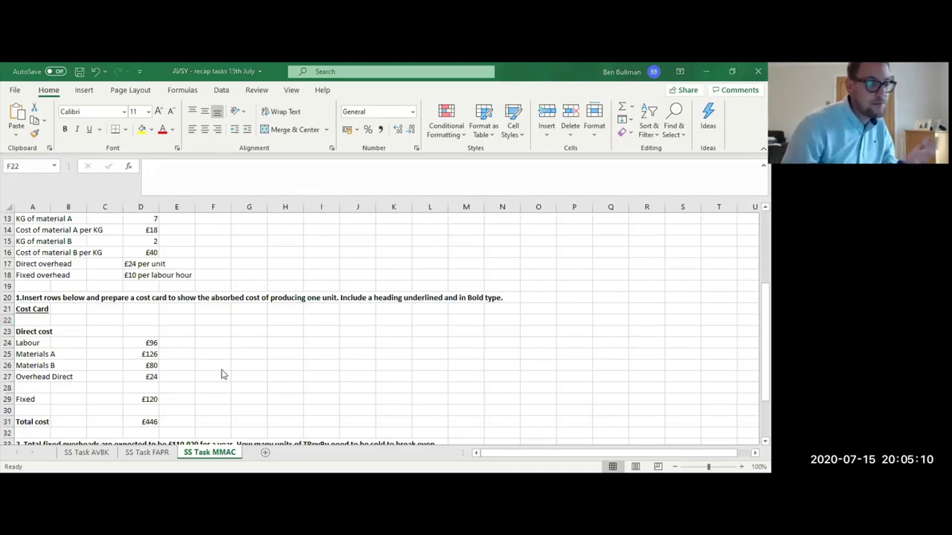
key("Up")
key("Up")
key("Left")
key("Left")
key("Right")
key("Right")
key("Right")
key("Right")
key("Right")
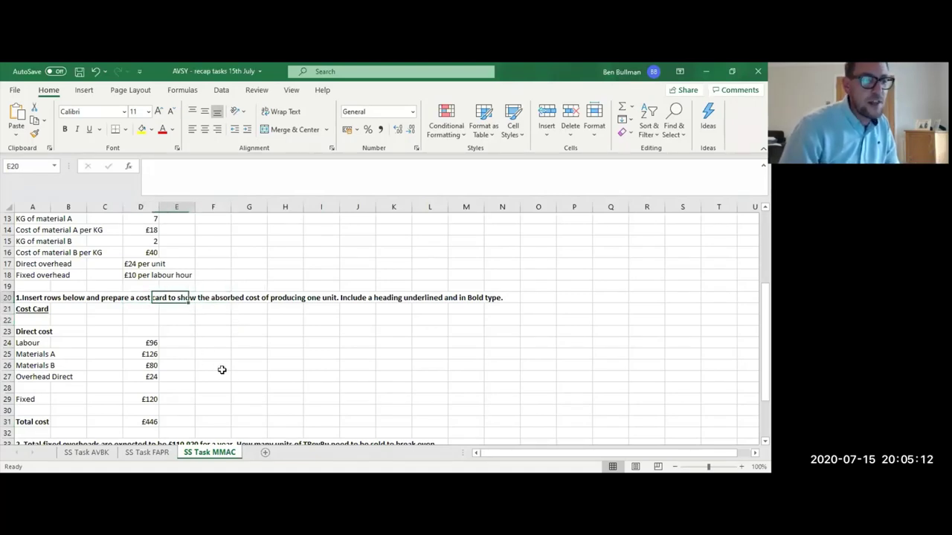
key("Right")
key("Right")
key("Right")
key("Right")
key("Right")
key("Down")
key("Down")
key("Down")
key("Down")
key("Down")
key("Down")
key("Down")
key("Down")
key("Down")
key("Down")
key("Down")
key("Down")
key("Down")
key("Down")
key("Down")
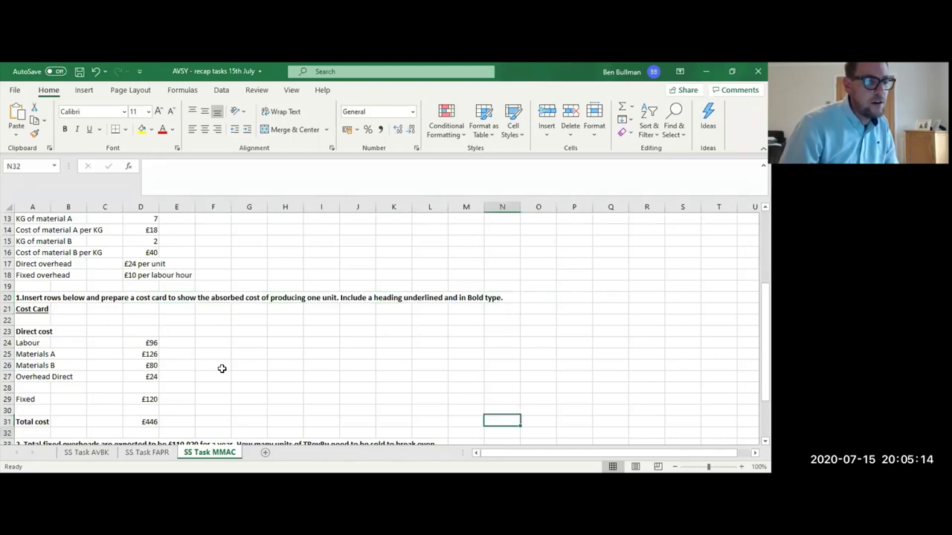
key("Up")
key("Up")
key("Up")
key("Up")
key("Up")
key("Up")
key("Up")
key("Up")
key("Up")
key("Up")
key("Up")
key("Up")
key("Up")
key("Up")
key("Left")
key("Left")
key("Left")
key("Left")
key("Left")
key("Left")
key("Left")
key("Left")
key("Left")
key("Left")
key("Left")
key("Left")
key("Left")
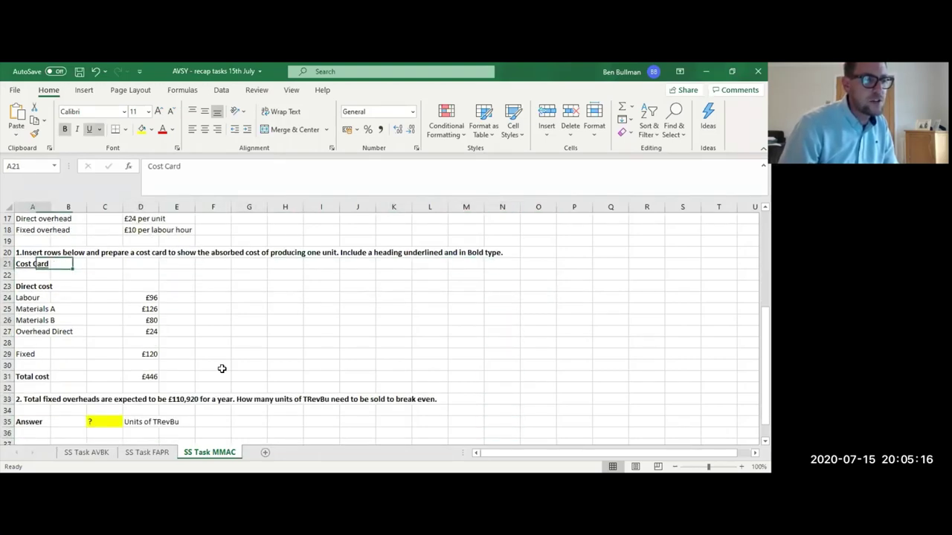
key("Down")
key("Down")
key("Down")
key("Down")
key("Down")
key("Down")
key("Down")
key("Down")
key("Down")
key("Down")
key("Down")
key("Down")
key("Down")
key("Down")
key("Down")
key("Down")
key("Down")
key("Down")
key("Down")
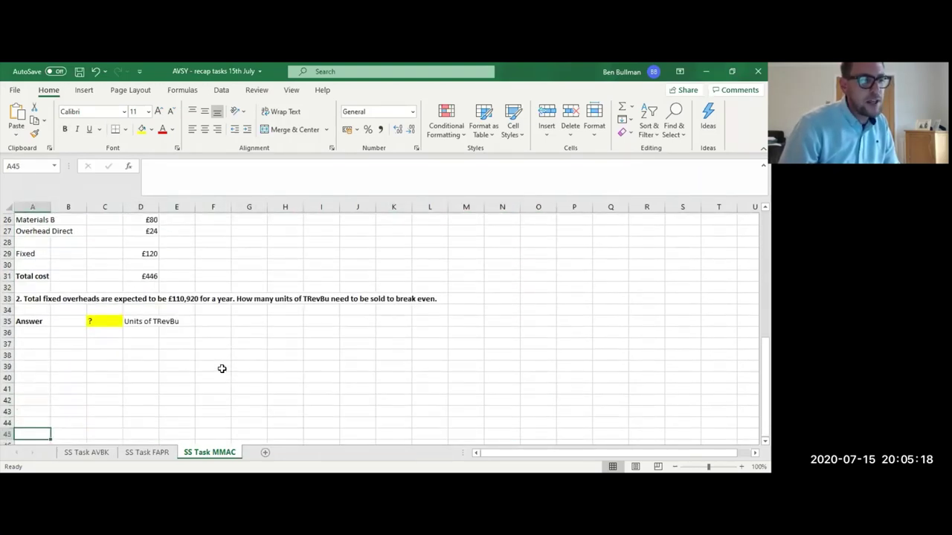
key("Up")
key("Up")
key("Up")
key("Up")
key("Up")
key("Up")
key("Up")
key("Up")
key("Up")
key("Up")
key("Up")
key("Up")
key("Up")
key("Up")
key("Up")
key("Up")
key("Up")
key("Up")
key("Up")
key("Up")
key("Down")
key("Down")
key("Down")
key("Down")
key("Down")
key("Down")
key("Down")
key("Down")
key("Down")
key("Down")
key("Down")
key("Down")
key("Down")
key("Down")
key("Down")
key("Down")
key("Down")
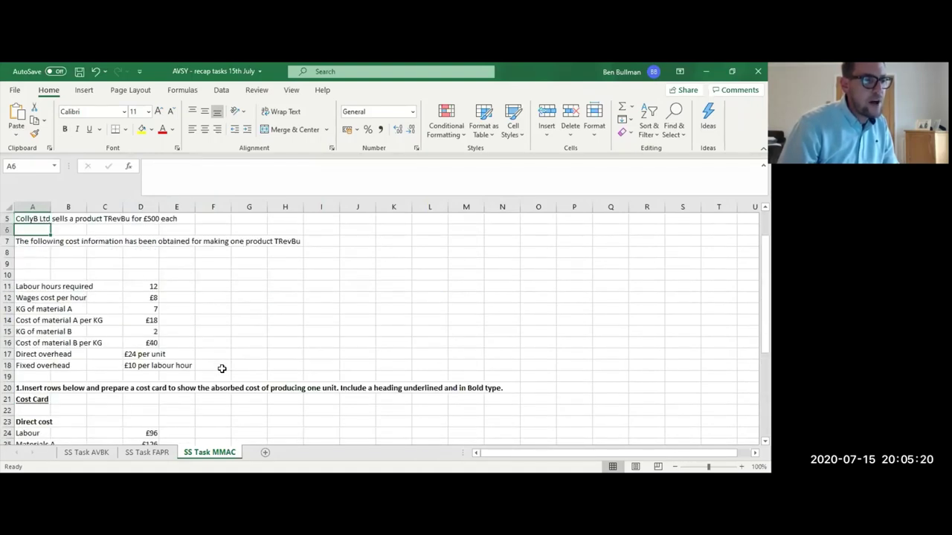
key("Down")
key("Down")
key("Down")
key("Down")
key("Down")
key("Down")
key("Down")
key("Down")
key("Down")
key("Down")
key("Down")
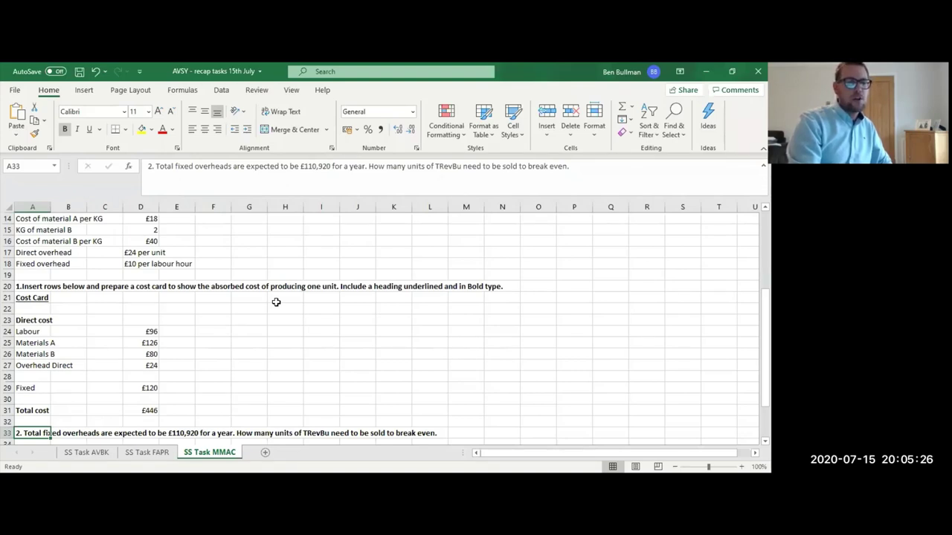
left_click(243, 365)
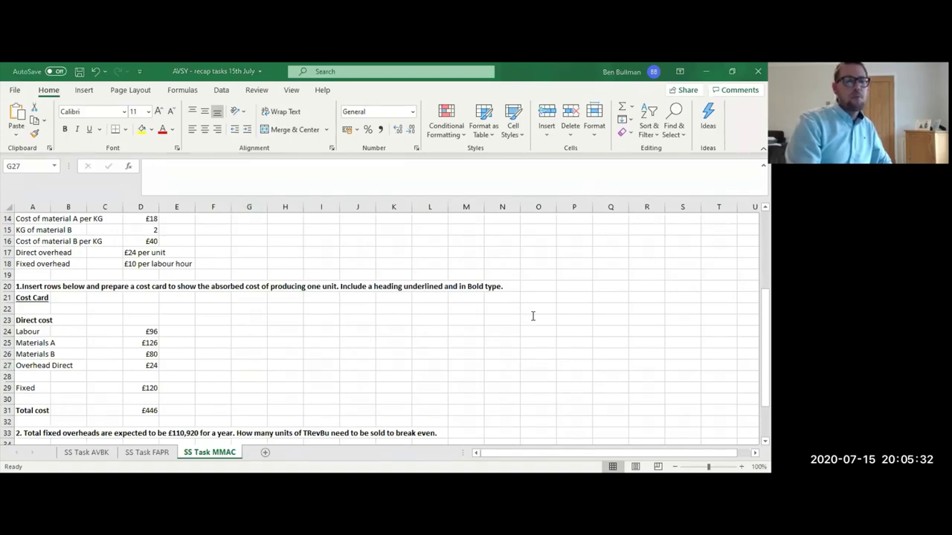
left_click(233, 361)
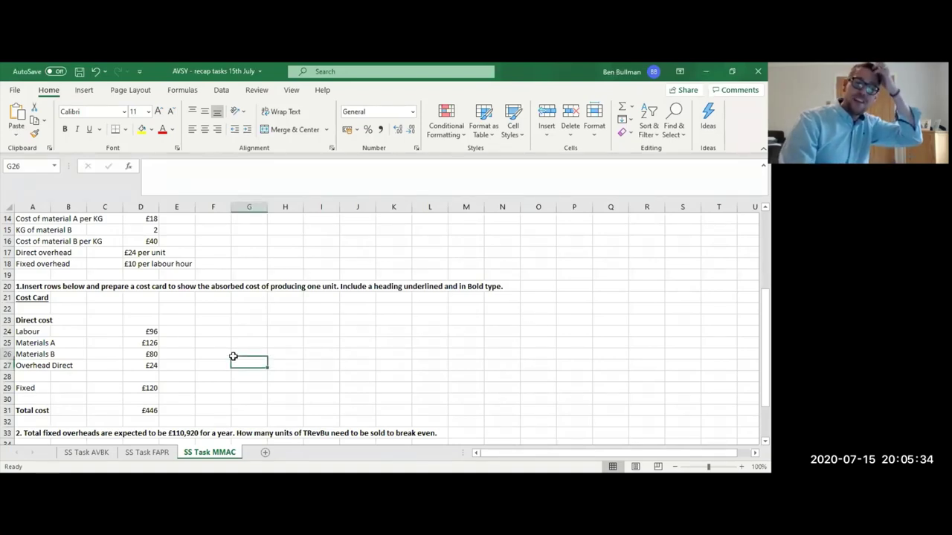
key("Up")
key("Up")
key("Up")
key("Up")
key("Up")
key("Up")
key("Up")
key("Up")
key("Up")
key("Up")
key("Up")
key("Down")
key("Down")
key("Down")
key("Down")
key("Down")
key("Down")
key("Down")
key("Down")
key("Down")
key("Down")
key("Down")
key("Down")
key("Down")
key("Down")
key("Down")
key("Down")
key("Down")
key("Down")
key("Down")
key("Down")
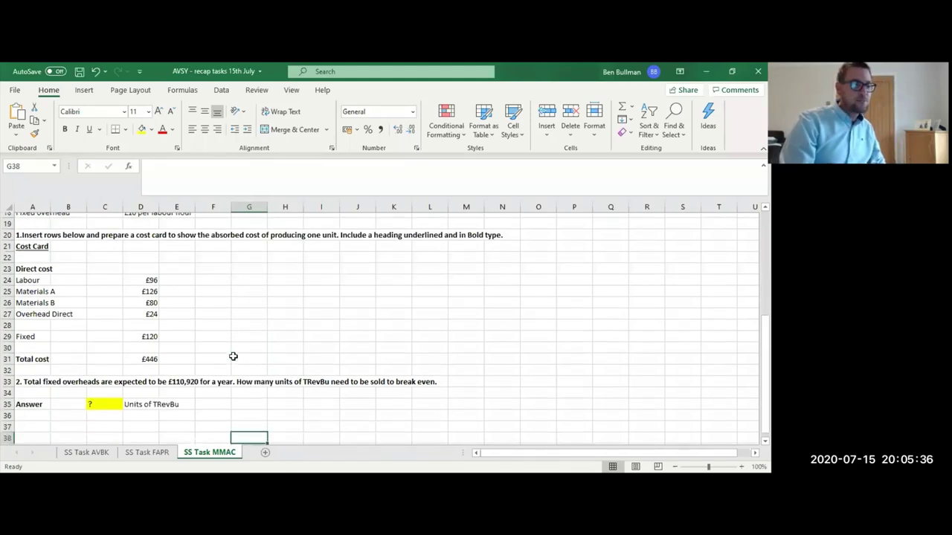
key("Up")
key("Up")
key("Up")
key("Up")
key("Up")
key("Up")
key("Up")
key("Up")
key("Up")
key("Up")
key("Left")
key("Left")
key("Left")
key("Left")
key("Left")
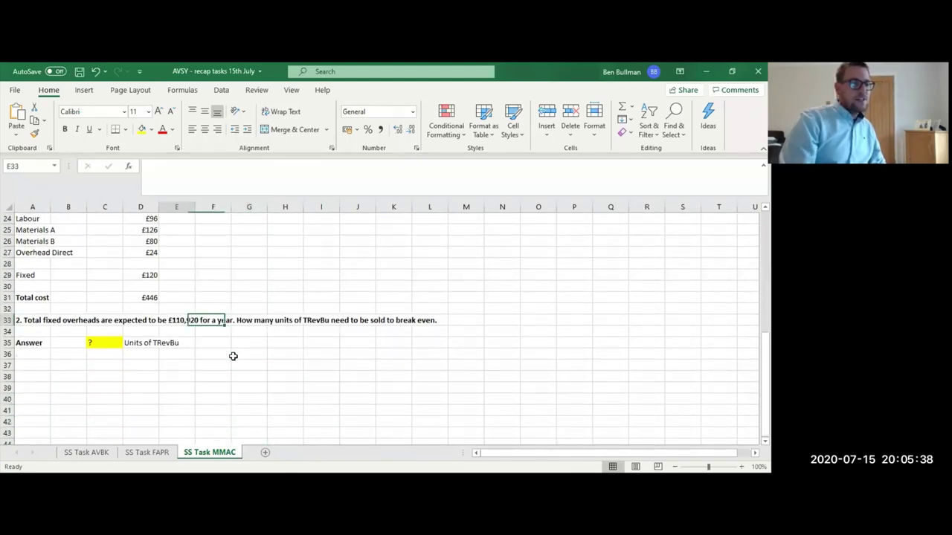
key("Right")
key("Right")
key("Right")
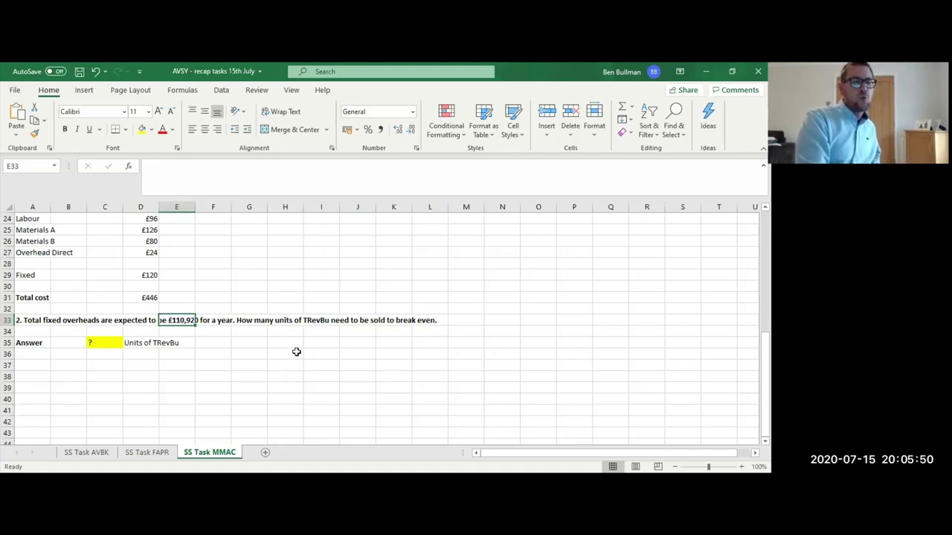
left_click(102, 348)
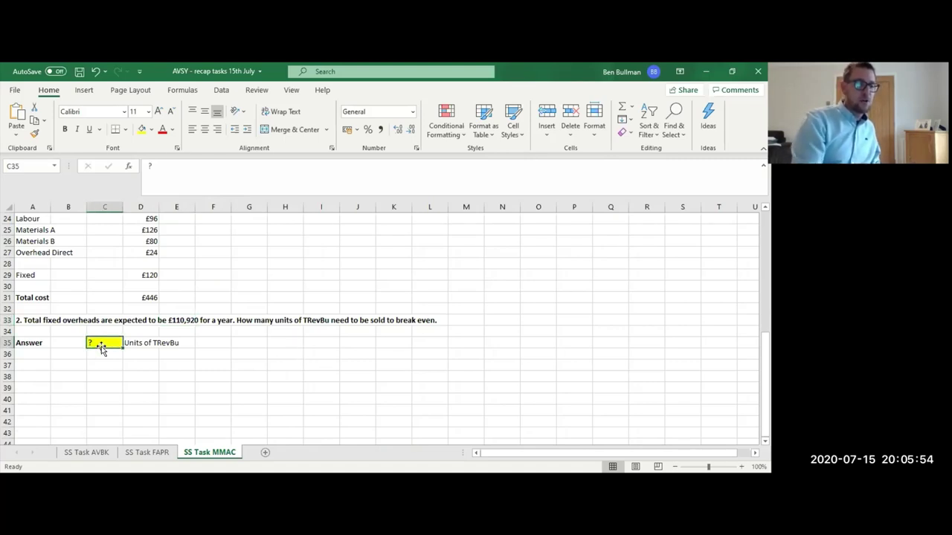
Enter a BOP label in A37 and a Fixed cost label in C37.
left_click(41, 366)
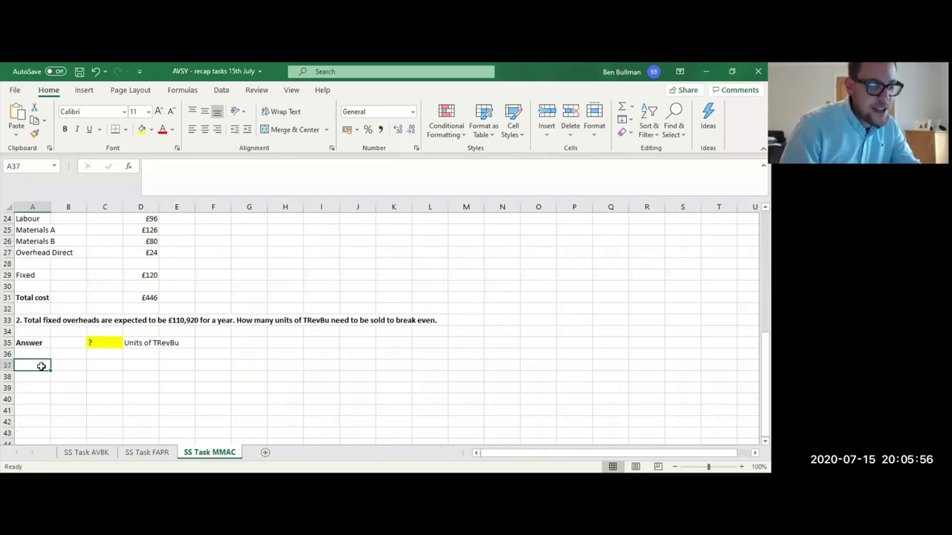
type("BO")
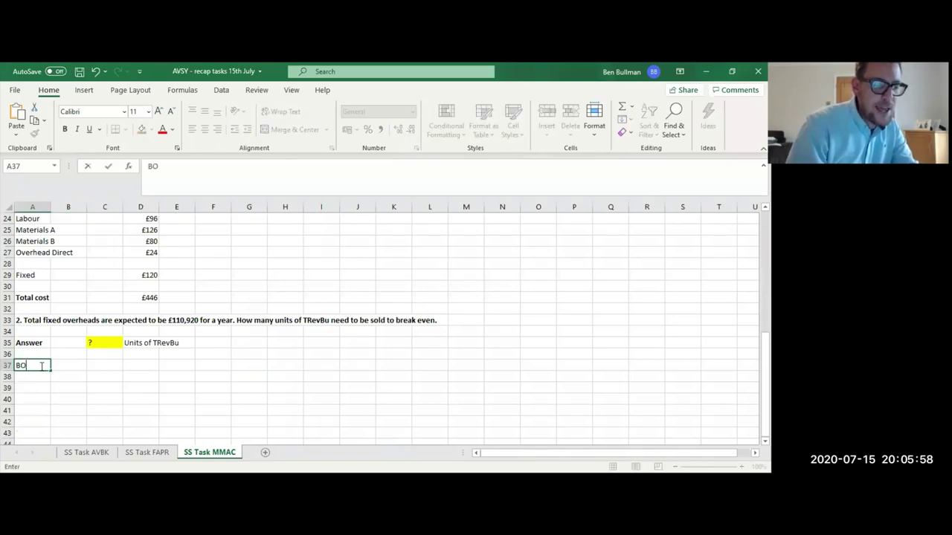
type("IP")
key("Return")
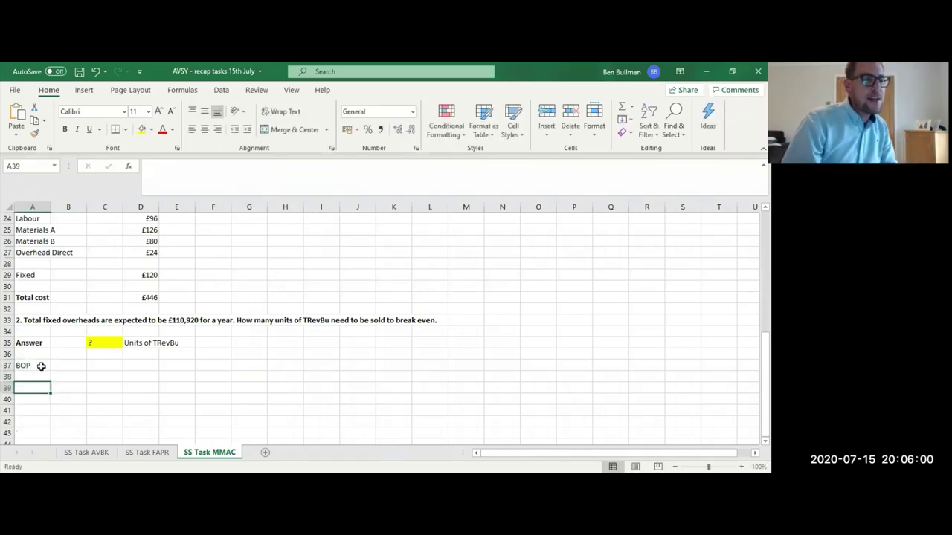
key("Up")
key("Right")
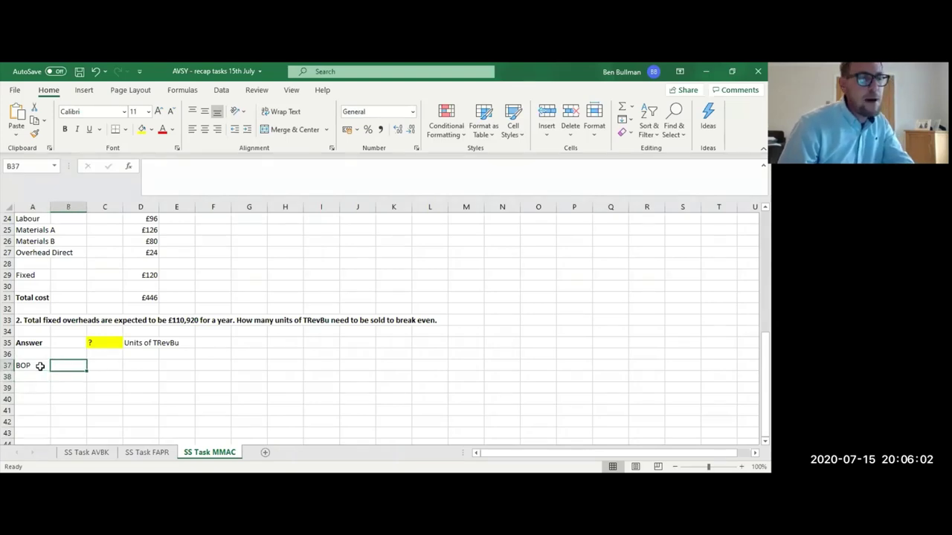
key("Right")
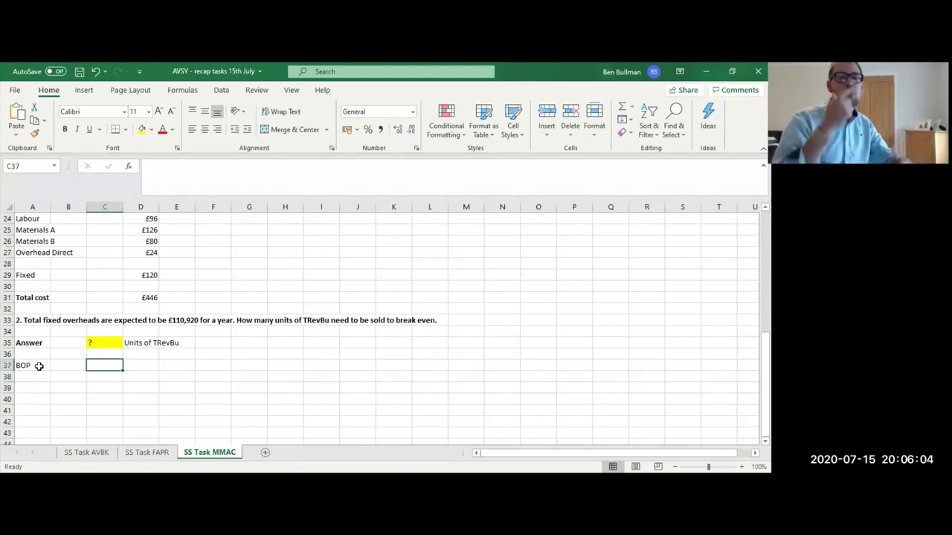
type("f")
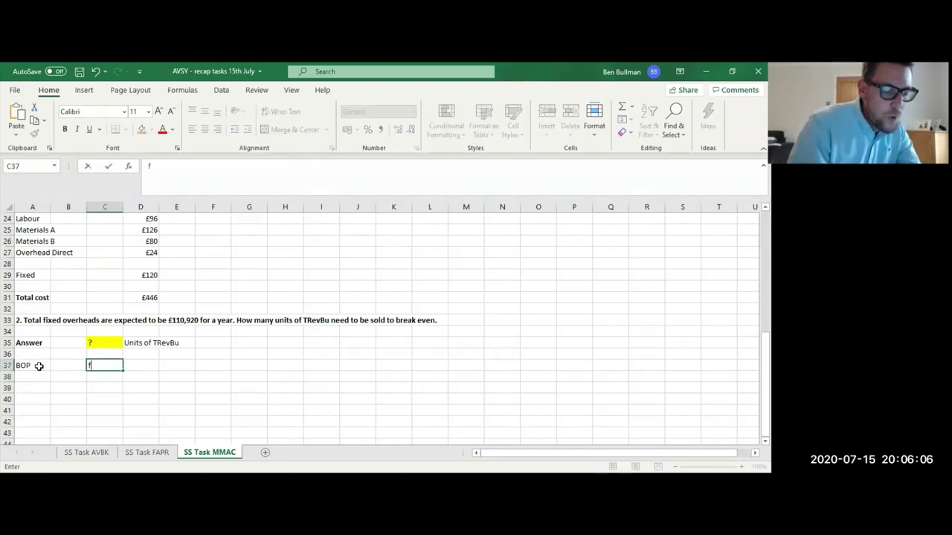
type("ixed c")
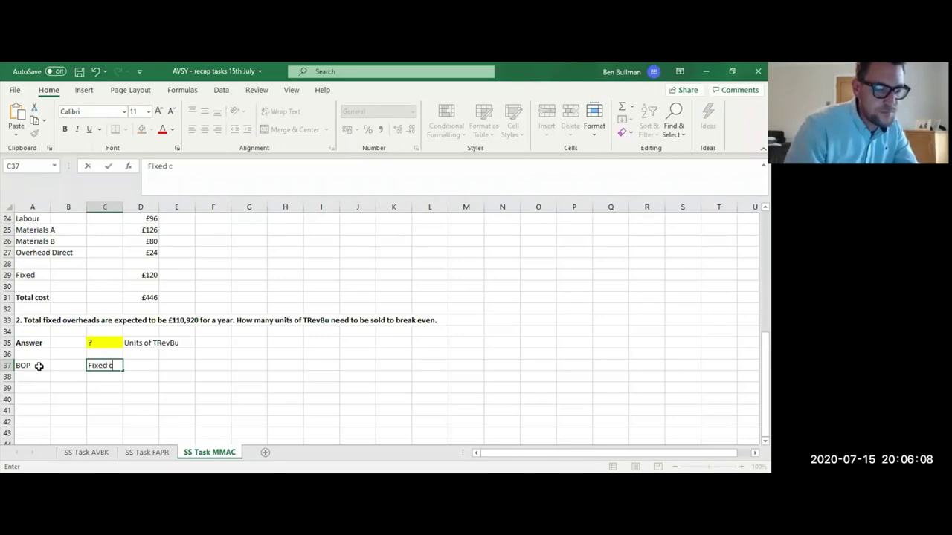
type("ost")
key("Return")
Enter 110920 as the fixed cost in E37.
key("Up")
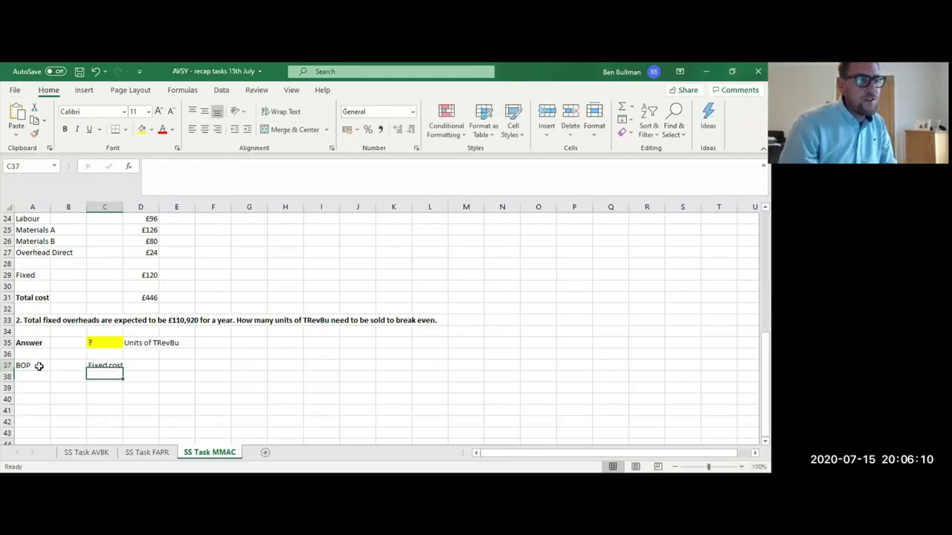
key("Right")
key("Right")
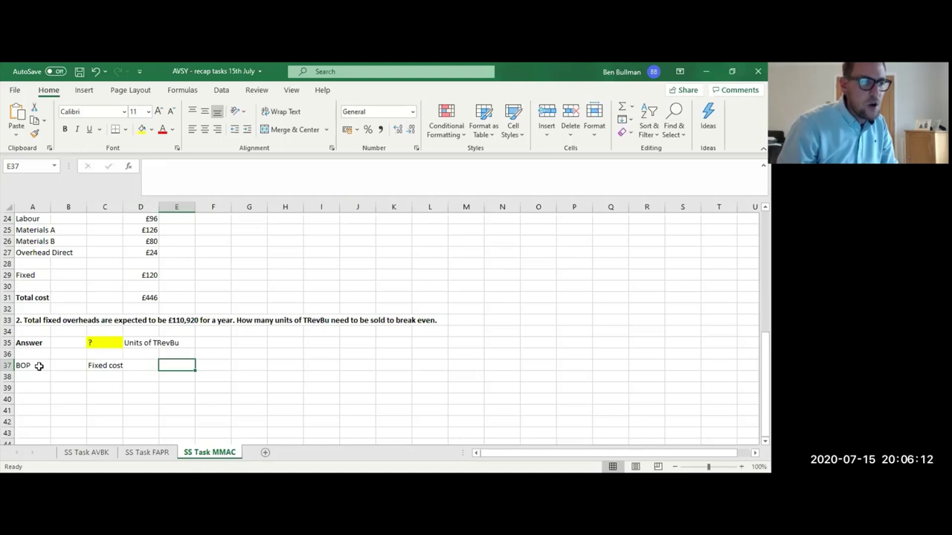
type("110")
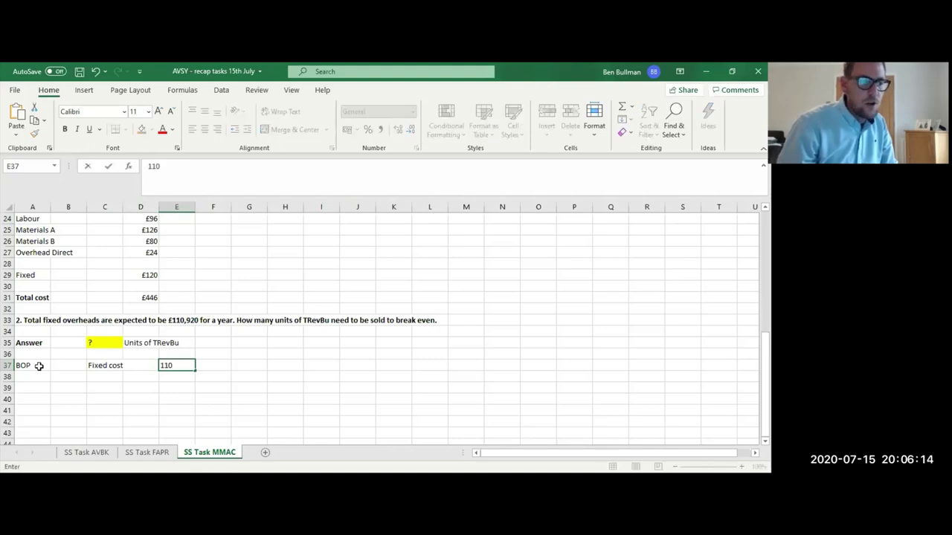
type("920")
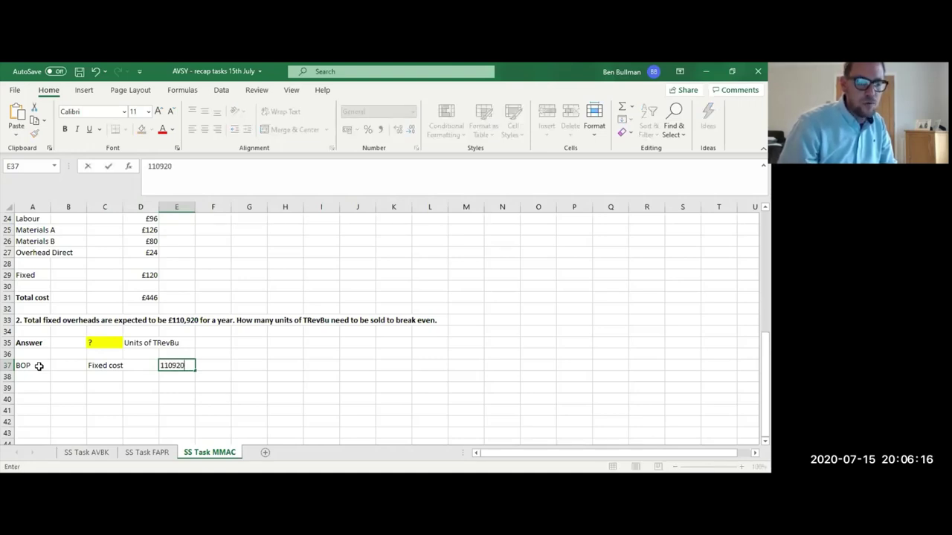
key("Return")
key("Up")
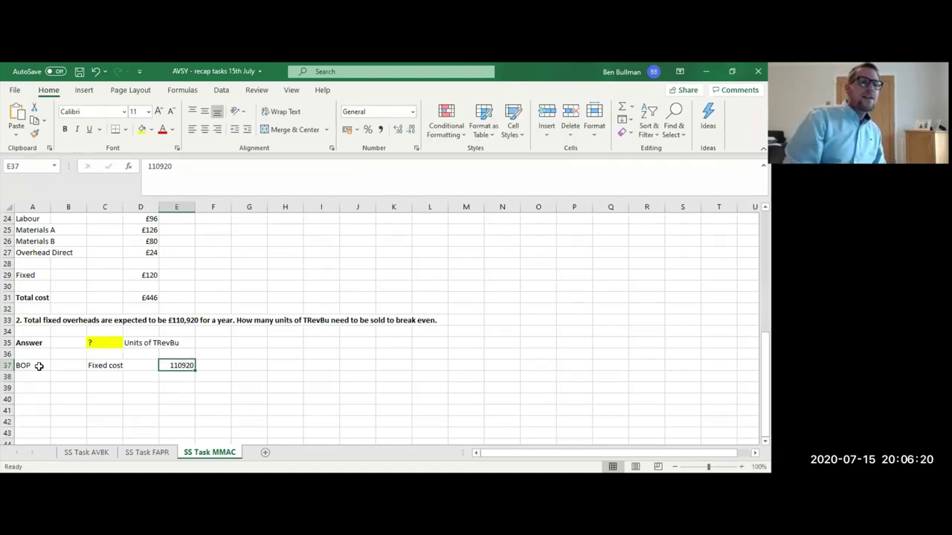
left_click(110, 377)
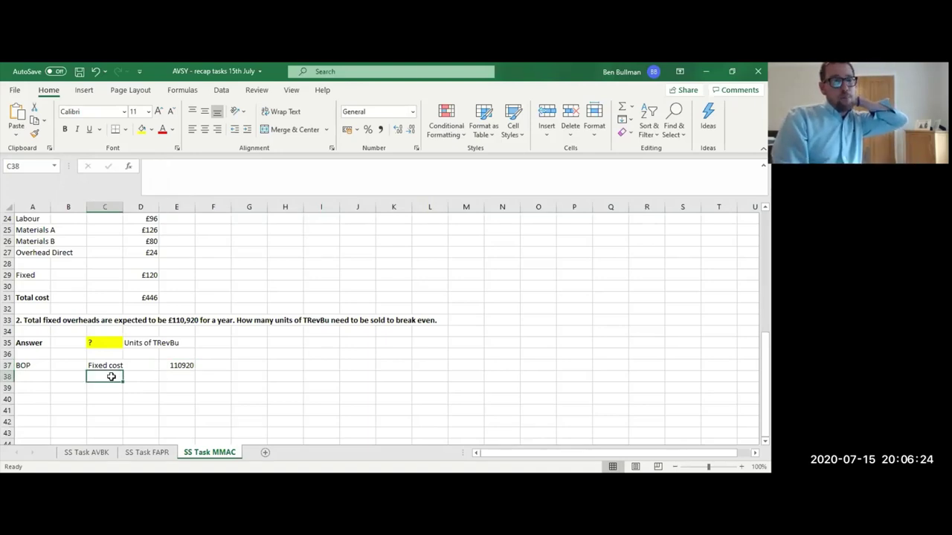
Add the label cont'n per unit in C38.
type("c")
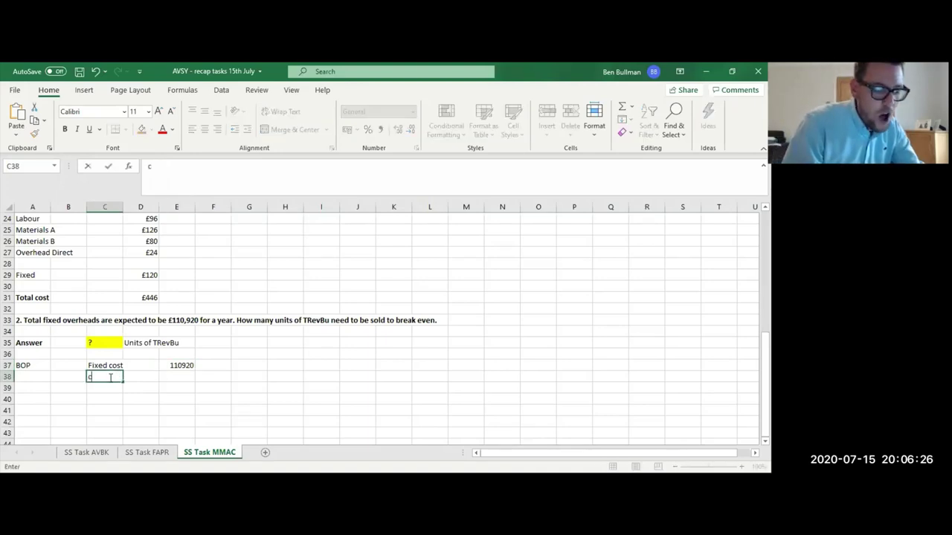
type("ont")
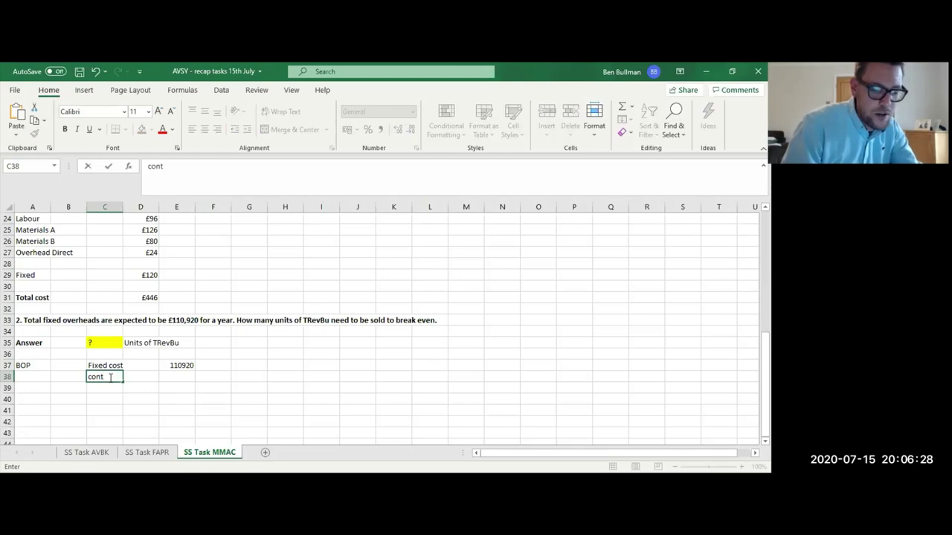
type("'n per")
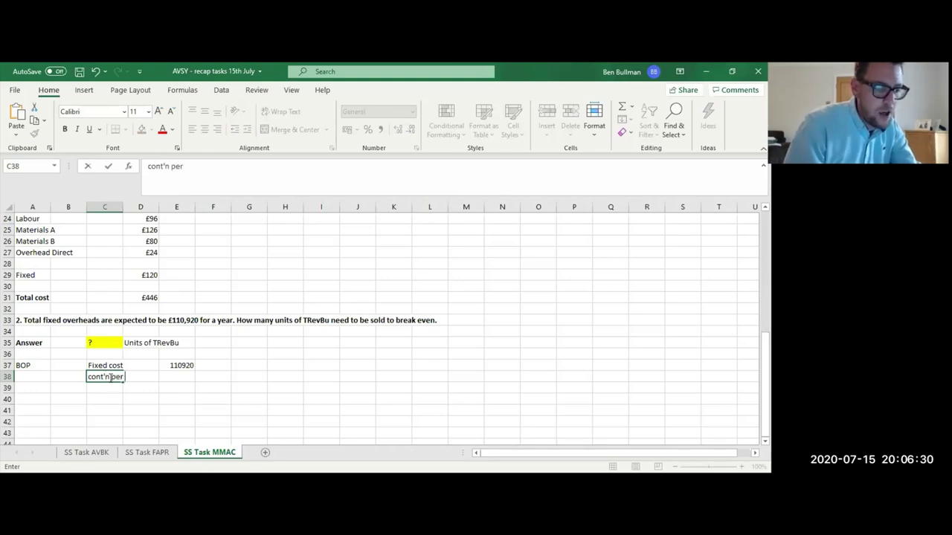
type(" unit")
key("Return")
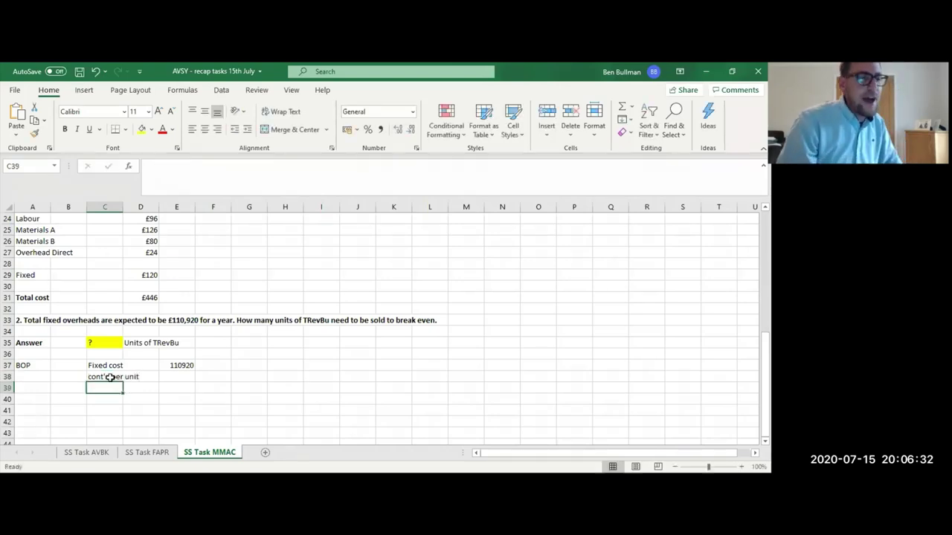
key("Up")
key("Up")
key("Right")
key("Right")
key("Right")
key("Right")
key("Right")
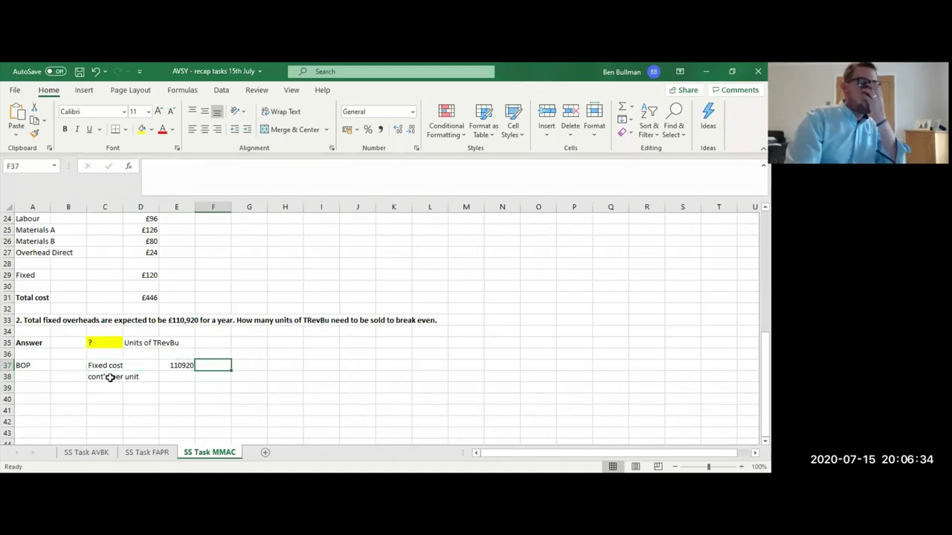
key("Right")
key("Up")
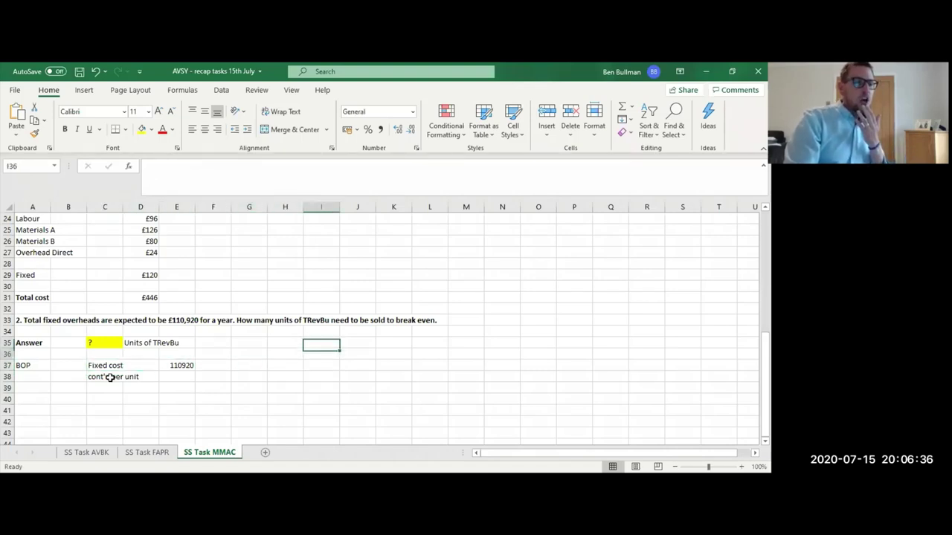
Type contribution, selling price and less direct costs labels down column I, rows 36-38.
type("contr")
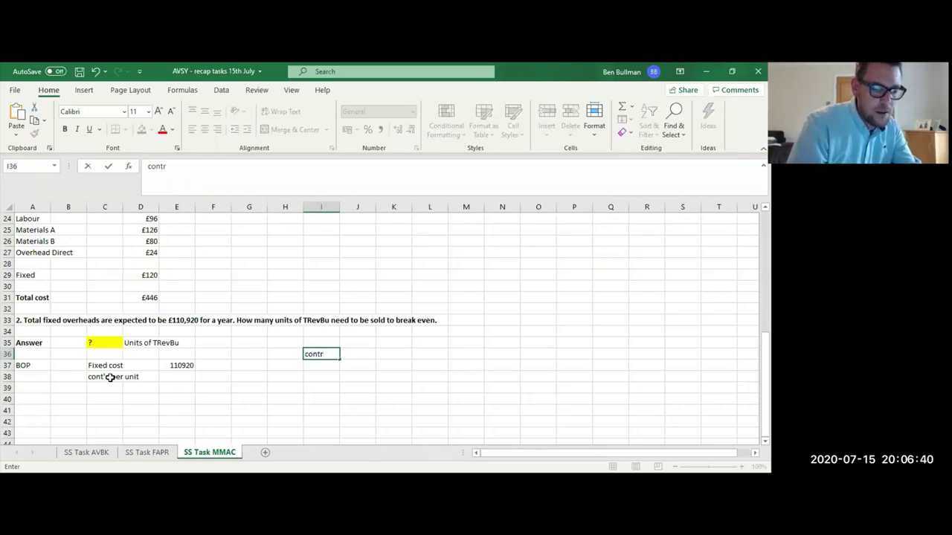
type("uibut")
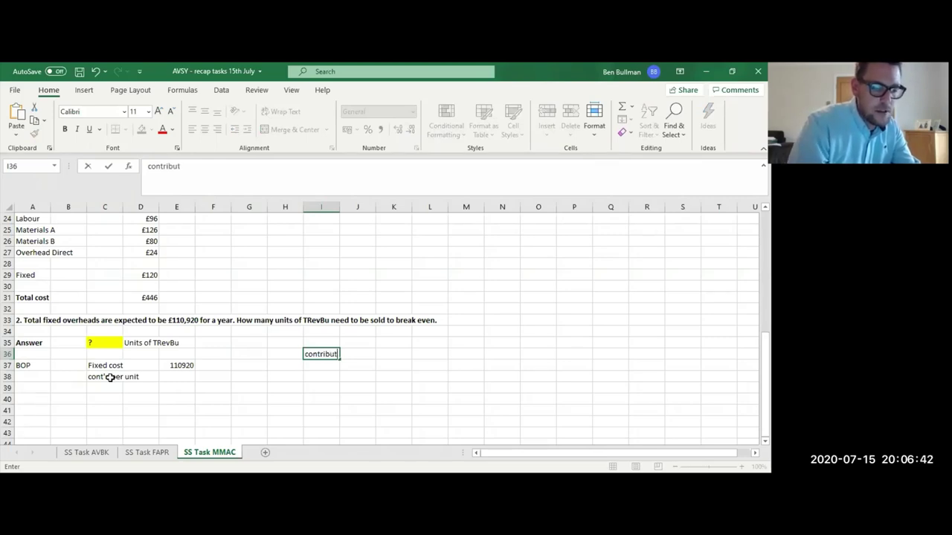
type("ion")
key("Return")
type("se")
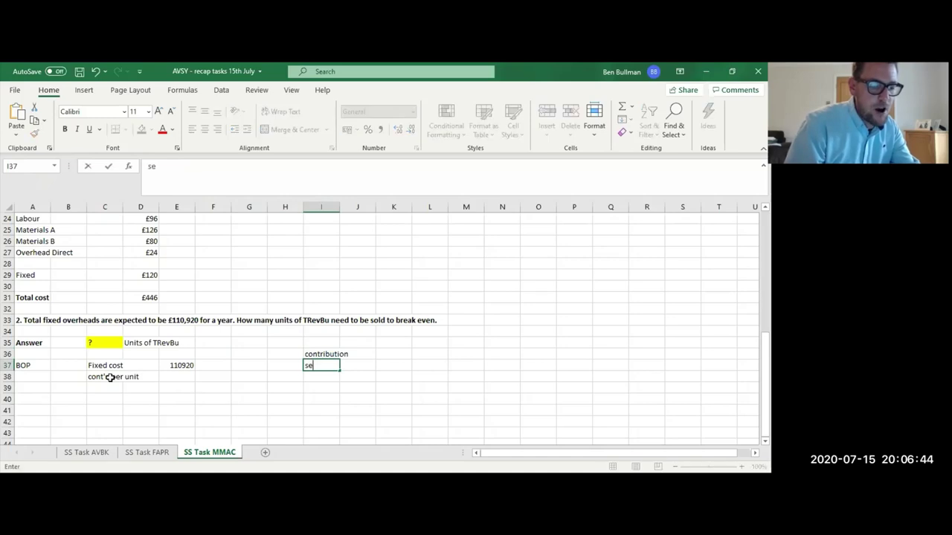
type("lling pri")
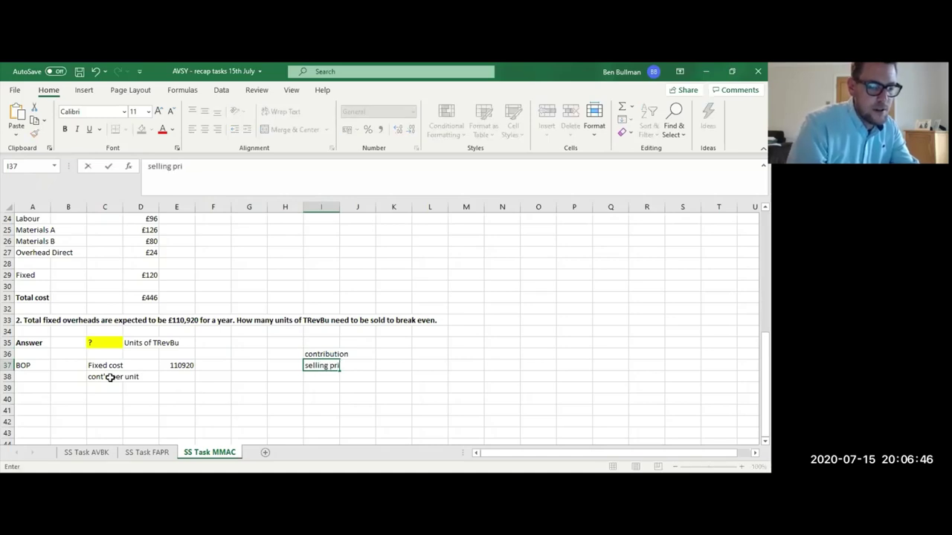
type("ce")
key("Return")
type("less")
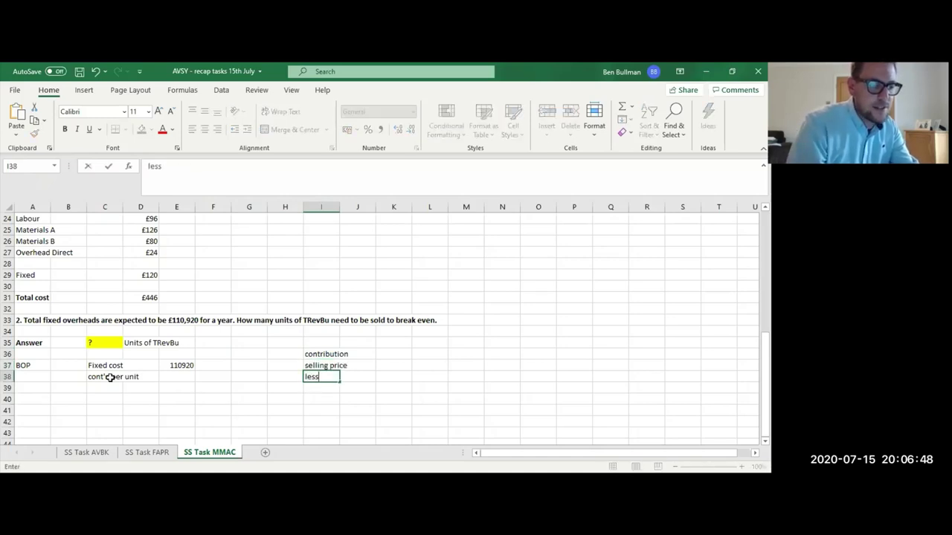
type(" direct costs")
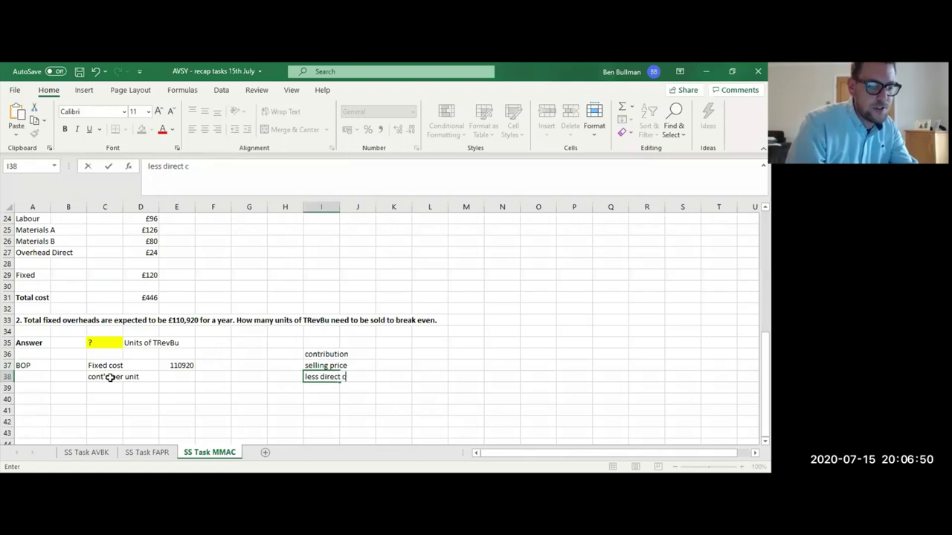
key("Return")
key("Up")
key("Up")
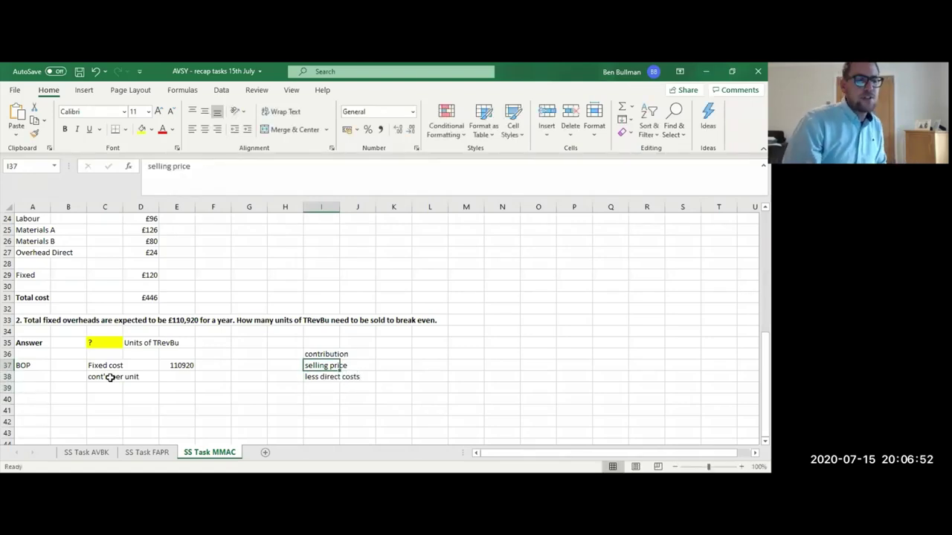
key("Right")
key("Right")
key("Up")
key("Up")
key("Up")
key("Up")
key("Up")
key("Up")
key("Up")
key("Up")
key("Up")
key("Up")
key("Up")
key("Up")
key("Up")
key("Up")
key("Up")
key("Up")
key("Up")
key("Up")
key("Up")
key("Up")
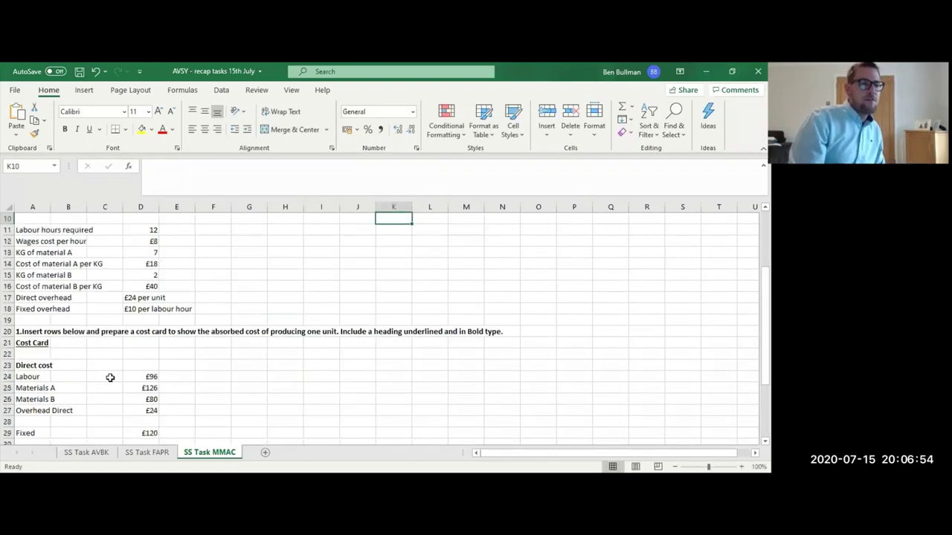
Check the £500 selling price in row 5, then enter 500 in K37.
key("Up")
key("Up")
key("Up")
key("Up")
key("Up")
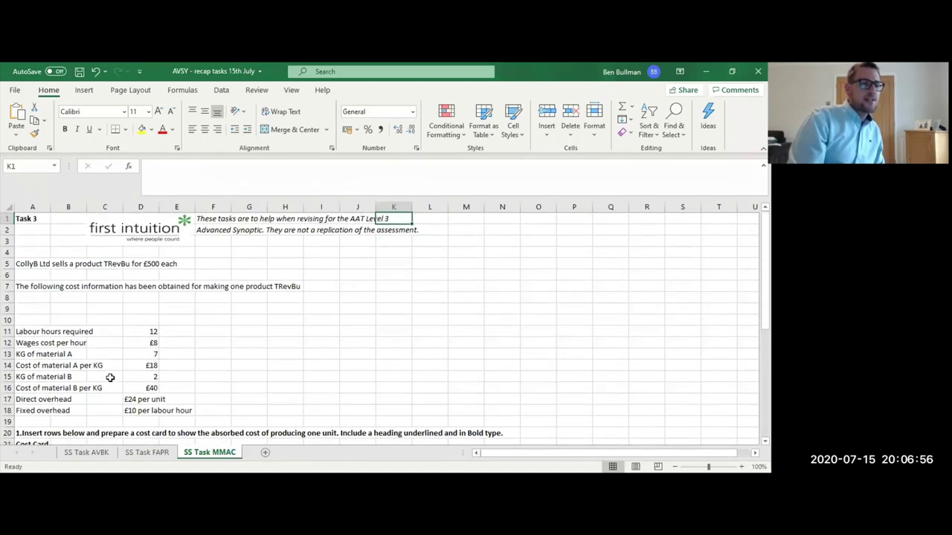
key("Down")
key("Down")
key("Down")
key("Down")
key("Left")
key("Left")
key("Left")
key("Left")
key("Left")
key("Left")
key("Left")
key("Left")
key("Left")
key("Left")
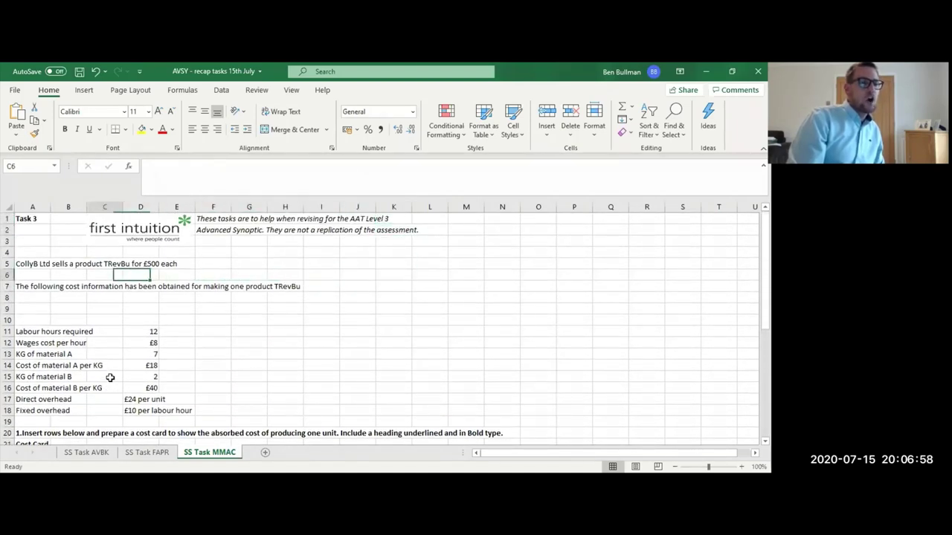
key("Up")
key("Right")
key("Right")
key("Right")
key("Right")
key("Right")
key("Right")
key("Right")
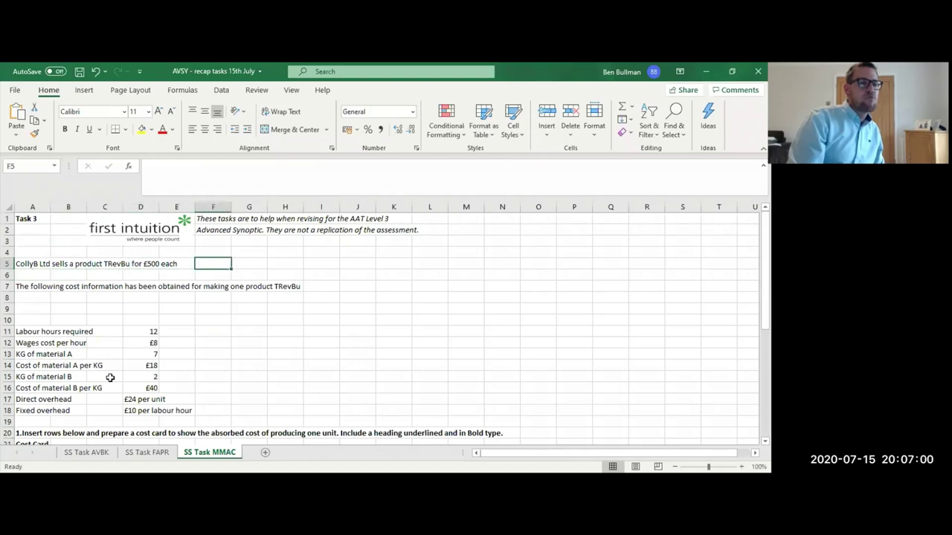
key("Down")
key("Down")
key("Down")
key("Down")
key("Down")
key("Down")
key("Down")
key("Down")
key("Down")
key("Down")
key("Down")
key("Down")
key("Down")
key("Down")
key("Down")
key("Down")
key("Down")
key("Down")
key("Down")
key("Down")
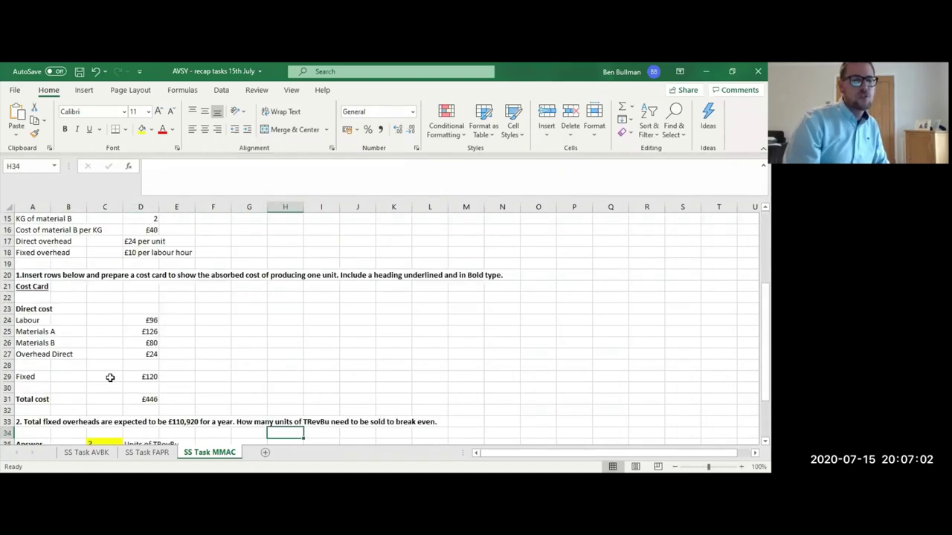
key("Up")
key("Up")
key("Up")
key("Up")
key("Right")
key("Right")
key("Right")
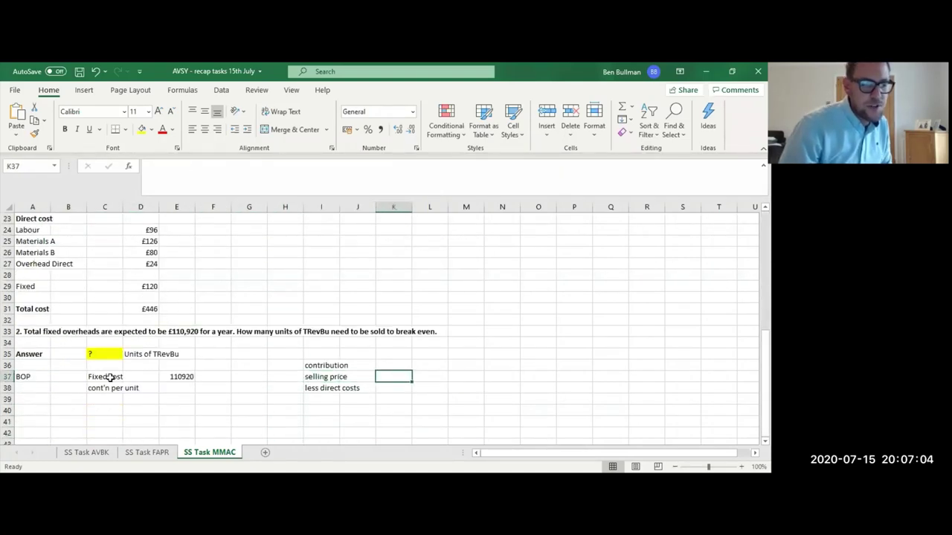
type("500")
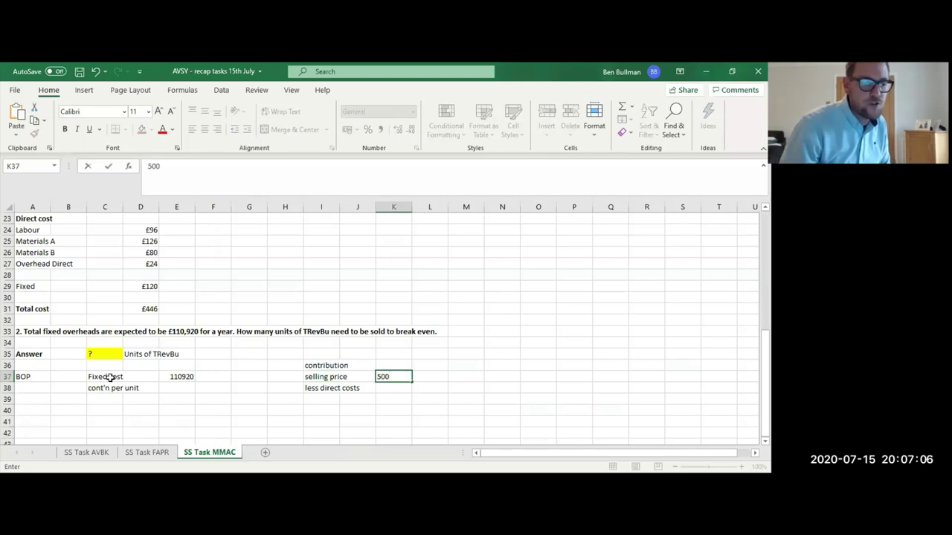
key("Return")
key("Up")
key("Up")
key("Up")
key("Up")
key("Up")
key("Up")
key("Up")
key("Up")
key("Up")
key("Up")
key("Up")
key("Up")
key("Up")
key("Up")
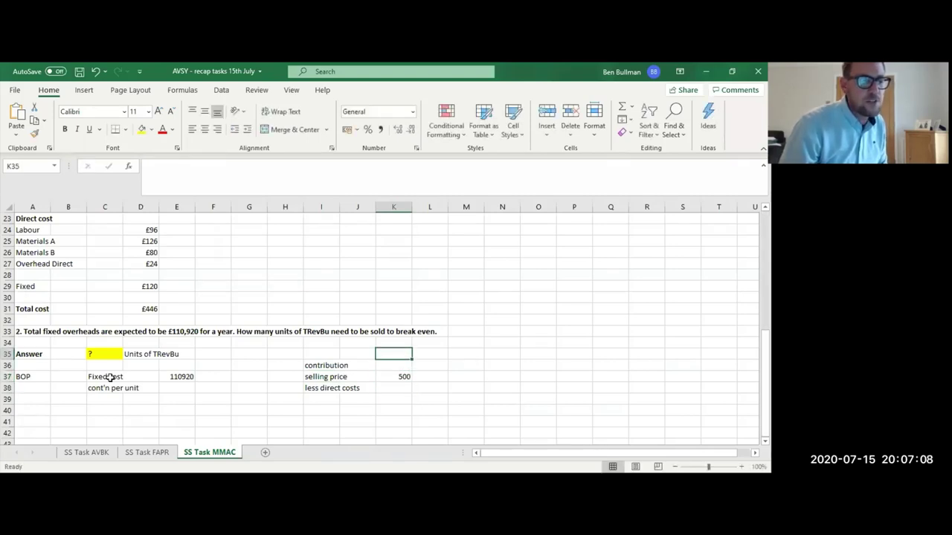
key("Up")
key("Up")
key("Up")
key("Up")
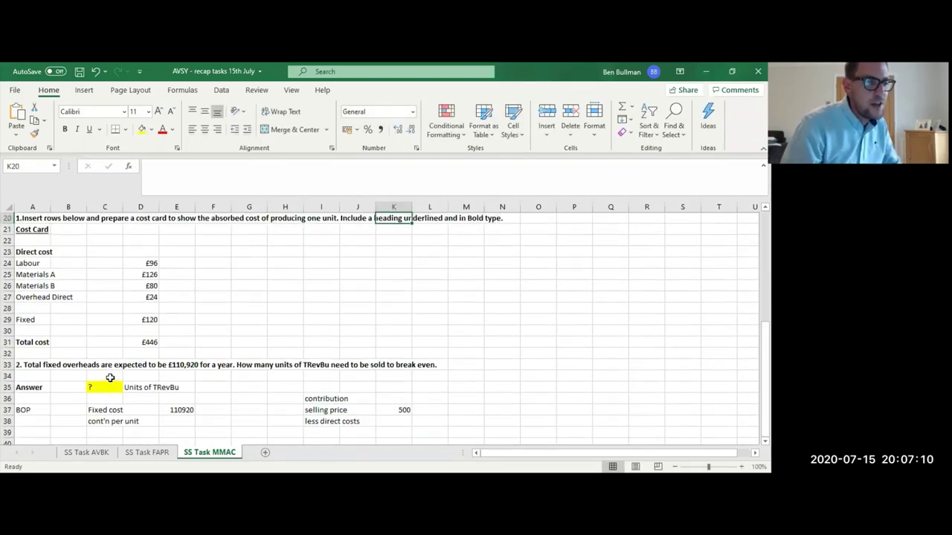
Shade the direct cost figures in D24:D27 green.
left_click_drag(149, 264, 152, 298)
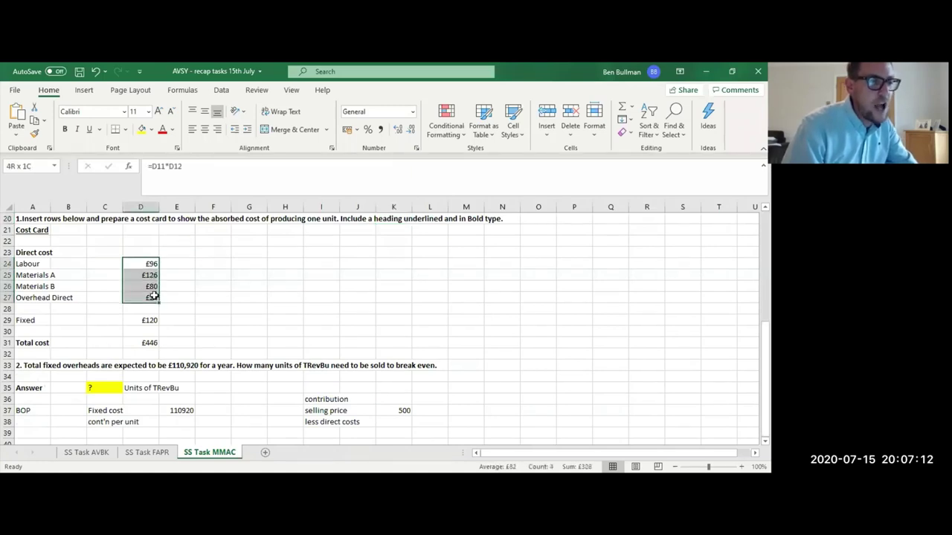
left_click(154, 133)
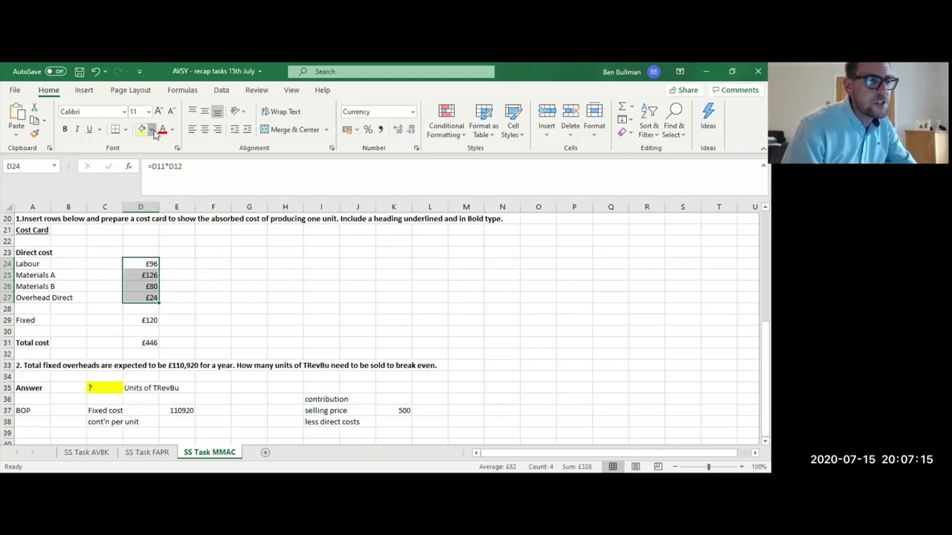
left_click(190, 236)
left_click(214, 296)
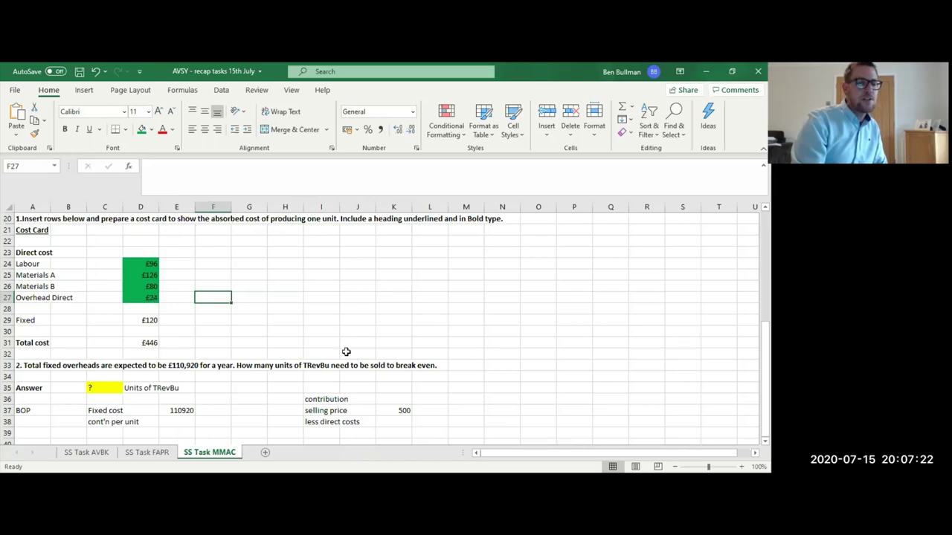
Start an AutoSum in K38 over the direct costs D24:D27.
left_click(400, 421)
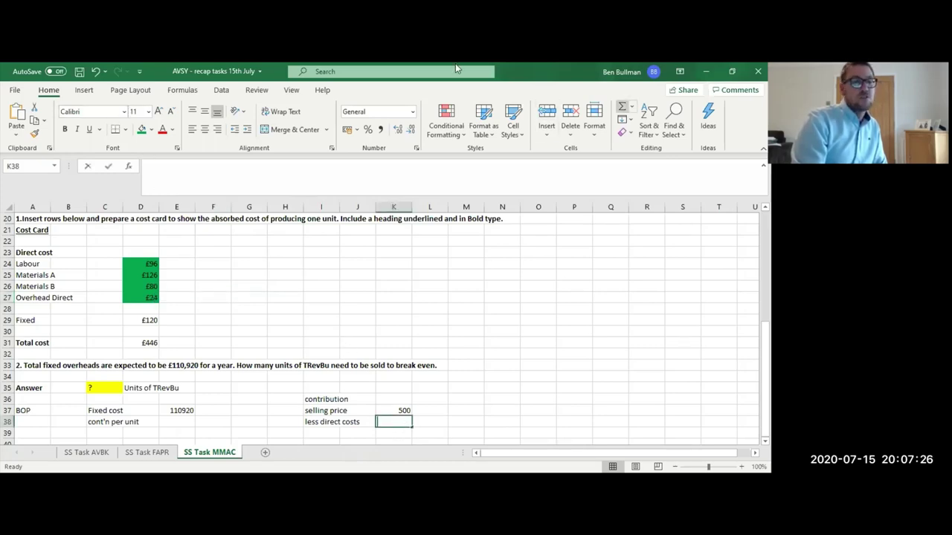
key("alt+equal")
left_click(152, 267)
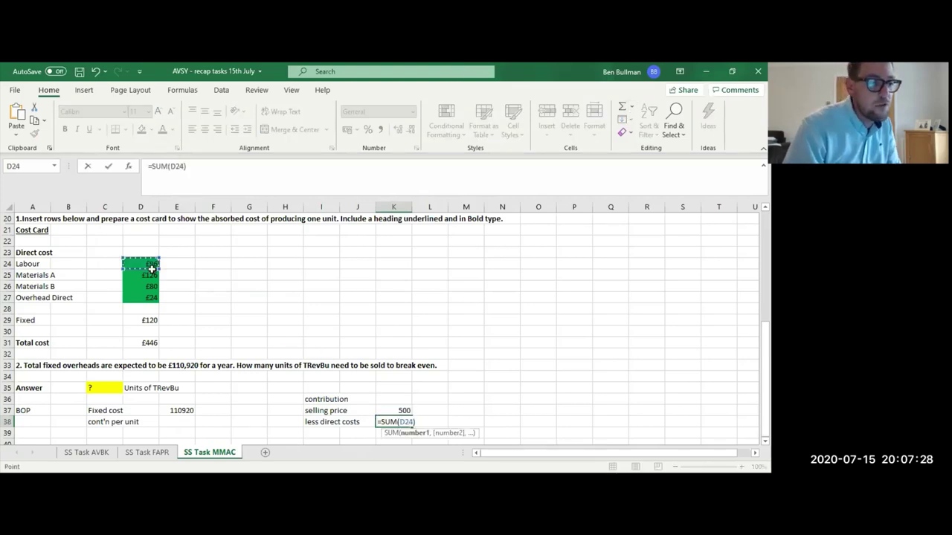
left_click_drag(152, 267, 151, 295)
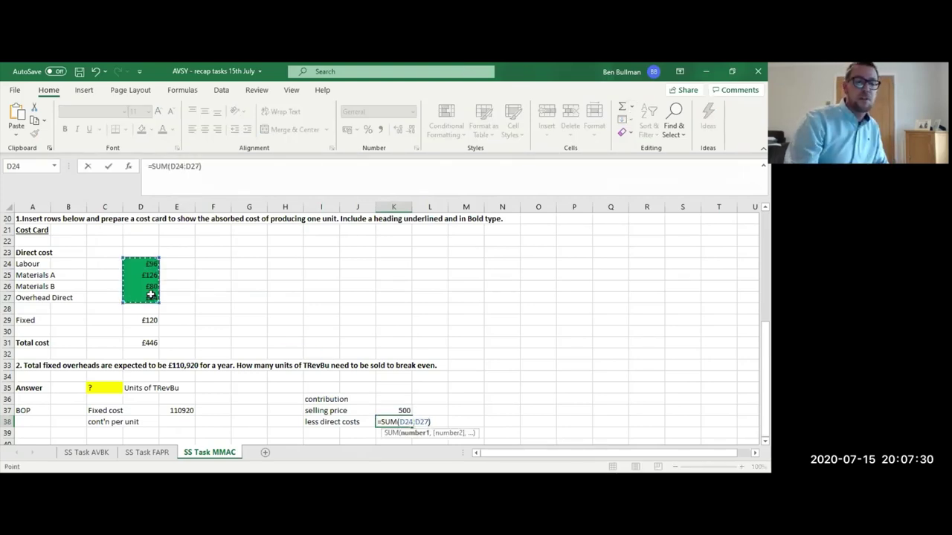
Confirm the £326 direct cost total and label I39 'cont per unit'.
key("Return")
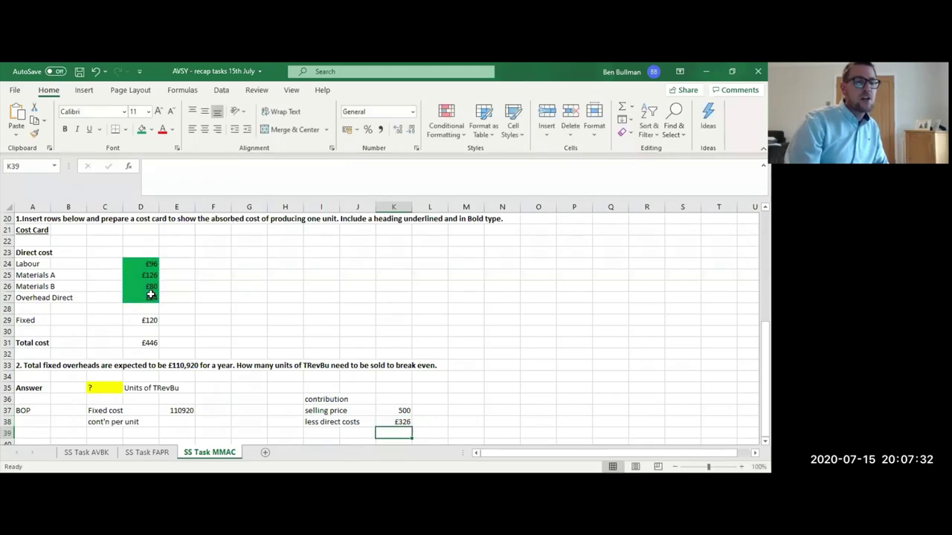
key("Up")
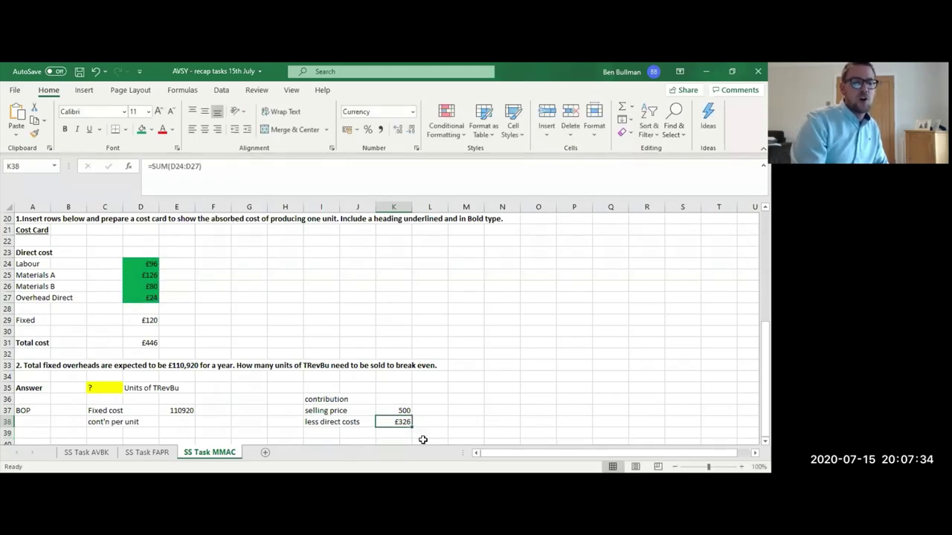
key("Down")
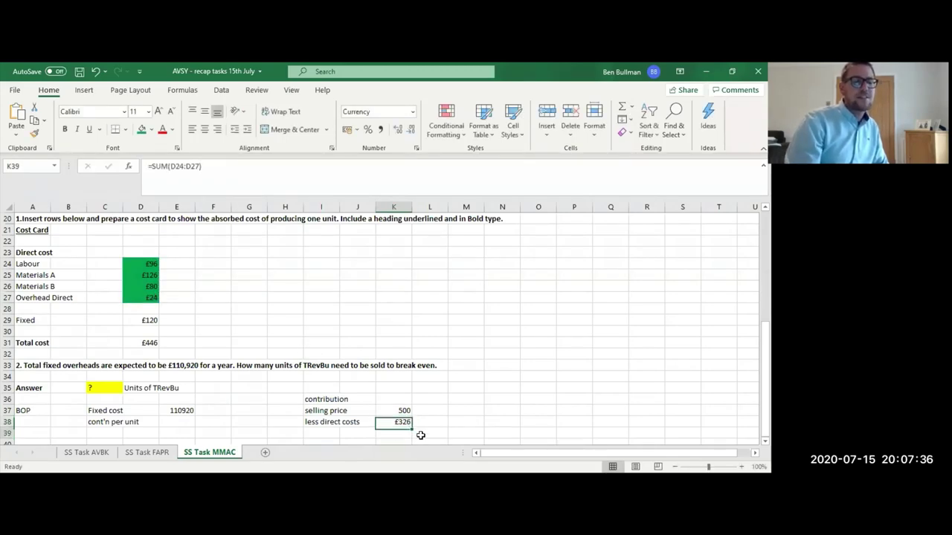
scroll(420, 435, "down", 1)
key("Left")
key("Left")
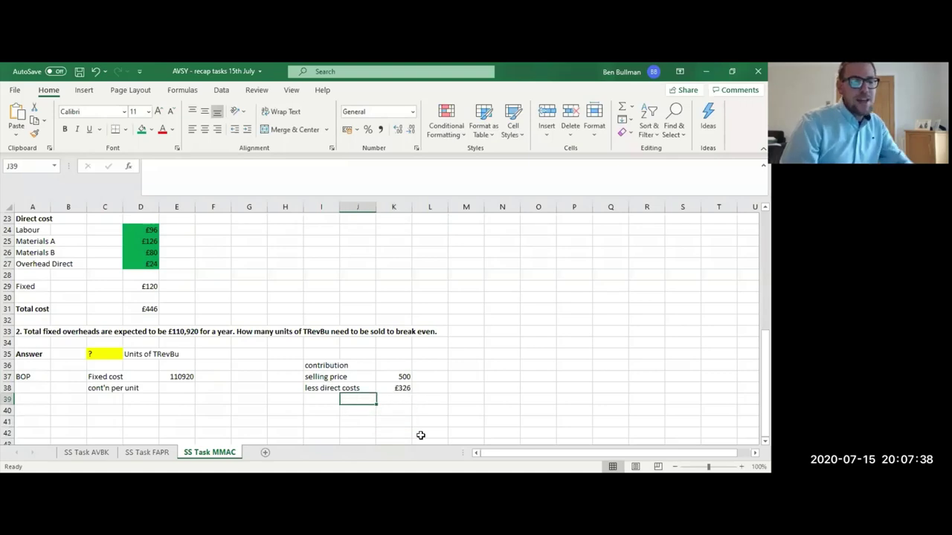
type("c")
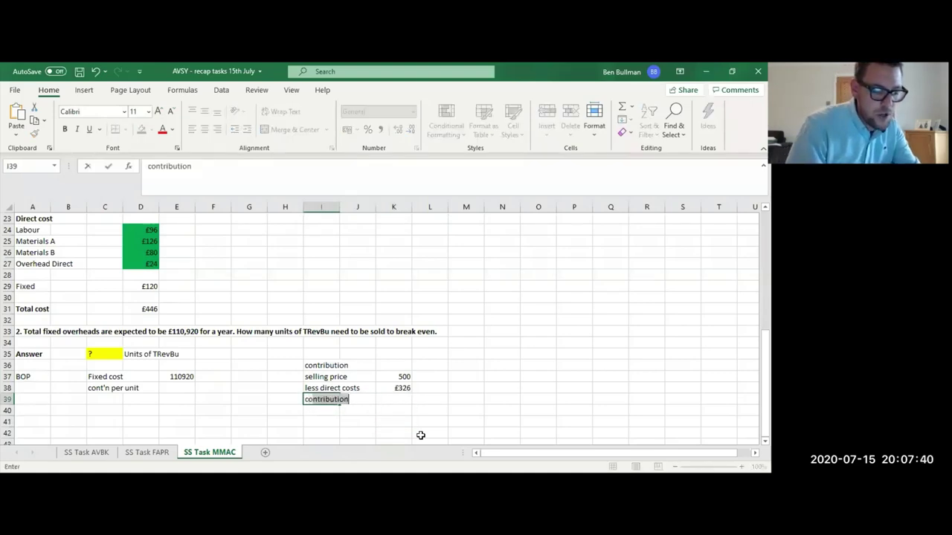
type("ont ")
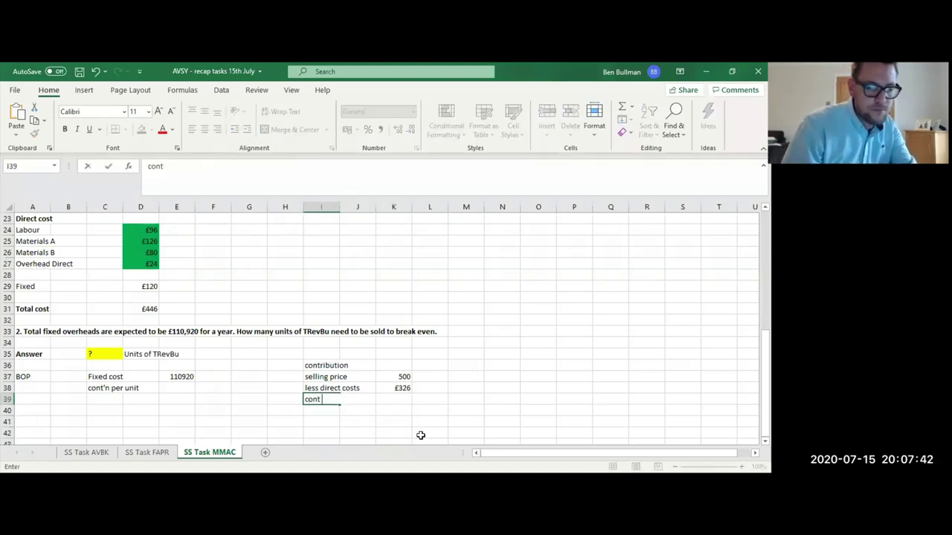
type("per un ")
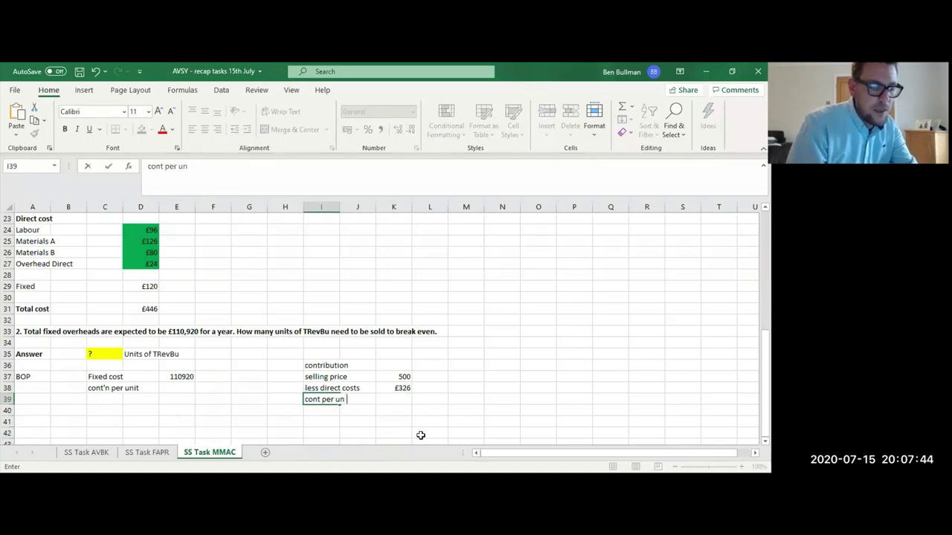
type("it")
key("Return")
Enter =K37-K38 in K39, giving £174 contribution per unit.
key("Up")
key("Up")
key("Right")
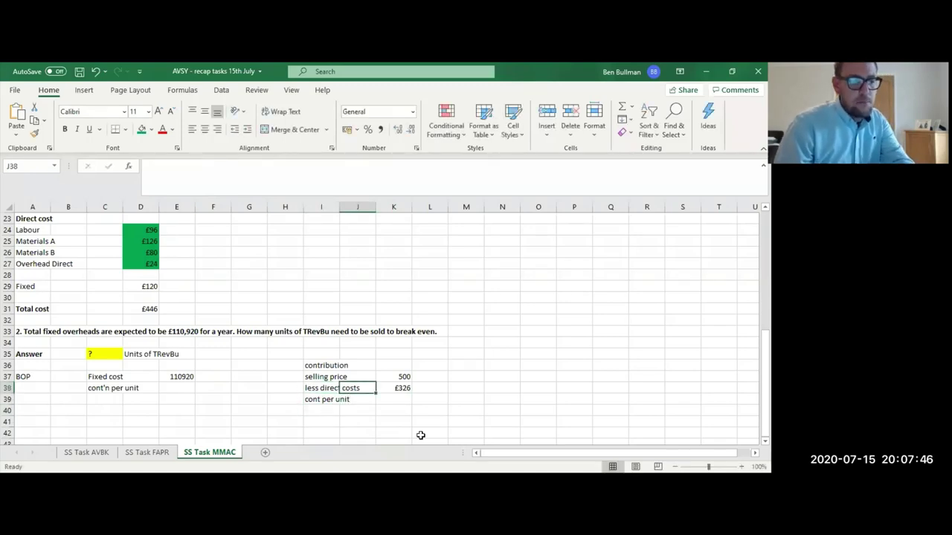
key("Right")
key("Down")
type("=")
key("Up")
key("Up")
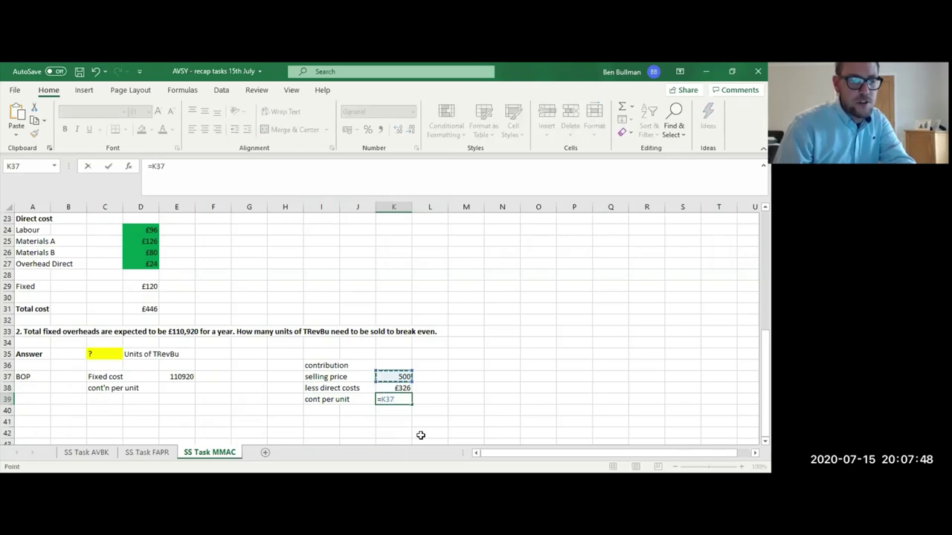
type("-")
key("Up")
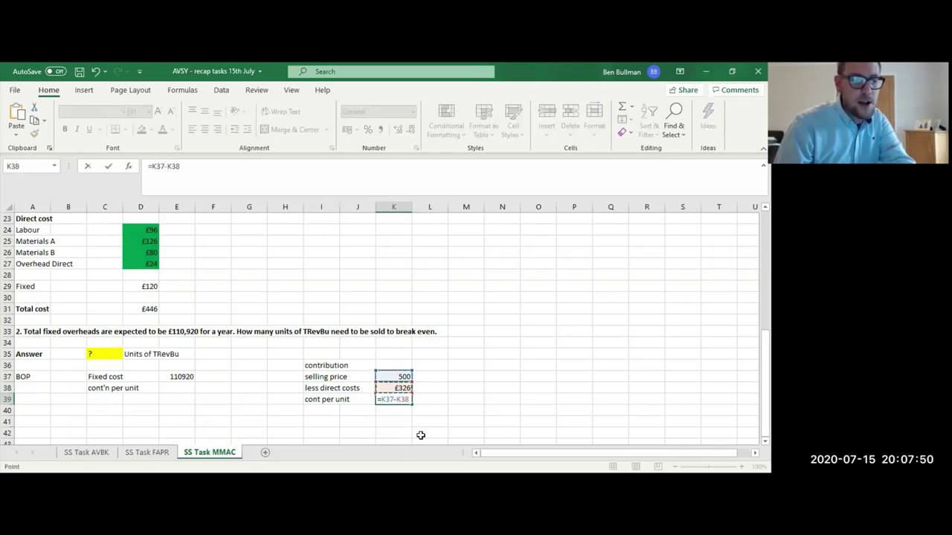
key("Return")
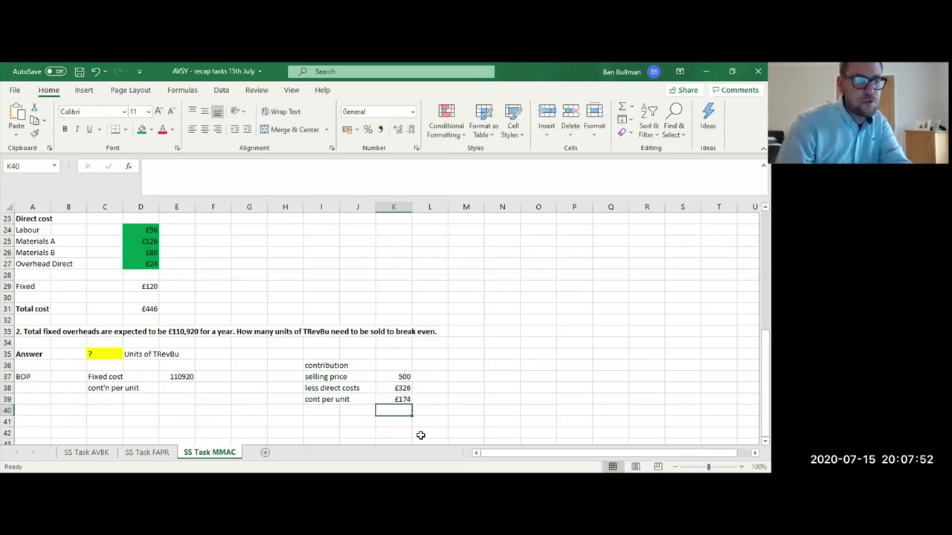
key("Up")
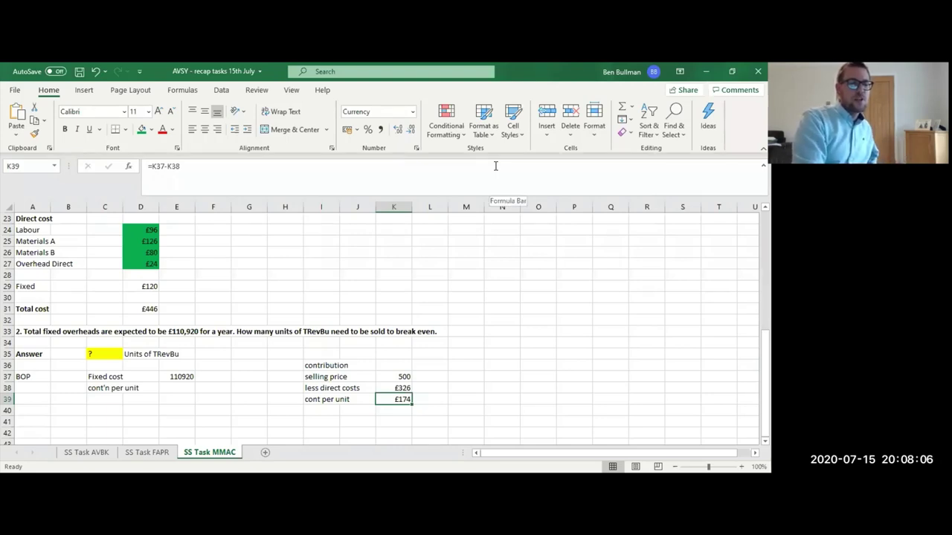
Link E38 to the £174 contribution per unit with =K39.
left_click(525, 252)
left_click(232, 385)
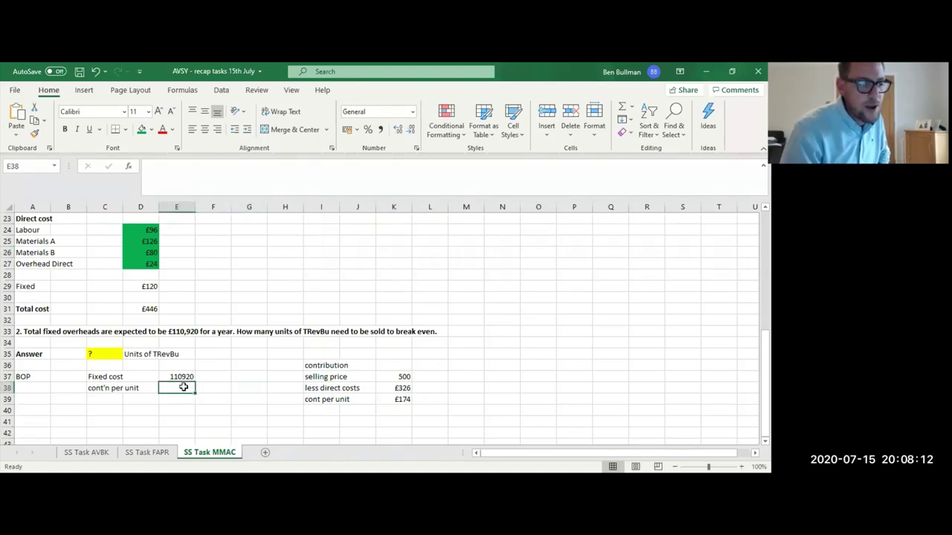
type("=")
key("Right")
key("Right")
key("Right")
key("Right")
key("Right")
key("Right")
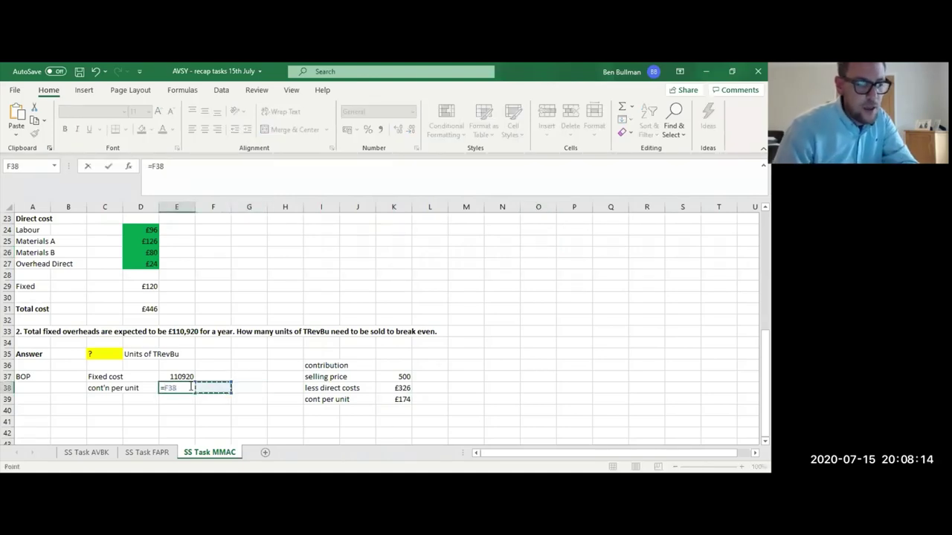
key("Down")
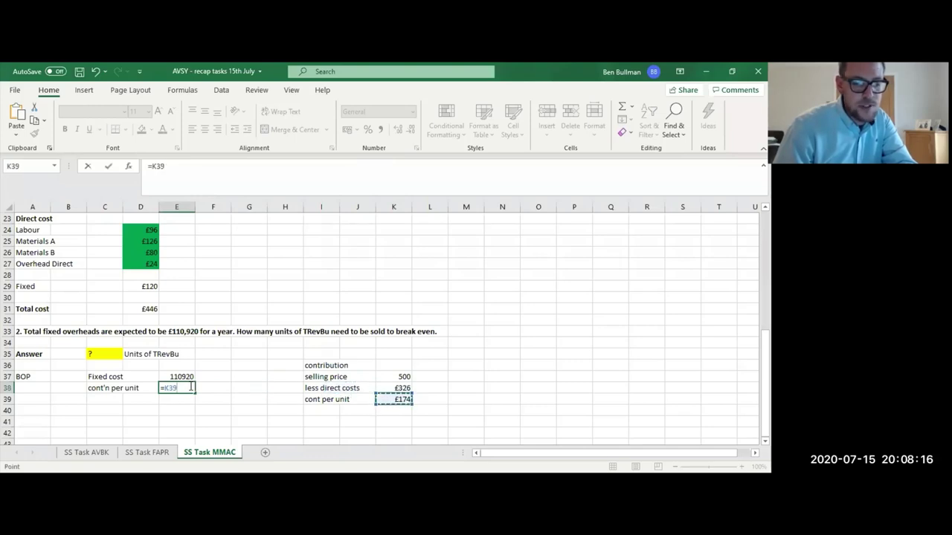
key("Return")
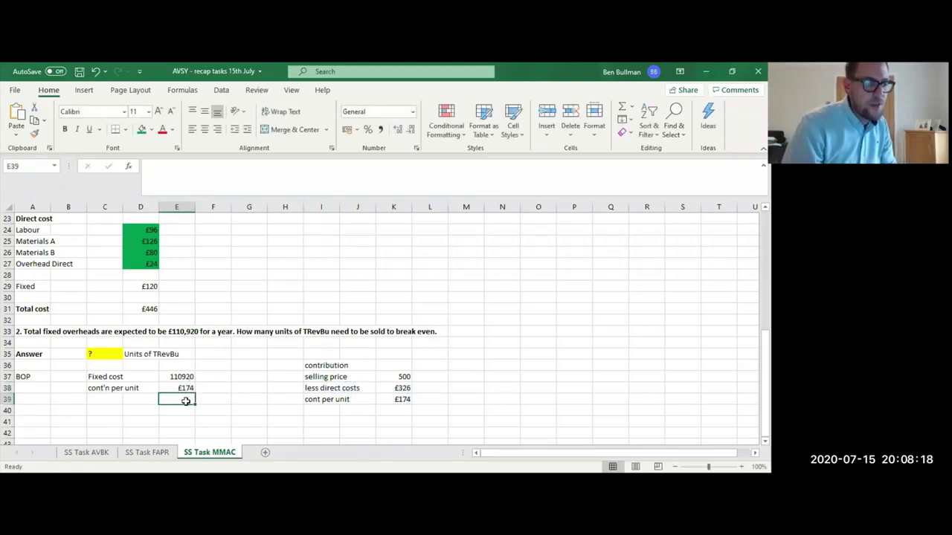
Enter =E37/E38 in C40, dividing 110920 fixed cost by contribution to get £637.47.
left_click(108, 411)
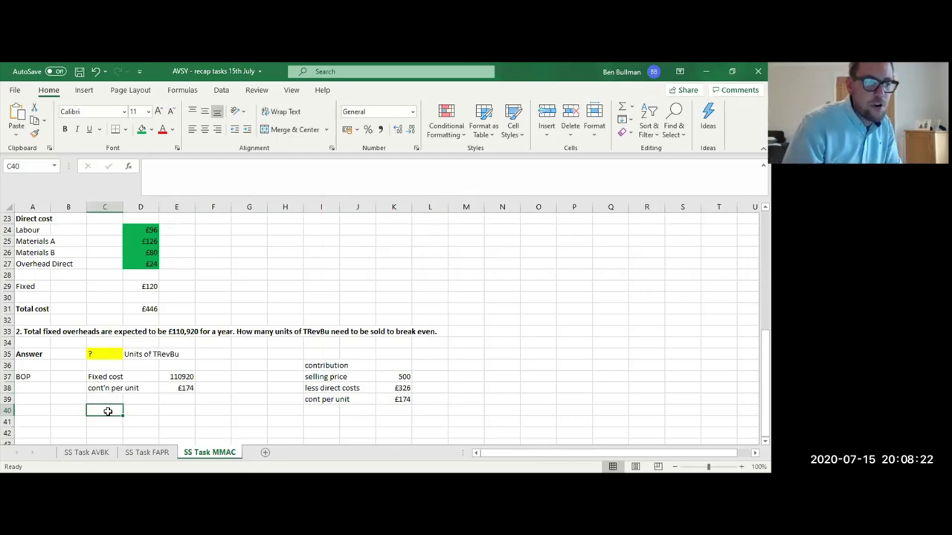
type("=")
key("Up")
key("Up")
key("Up")
key("Right")
key("Right")
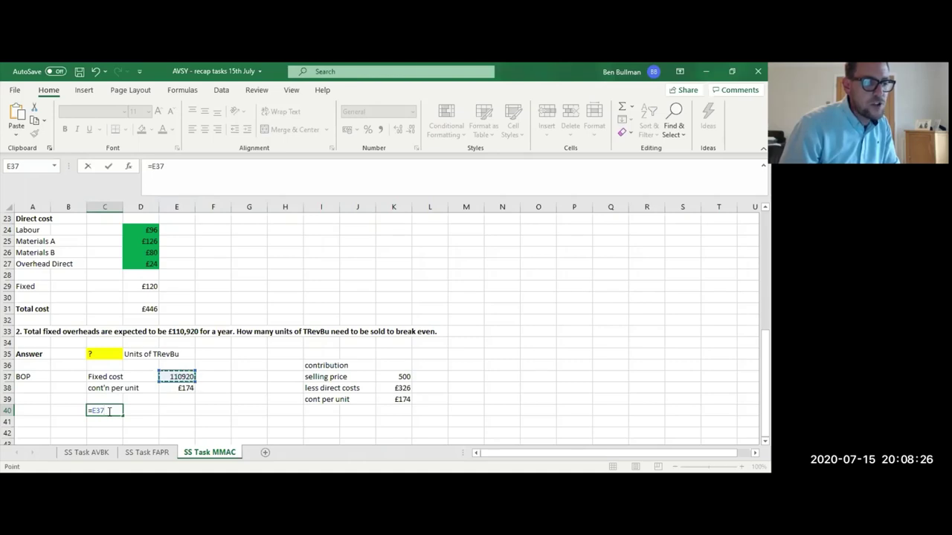
type("/")
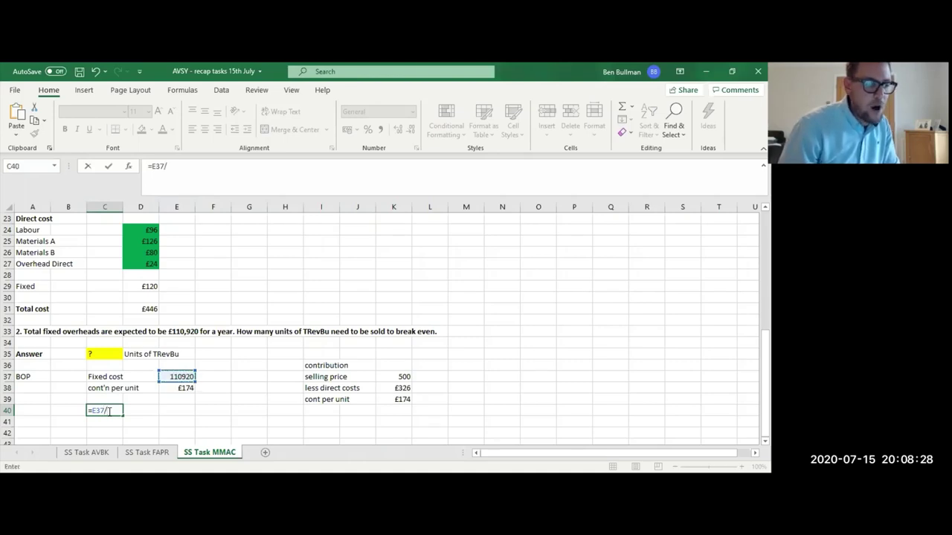
key("Up")
key("Up")
key("Right")
key("Right")
key("Return")
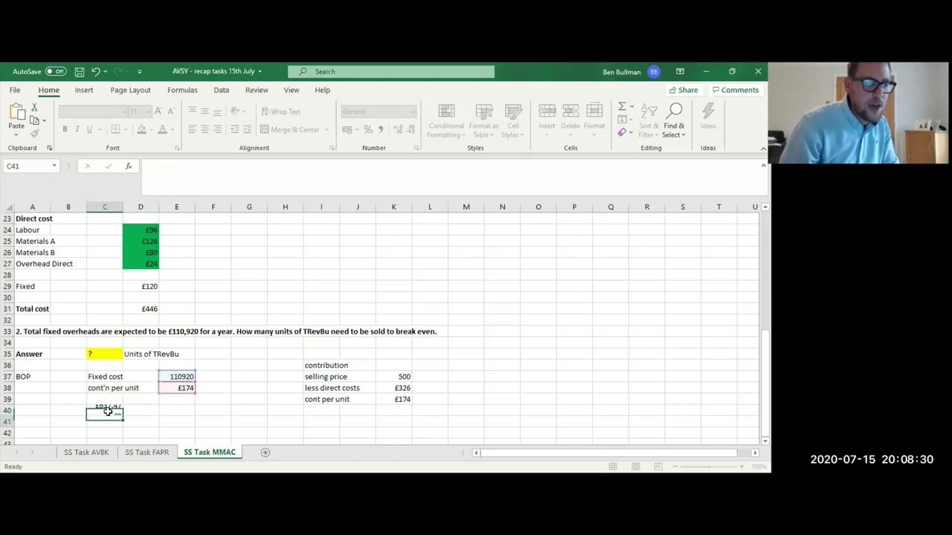
left_click(109, 408)
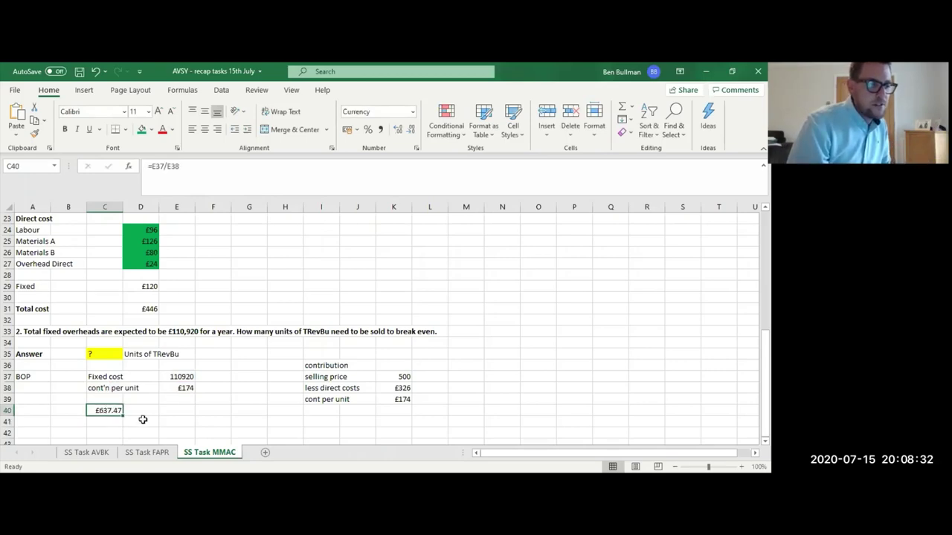
left_click(185, 387)
left_click(99, 408)
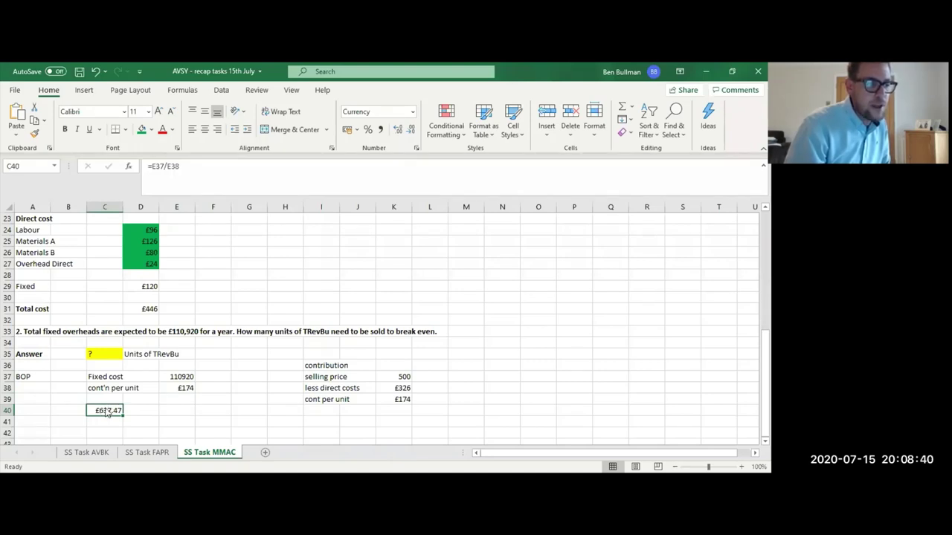
Format C40 as Number with 0 decimal places so it shows 637.
right_click(104, 413)
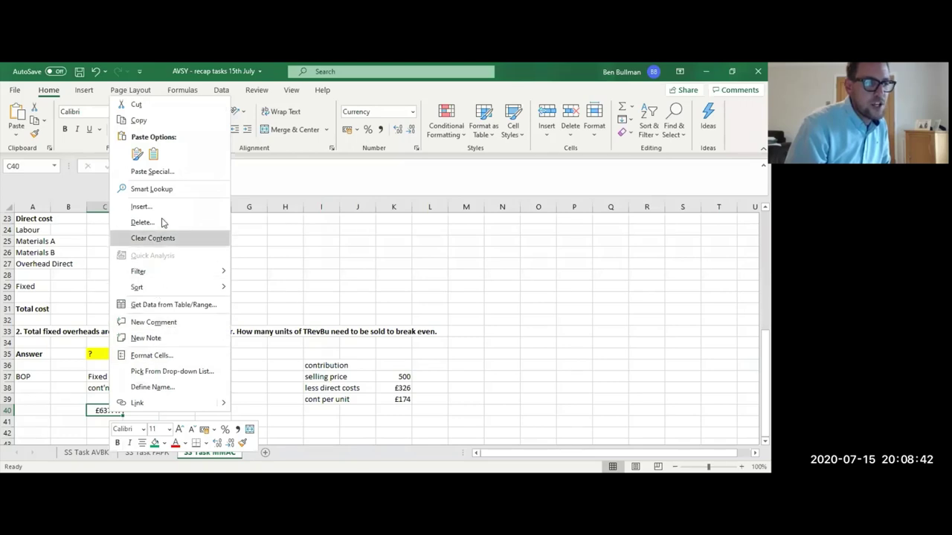
left_click(151, 356)
left_click(33, 256)
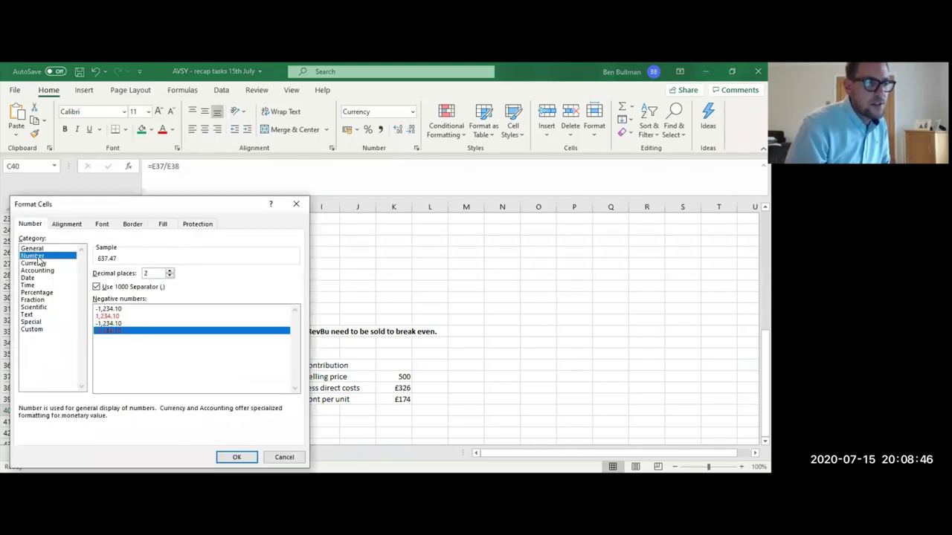
left_click(170, 276)
left_click(169, 275)
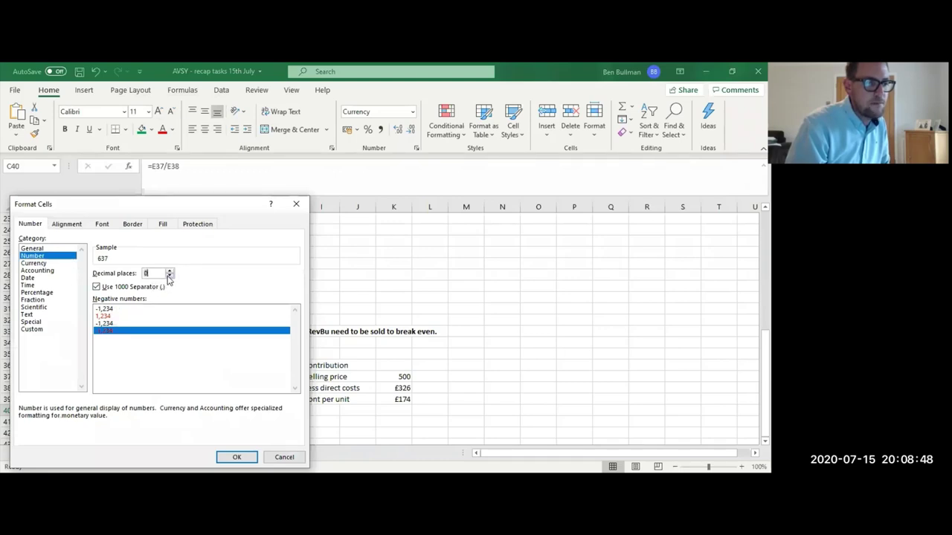
left_click(235, 455)
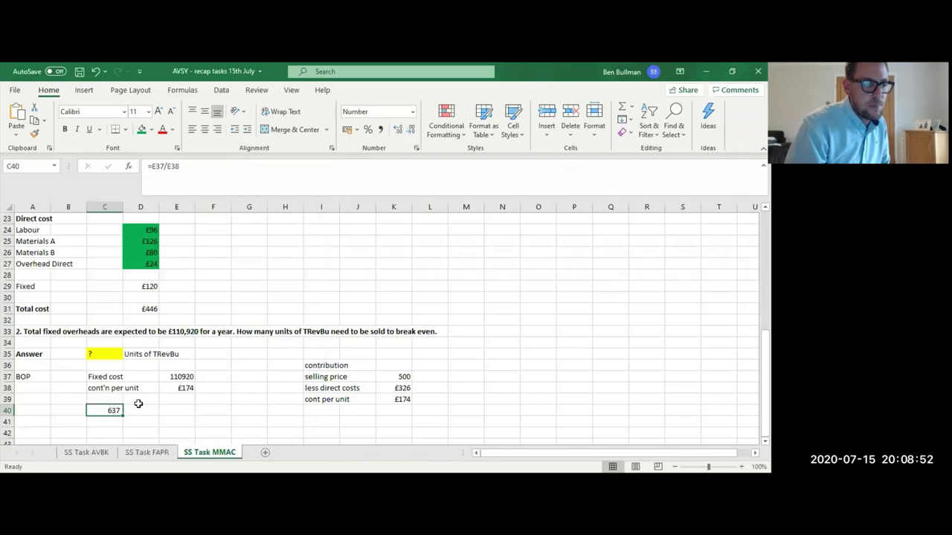
left_click(139, 401)
left_click(108, 414)
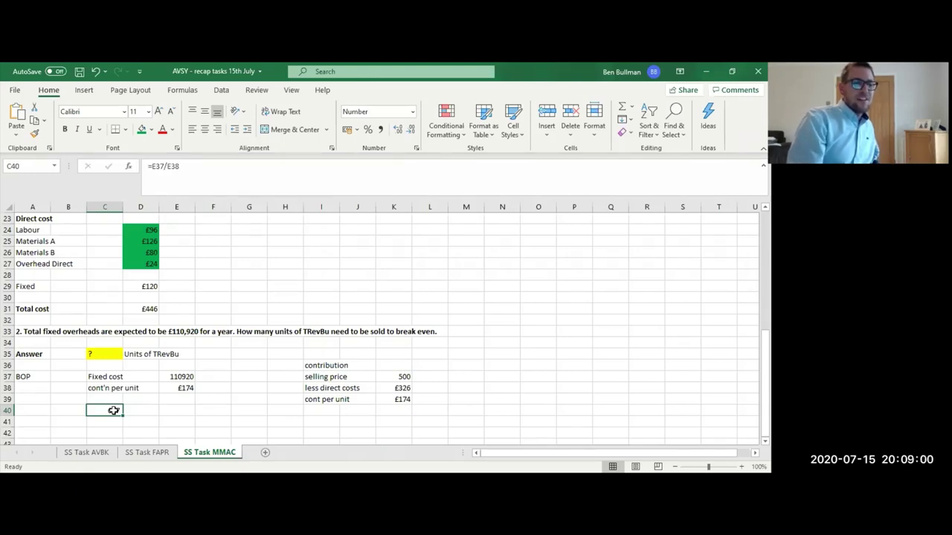
Enter 638 in the yellow answer cell C35, replacing the question mark.
key("Up")
key("Up")
key("Up")
key("Up")
key("Up")
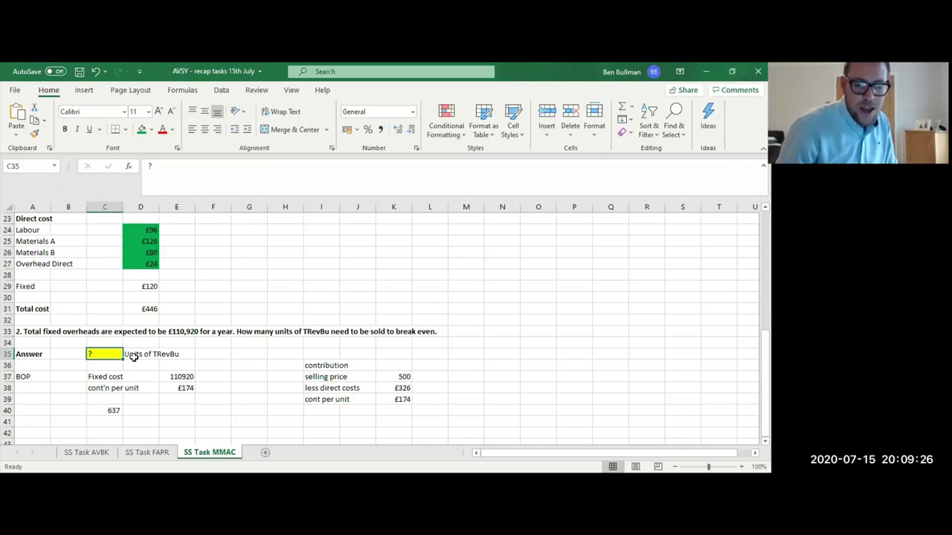
type("638")
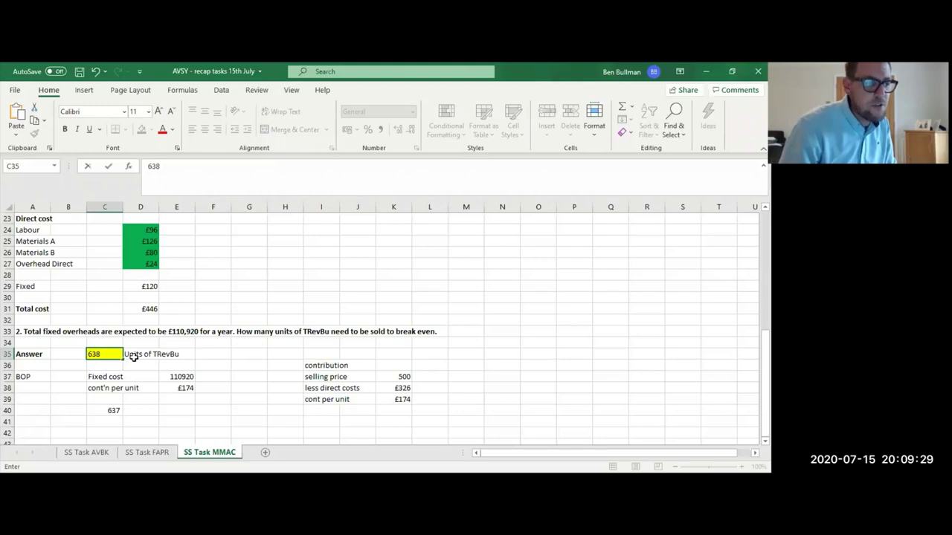
key("Return")
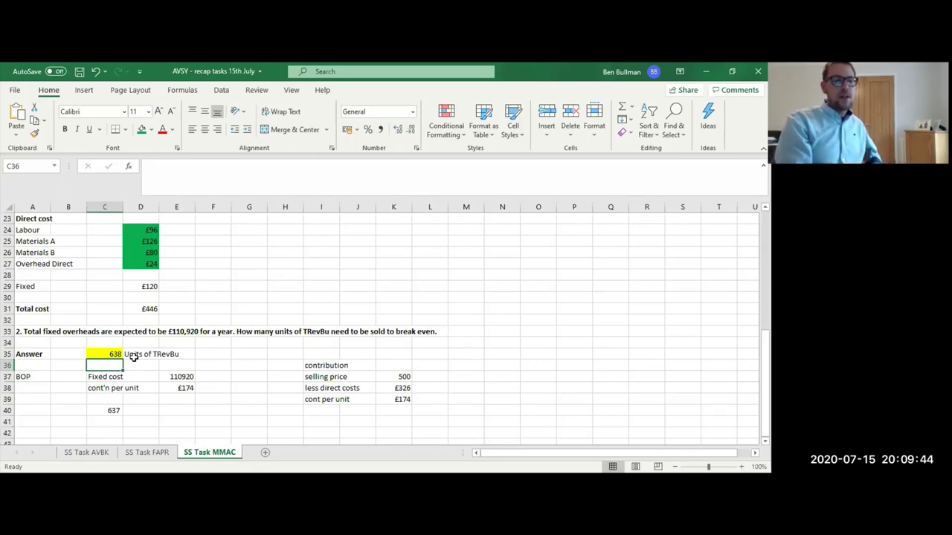
Deselect the answer cell and switch to the AAT Comment article in Chrome.
left_click(207, 342)
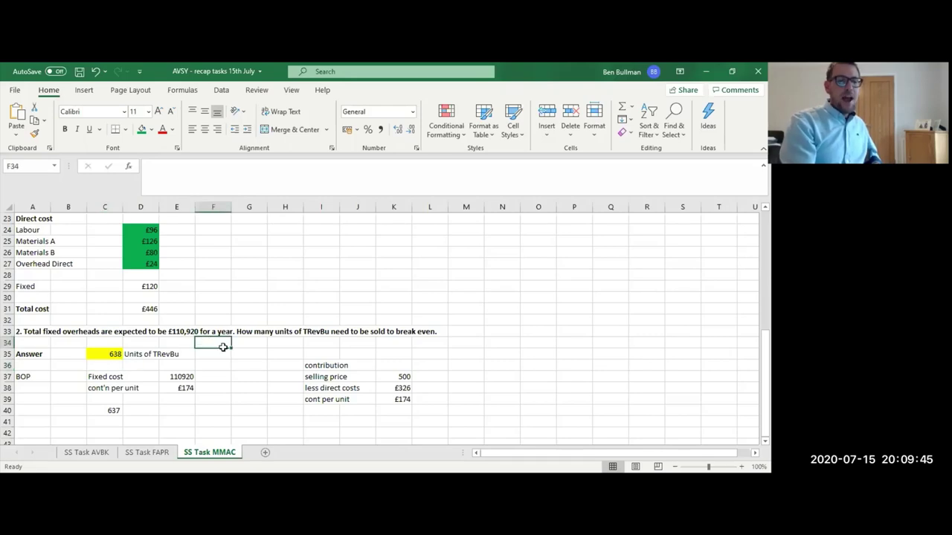
left_click(214, 306)
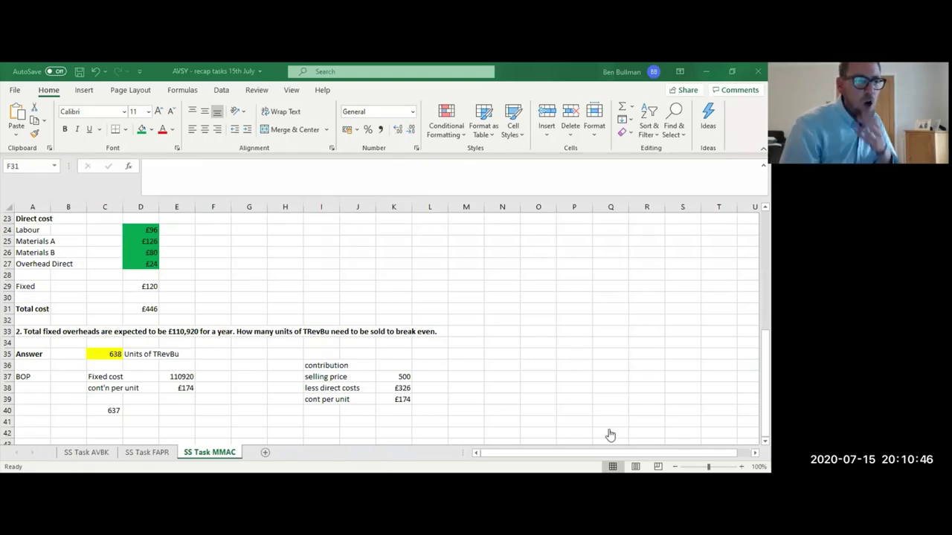
key("alt+Tab")
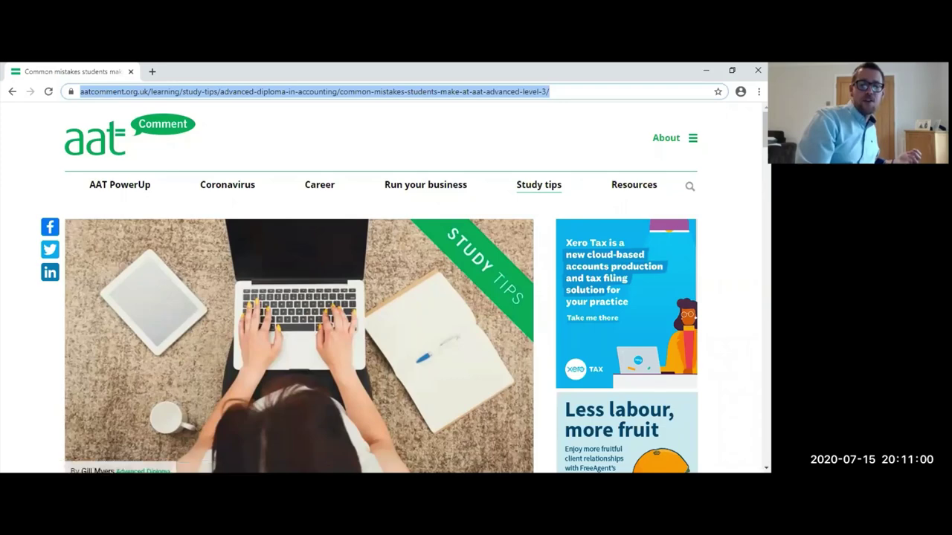
Scroll past the article title and series links to the synoptic timing advice.
scroll(546, 349, "down", 2)
scroll(416, 286, "down", 3)
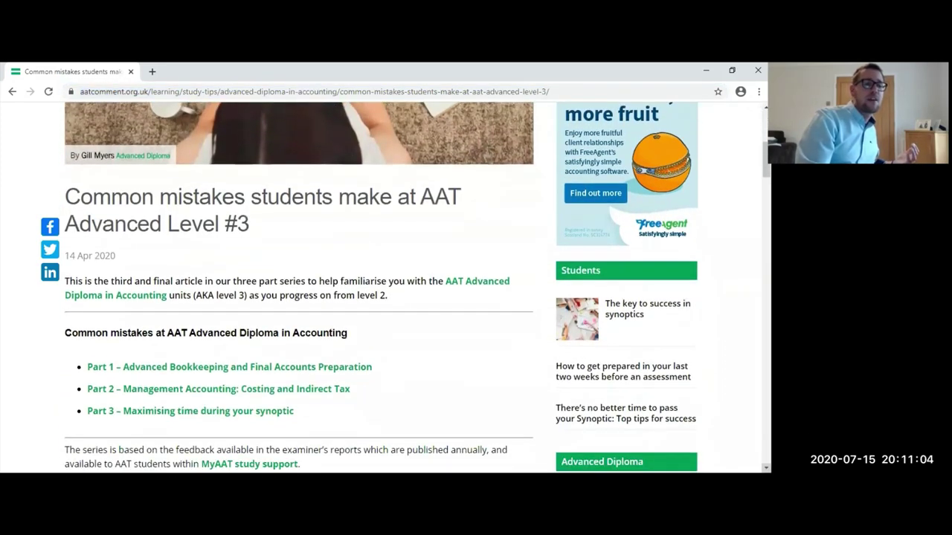
scroll(417, 286, "down", 1)
scroll(417, 286, "down", 3)
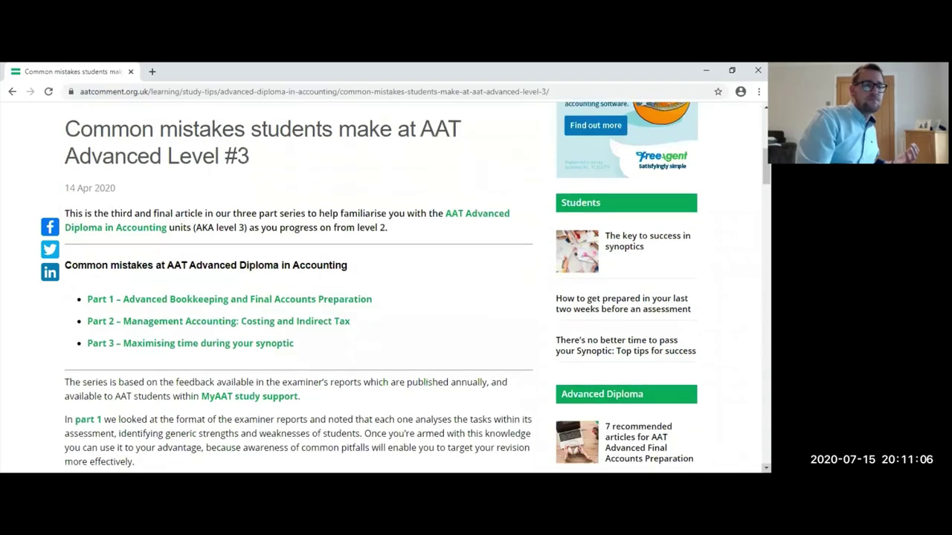
scroll(416, 286, "down", 3)
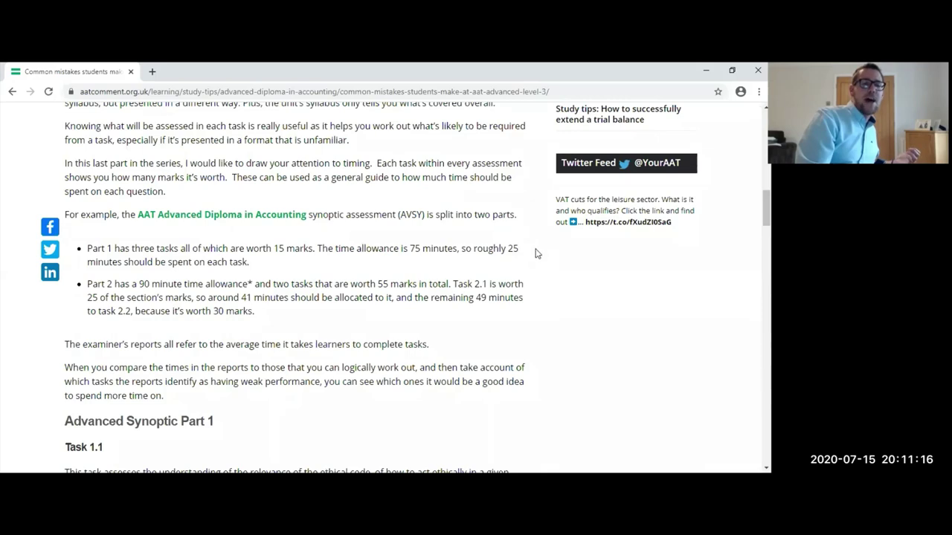
Read through the Task sections down to In summary and the further reading links.
left_click(235, 258)
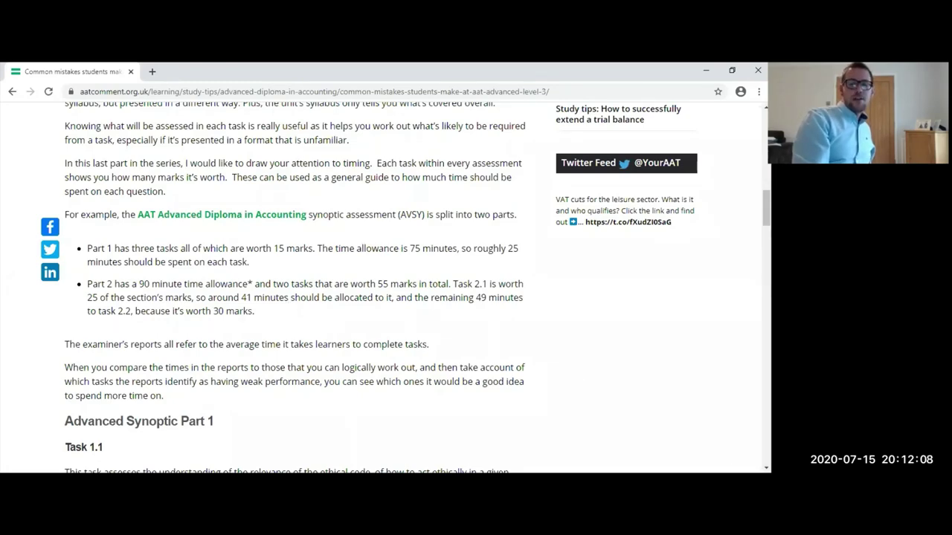
scroll(582, 392, "down", 2)
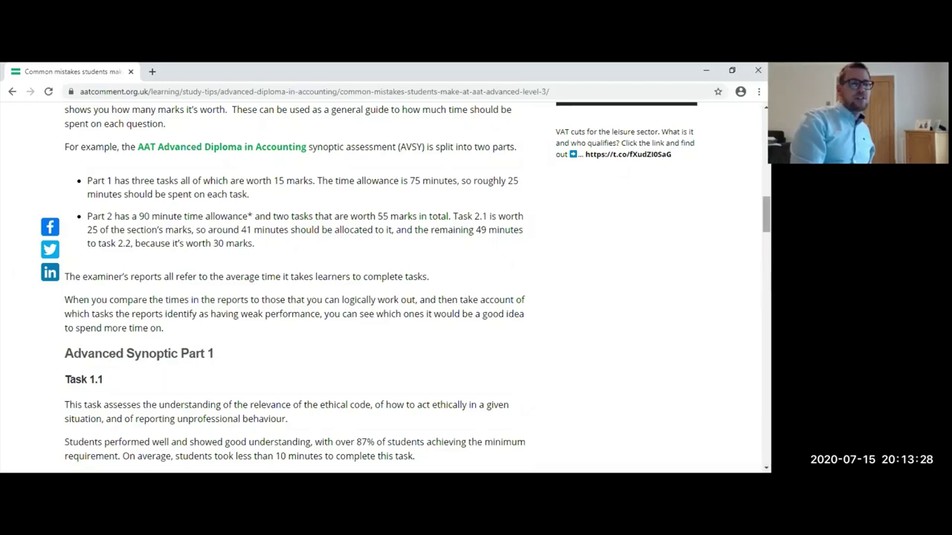
scroll(417, 281, "down", 1)
scroll(417, 282, "down", 15)
scroll(417, 281, "up", 3)
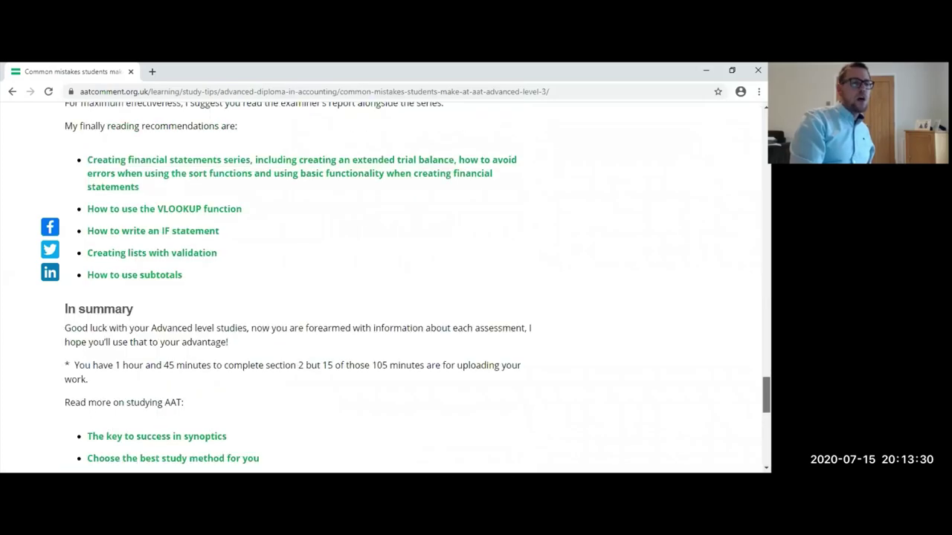
scroll(417, 284, "down", 1)
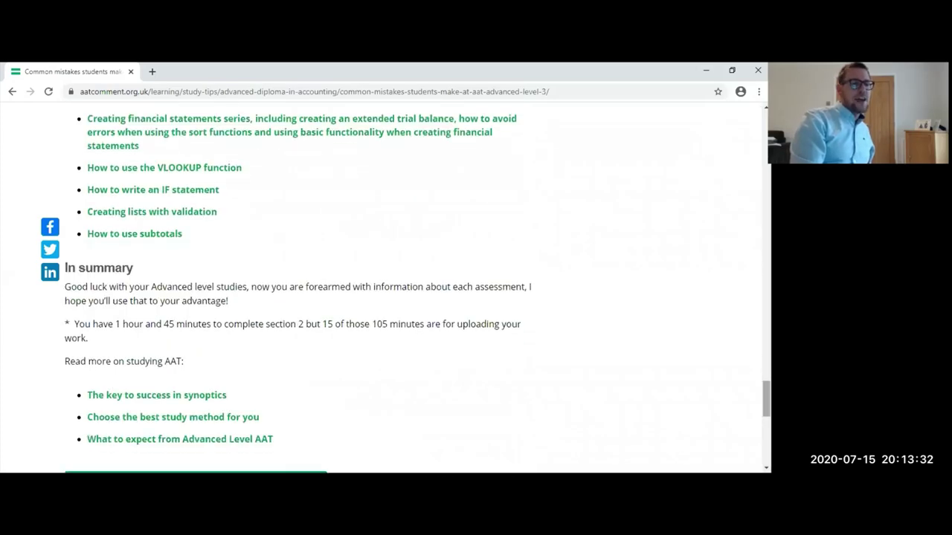